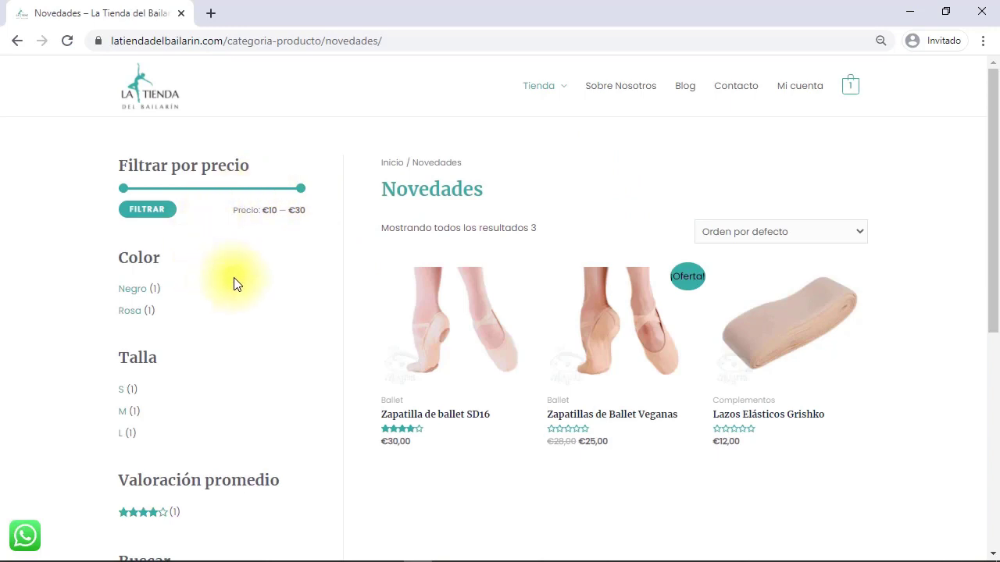
Open the Sobre Nosotros page, scroll through it and jump back to the top
scroll(236, 282, down, 2)
scroll(237, 281, up, 2)
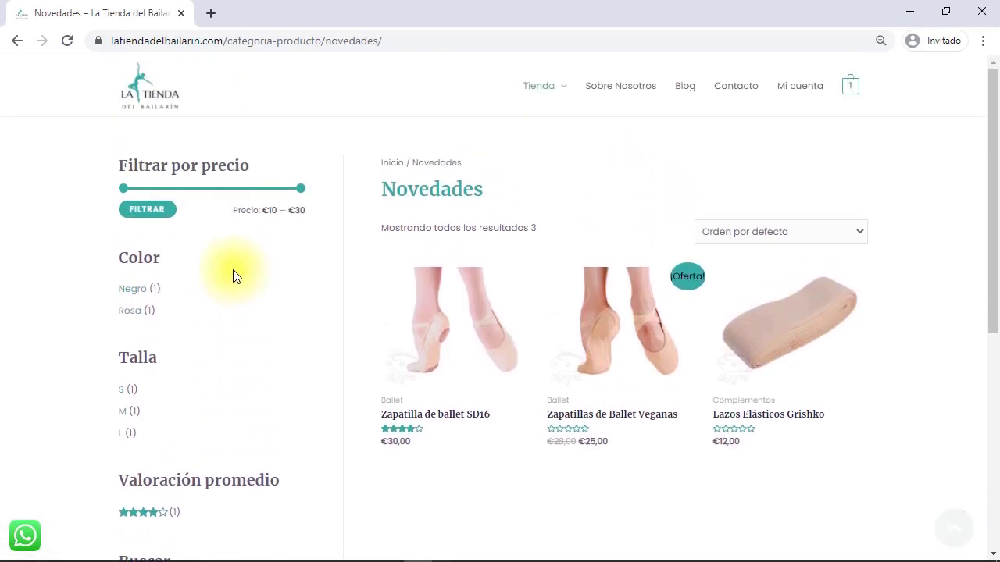
click(631, 91)
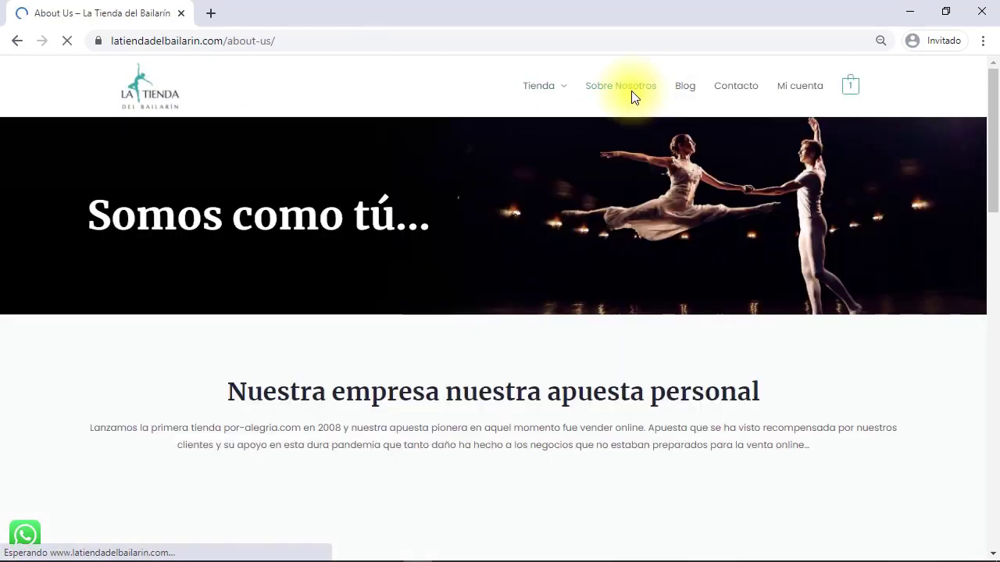
scroll(538, 209, down, 15)
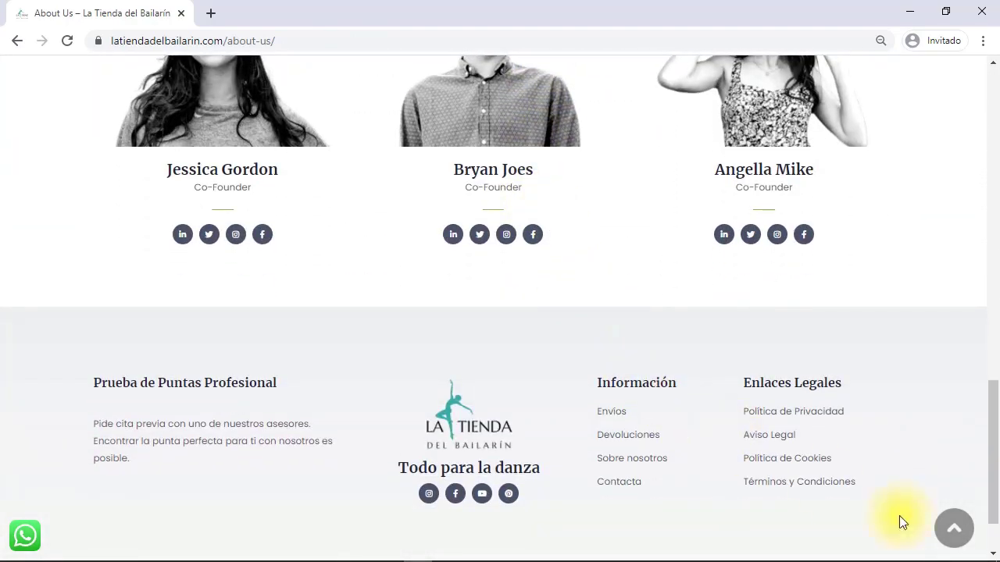
click(954, 528)
View the Blog page, then the Contacto page with its contact details, map and form
click(681, 91)
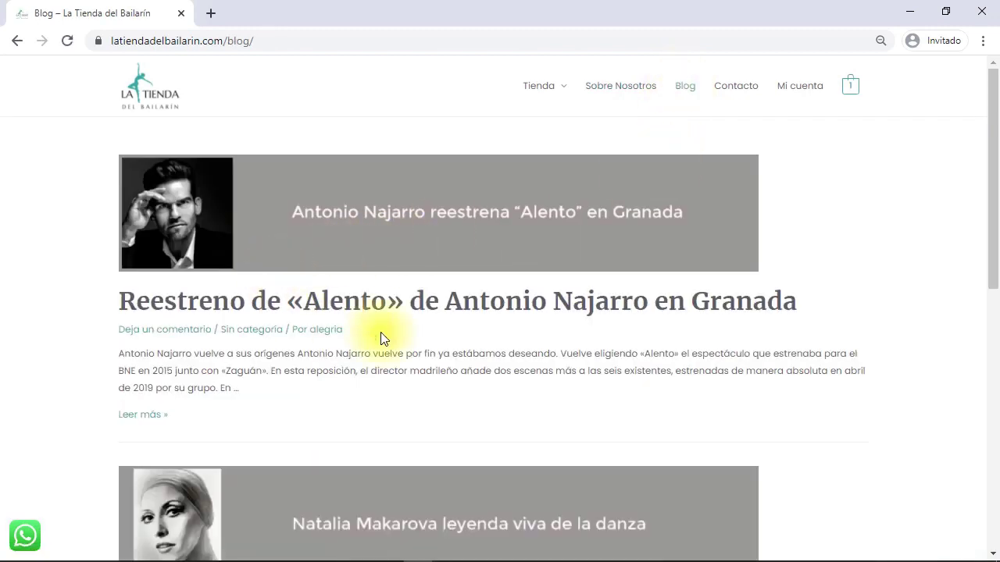
click(735, 87)
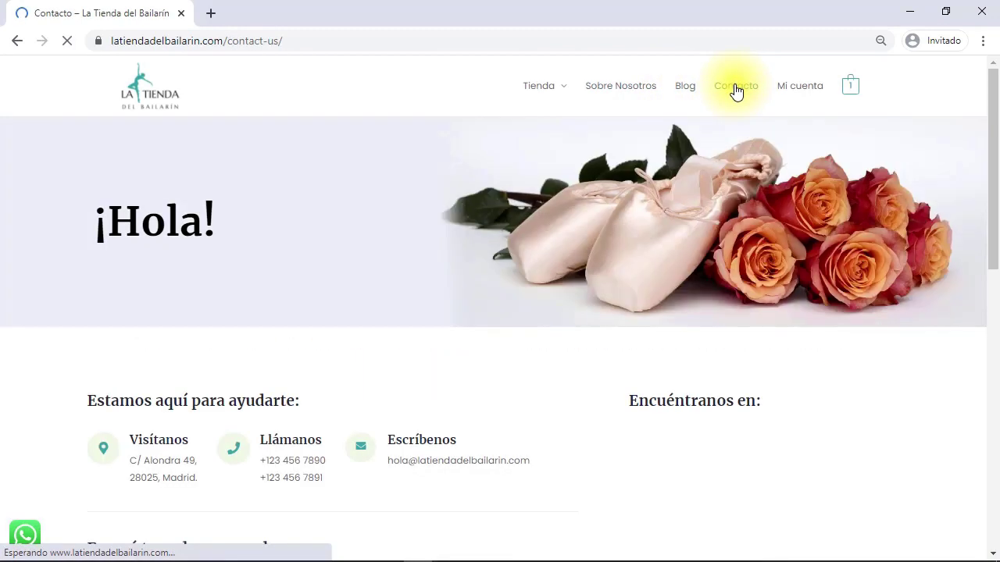
scroll(393, 396, down, 4)
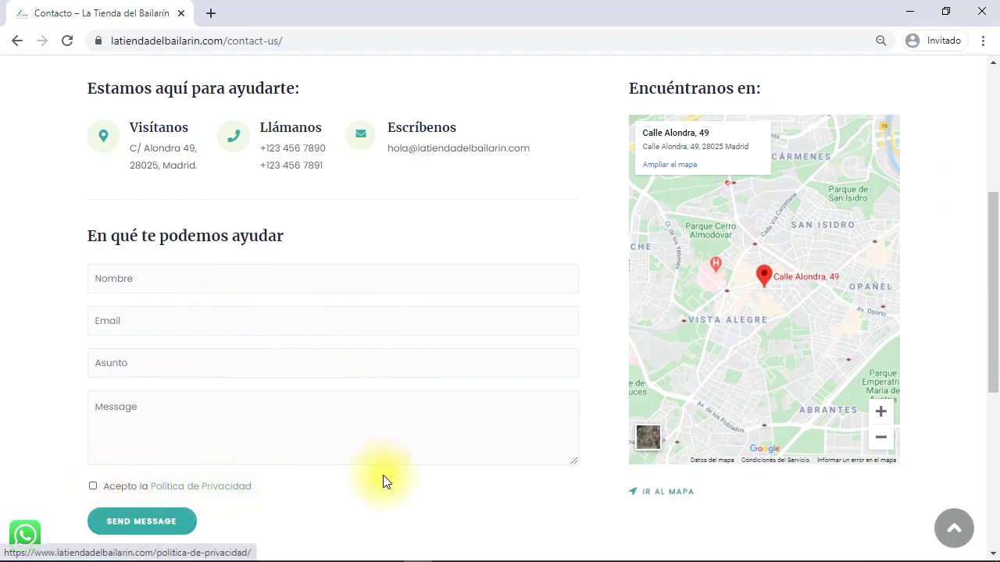
click(957, 533)
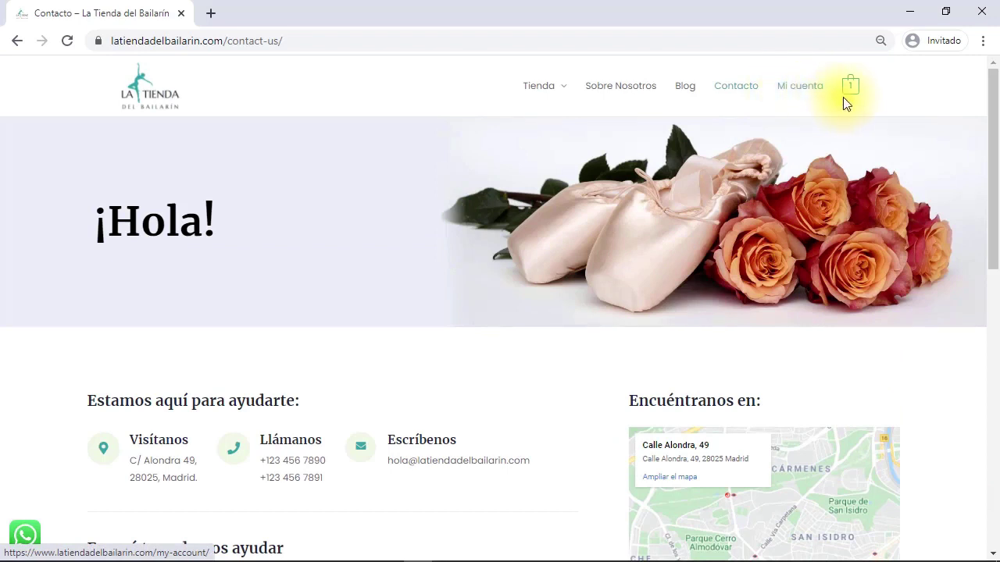
mouse_move(849, 90)
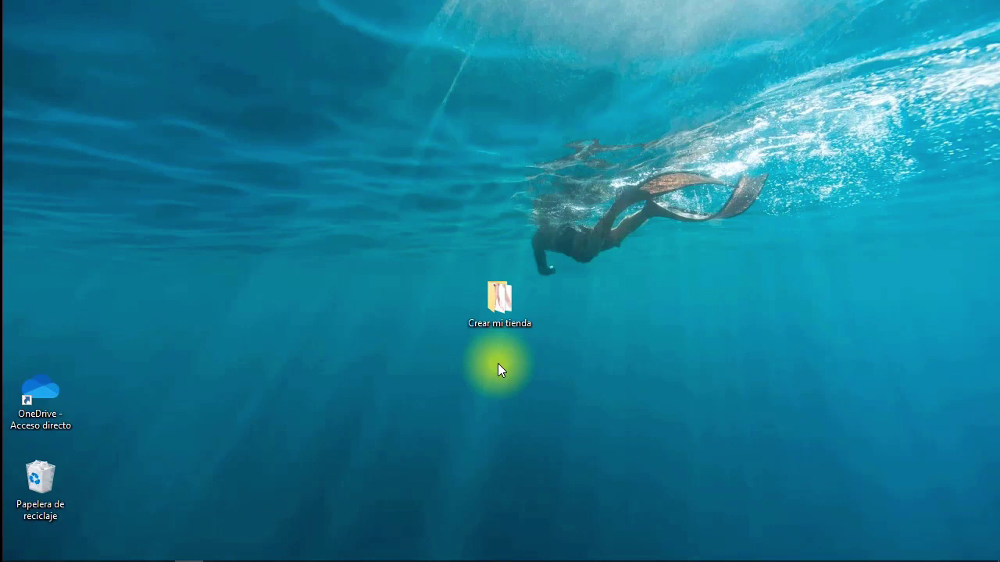
Open the Crear mi tienda desktop folder and look over its three subfolders
double_click(500, 316)
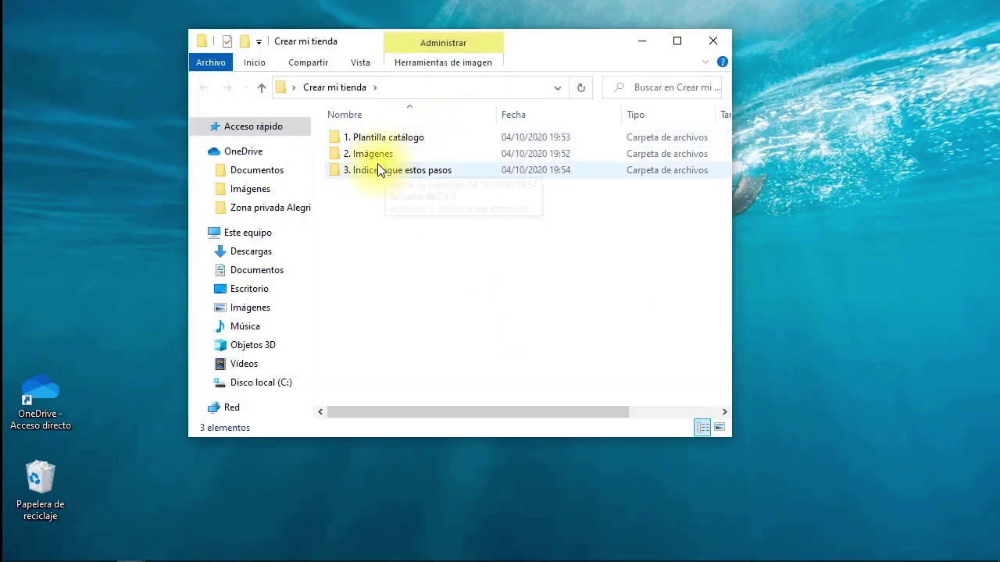
mouse_move(390, 156)
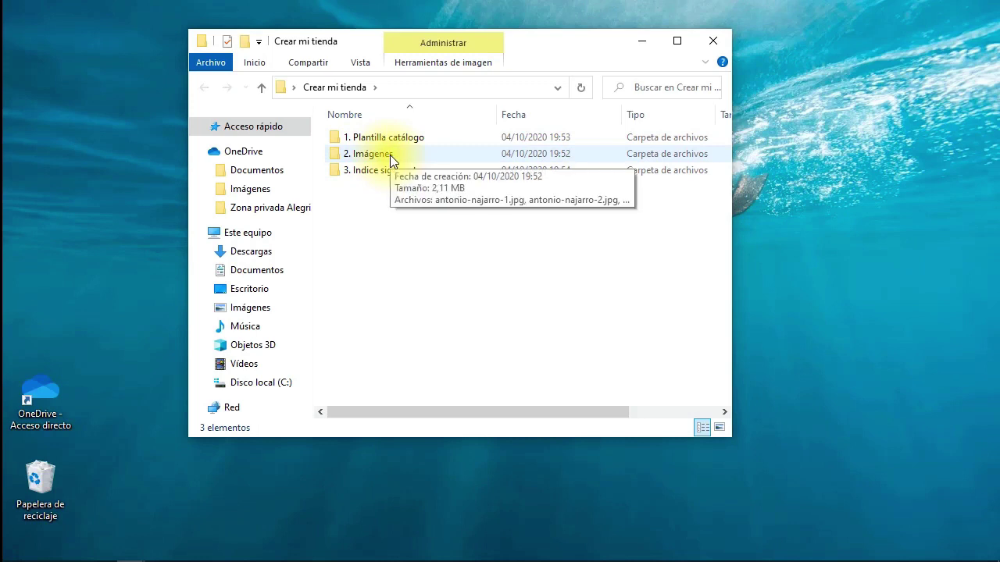
mouse_move(423, 168)
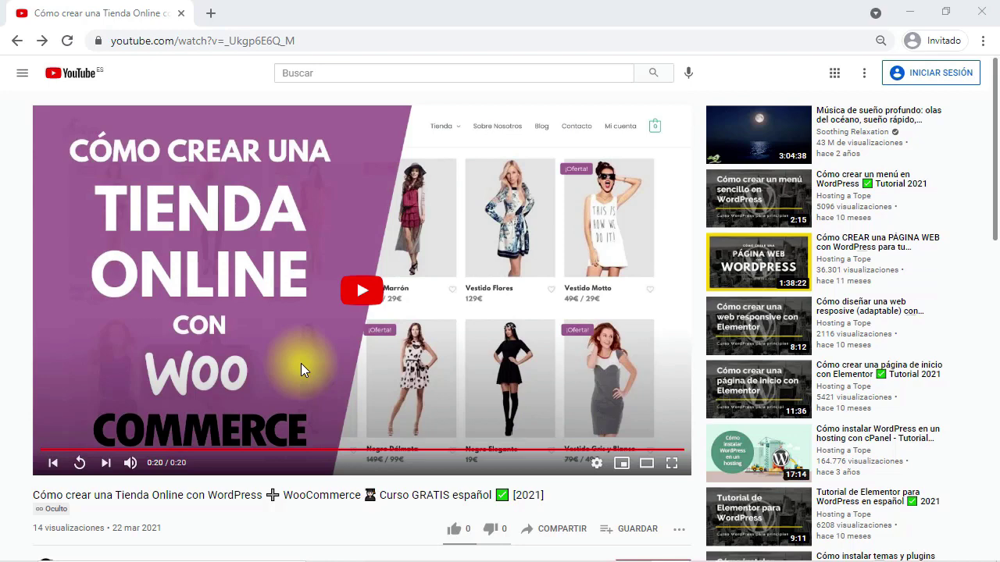
Scroll to the video description and open the 'Hosting Hostinger con descuento' link in a new tab
scroll(301, 363, down, 2)
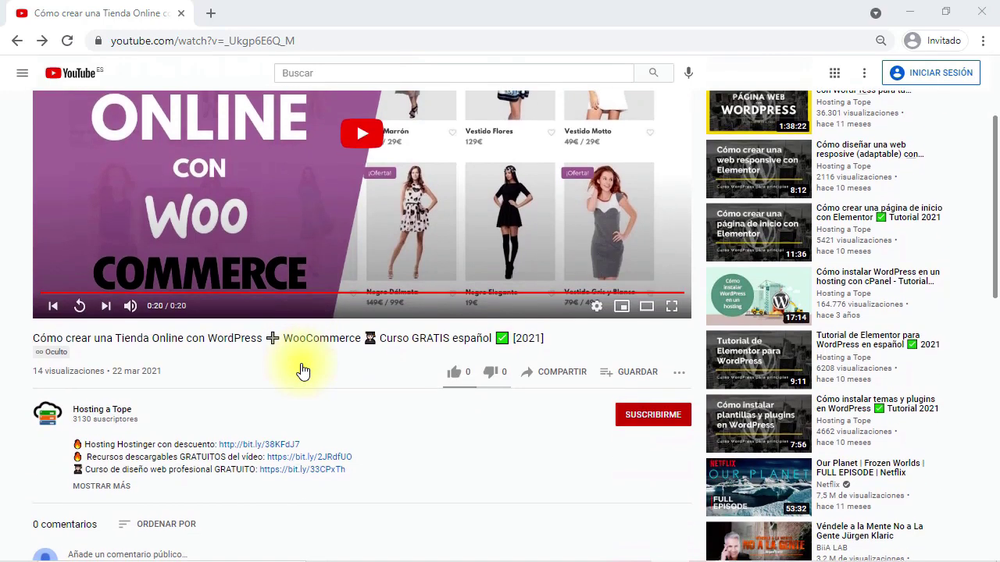
scroll(303, 371, down, 1)
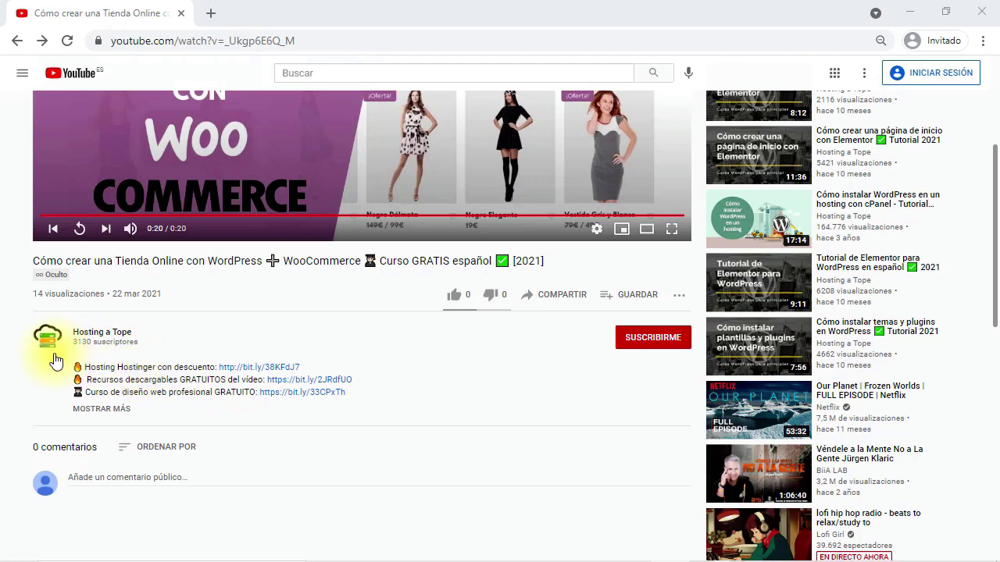
click(269, 367)
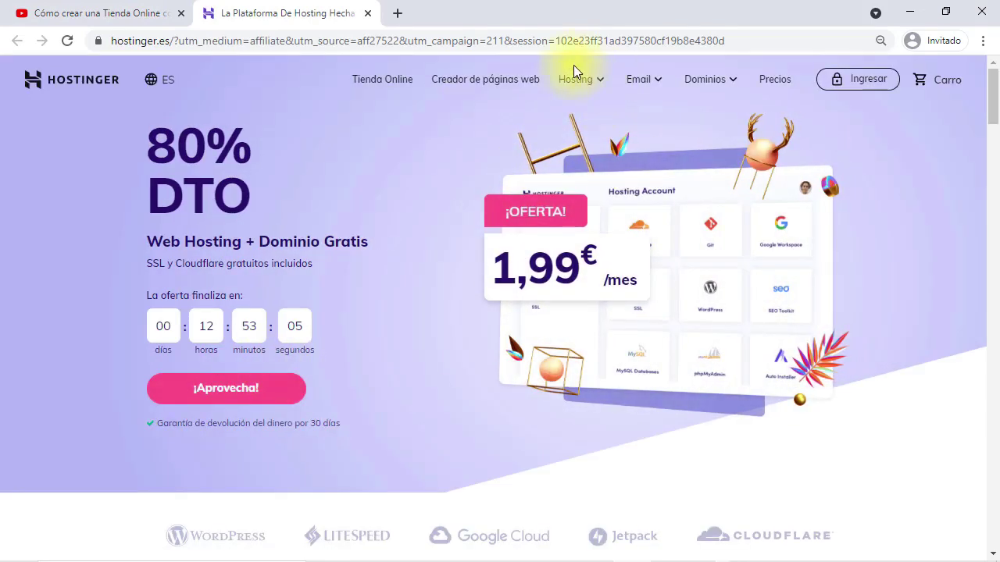
Go to Hosting WordPress, review the pricing cards and add WordPress Starter to the cart
mouse_move(594, 84)
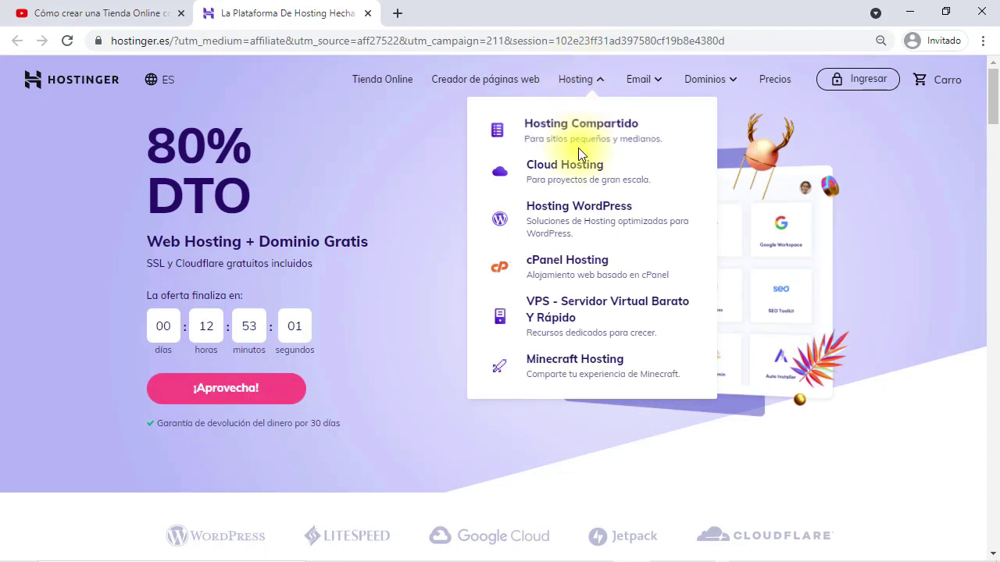
click(568, 212)
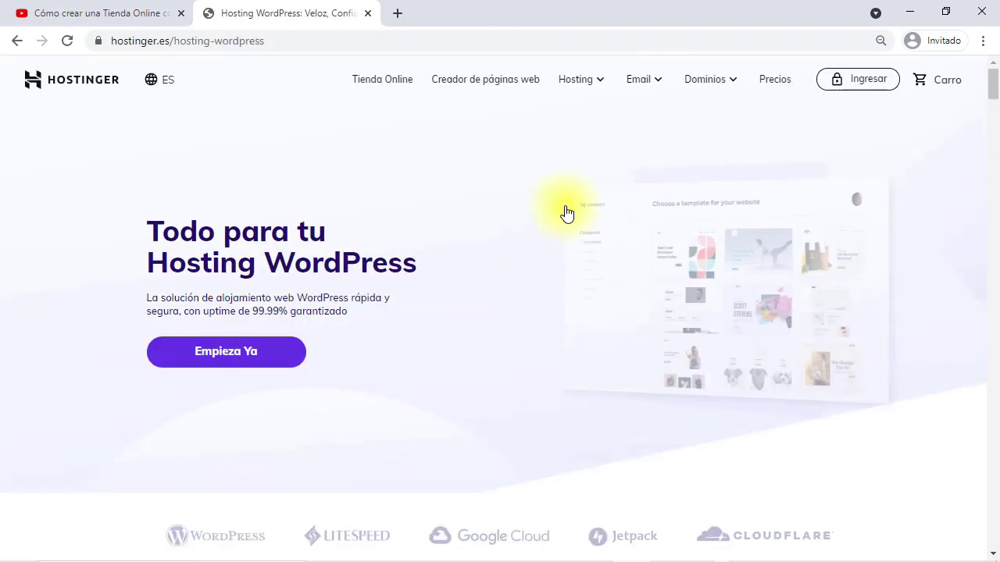
scroll(567, 213, down, 5)
scroll(568, 212, down, 1)
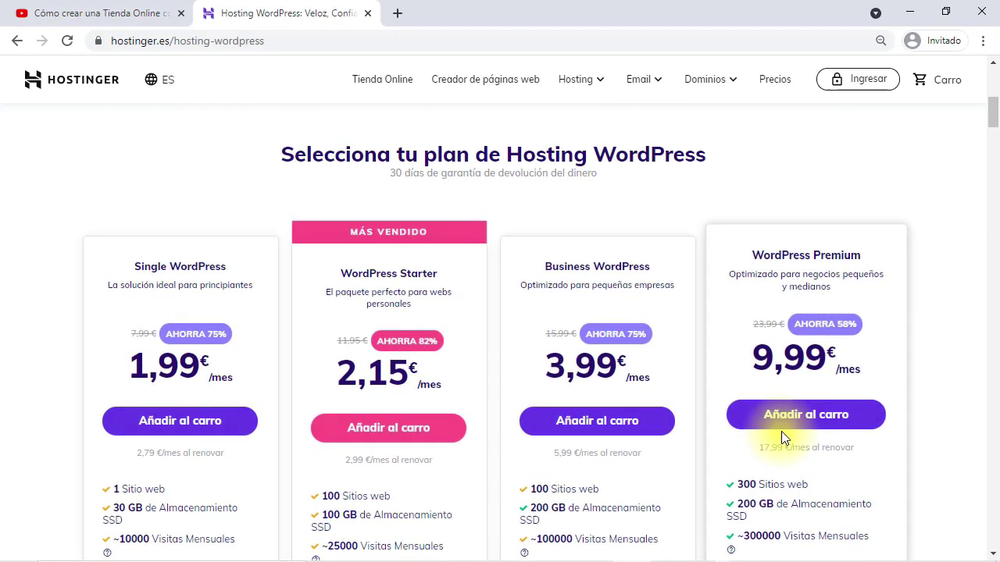
scroll(736, 445, down, 1)
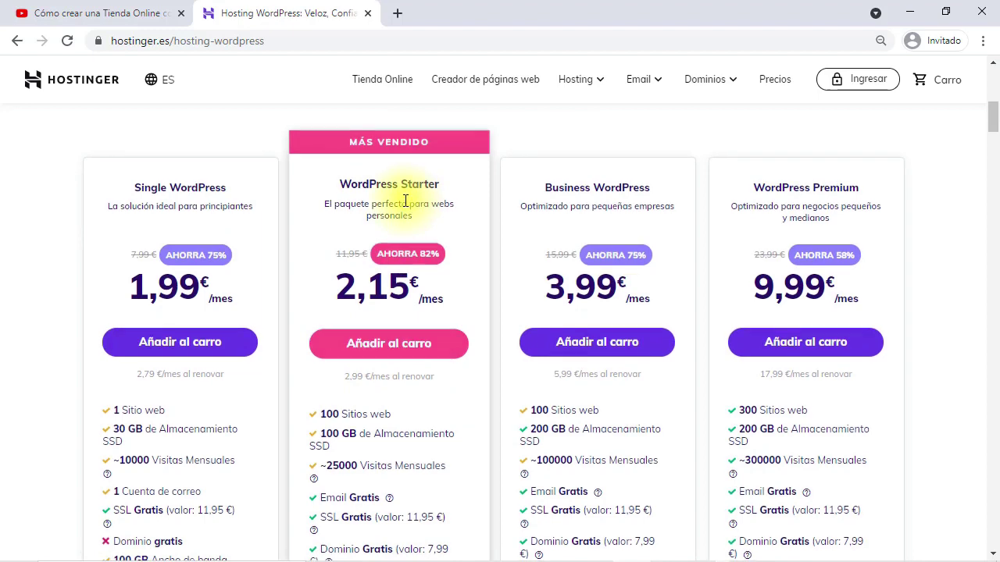
scroll(403, 206, down, 2)
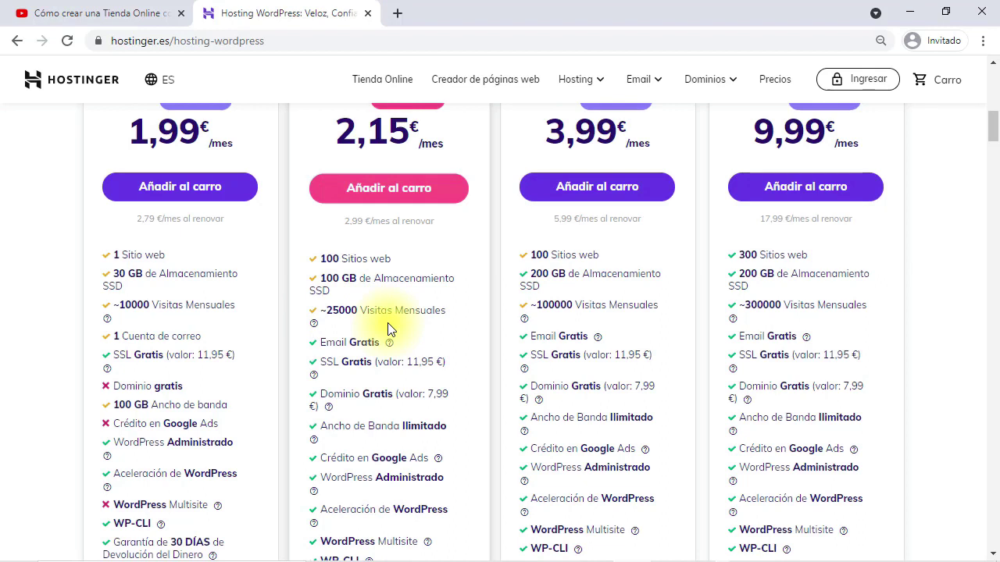
scroll(388, 330, up, 2)
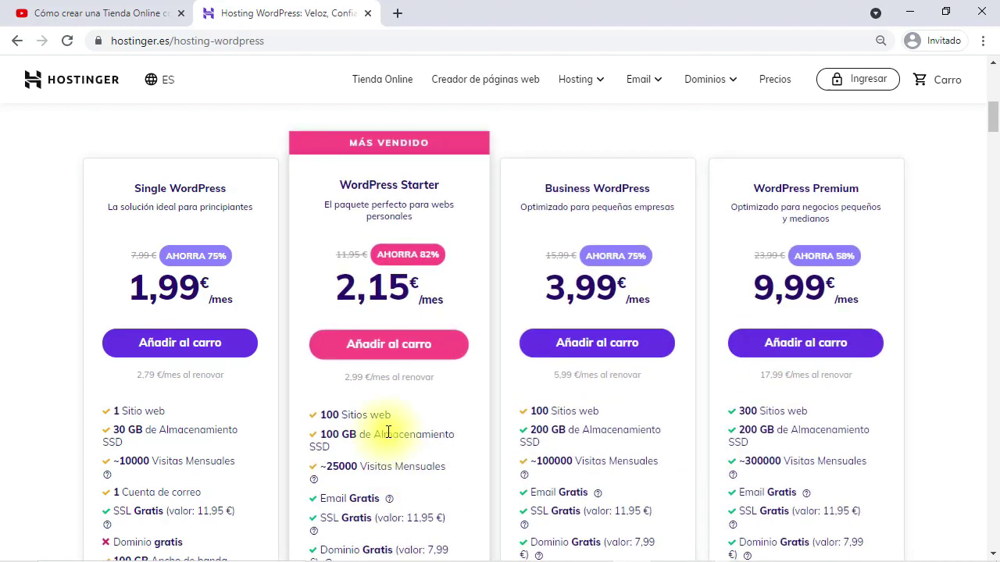
scroll(388, 433, down, 1)
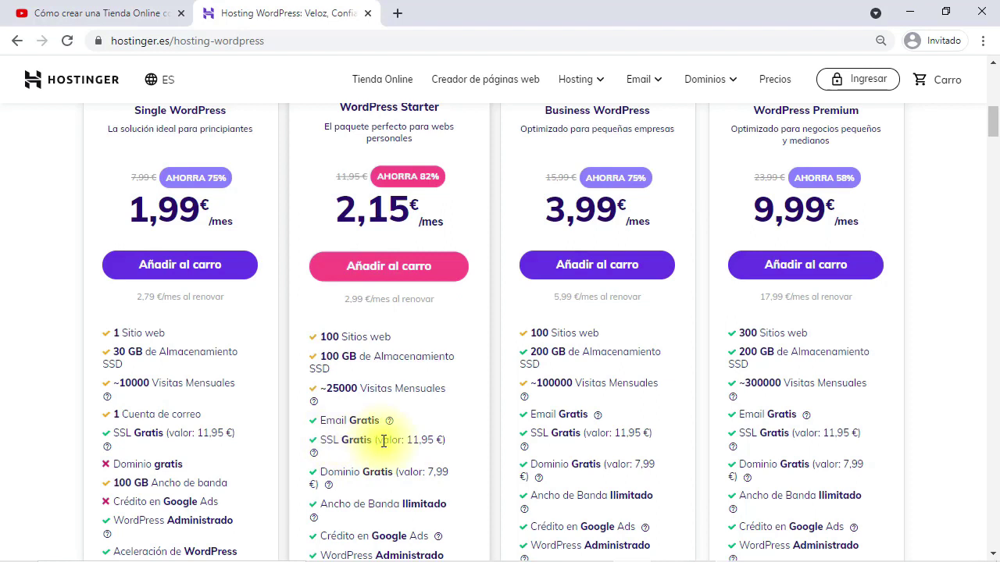
scroll(387, 434, up, 1)
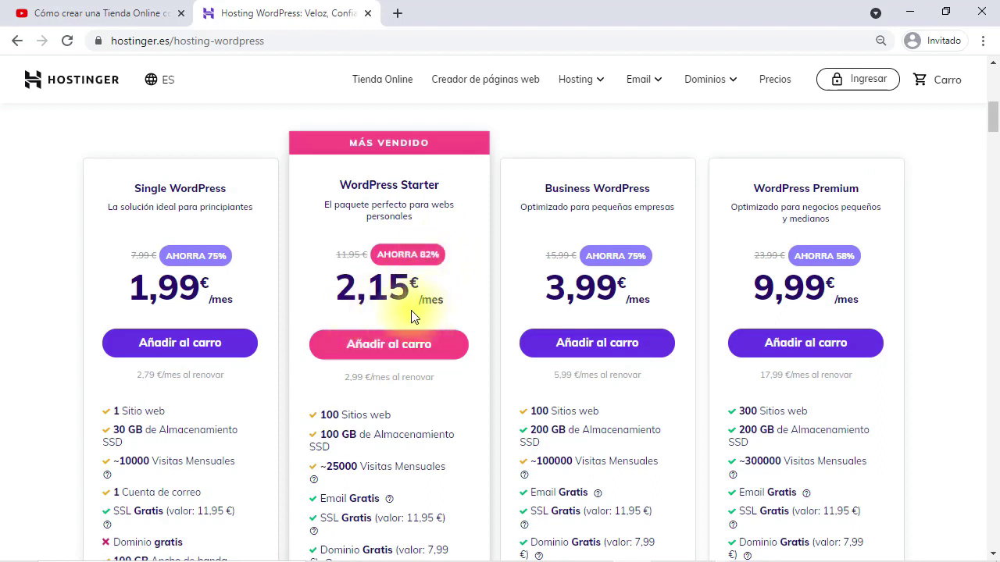
click(383, 350)
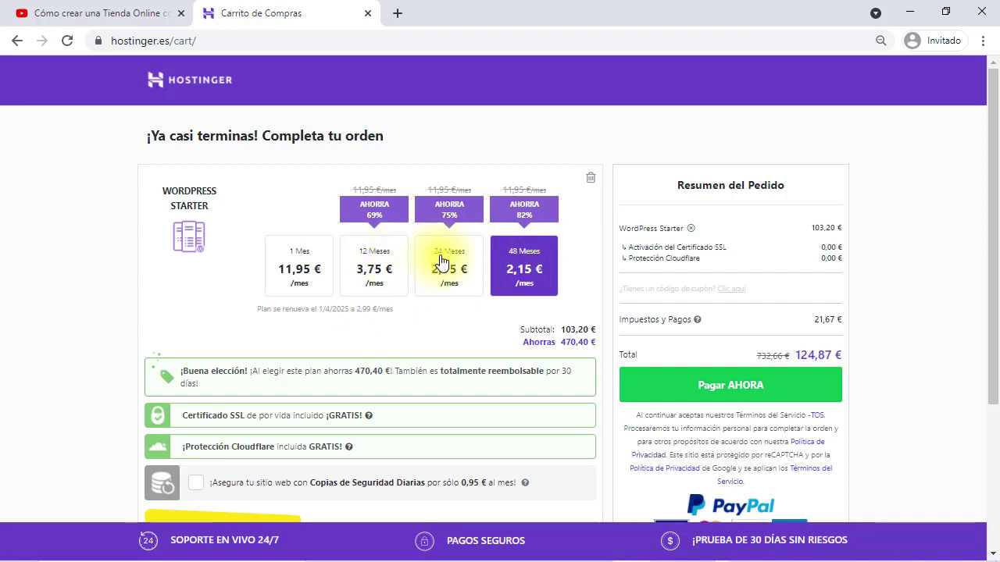
Pick the 12 Meses term and leave daily backups off, bringing the total to 54,45 €
click(375, 271)
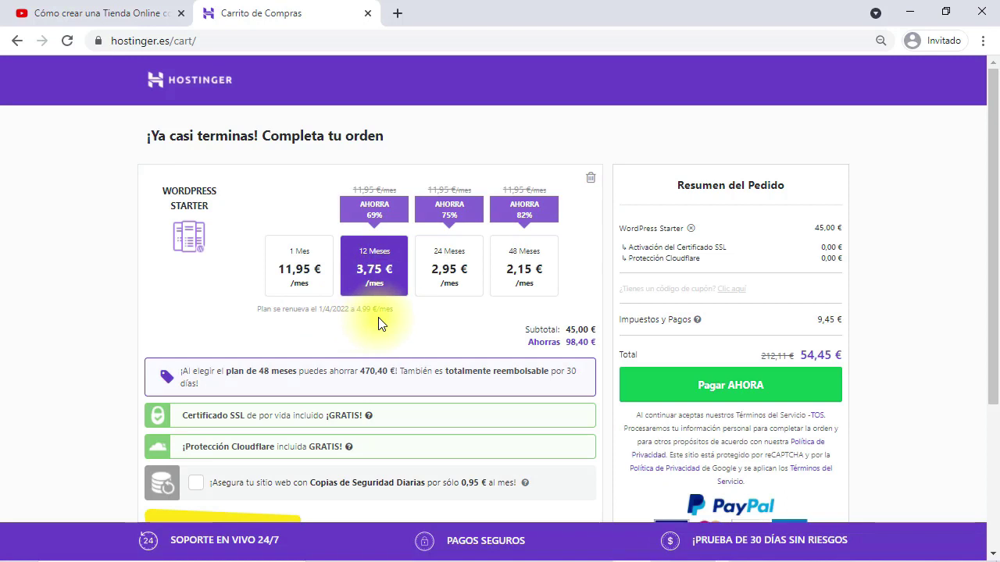
scroll(379, 322, down, 1)
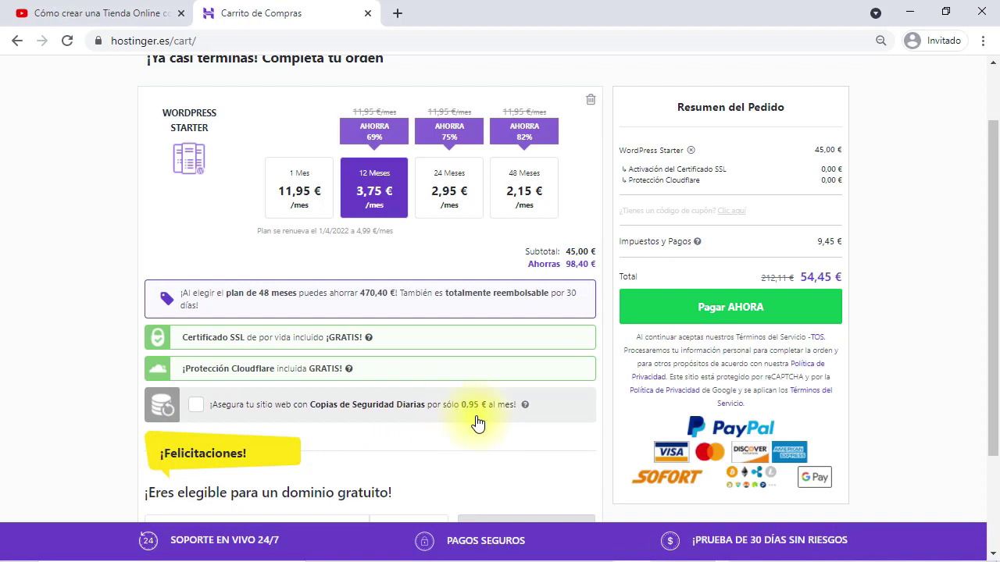
click(195, 407)
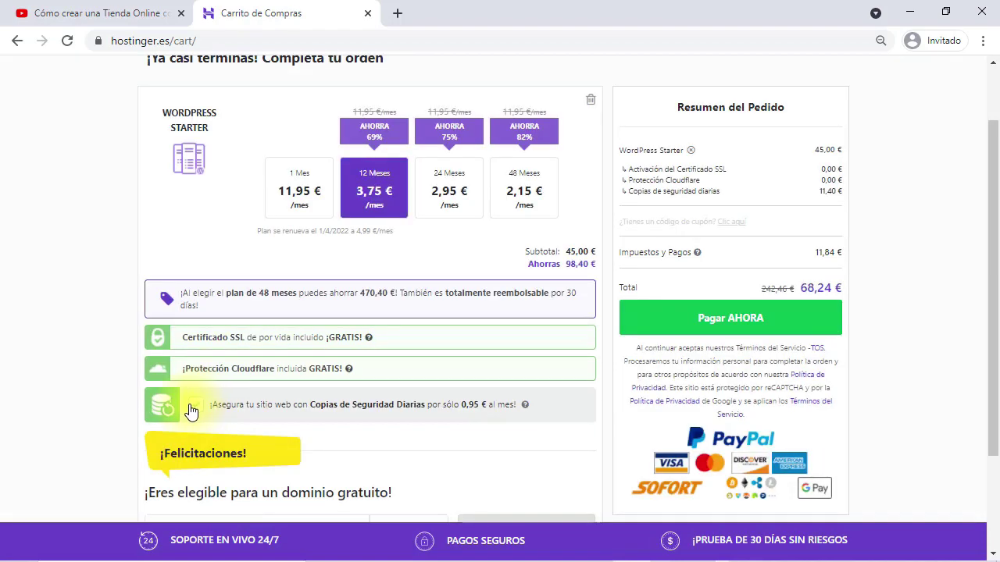
click(192, 409)
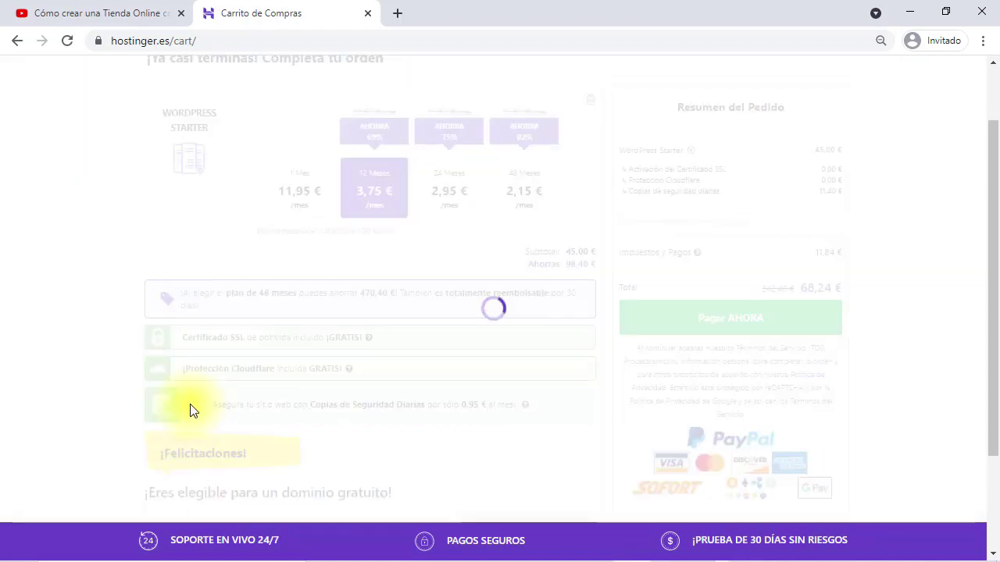
scroll(275, 426, down, 3)
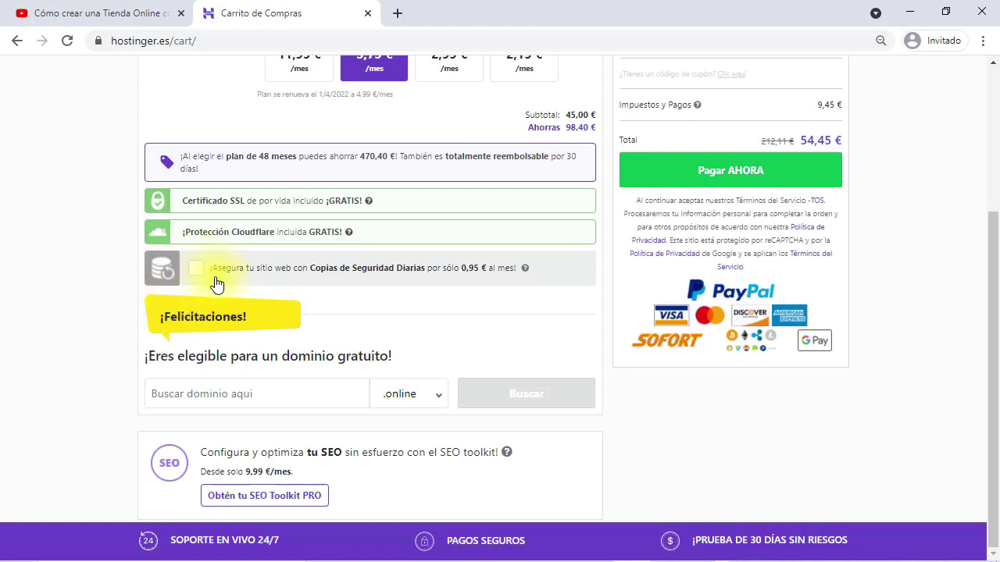
click(225, 396)
text(elnombredetutienda)
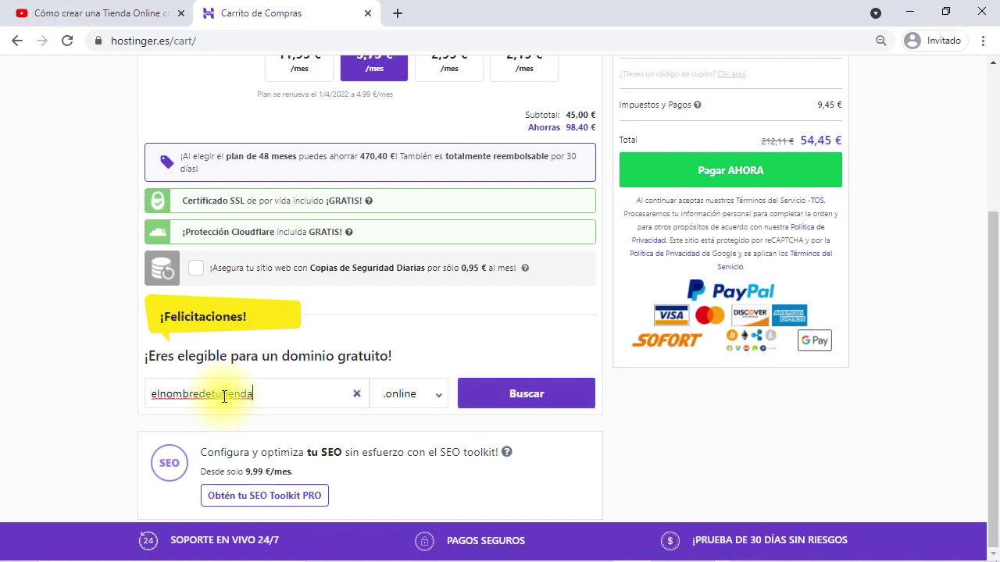
click(434, 393)
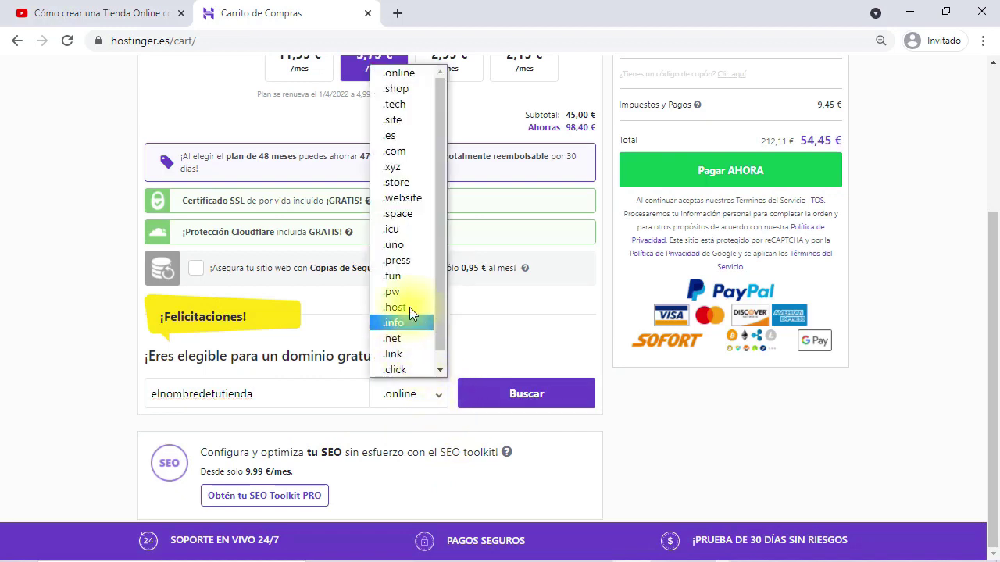
click(398, 151)
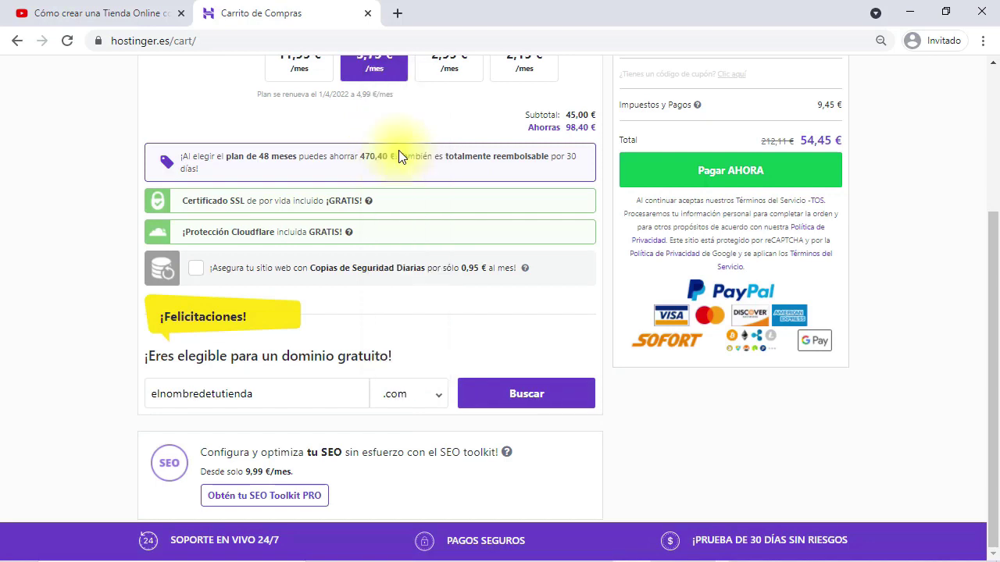
click(515, 406)
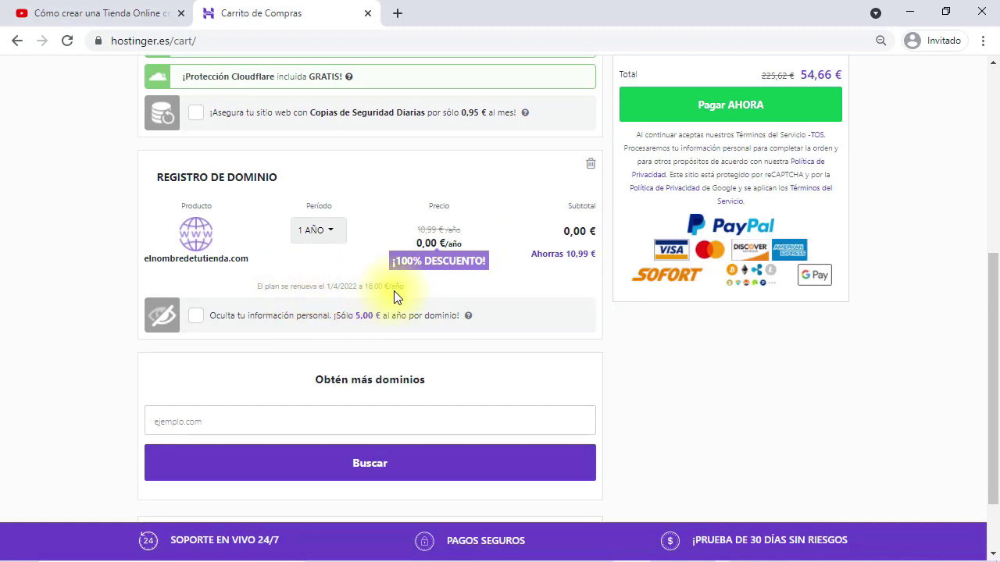
scroll(484, 300, up, 5)
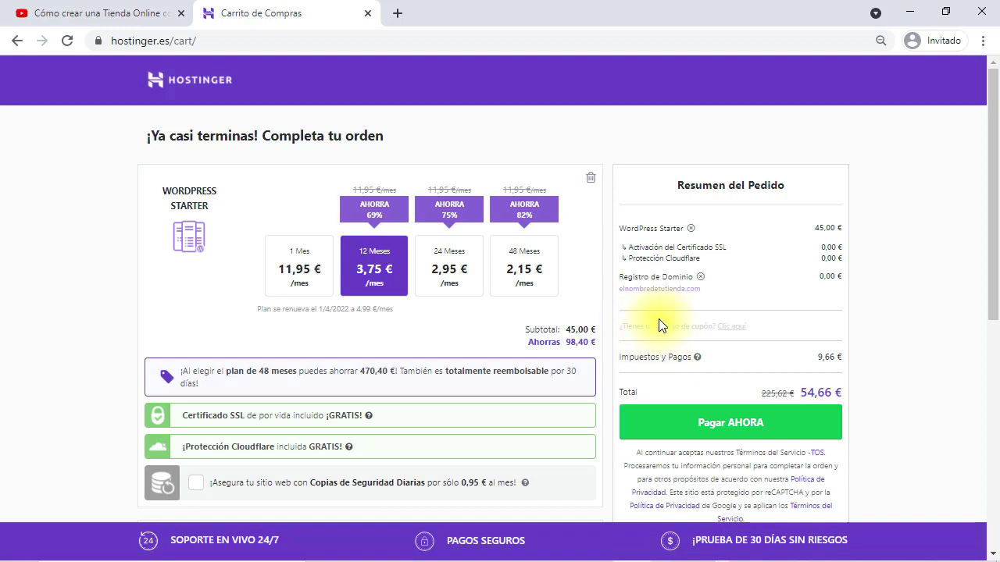
Enter and apply the HOSTINGATOPE coupon code, dropping the plan to 3,49 €/mes
click(728, 335)
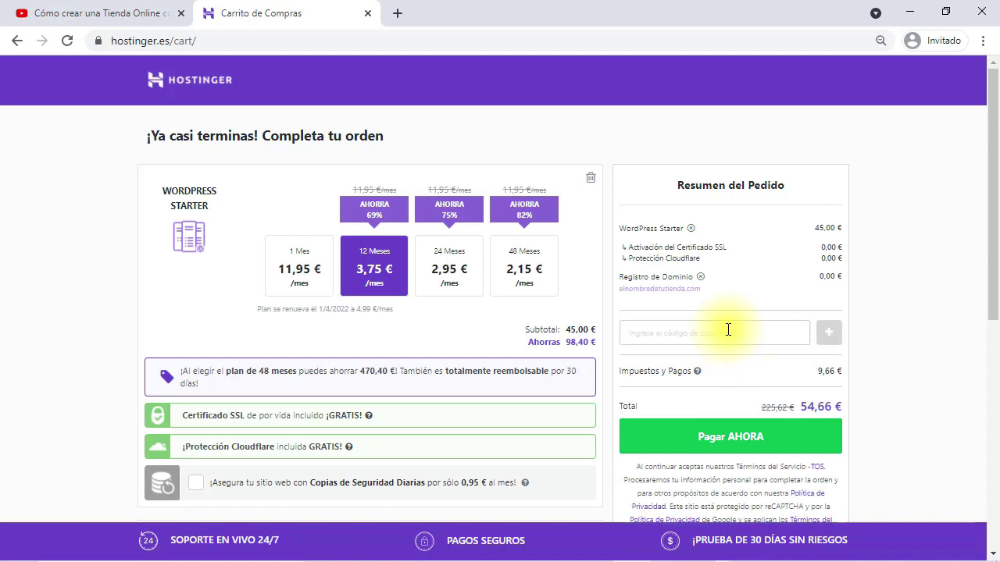
text(HOSTINGATOPE)
click(828, 331)
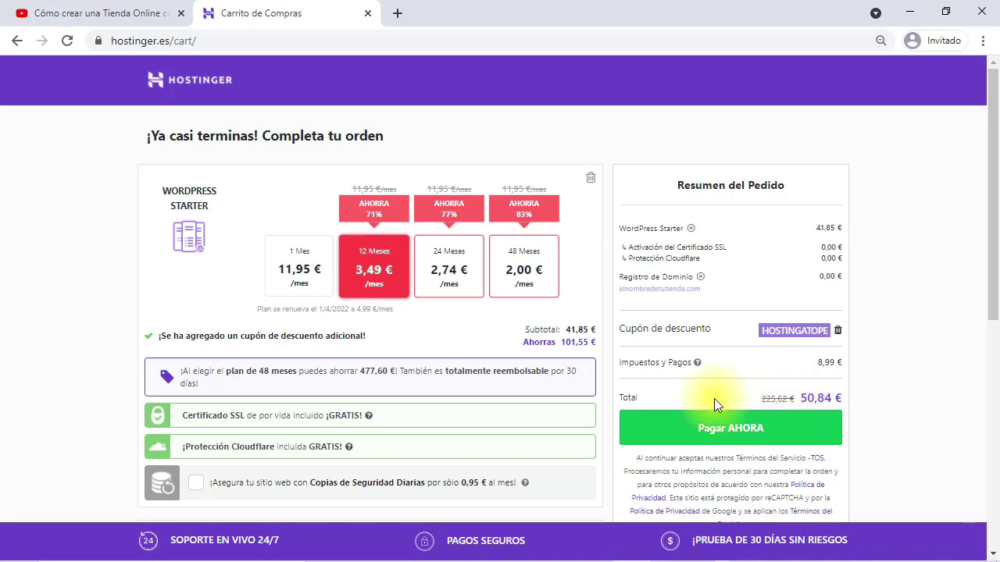
Check out with 'Pagar AHORA' and register a new account with name, email and password
click(728, 428)
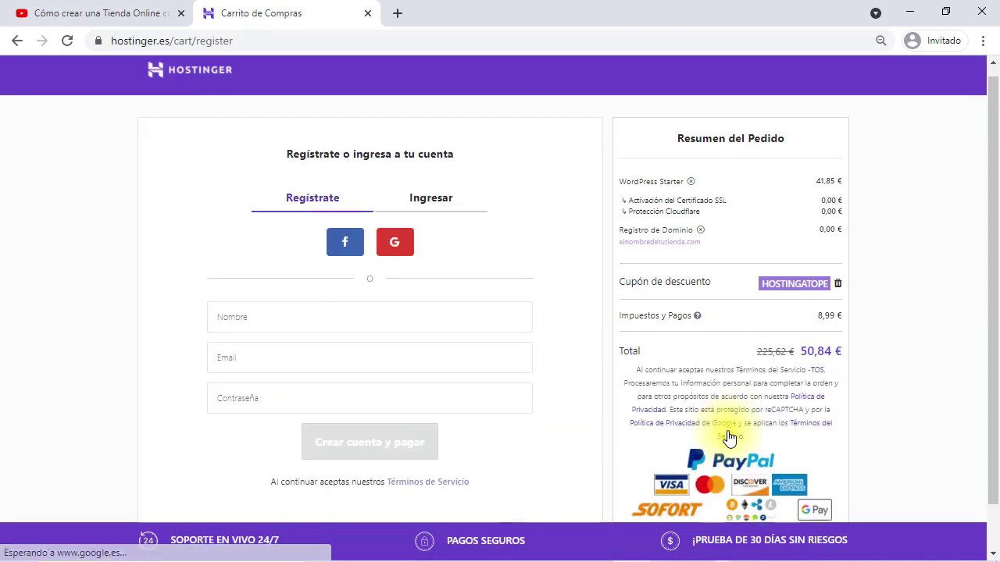
scroll(725, 435, down, 2)
click(386, 262)
text(ALEGRIA)
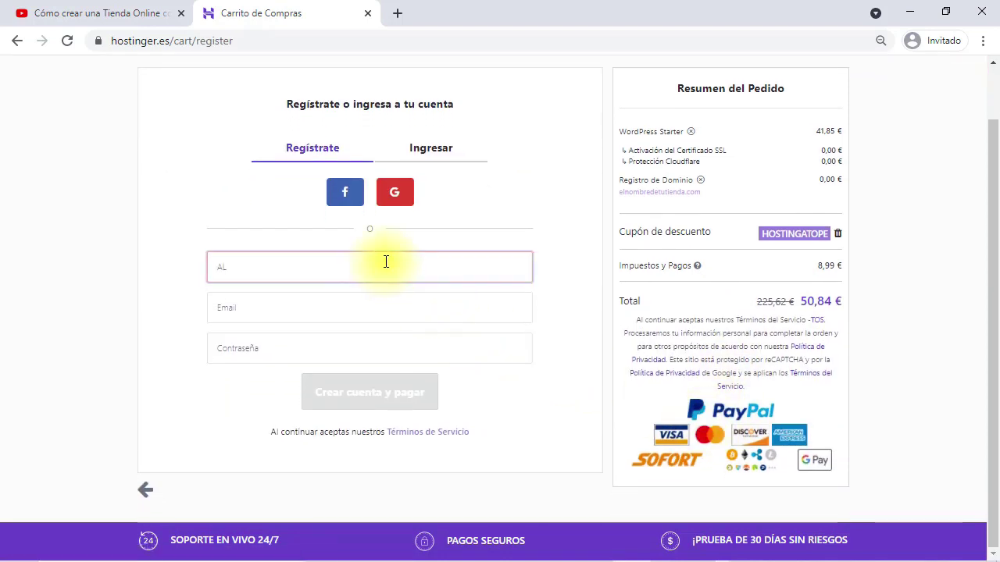
key(Tab)
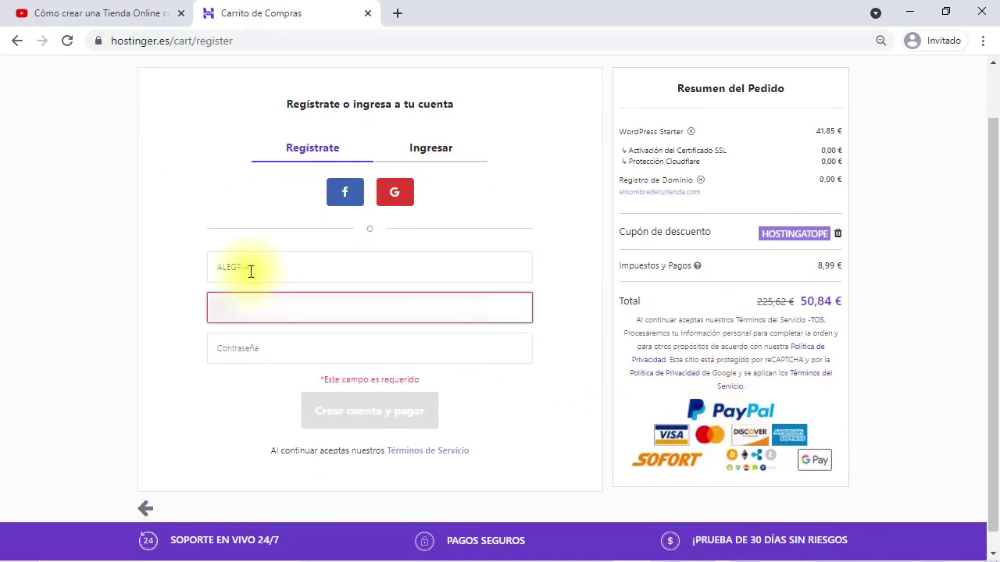
click(268, 350)
text(a)
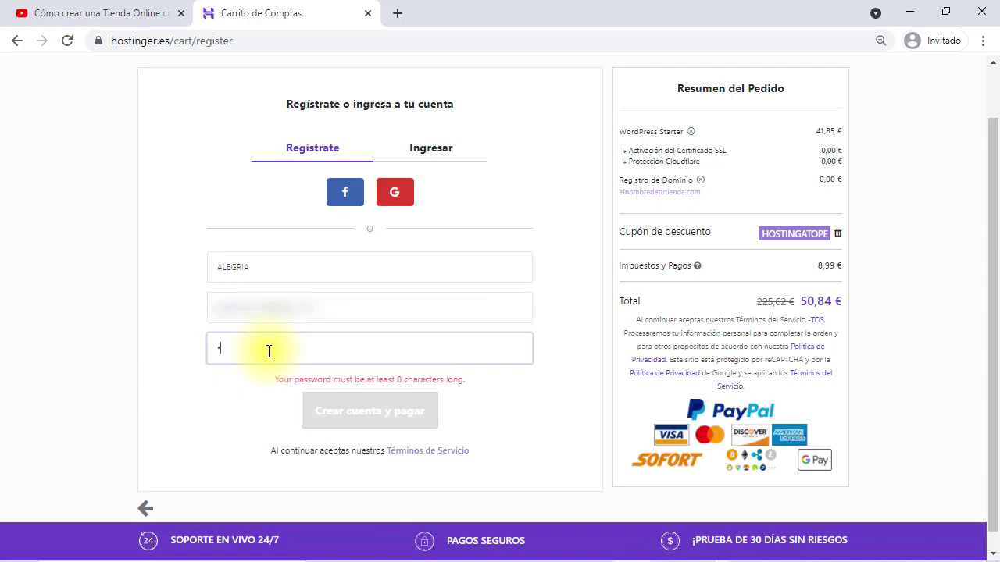
text(***)
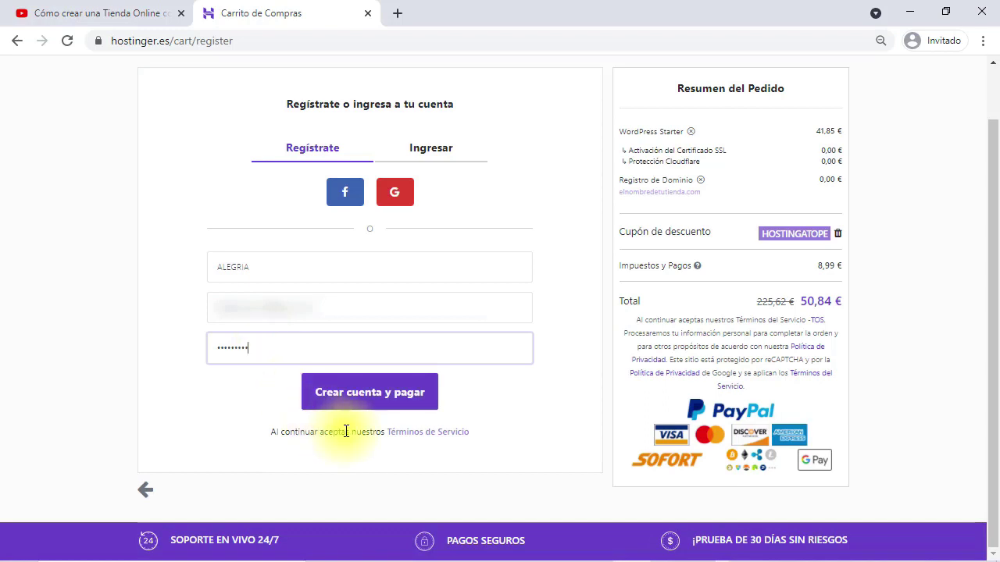
click(364, 402)
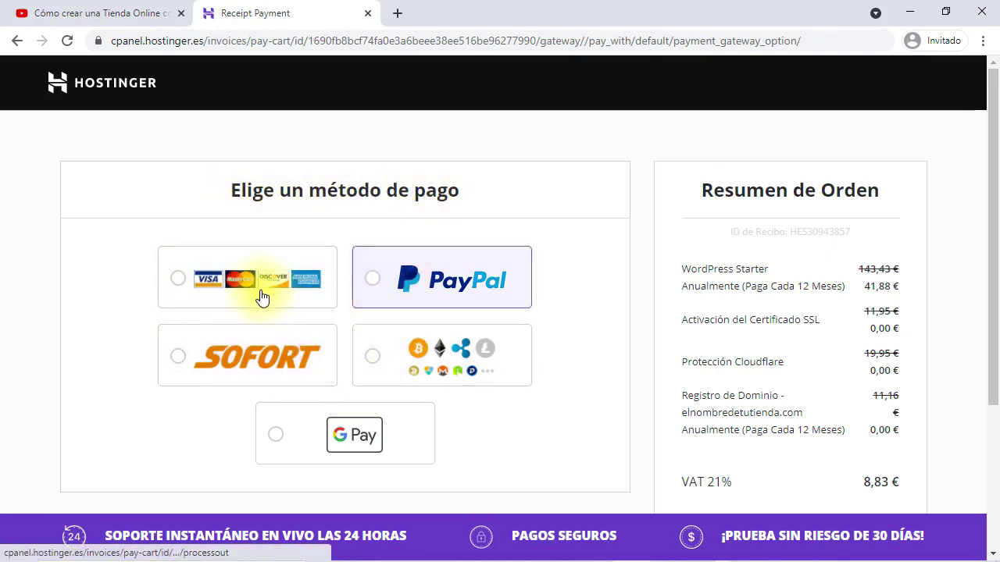
Select the Visa/Mastercard credit card payment option
click(180, 287)
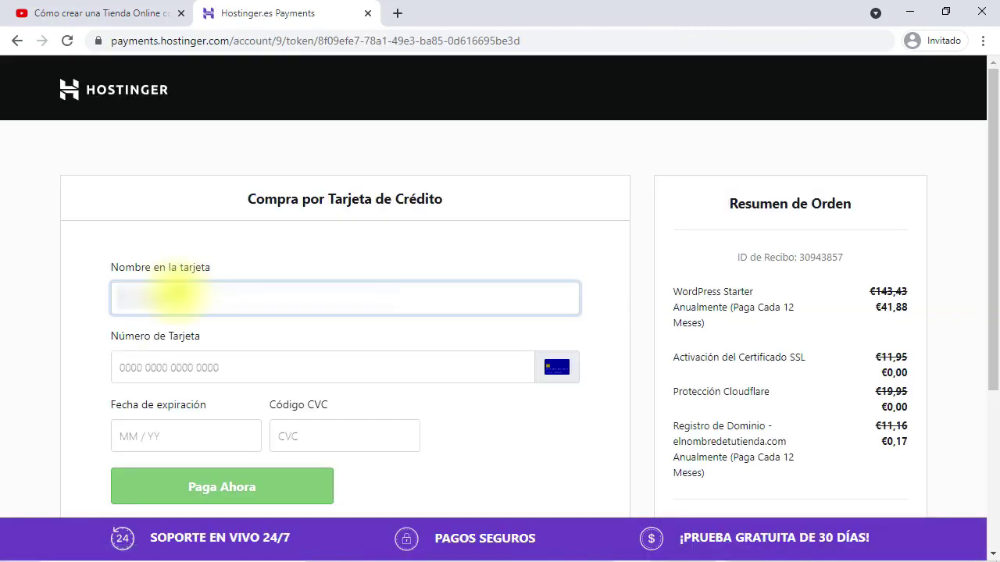
Fill in the cardholder name, card number, expiry date and CVC, then submit the payment
key(Tab)
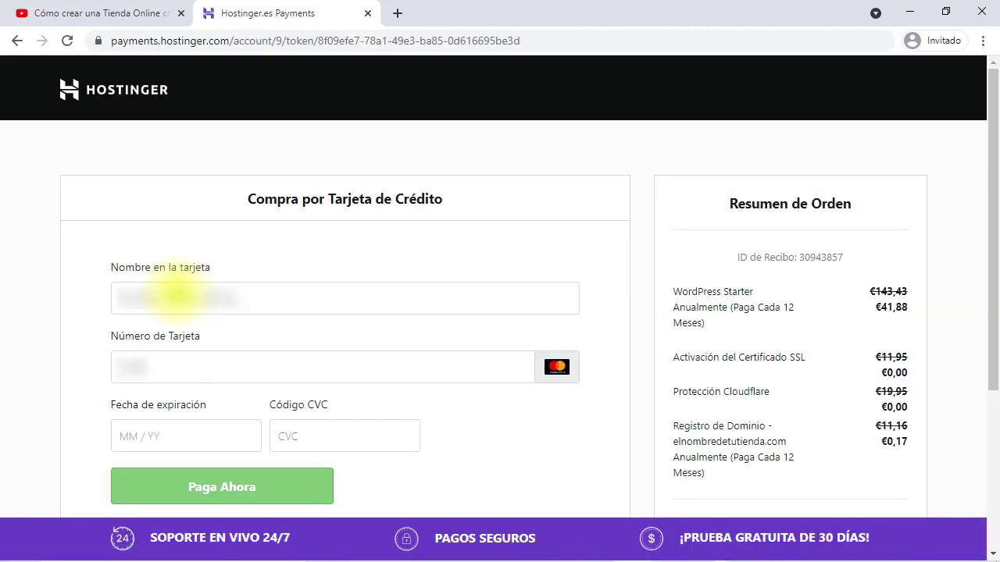
key(Tab)
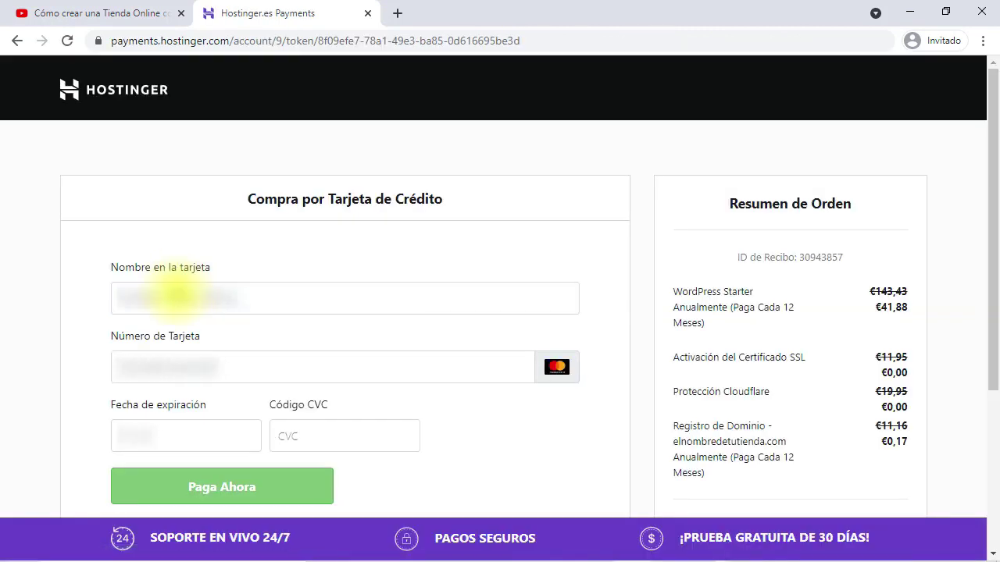
key(Tab)
click(226, 494)
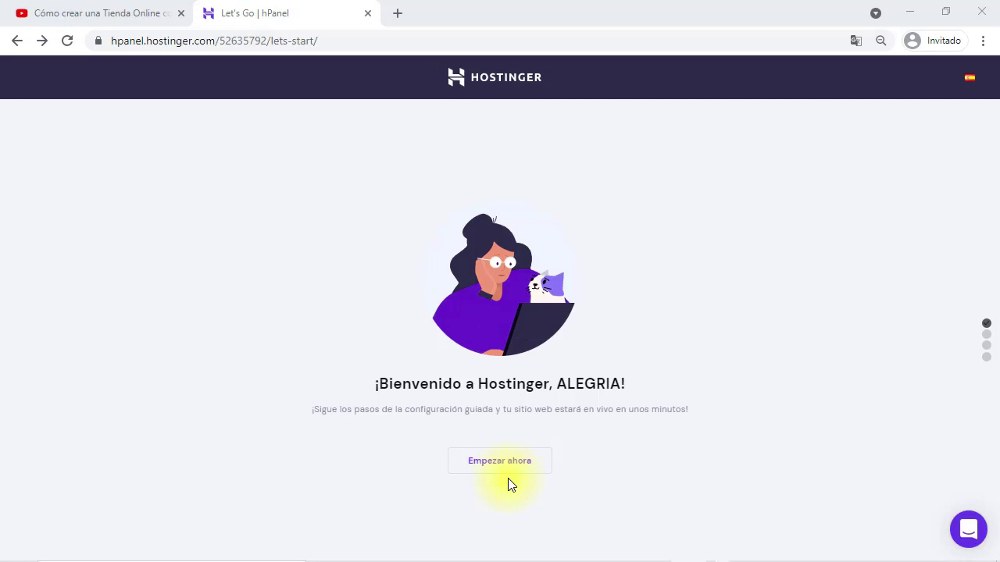
Start the guided setup and choose elnombredetutienda.com as the domain, confirming country and owner type
click(498, 460)
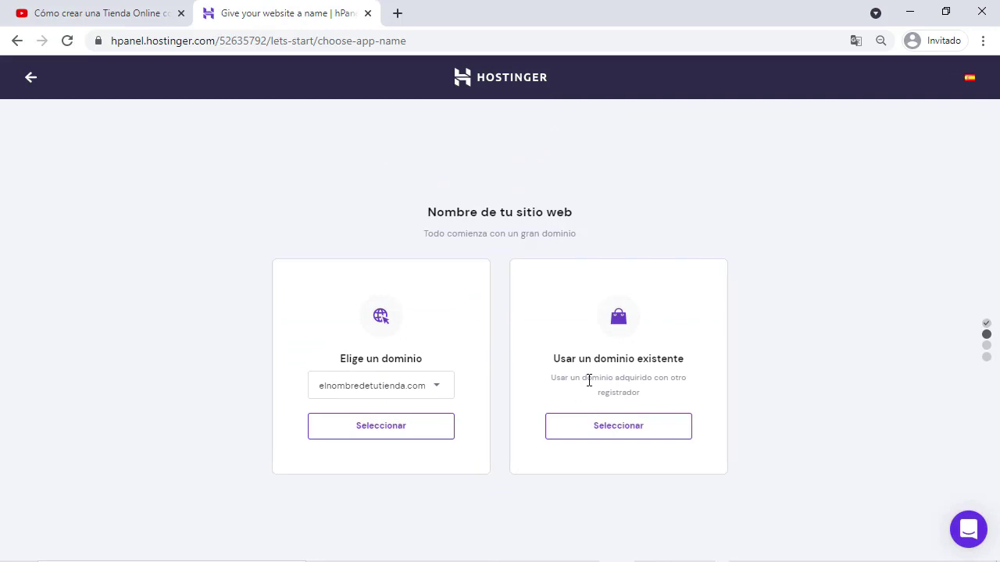
click(383, 432)
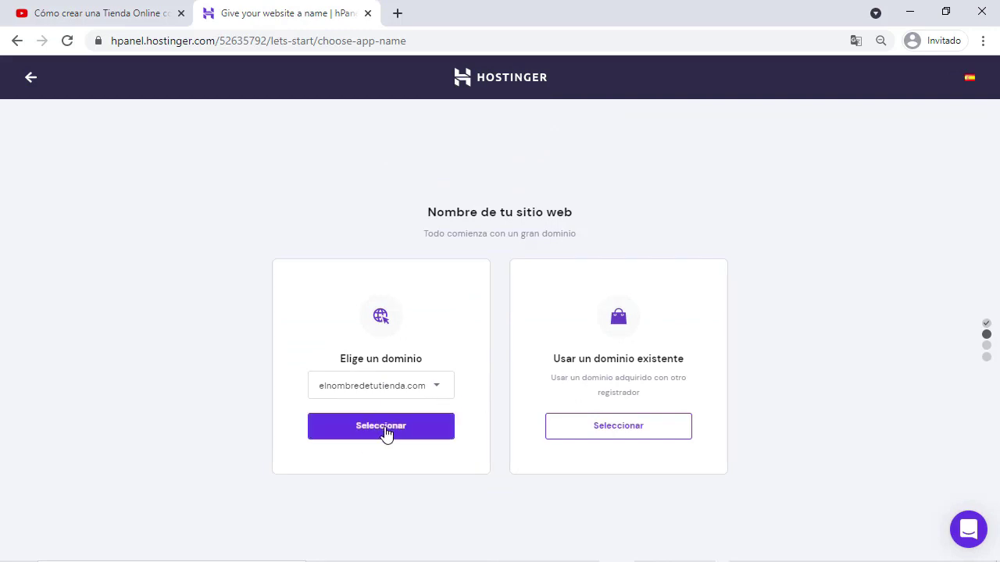
click(513, 374)
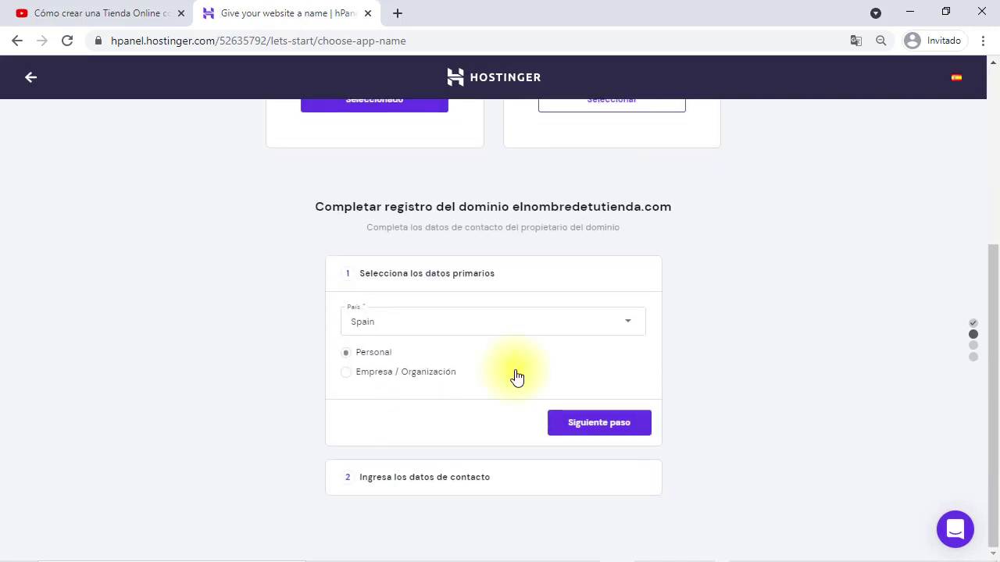
click(599, 423)
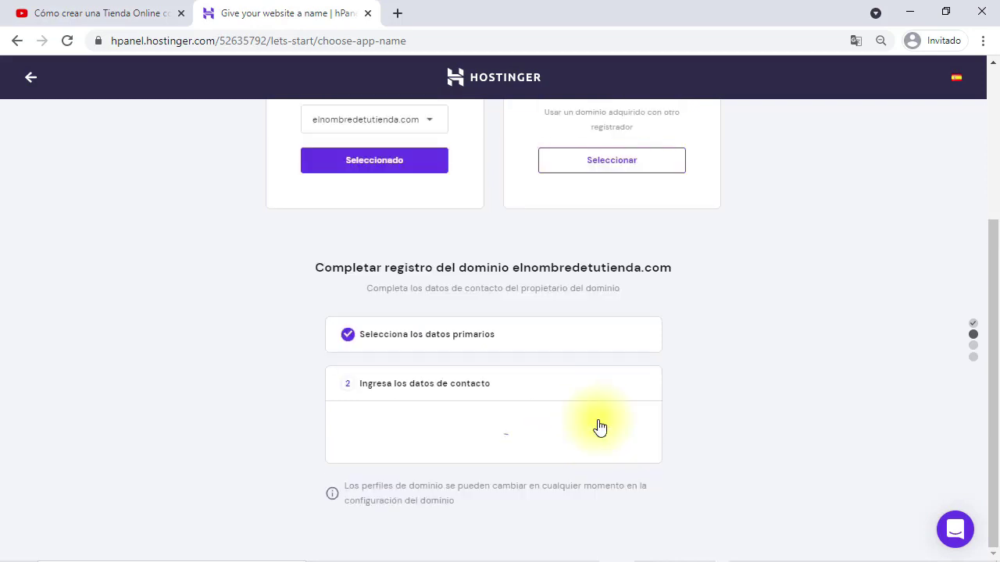
Enter the owner's surname, street address and the city Madrid in the contact form
click(543, 194)
text(de la)
key(Tab)
key(Tab)
key(Tab)
text(MADRID)
key(Tab)
key(Tab)
Add the contact phone number, region Madrid and postal code, then submit the owner details
click(505, 382)
text(666666666)
click(432, 422)
text(M)
click(478, 451)
click(480, 458)
text(28025)
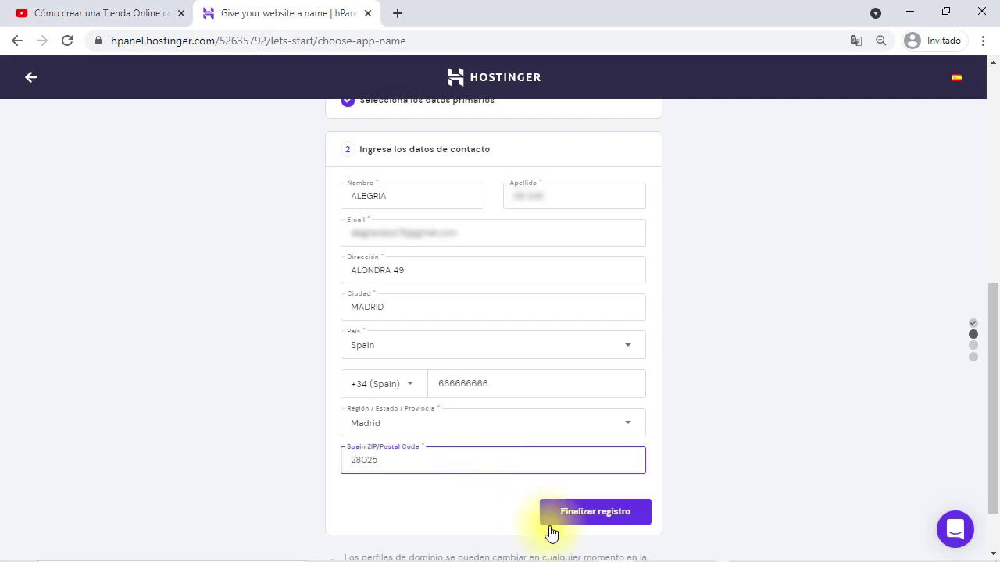
click(594, 520)
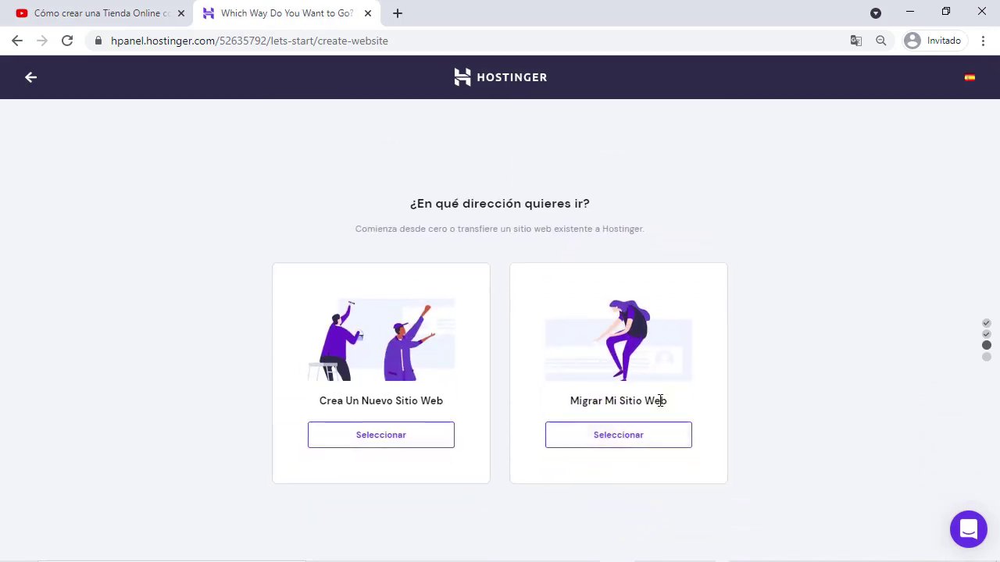
Create a brand-new website as a first-timer and set the WordPress admin email and password
click(620, 439)
click(376, 441)
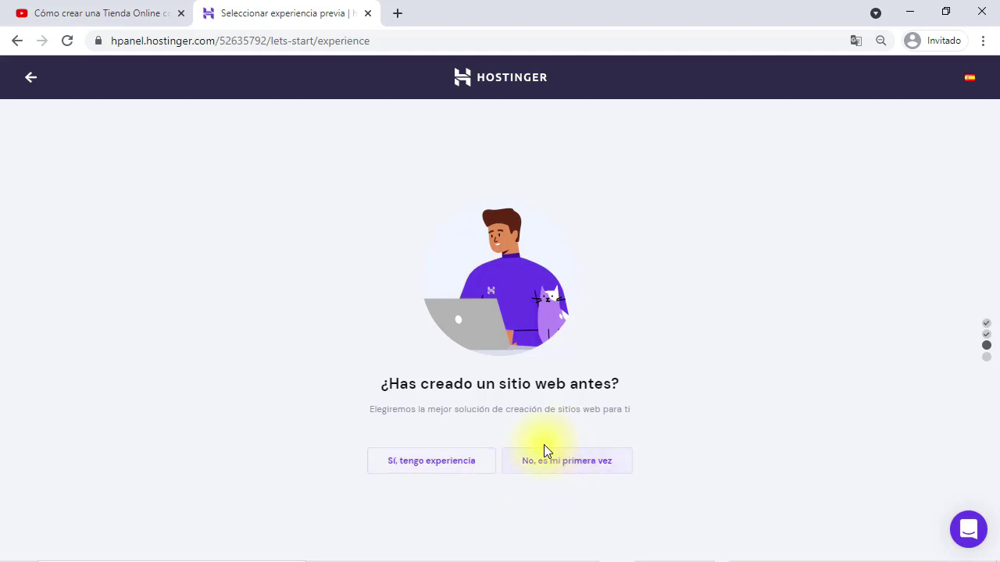
click(558, 467)
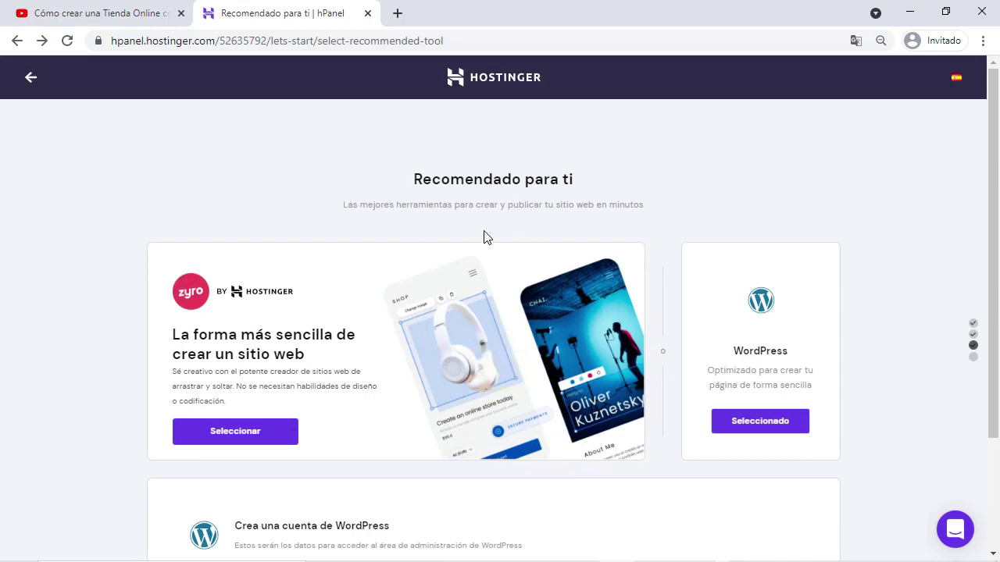
scroll(485, 236, down, 2)
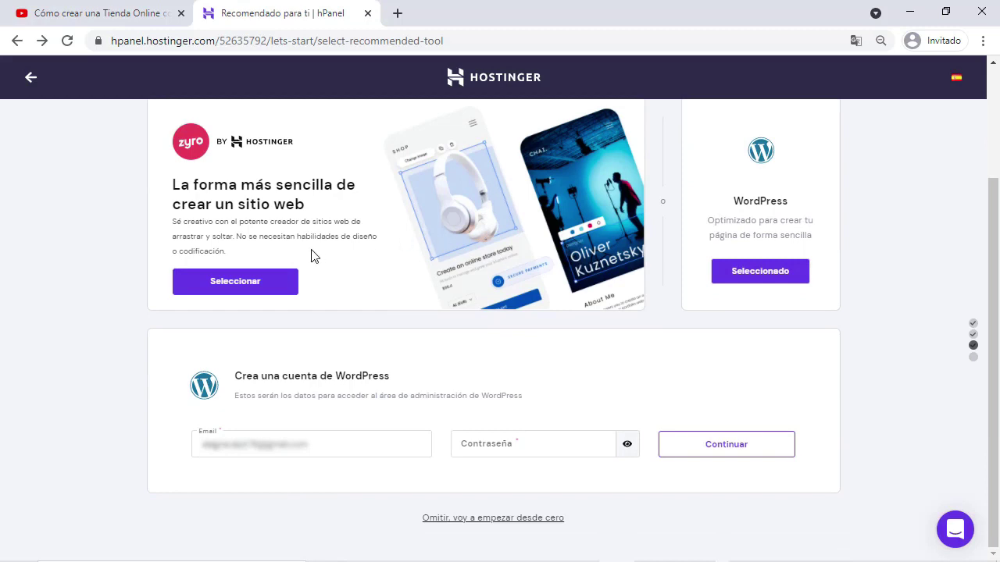
click(317, 452)
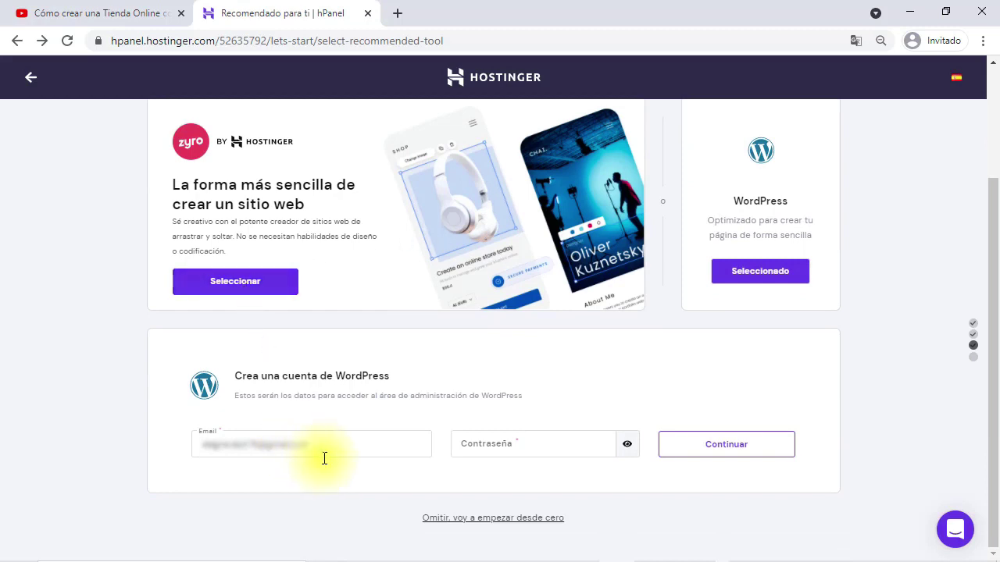
click(469, 445)
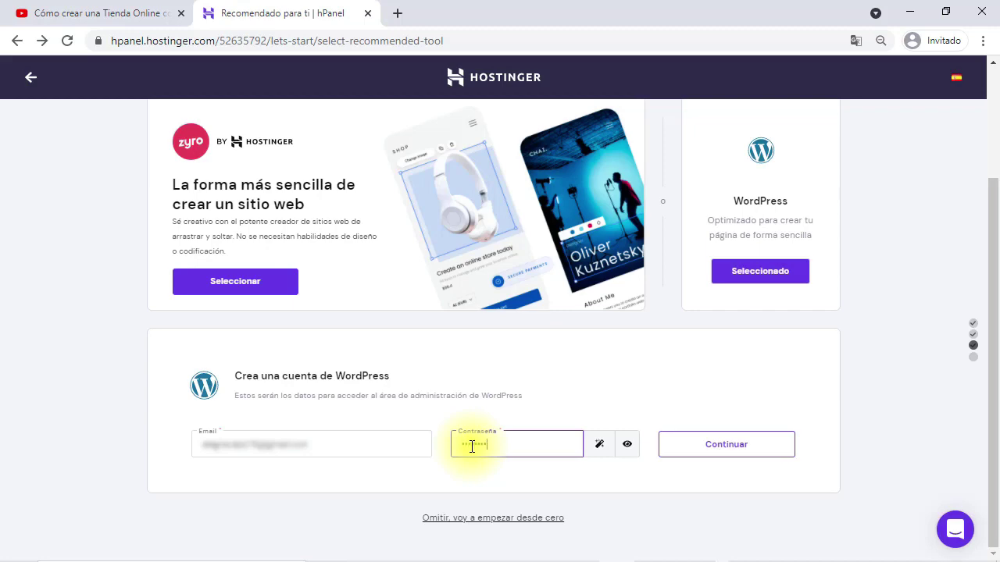
click(729, 448)
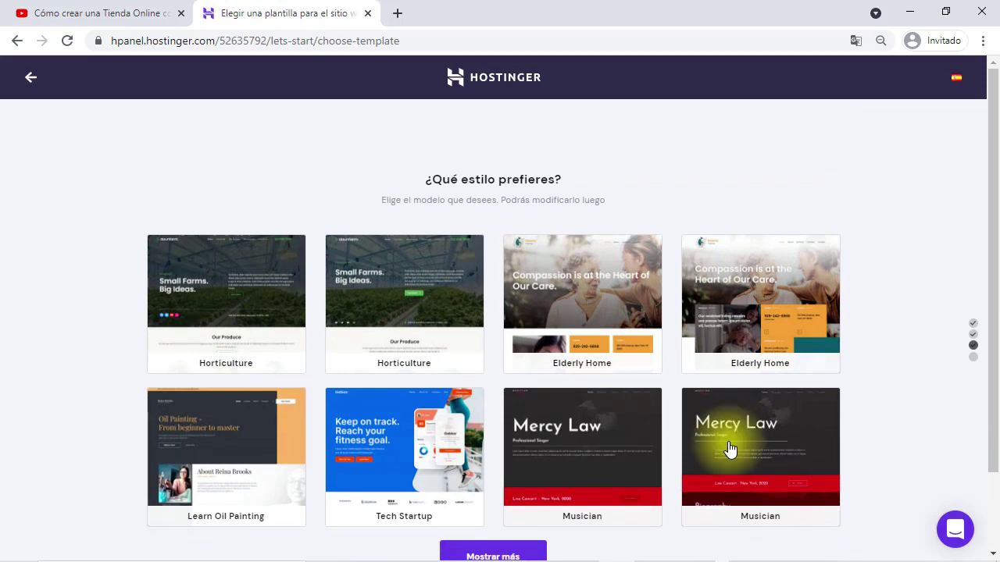
Skip the template, finish the site setup, and open 'Administrar WordPress' for the new site
mouse_move(729, 448)
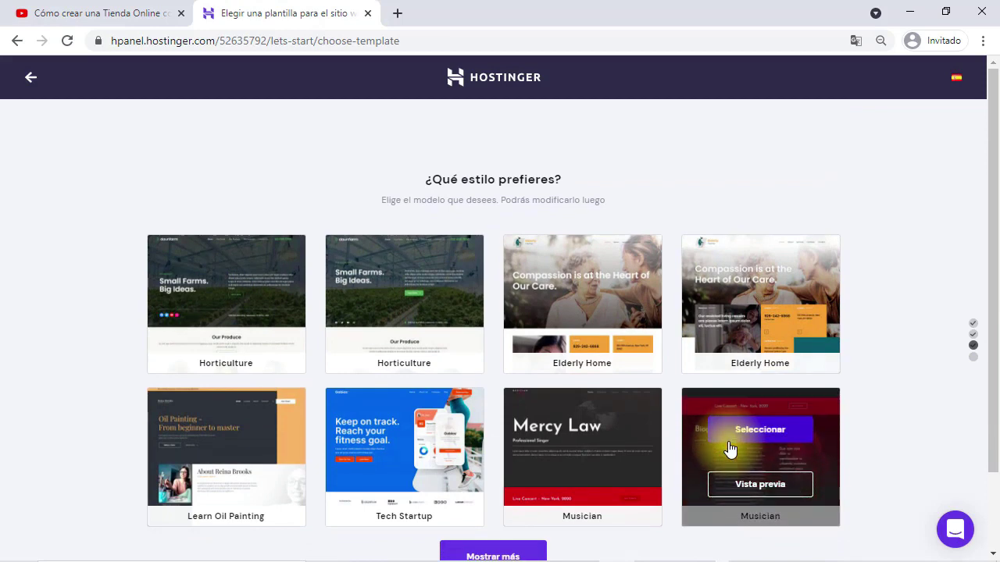
scroll(729, 449, down, 1)
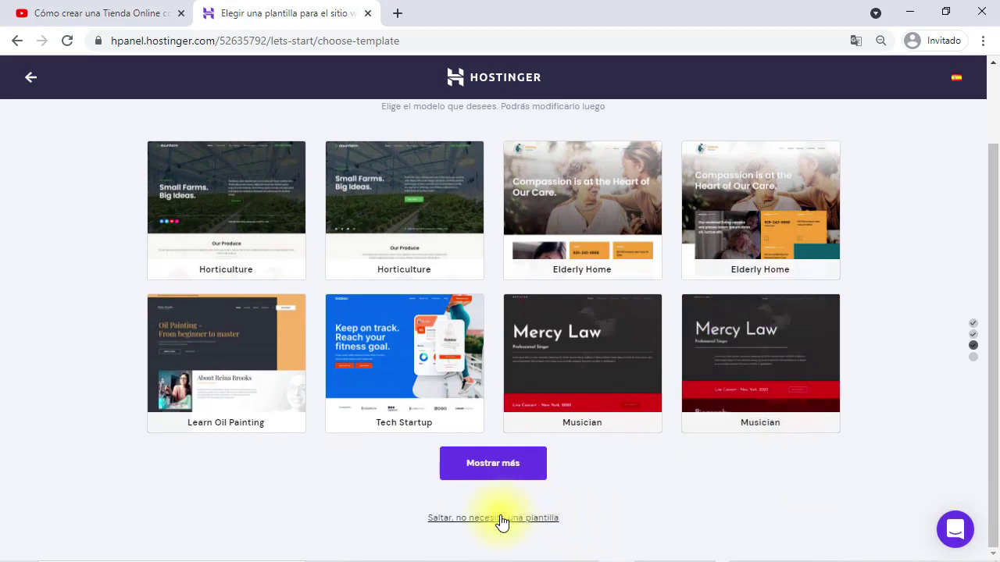
click(501, 518)
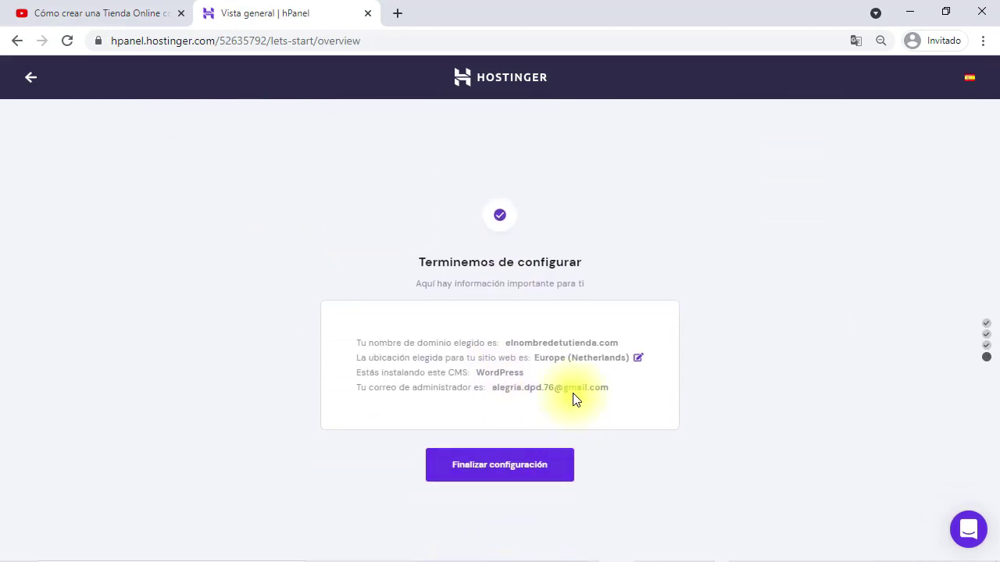
click(499, 478)
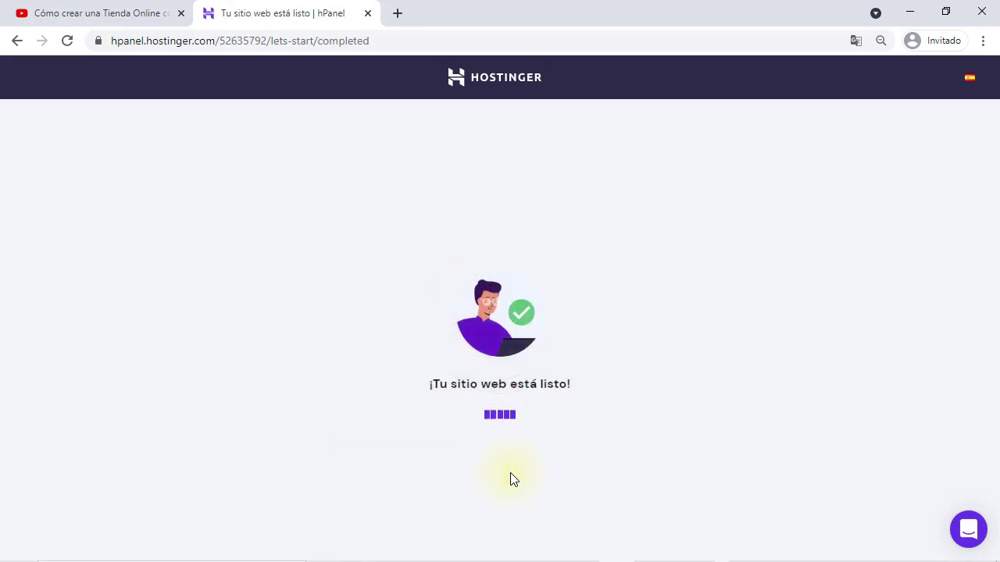
scroll(508, 478, down, 1)
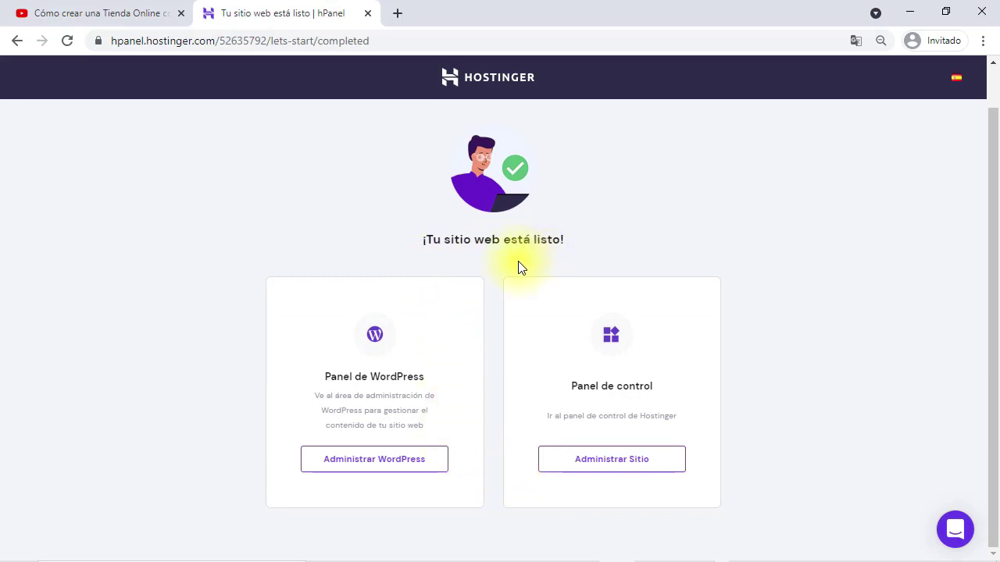
click(372, 463)
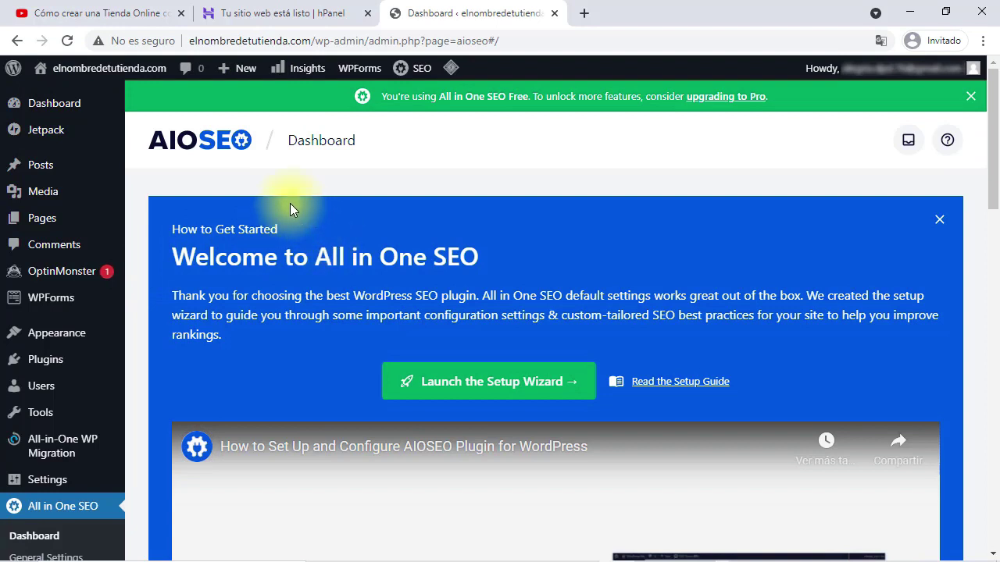
View the live front page showing the default 'Hello world!' post
click(93, 71)
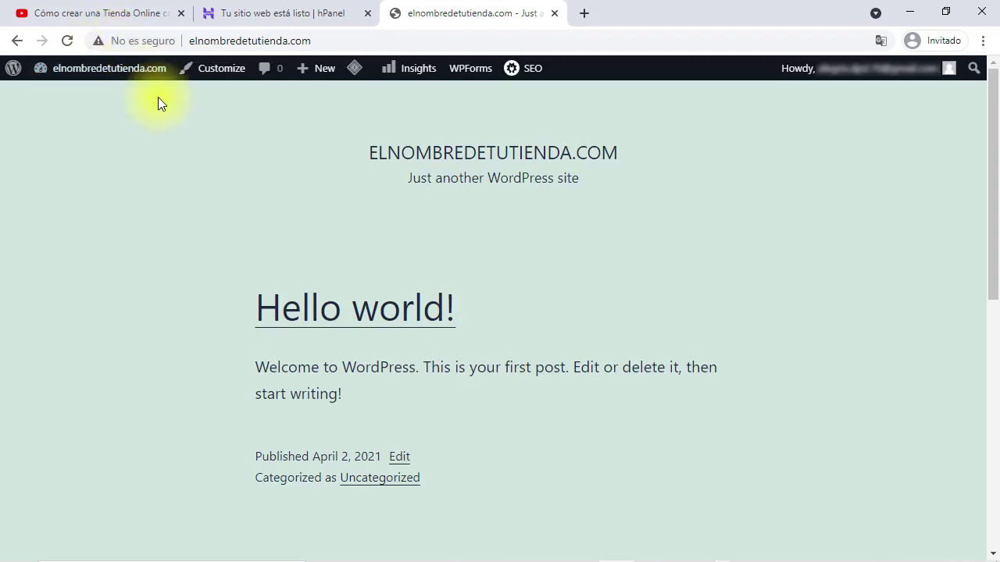
mouse_move(66, 72)
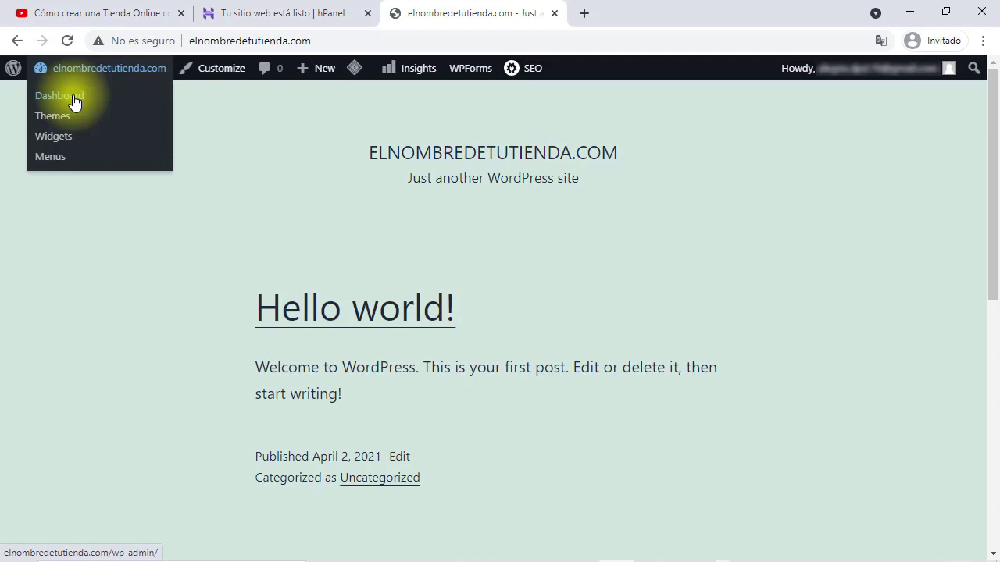
Go to the admin Dashboard and open Settings > General
click(75, 102)
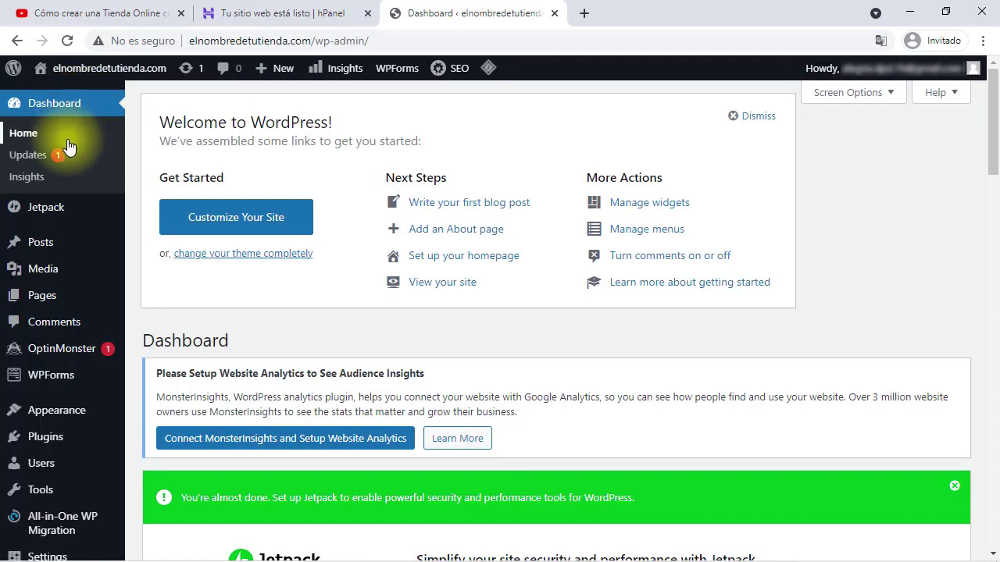
mouse_move(47, 252)
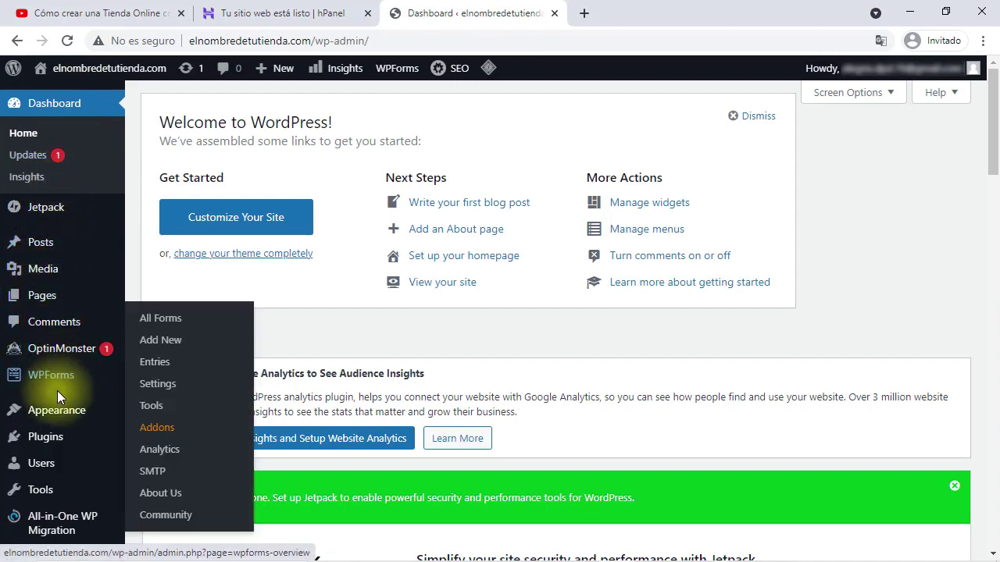
scroll(27, 398, down, 2)
mouse_move(55, 402)
mouse_move(31, 423)
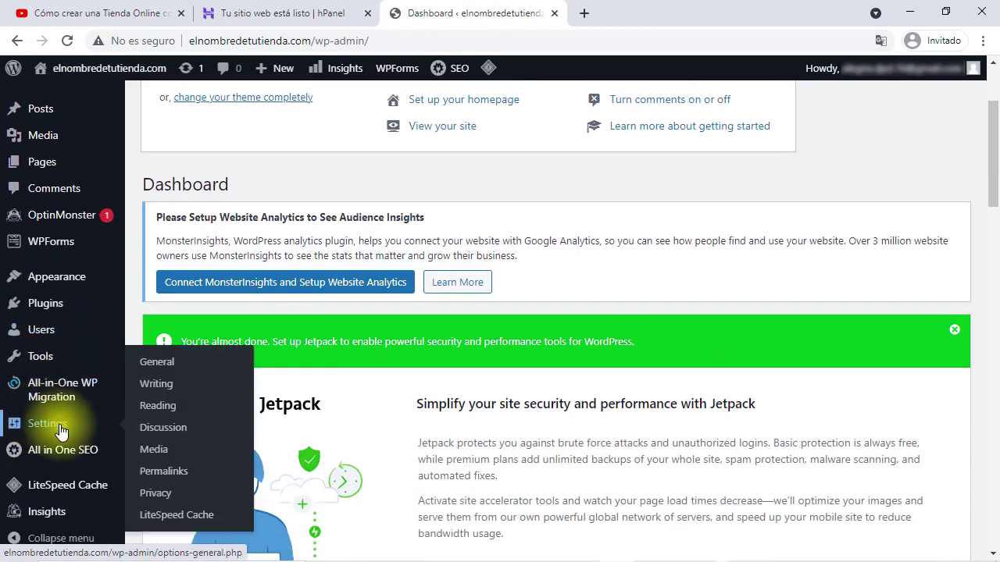
click(151, 364)
Set Site Language to Español and save the changes
scroll(265, 372, down, 3)
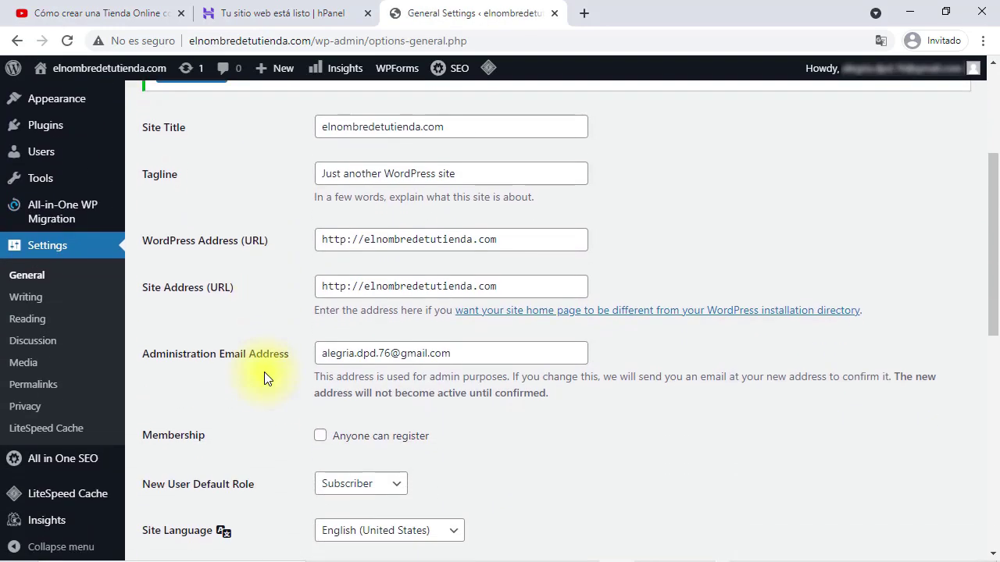
scroll(264, 377, down, 2)
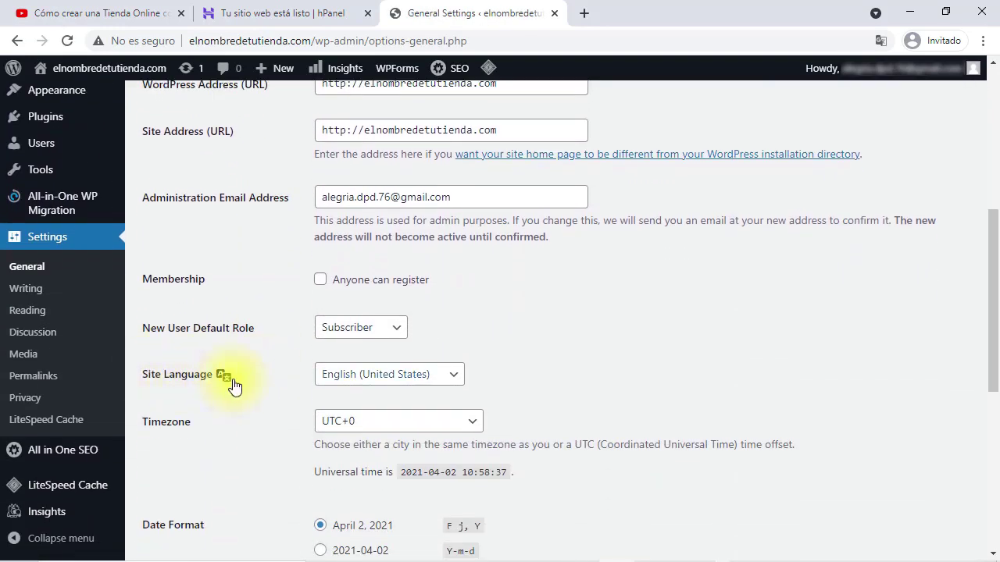
click(443, 377)
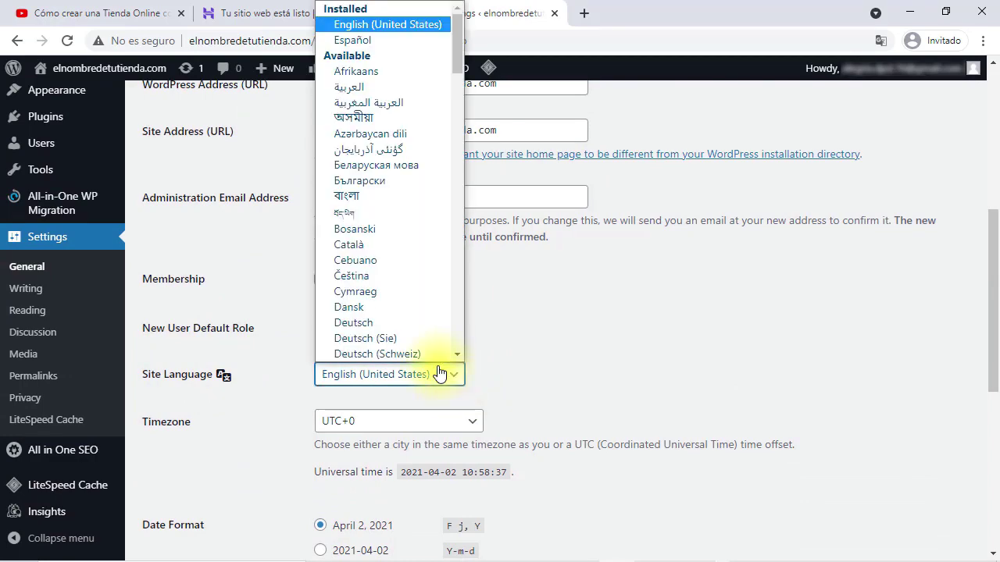
click(338, 42)
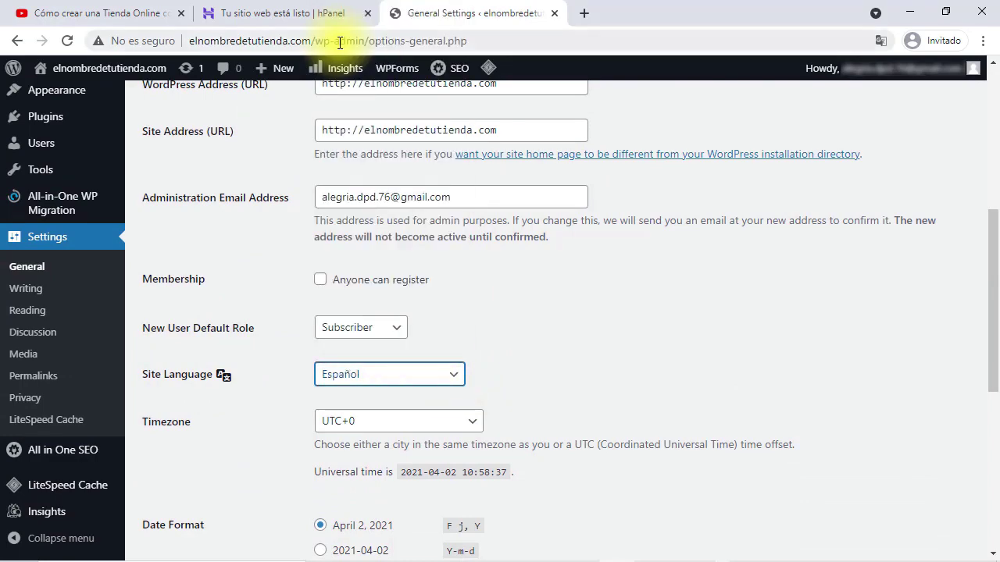
scroll(297, 301, down, 5)
click(184, 484)
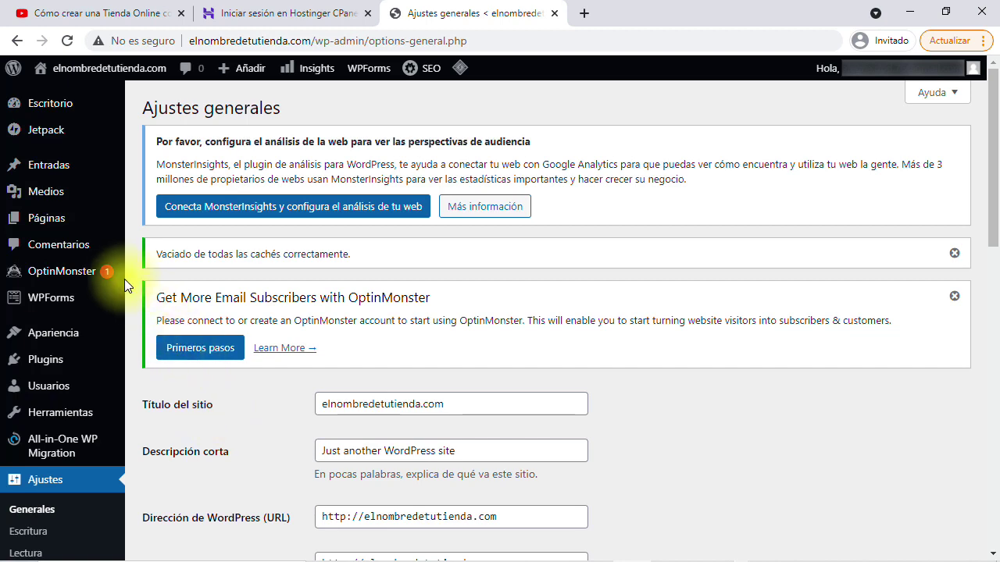
Open the public site through the site name in the admin bar
mouse_move(92, 276)
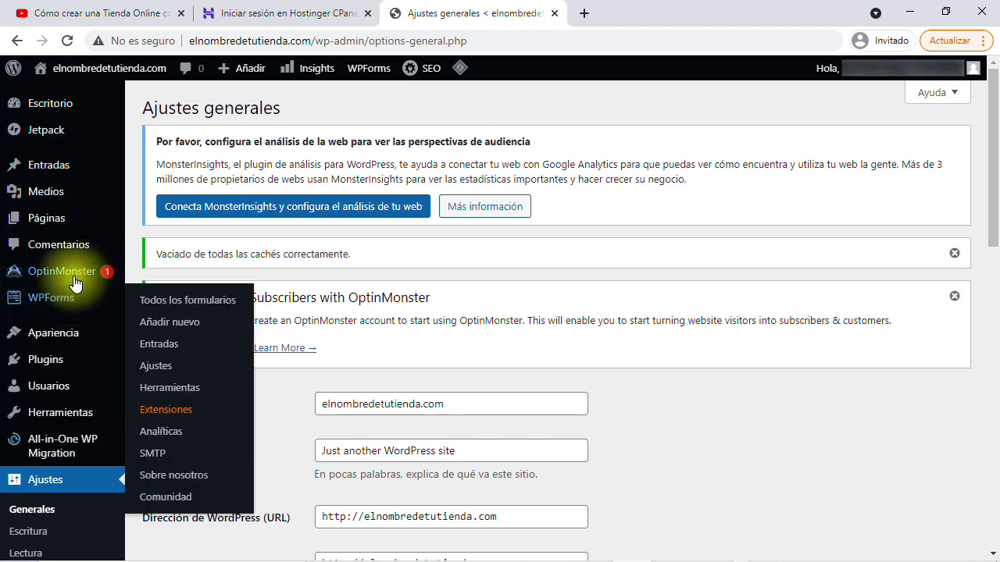
mouse_move(46, 298)
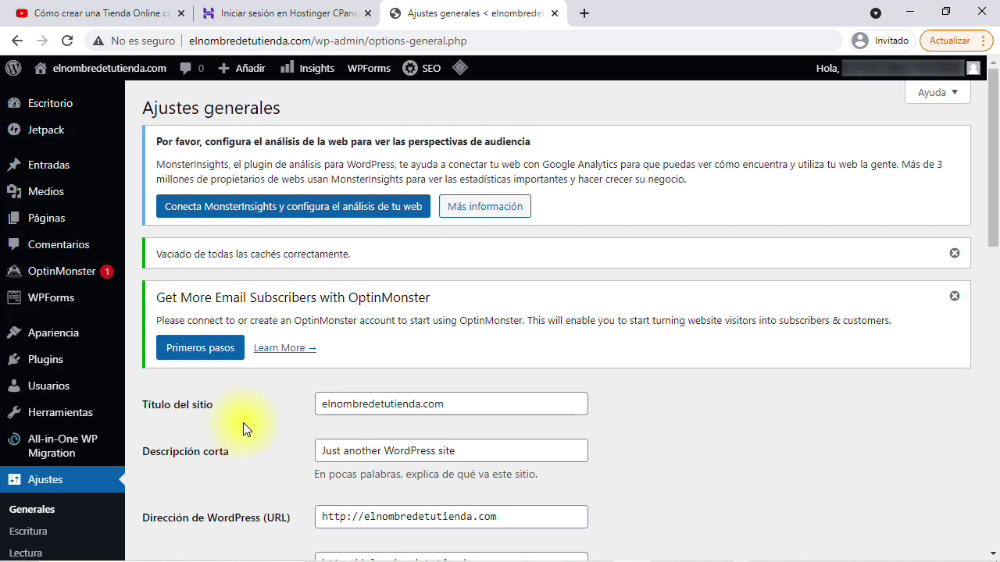
mouse_move(95, 71)
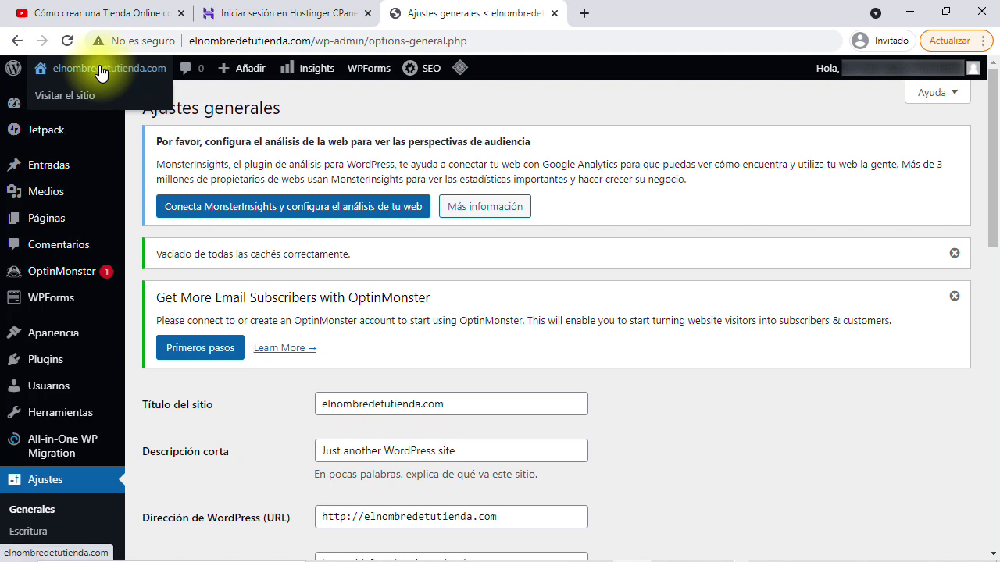
click(101, 73)
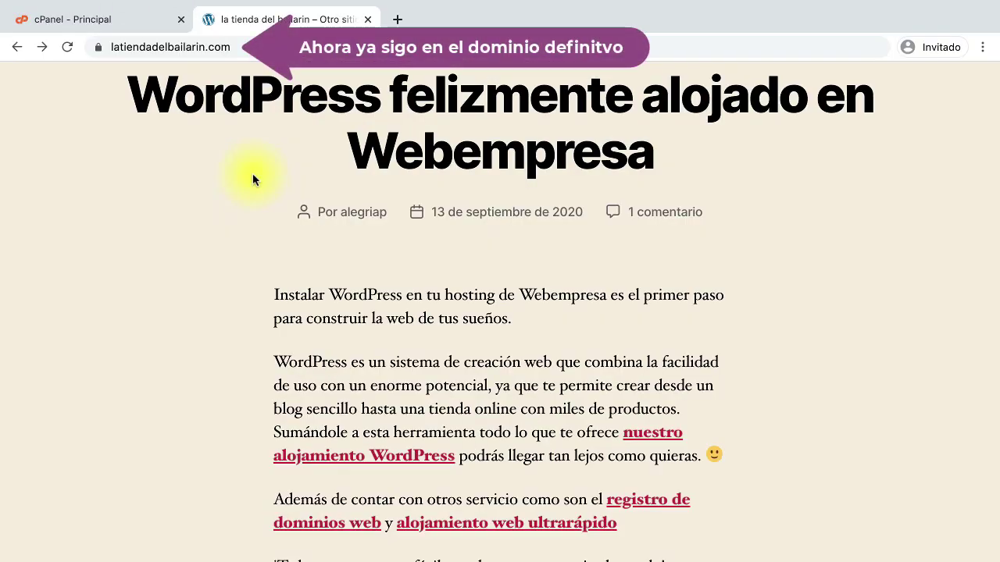
Log in at /wp-admin with the admin username and password
click(234, 44)
key(Right)
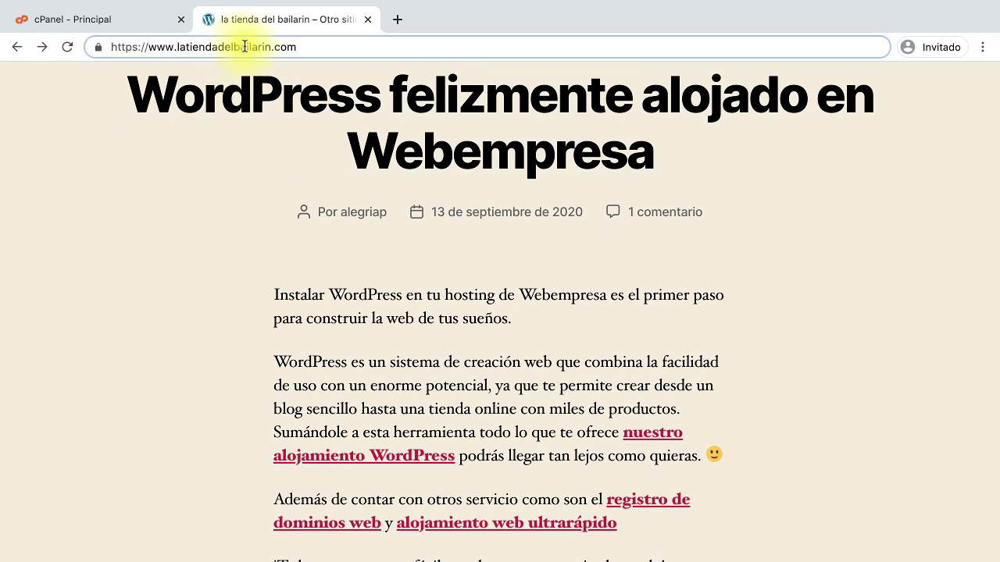
text(/wp-admin)
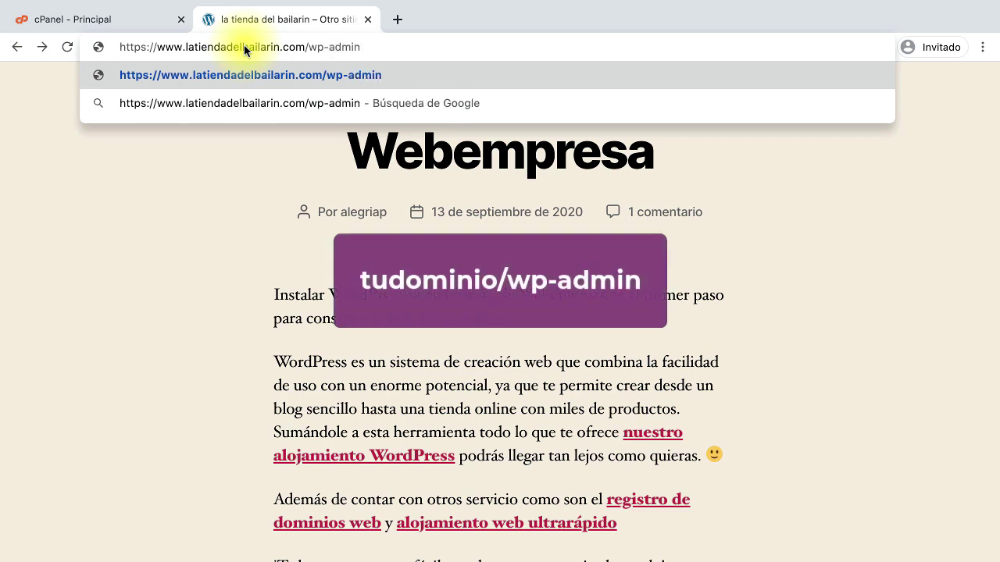
key(Return)
text(alognar)
key(Tab)
key(super+v)
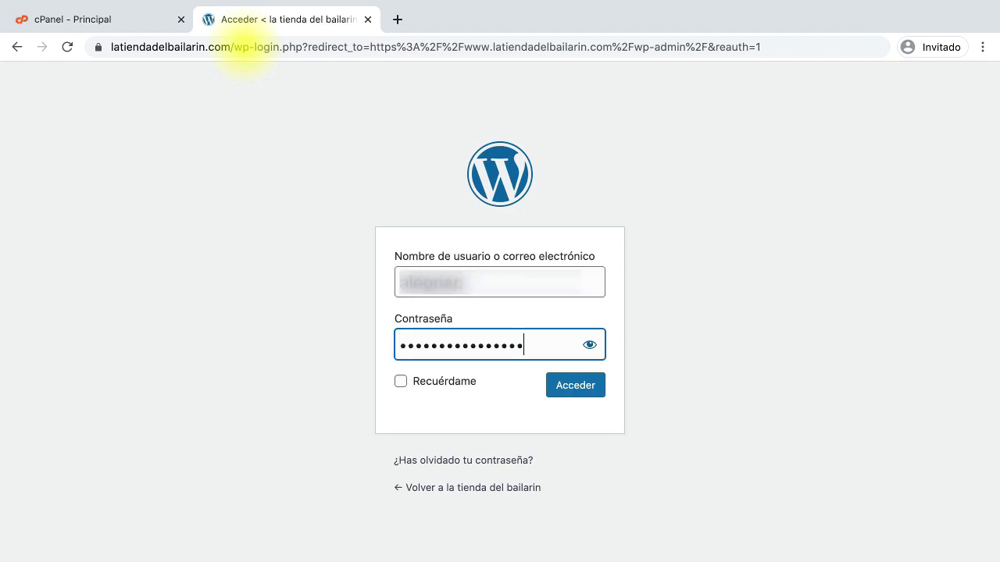
key(Return)
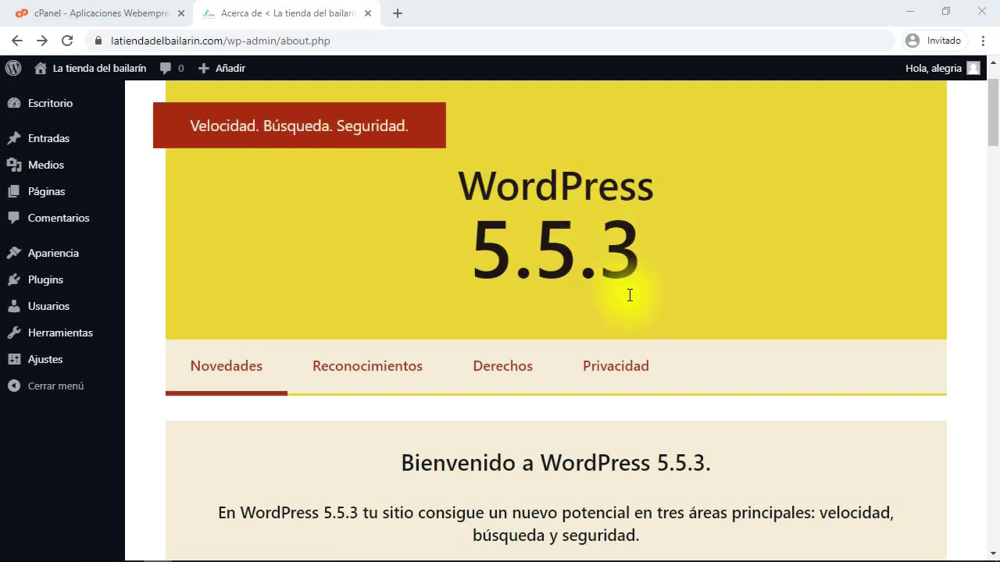
Open Ajustes > Generales
scroll(631, 293, down, 3)
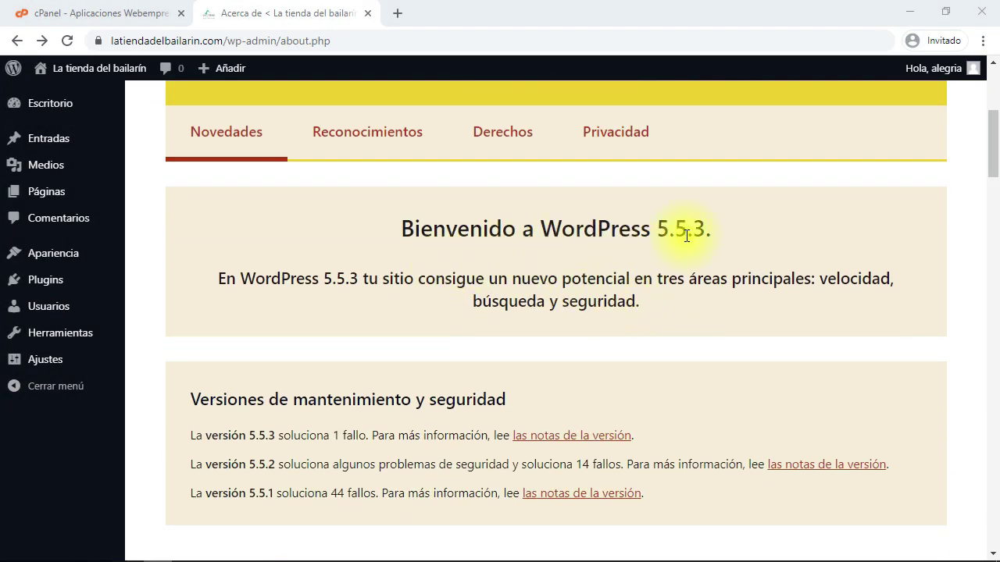
mouse_move(76, 369)
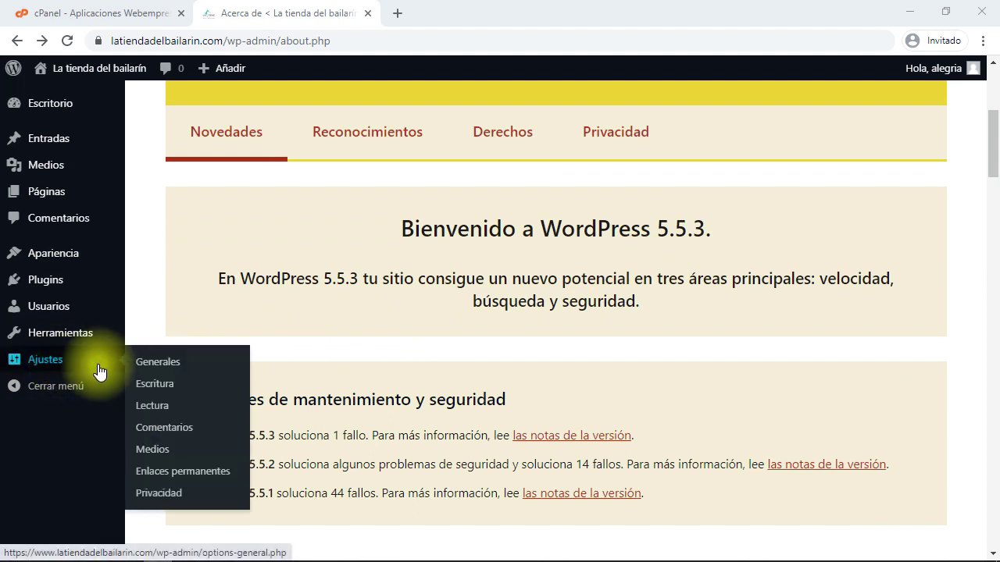
click(158, 362)
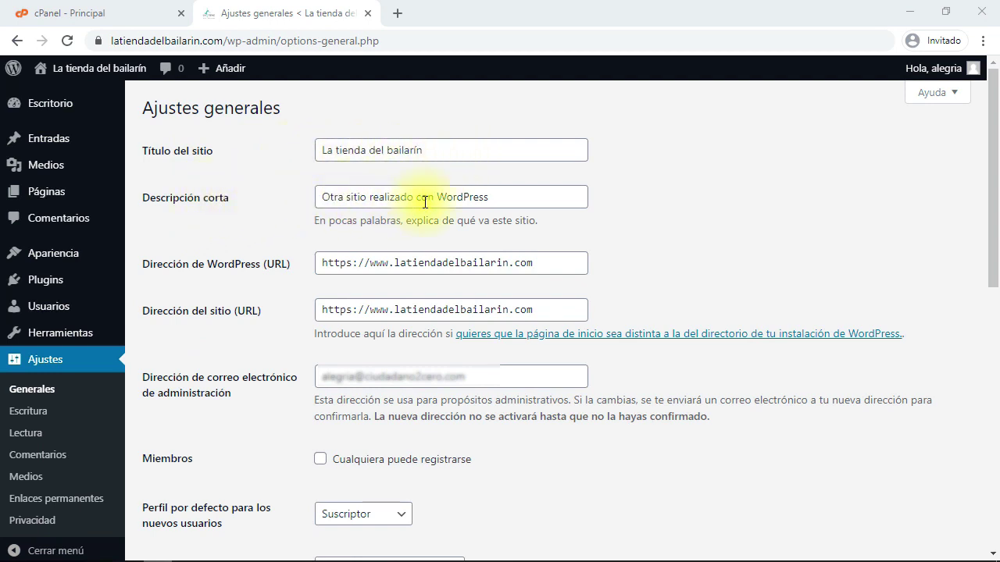
Replace the tagline with 'Tienda profesional para bailarines'
drag(492, 197, 280, 201)
text(Ti)
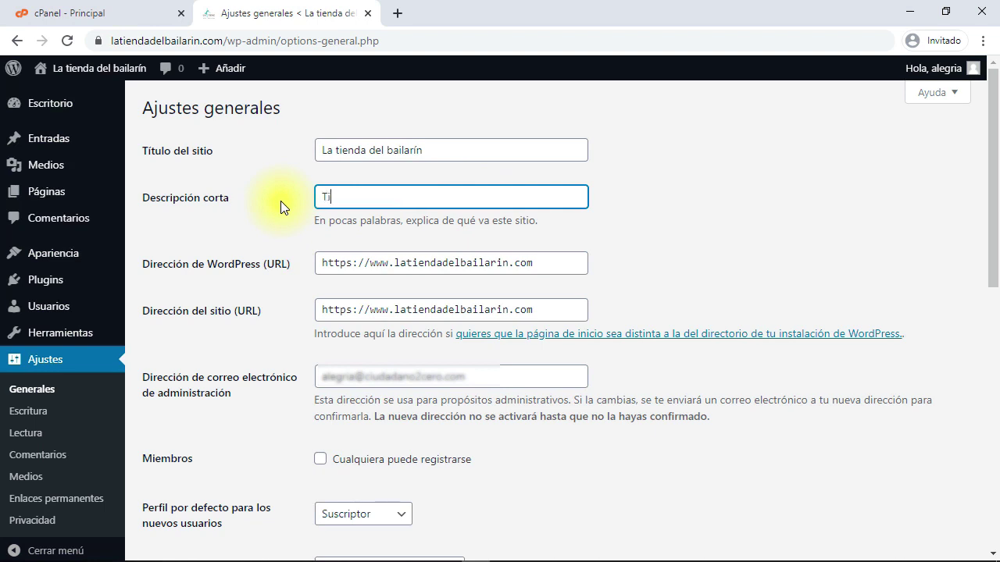
text(enda profesional para bailarines)
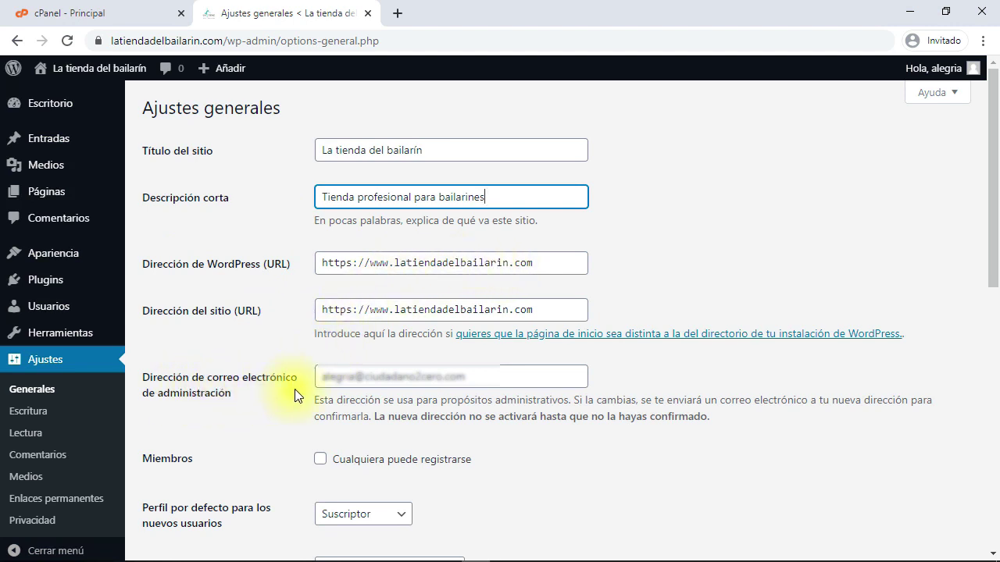
scroll(323, 417, down, 4)
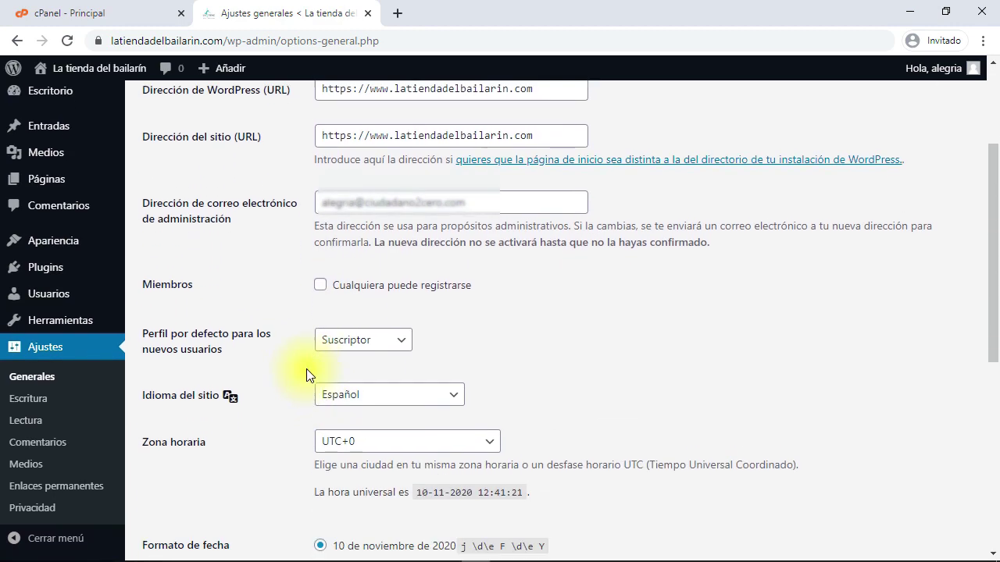
scroll(308, 375, down, 2)
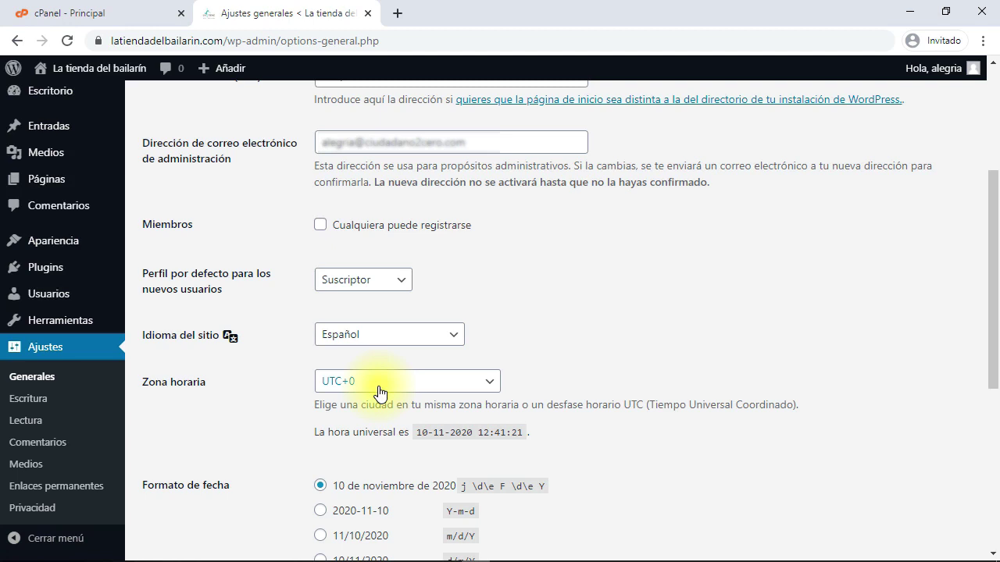
Set the timezone to Madrid and save the settings
click(380, 392)
scroll(374, 294, down, 1)
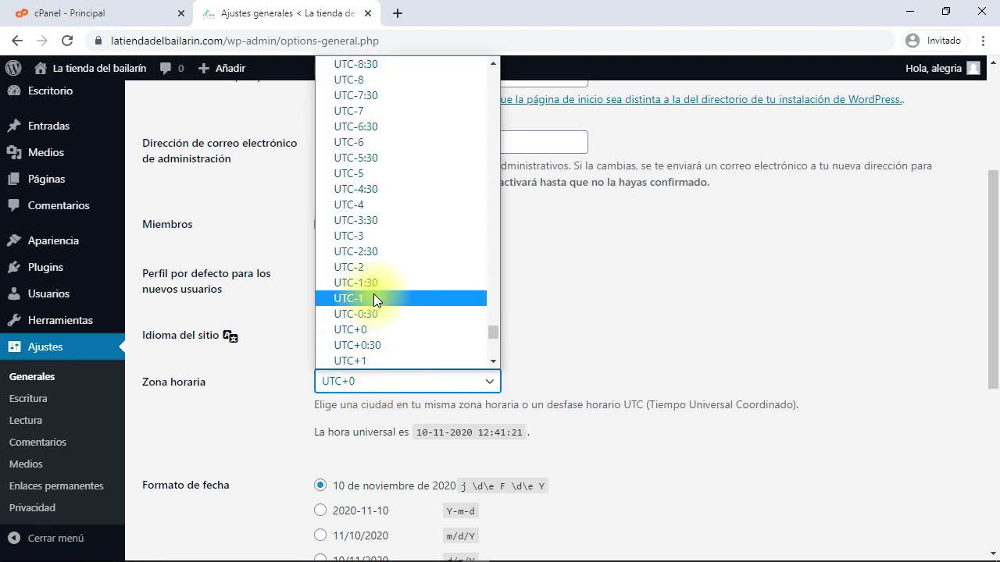
scroll(374, 293, up, 15)
scroll(362, 300, up, 15)
scroll(355, 309, down, 3)
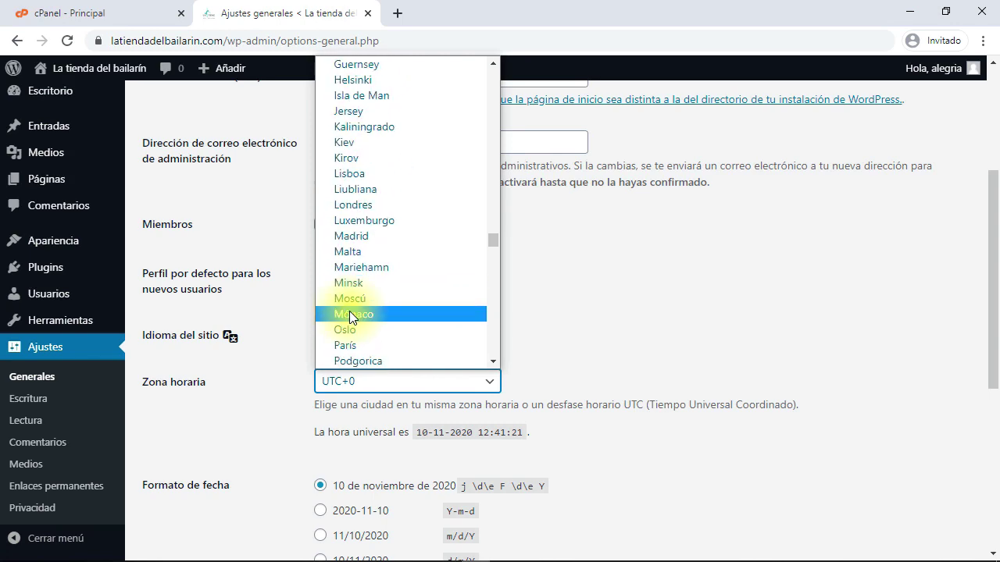
click(341, 241)
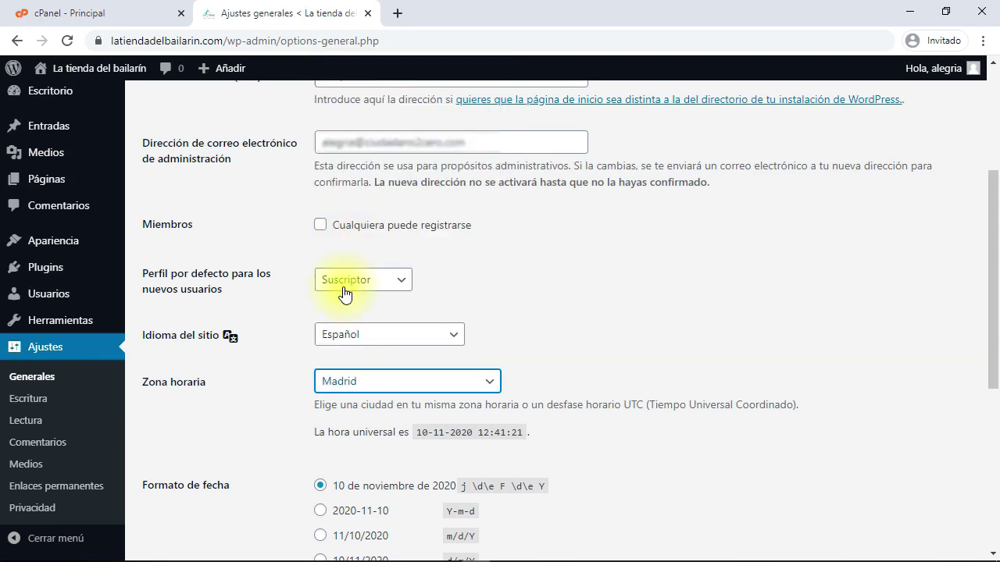
scroll(313, 394, down, 2)
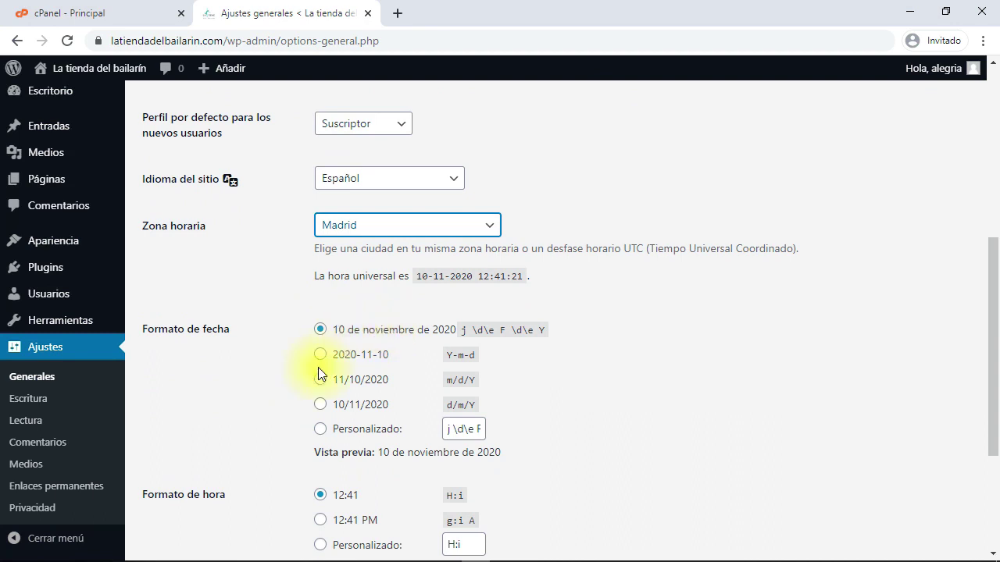
scroll(308, 386, down, 3)
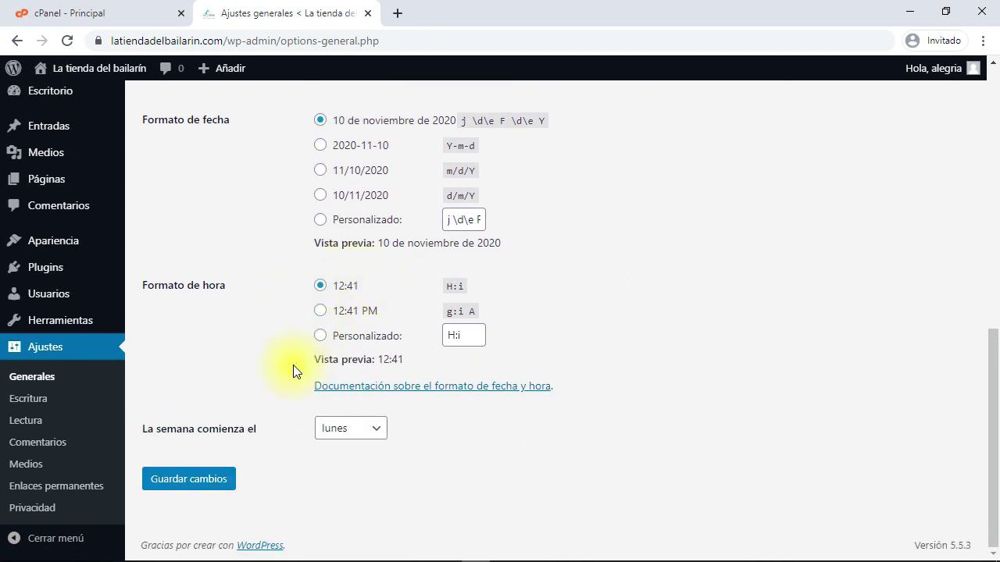
click(179, 488)
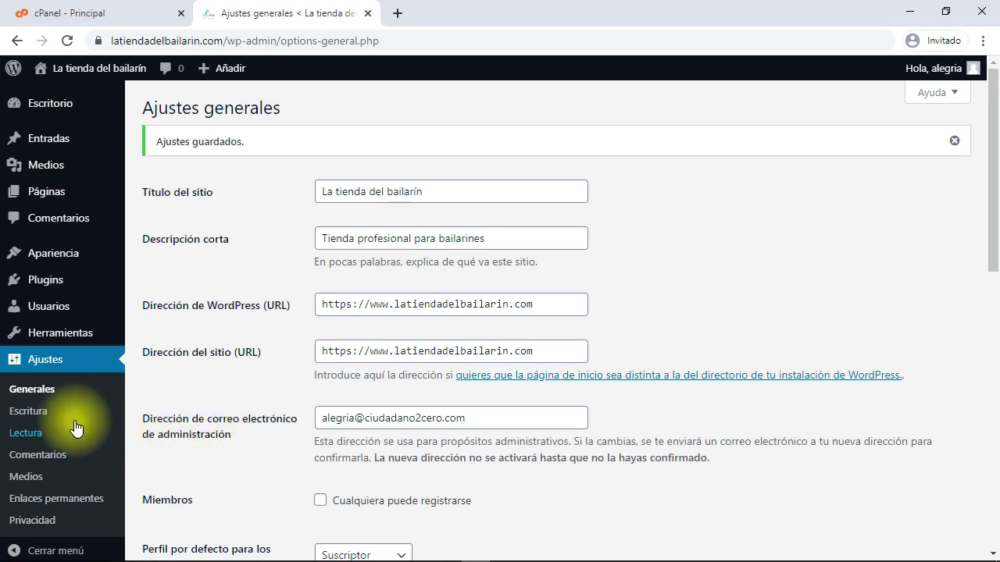
Save permalinks with the 'Nombre de la entrada' structure and visit the public site
click(47, 502)
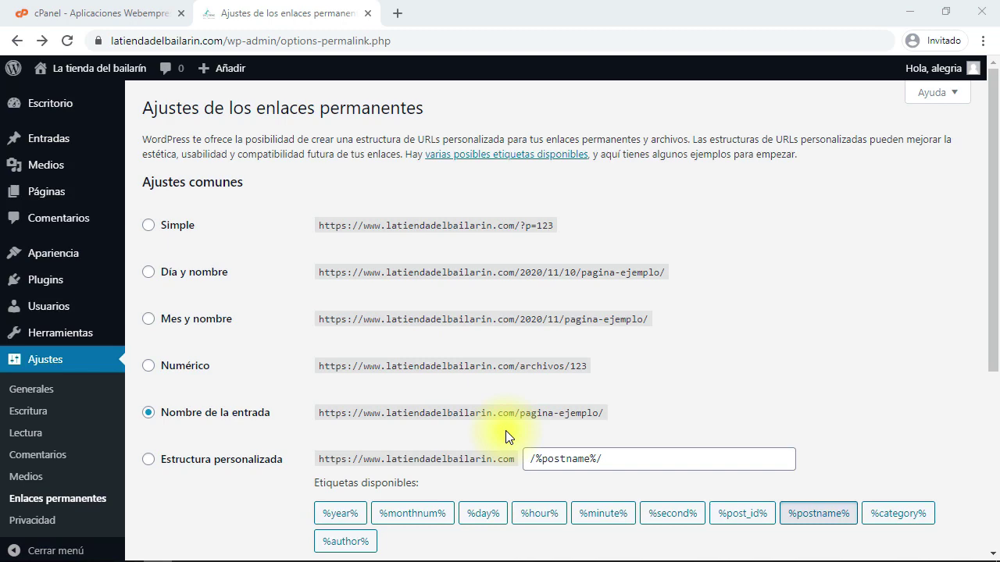
scroll(478, 442, down, 4)
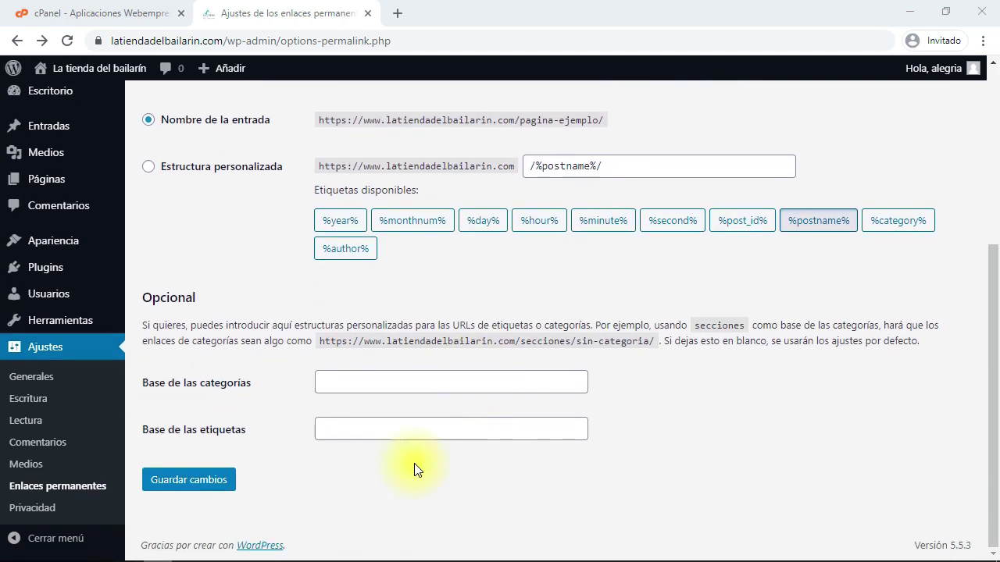
click(179, 481)
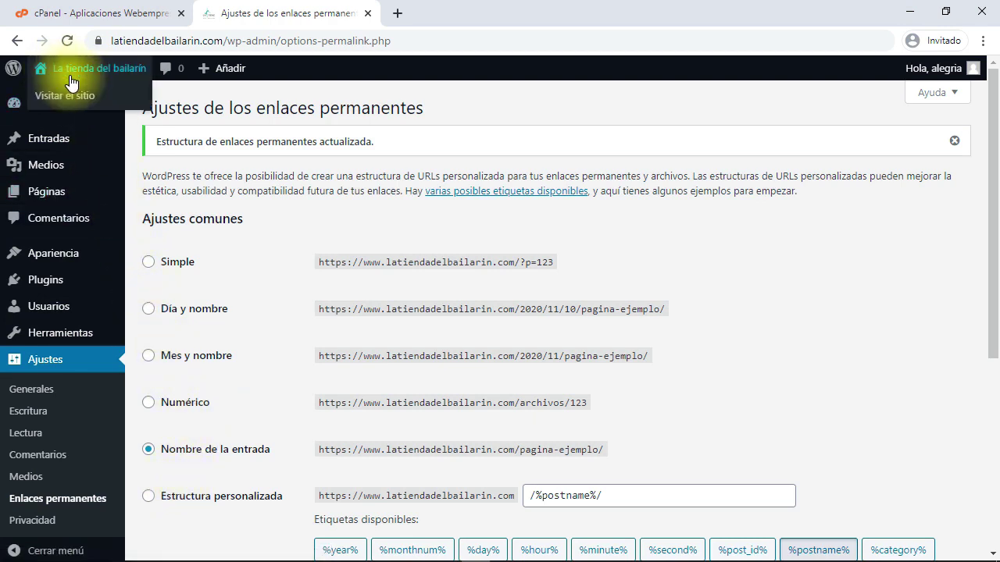
click(72, 96)
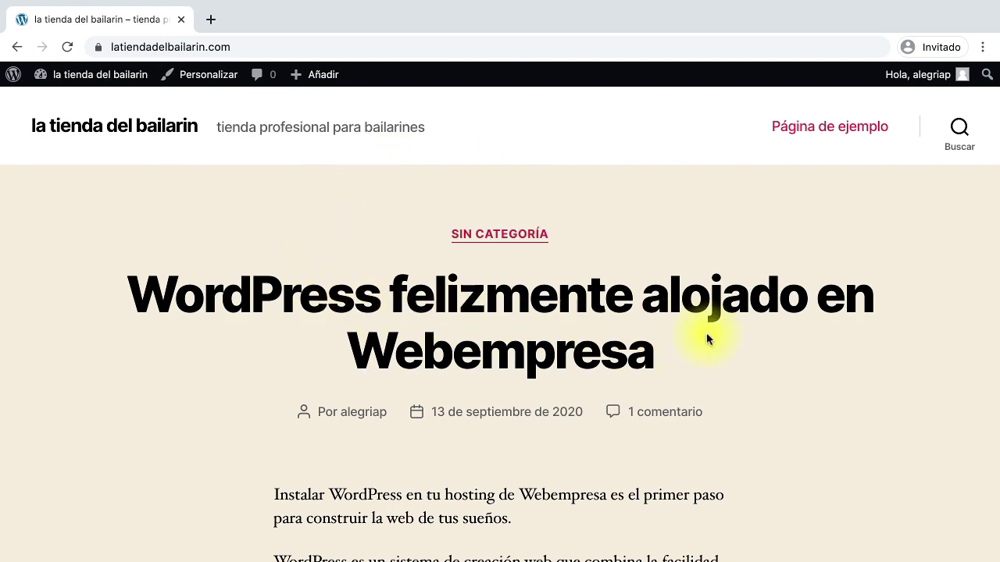
Scroll down and back up through the front-page post to review it
scroll(704, 336, down, 3)
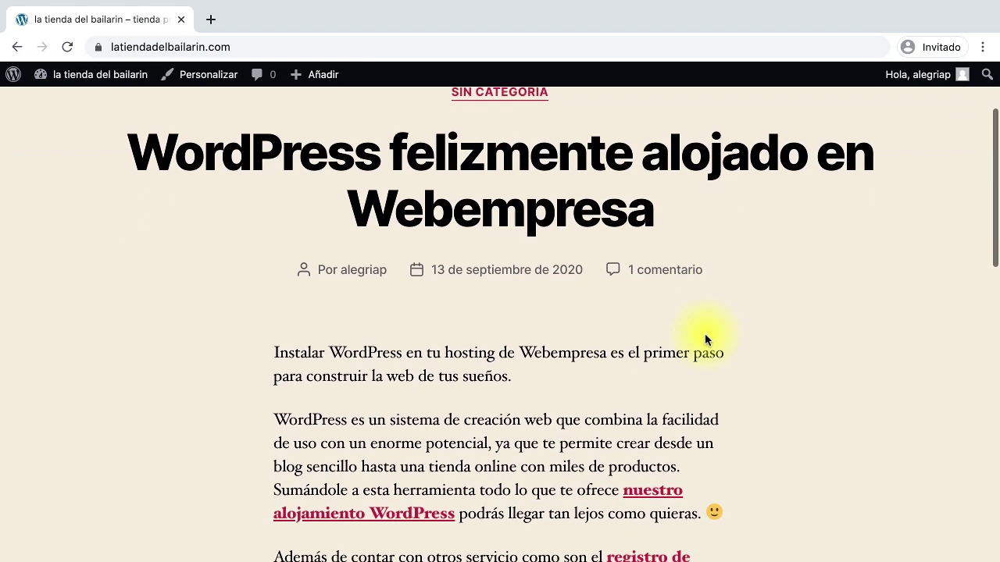
scroll(704, 340, up, 3)
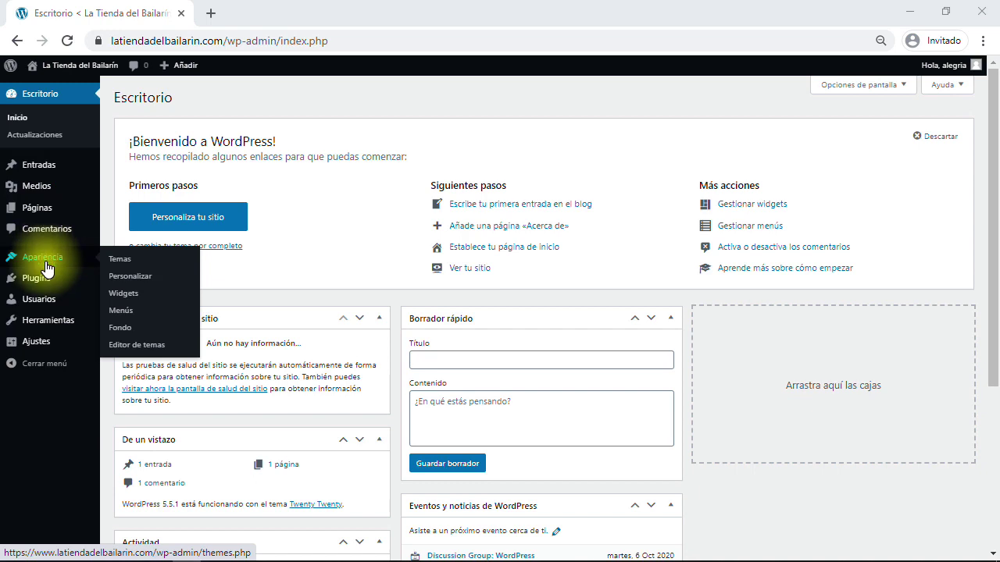
Move the '¡Hola, mundo!' post to the trash with bulk actions
mouse_move(53, 292)
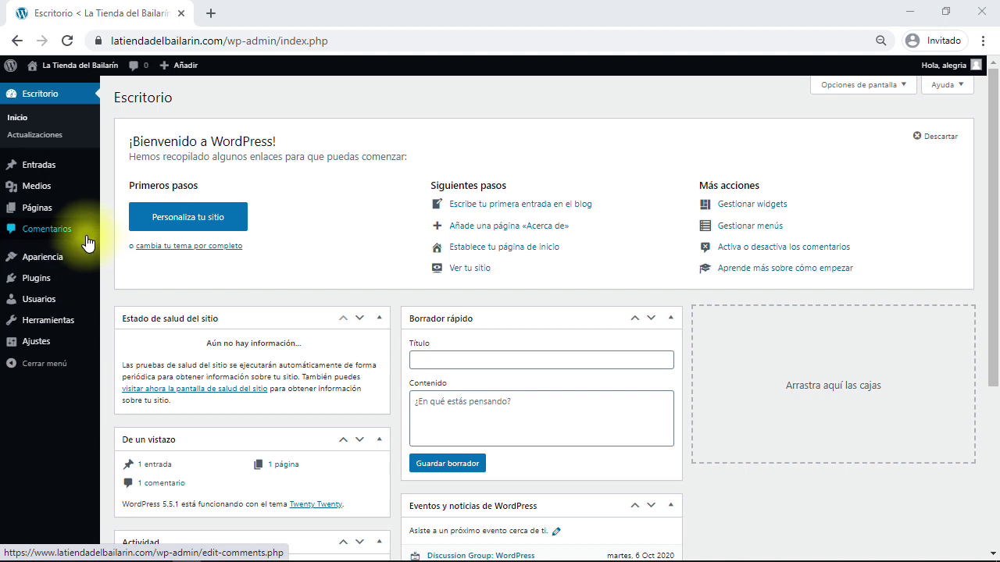
click(40, 166)
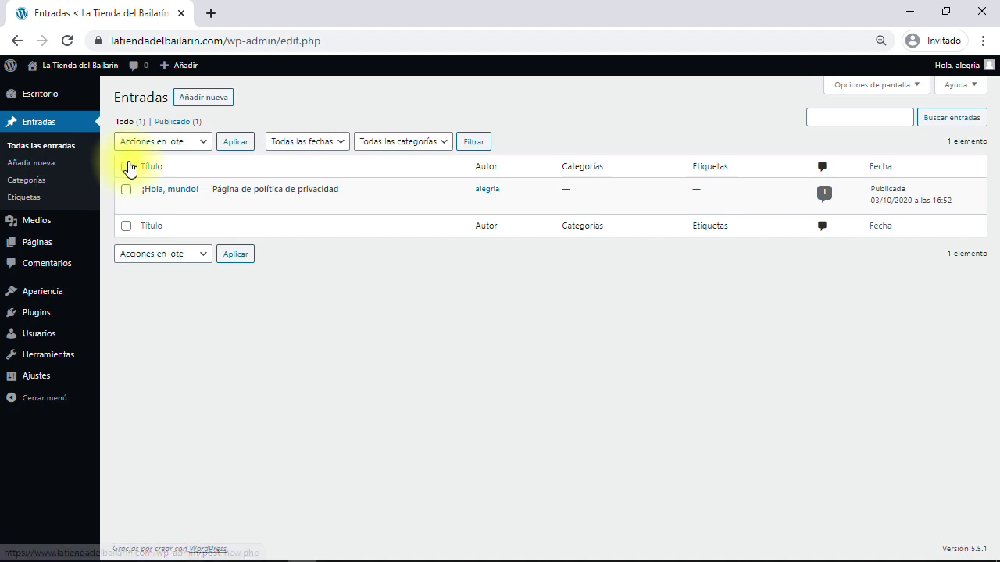
click(204, 144)
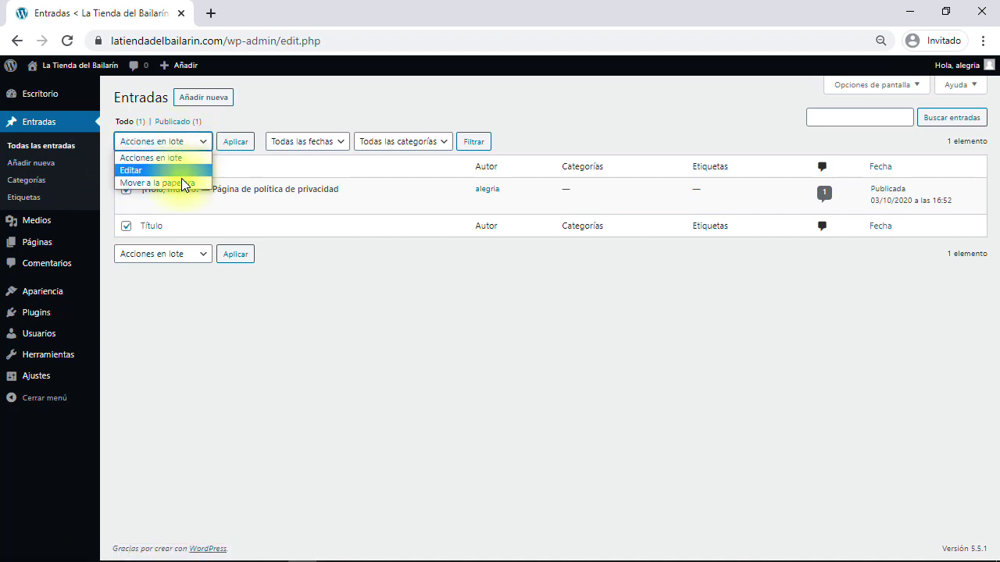
click(181, 182)
click(239, 146)
Trash both pages, Página de ejemplo and Política de privacidad
mouse_move(43, 241)
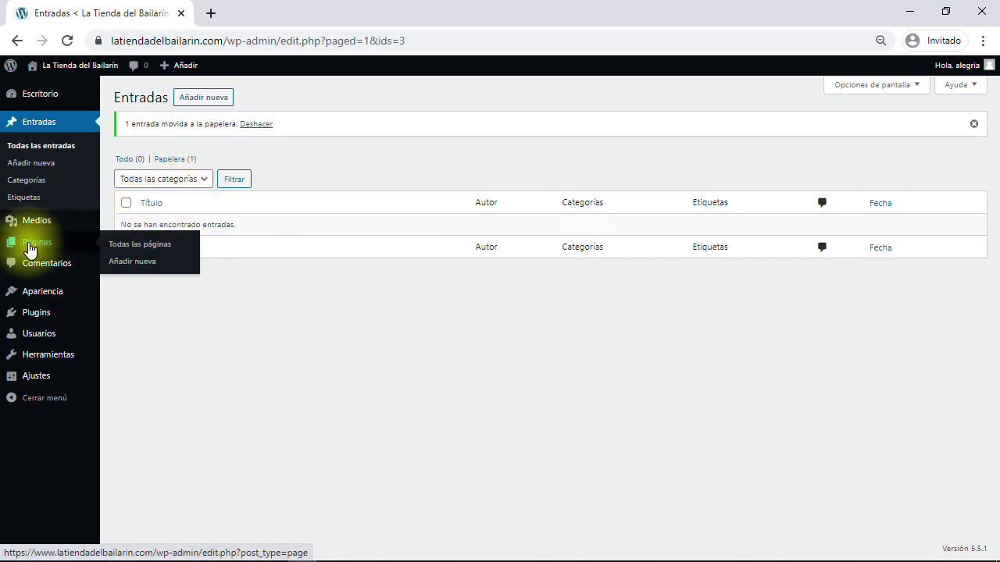
click(127, 246)
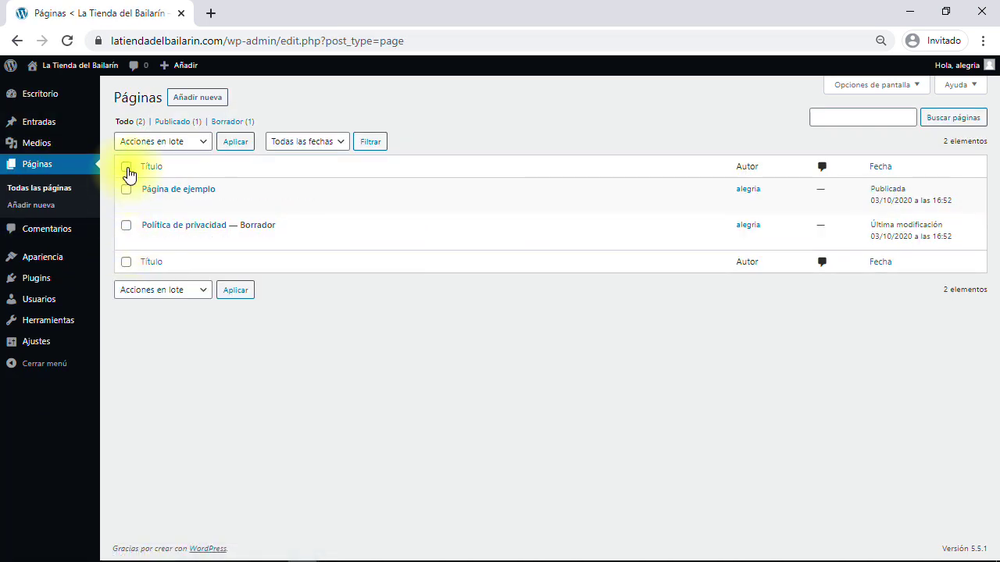
click(126, 168)
click(201, 141)
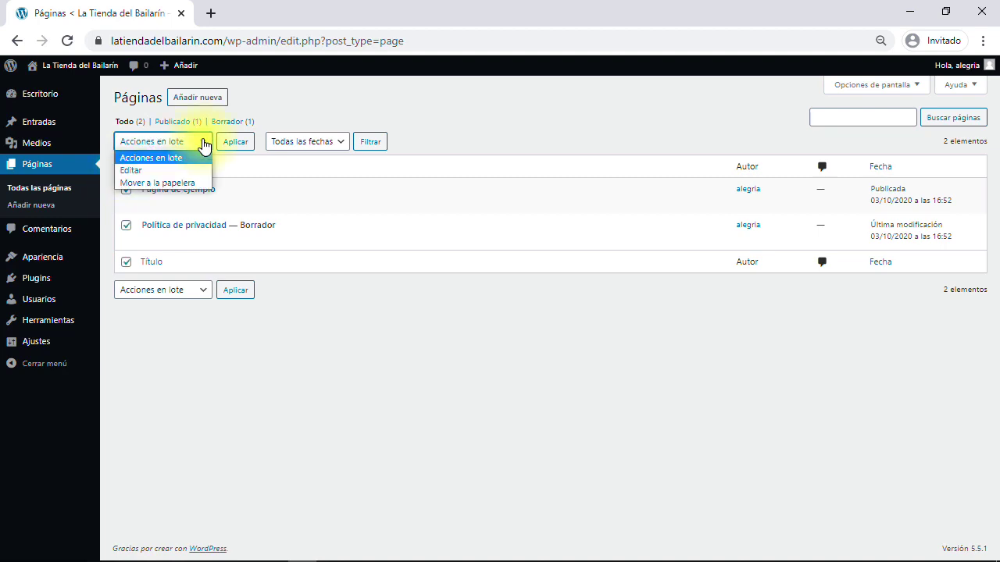
click(152, 183)
click(232, 147)
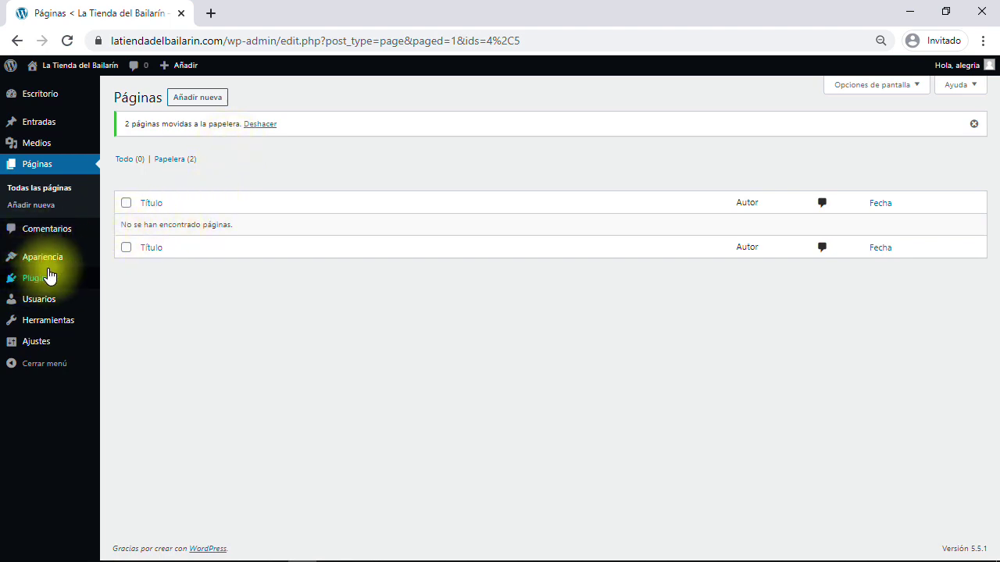
Select both installed plugins, Akismet Anti-Spam and Hello Dolly, and bulk-deactivate them
mouse_move(36, 282)
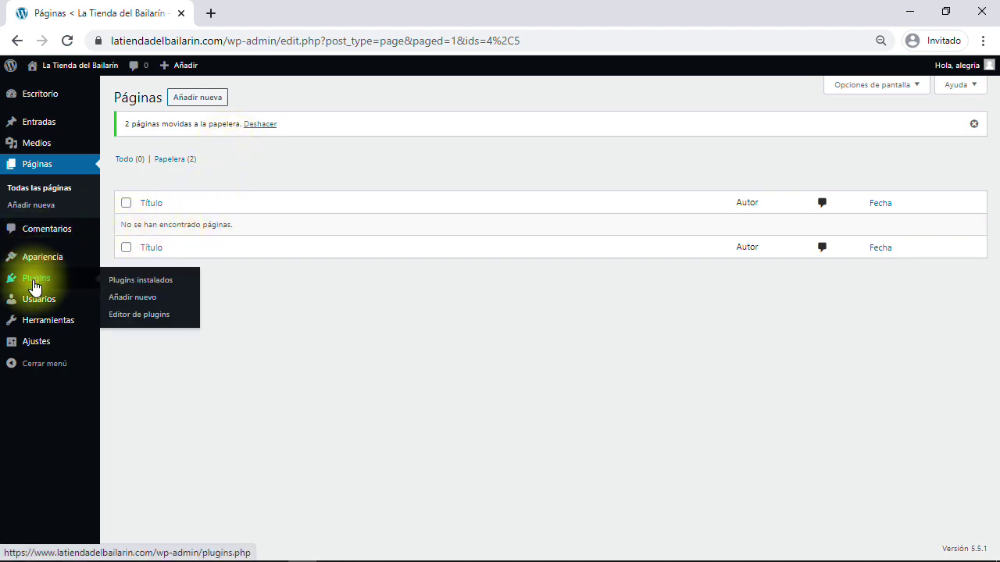
click(130, 283)
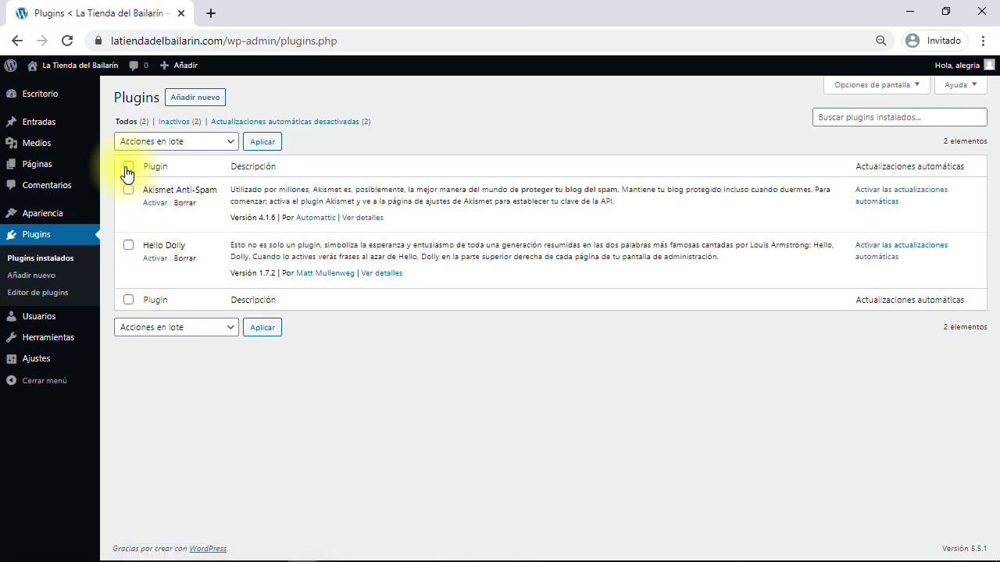
click(130, 167)
click(230, 141)
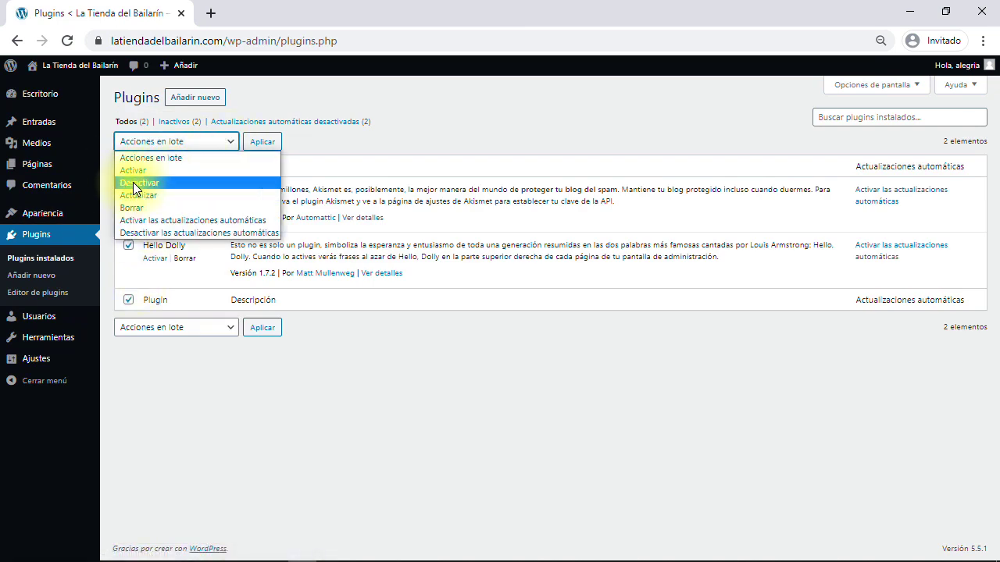
click(130, 183)
click(262, 145)
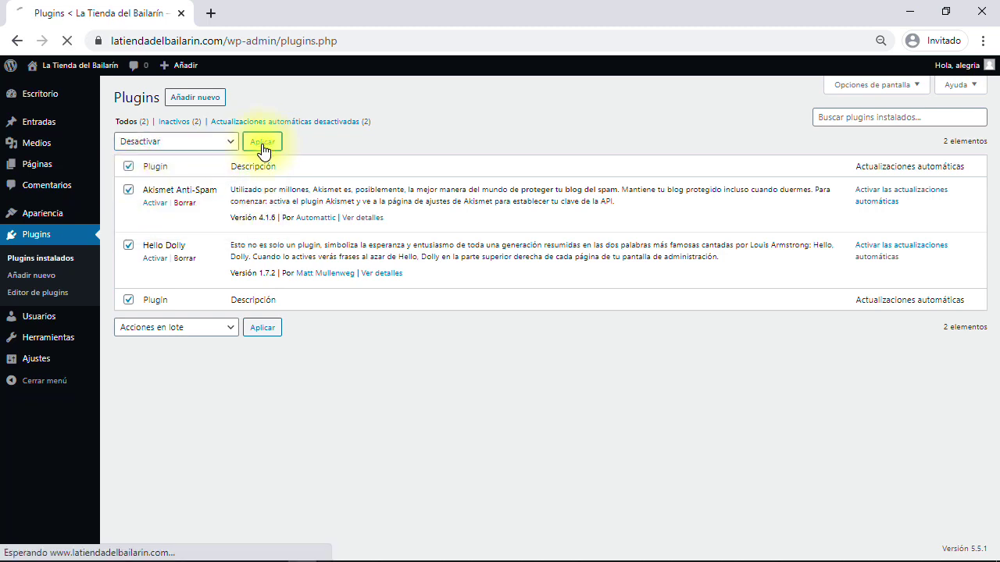
Bulk-delete both deactivated plugins and confirm removing their data
click(230, 142)
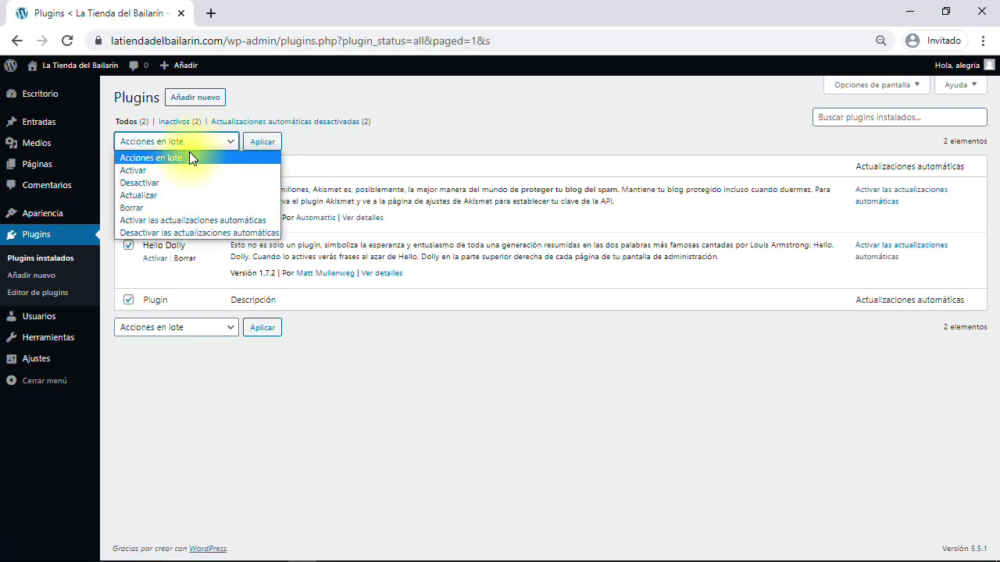
click(134, 209)
click(264, 147)
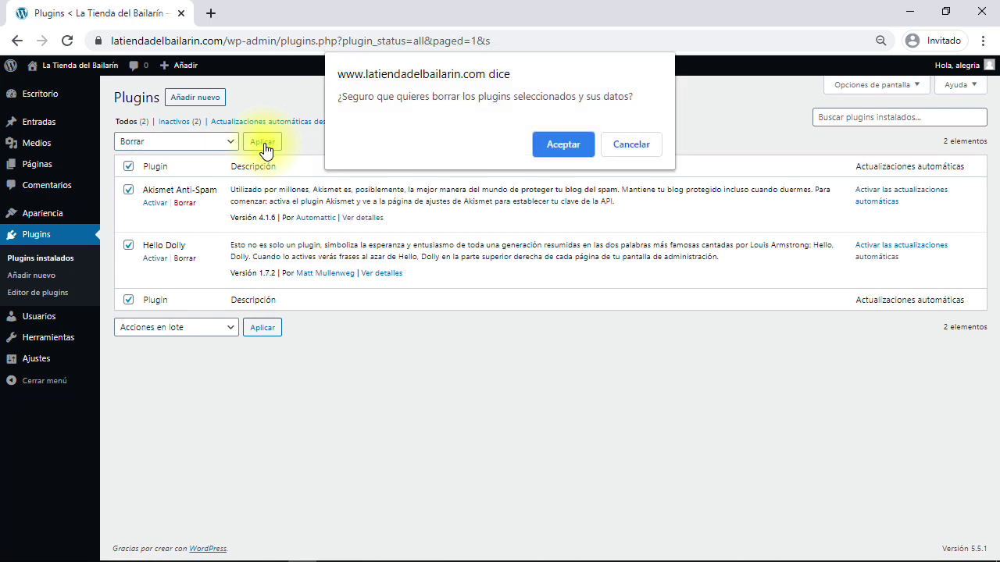
click(570, 142)
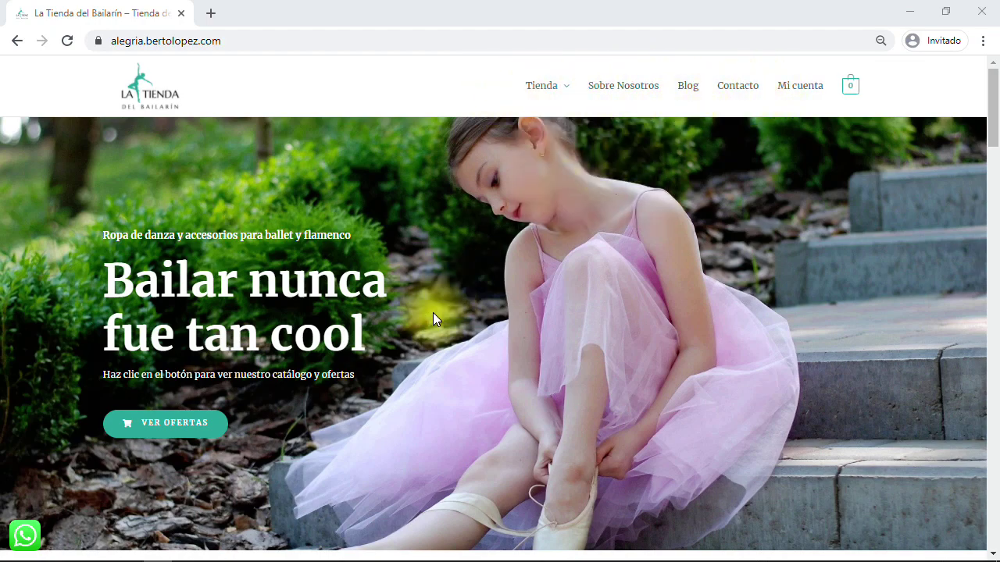
Scroll the finished dance store to its footer, jump back to the top, and return to wp-admin
scroll(442, 297, down, 20)
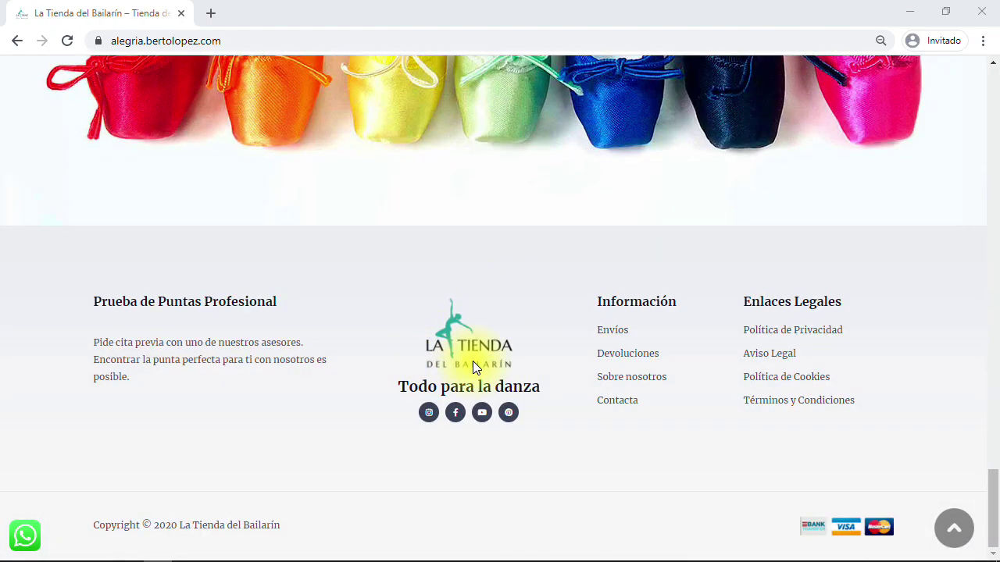
click(947, 538)
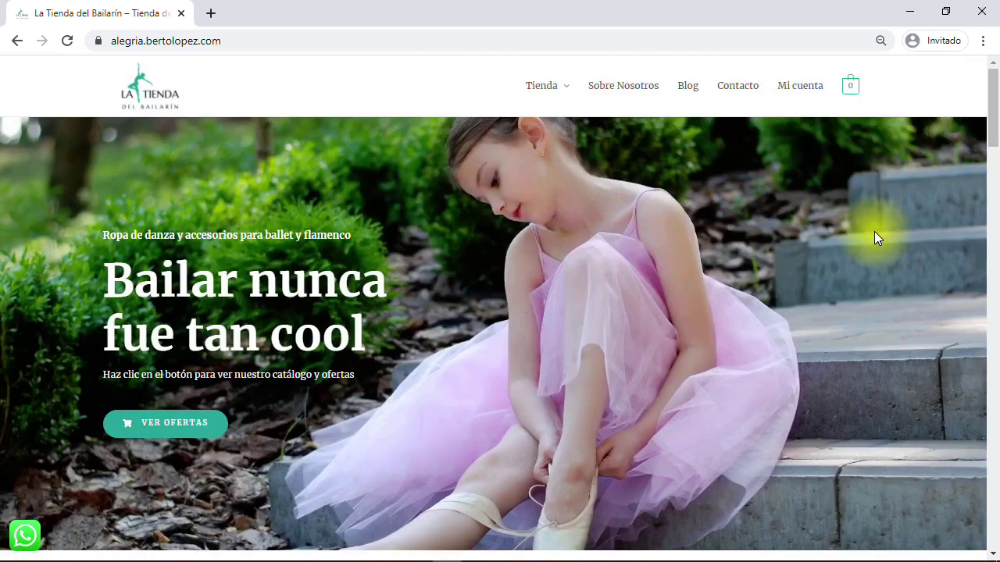
mouse_move(849, 84)
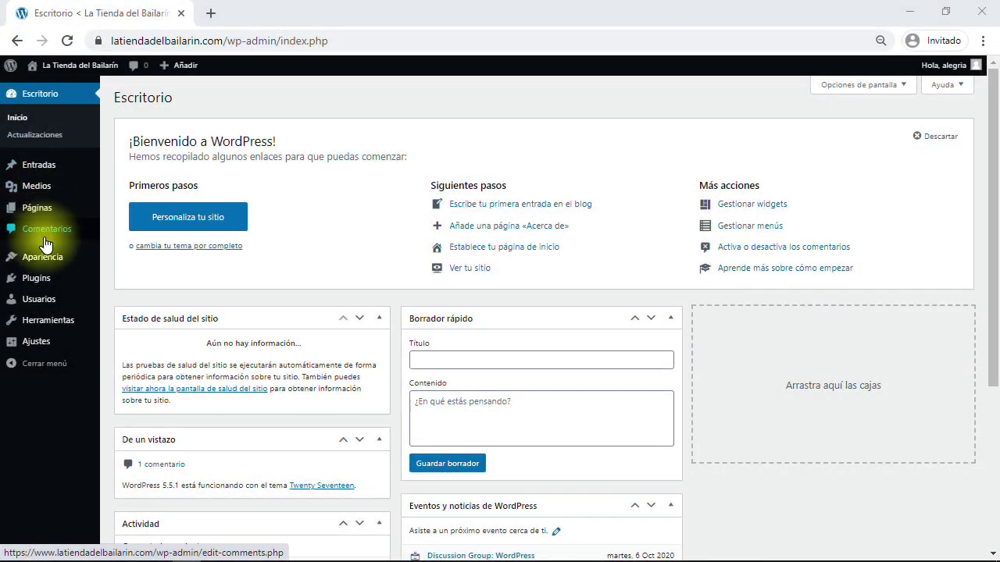
Search the theme directory for 'astra' and open the Astra theme's details and preview
mouse_move(47, 262)
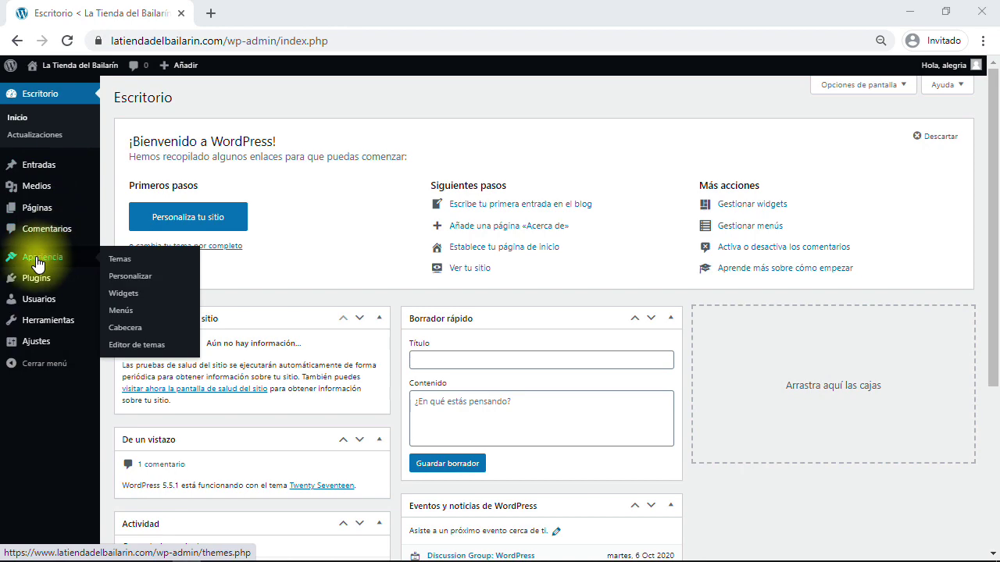
click(139, 260)
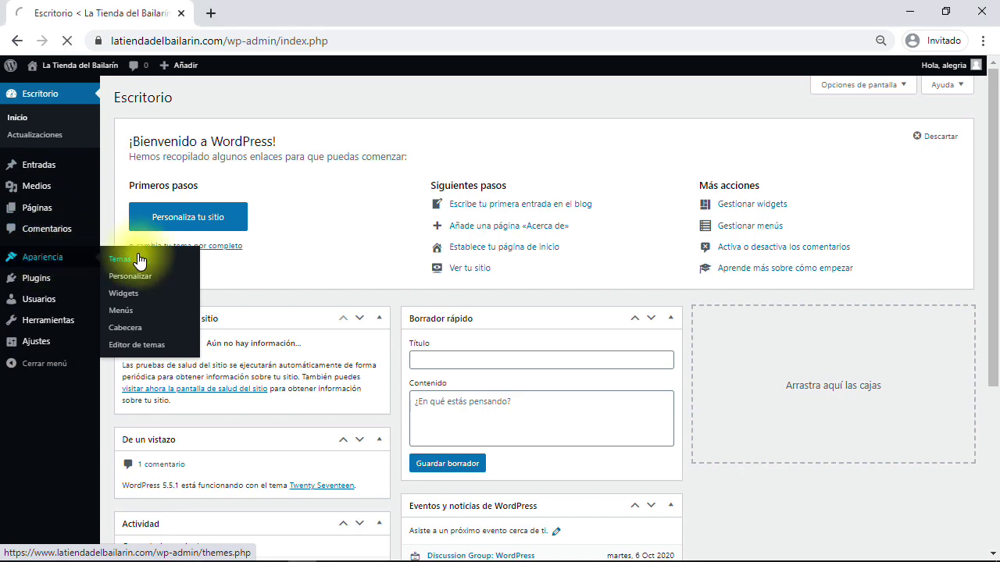
click(222, 102)
click(835, 126)
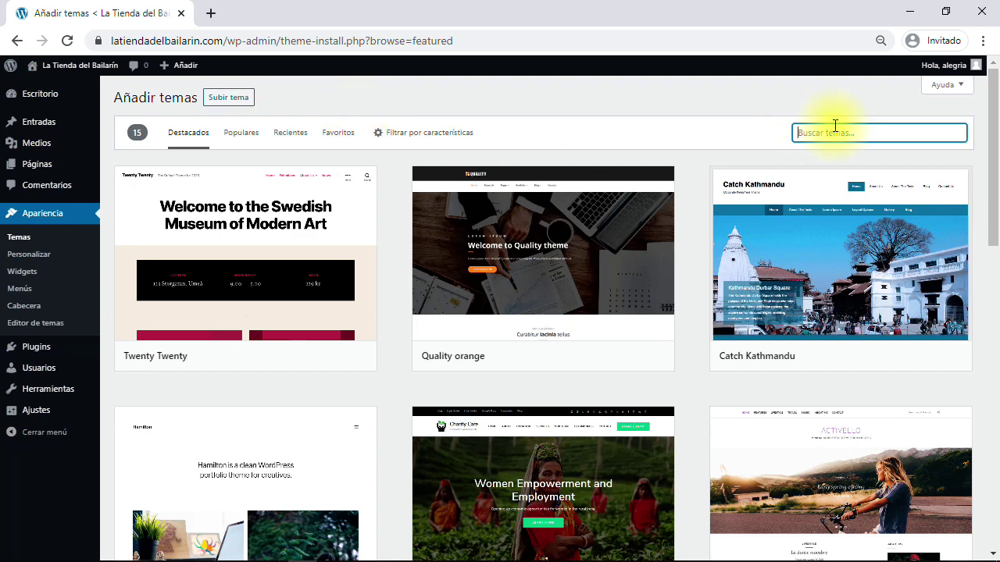
text(astra)
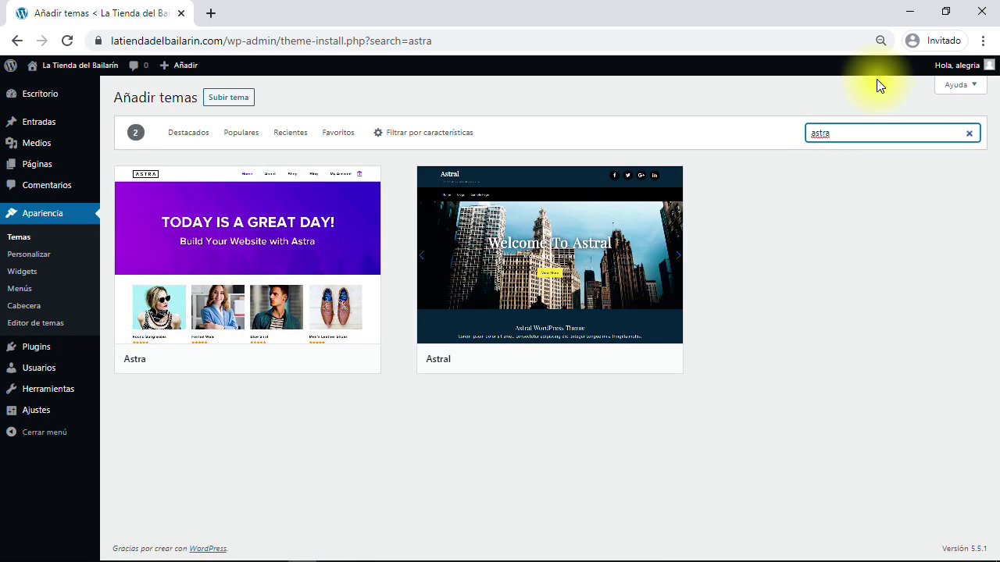
mouse_move(246, 254)
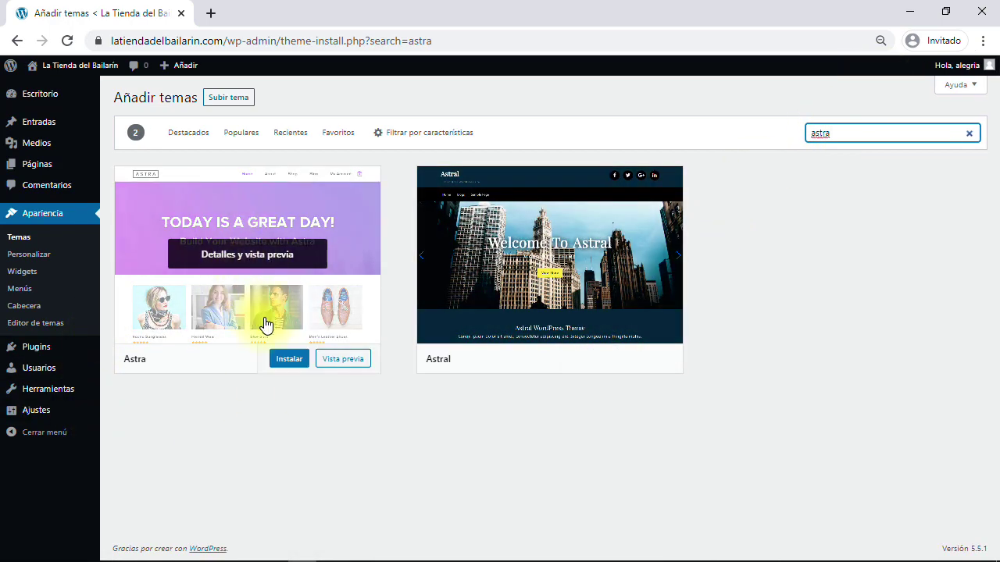
click(272, 263)
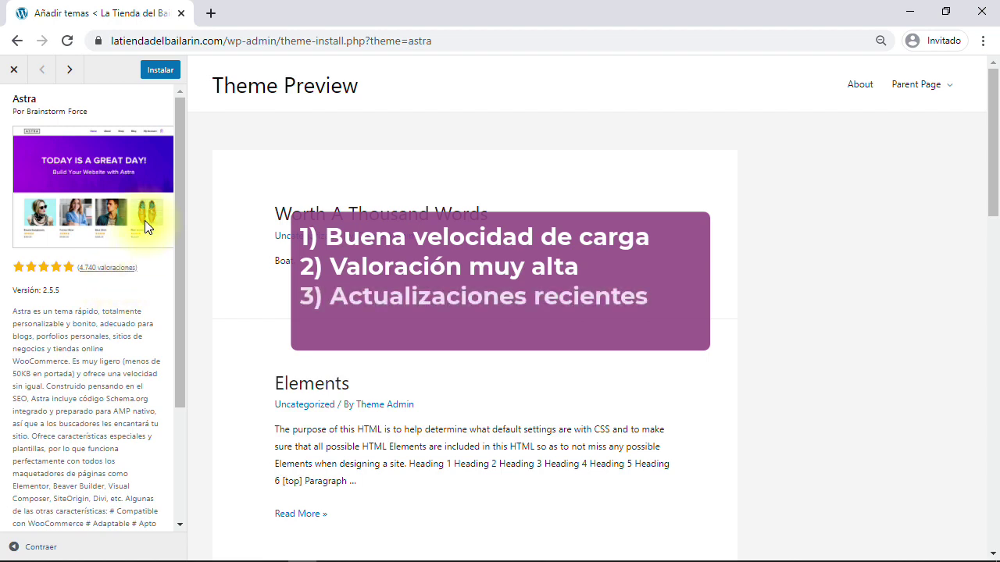
Install the Astra theme and activate it as the site's theme
drag(183, 290, 196, 235)
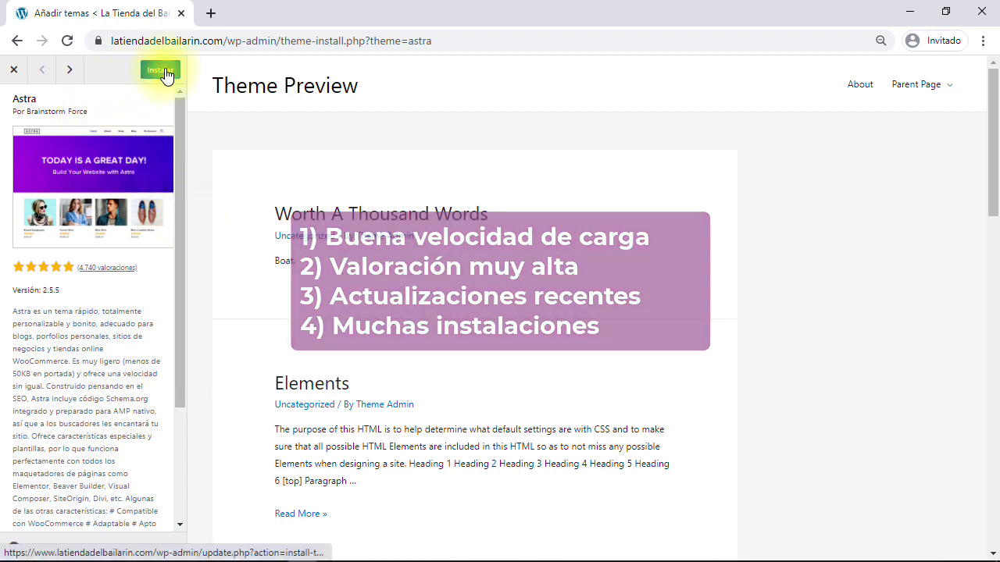
click(160, 70)
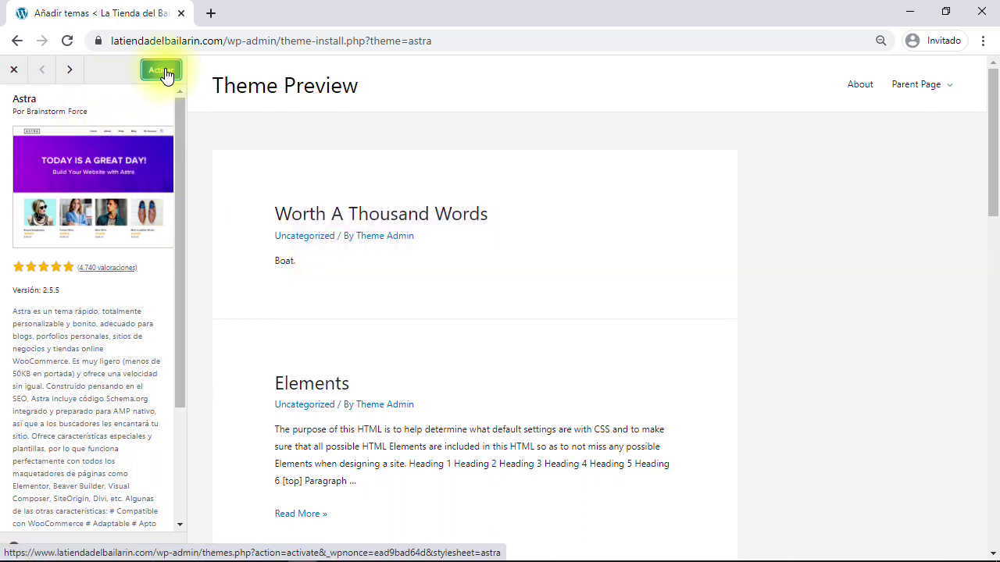
click(164, 72)
click(164, 71)
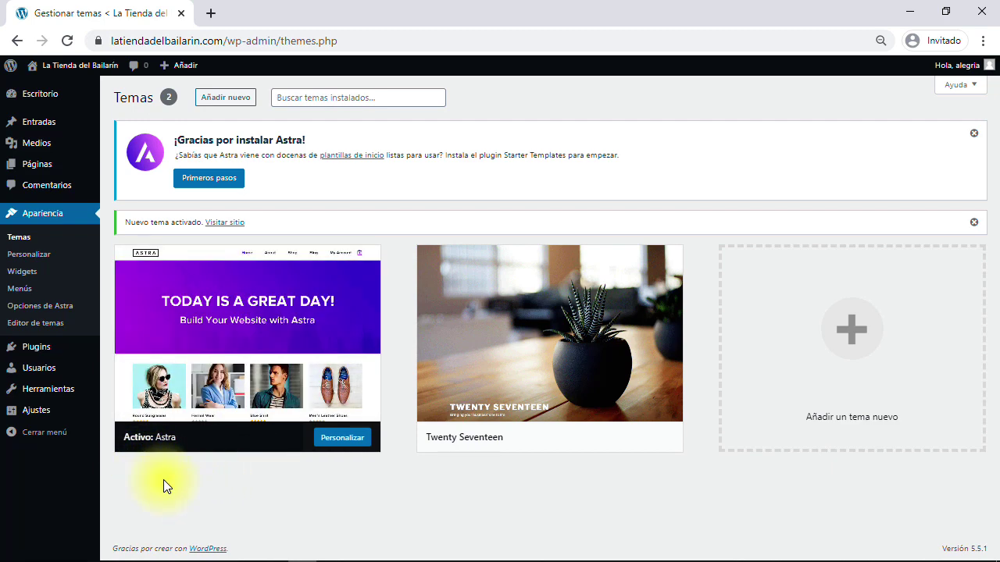
mouse_move(21, 356)
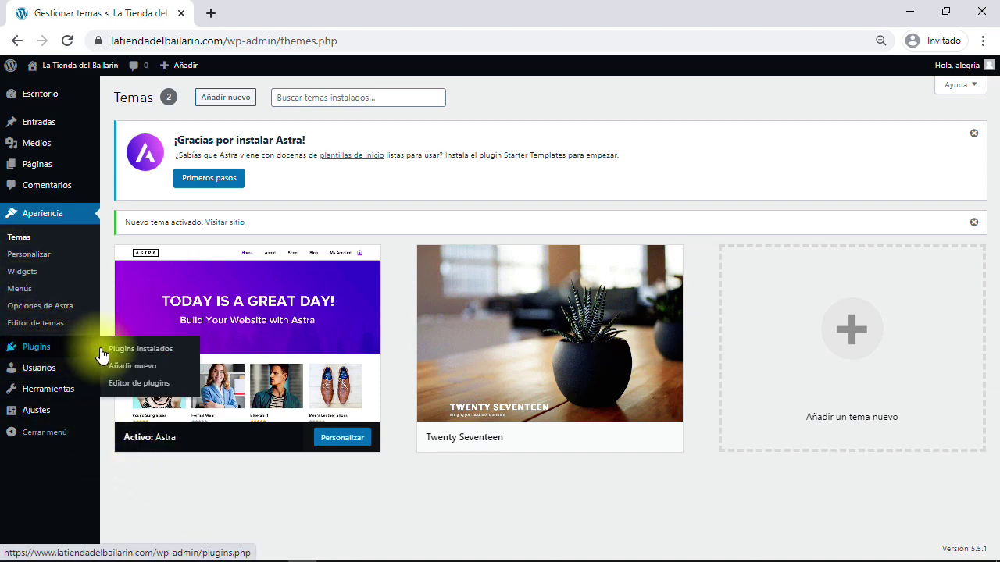
Search 'starter', install and activate Starter Templates, and open its design library
click(125, 370)
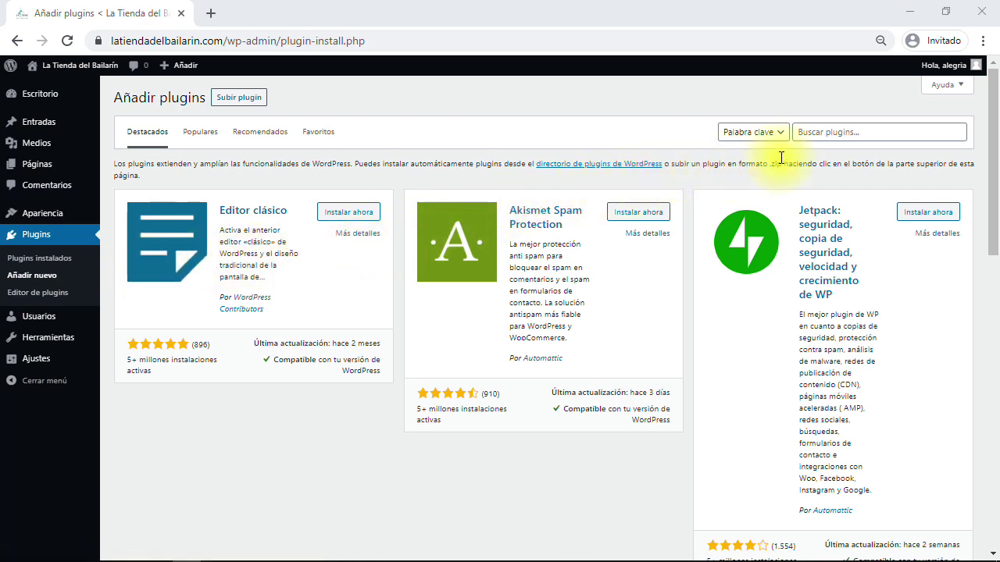
click(807, 131)
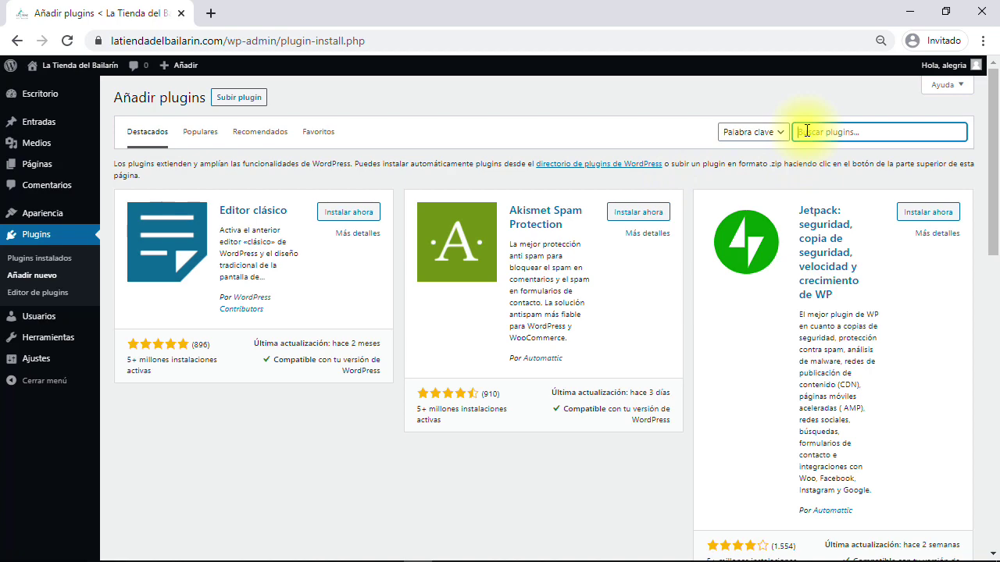
text(starter templates)
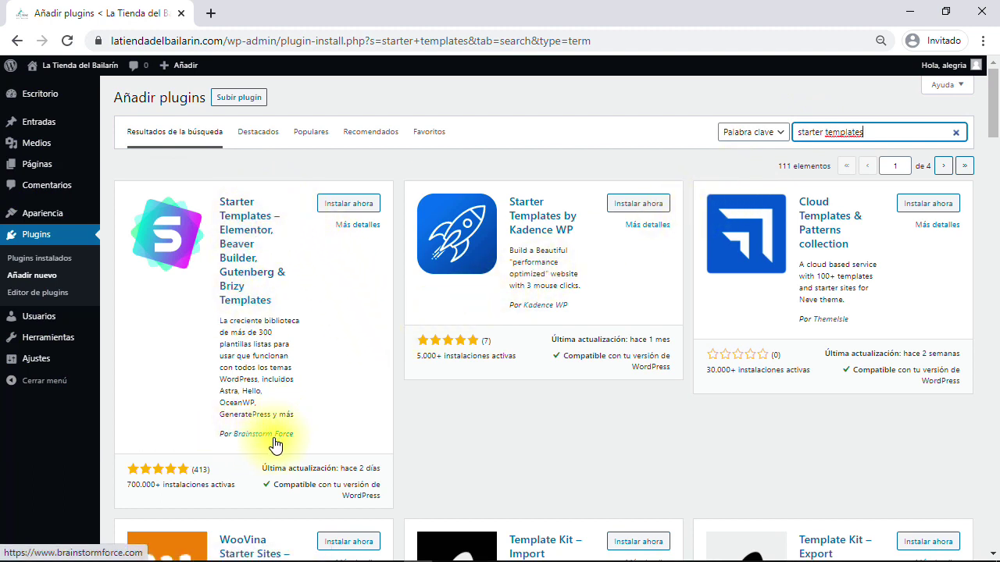
click(338, 205)
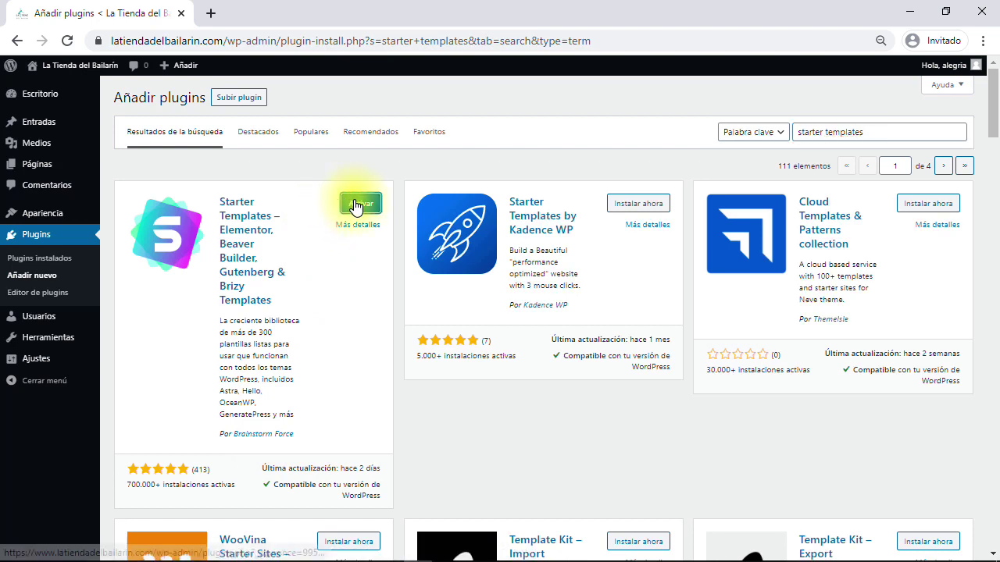
click(364, 205)
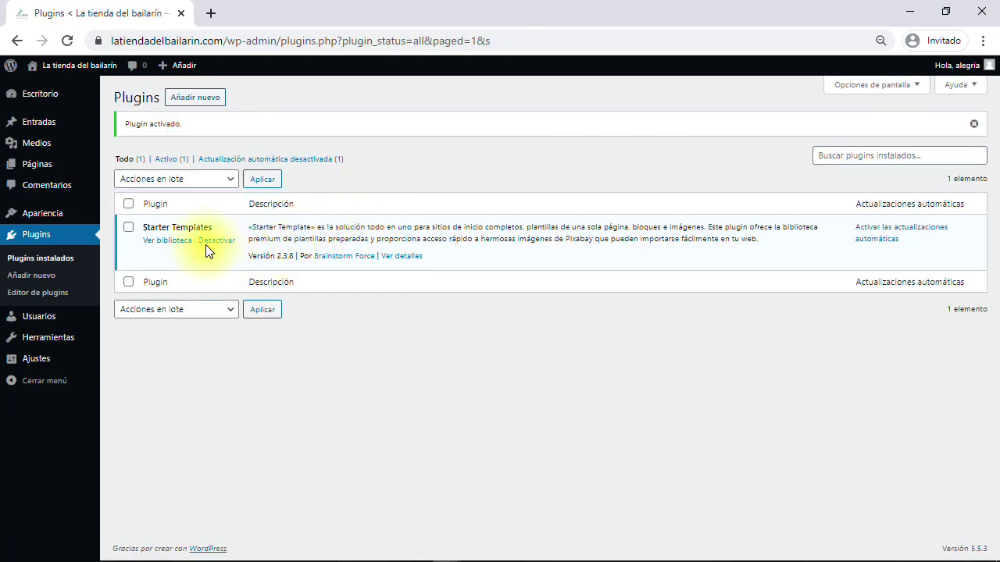
click(167, 242)
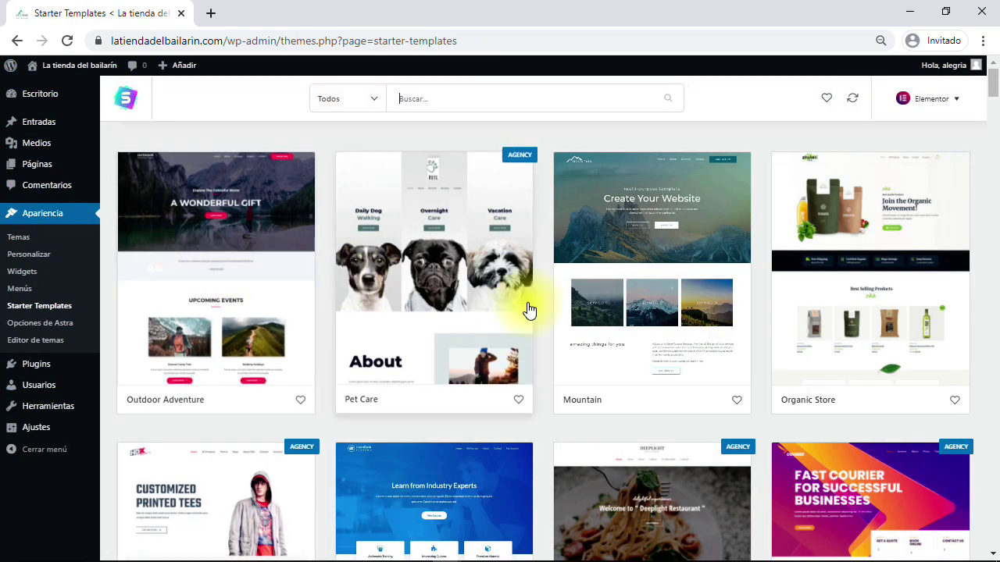
Open the Simply Natural template and start importing it as the complete site with the chosen options
scroll(614, 455, down, 8)
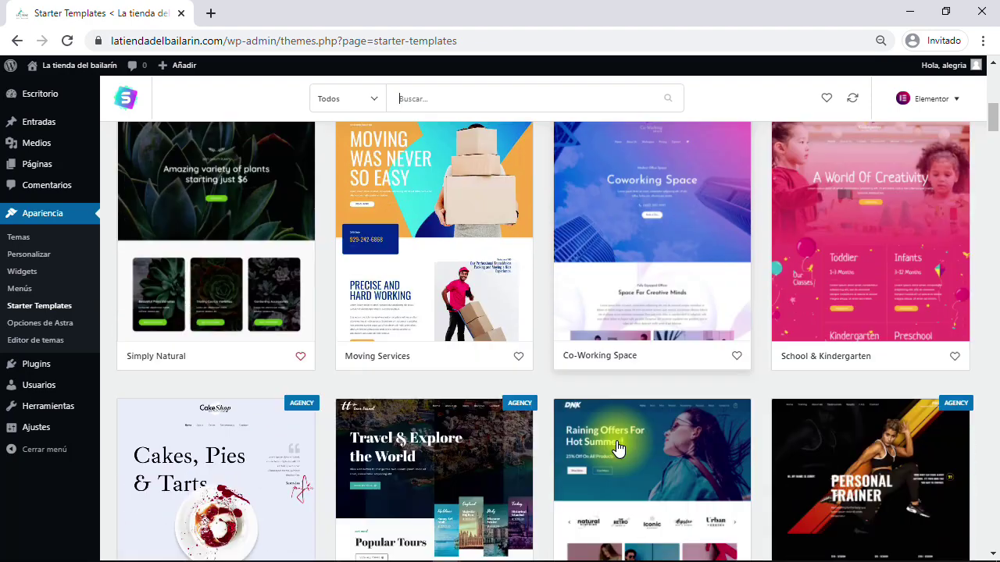
scroll(617, 447, down, 5)
scroll(620, 425, up, 6)
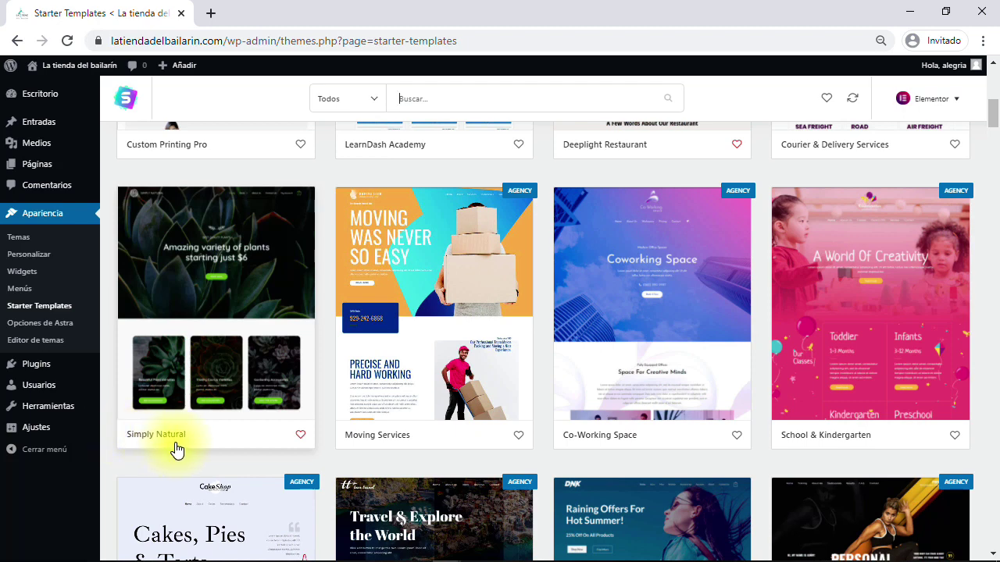
click(198, 386)
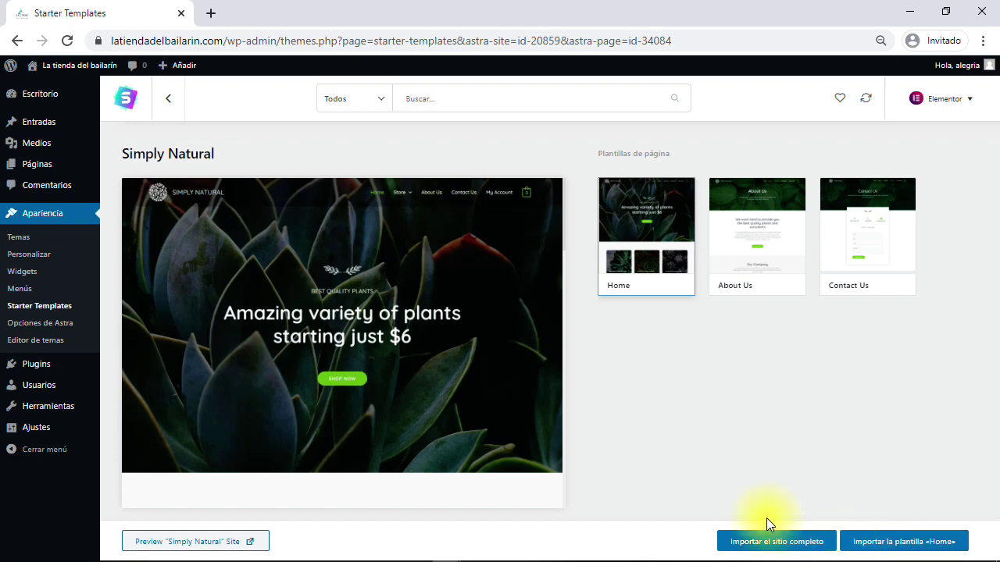
click(766, 547)
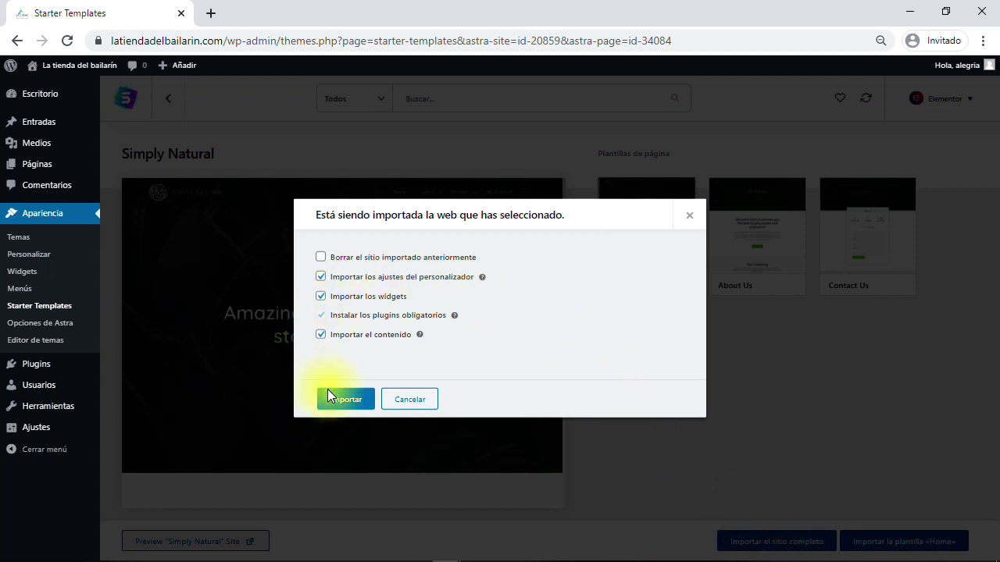
click(351, 403)
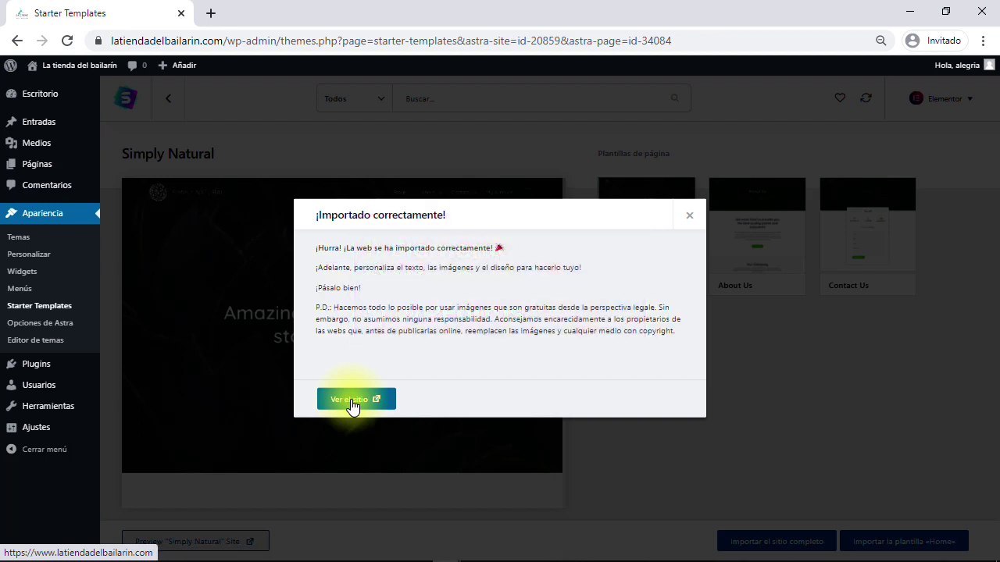
Open the newly imported Simply Natural site from the import success dialog
click(350, 403)
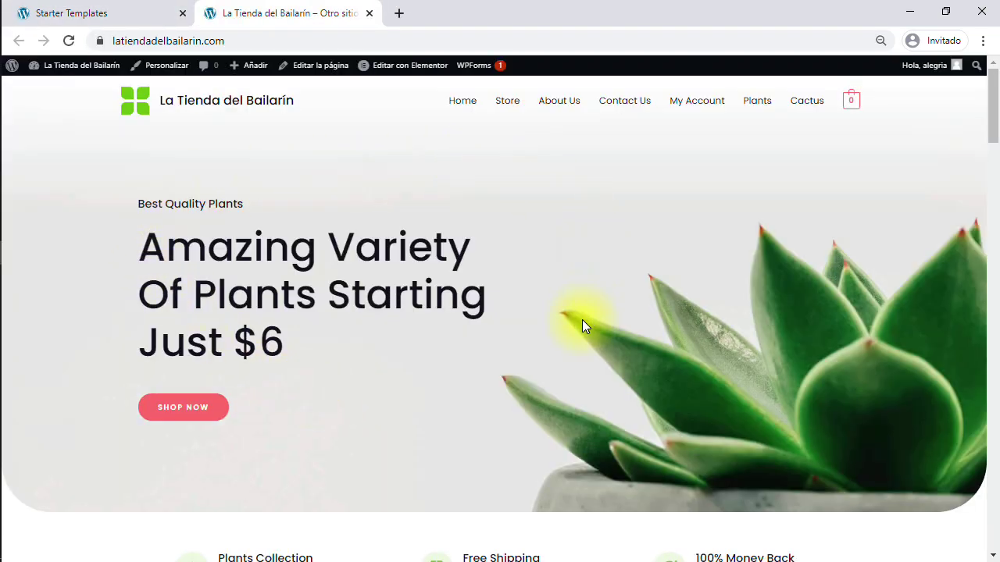
Scroll through the imported plant-store home page, then go back to the Escritorio dashboard
scroll(582, 320, down, 10)
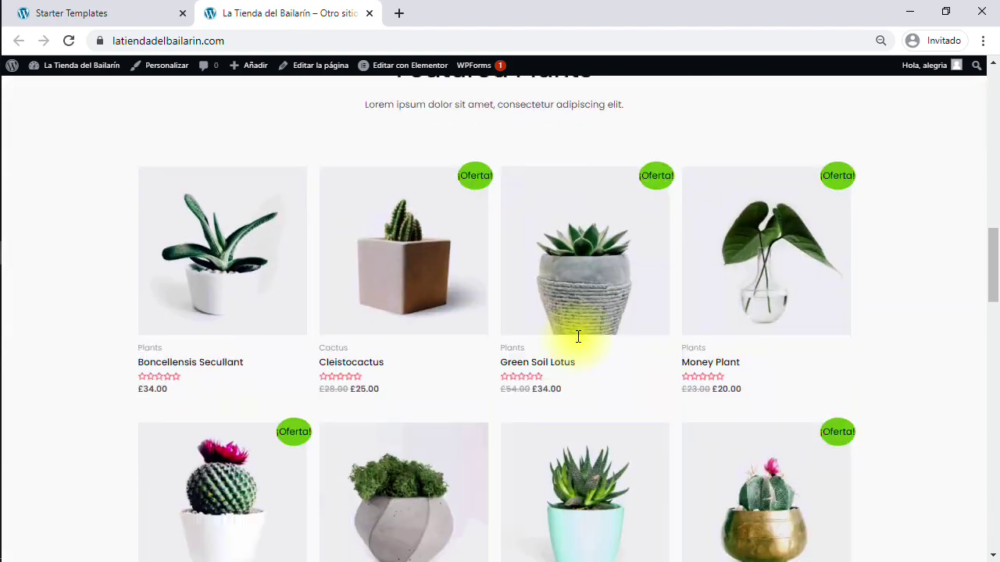
scroll(578, 337, down, 15)
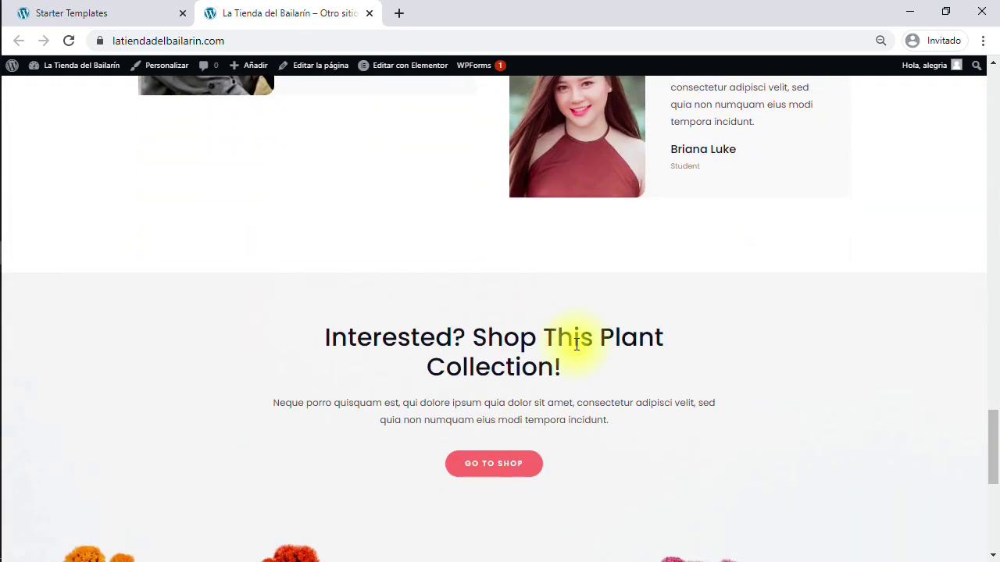
scroll(575, 344, down, 5)
scroll(587, 357, up, 8)
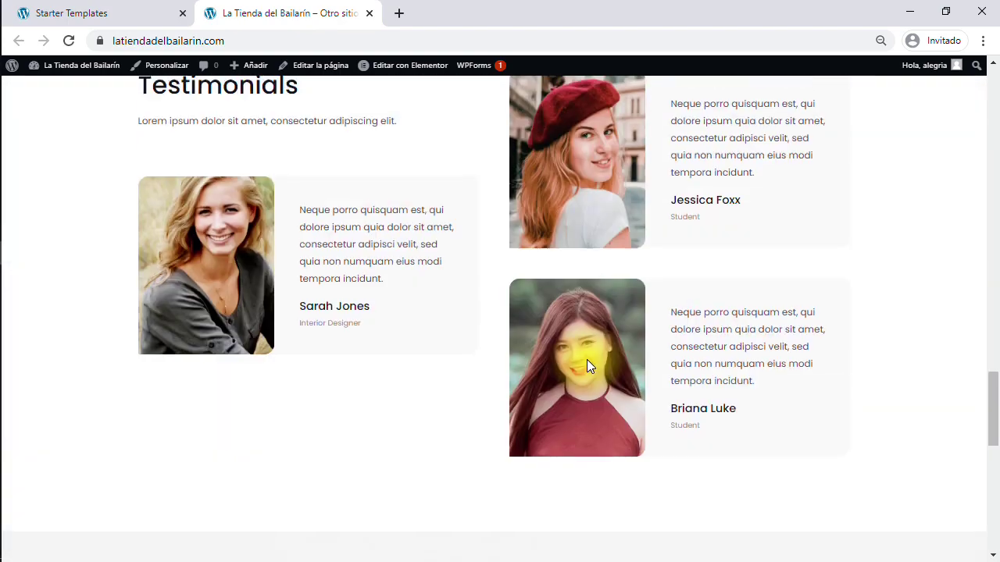
scroll(587, 359, up, 10)
mouse_move(74, 64)
click(49, 89)
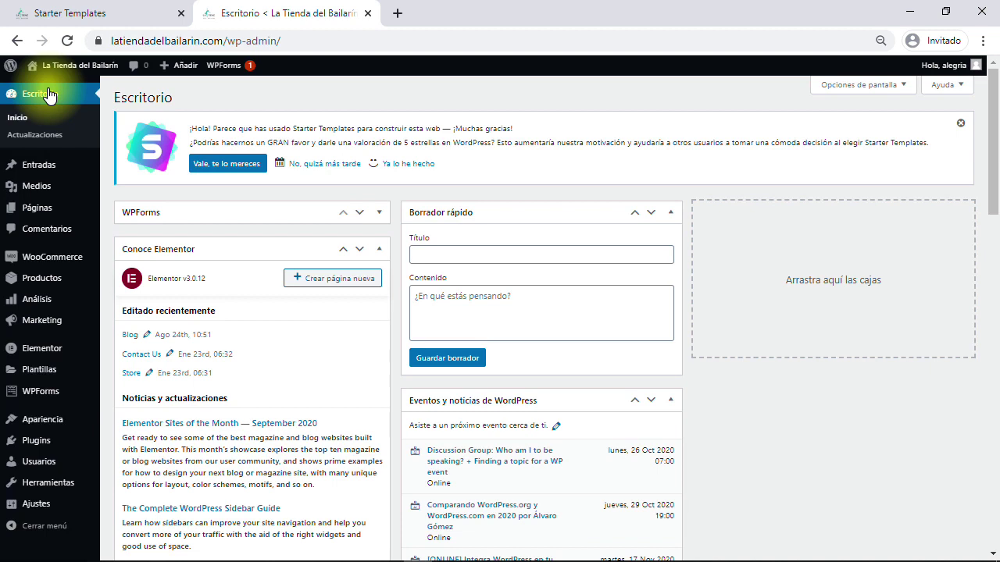
mouse_move(23, 261)
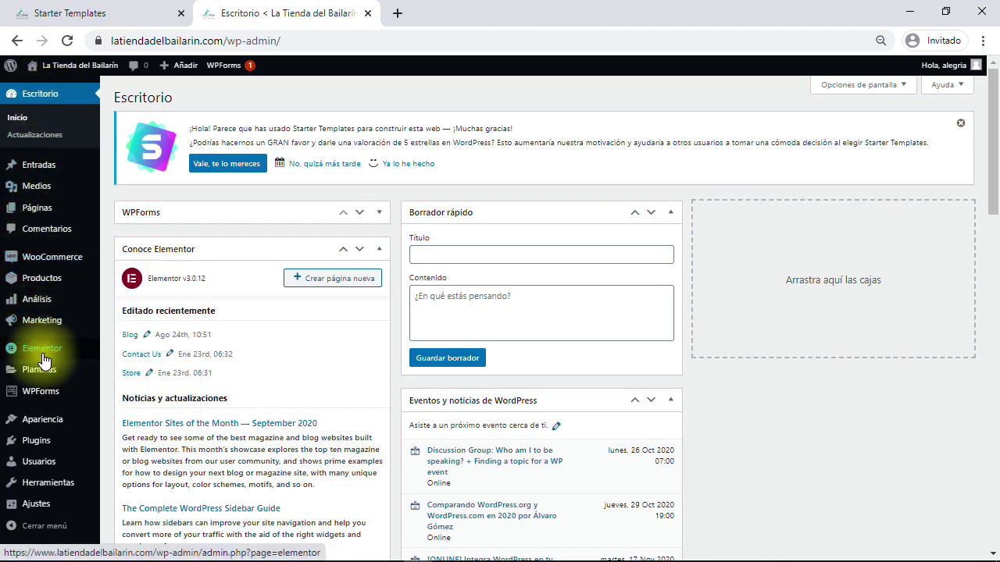
mouse_move(24, 353)
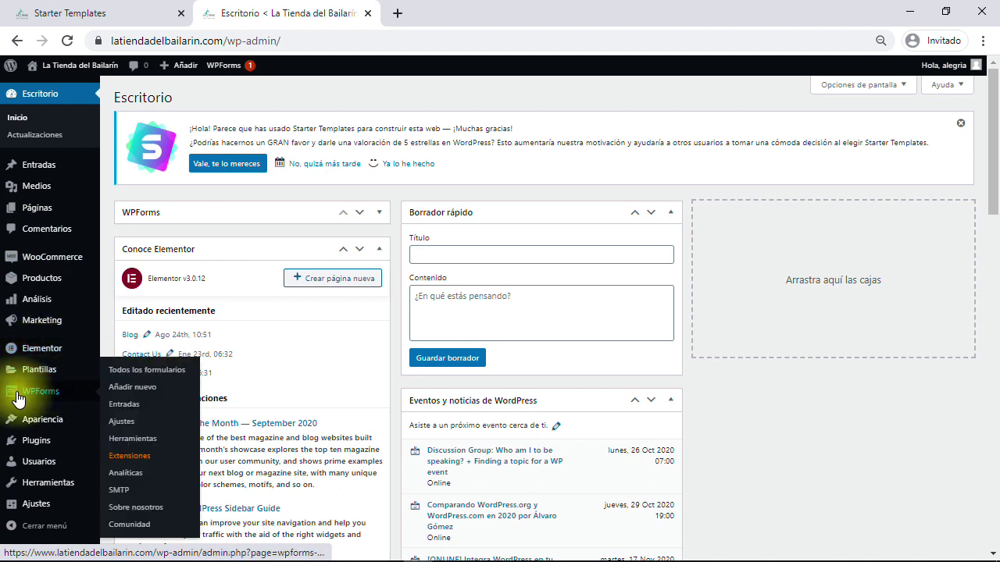
mouse_move(35, 398)
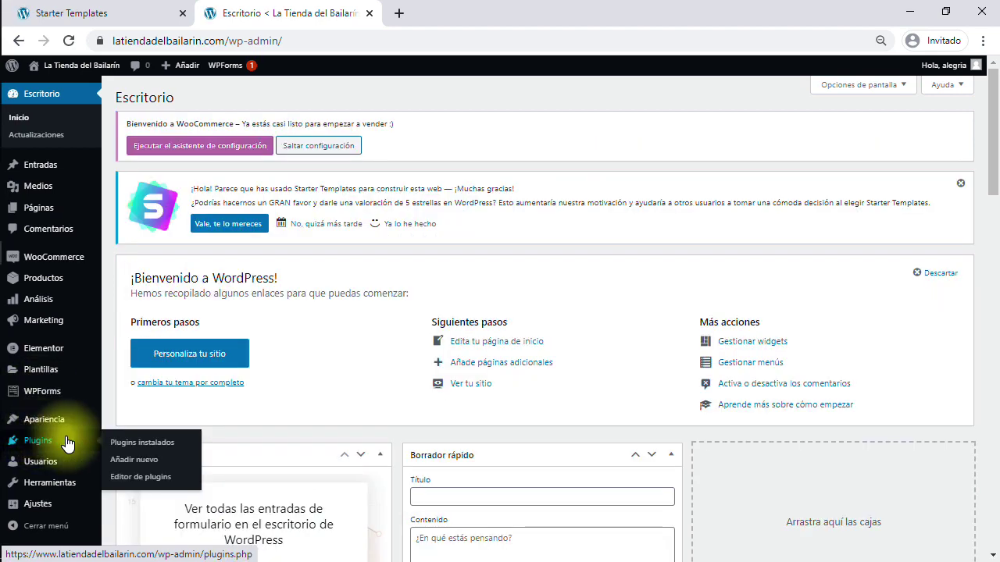
Install Cookie Notice, then search for, install and activate Click to Chat and WPFront Scroll Top
click(117, 454)
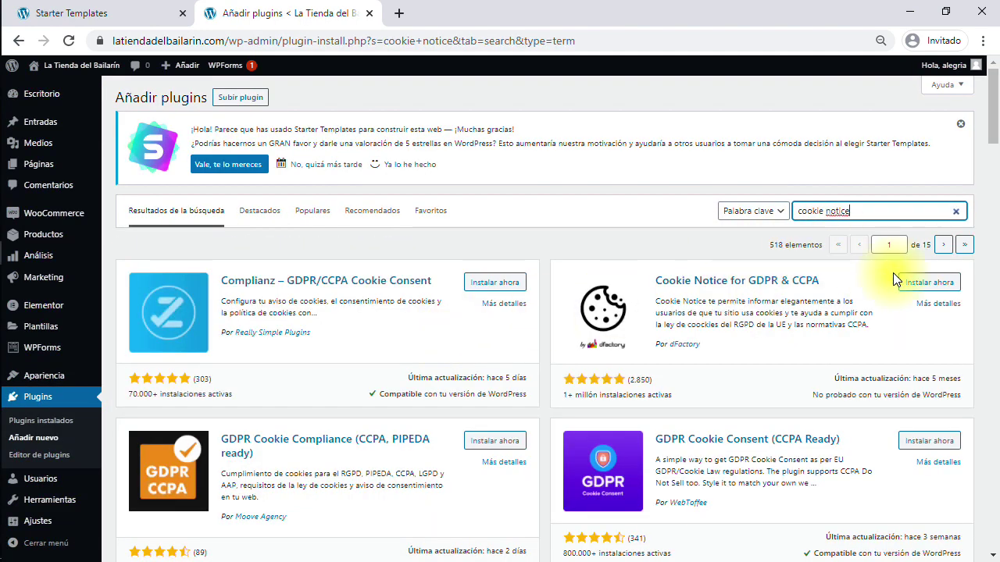
click(925, 282)
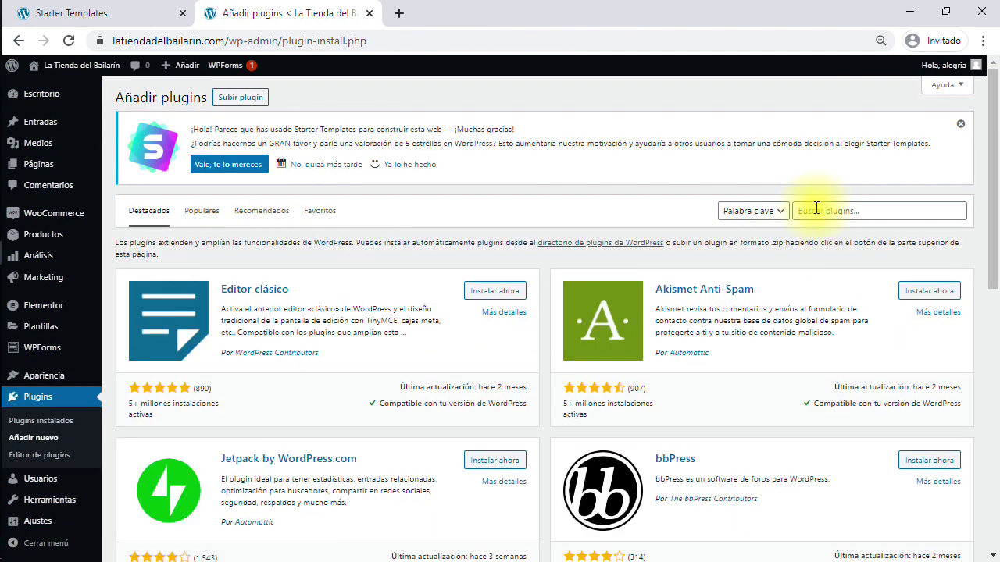
click(817, 212)
text(click to chat)
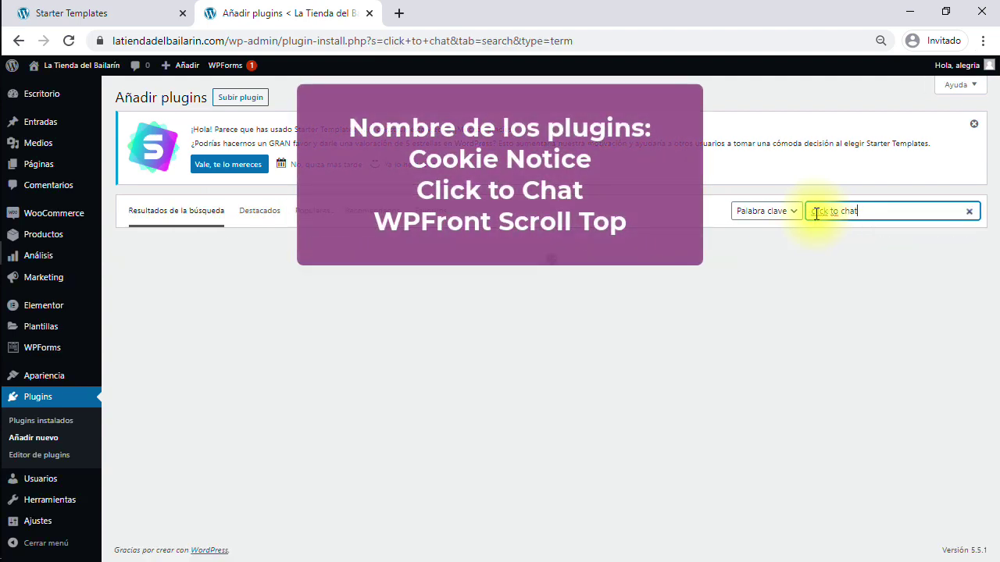
click(492, 286)
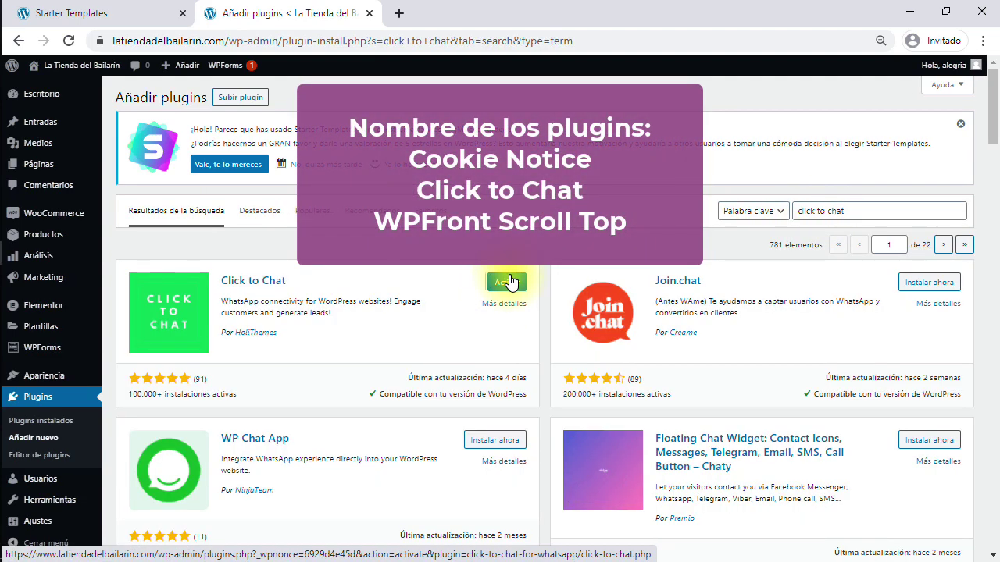
click(510, 287)
text(wpfront scroll top)
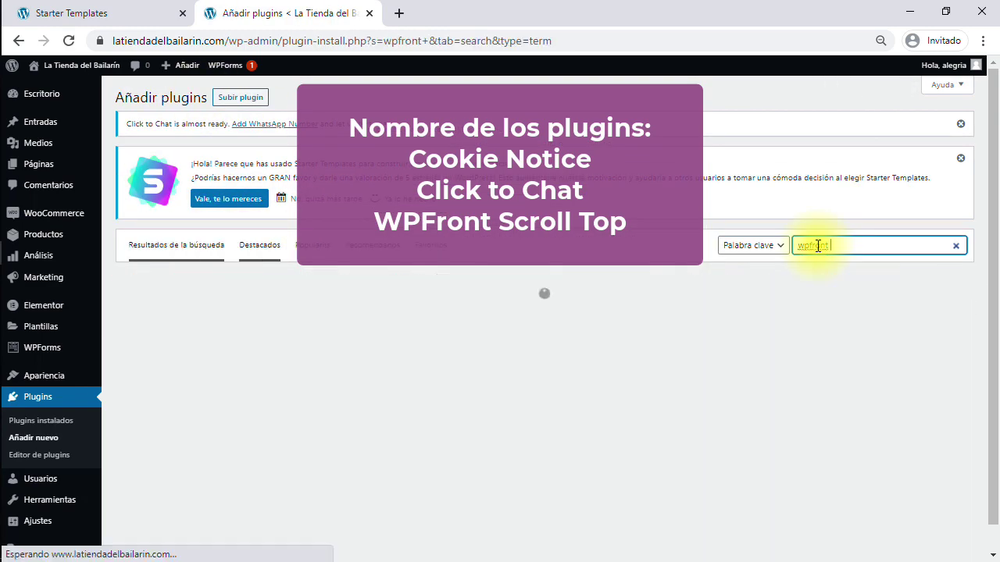
click(472, 317)
click(489, 316)
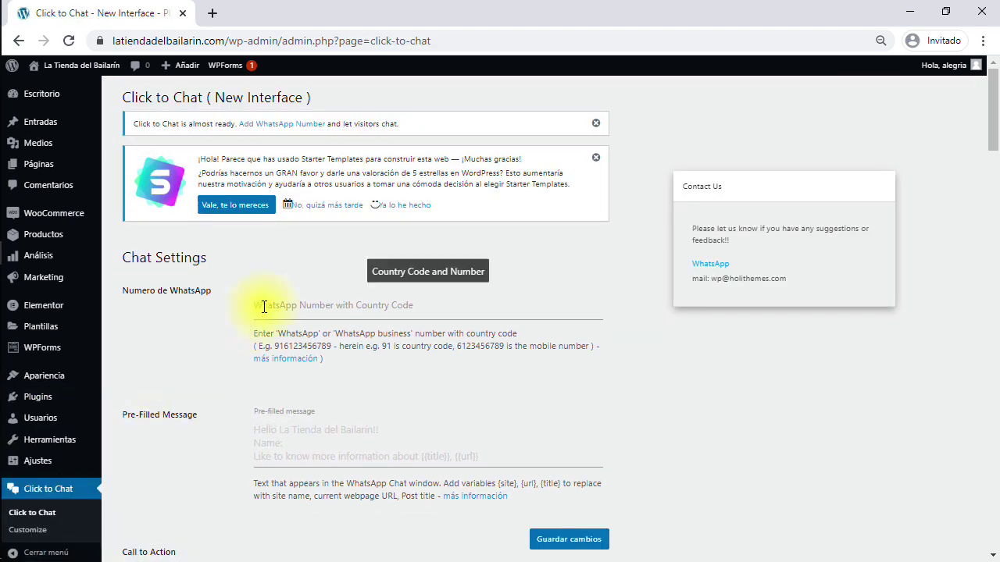
In Click to Chat, enter the WhatsApp number, set call to action '¡hola!', place it left, and save
click(264, 306)
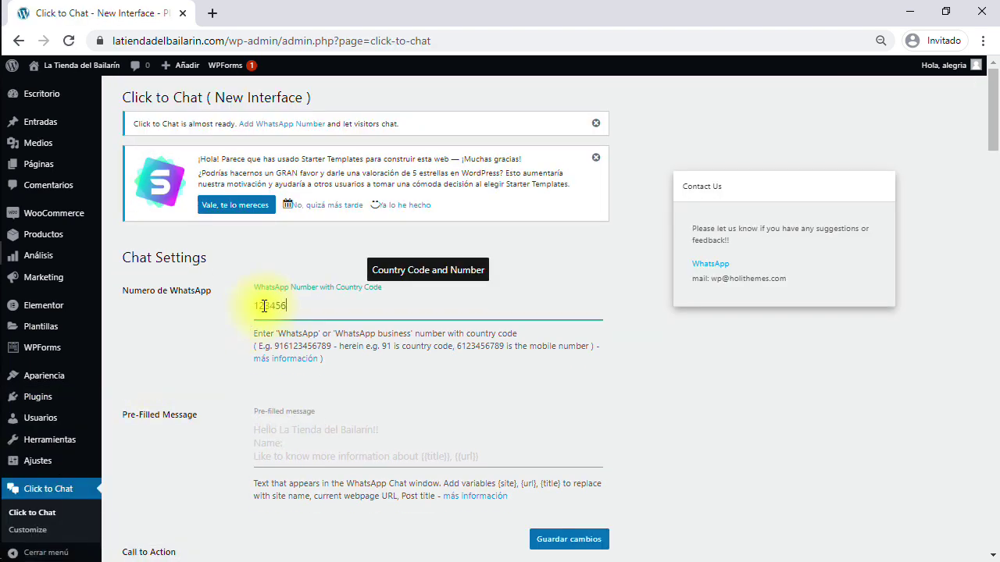
scroll(274, 351, down, 3)
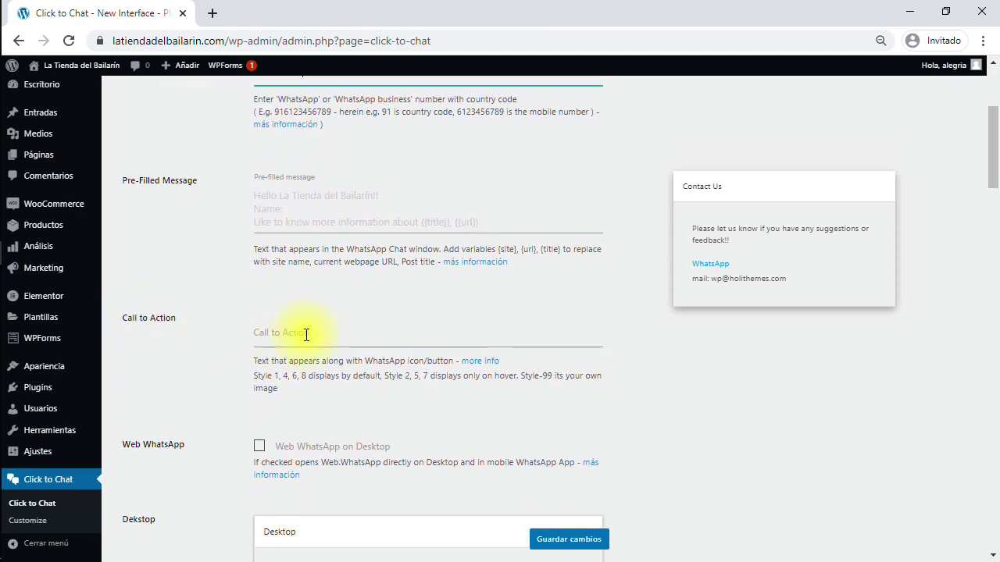
click(306, 334)
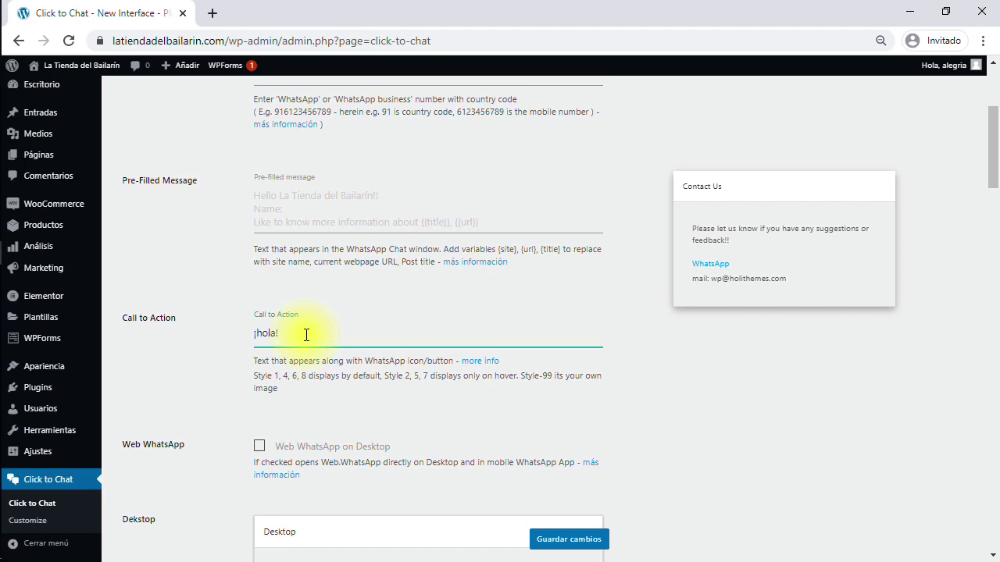
text(¡hola!)
scroll(307, 343, down, 6)
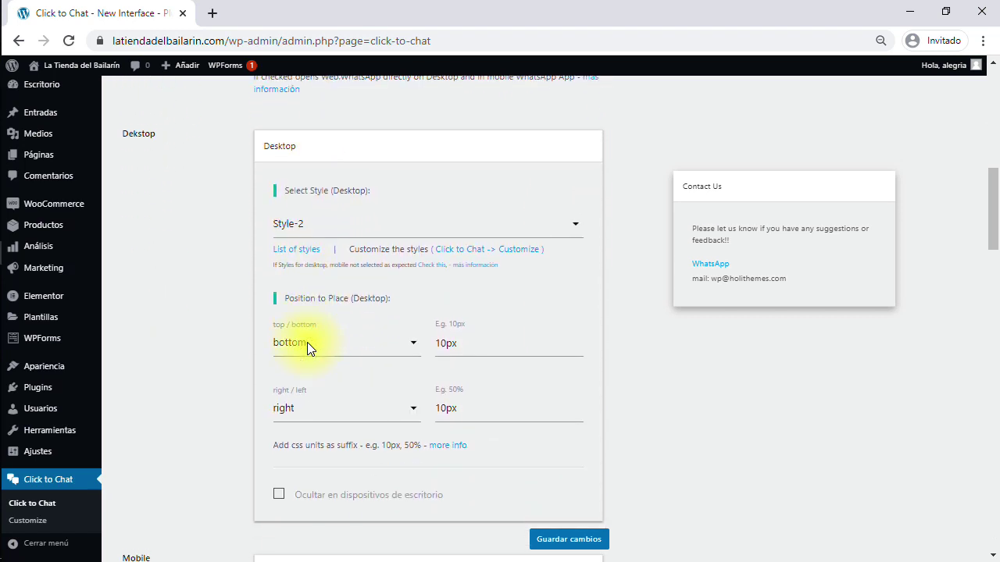
click(296, 336)
click(311, 370)
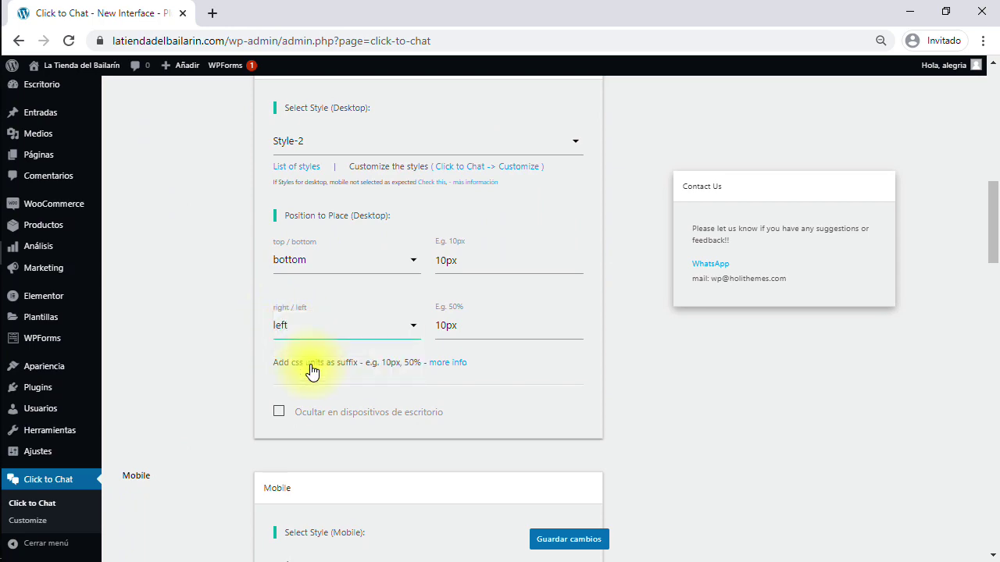
click(564, 541)
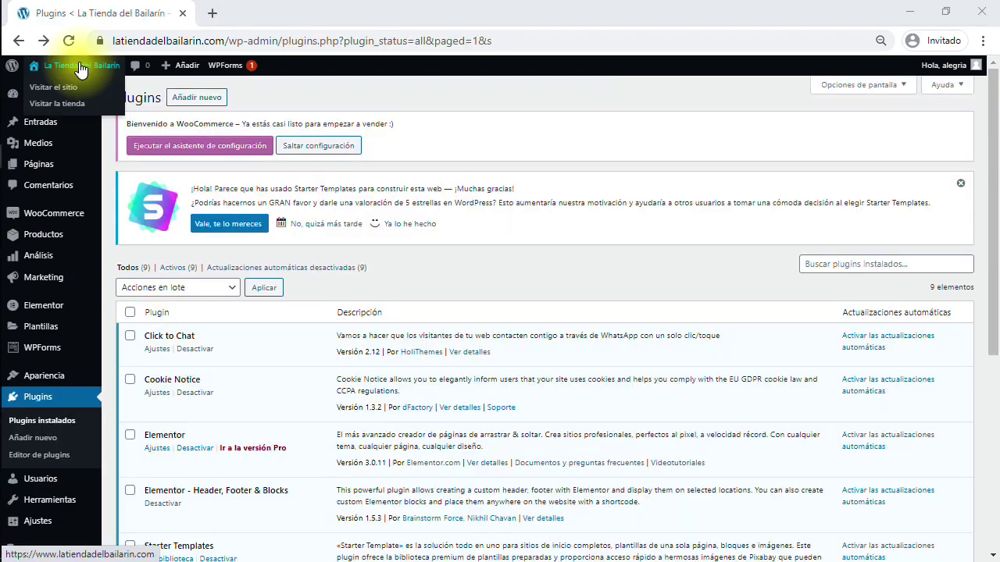
Visit the public site, accept the cookie notice, and scroll to check the chat button
click(75, 84)
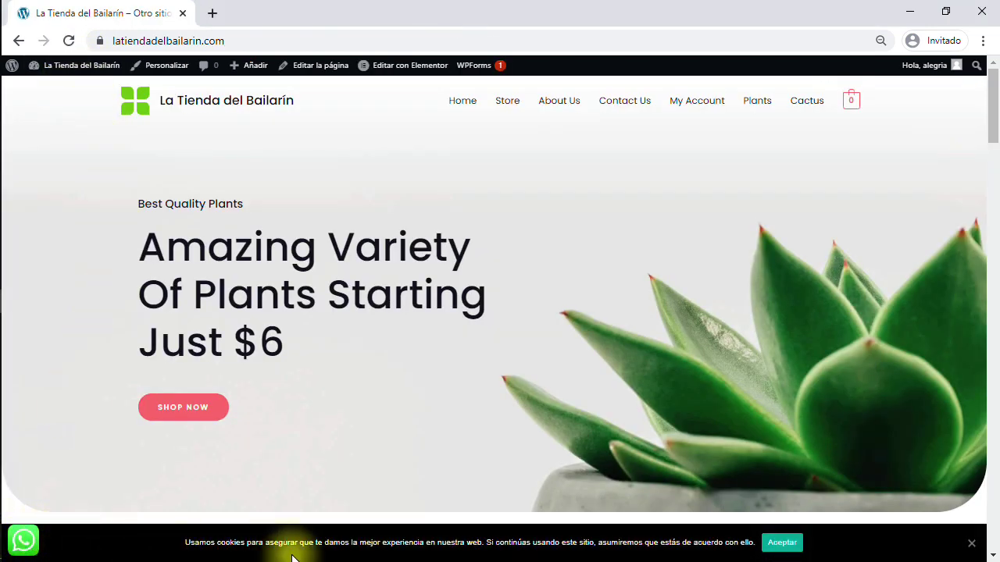
click(781, 542)
scroll(767, 539, down, 1)
scroll(859, 537, down, 2)
click(954, 531)
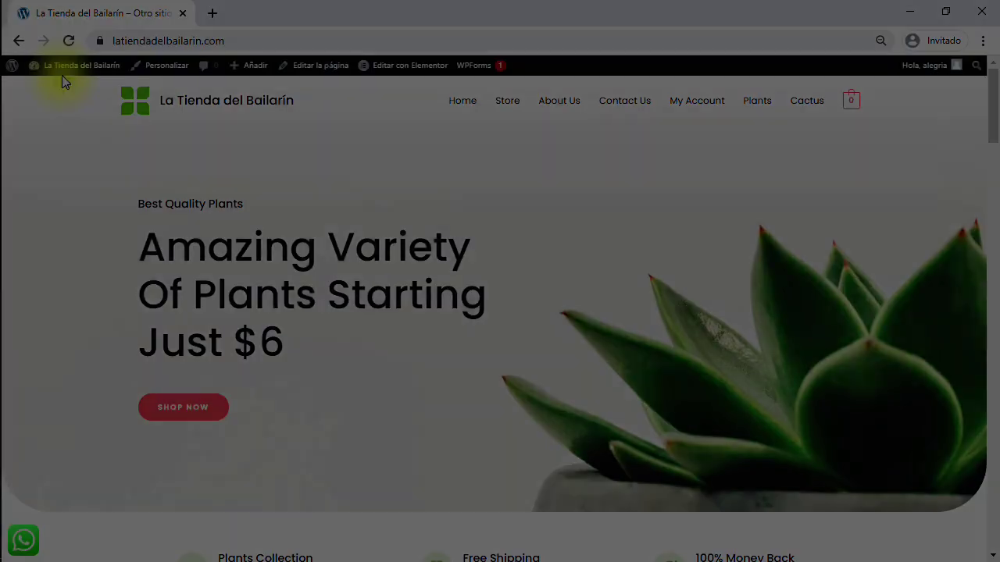
Open the Crear mi tienda folder, minimize it, and head to Medios > Añadir nuevo for uploading
mouse_move(56, 73)
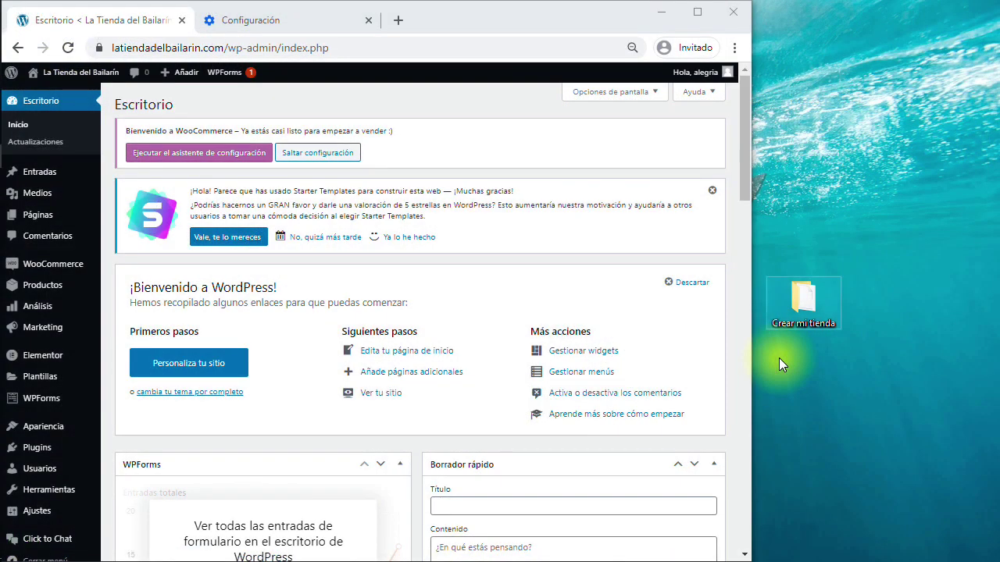
double_click(804, 305)
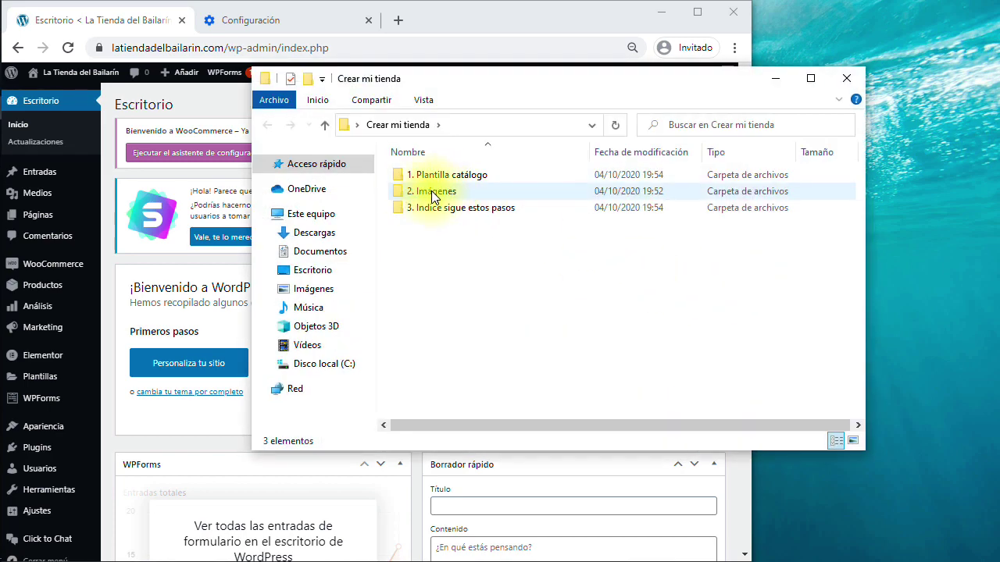
click(775, 78)
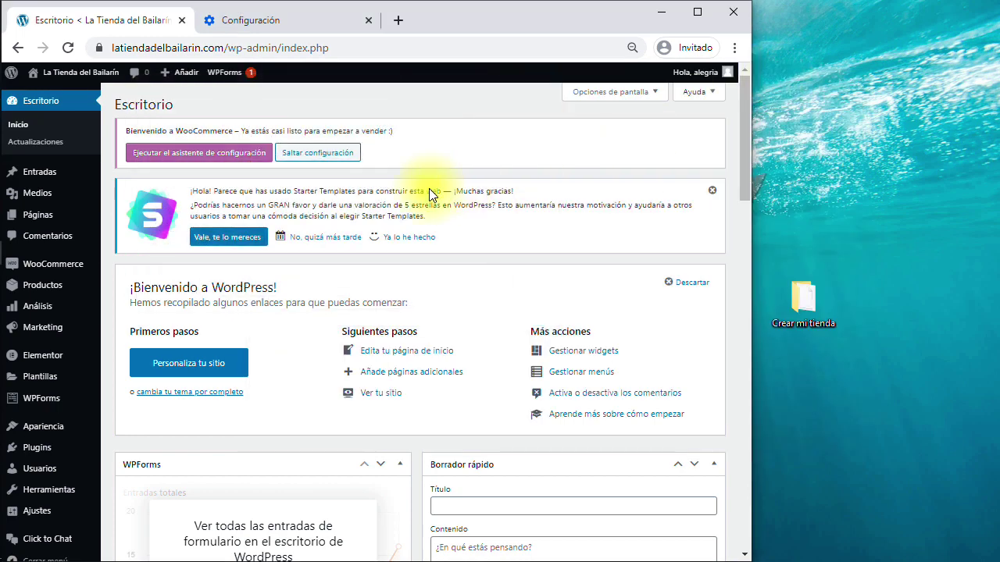
mouse_move(47, 195)
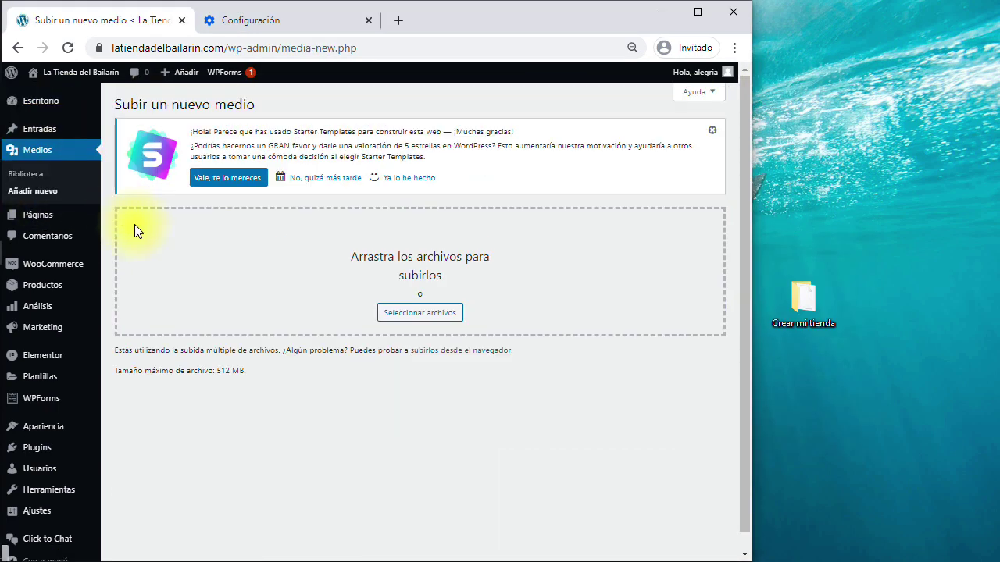
Drag the 2. Imágenes folder from Crear mi tienda onto the media library upload area
double_click(798, 296)
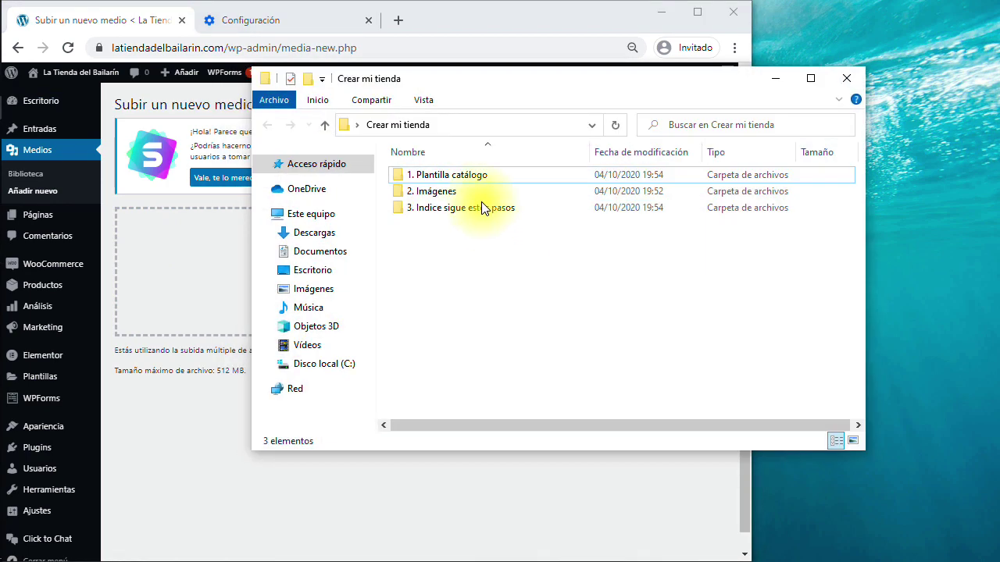
drag(437, 192, 210, 264)
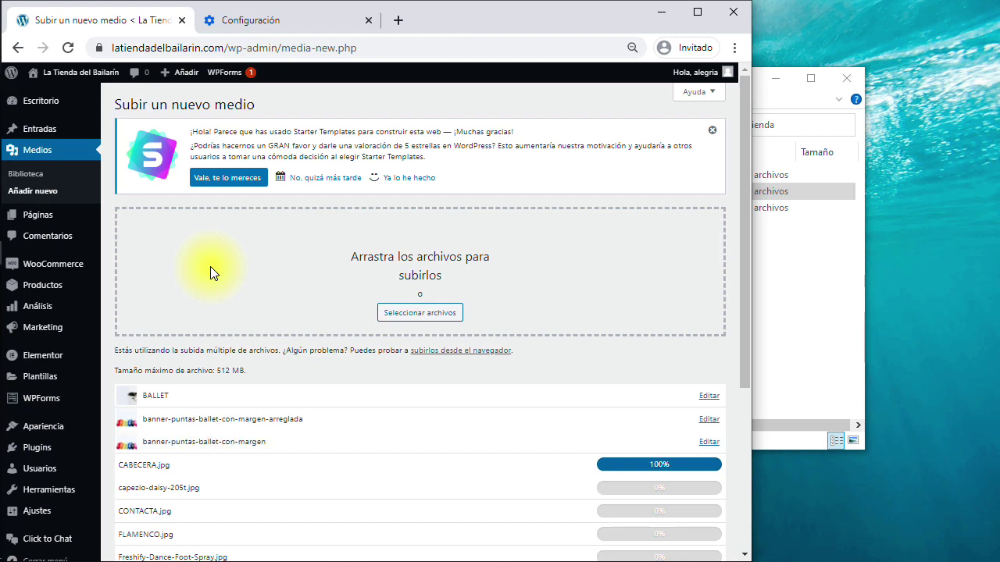
key(alt+Tab)
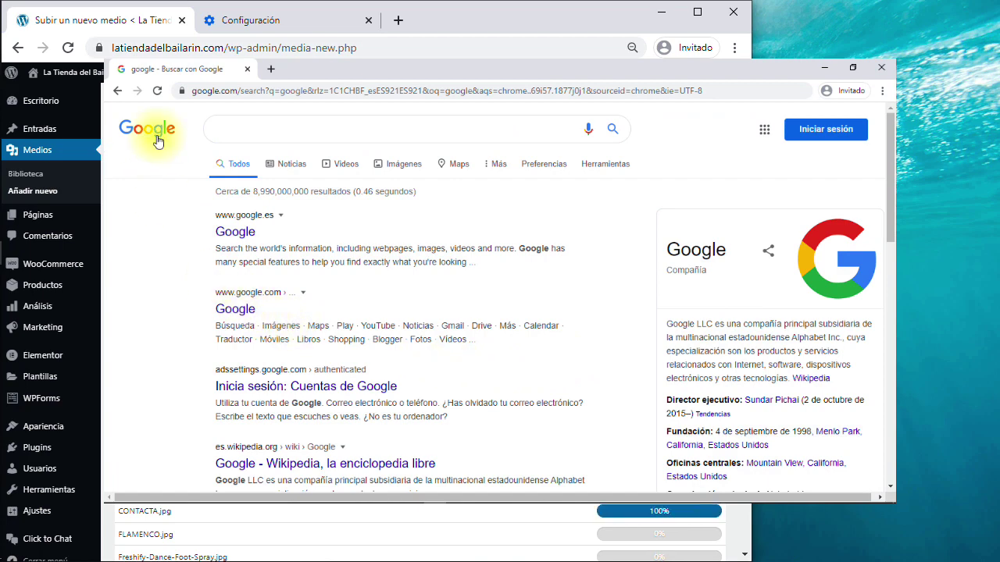
Search Google for 'optimizar imágenes wordpress ciudadano 2.0' and open the Ciudadano 2.0 article
click(228, 129)
text(opt)
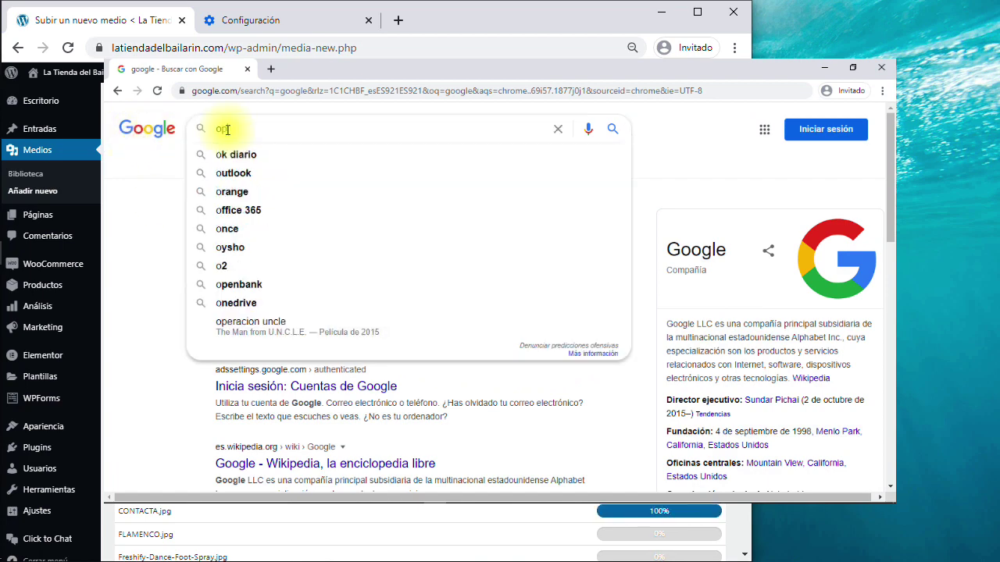
text(imizar imágenes wordpress )
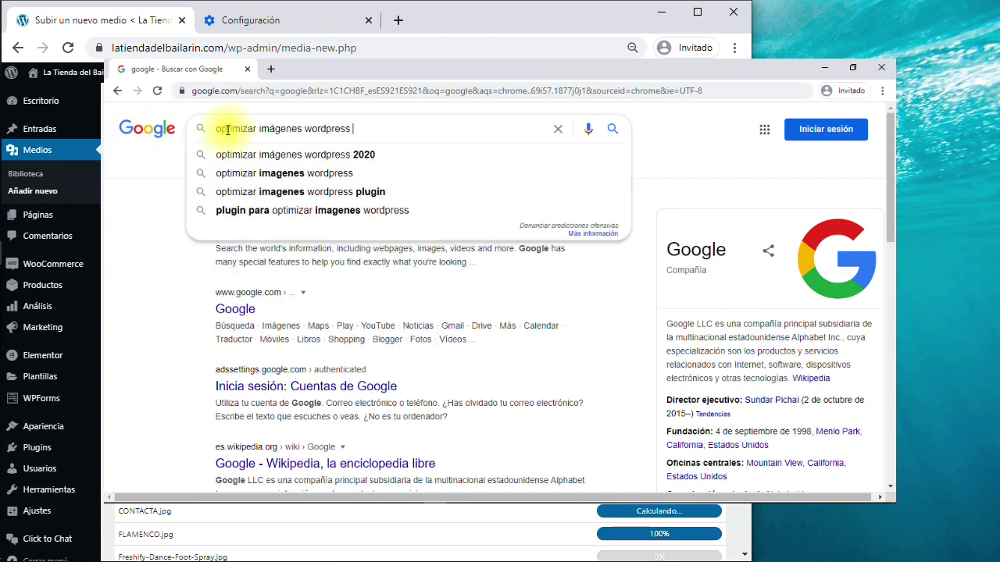
text(ciudadano 2.0)
key(Return)
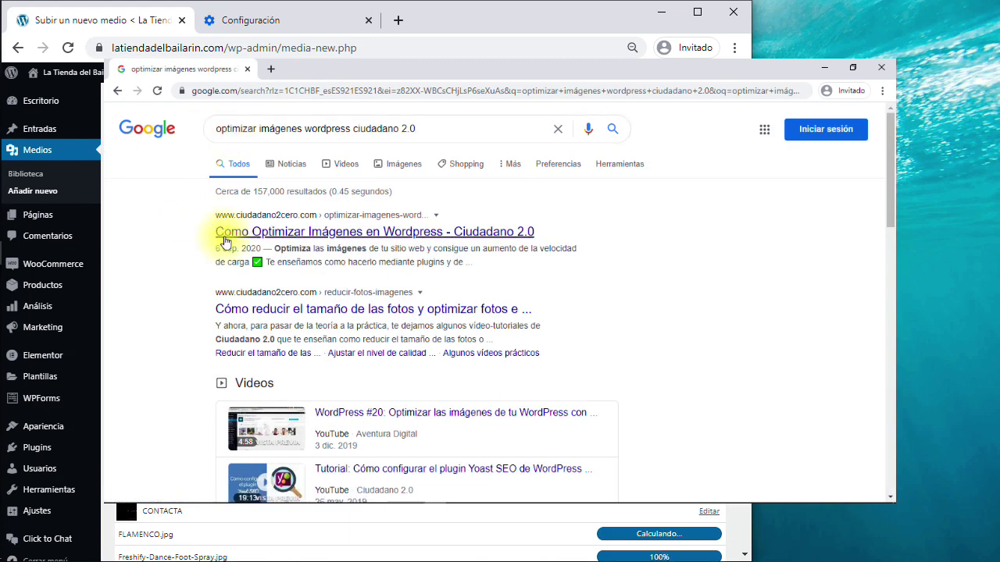
click(391, 232)
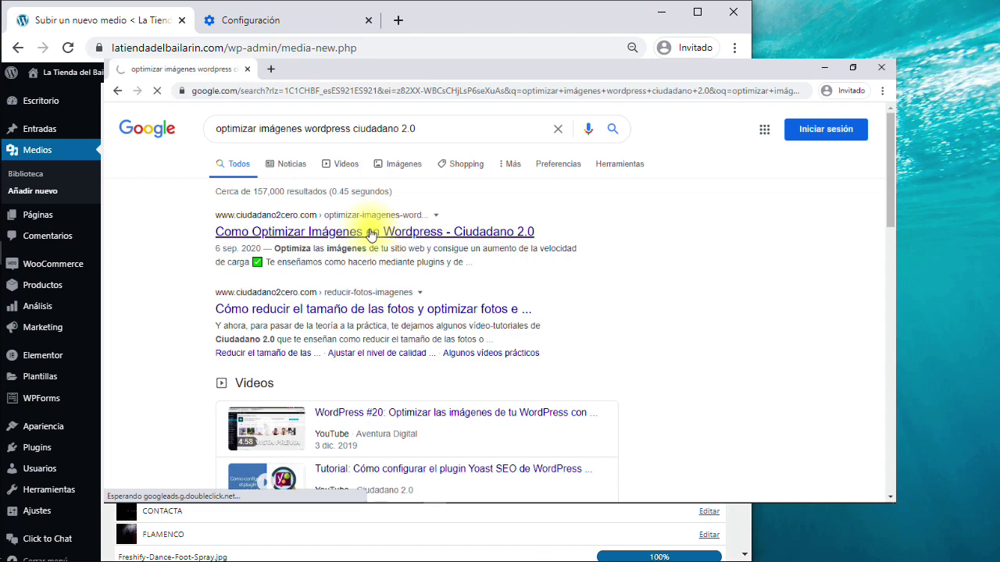
scroll(406, 266, down, 1)
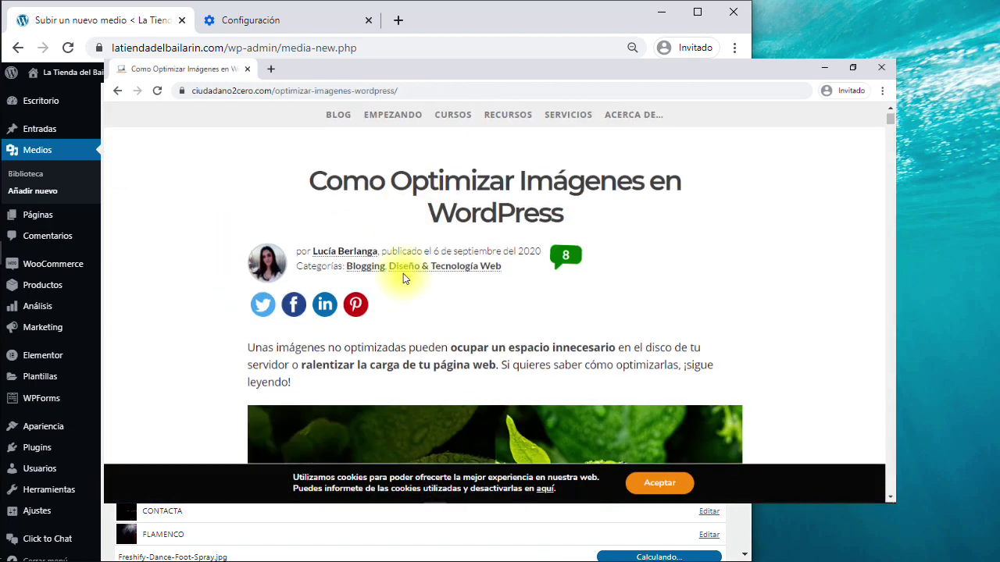
scroll(403, 274, up, 1)
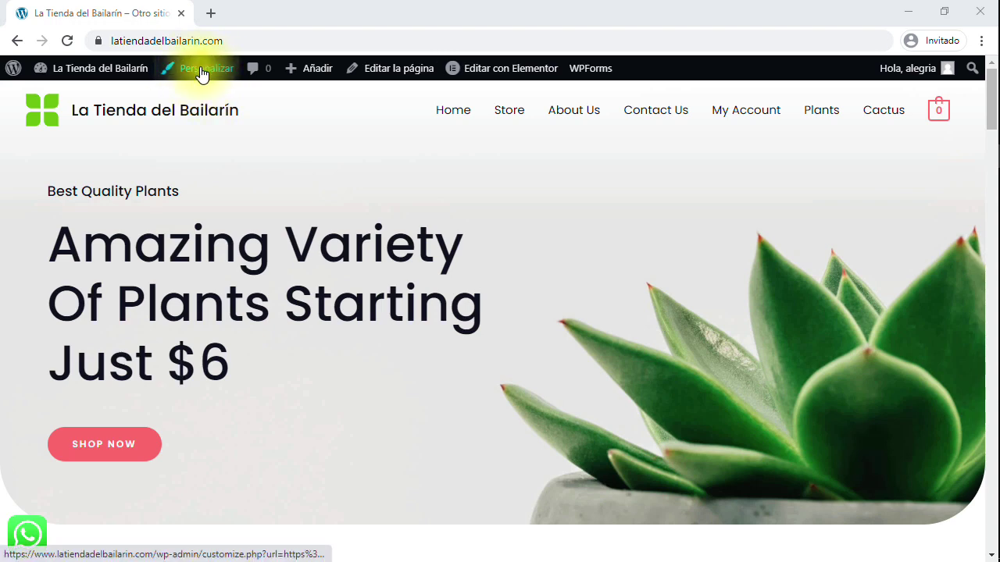
Under Cabecera > Identidad del sitio, set logo-original.png as the logo, cropped to full height
click(201, 73)
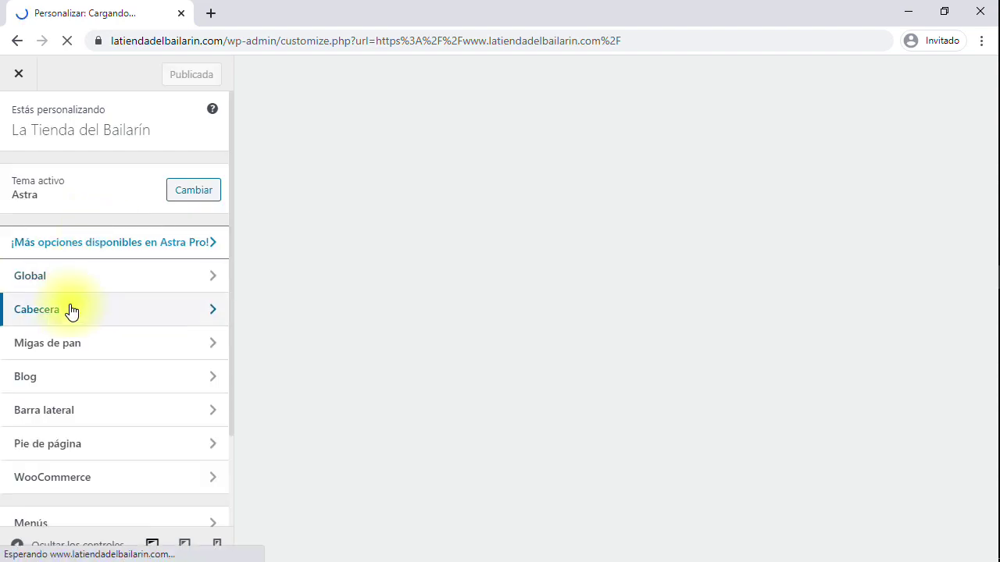
click(71, 309)
click(92, 182)
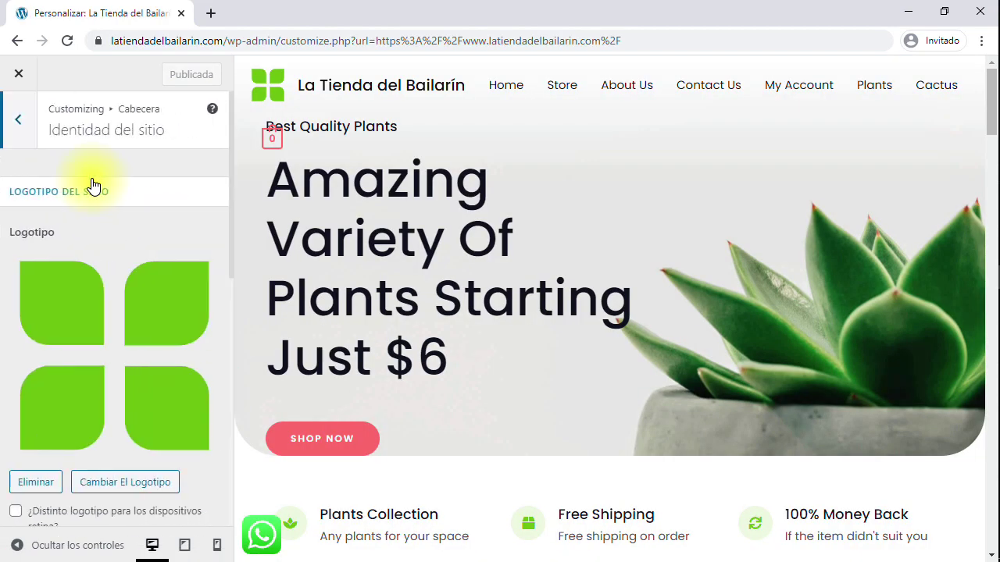
click(130, 484)
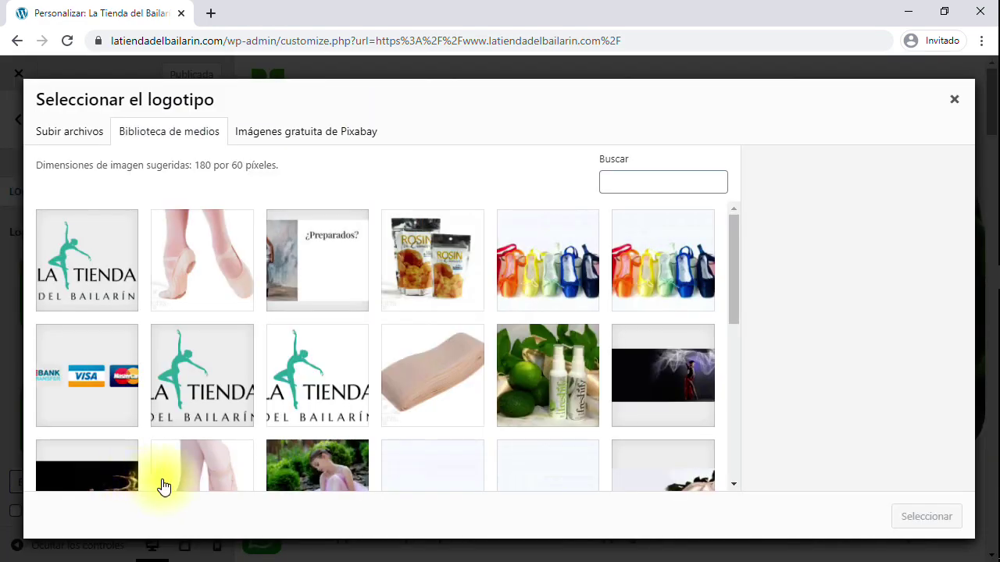
click(305, 379)
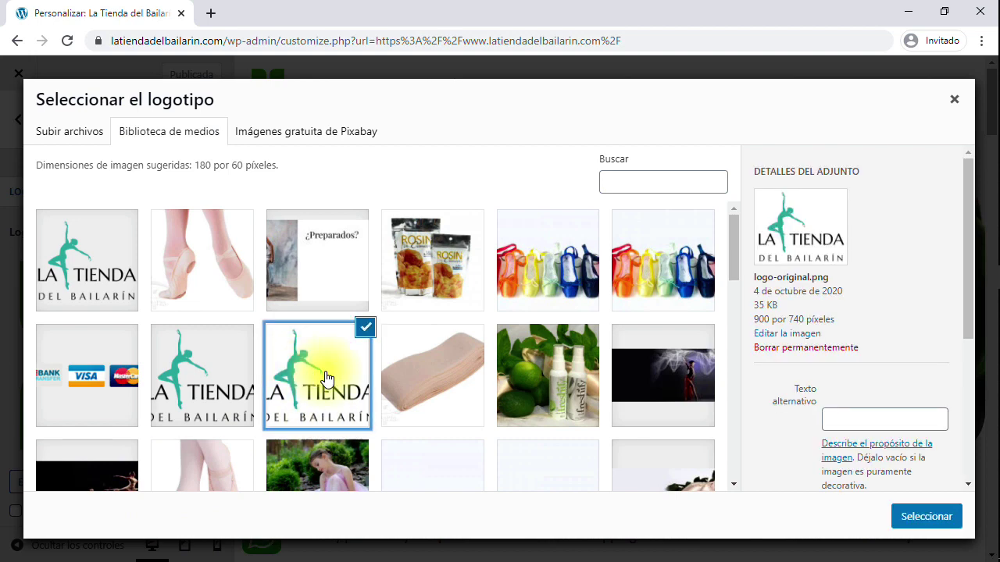
click(931, 518)
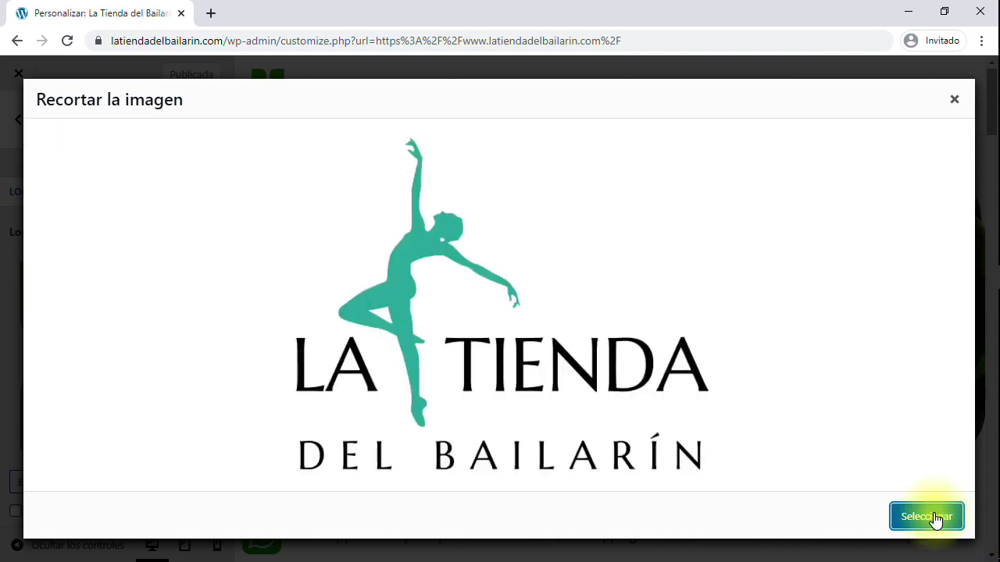
drag(722, 379, 770, 477)
drag(723, 232, 777, 113)
click(955, 522)
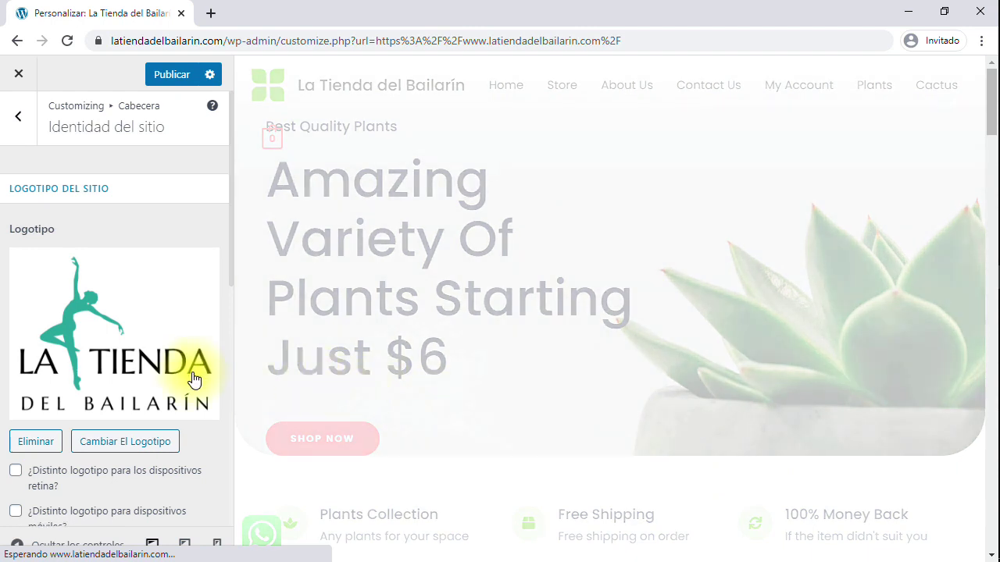
scroll(193, 380, down, 2)
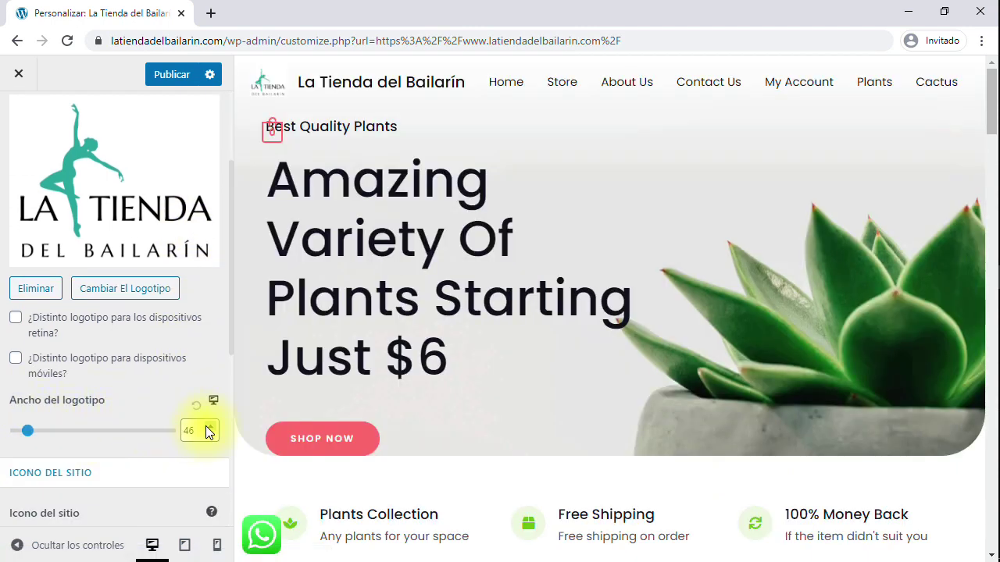
Enter Ancho del logotipo 133 in desktop and tablet previews and 80 in mobile
double_click(201, 426)
text(133)
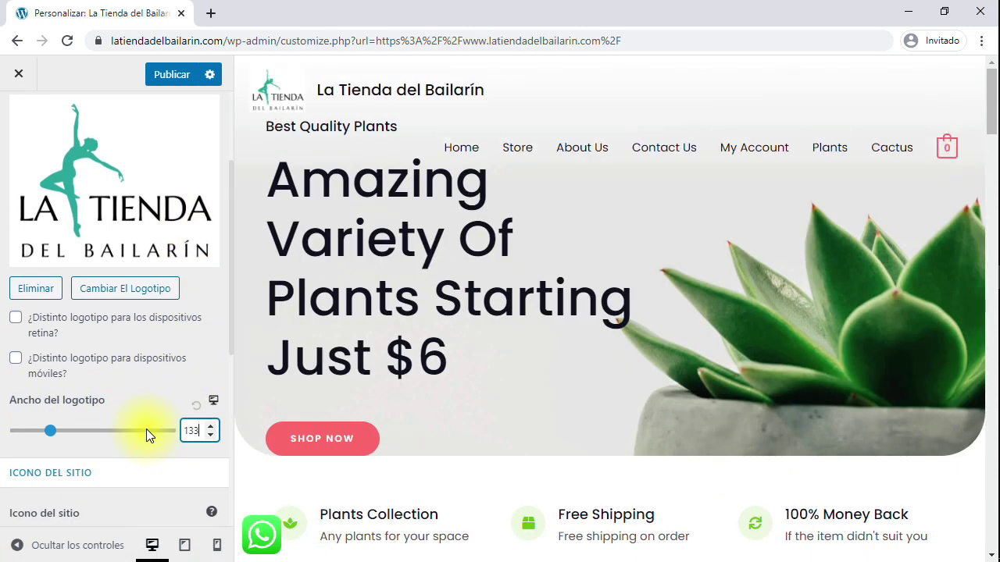
click(183, 545)
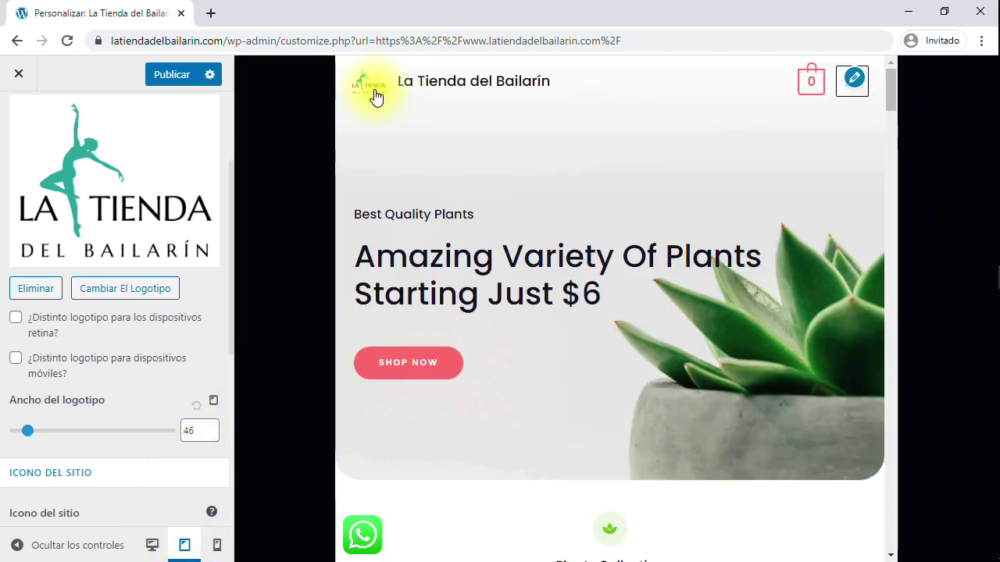
double_click(198, 430)
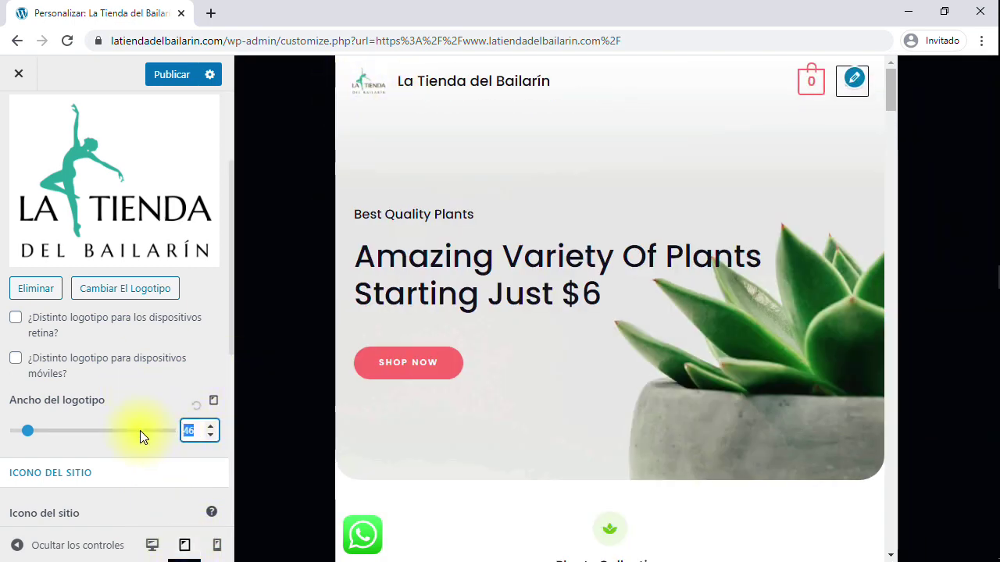
text(133)
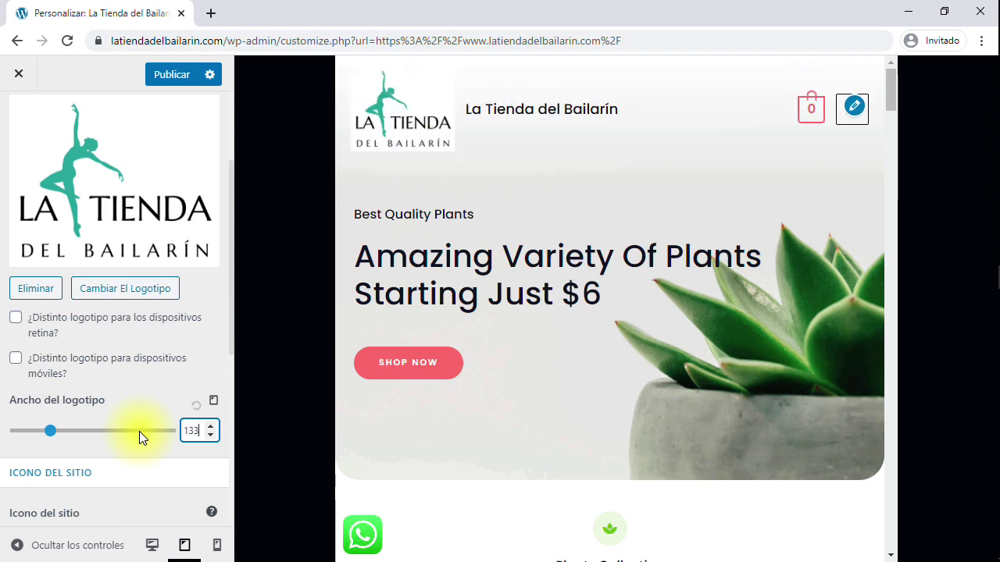
click(217, 545)
double_click(200, 430)
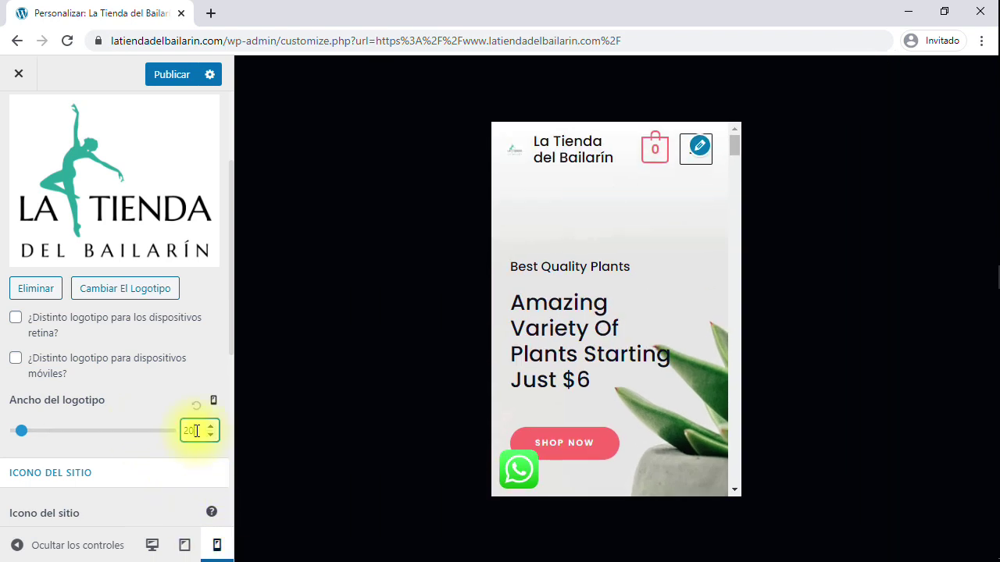
text(80)
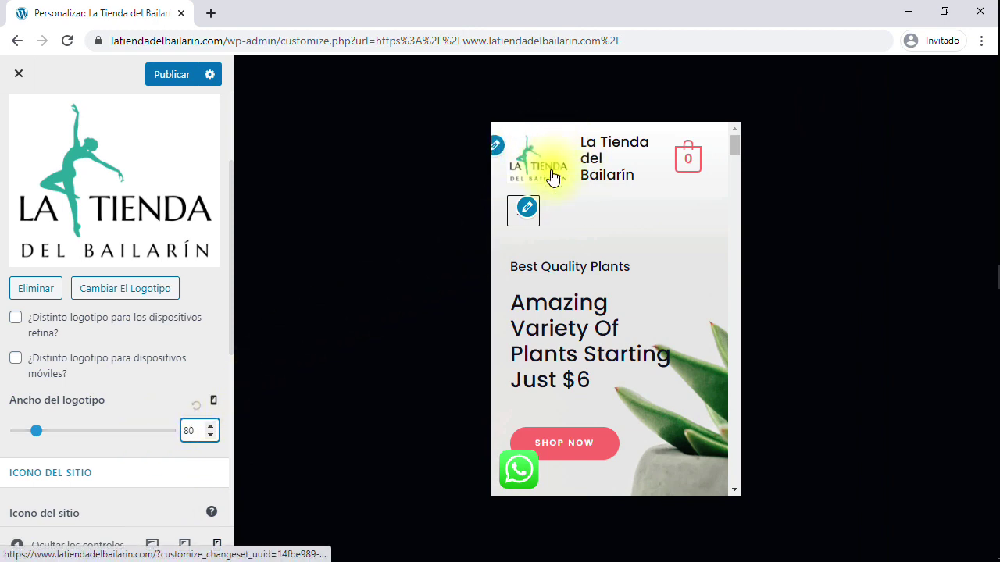
scroll(104, 447, down, 1)
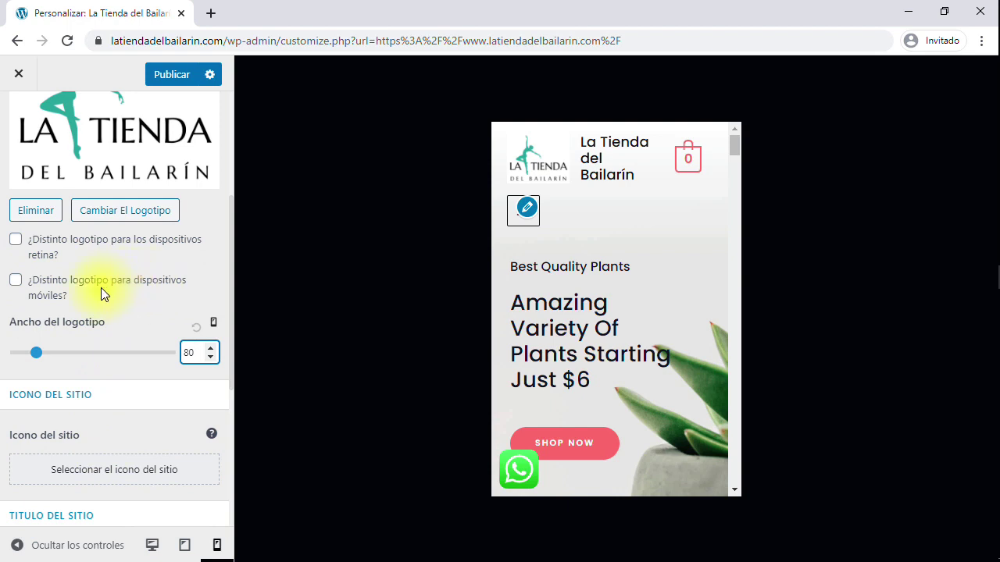
scroll(108, 321, down, 1)
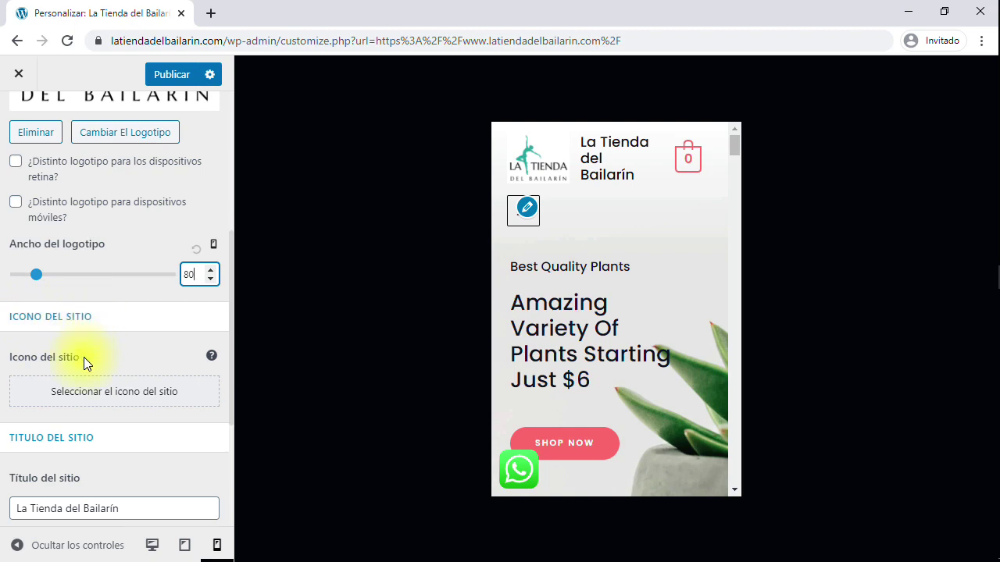
Set the La Tienda dancer logo image as the site icon, cropped
click(90, 394)
click(102, 279)
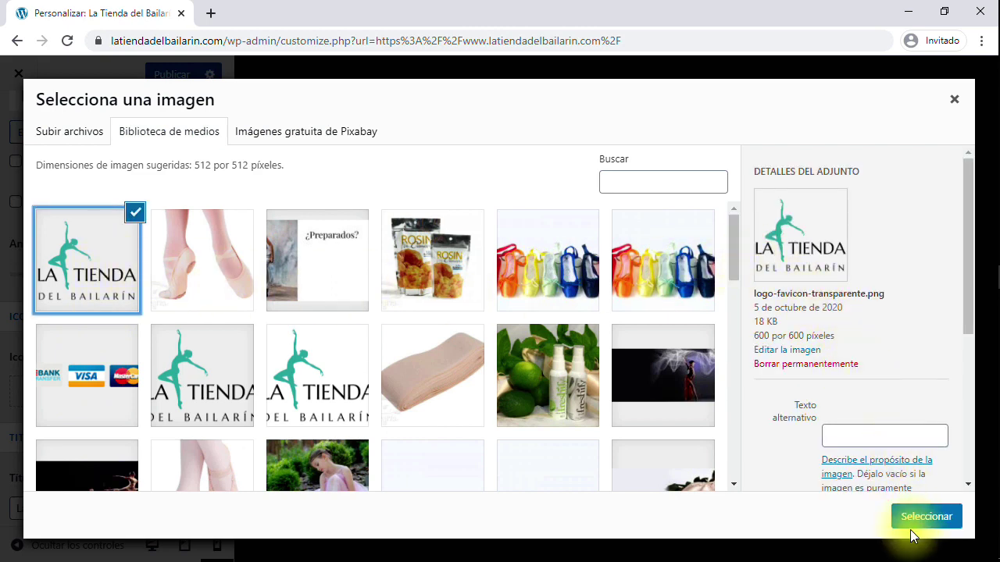
click(907, 519)
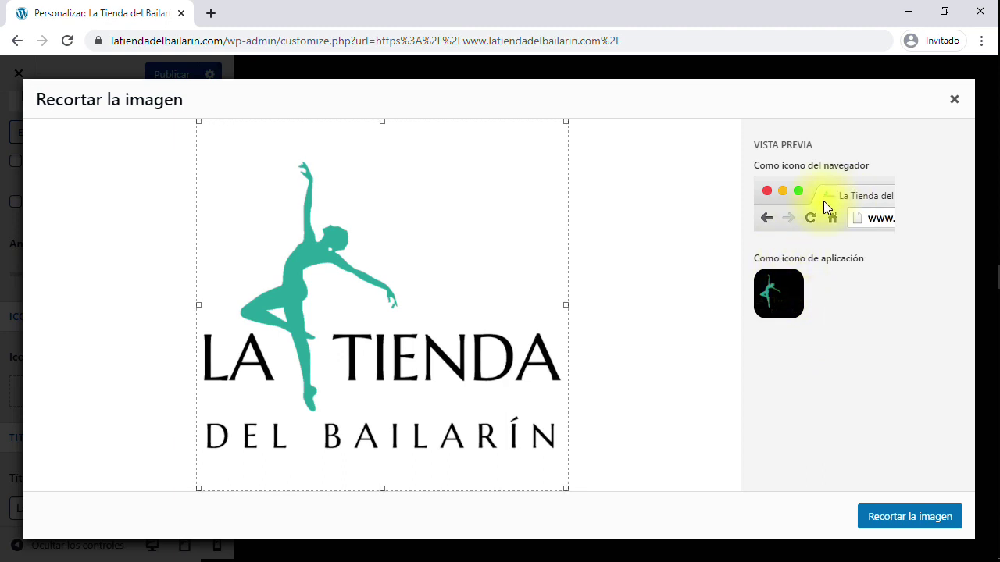
click(904, 516)
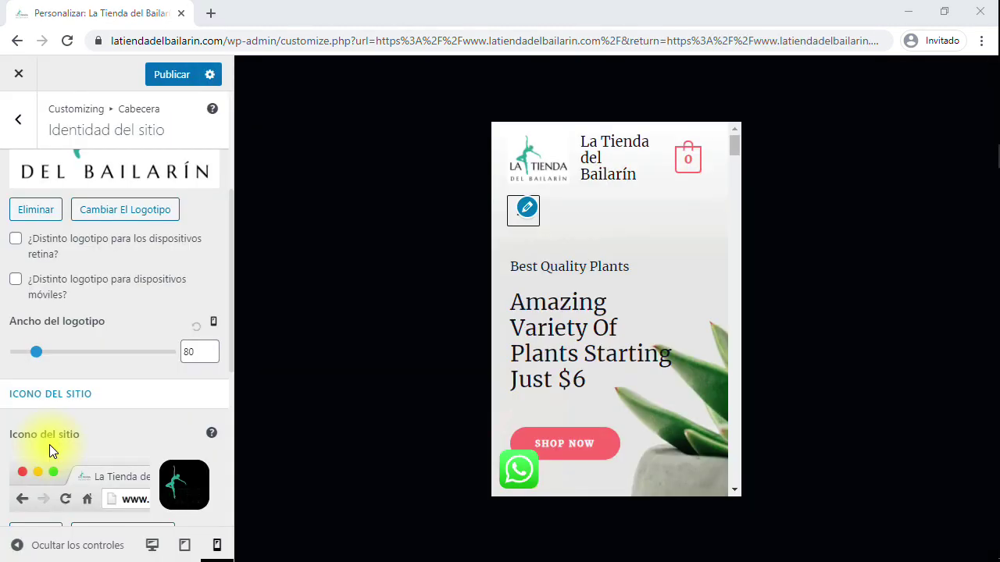
Keep the site title shown beside the logo, publish, and preview the site full width
scroll(49, 445, down, 2)
scroll(49, 445, down, 1)
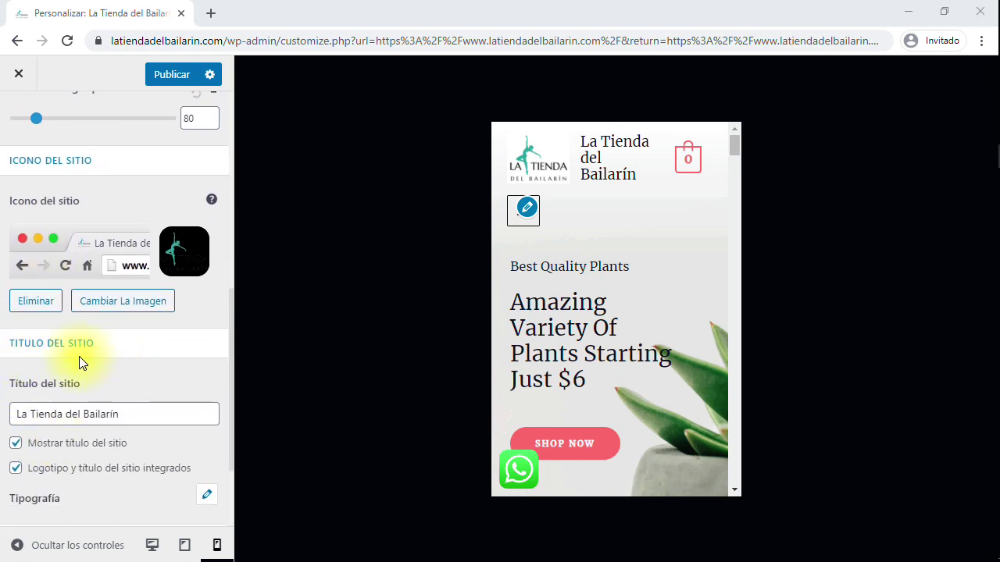
click(15, 444)
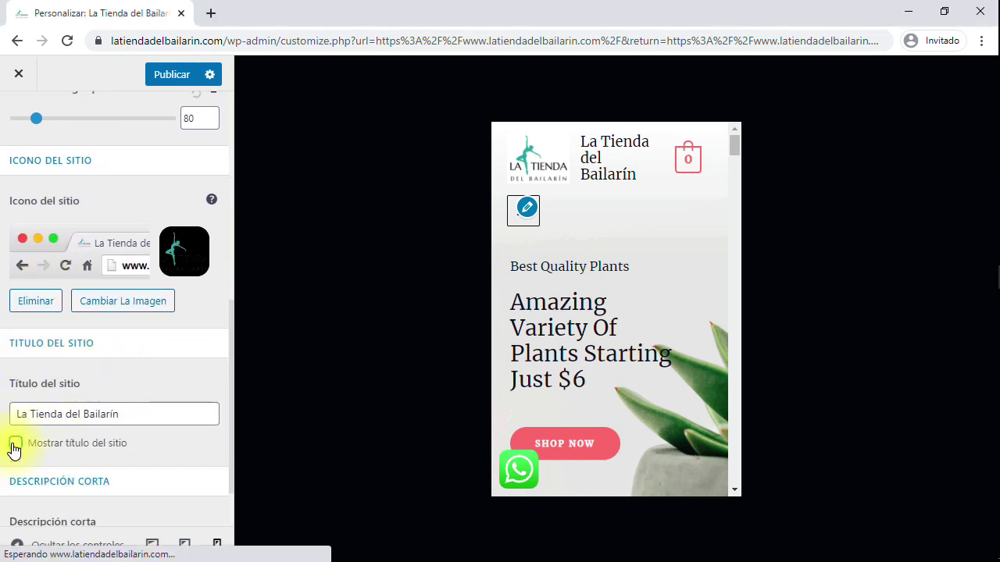
click(75, 453)
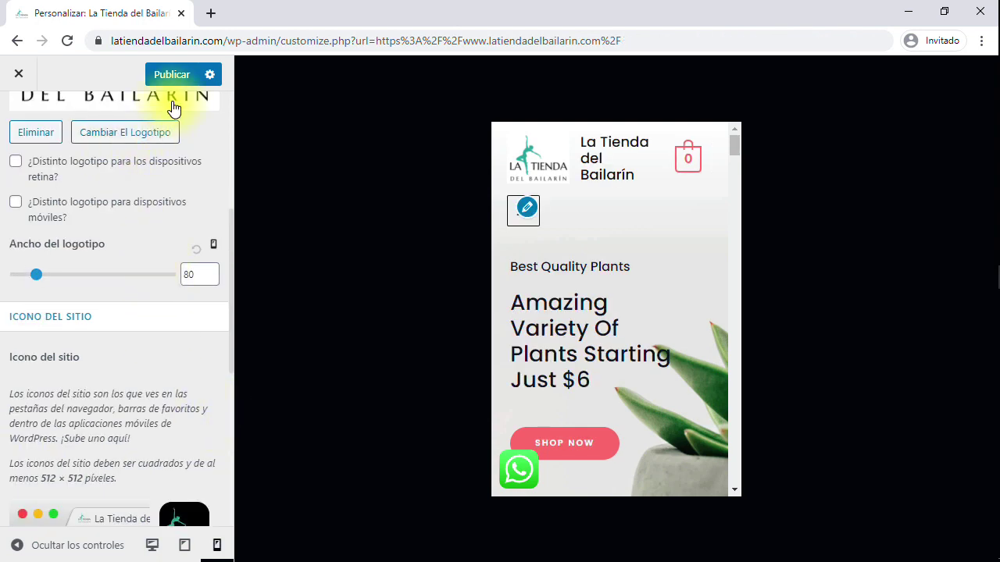
click(167, 76)
click(17, 545)
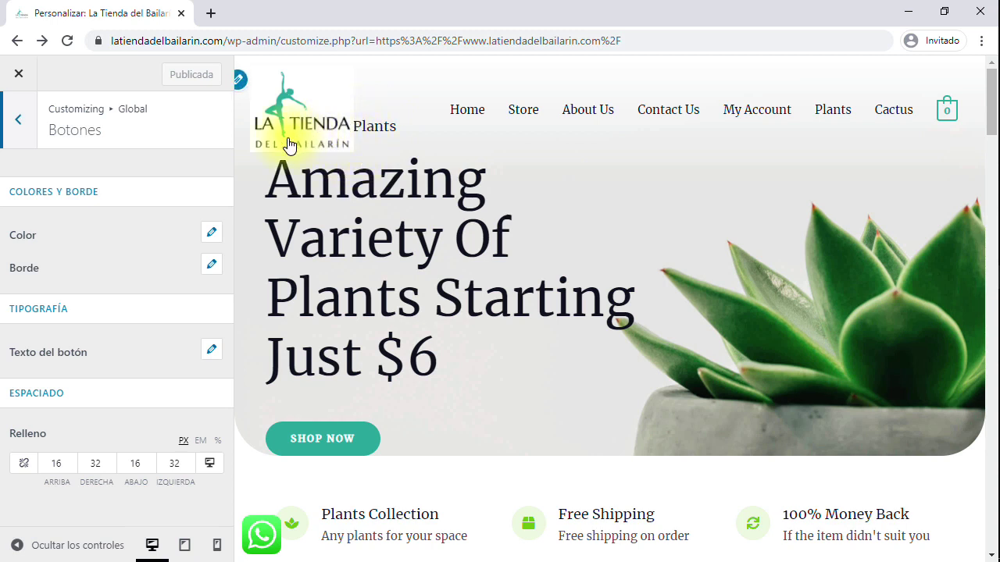
Turn Cabecera transparente's Activar en toda la web on and then back off
click(20, 123)
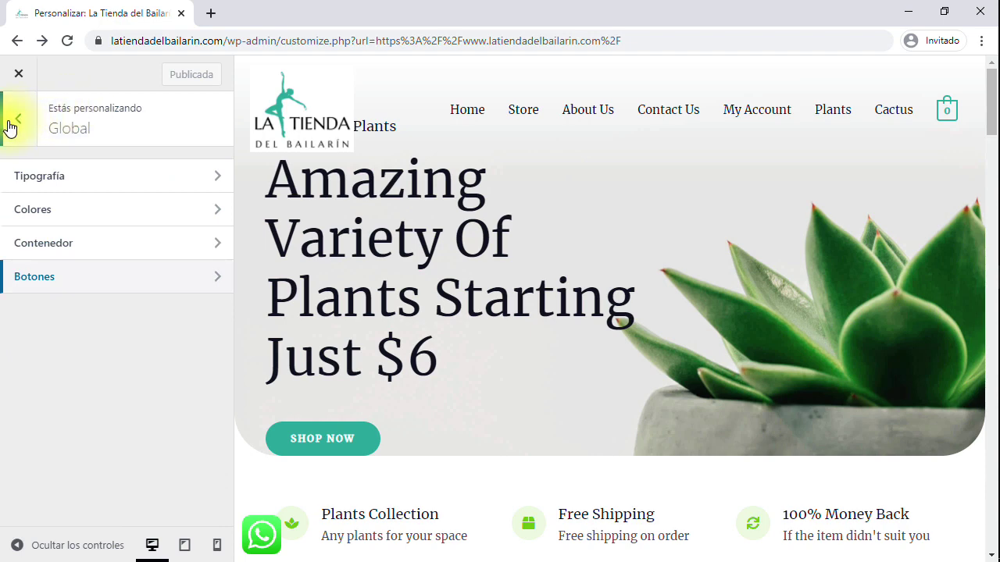
click(18, 115)
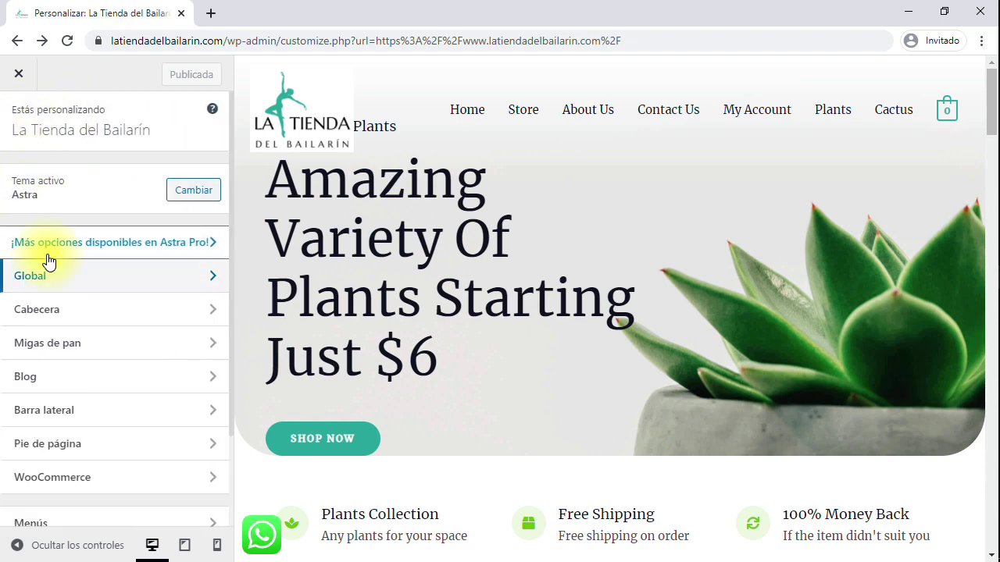
click(55, 322)
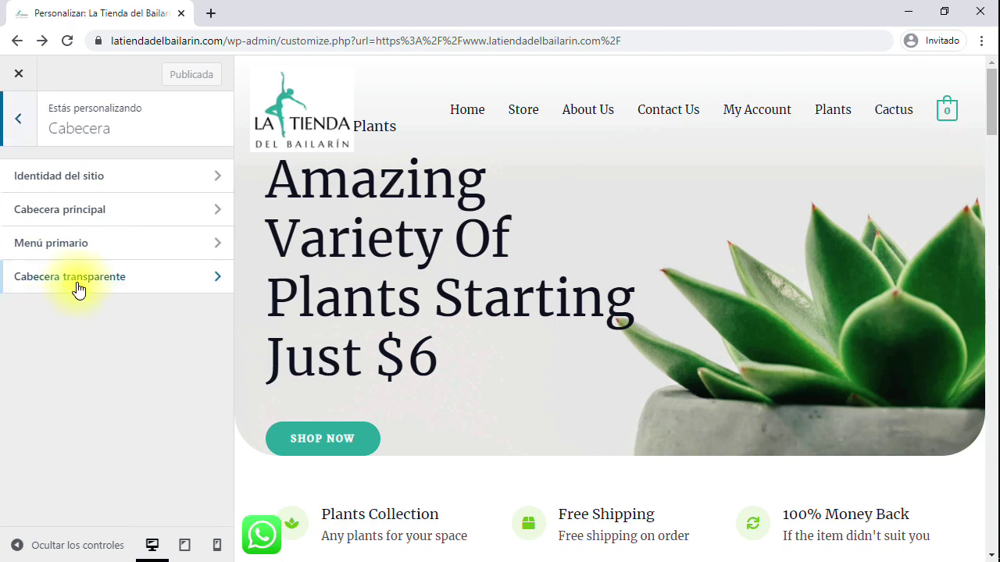
click(79, 281)
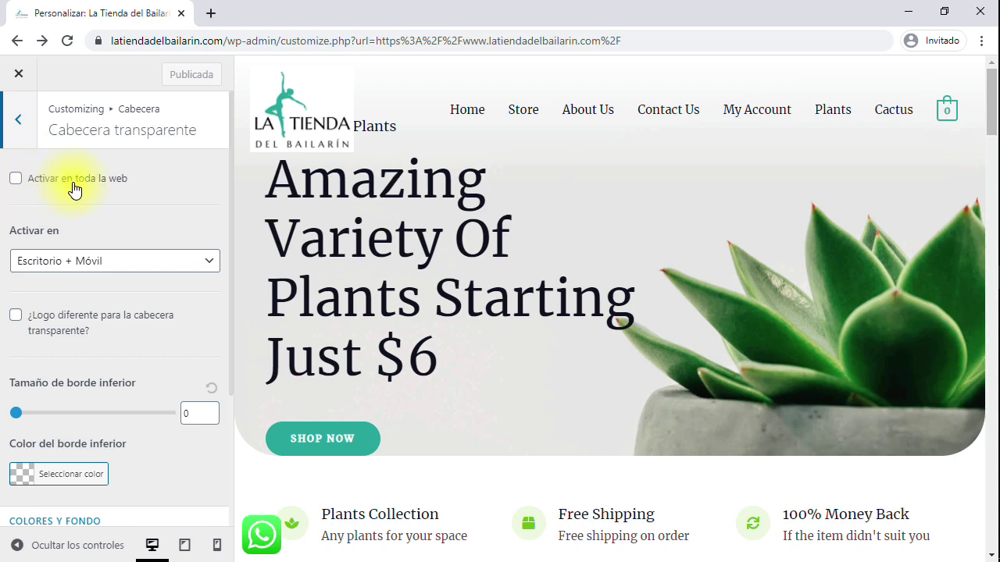
click(17, 181)
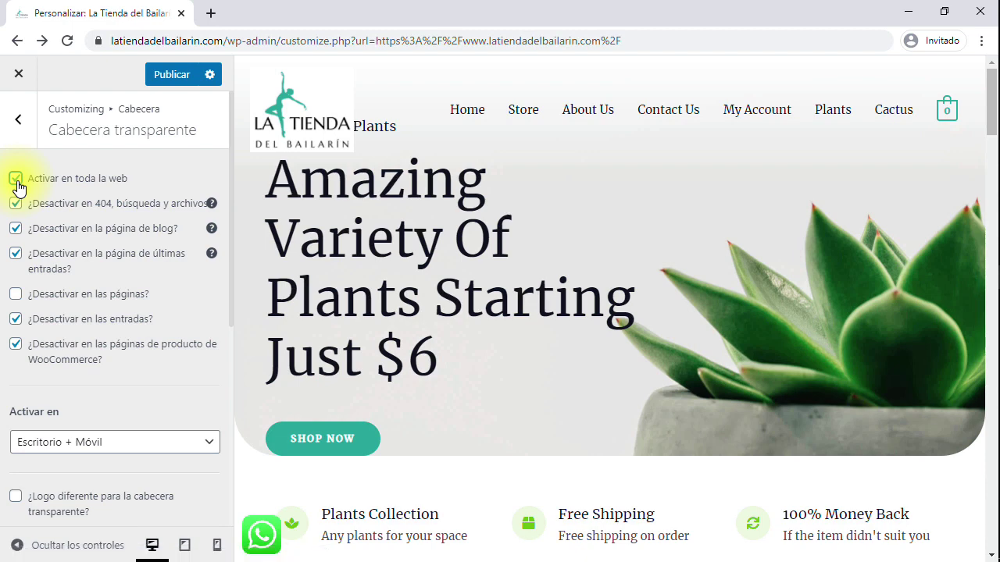
click(17, 184)
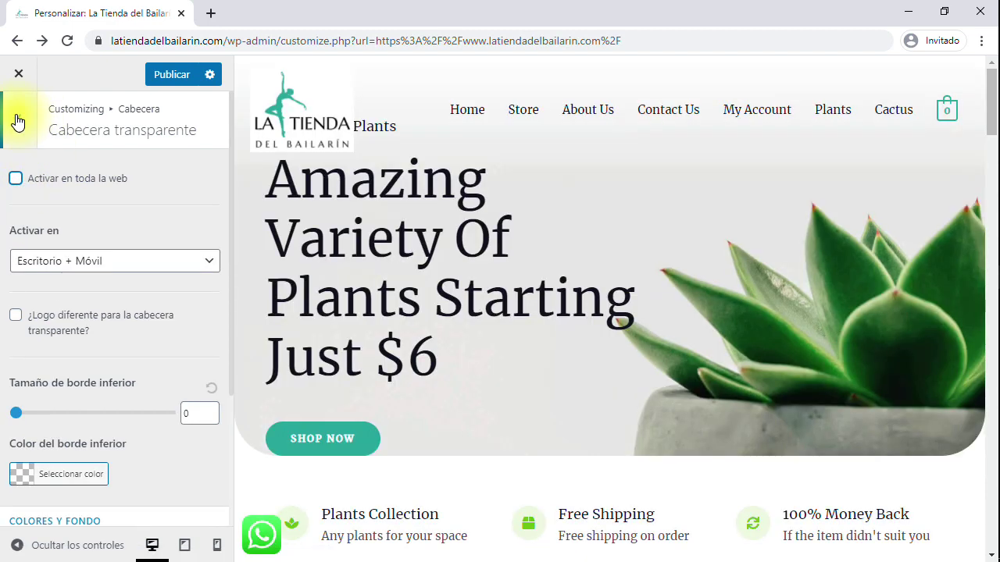
Close the customizer and confirm leaving without saving the changes
click(17, 122)
click(18, 122)
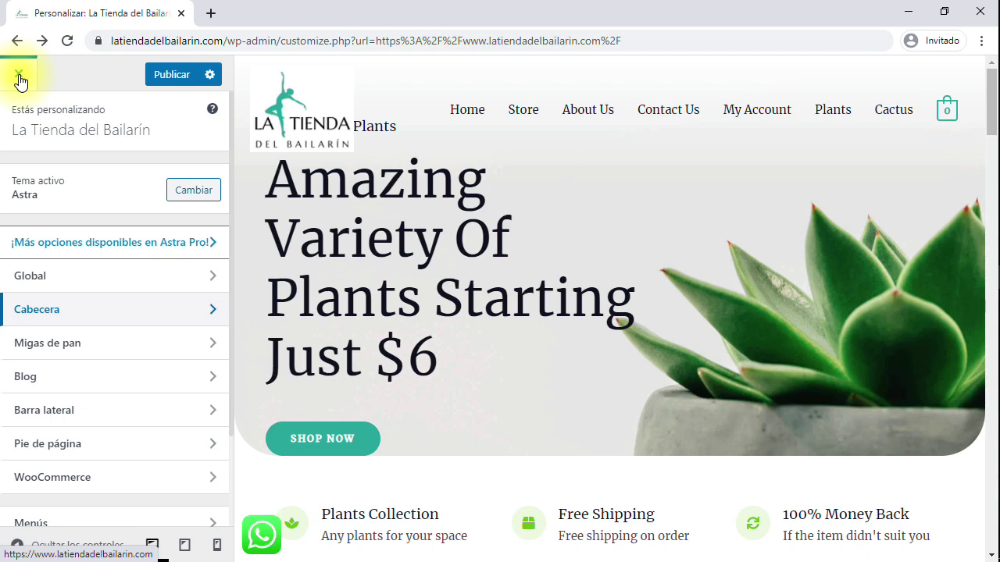
click(19, 78)
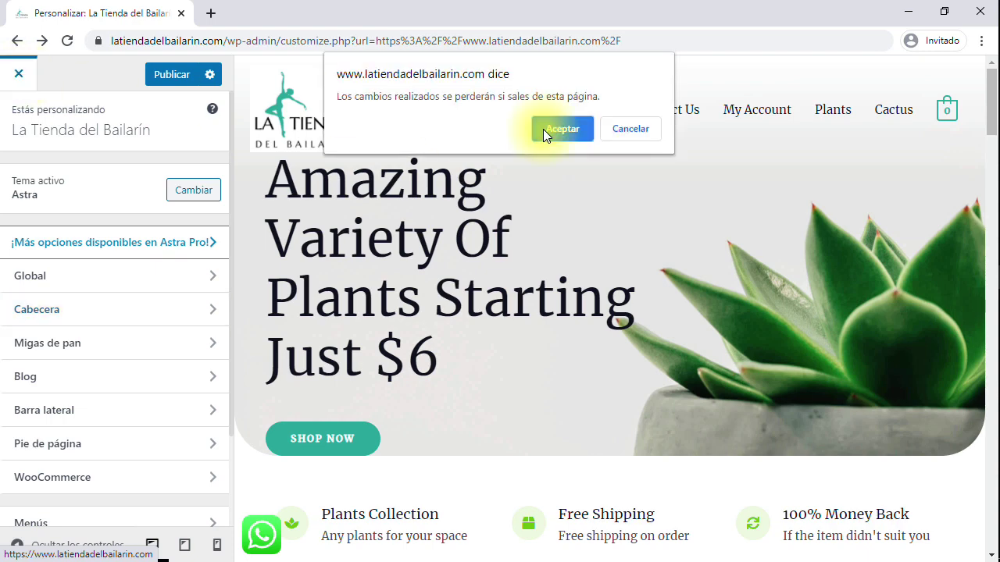
click(557, 137)
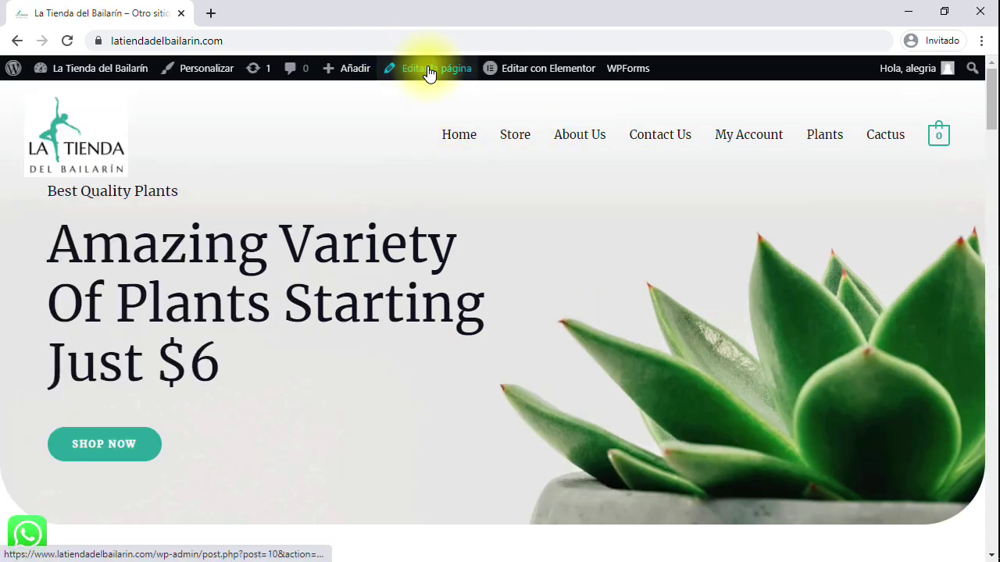
Set the Home page's Cabecera transparente to Desactivado in Ajustes de Astra and update it
click(429, 70)
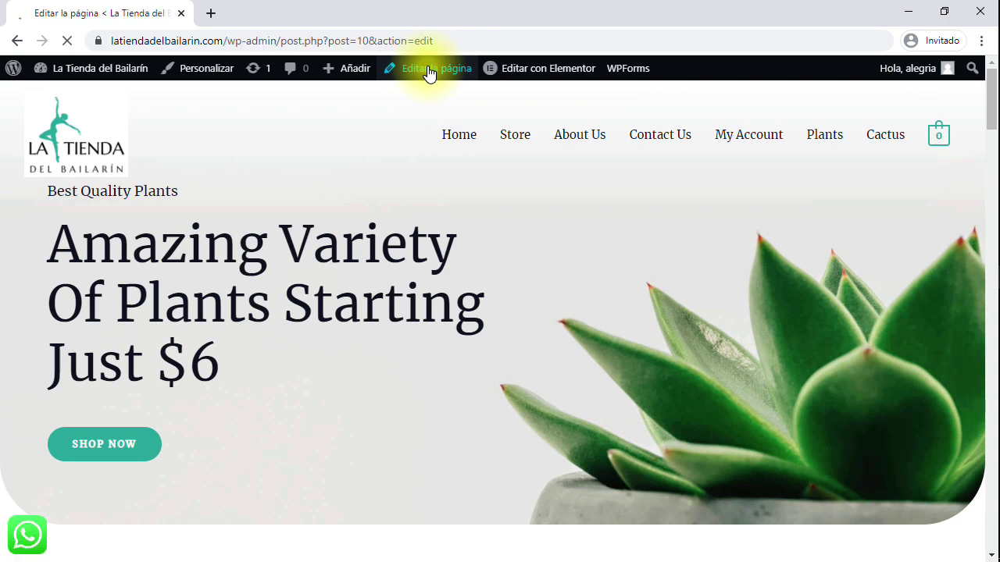
scroll(885, 411, down, 5)
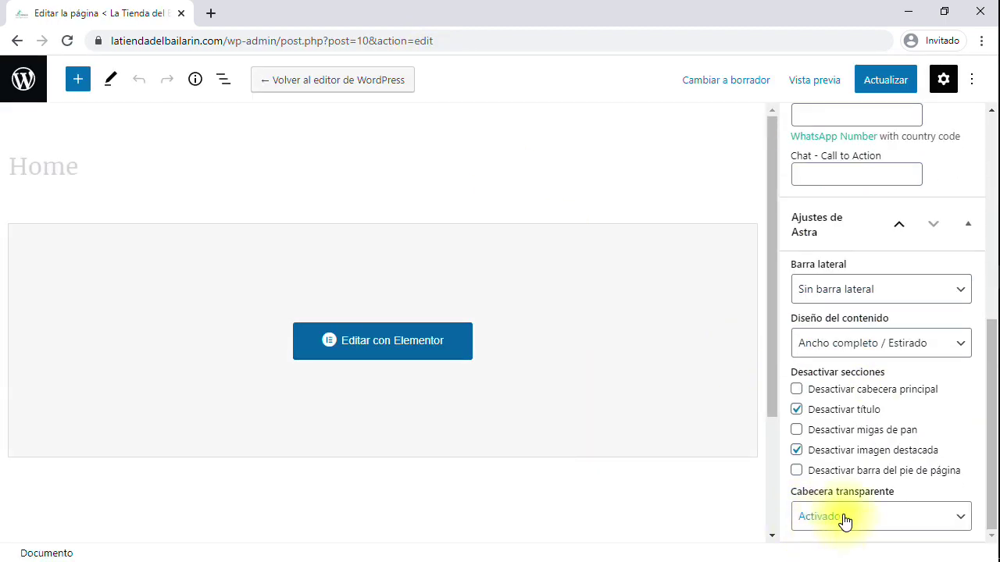
click(844, 519)
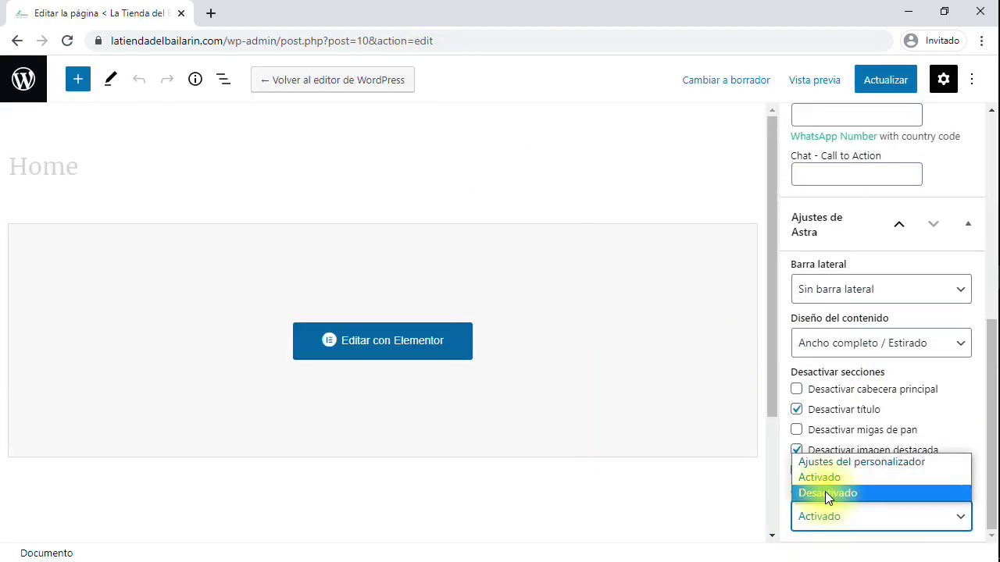
click(826, 493)
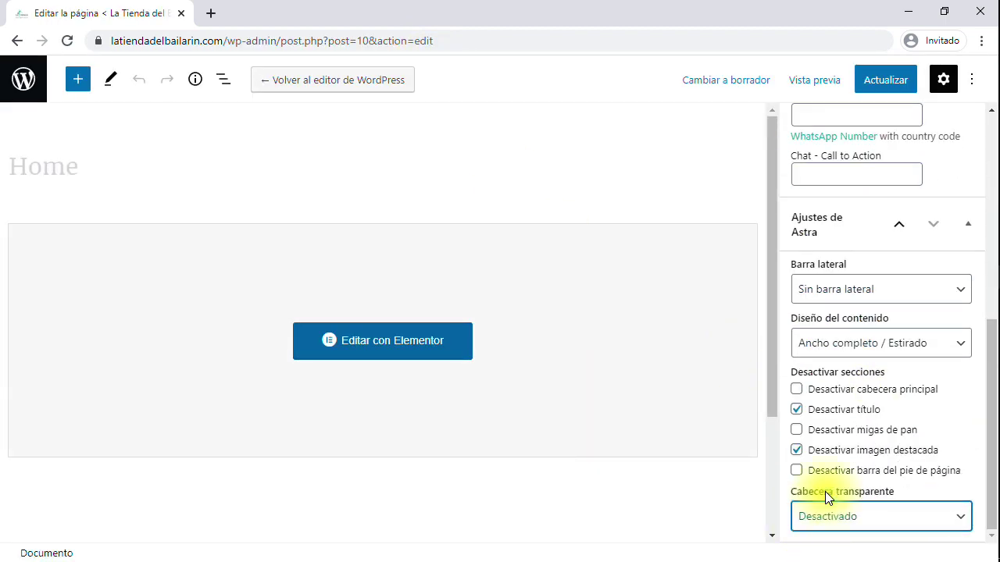
click(880, 78)
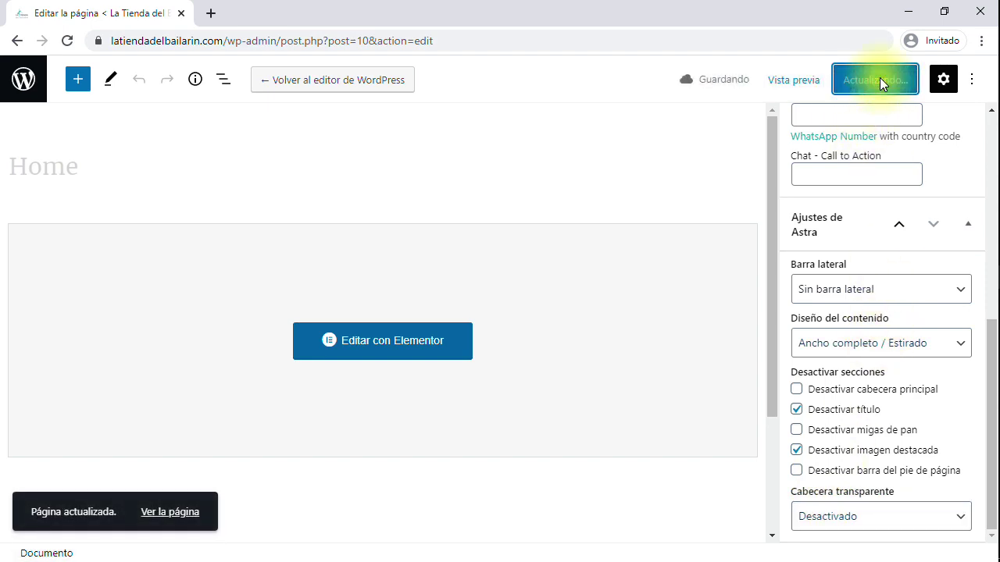
click(879, 78)
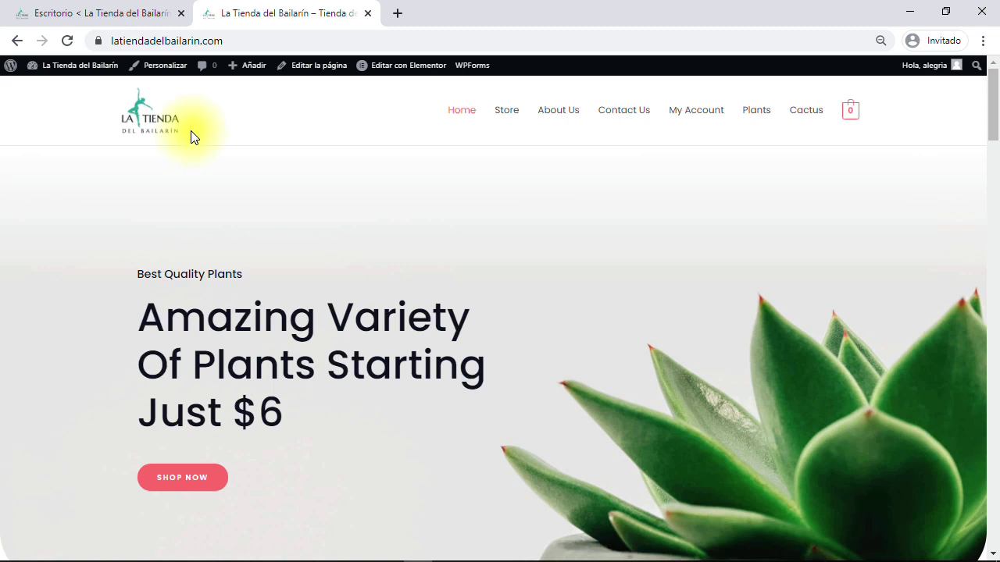
Reopen the Customizer from the admin bar and go to CSS adicional
click(164, 69)
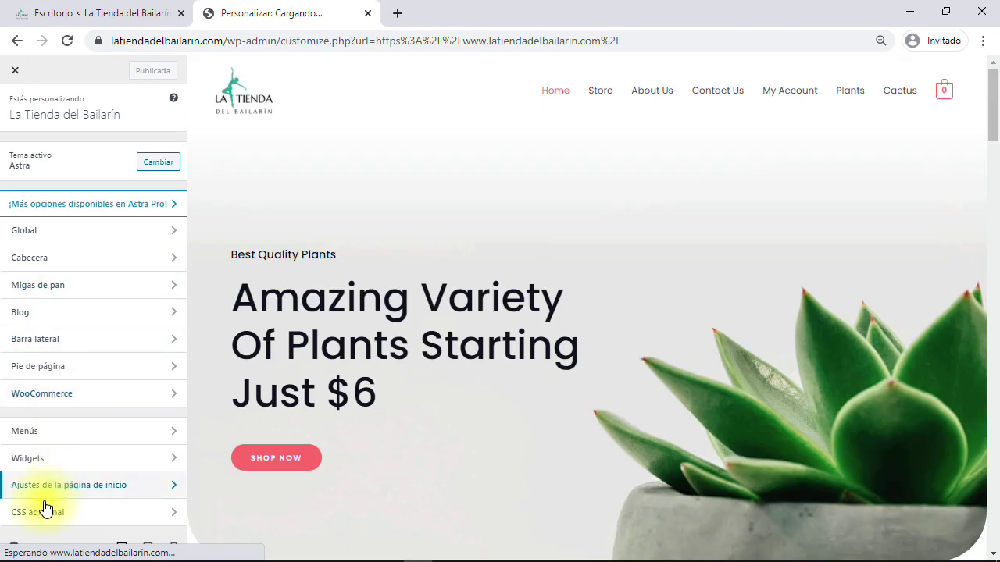
click(40, 514)
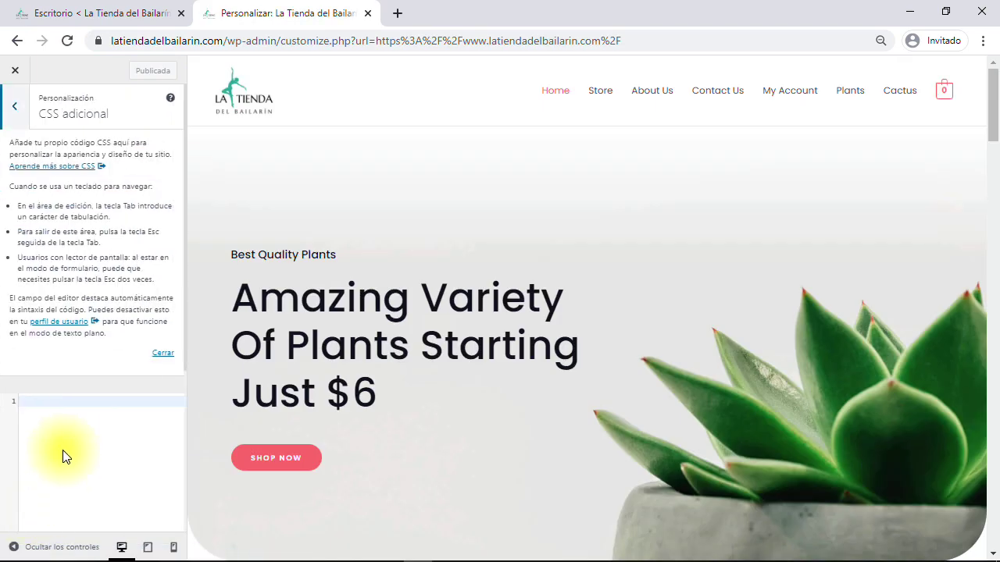
Add a .ast-site-identity rule with 0.5em vertical padding in CSS adicional and publish it
click(52, 407)
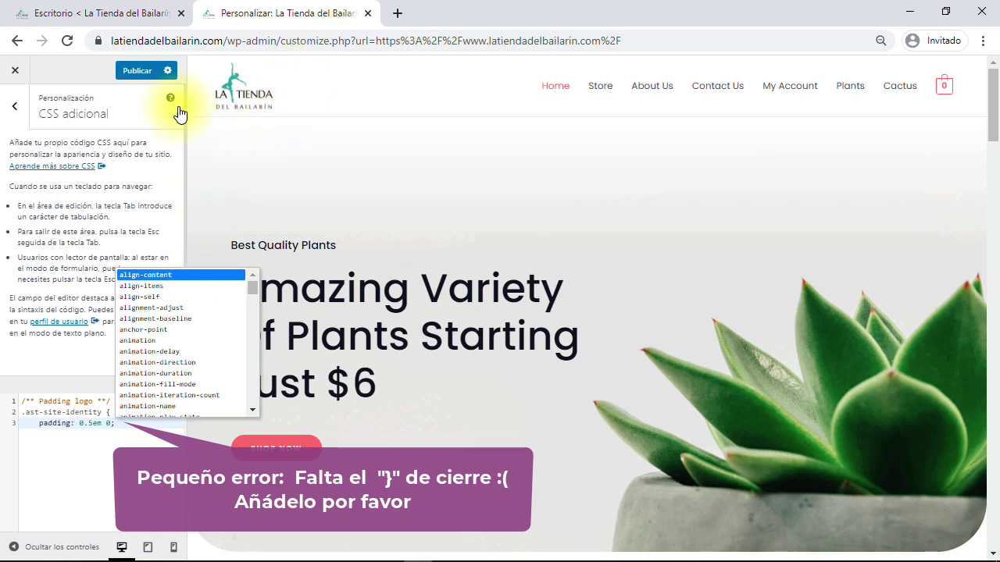
click(139, 72)
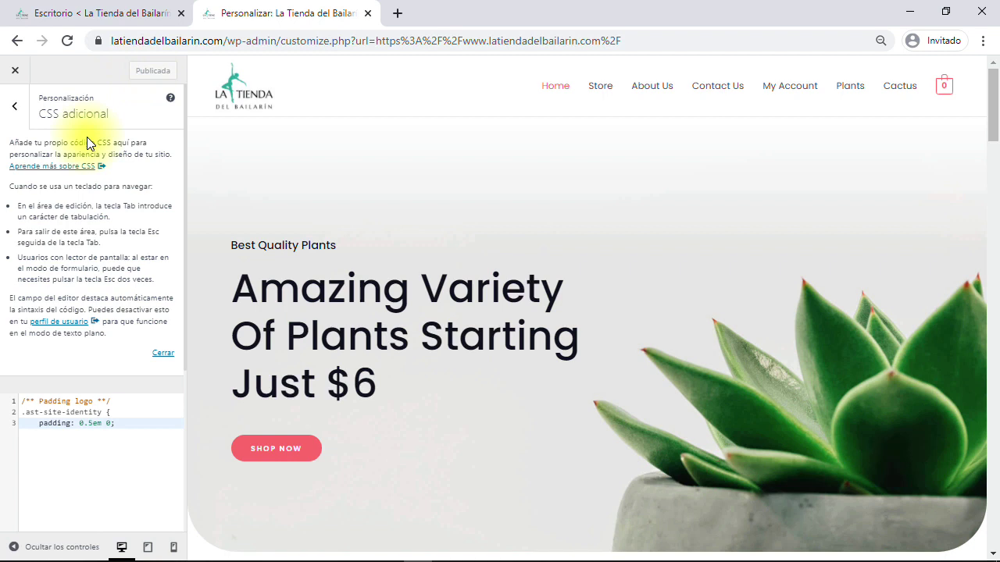
click(14, 115)
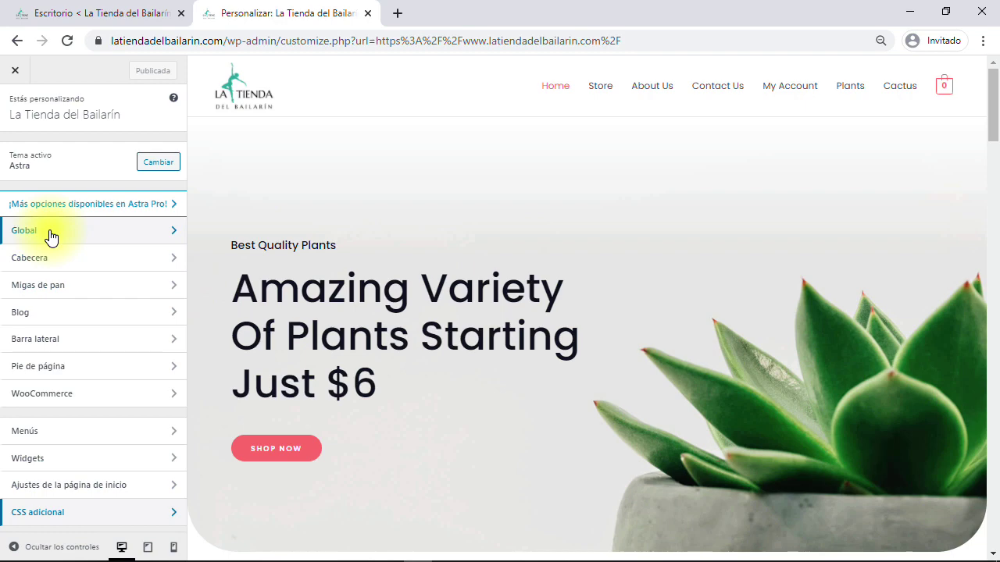
Choose Merriweather as the Familia in Global > Tipografía > Tipografía de base
click(50, 234)
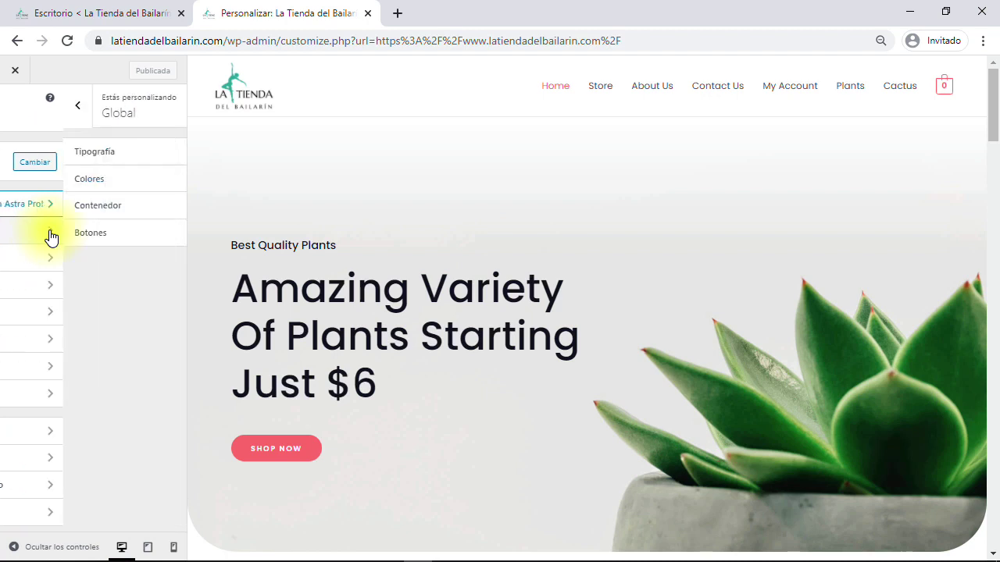
click(76, 151)
click(75, 152)
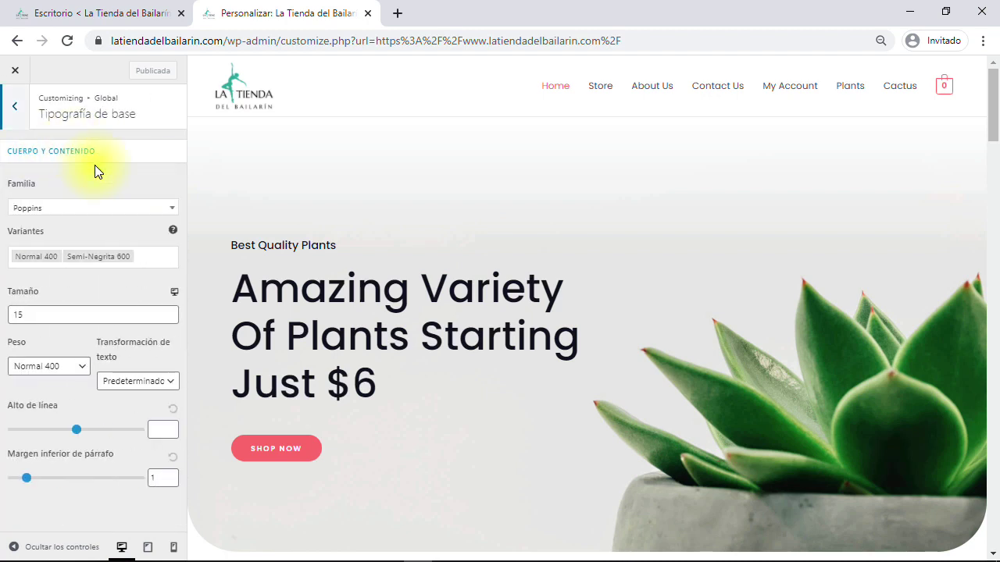
click(121, 211)
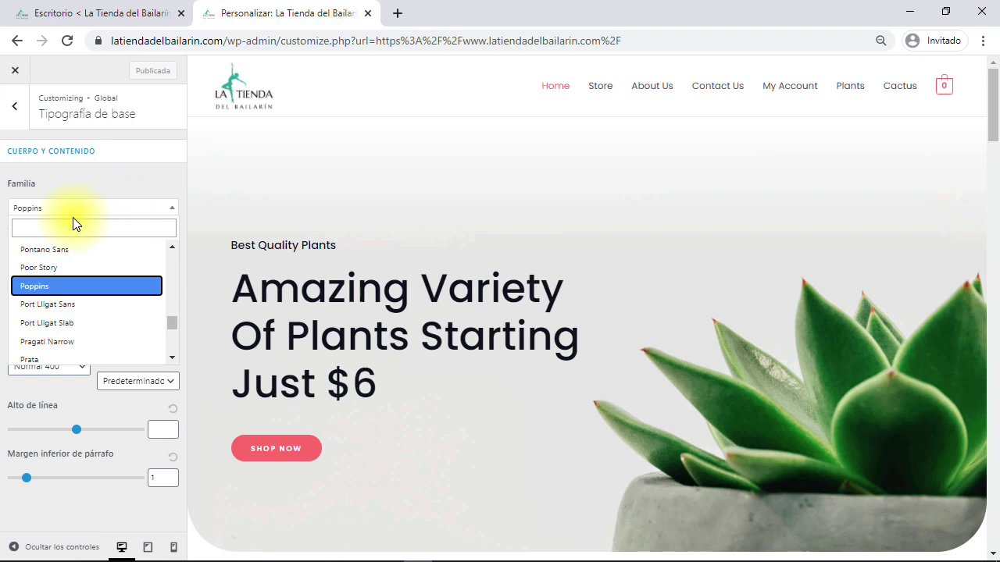
click(68, 222)
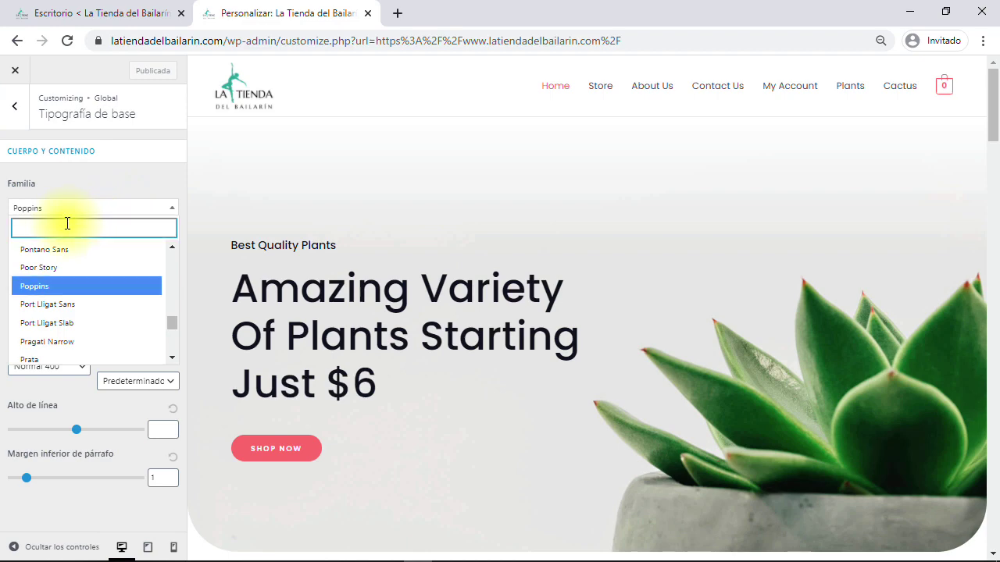
text(merri)
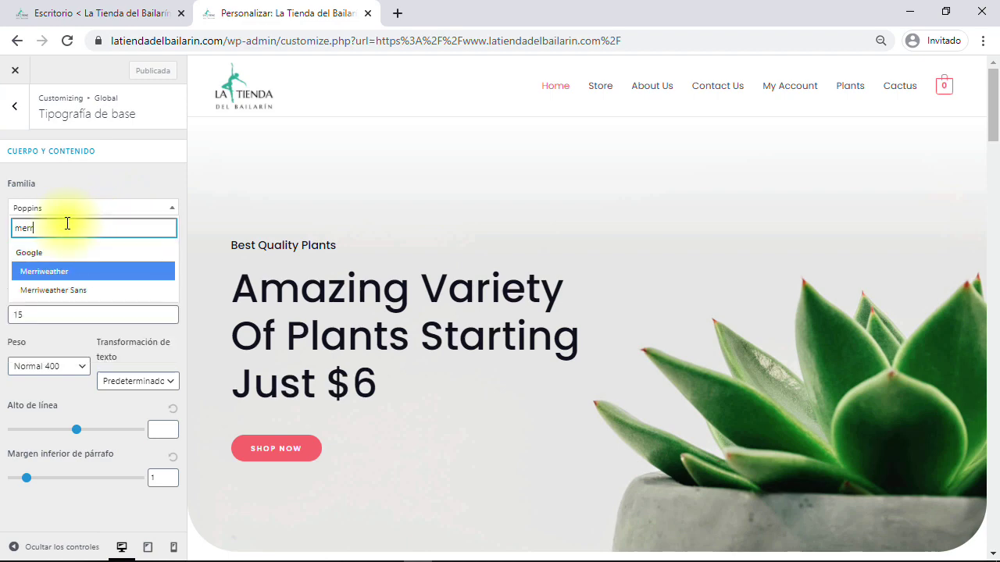
click(50, 270)
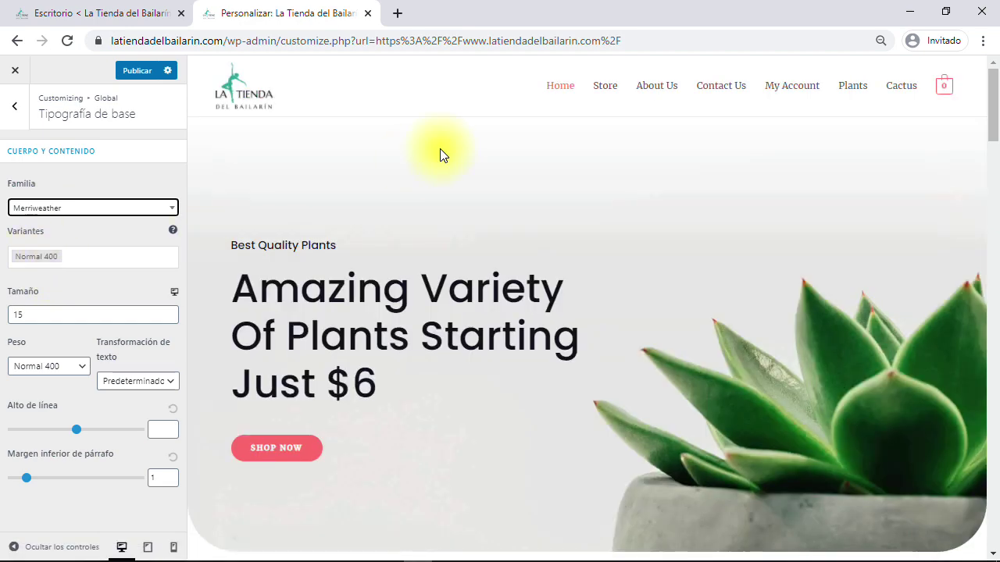
scroll(401, 278, down, 3)
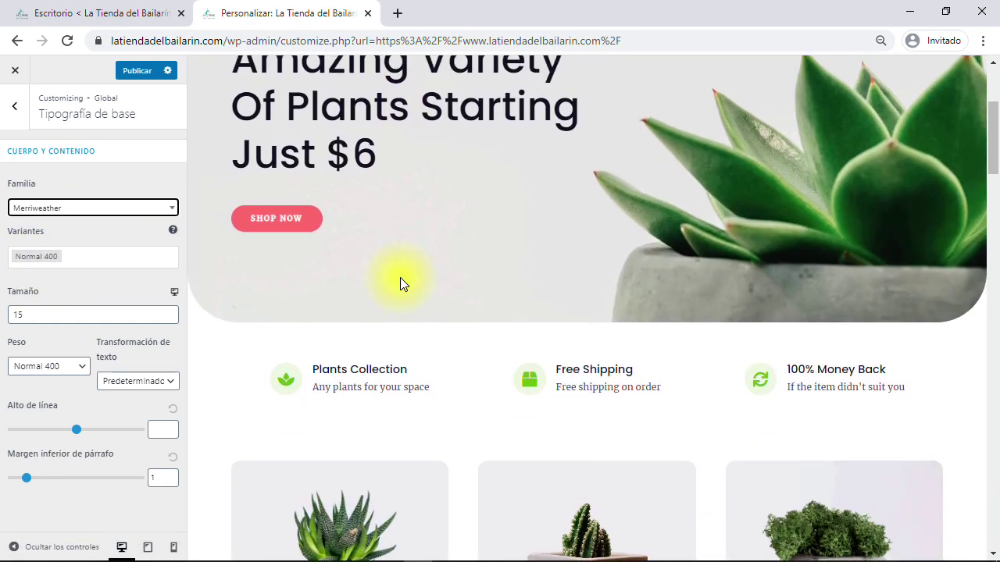
scroll(404, 283, up, 3)
click(15, 113)
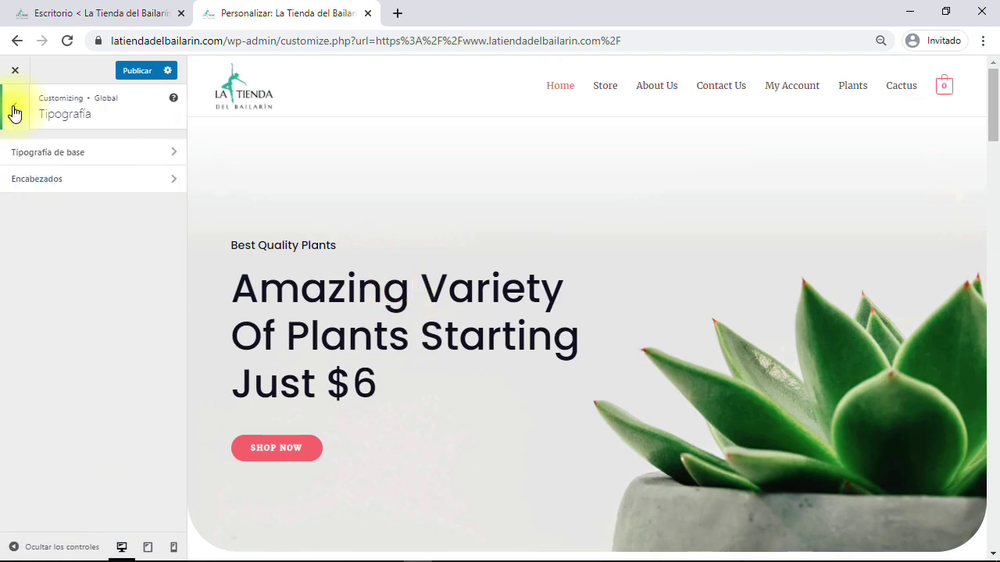
Set the heading font family to Merriweather in the Encabezados typography settings
click(59, 182)
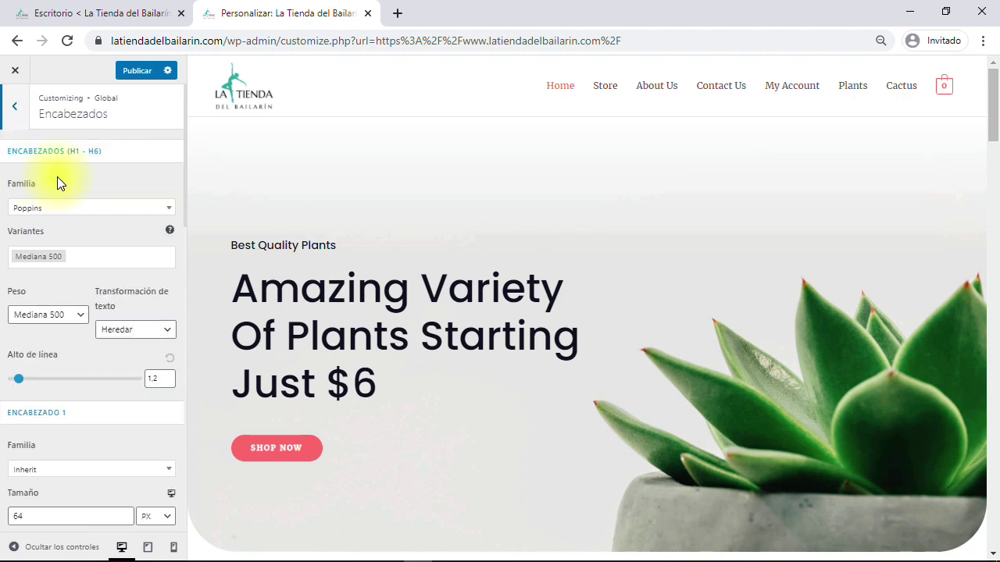
click(41, 210)
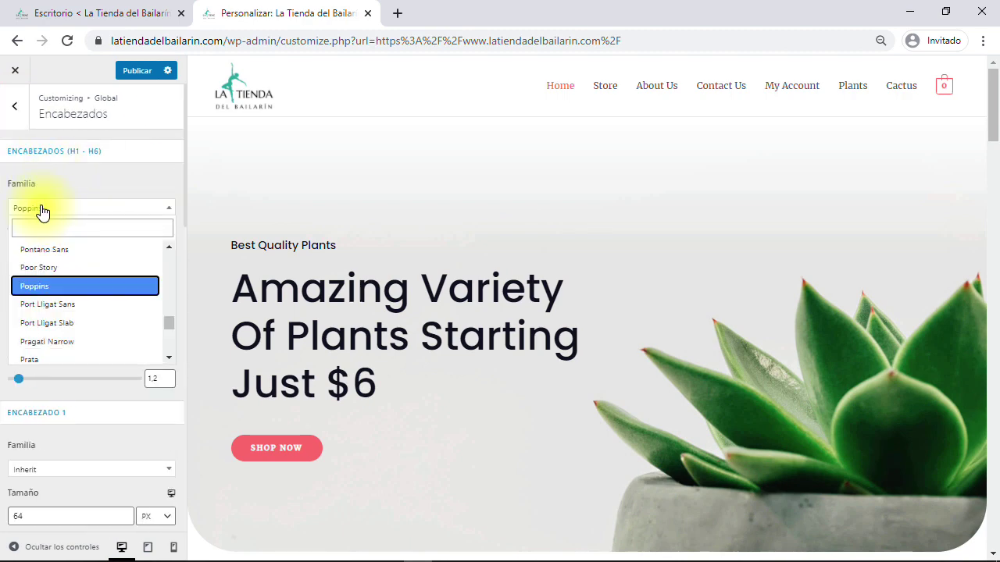
text(merri)
click(49, 273)
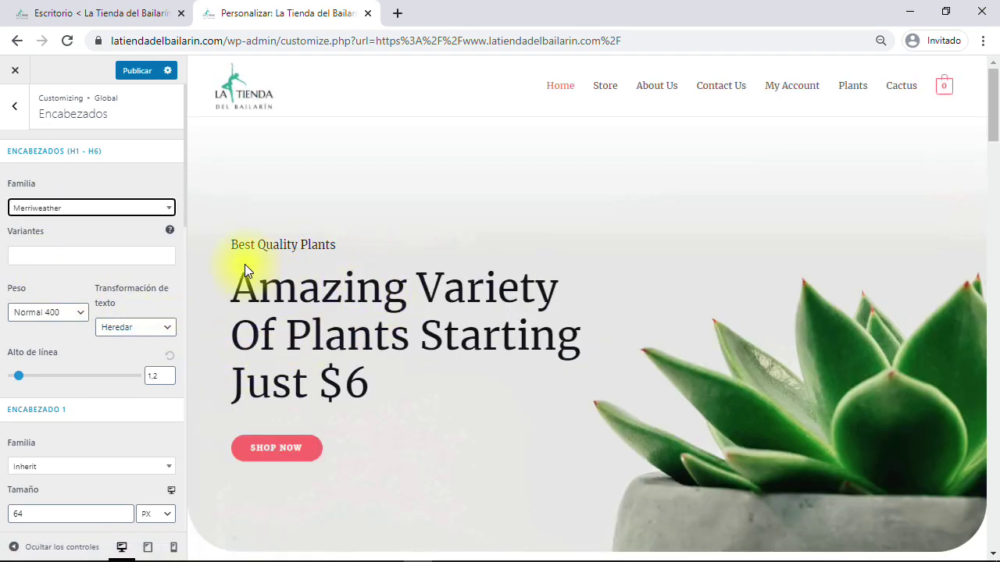
scroll(97, 286, down, 1)
scroll(95, 279, down, 2)
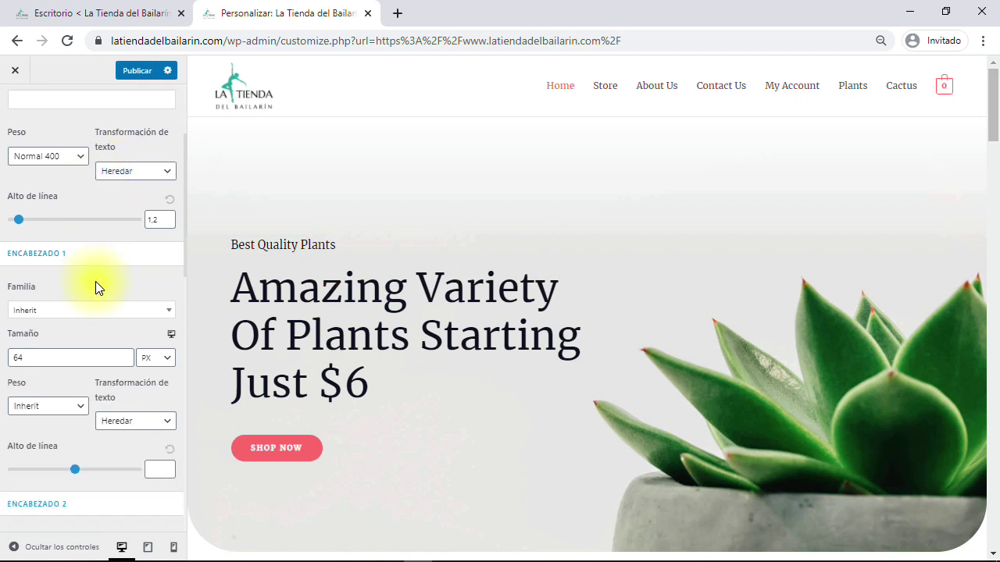
click(55, 322)
scroll(50, 359, down, 2)
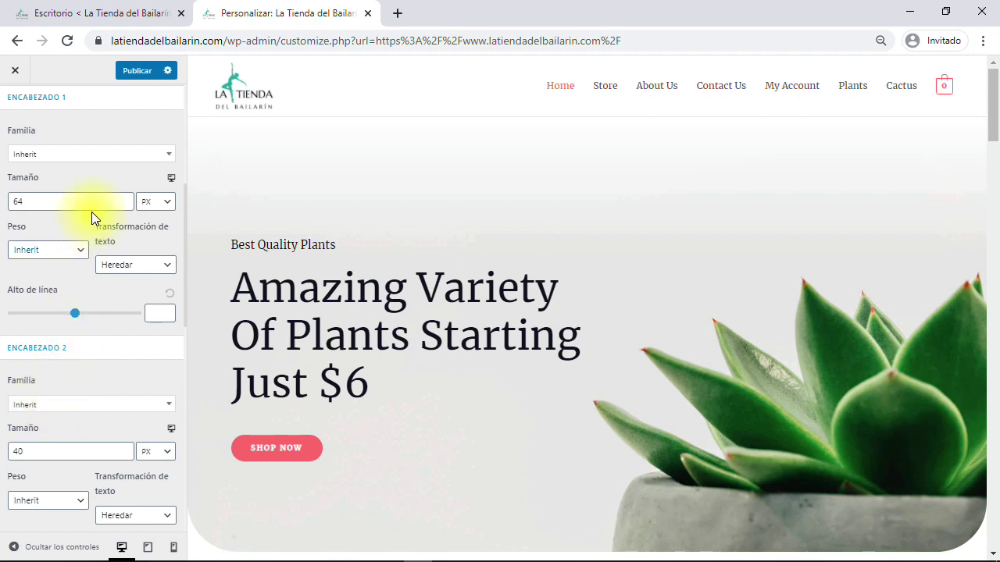
Publish the heading typography changes and return to the root Customizer menu
click(129, 72)
click(14, 103)
click(14, 103)
click(15, 103)
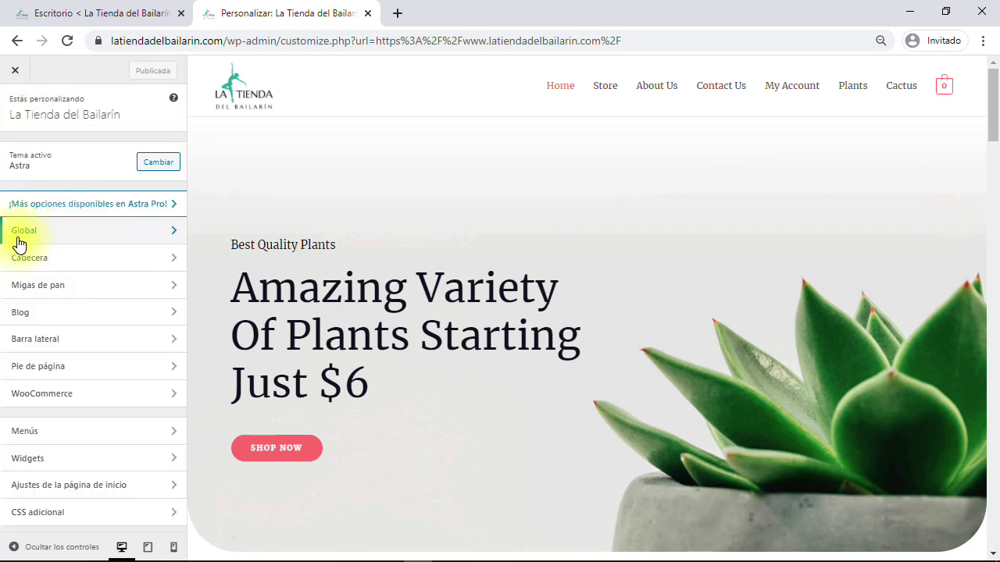
In Global > Colores de base, change Color del tema from #75c32c to teal #3eaca3
click(30, 233)
click(36, 181)
click(53, 161)
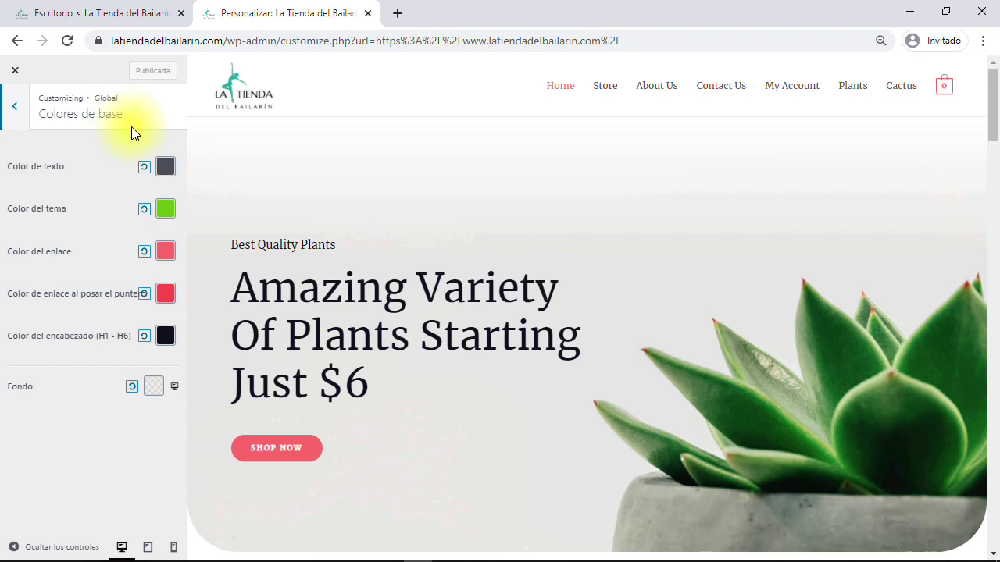
click(164, 211)
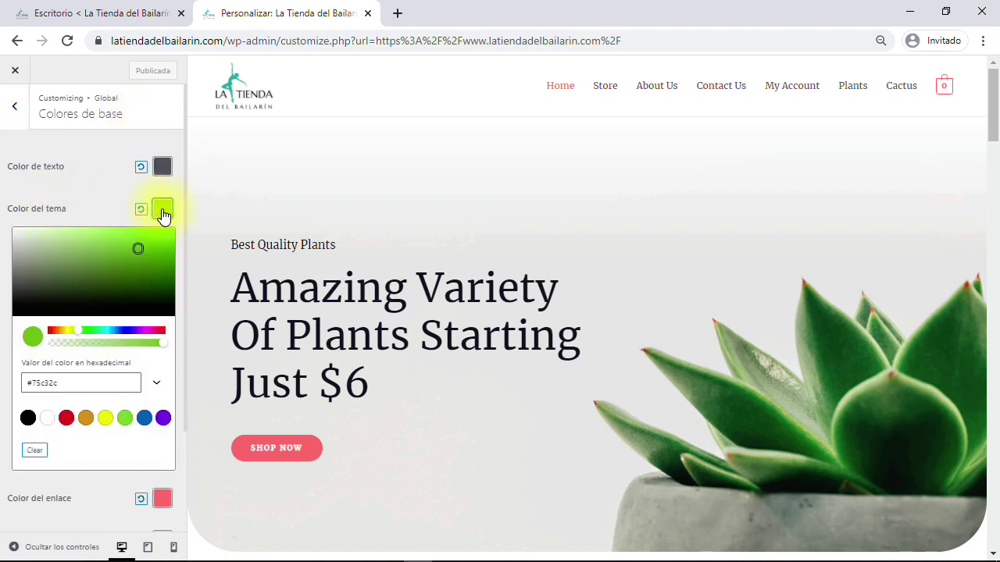
triple_click(71, 380)
text(#3eaca3)
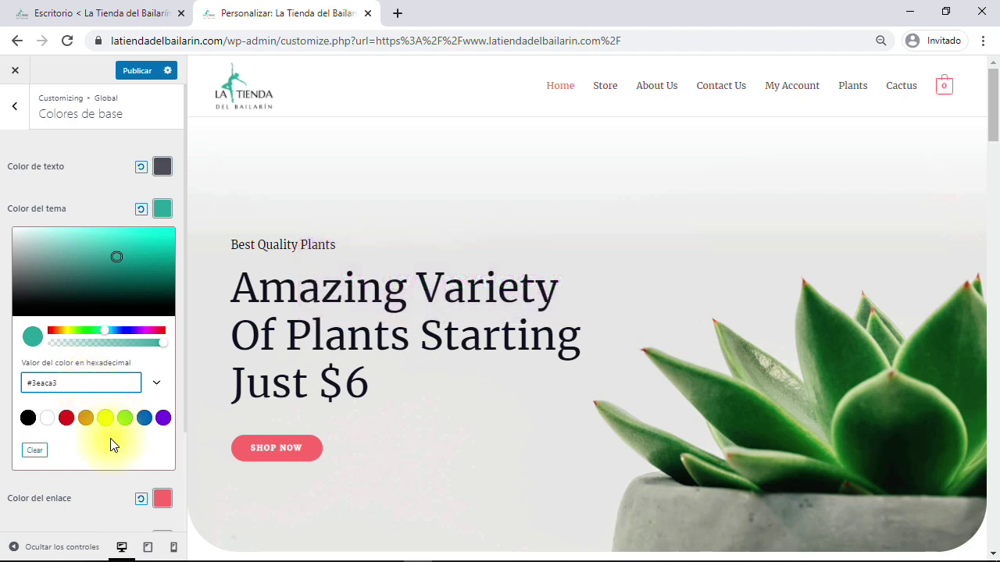
click(98, 492)
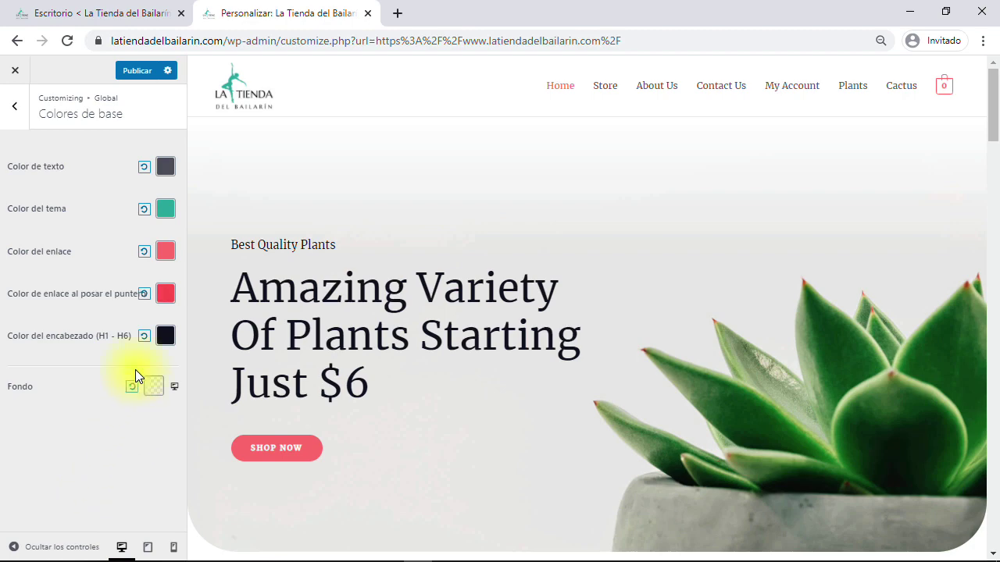
Change Color del enlace from #fc7978 to teal #3eaca3
click(166, 258)
drag(55, 419, 28, 420)
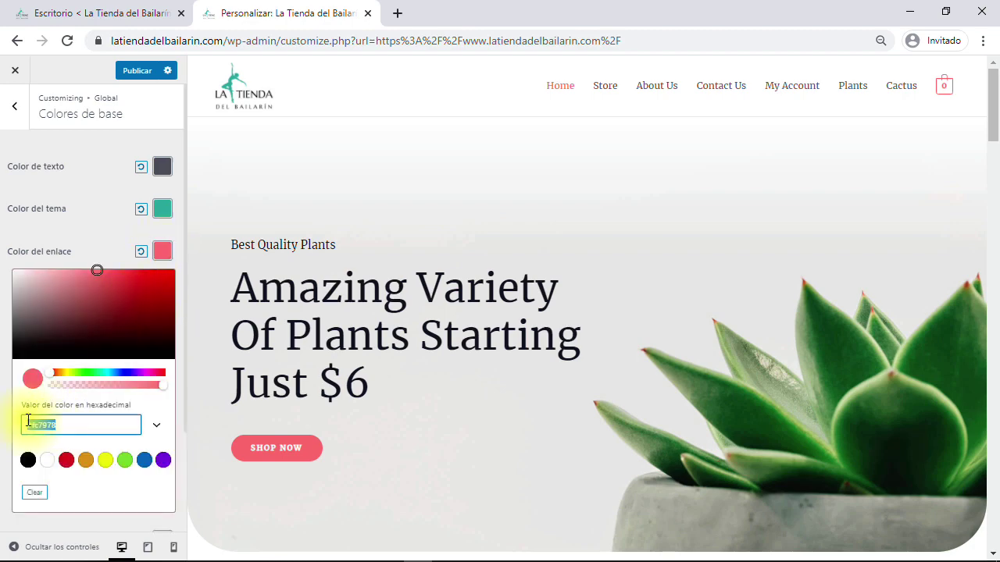
key(ctrl+v)
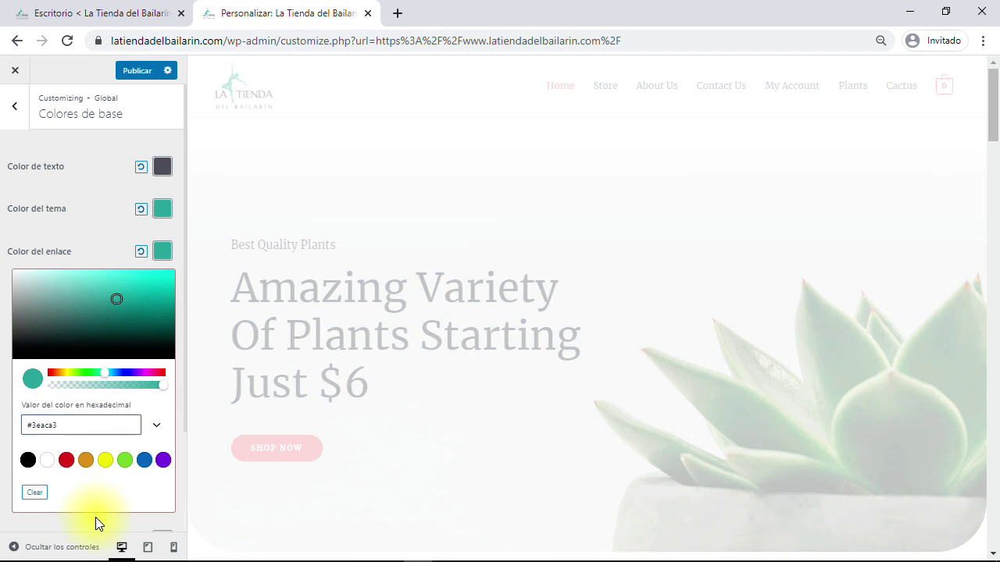
click(95, 517)
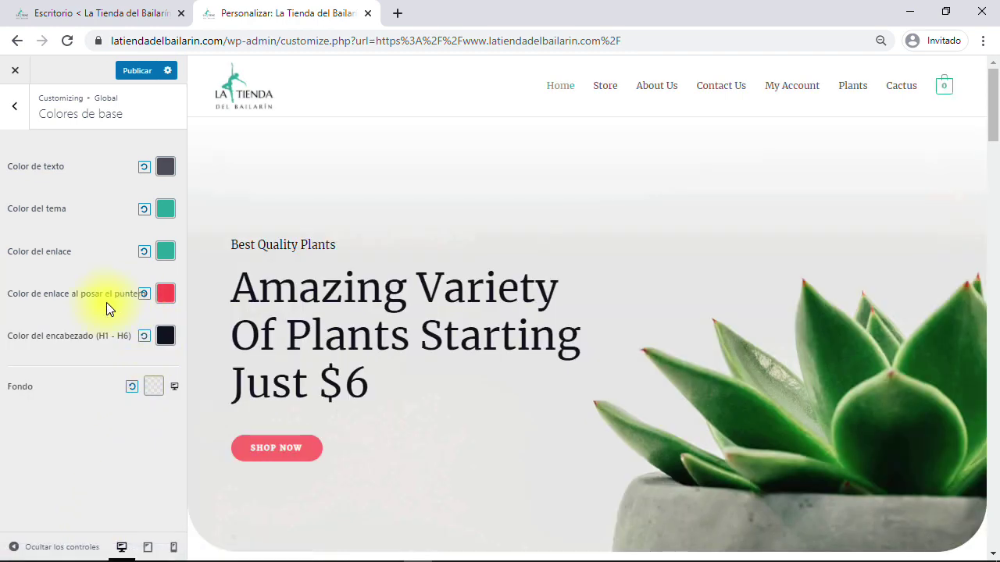
Set the link hover colour to teal #3eaca3
click(166, 295)
drag(78, 467, 31, 469)
text(#3eaca3)
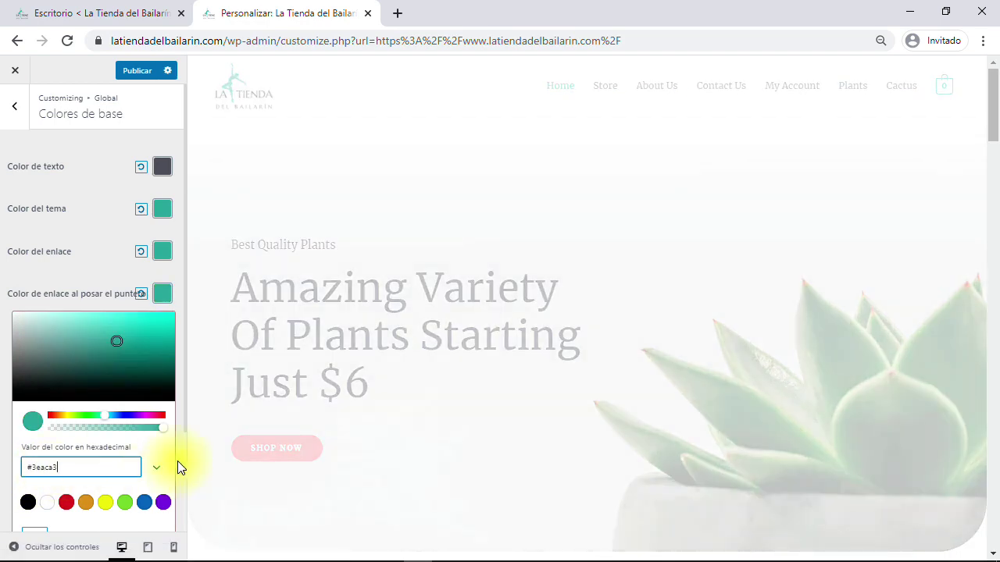
click(177, 461)
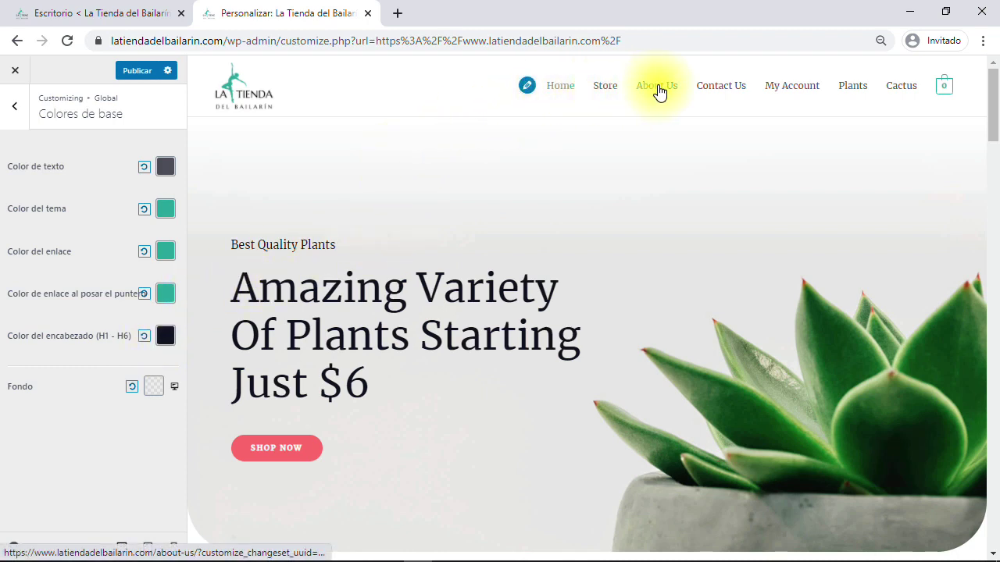
scroll(355, 371, down, 3)
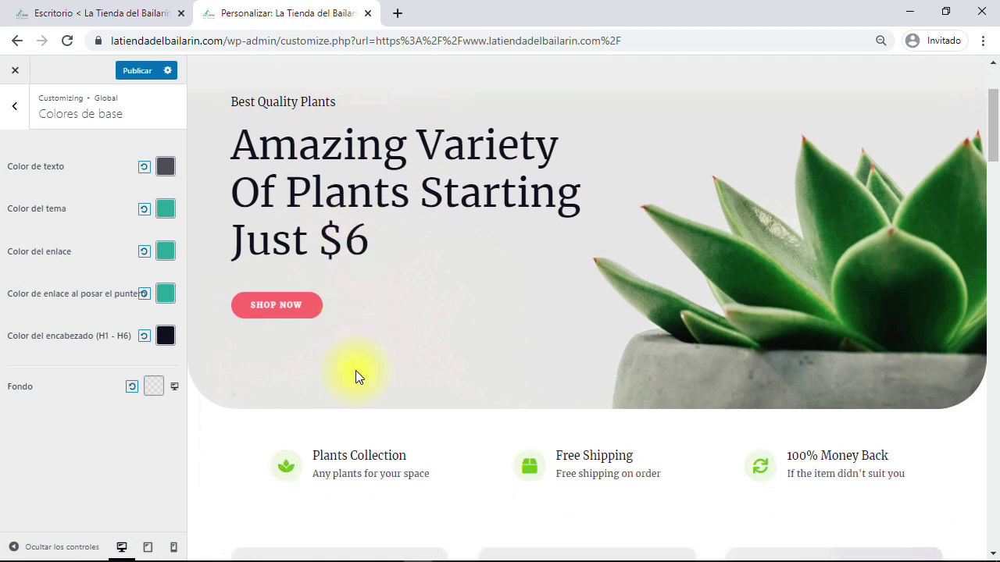
scroll(357, 370, down, 4)
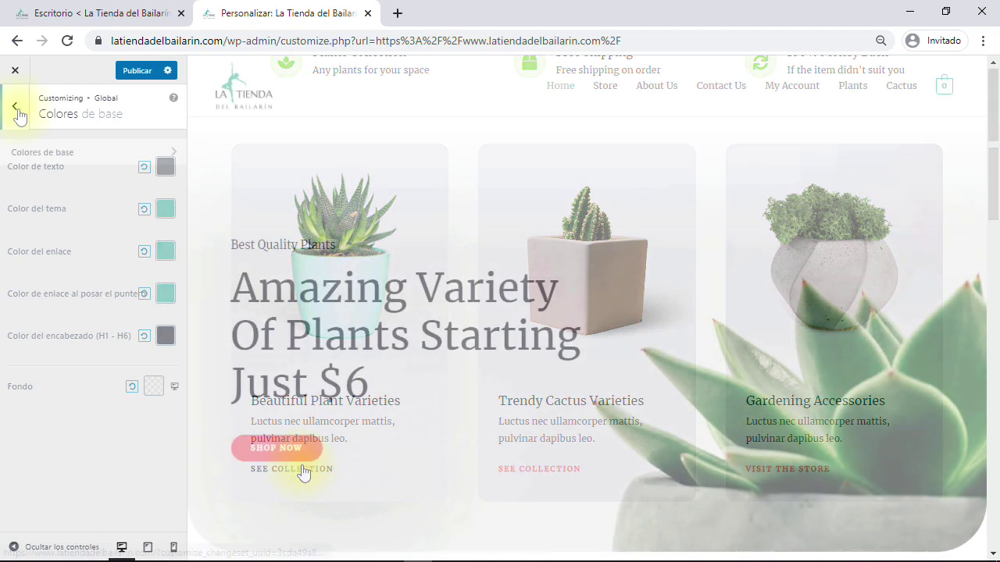
Keep the teal normal button background and change the hover background from #fc5f5f to #0089a8
click(14, 106)
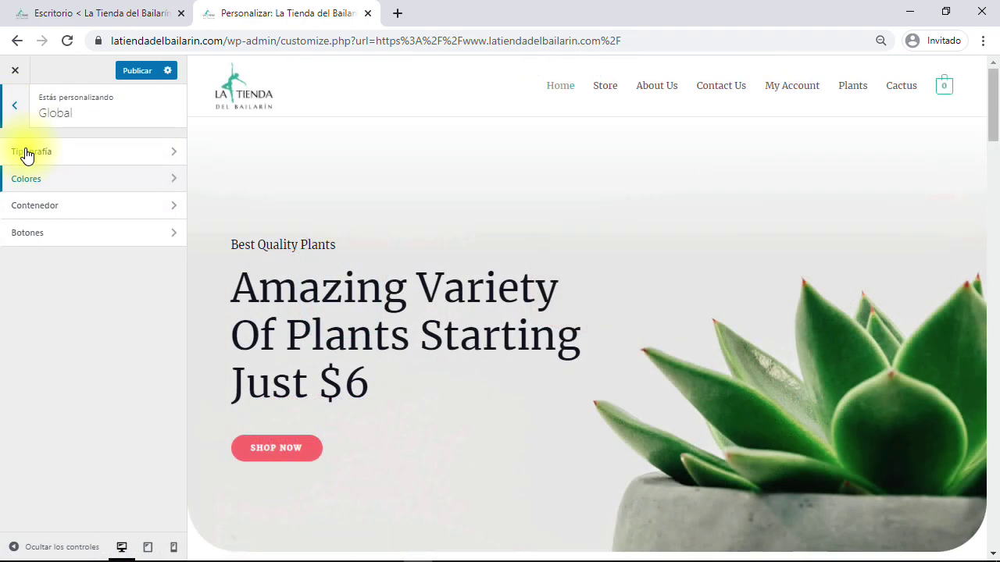
click(44, 242)
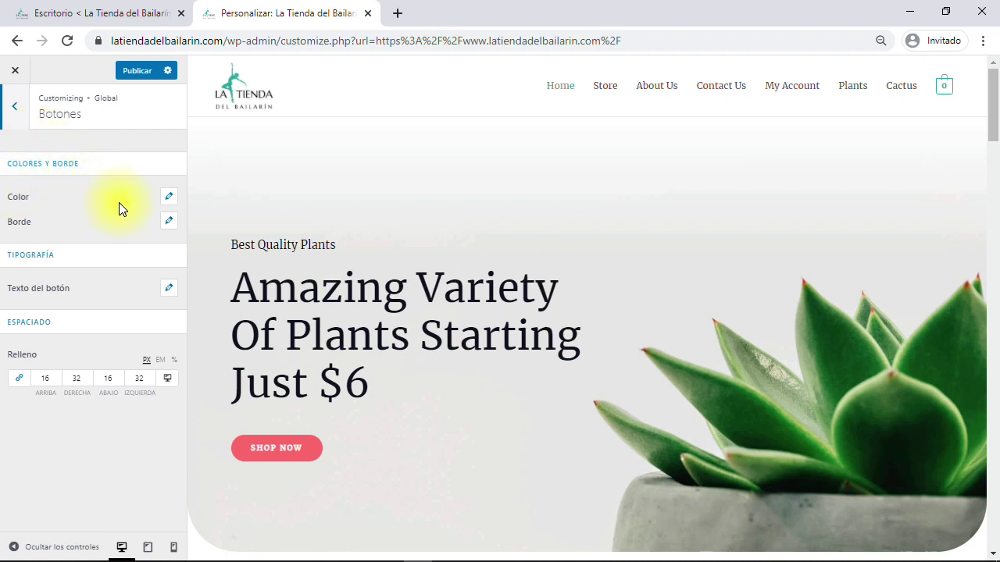
click(170, 199)
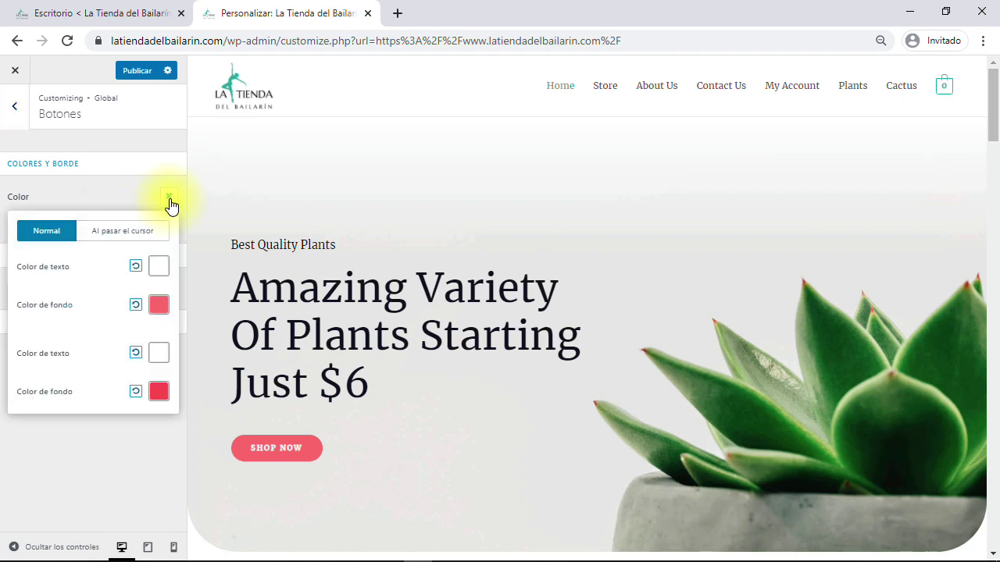
click(157, 306)
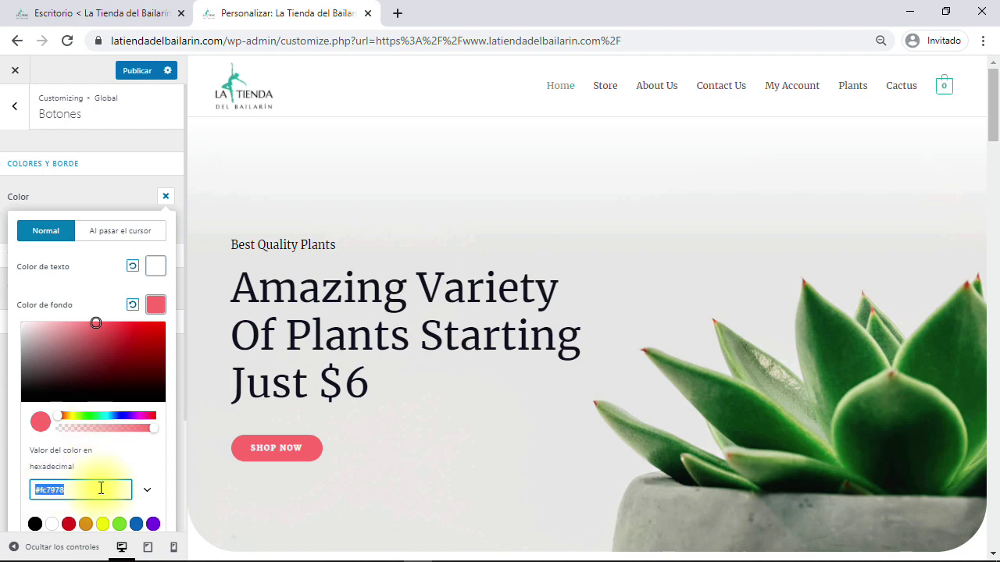
click(132, 304)
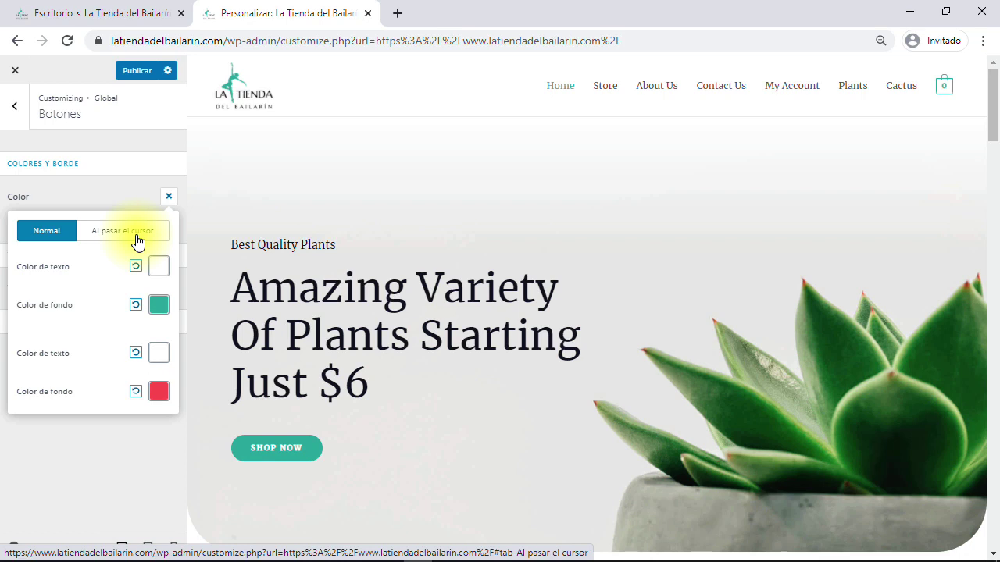
click(137, 236)
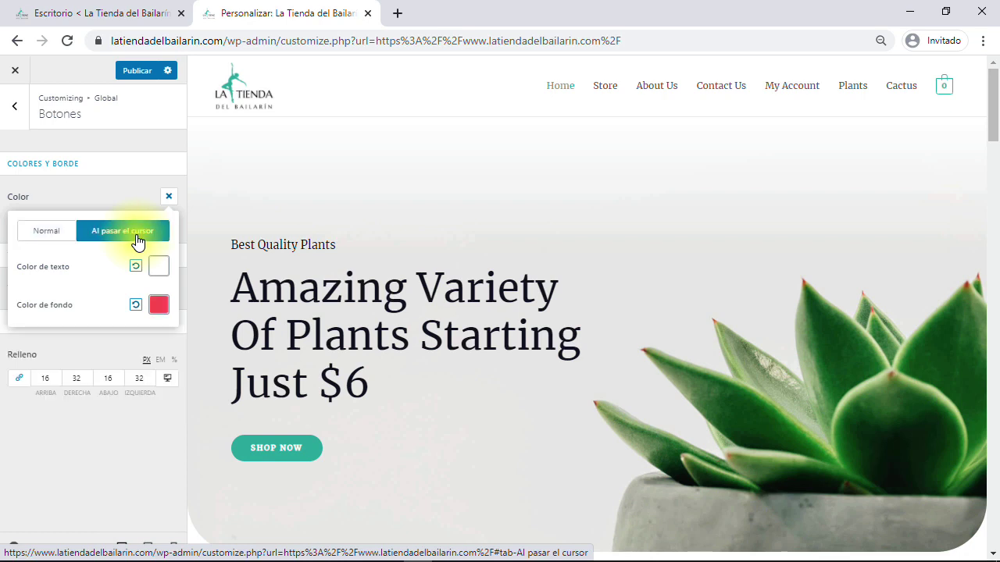
click(157, 306)
click(75, 491)
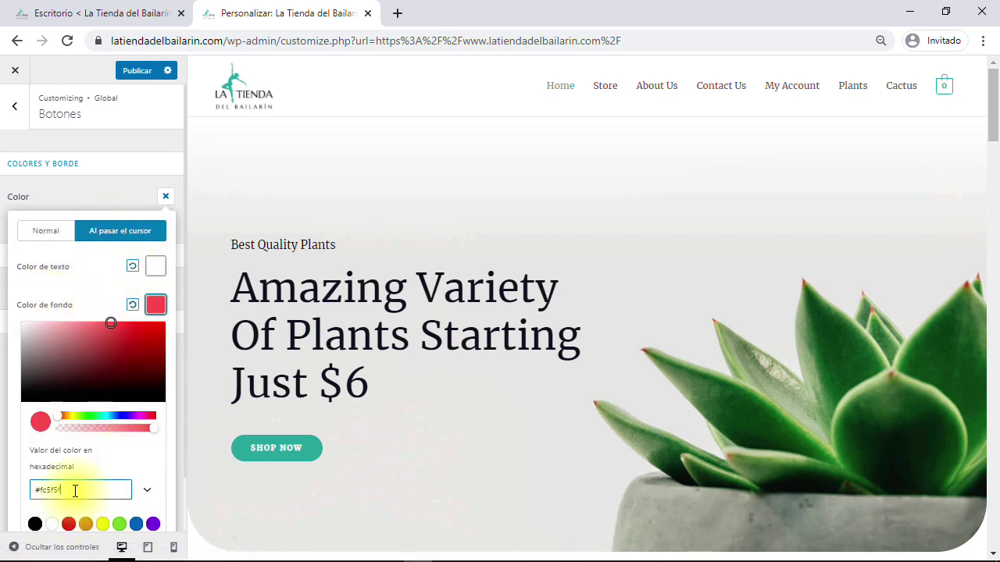
drag(75, 491, 22, 497)
text(#0089a8)
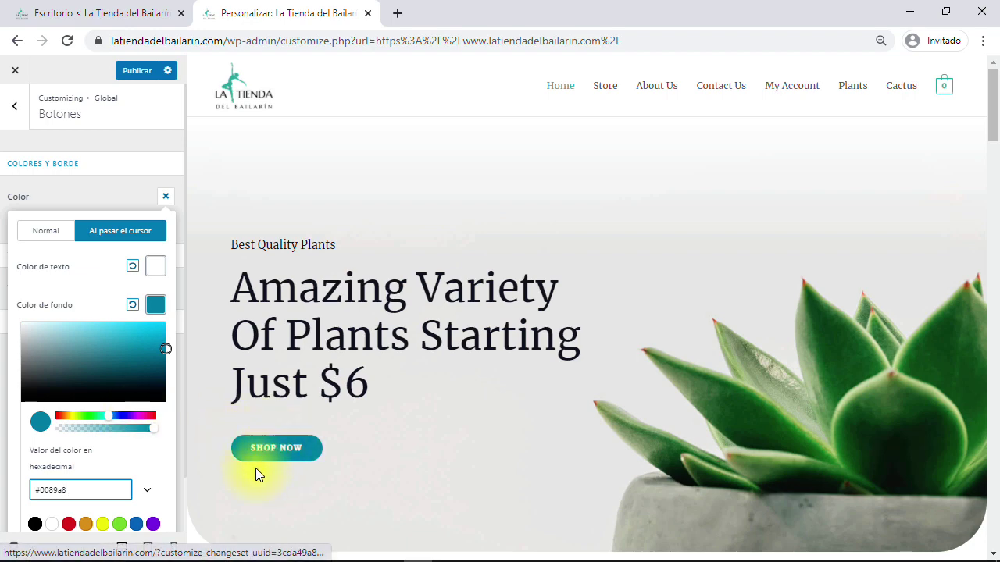
click(133, 188)
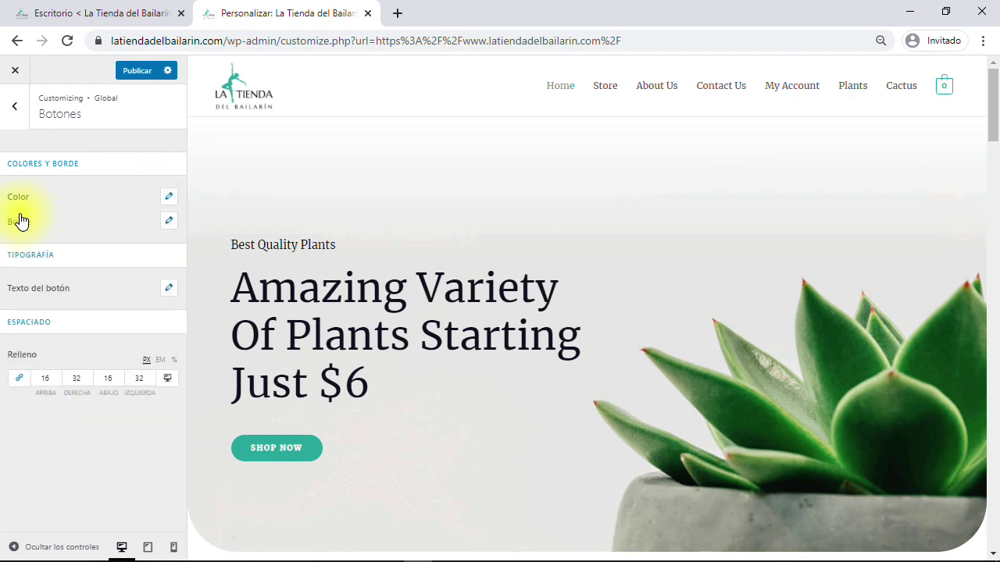
Reduce the button Radio de borde from 50 to 33
click(169, 221)
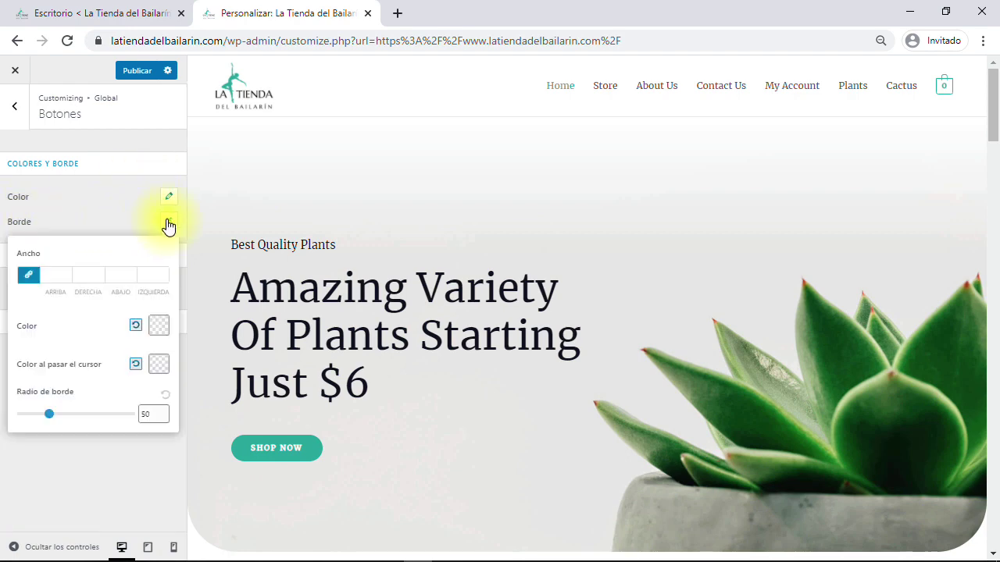
mouse_move(49, 414)
mouse_down()
mouse_move(16, 414)
mouse_move(49, 418)
mouse_up()
click(274, 470)
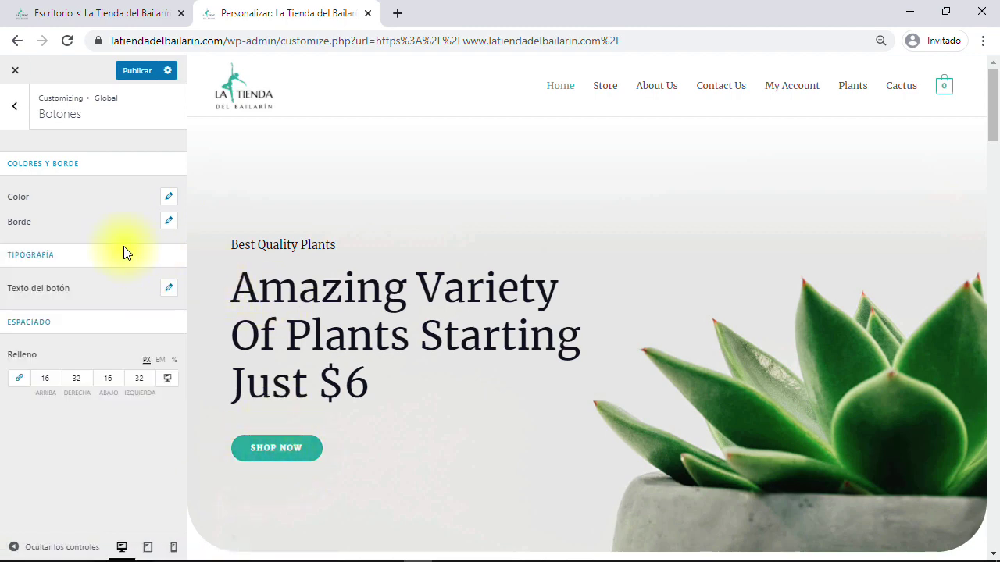
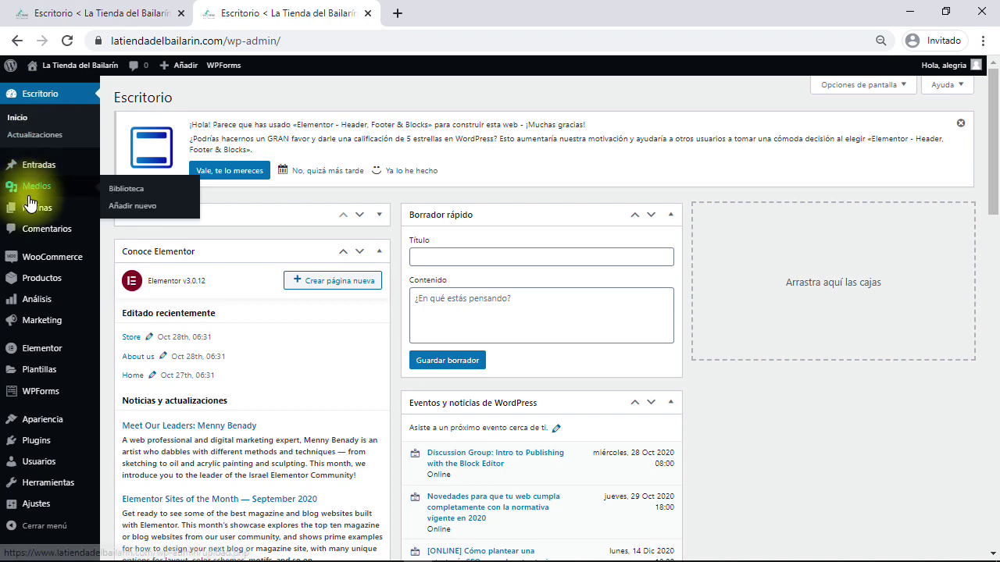
Retitle the About us page to 'Sobre nosotros' via Quick Edit
click(38, 211)
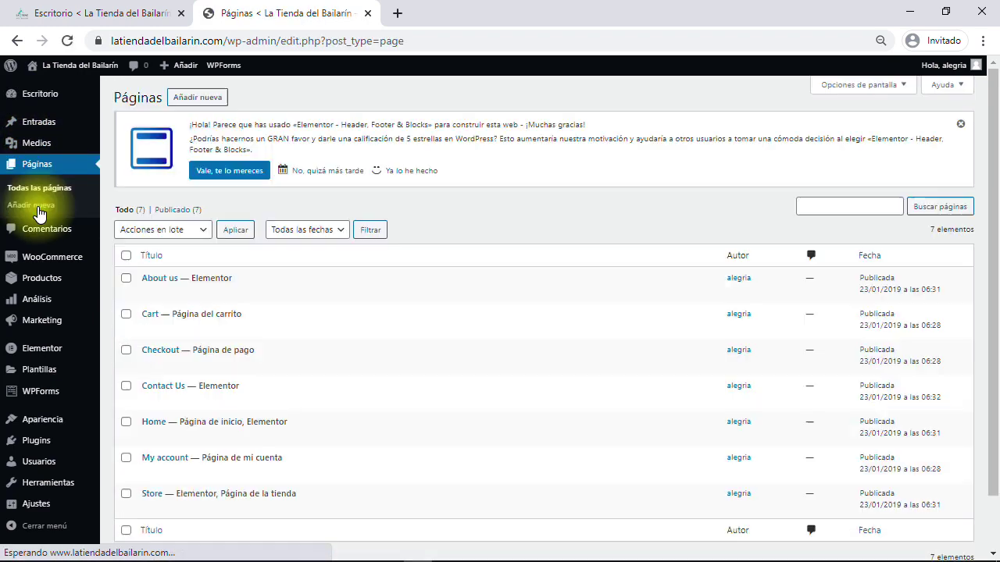
scroll(171, 270, down, 1)
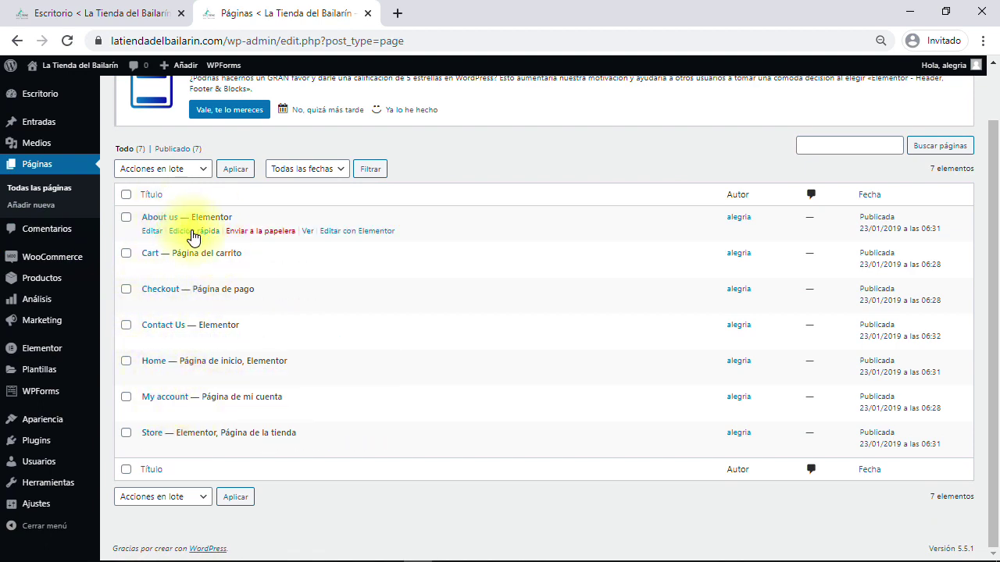
click(194, 231)
drag(205, 234, 143, 247)
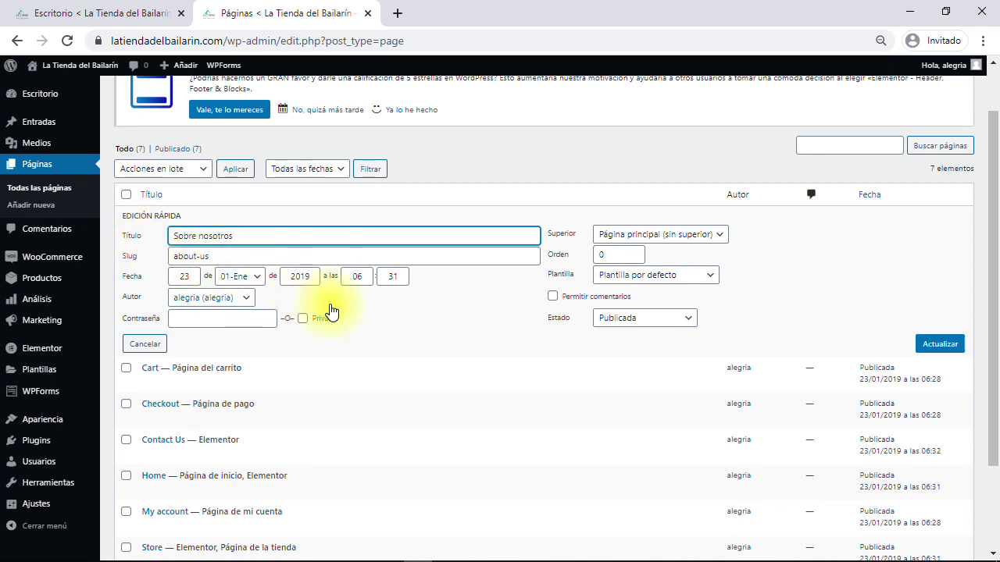
click(951, 346)
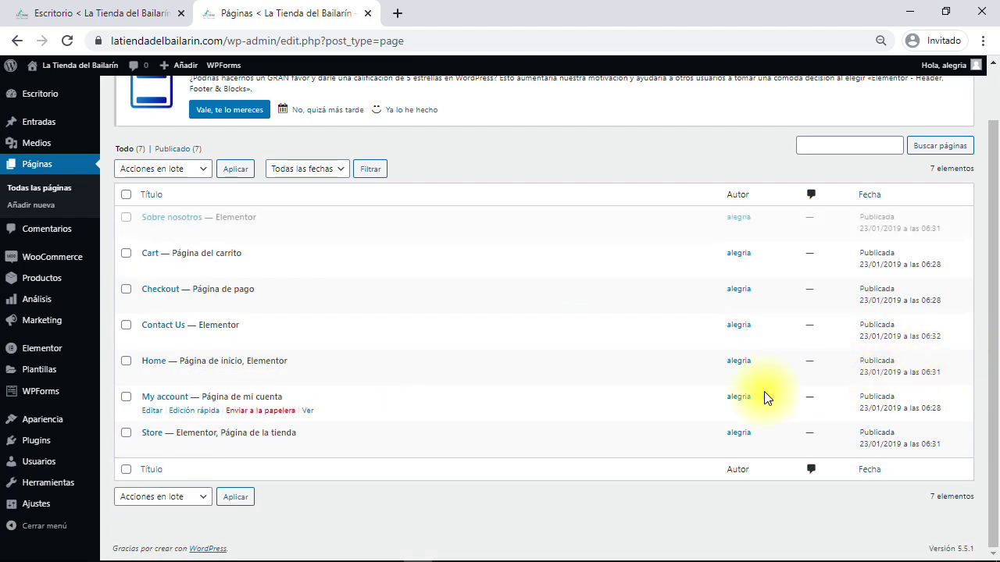
Rename Cart to 'Carrito', resave Checkout, and change Contact Us to 'Contacta'
click(195, 270)
text(Carrito)
click(940, 379)
click(194, 301)
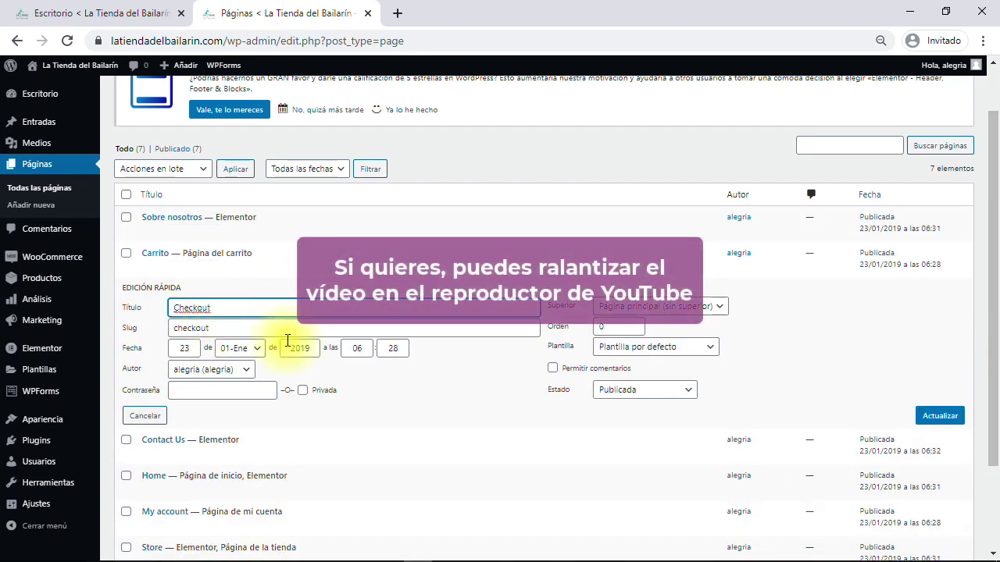
click(937, 415)
click(189, 348)
key(BackSpace)
key(BackSpace)
key(BackSpace)
text(a)
click(937, 415)
Rename My account to 'Mi cuenta' and Store to 'Tienda'
click(194, 410)
text(Mi cuenta)
key(Return)
click(194, 446)
key(ctrl+a)
text(Tienda)
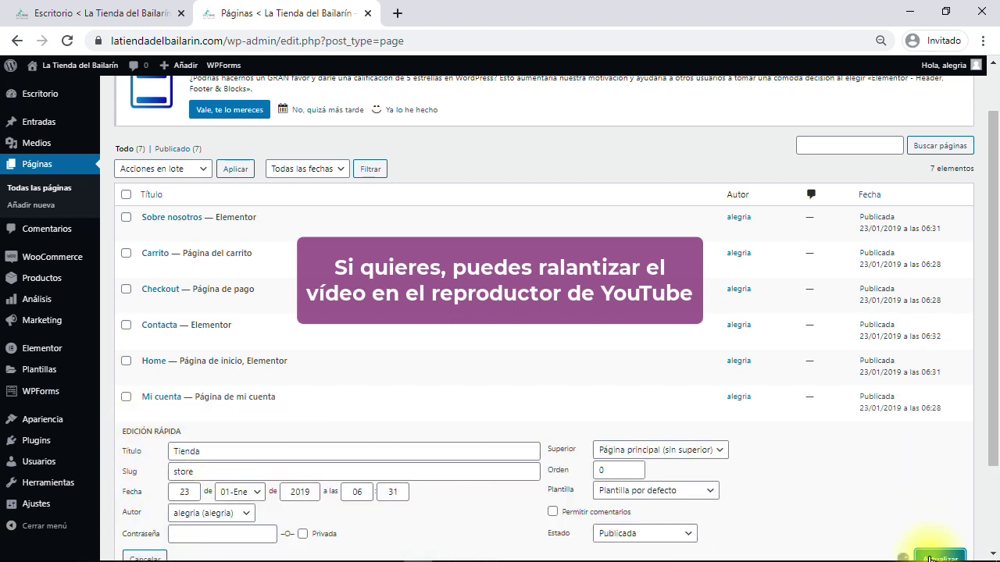
key(Return)
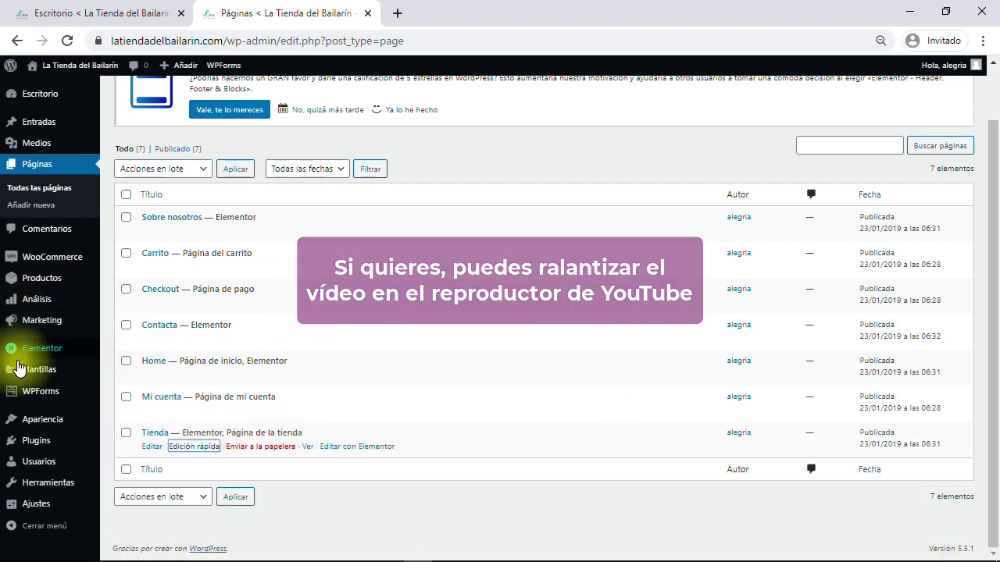
Remove the Home, Plants and Cactus items from the main menu
mouse_move(31, 426)
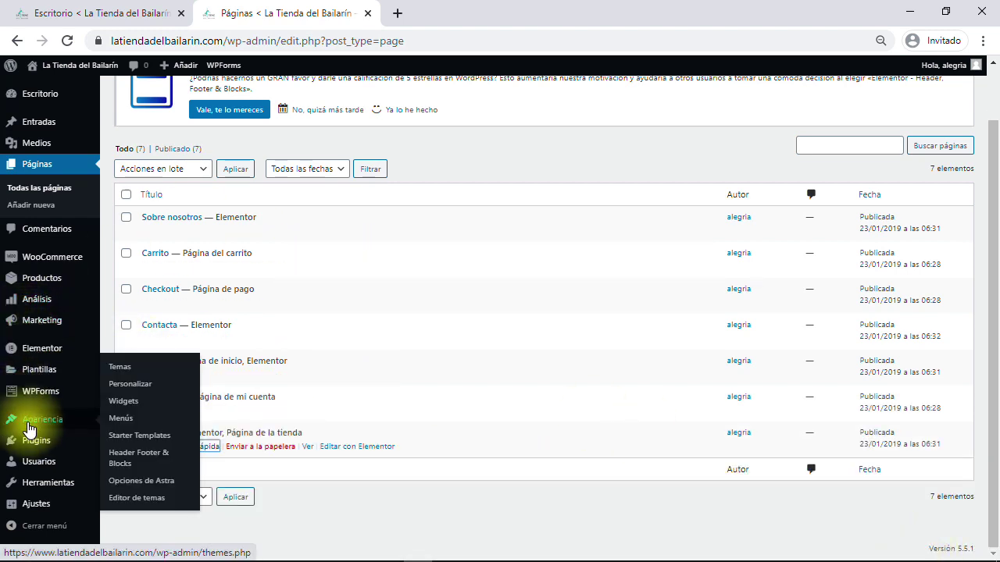
click(119, 419)
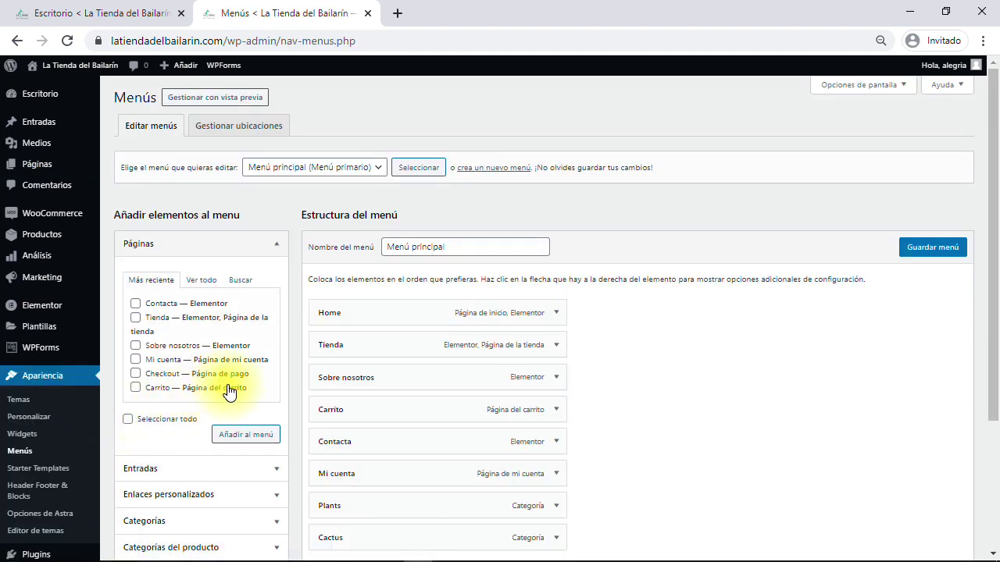
scroll(230, 393, down, 1)
scroll(230, 393, down, 1)
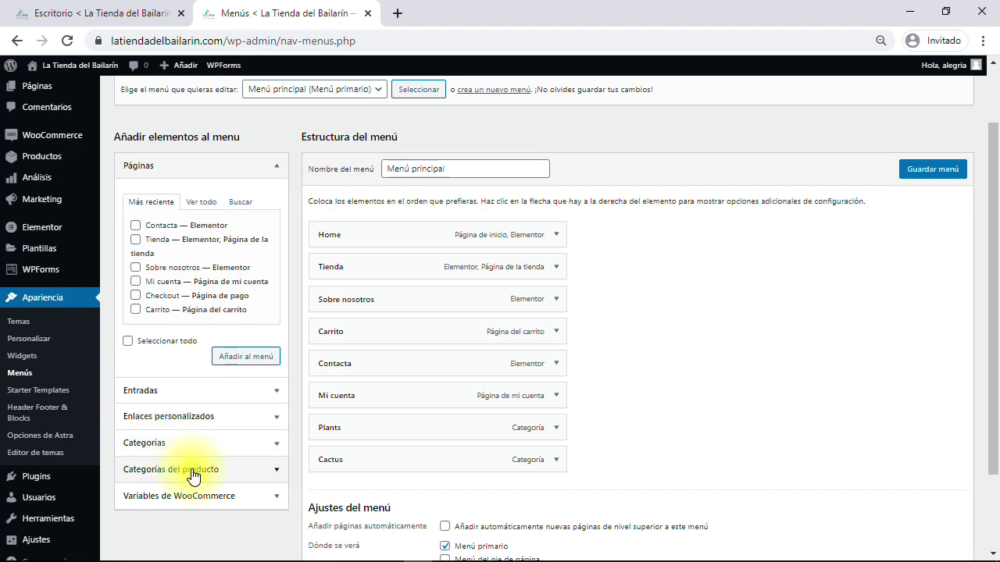
click(553, 239)
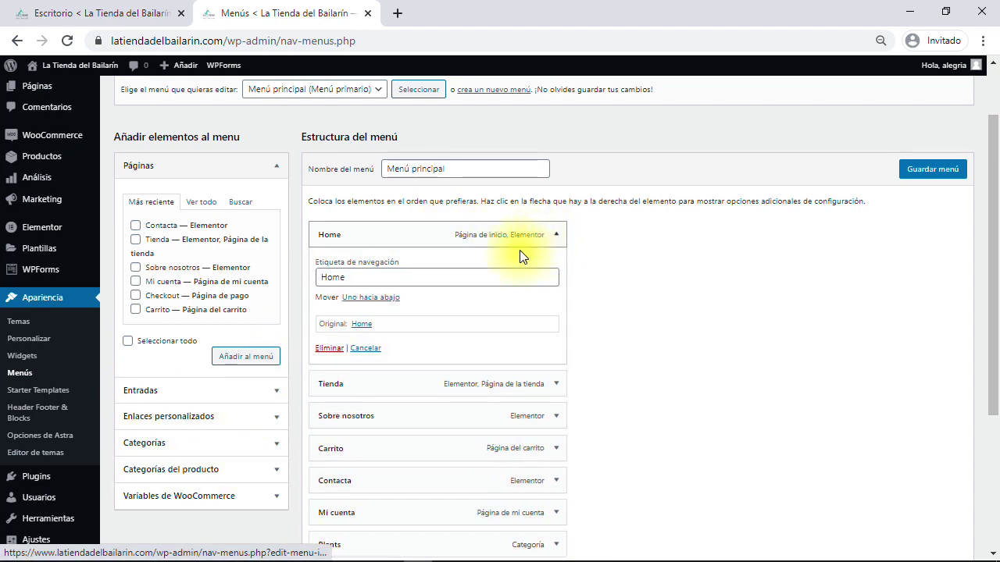
click(326, 348)
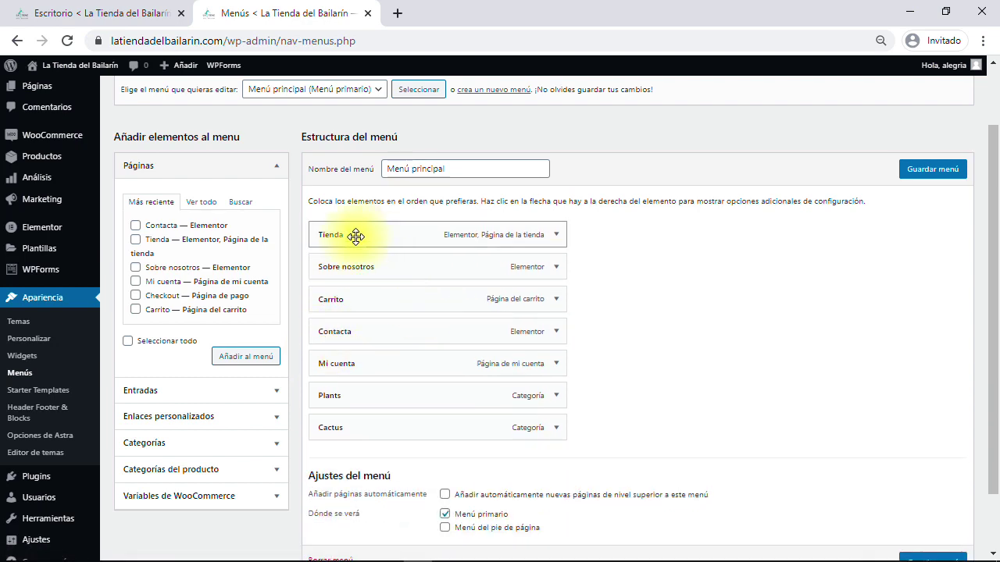
click(554, 397)
click(326, 521)
click(556, 396)
click(325, 518)
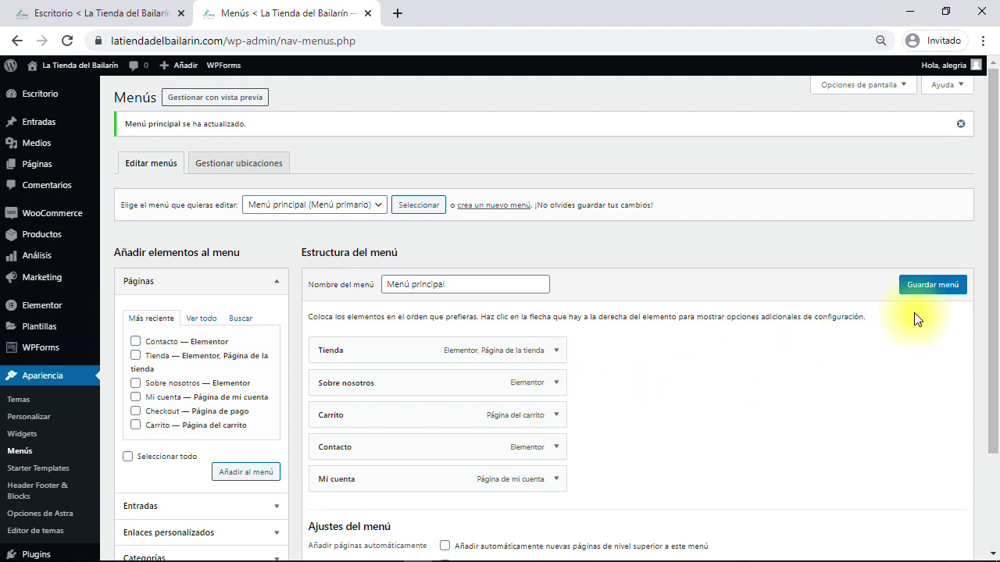
Save the main menu and view the public site
click(936, 286)
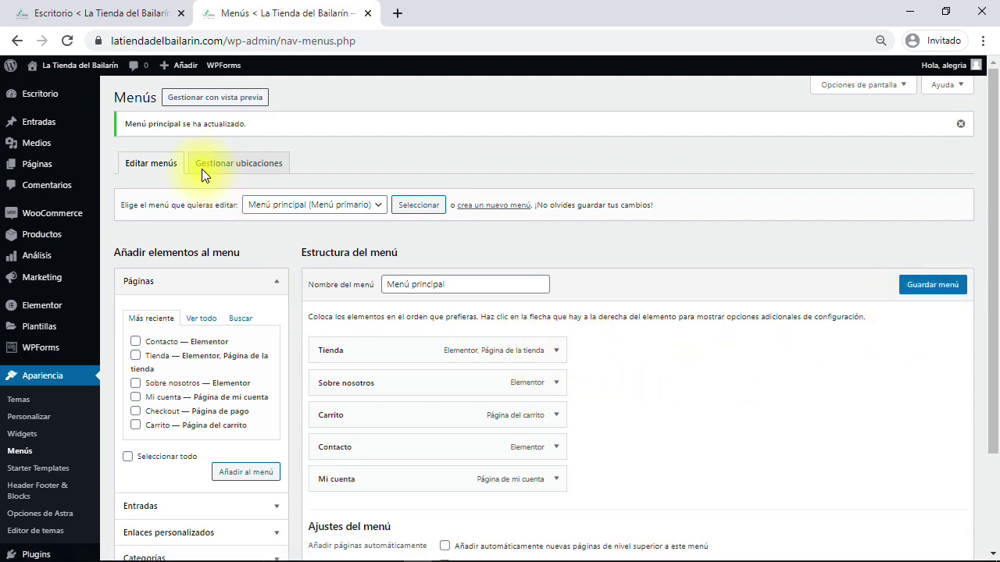
mouse_move(94, 69)
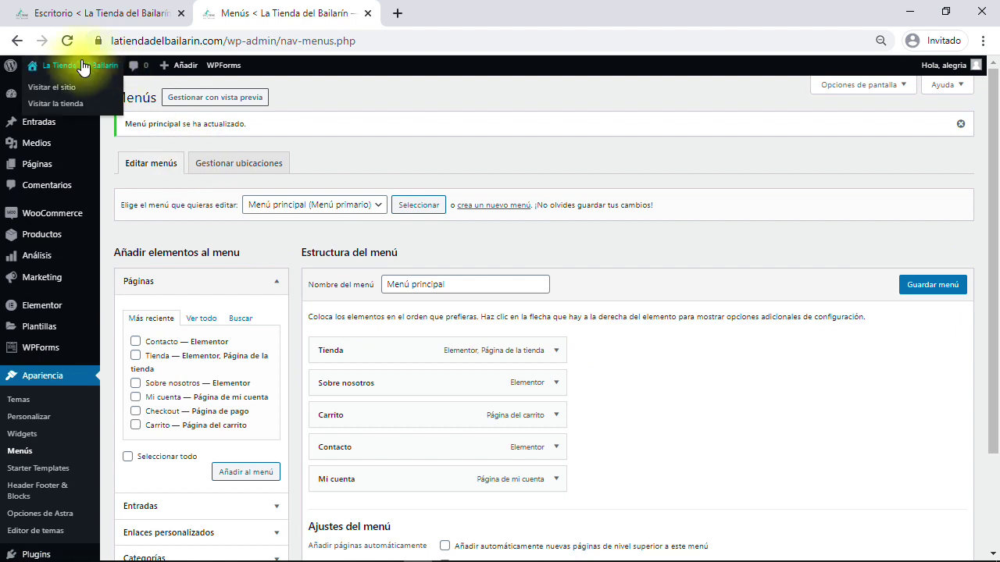
click(54, 88)
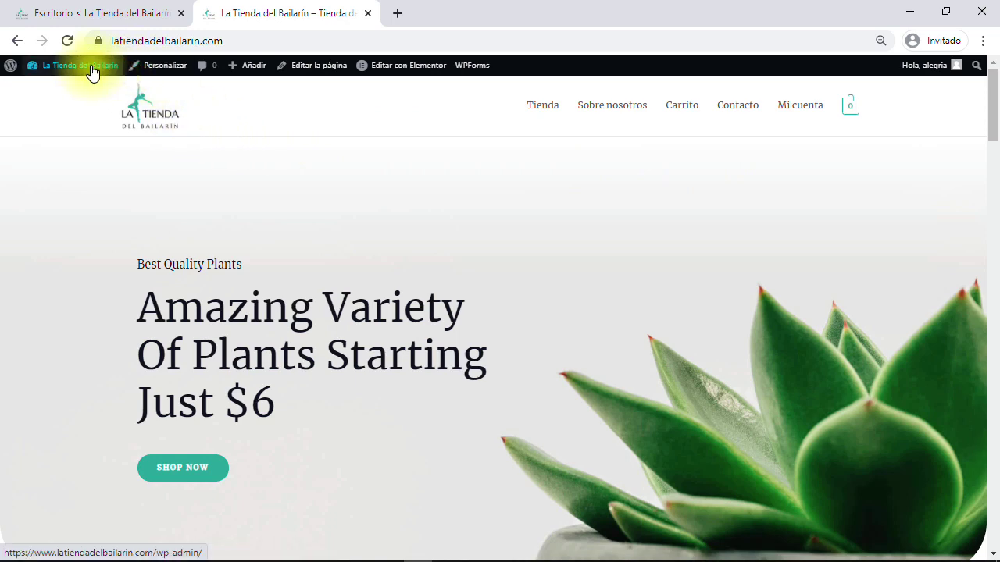
Create and publish a new page titled 'Blog'
mouse_move(49, 70)
click(44, 95)
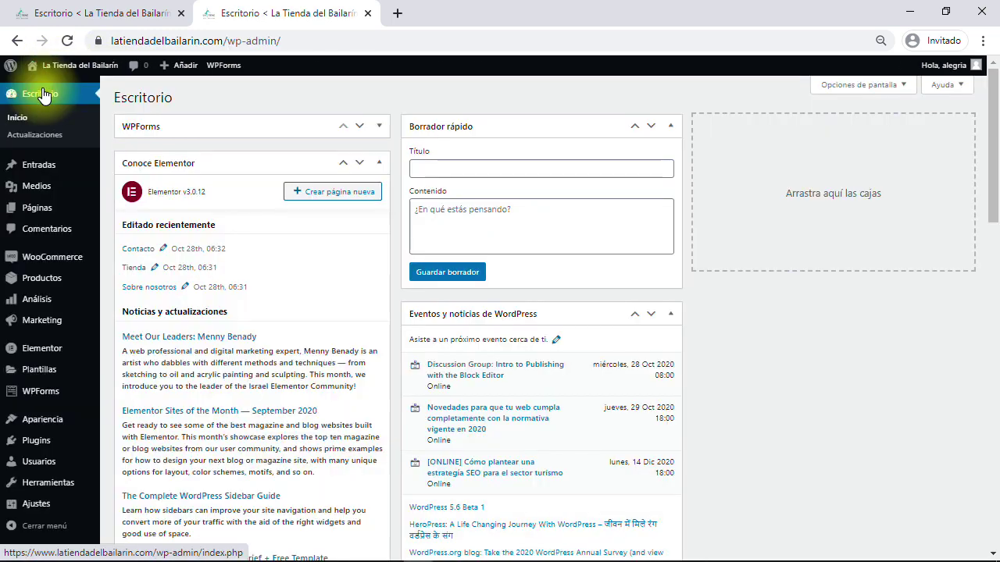
mouse_move(35, 215)
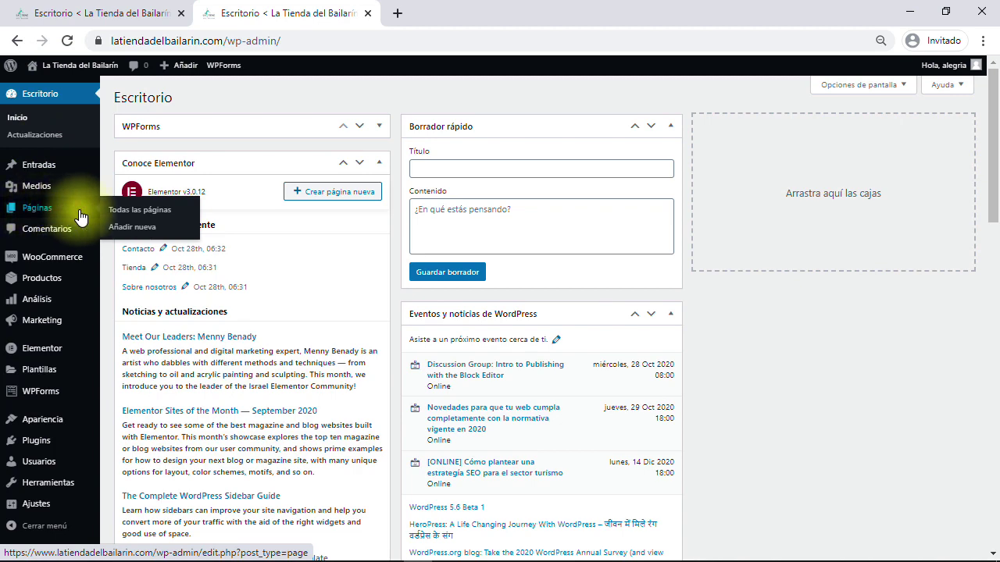
click(129, 211)
click(225, 100)
text(Blog)
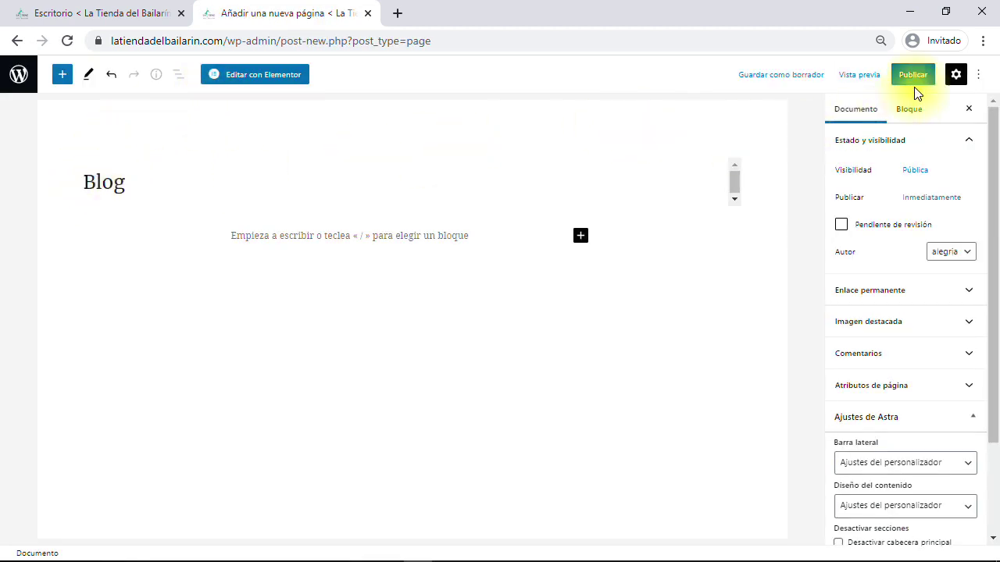
click(913, 74)
click(21, 78)
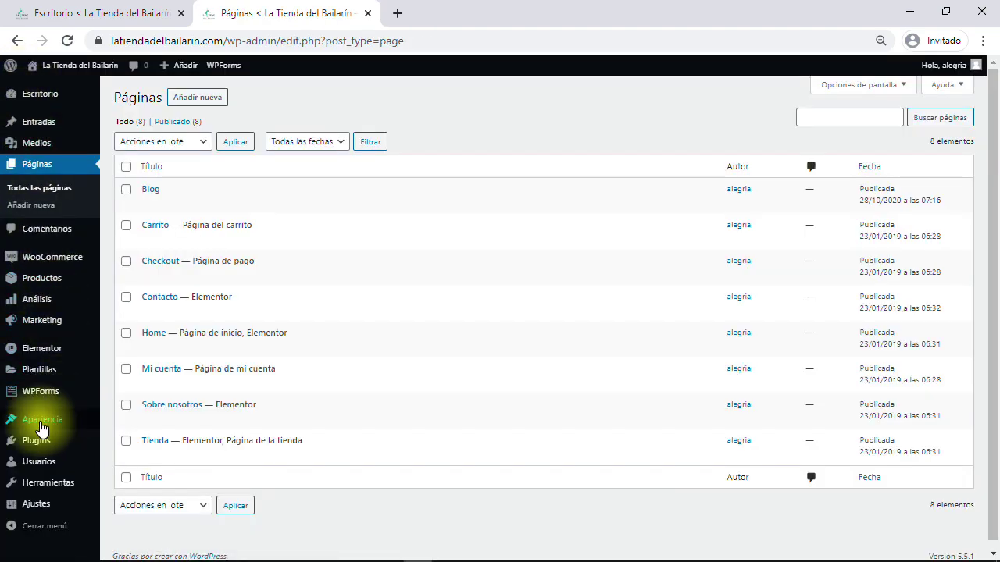
Add Blog to the main menu after Sobre nosotros, save, and view the site
mouse_move(47, 423)
click(112, 428)
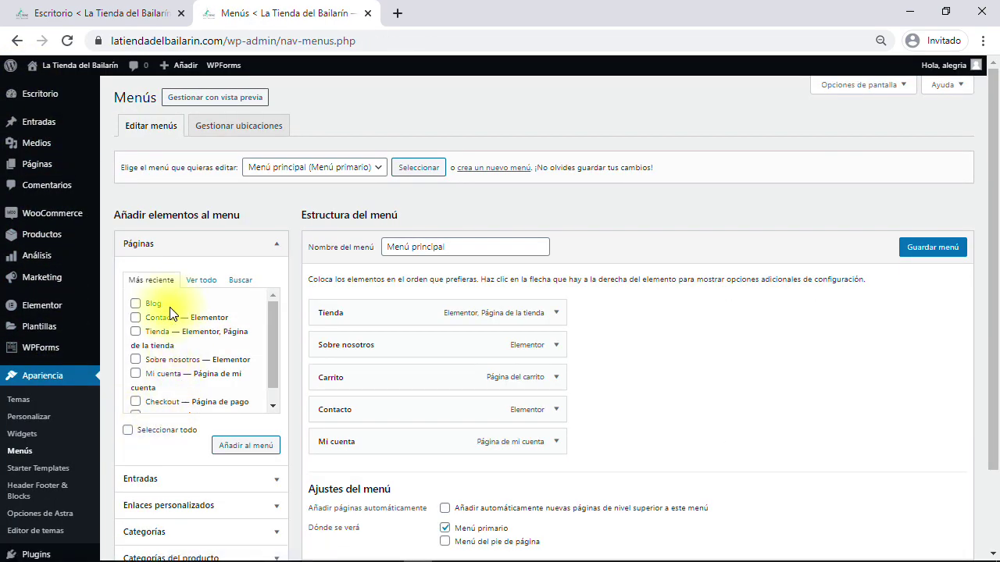
click(136, 304)
click(245, 445)
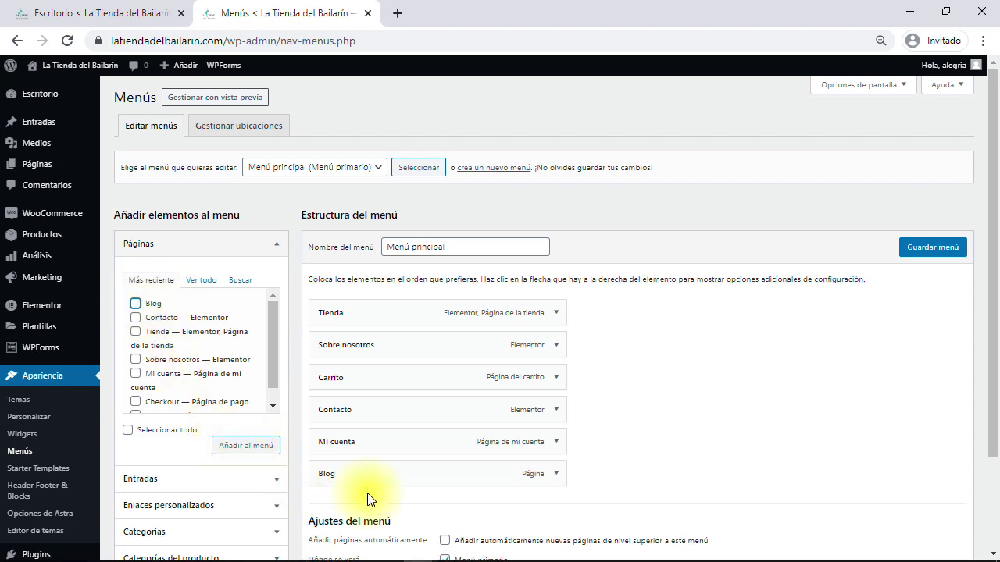
drag(357, 477, 361, 381)
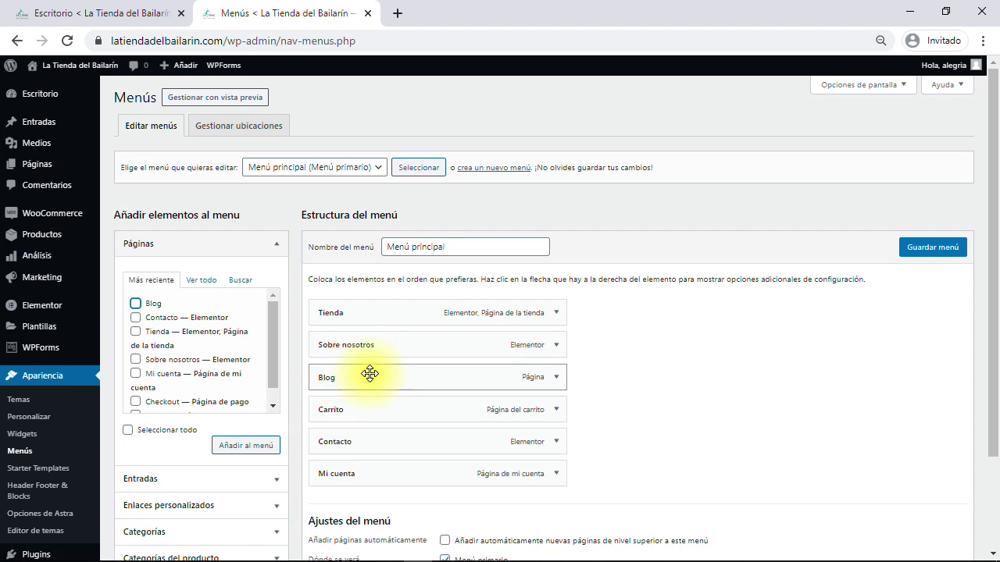
click(933, 247)
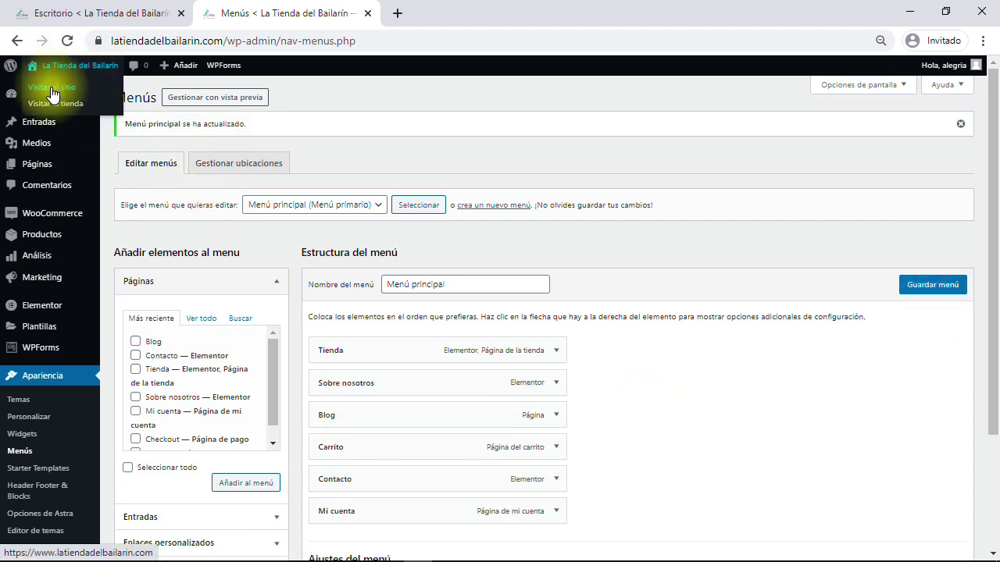
click(52, 91)
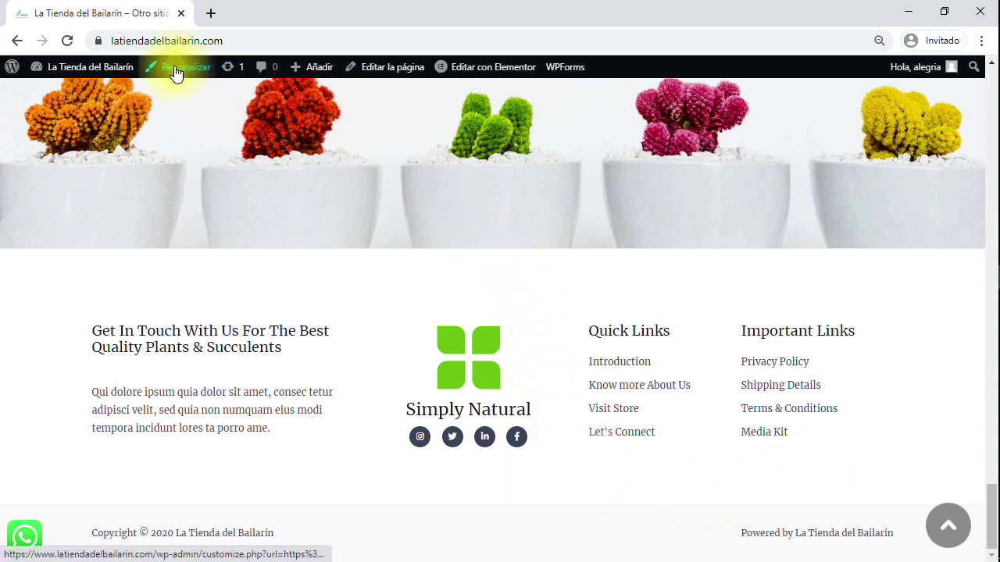
Open the Site Footer template in Elementor from the admin bar
mouse_move(467, 74)
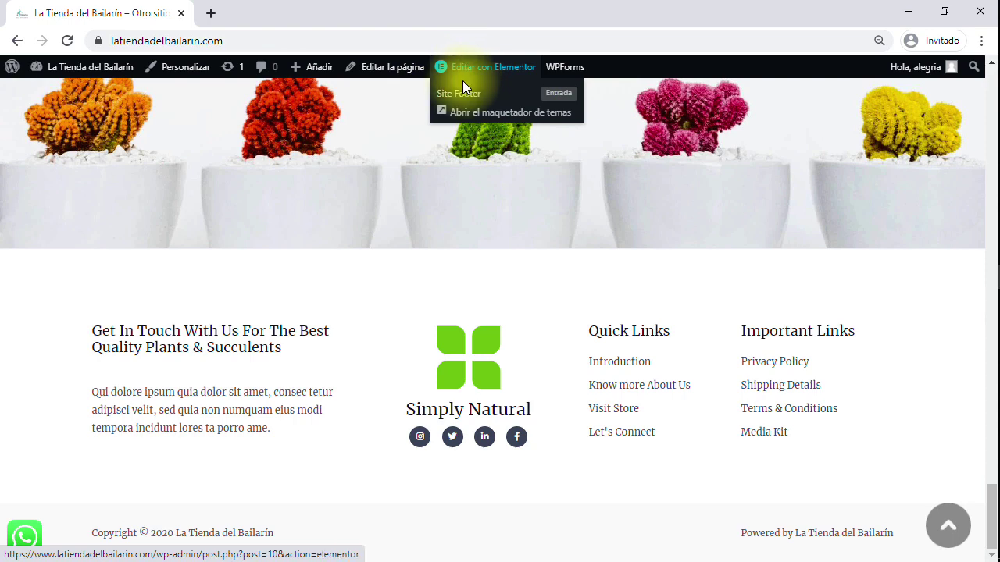
click(458, 94)
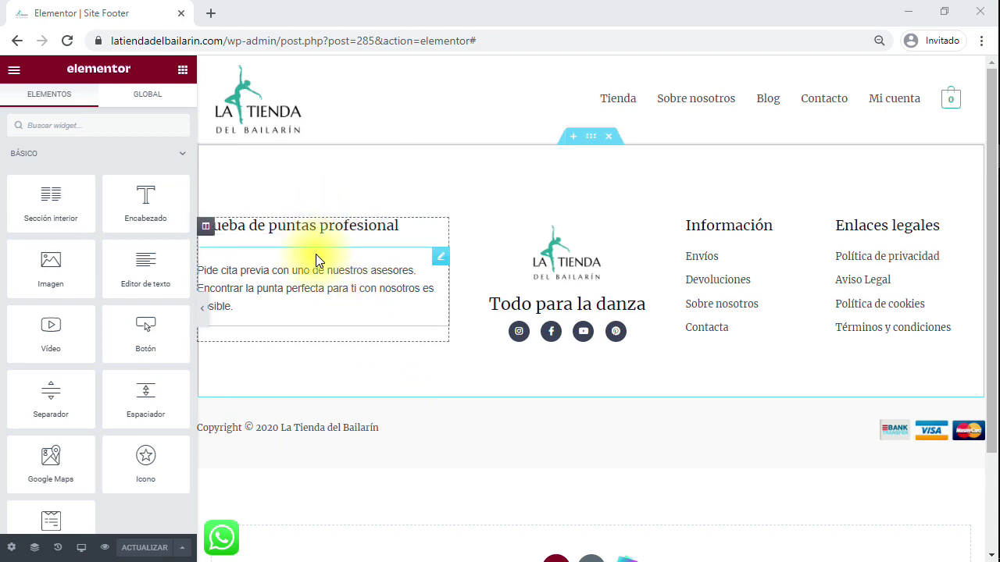
Trim the 'Prueba de puntas profesional' heading and re-insert the logo from the Media Library
click(402, 226)
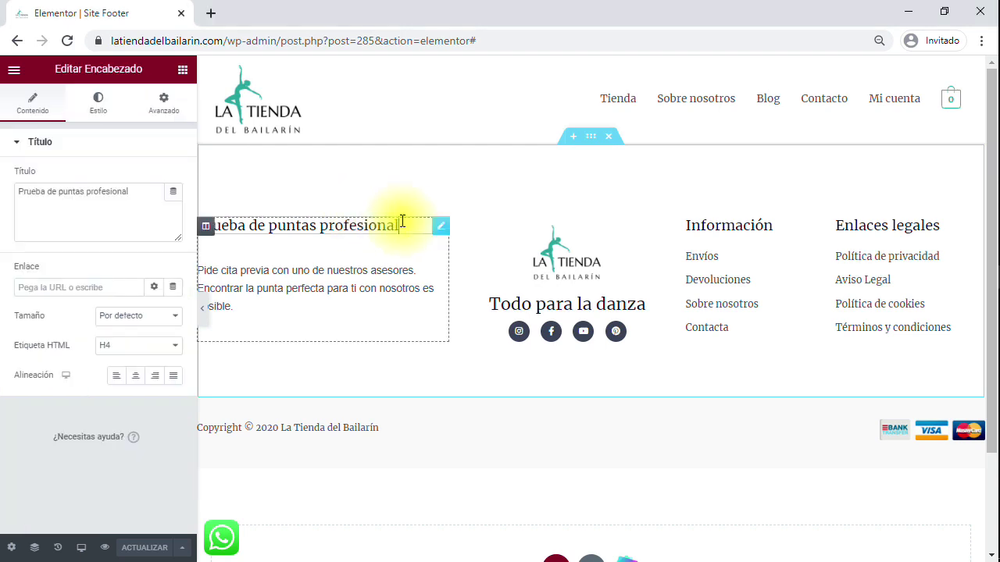
click(131, 193)
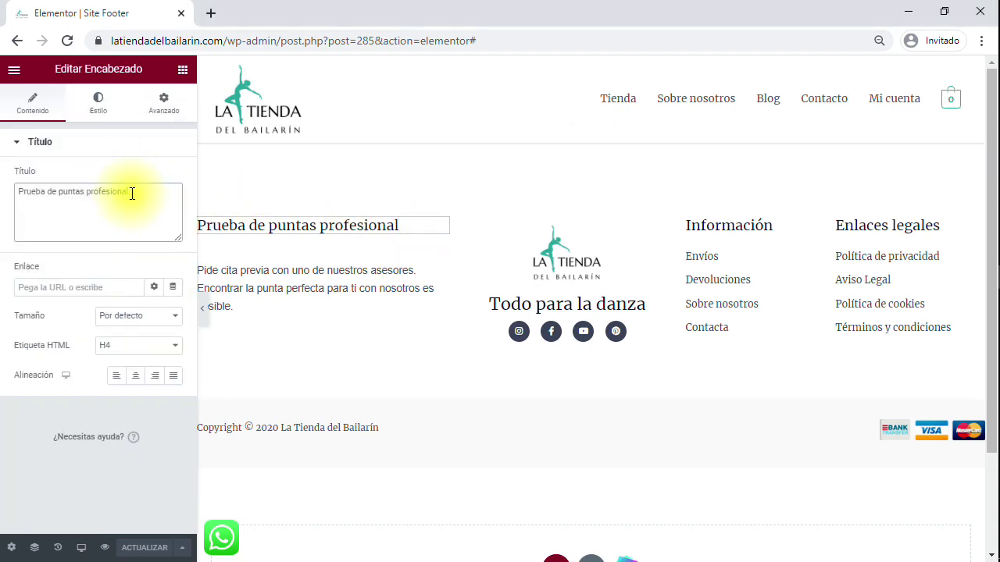
key(BackSpace)
key(BackSpace)
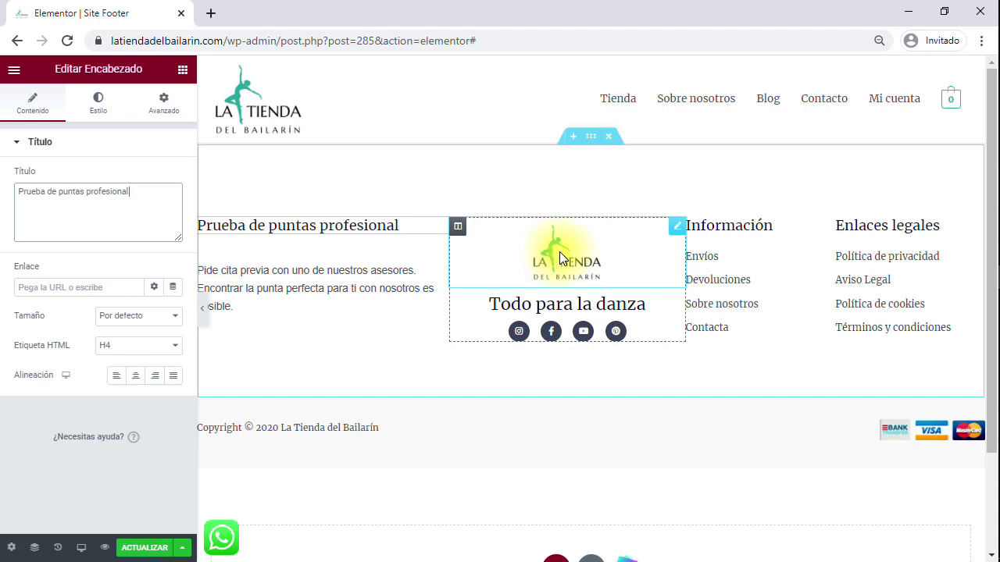
click(673, 228)
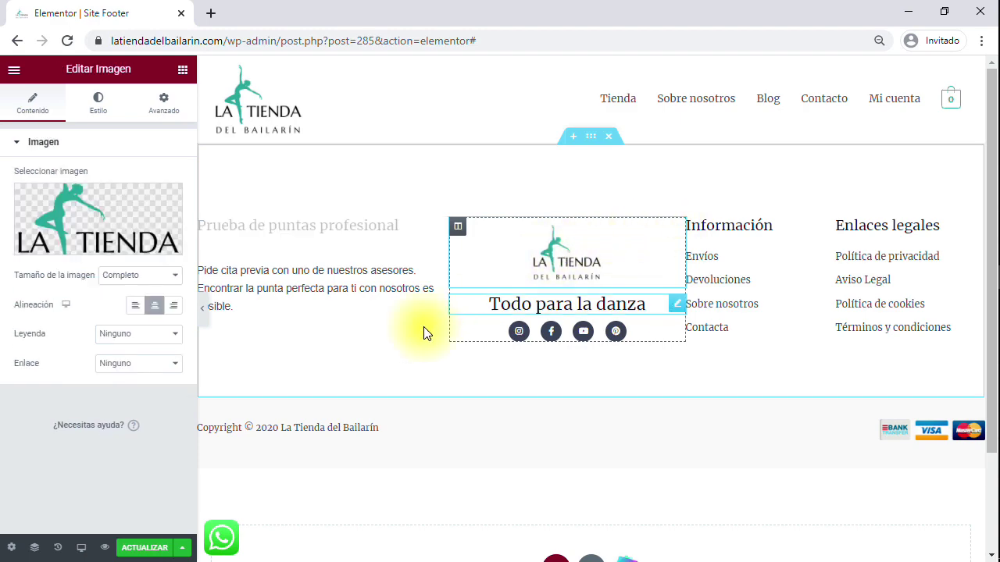
click(49, 257)
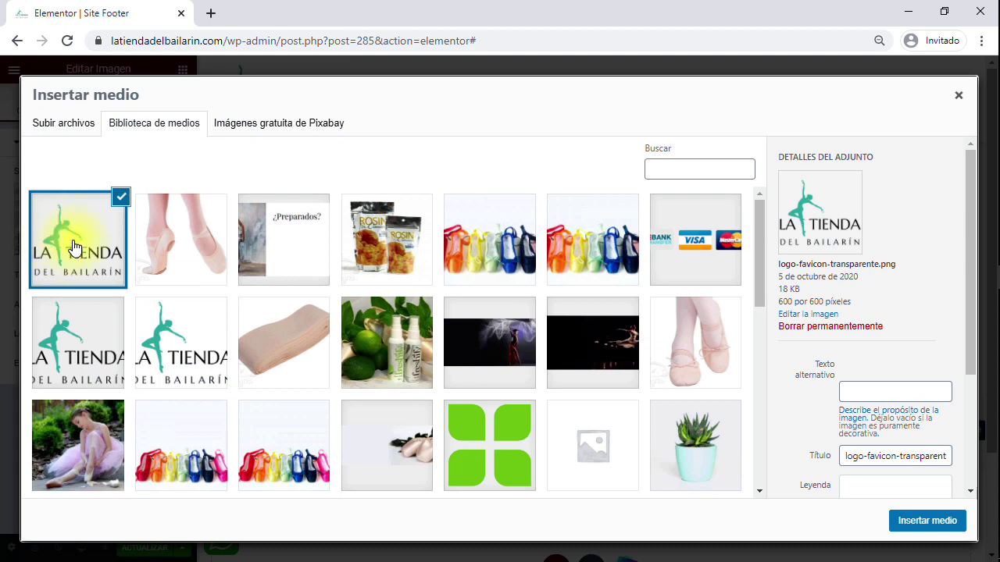
click(930, 521)
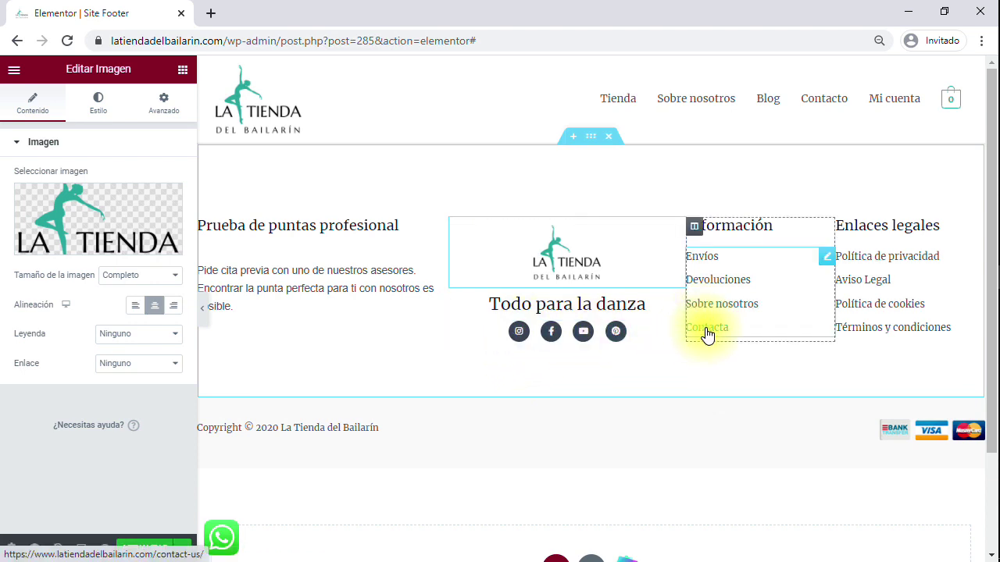
Review the Instagram social icon's link and save the Site Footer
click(520, 335)
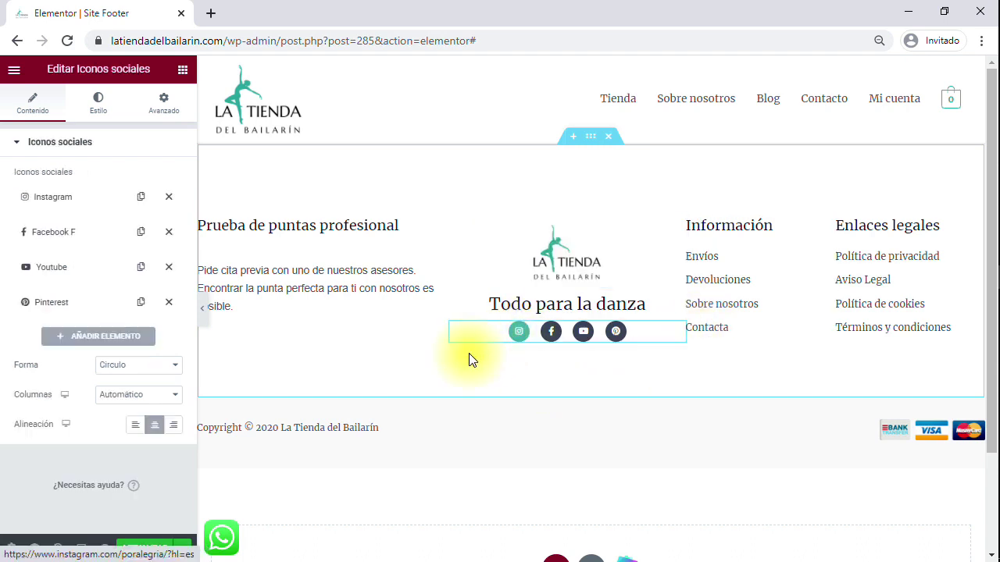
click(61, 203)
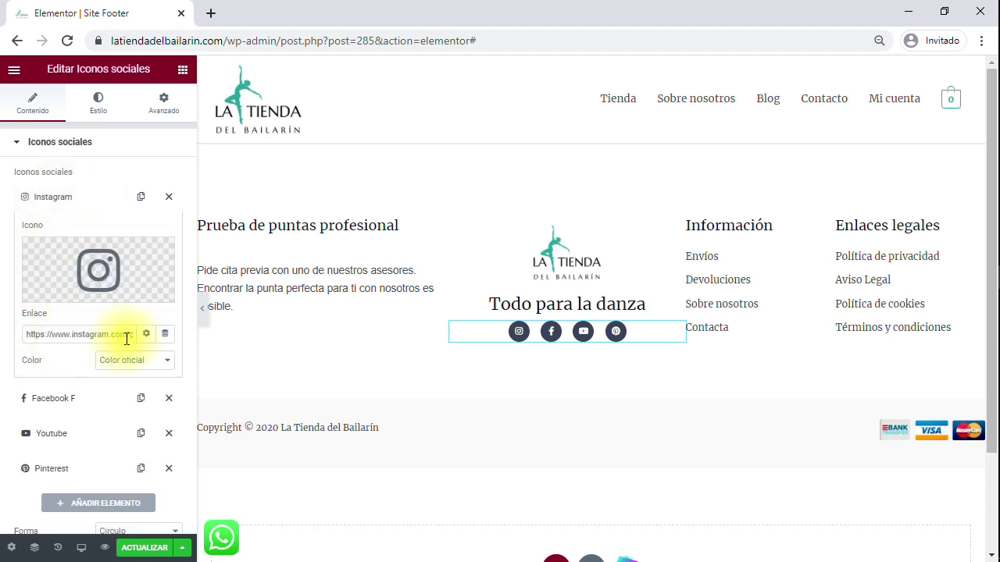
drag(65, 333, 196, 338)
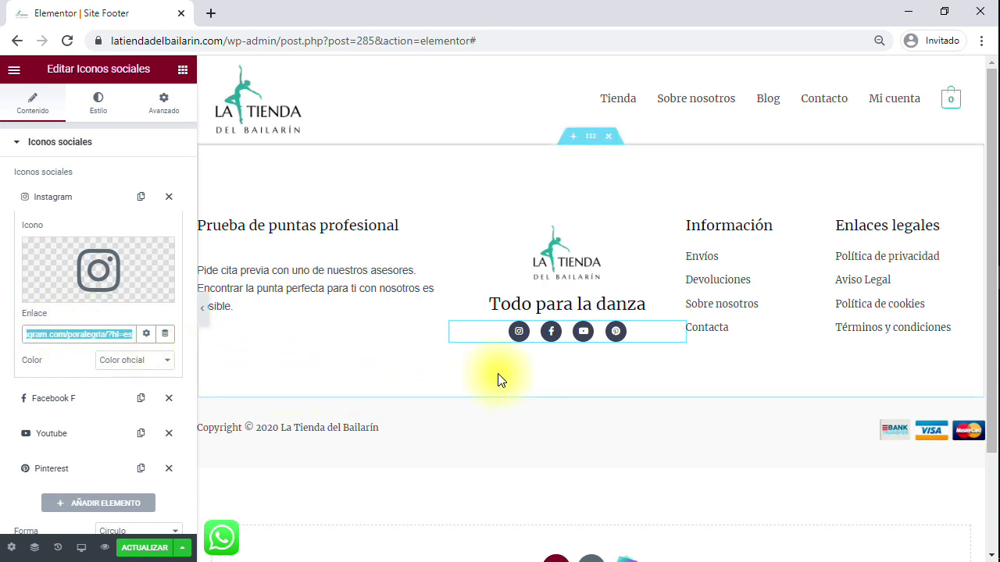
mouse_move(565, 174)
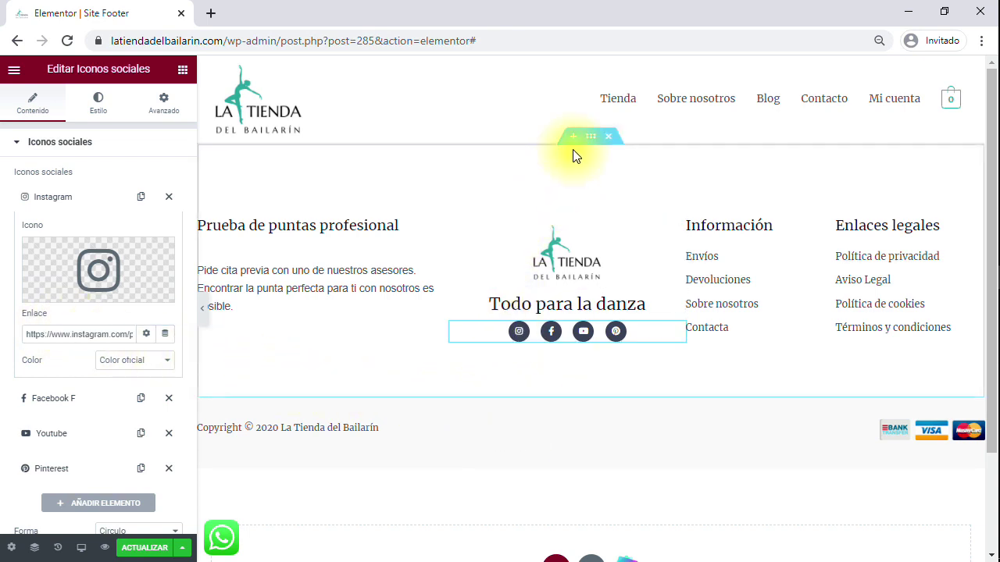
click(591, 138)
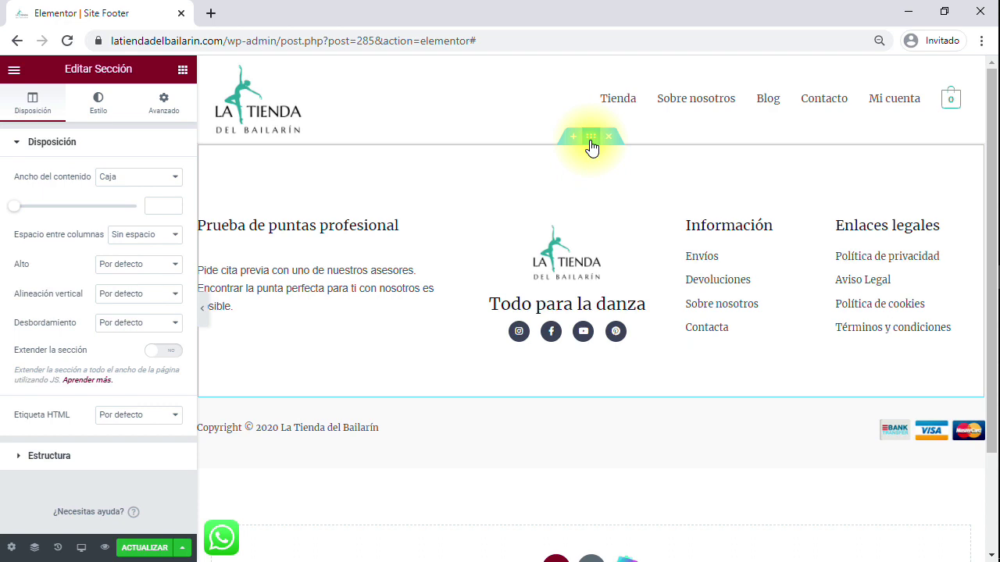
click(134, 549)
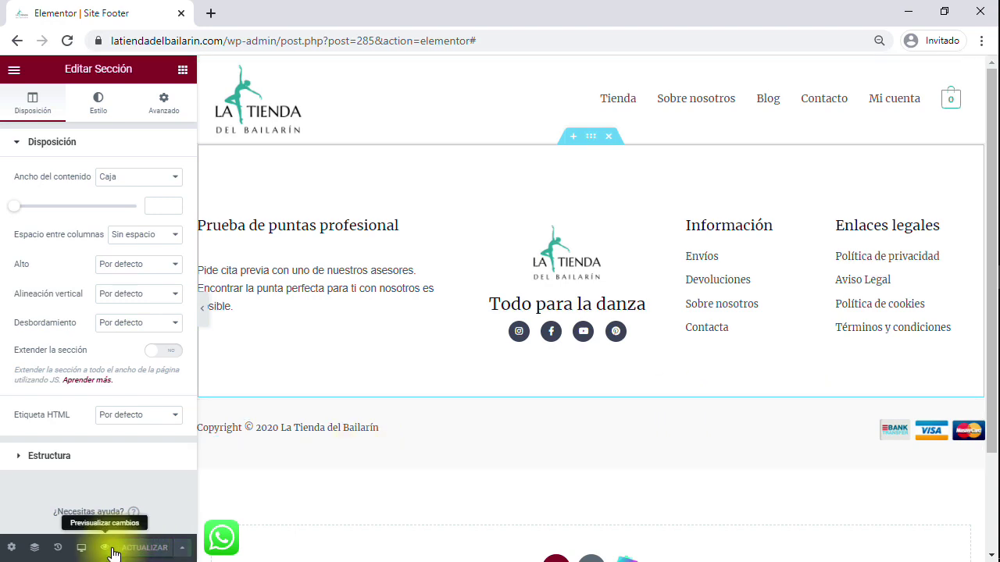
Preview the site in a new tab, scroll to the footer, and return to top
click(104, 548)
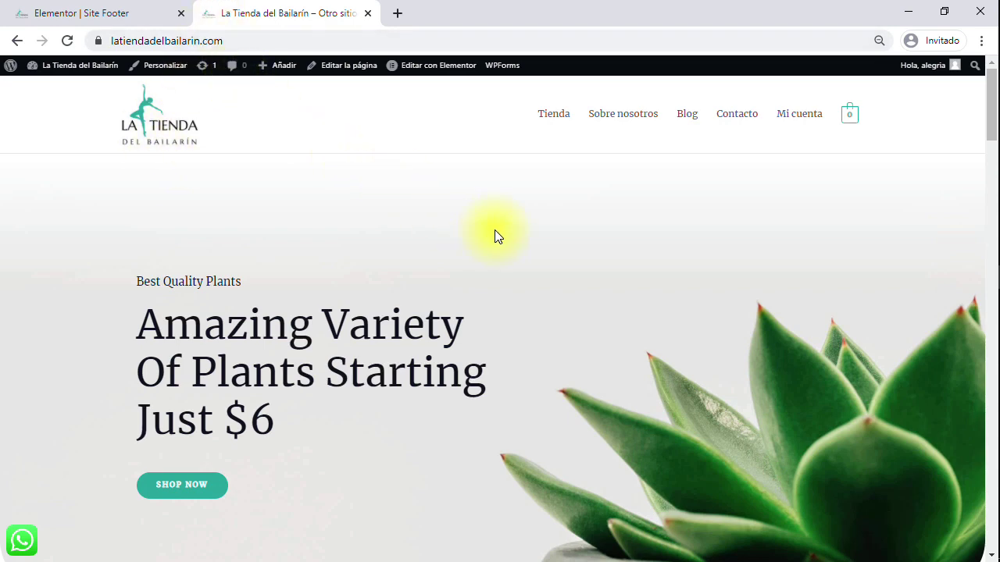
scroll(714, 331, down, 20)
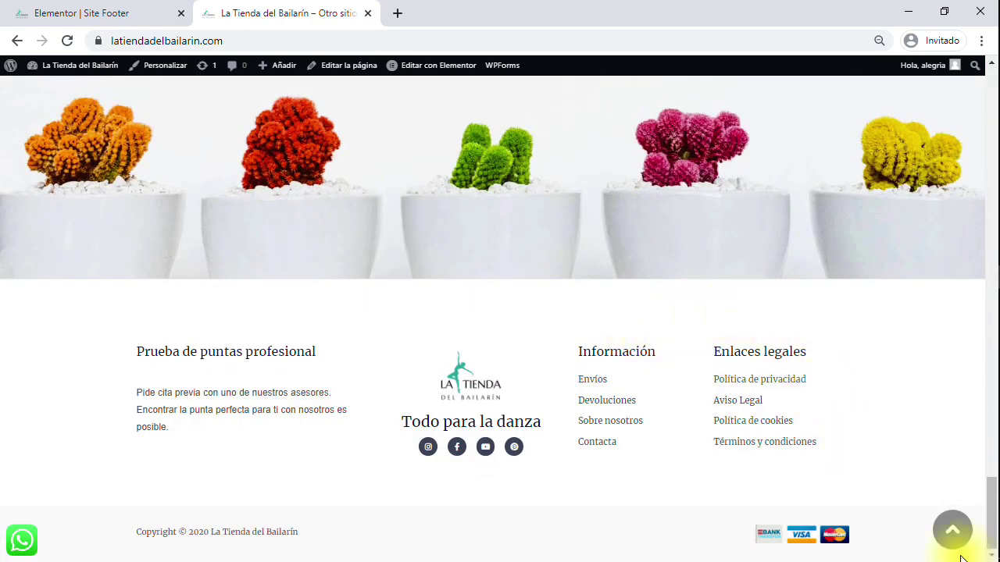
click(945, 538)
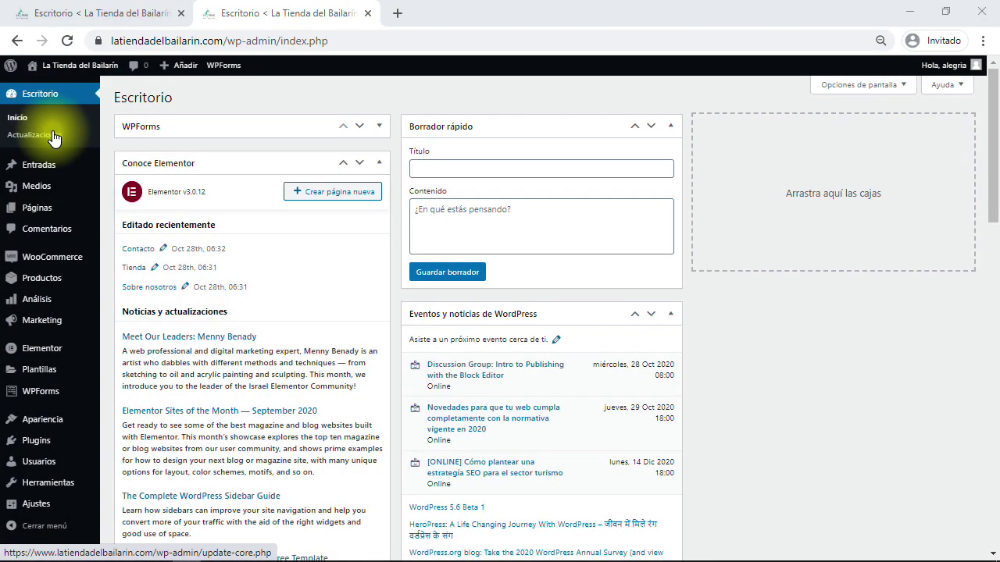
Browse the 14 published pages, including Aviso legal, Devoluciones and Envíos
click(43, 215)
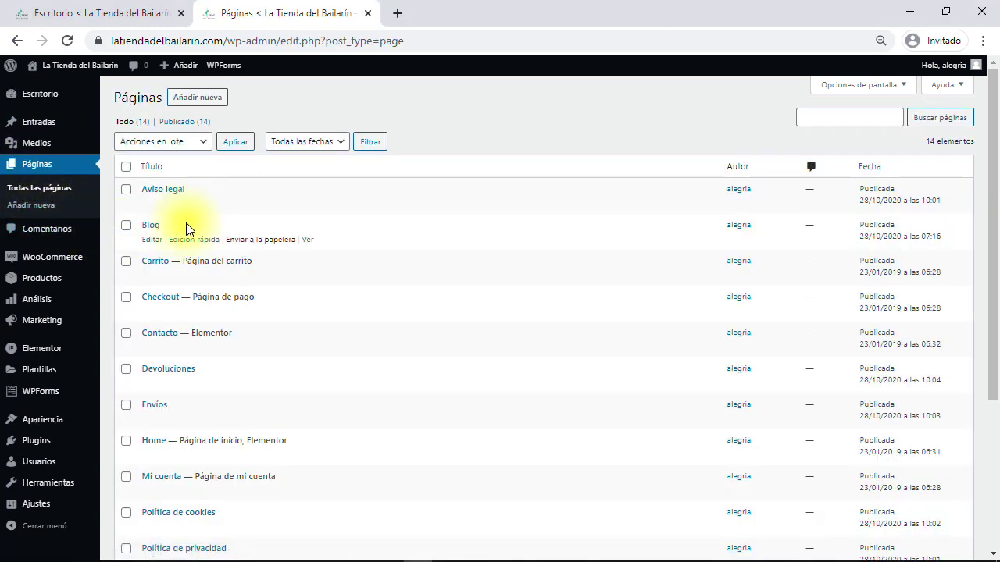
scroll(196, 469, down, 1)
scroll(196, 469, down, 2)
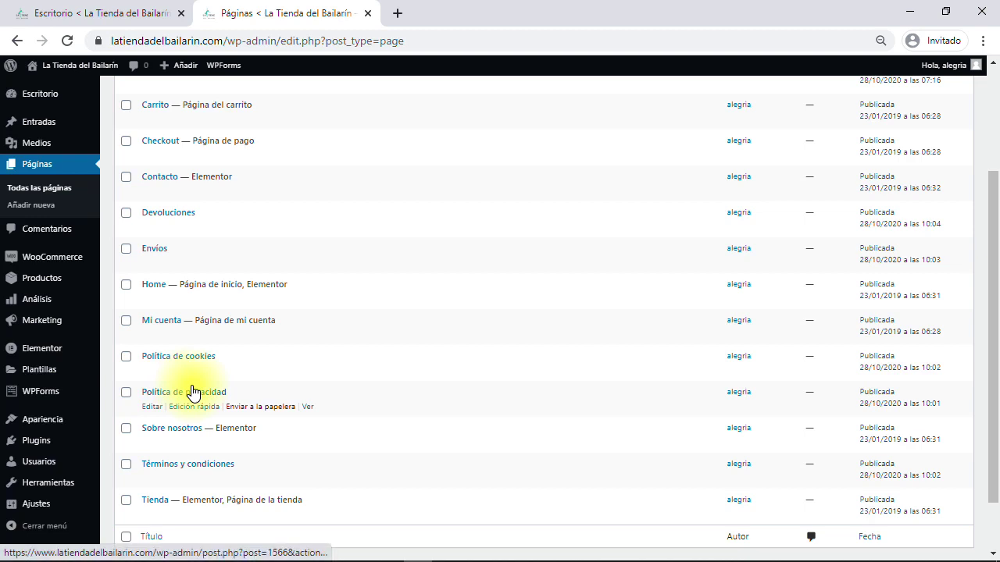
scroll(188, 320, up, 1)
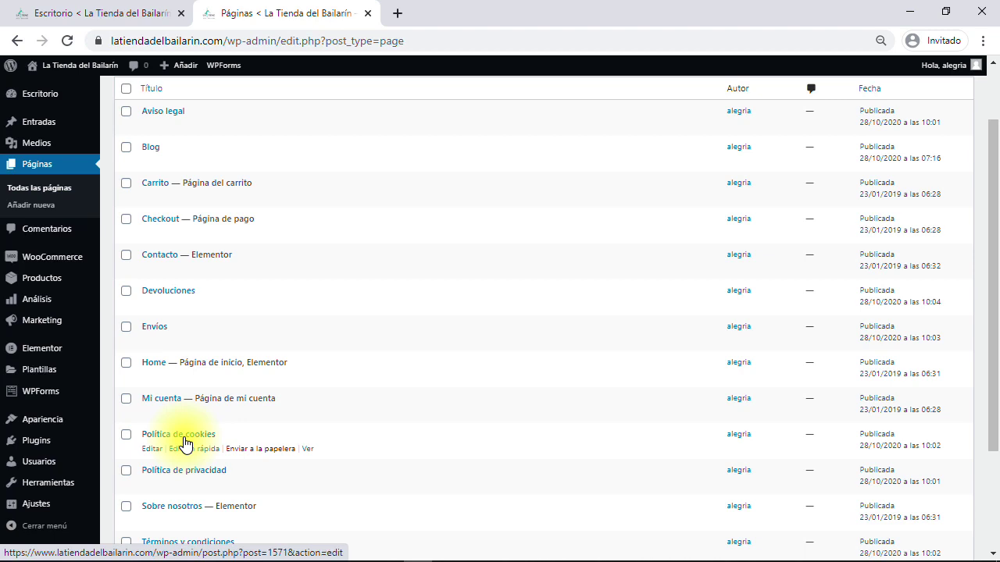
scroll(184, 444, down, 1)
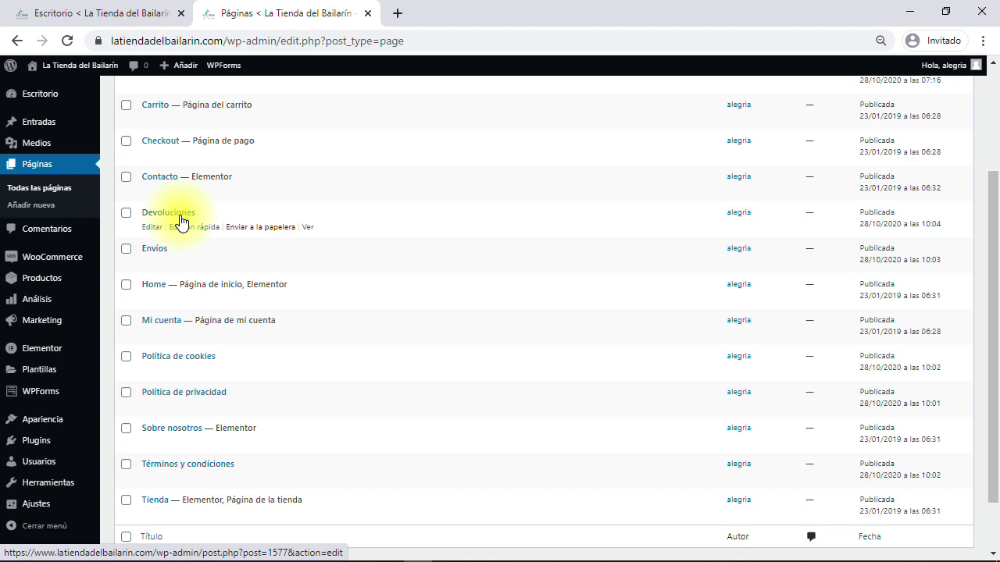
scroll(214, 216, up, 2)
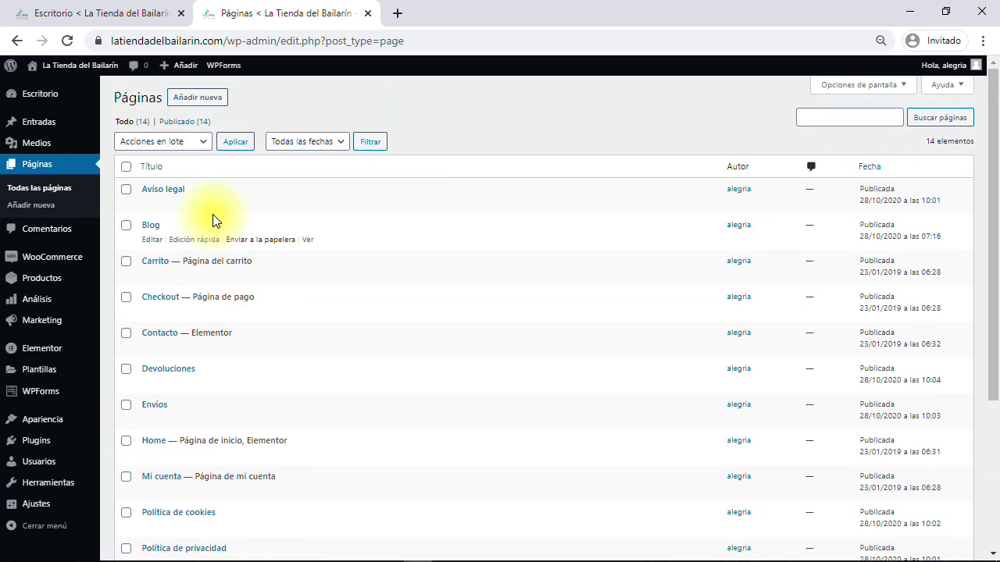
Publish a new page titled 'Título de la página' and return to the pages list
click(192, 99)
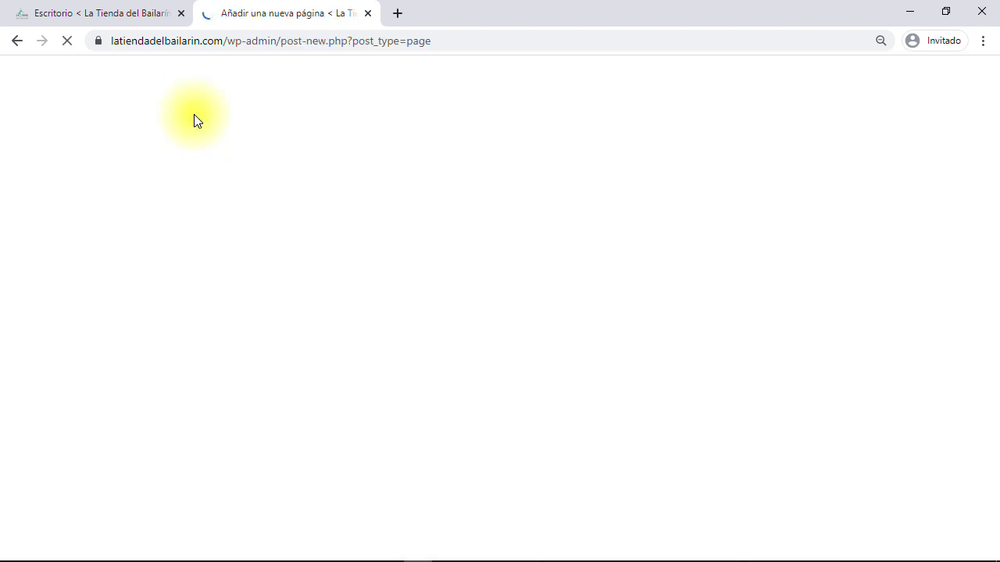
text(Título de la página)
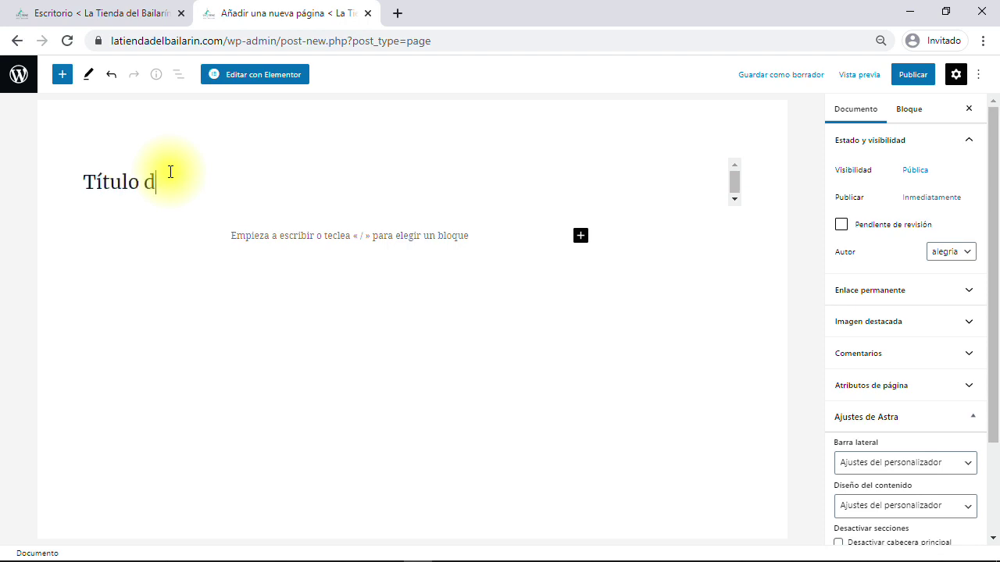
click(902, 78)
click(878, 78)
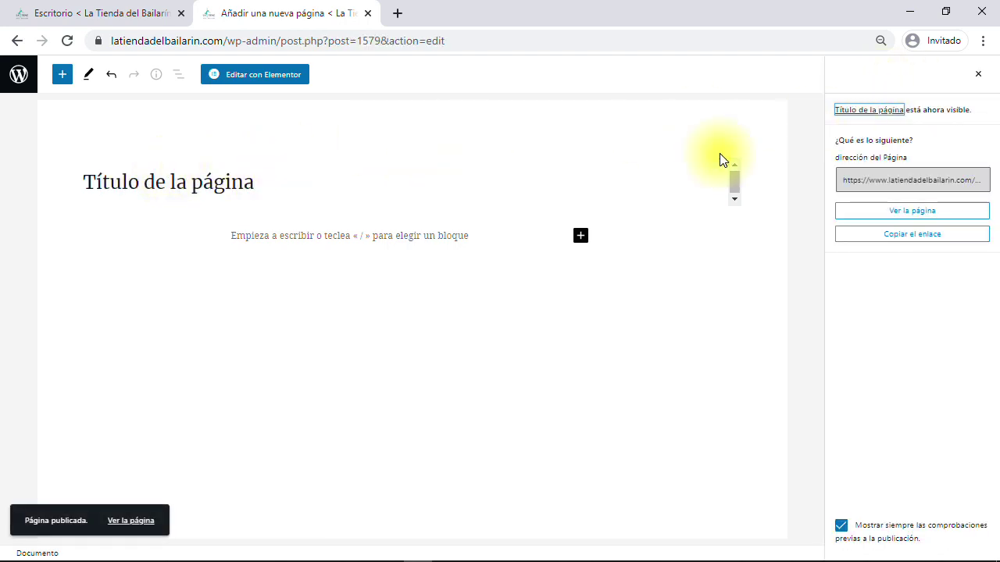
click(17, 78)
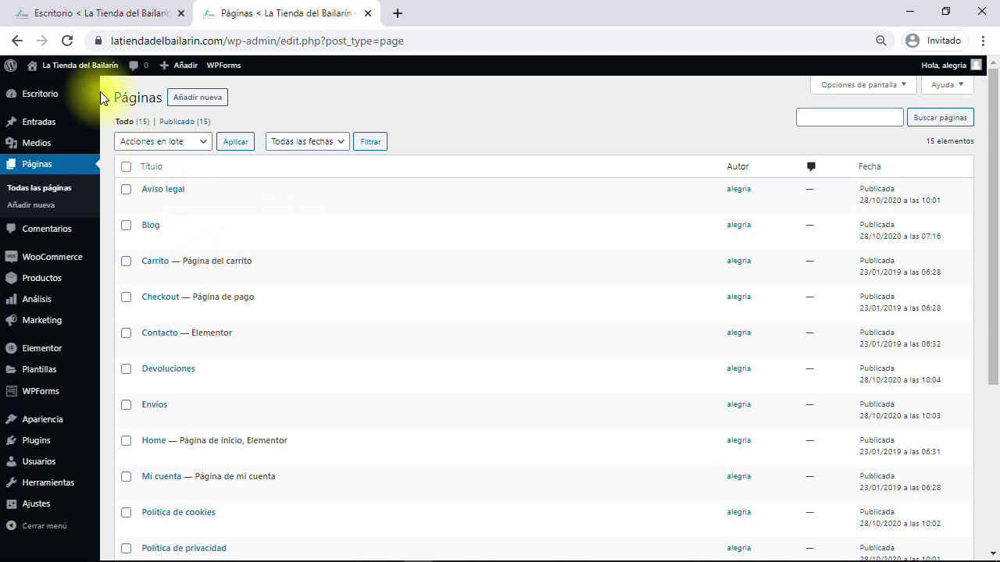
mouse_move(69, 66)
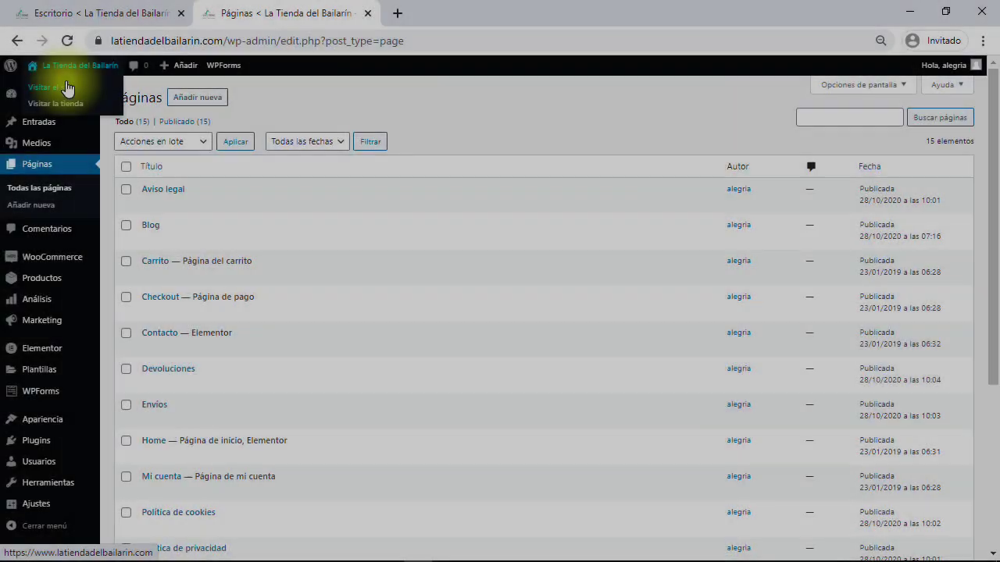
Visit the live store and launch Editar con Elementor on its Home page
click(67, 87)
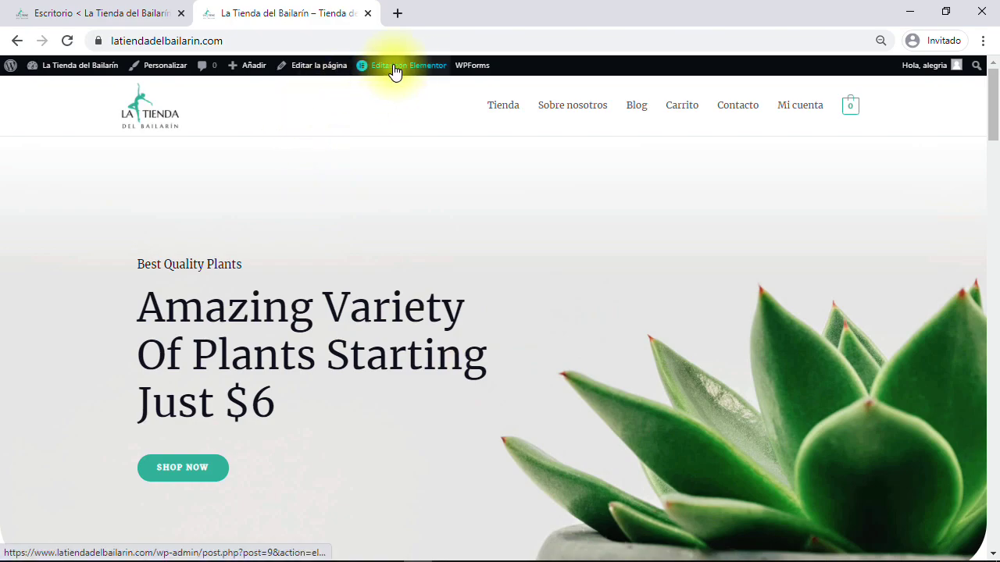
click(395, 67)
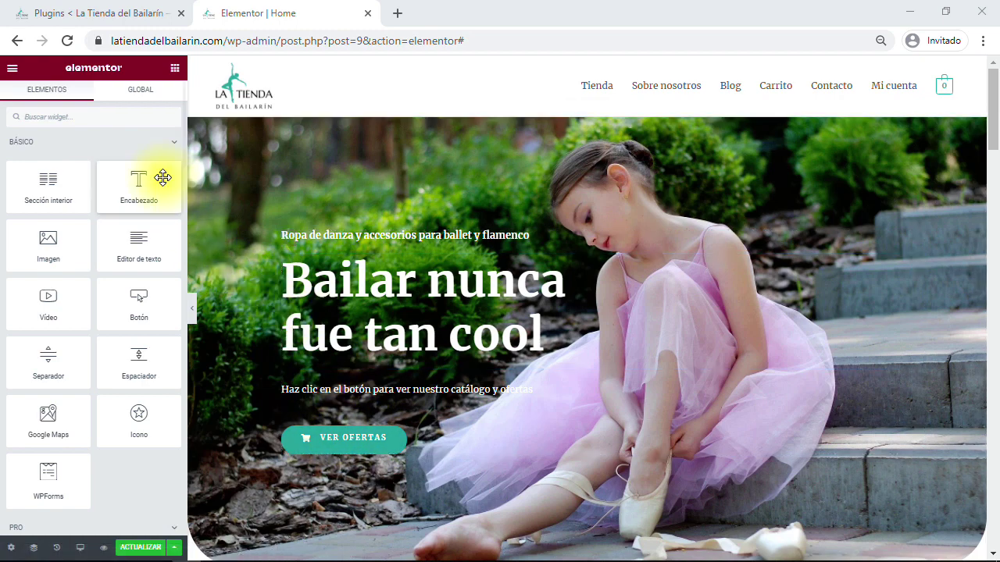
Inspect the 'Bailar nunca fue tan cool' heading and the text below, then its title content
click(307, 273)
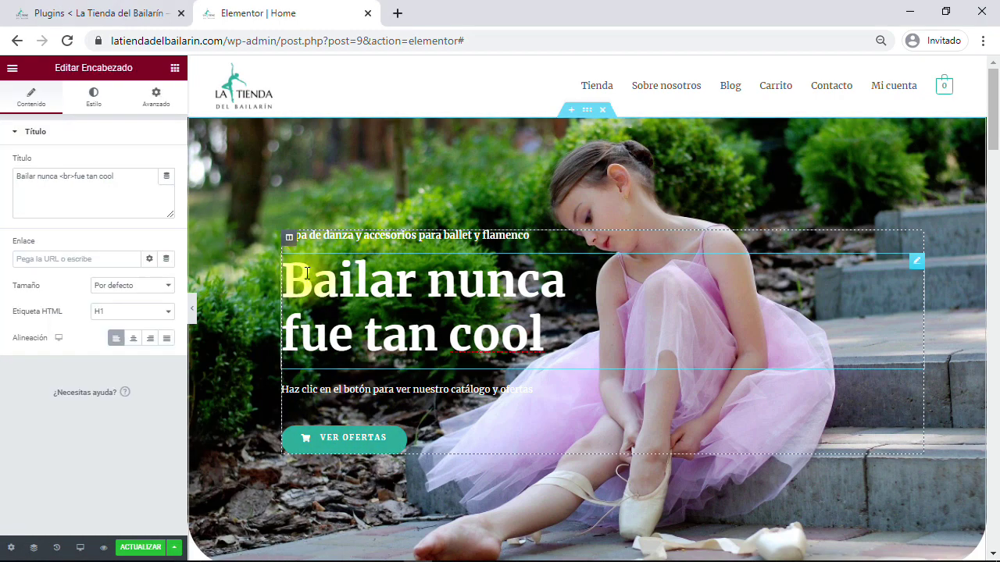
click(175, 69)
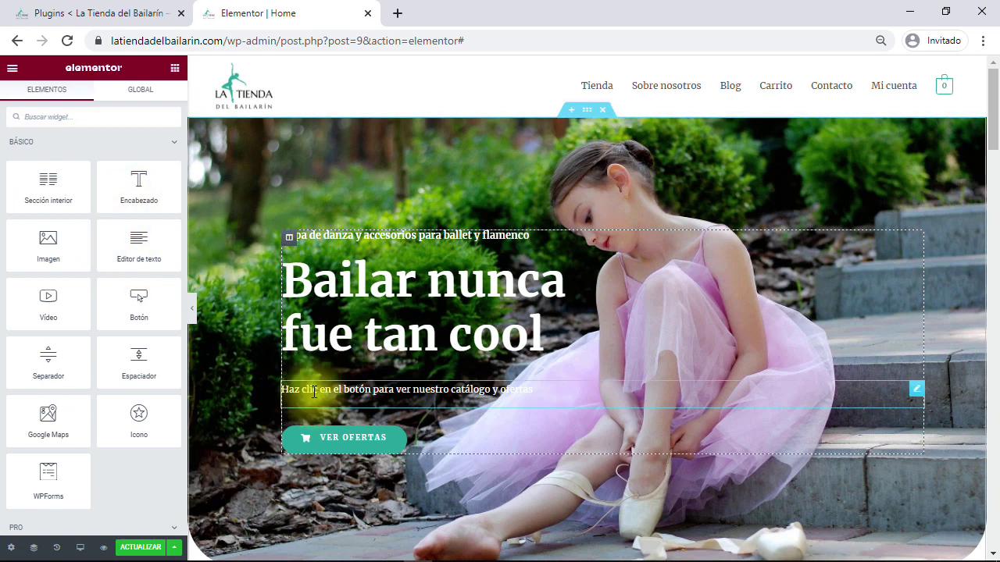
click(313, 392)
click(175, 69)
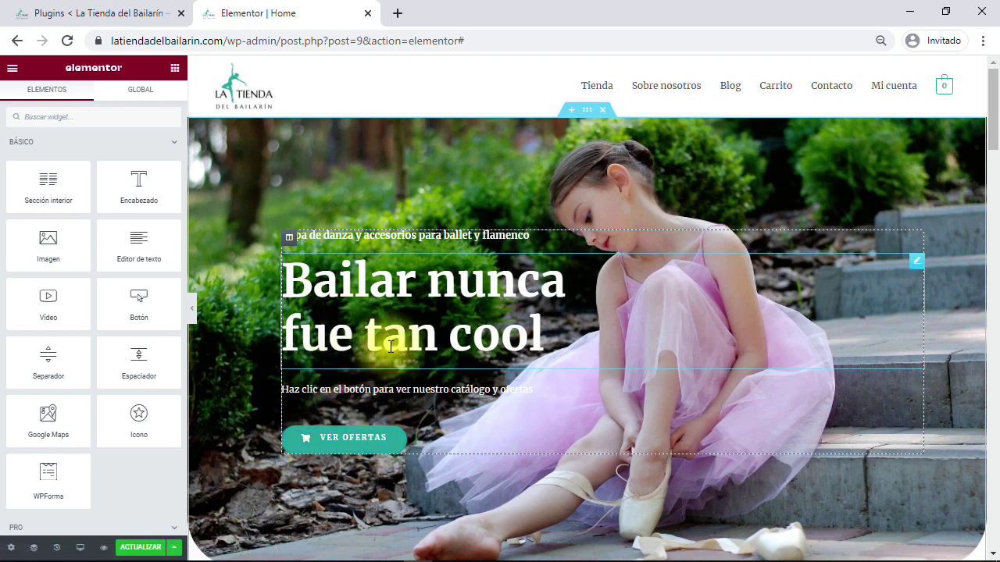
click(542, 337)
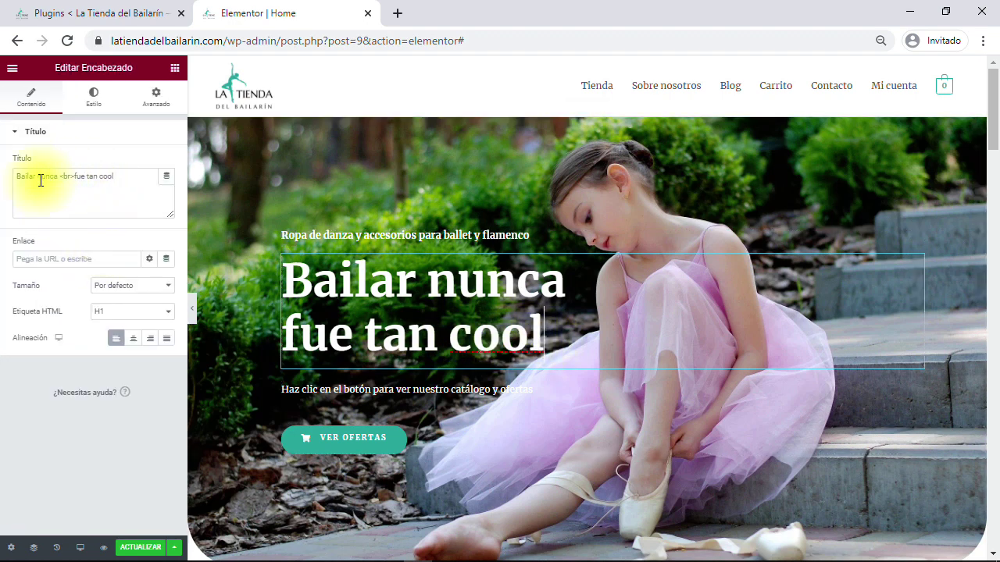
click(121, 175)
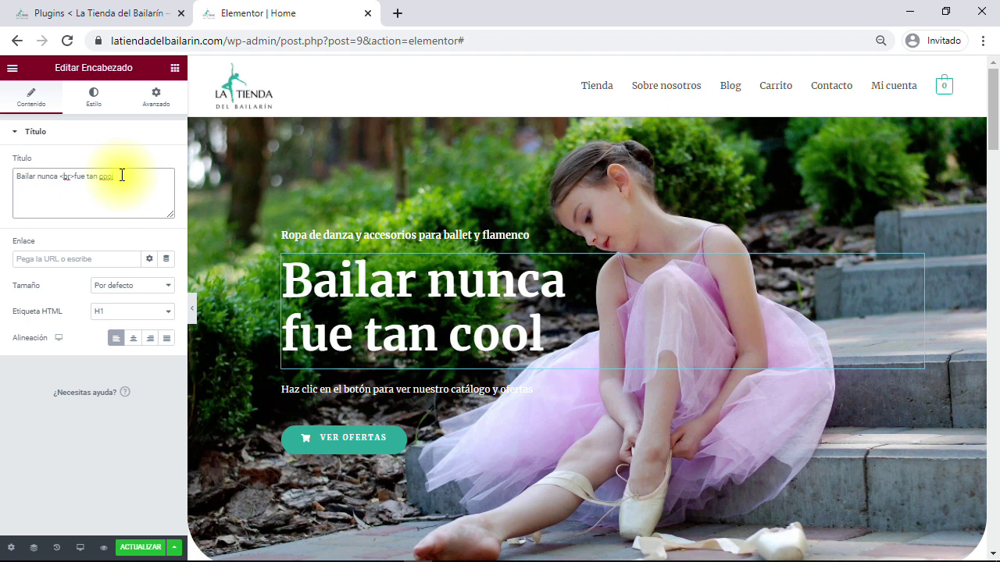
click(132, 131)
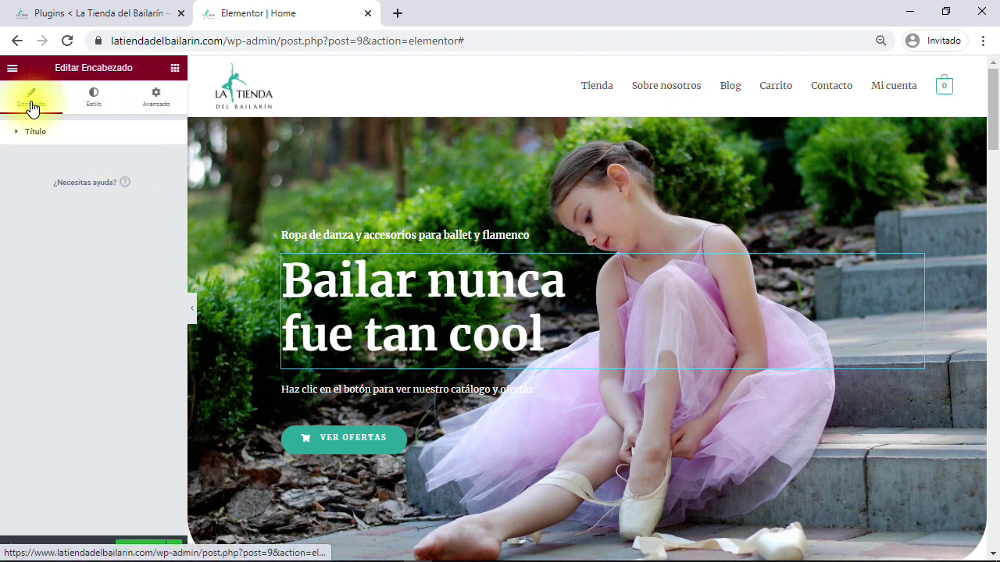
click(15, 139)
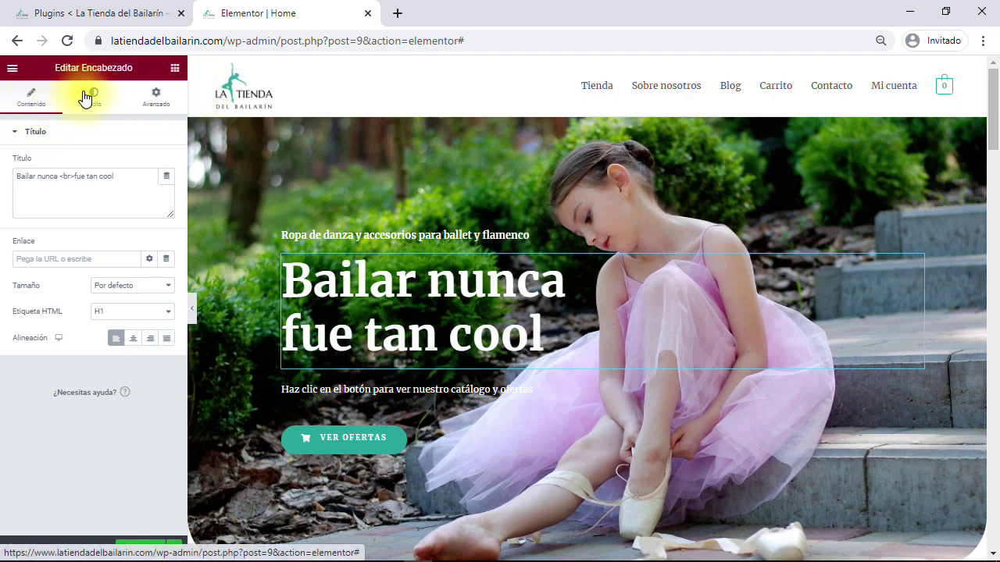
Review the headline's Merriweather 700 size-72 typography and spacing, then select the text below
click(93, 102)
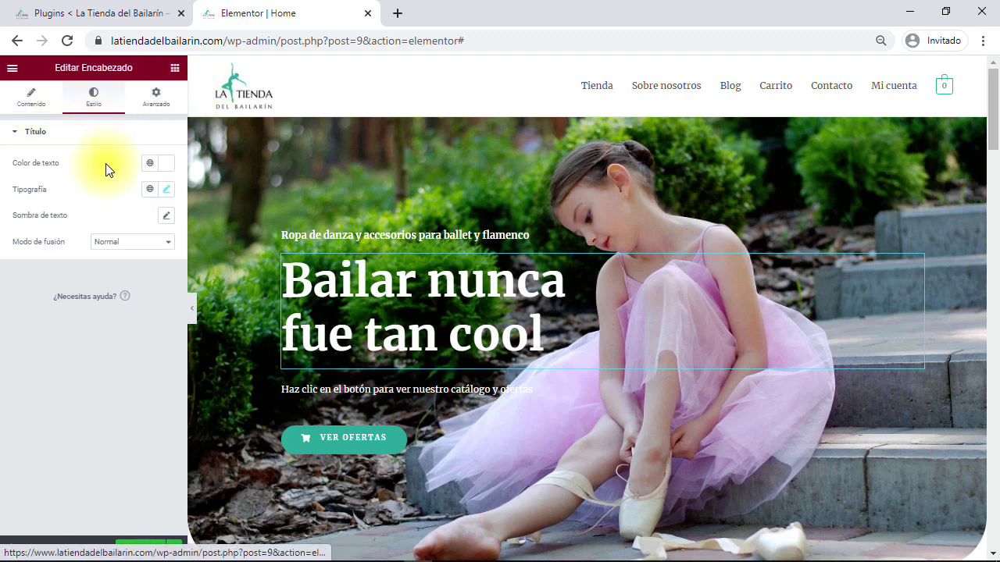
click(170, 190)
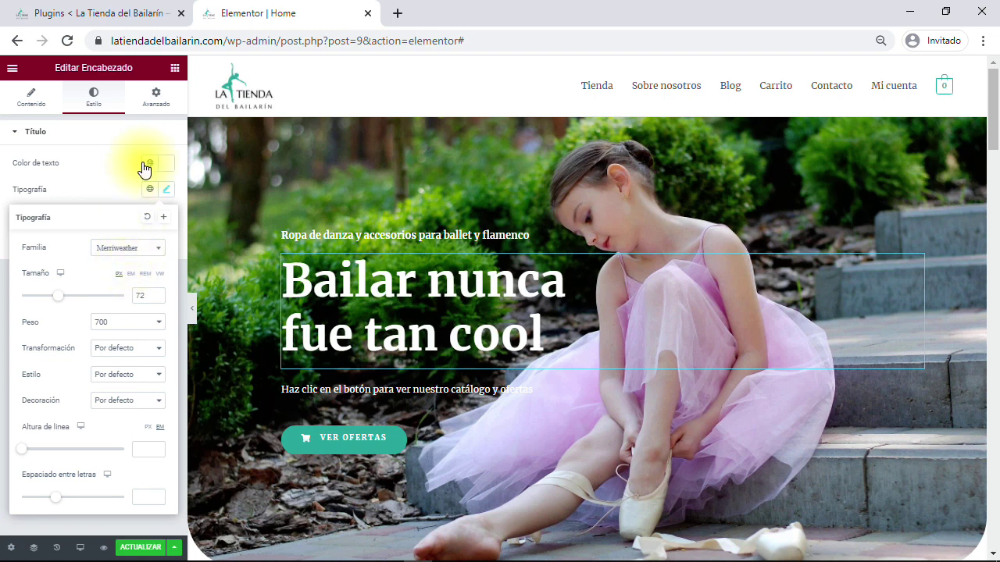
click(159, 100)
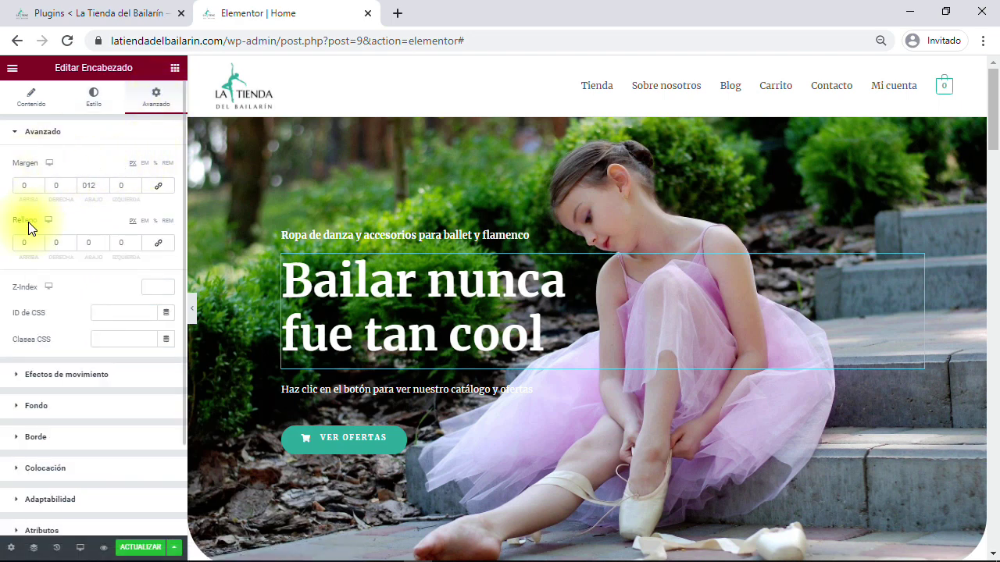
click(294, 397)
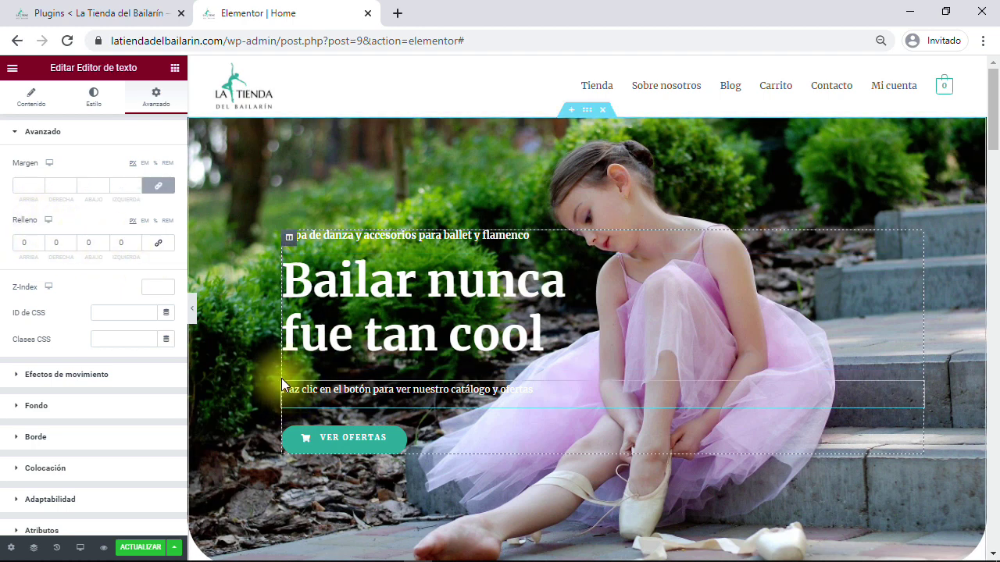
Set the subtitle line's margins to 0 and its left padding to 18 px, then save the page
click(130, 185)
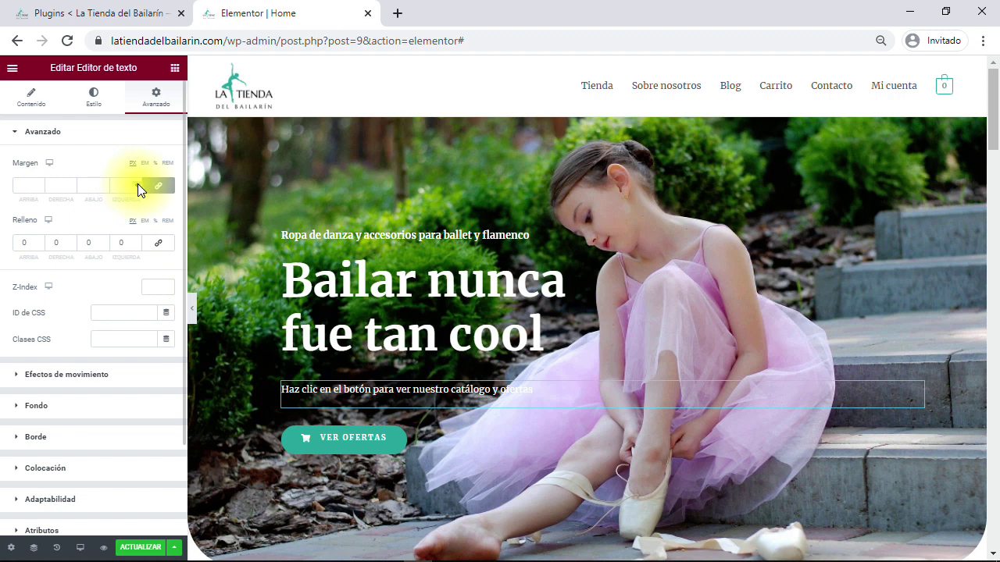
text(3)
click(137, 184)
click(137, 184)
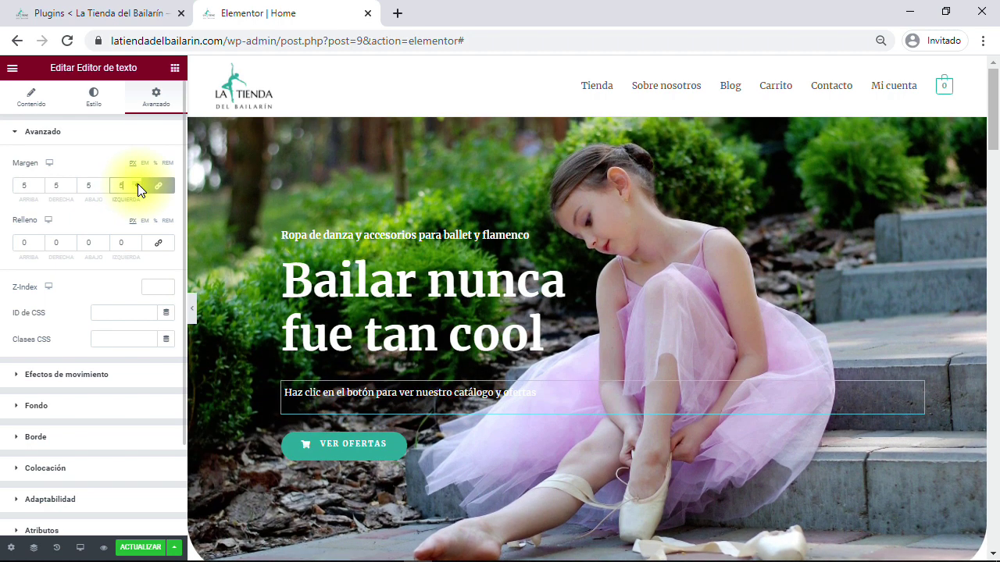
key(BackSpace)
text(0)
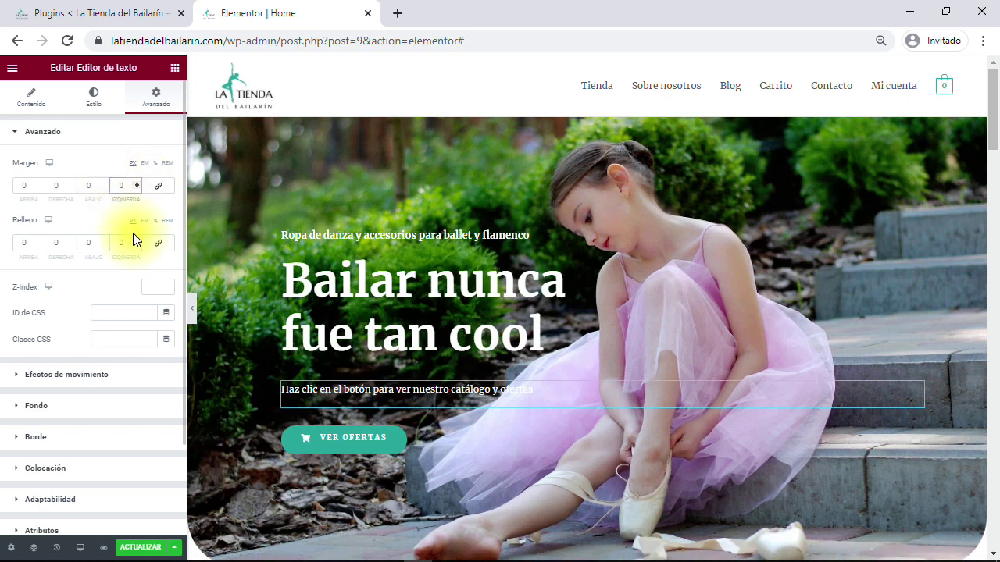
click(136, 239)
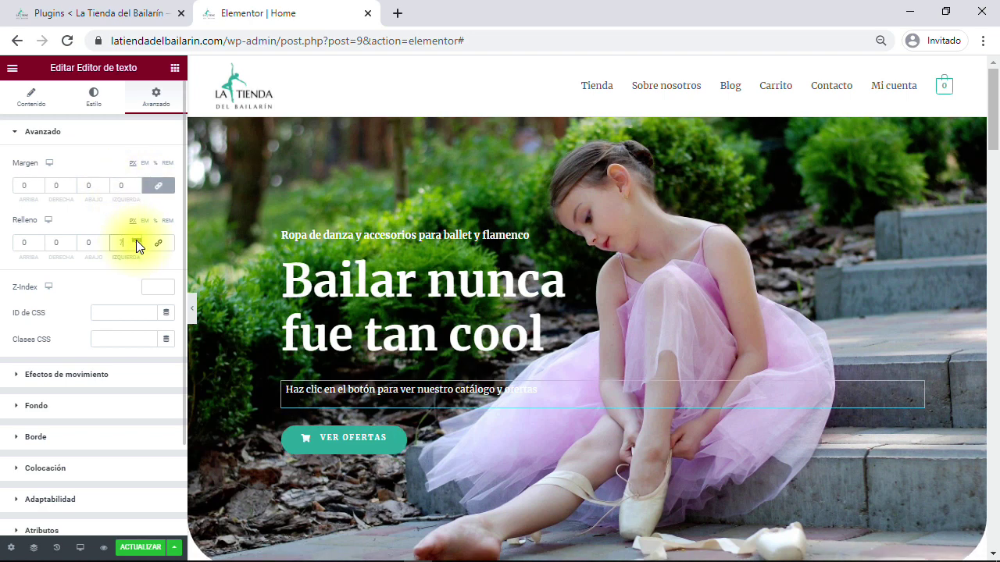
click(284, 388)
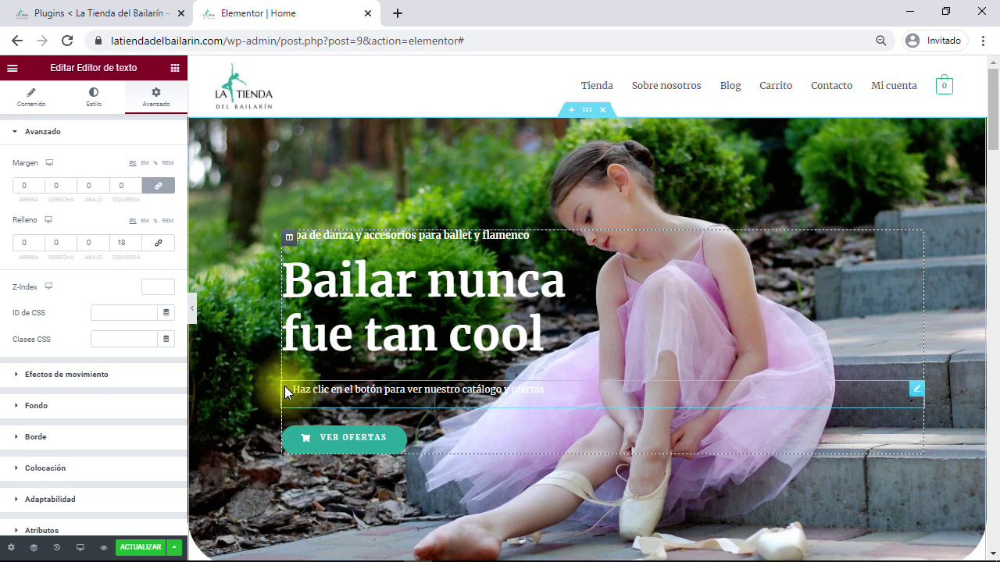
click(141, 550)
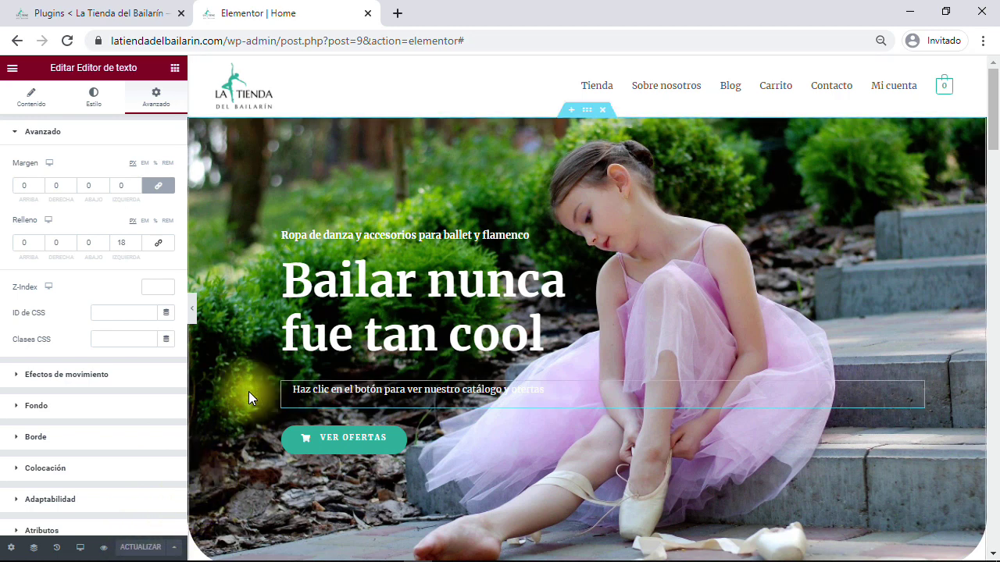
click(175, 70)
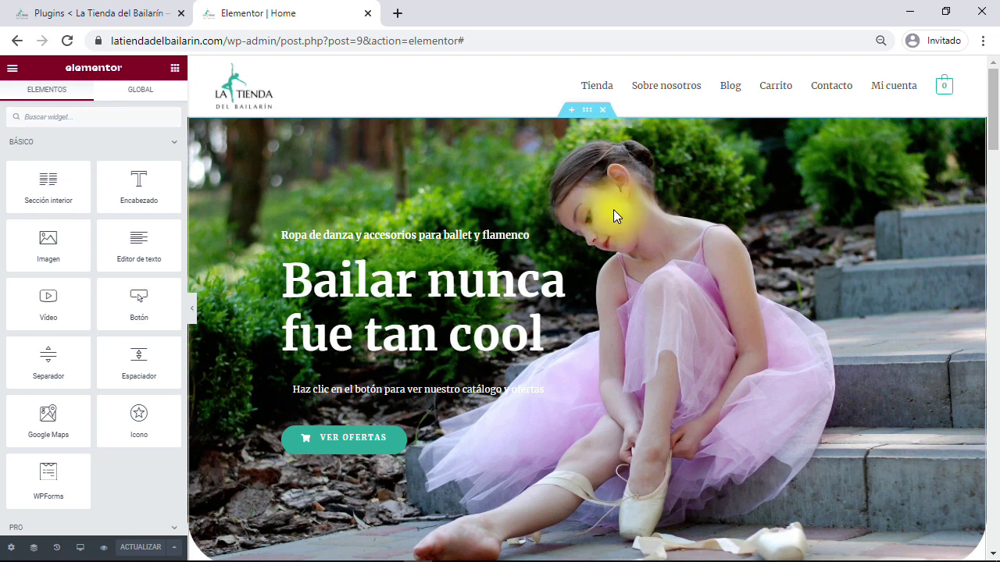
Open the hero section's style settings via Editar Sección
right_click(613, 209)
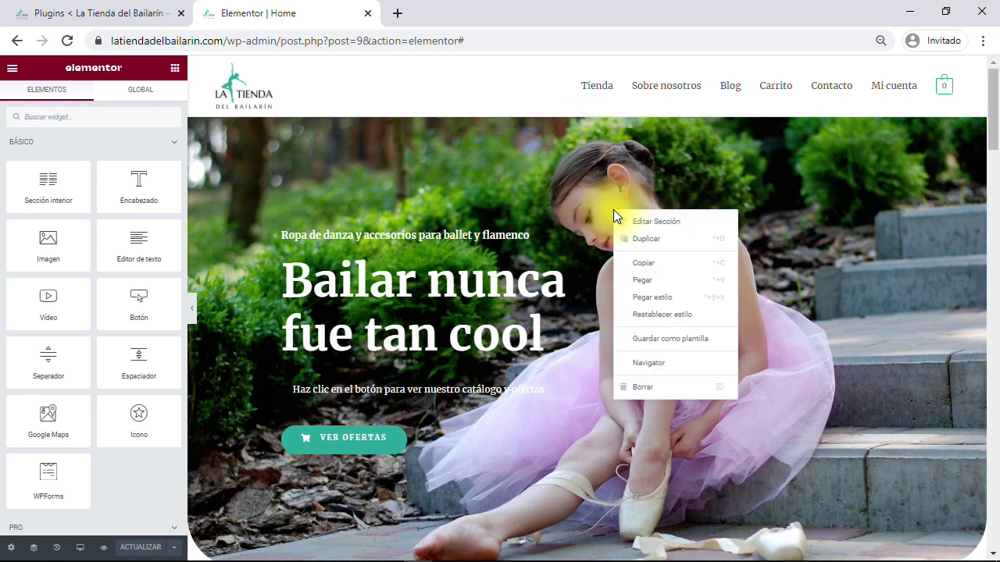
click(636, 222)
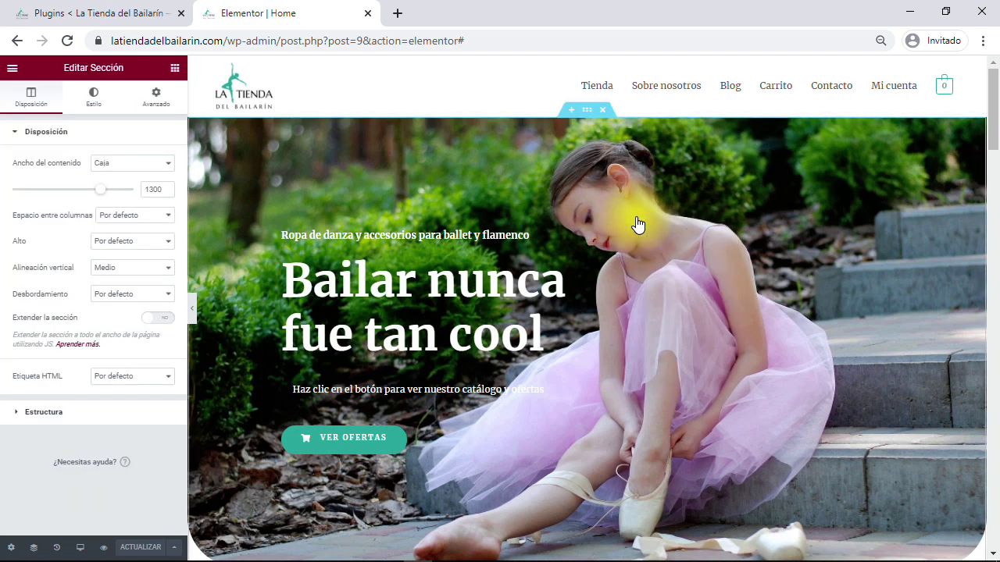
click(92, 101)
mouse_move(84, 286)
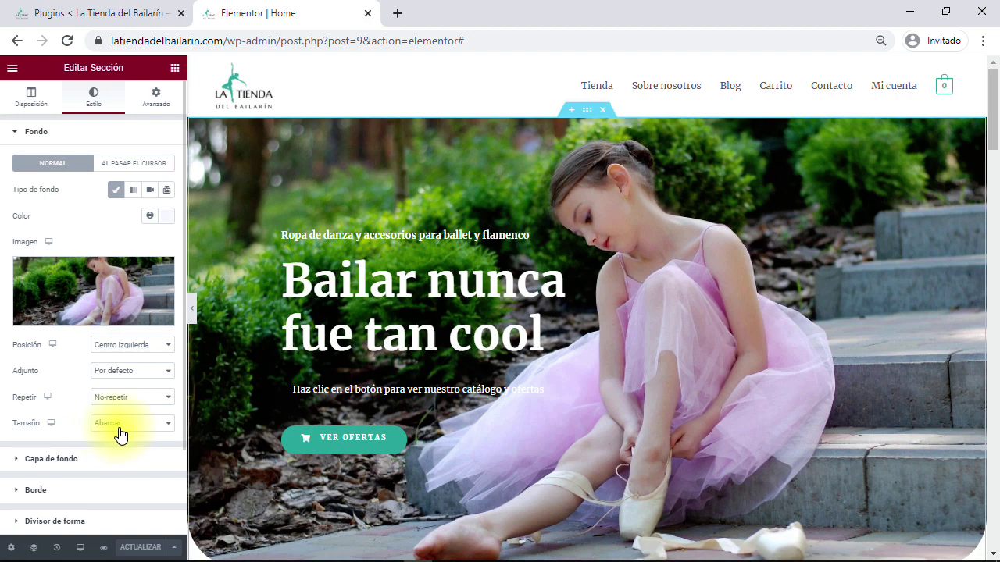
scroll(181, 454, down, 1)
scroll(255, 460, down, 1)
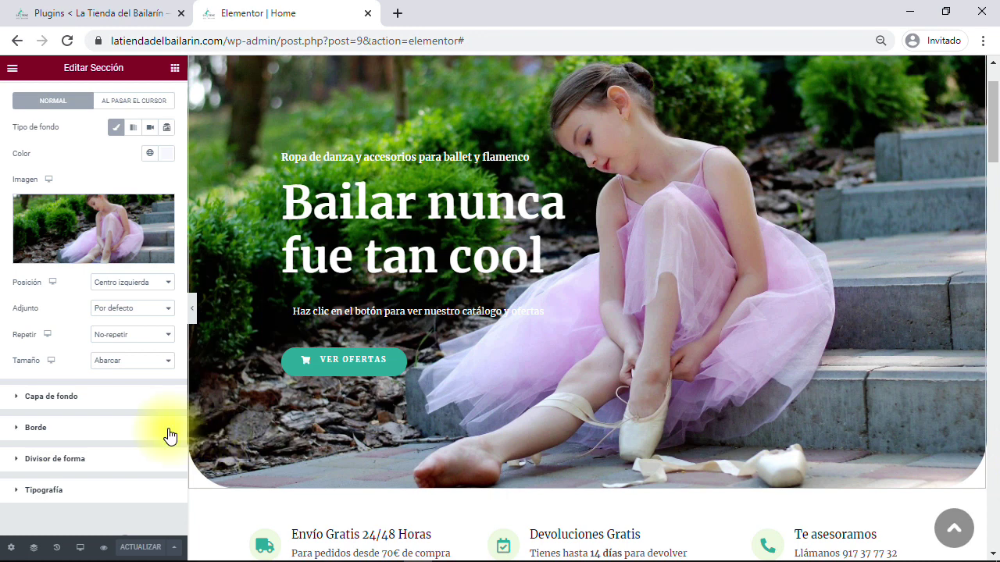
Set the bottom corners' border radius to 0 and save the page
click(29, 431)
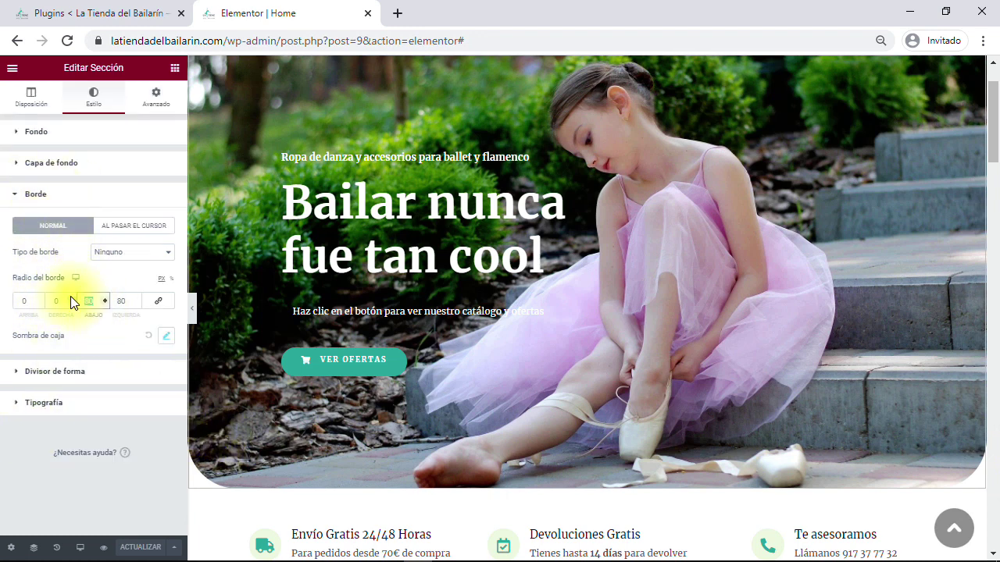
text(0)
click(118, 301)
key(BackSpace)
key(BackSpace)
text(0)
click(139, 546)
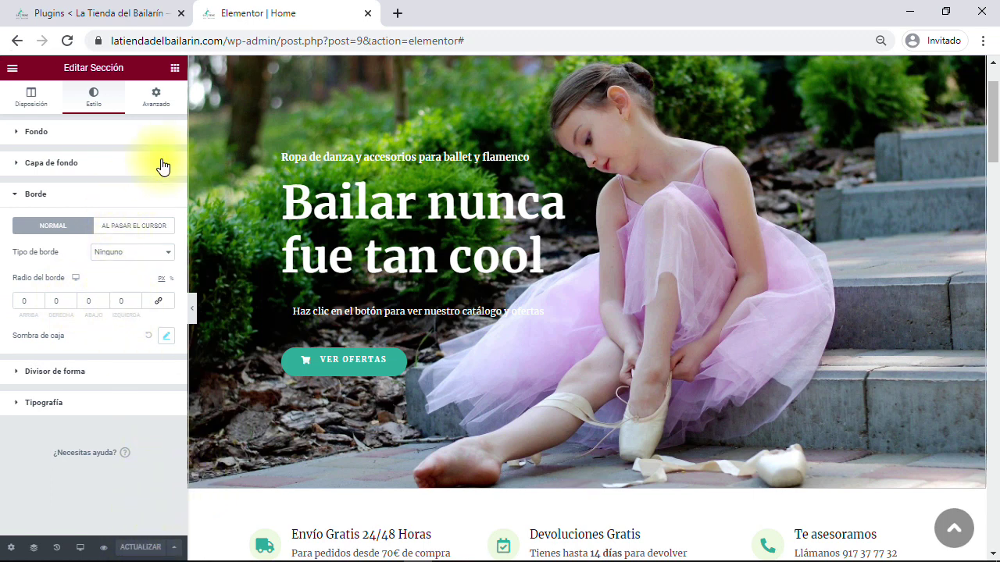
click(153, 105)
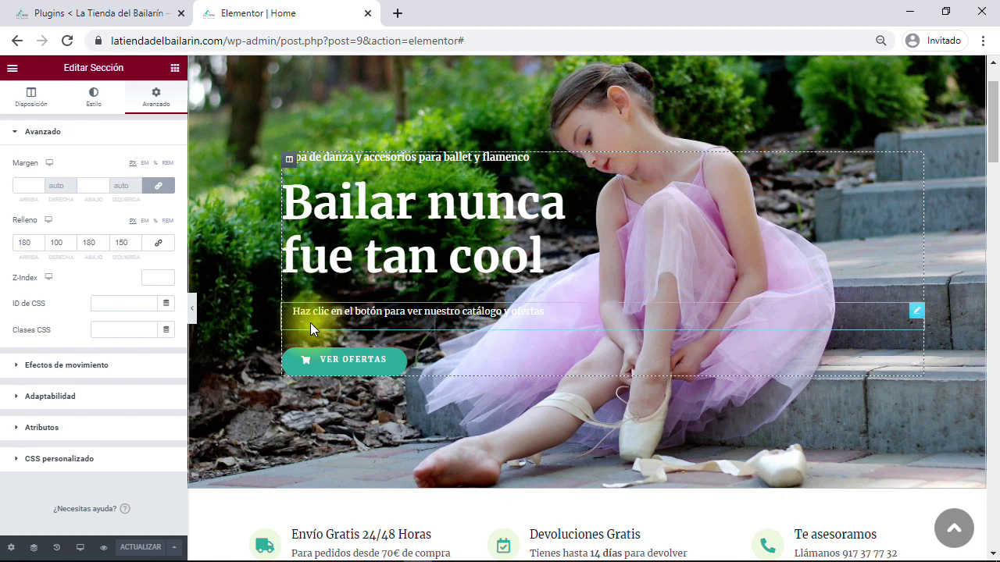
Inspect the VER OFERTAS button's label text and link settings
click(351, 364)
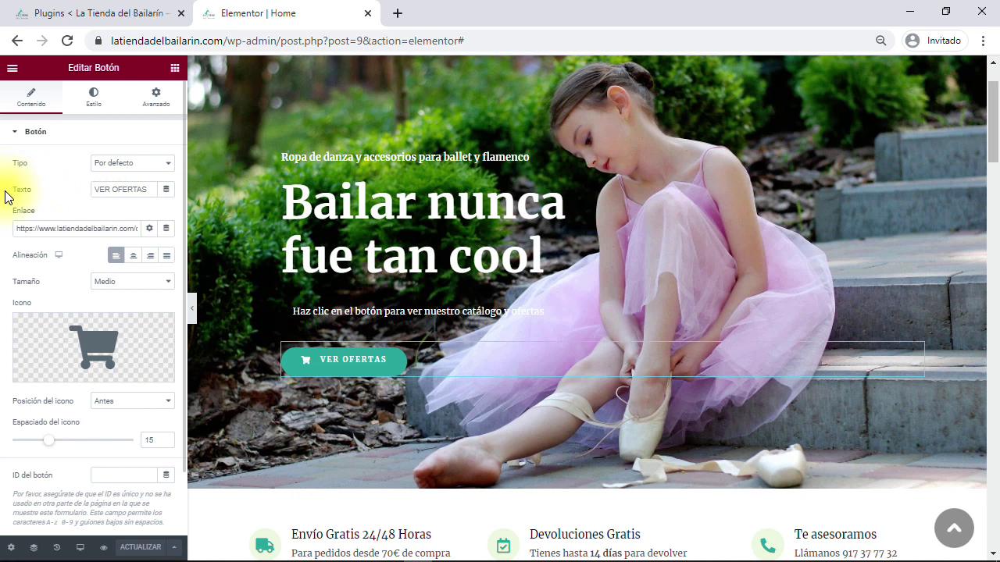
click(131, 189)
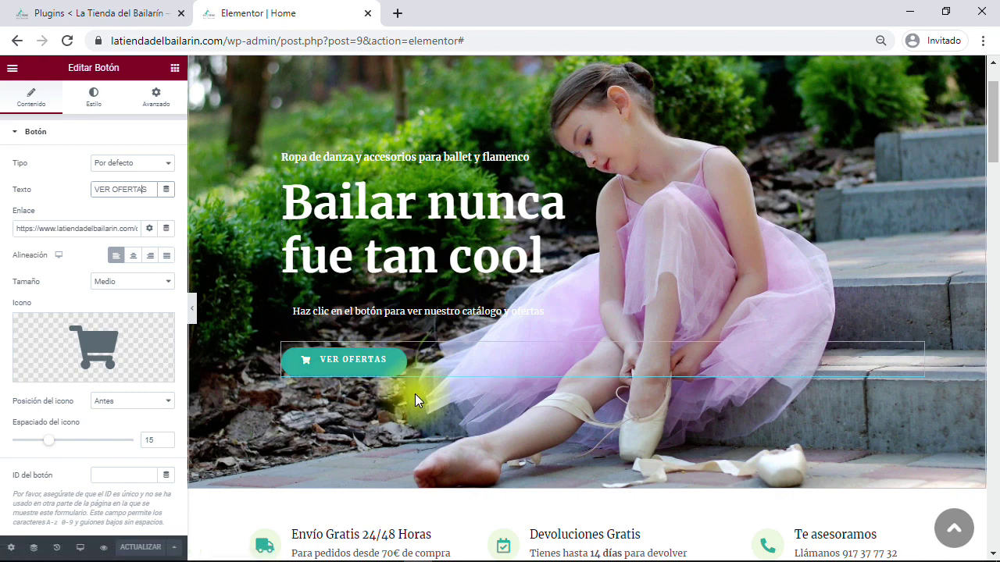
scroll(356, 391, down, 1)
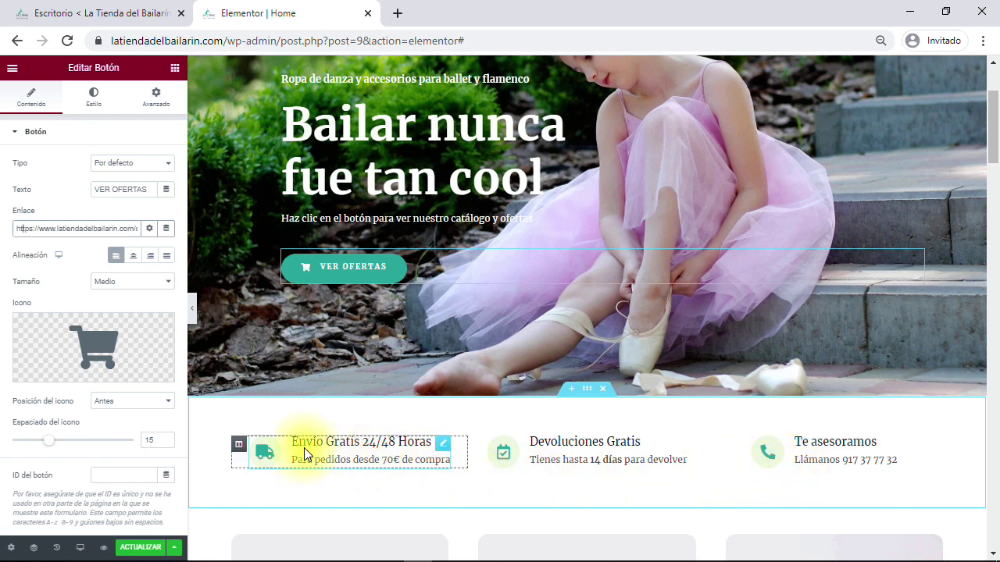
Open the Envío Gratis 24/48 Horas icon box and review its style and content settings
click(262, 456)
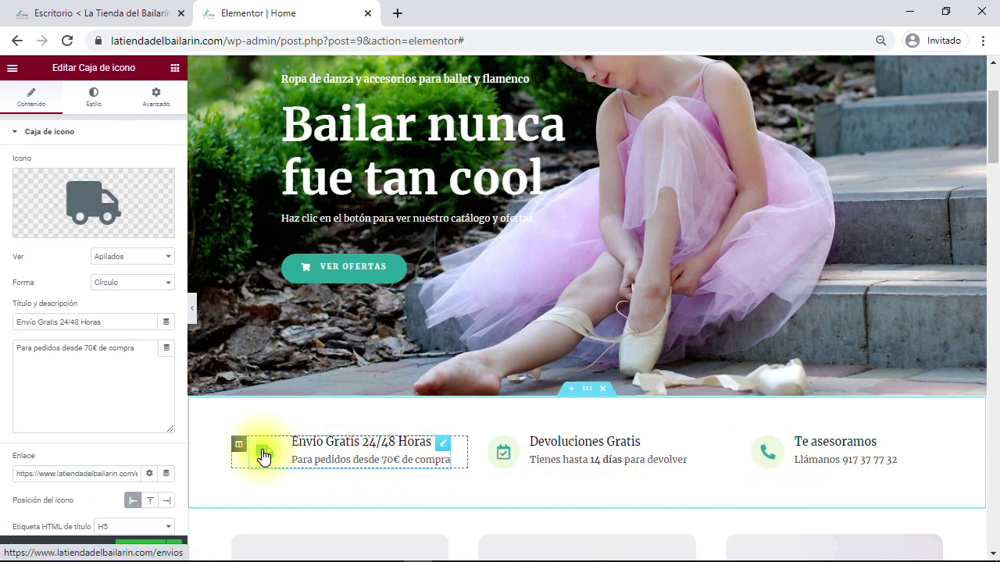
click(261, 457)
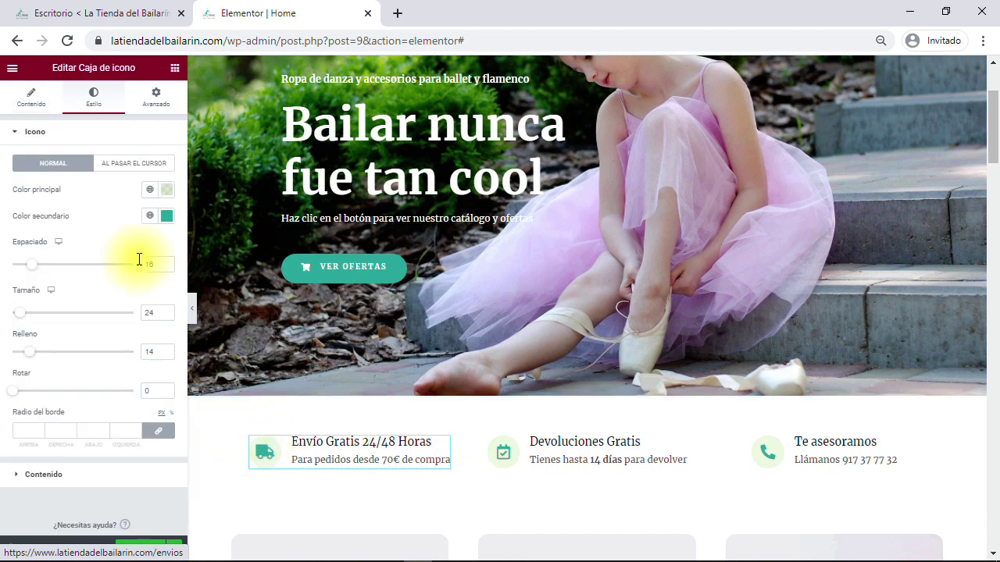
click(35, 106)
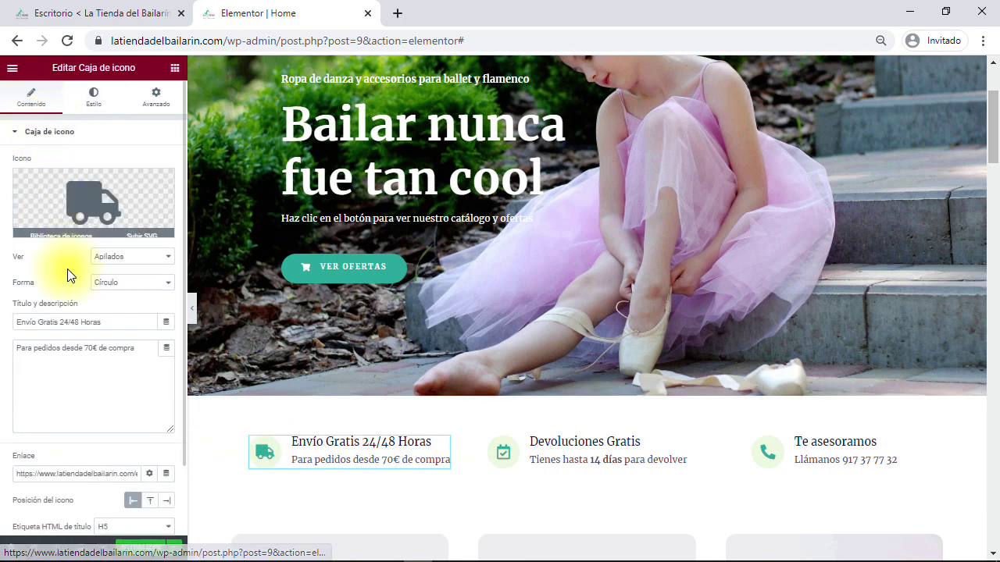
scroll(97, 387, down, 1)
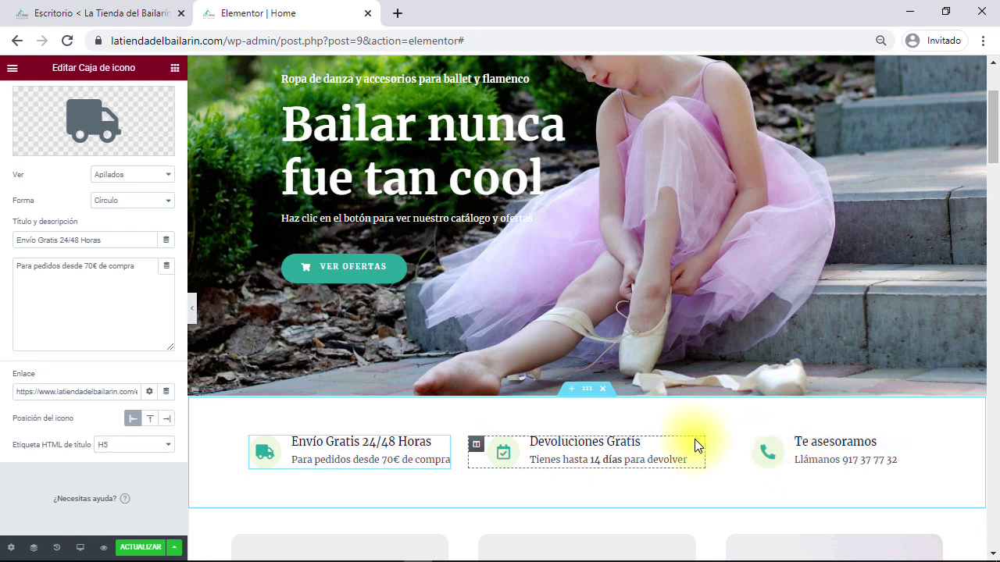
scroll(687, 442, down, 2)
scroll(670, 439, down, 2)
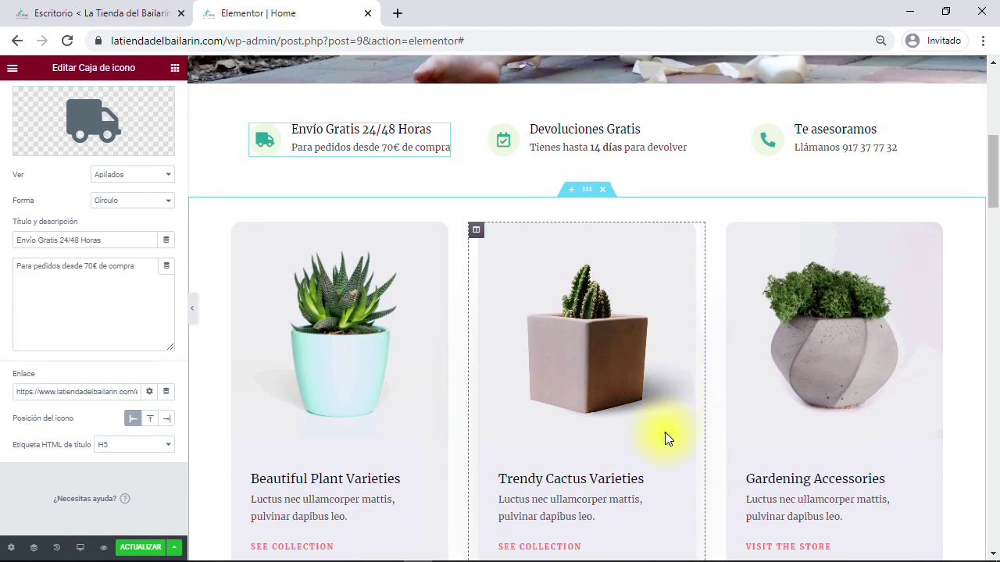
scroll(664, 437, down, 1)
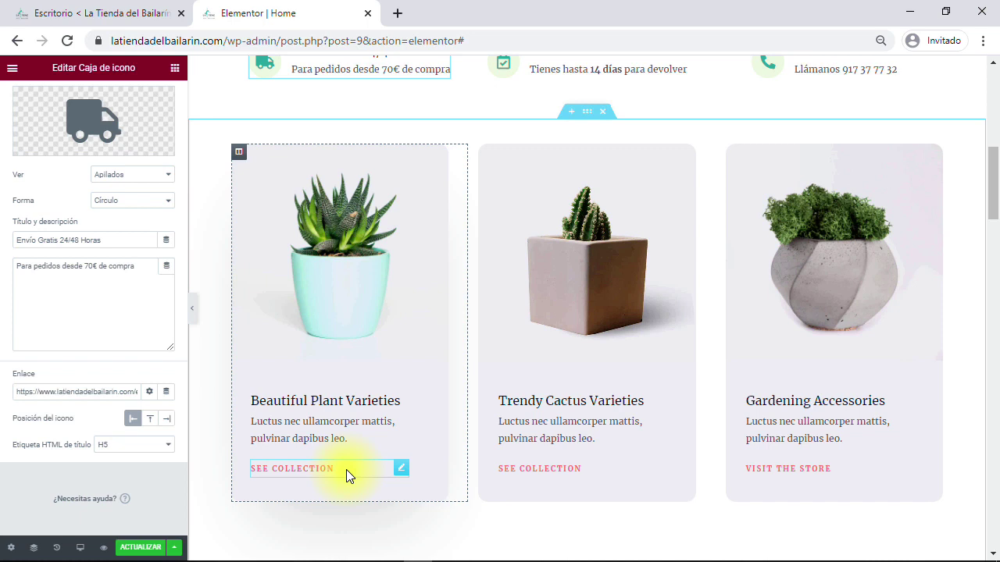
Check the SEE COLLECTION button's text colour, then delete the three plant-cards section
click(401, 471)
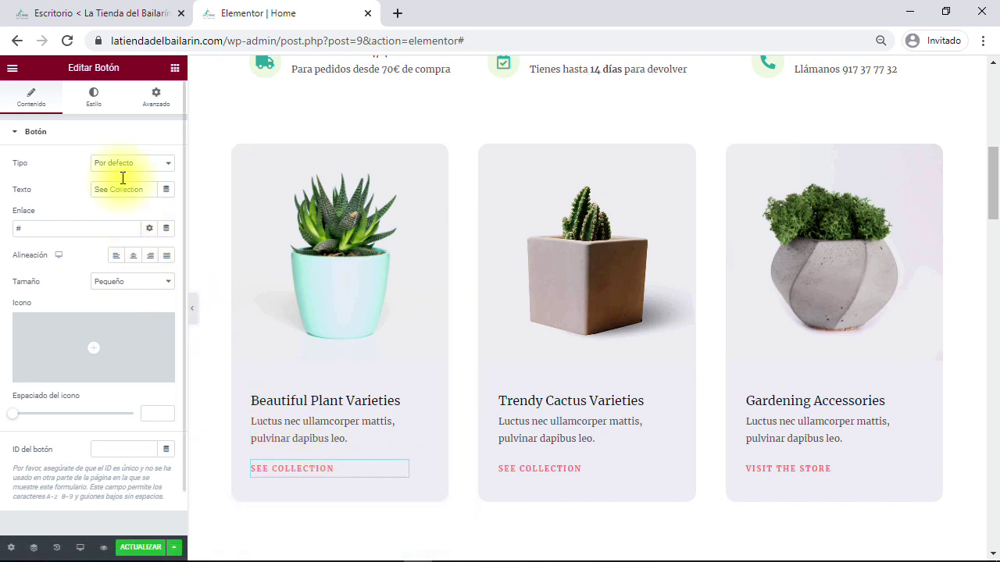
click(94, 97)
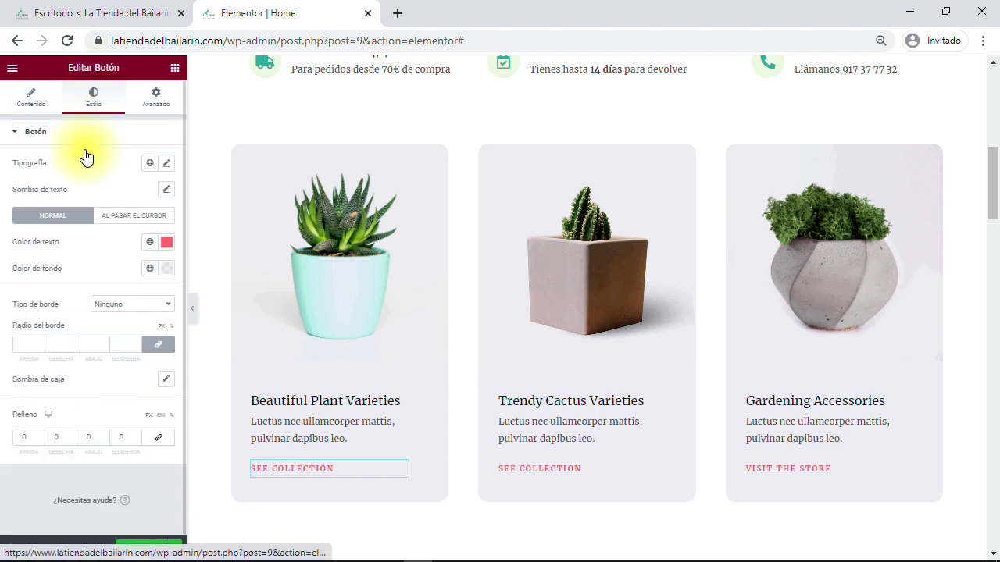
click(167, 243)
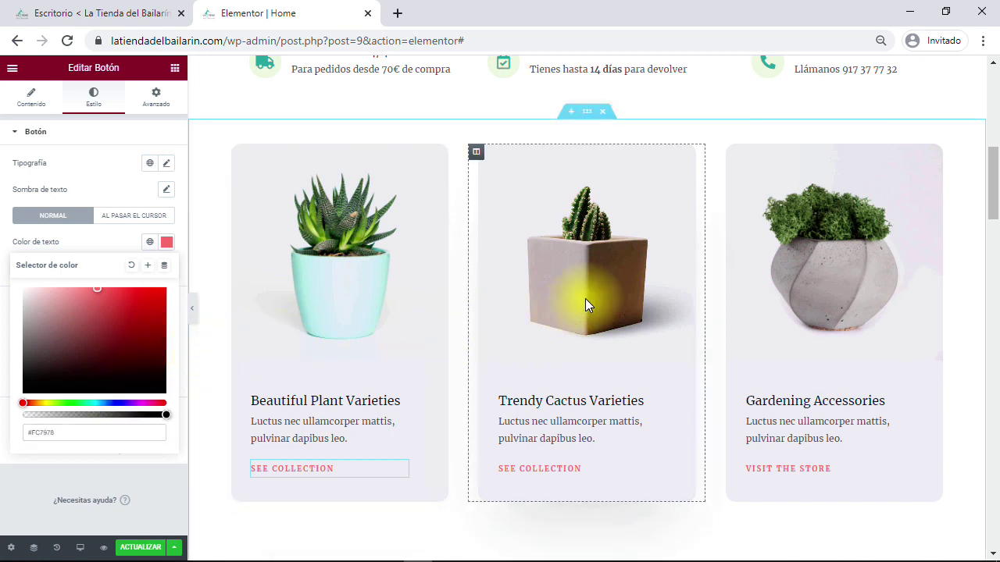
click(606, 115)
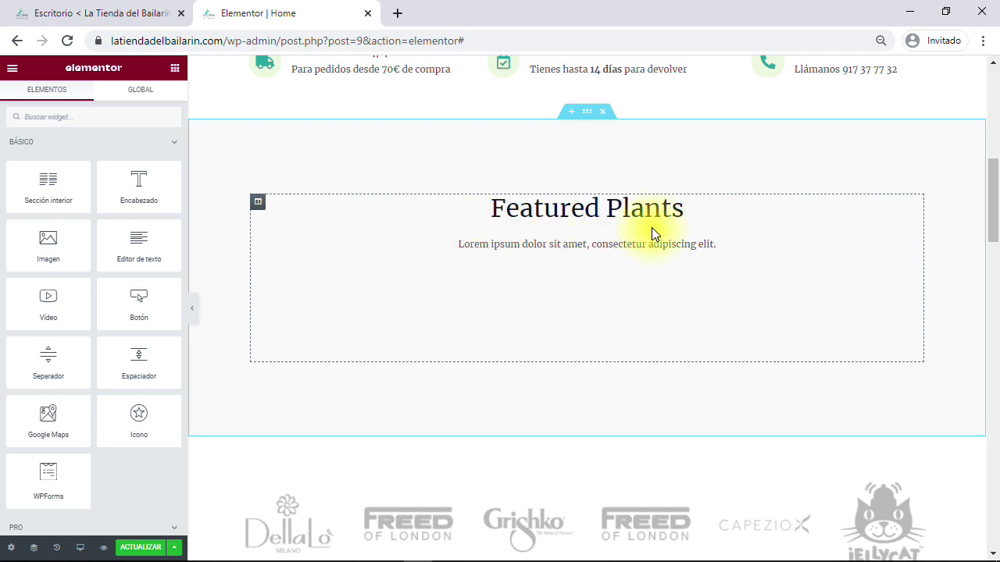
Change the Featured Plants heading to 'Productos destacados'
click(685, 212)
drag(685, 213, 484, 216)
text(Productos destacados)
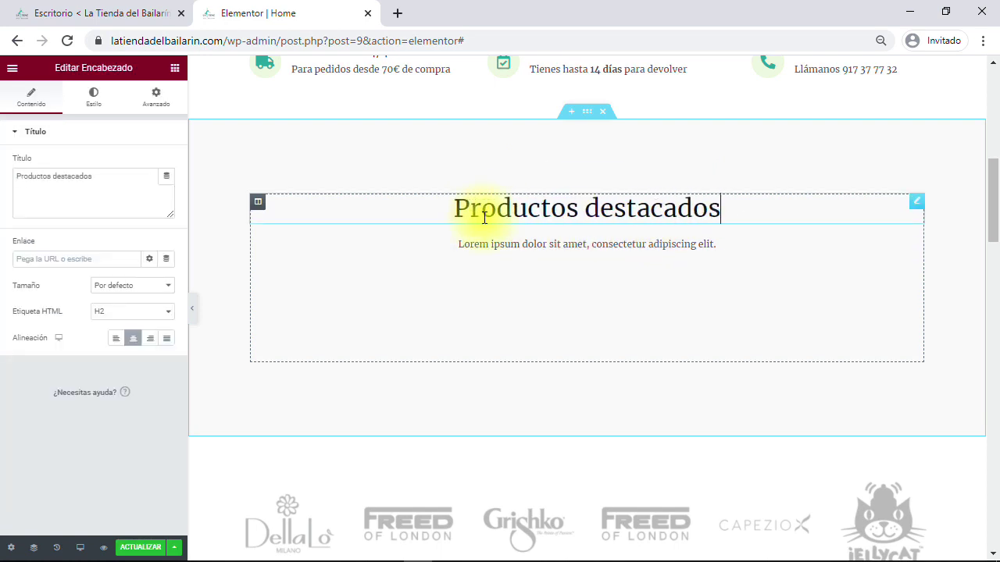
Replace the lorem ipsum line with the 'Esta semana tenemos novedades muy interesantes para ti...' tagline and review its typography
click(636, 244)
drag(156, 261, 28, 243)
key(ctrl+a)
text(Esta semana tenemos novedades muy interesantes para ti...)
click(93, 100)
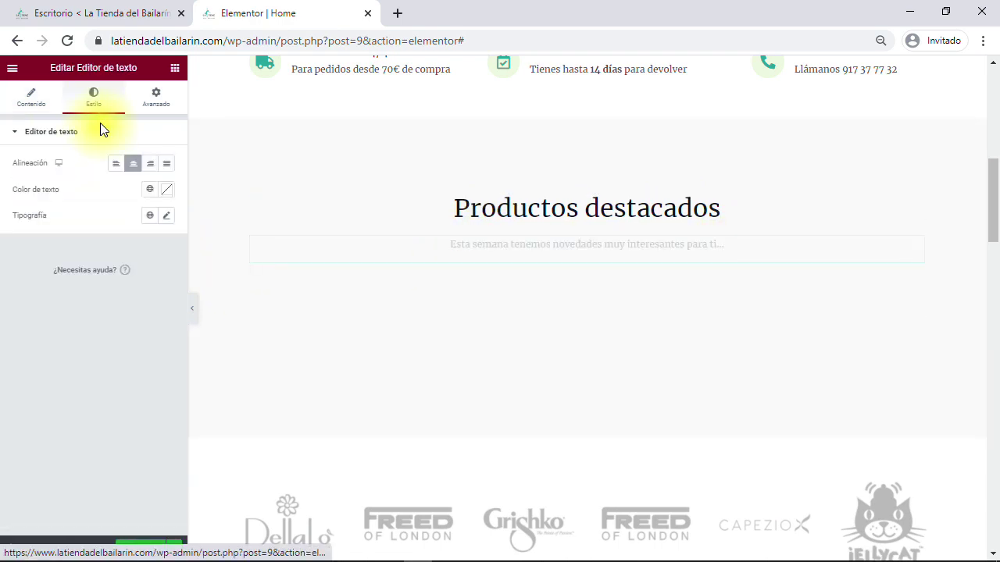
click(166, 217)
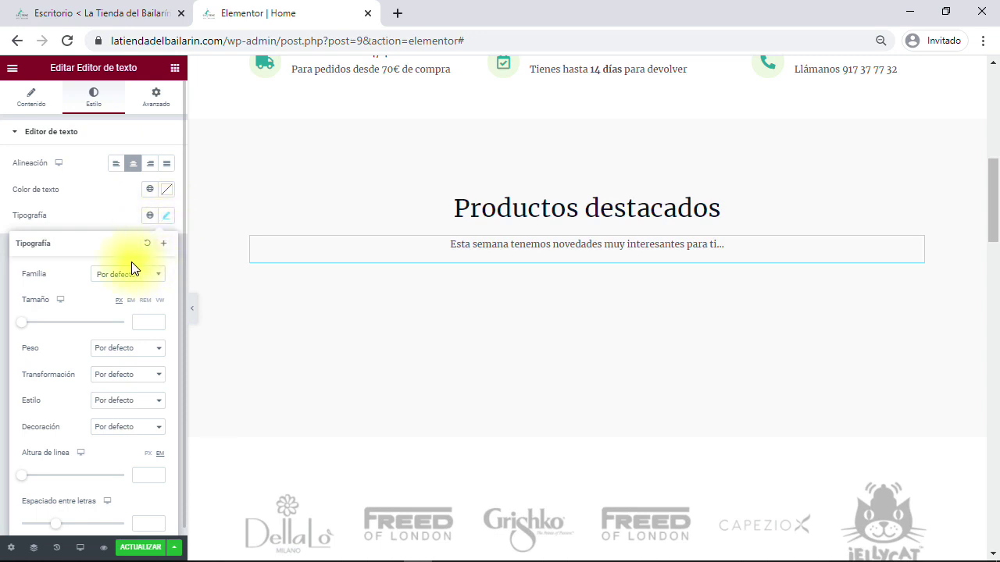
scroll(489, 351, down, 2)
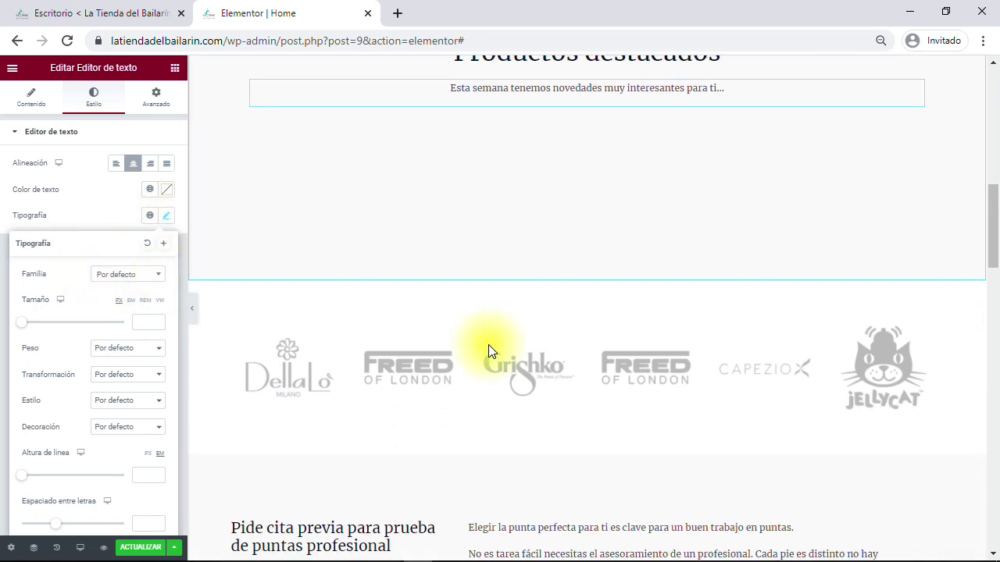
scroll(488, 345, down, 1)
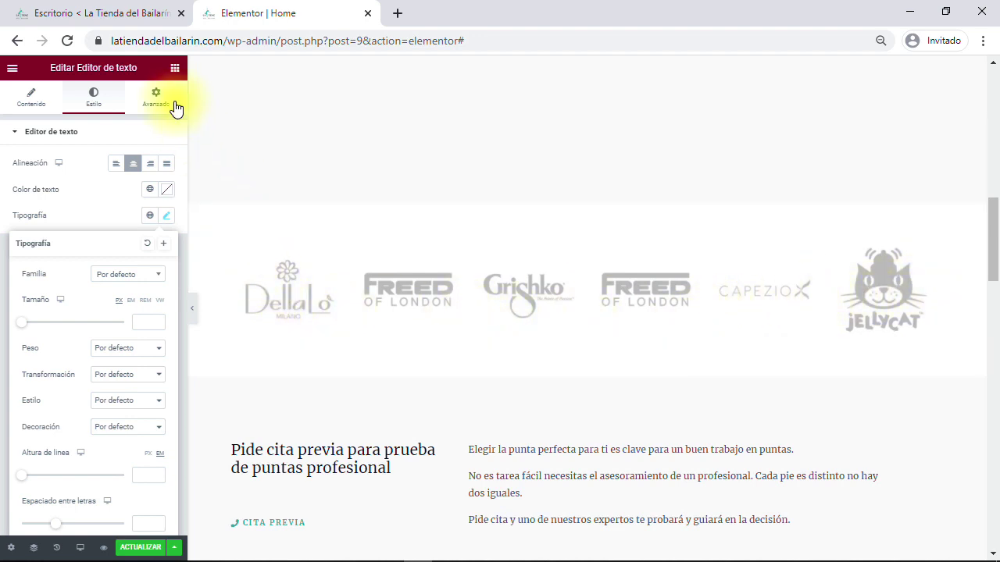
click(174, 68)
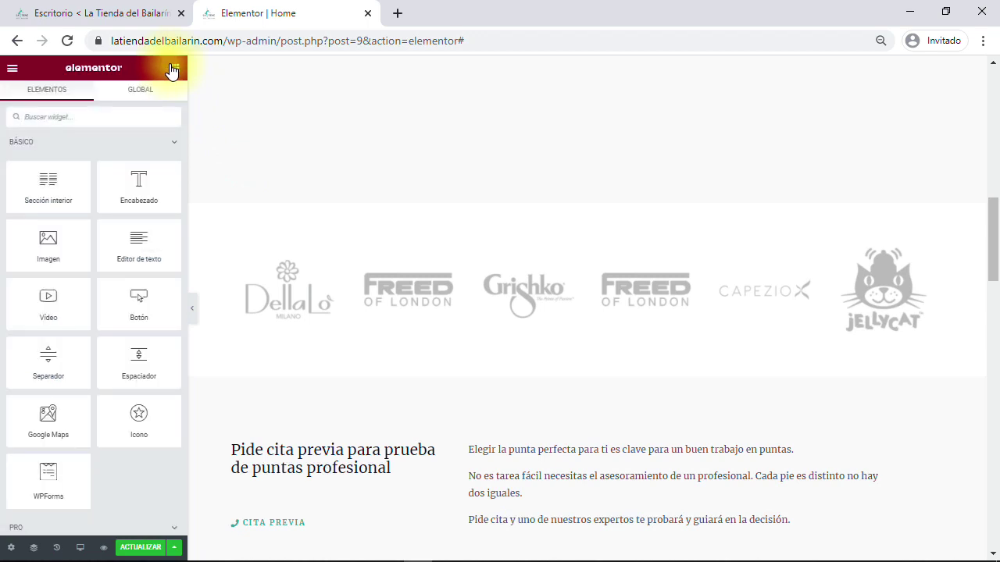
Scroll down the page and select the 'Conoce las nuevas colecciones' text block for editing
mouse_move(44, 236)
mouse_down()
mouse_move(123, 245)
mouse_move(275, 289)
mouse_move(294, 308)
mouse_move(250, 272)
mouse_move(47, 239)
mouse_up()
scroll(491, 324, down, 4)
scroll(491, 322, down, 3)
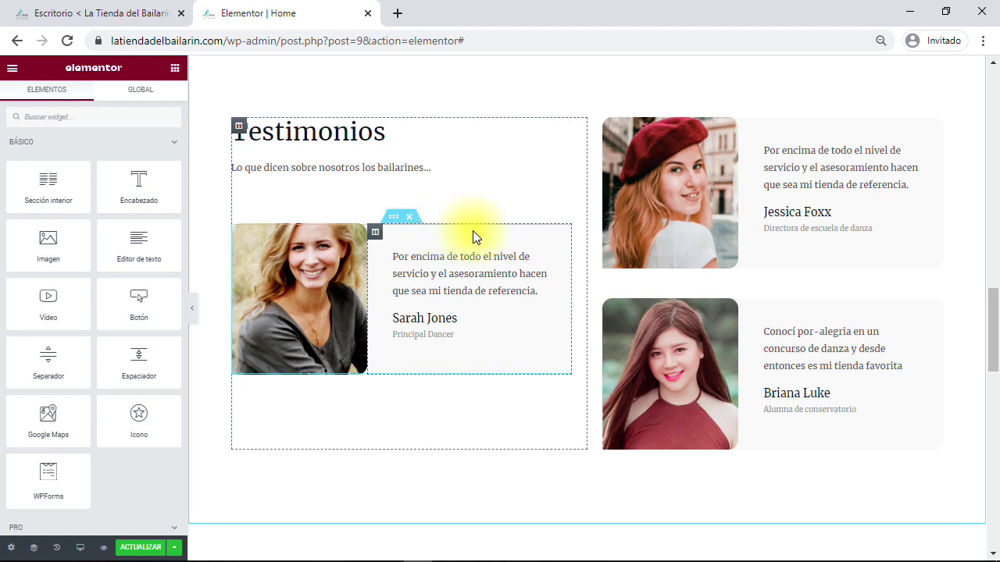
scroll(472, 229, down, 3)
scroll(473, 237, down, 4)
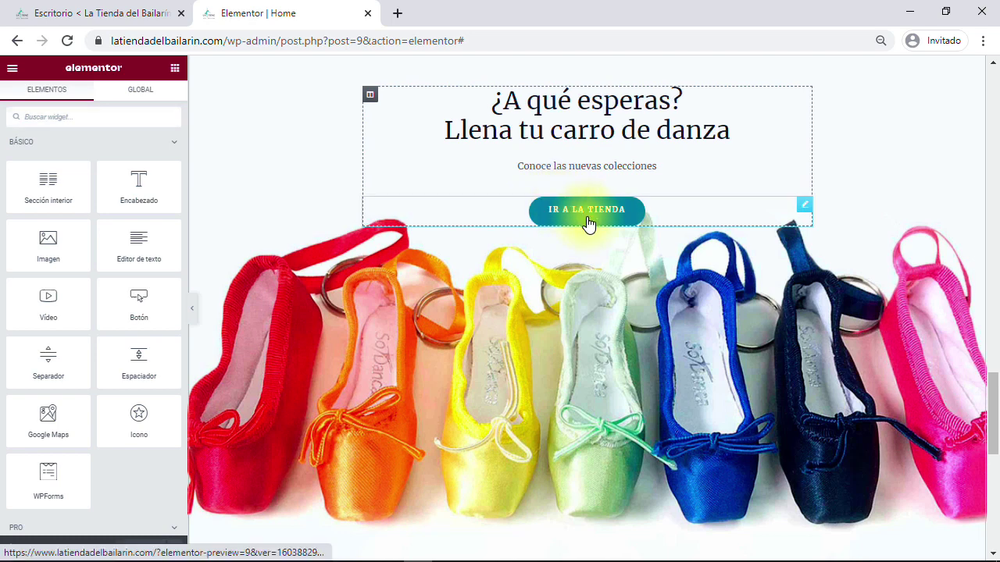
click(672, 167)
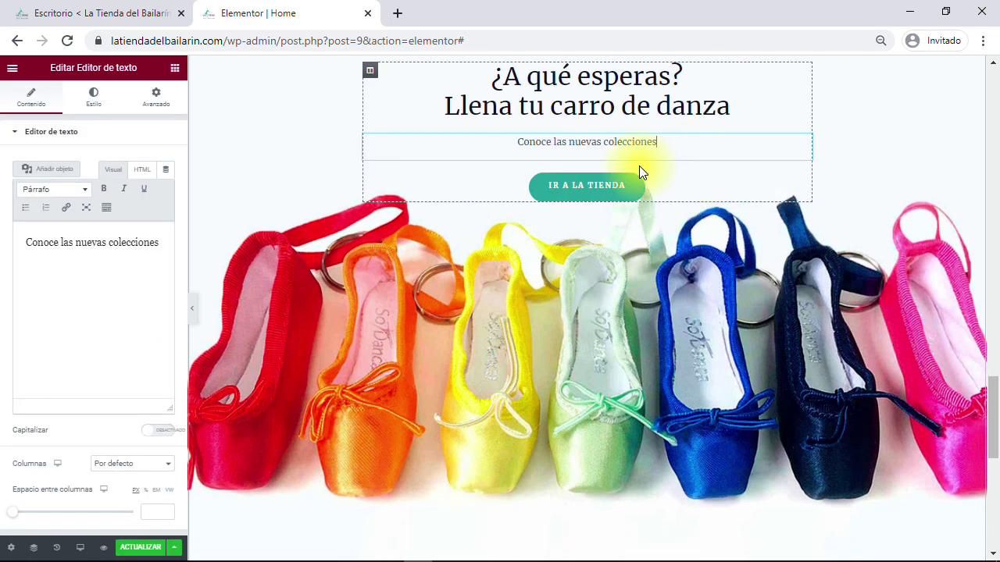
scroll(639, 170, down, 7)
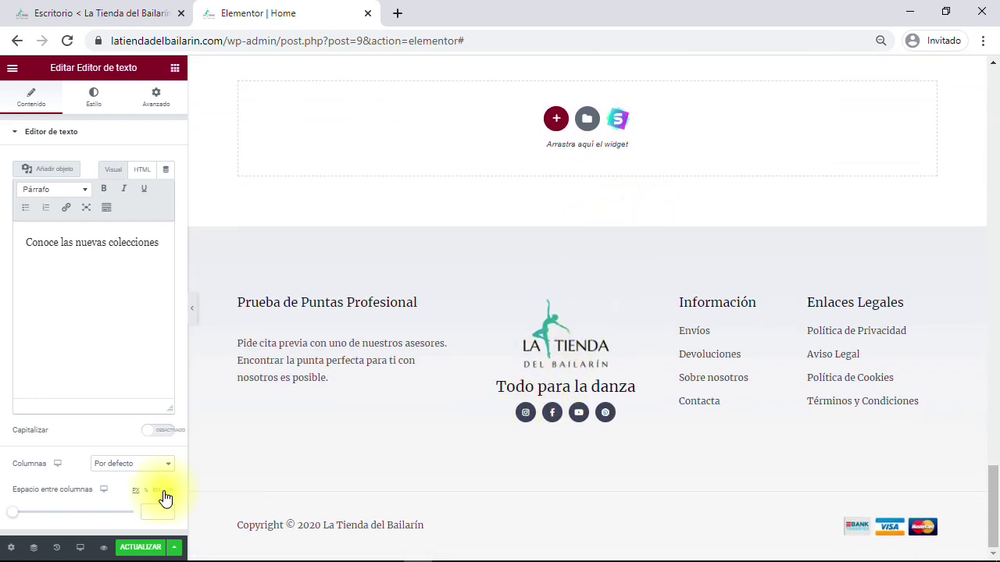
Preview the home page in a new tab, scroll through it, and jump back to the top
click(104, 548)
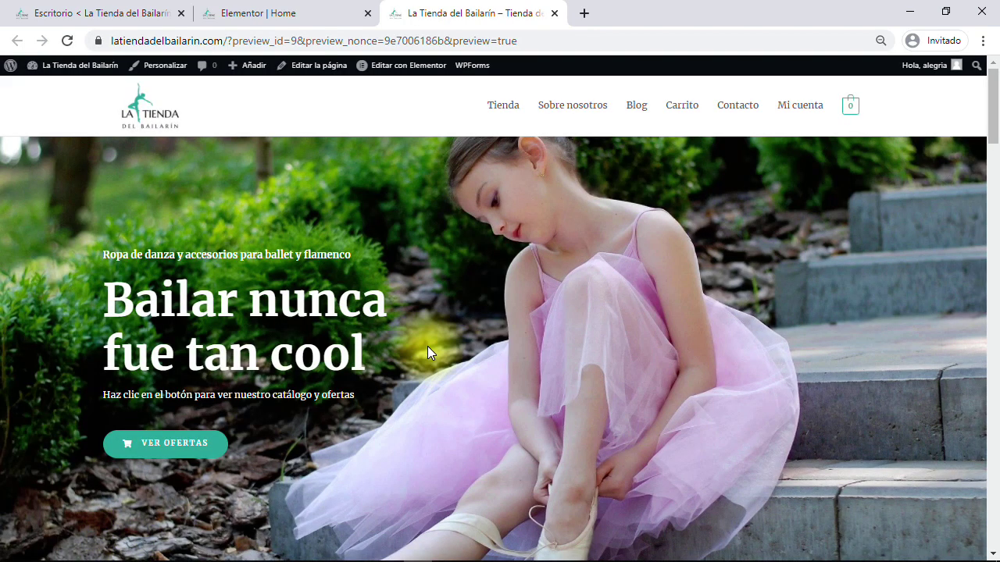
scroll(428, 352, down, 9)
scroll(429, 353, down, 15)
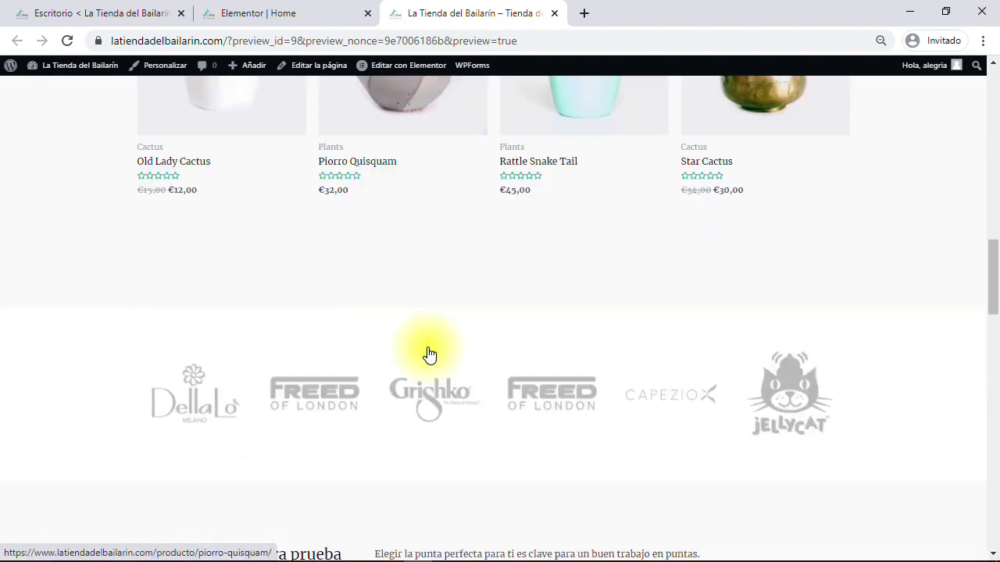
scroll(427, 359, down, 2)
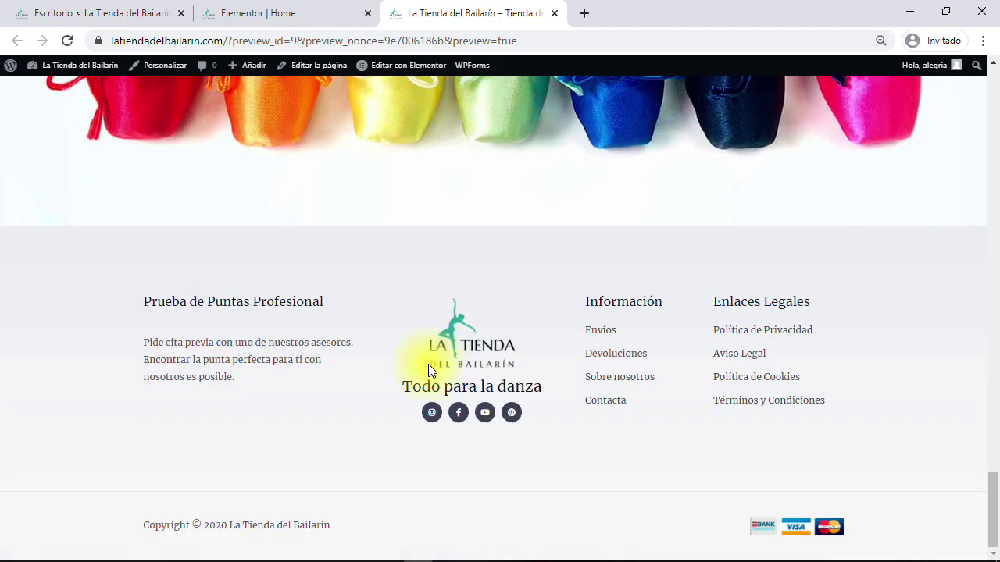
click(952, 534)
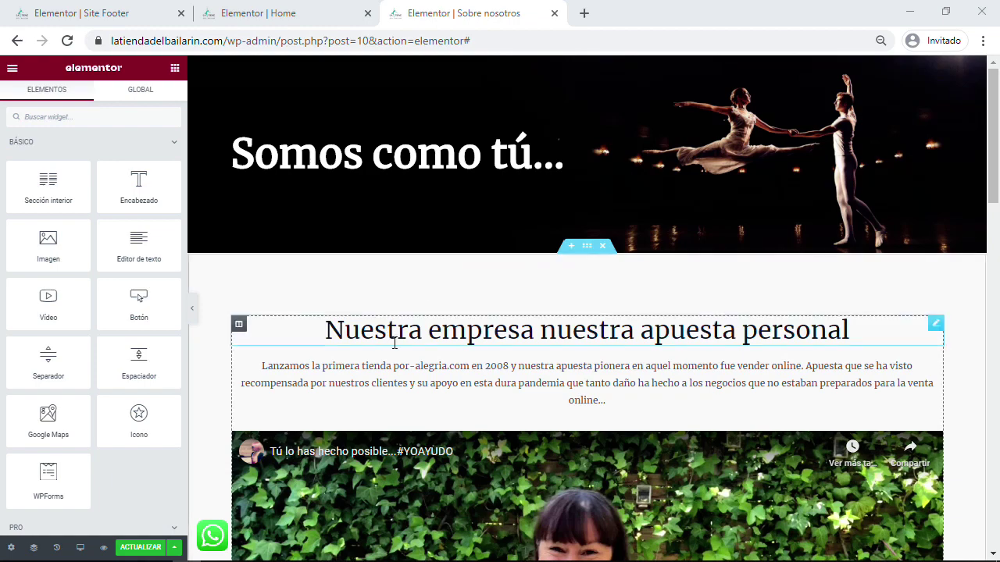
scroll(559, 391, down, 3)
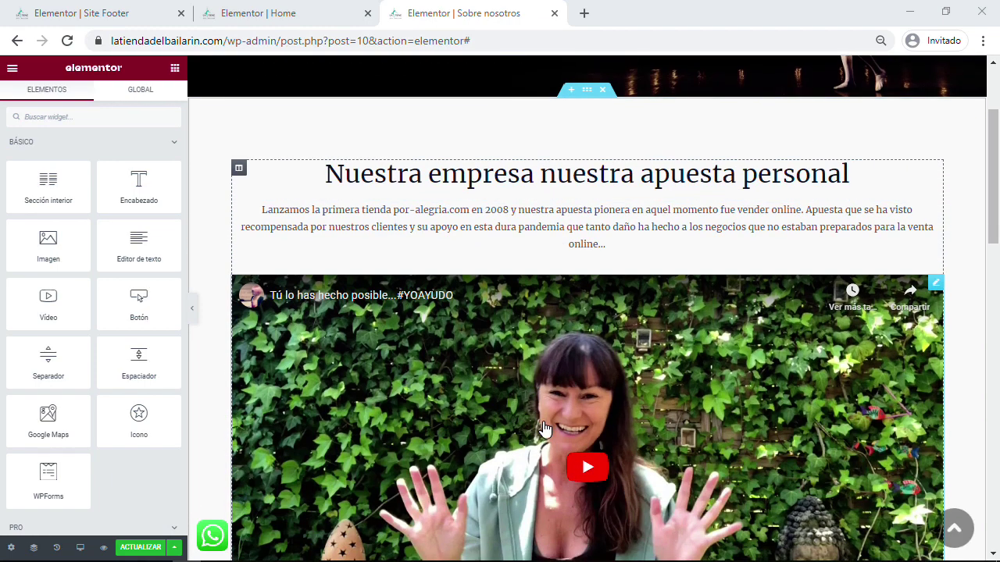
scroll(575, 426, down, 7)
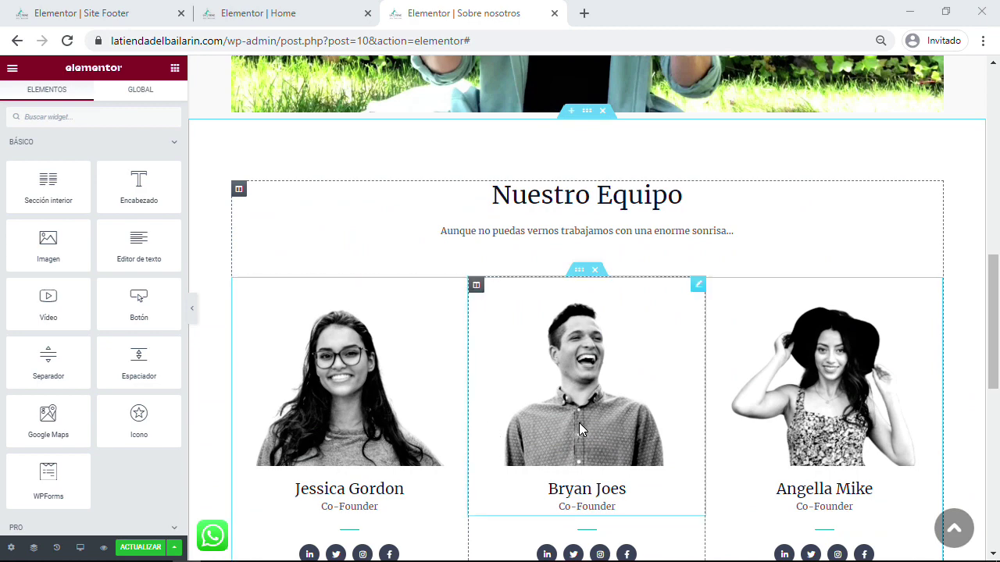
scroll(579, 423, up, 1)
scroll(579, 422, up, 5)
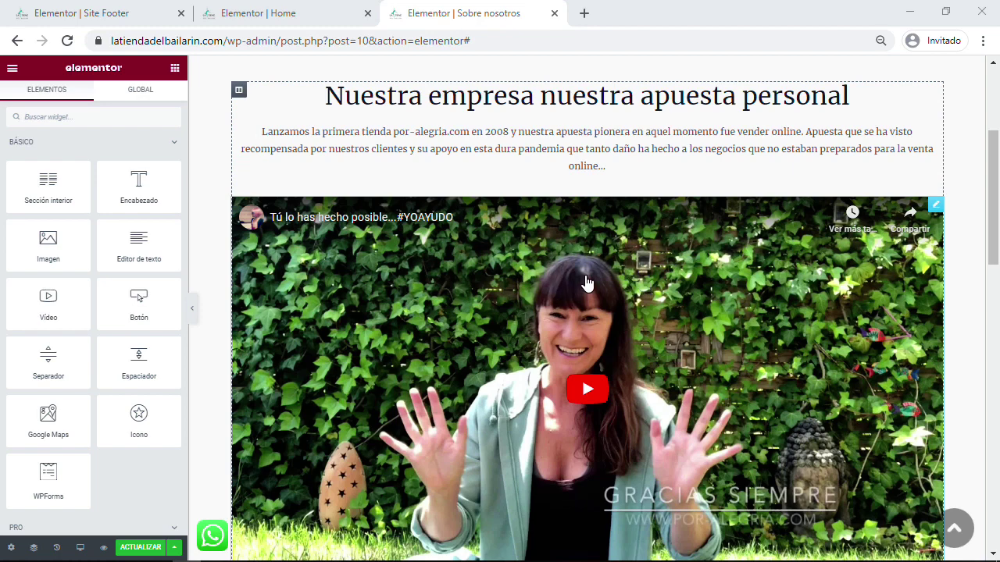
scroll(566, 309, down, 2)
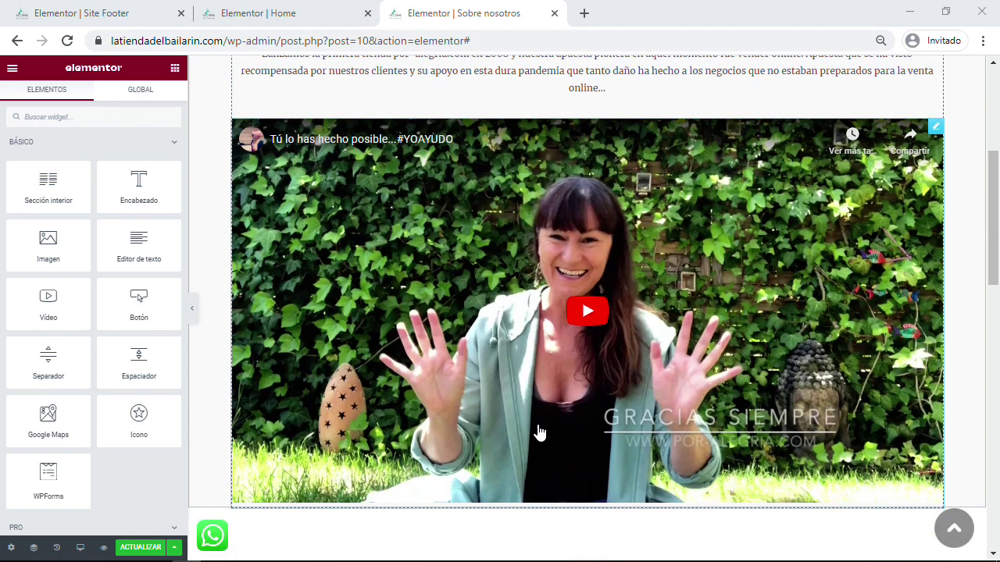
click(570, 426)
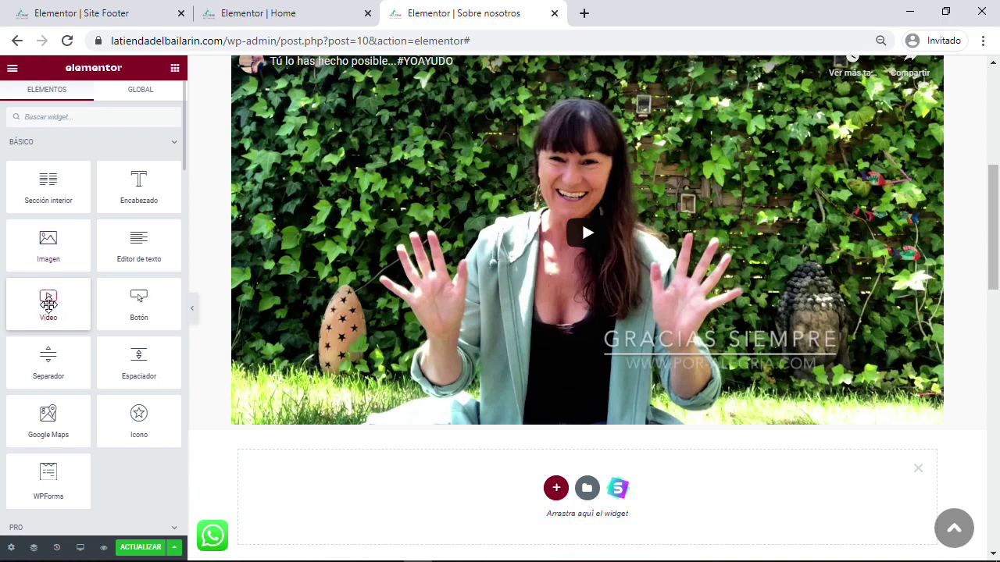
drag(49, 303, 573, 478)
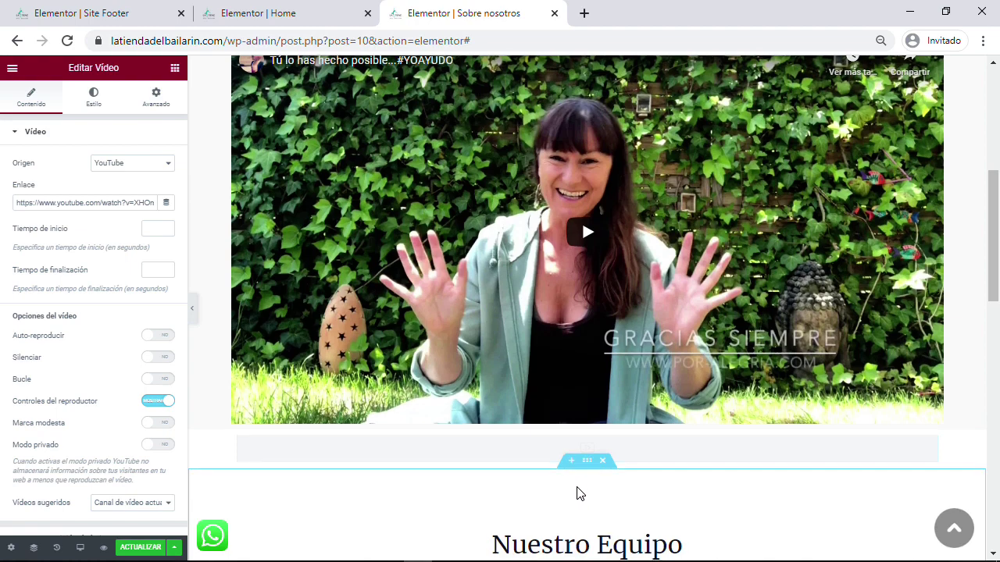
scroll(578, 484, down, 1)
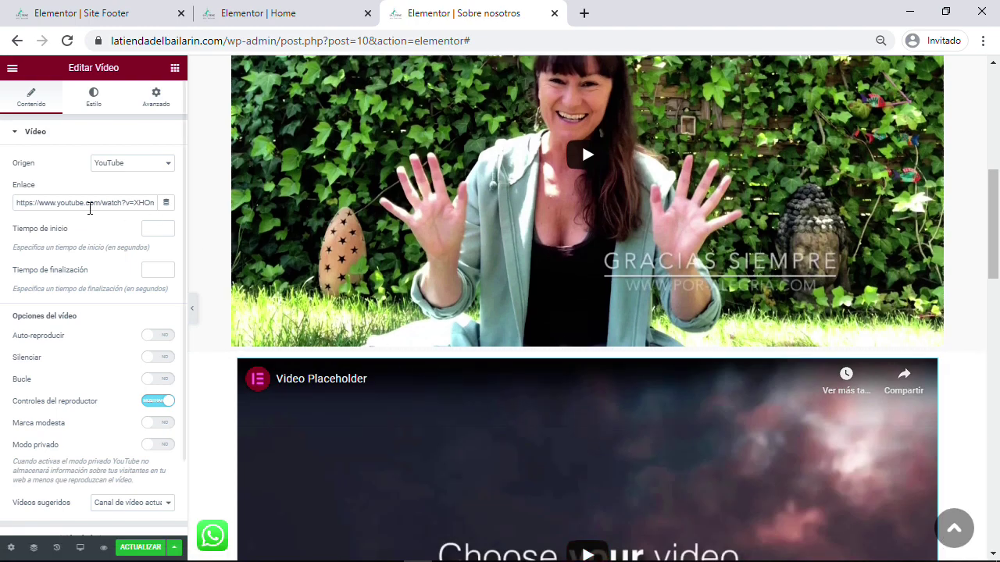
drag(14, 203, 173, 209)
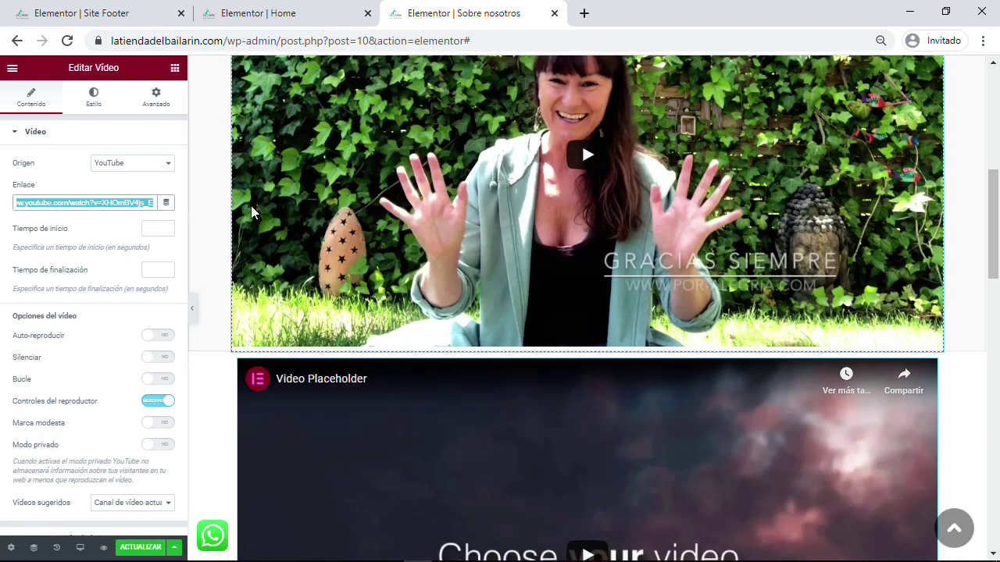
text(https://youtu.be/U8WW5wotjUI)
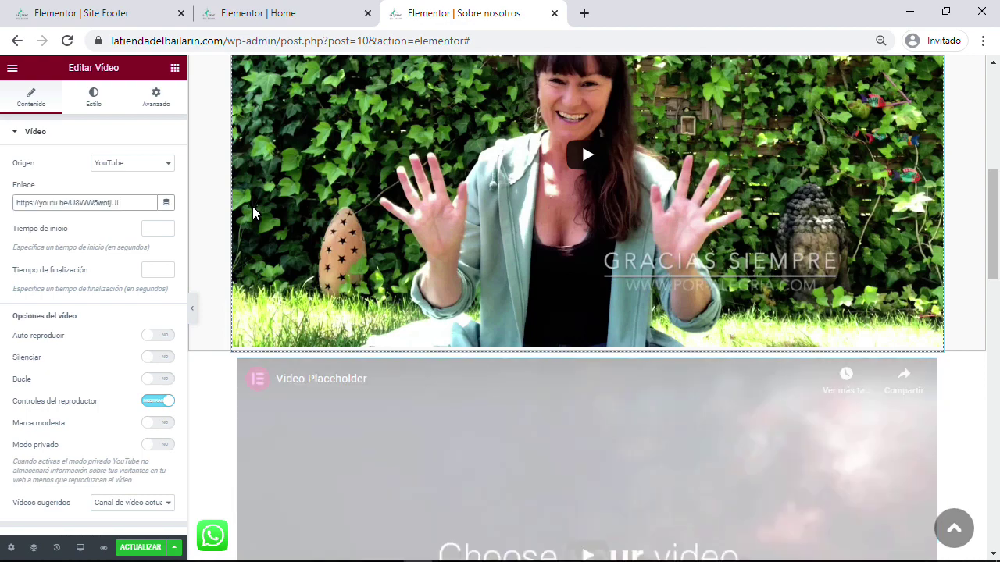
scroll(585, 486, down, 2)
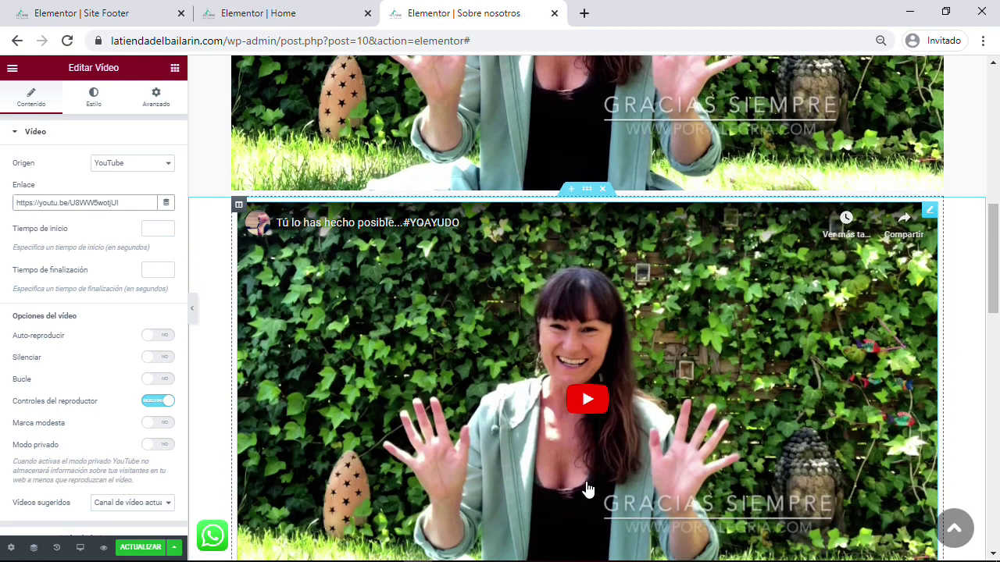
click(603, 190)
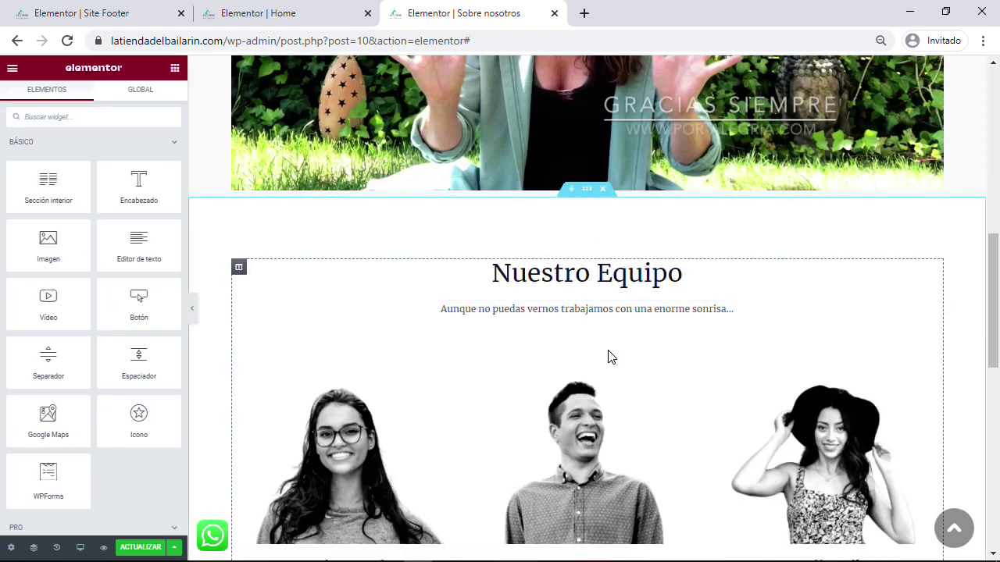
scroll(597, 371, down, 1)
scroll(597, 372, down, 1)
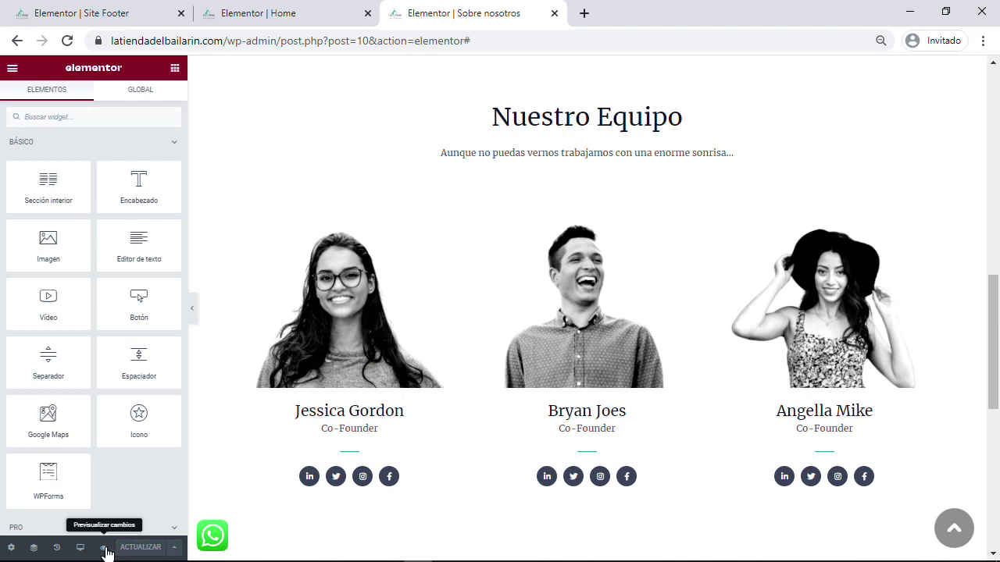
Preview the Sobre nosotros page, then go to the Blog page from the main menu
click(103, 550)
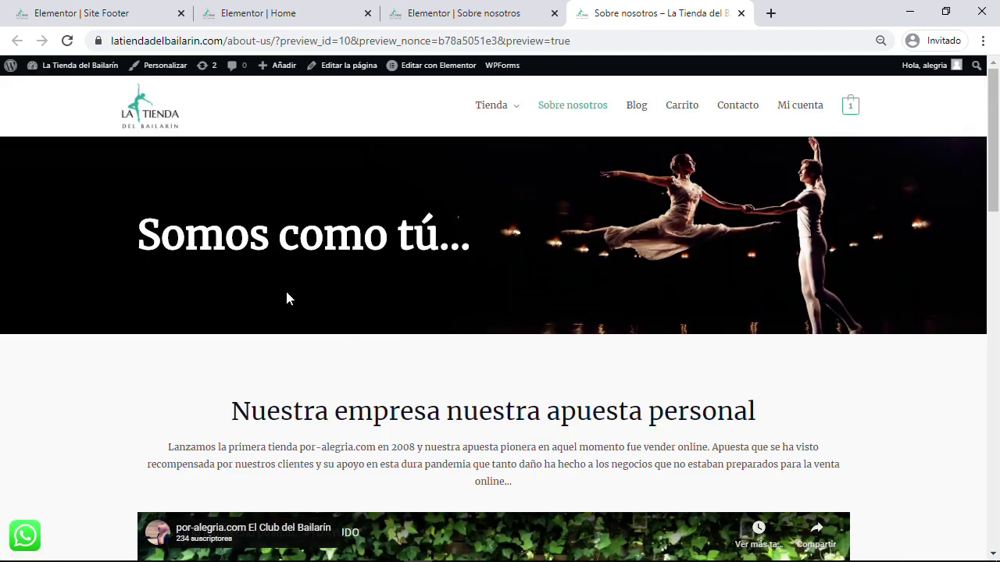
scroll(578, 346, down, 7)
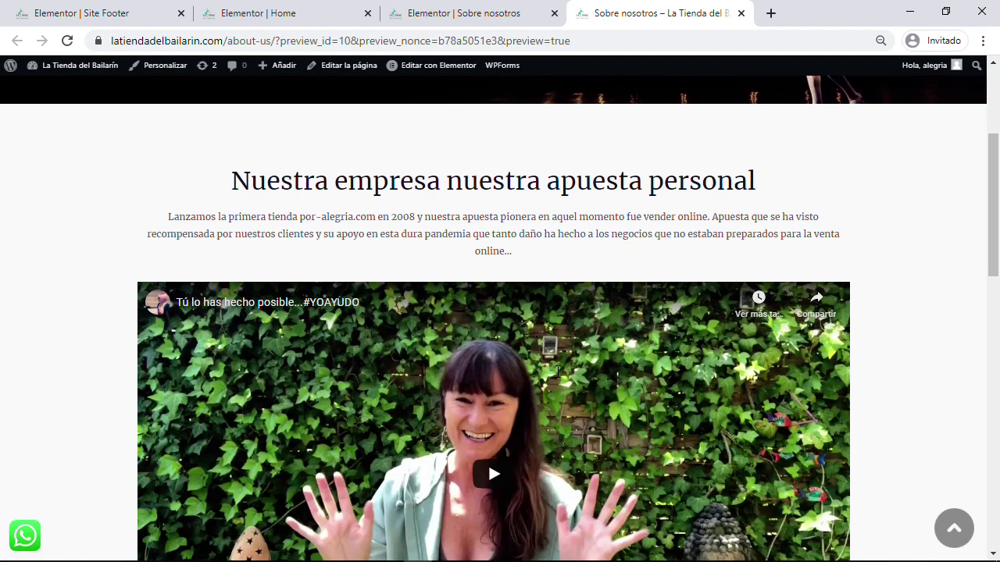
scroll(563, 386, down, 5)
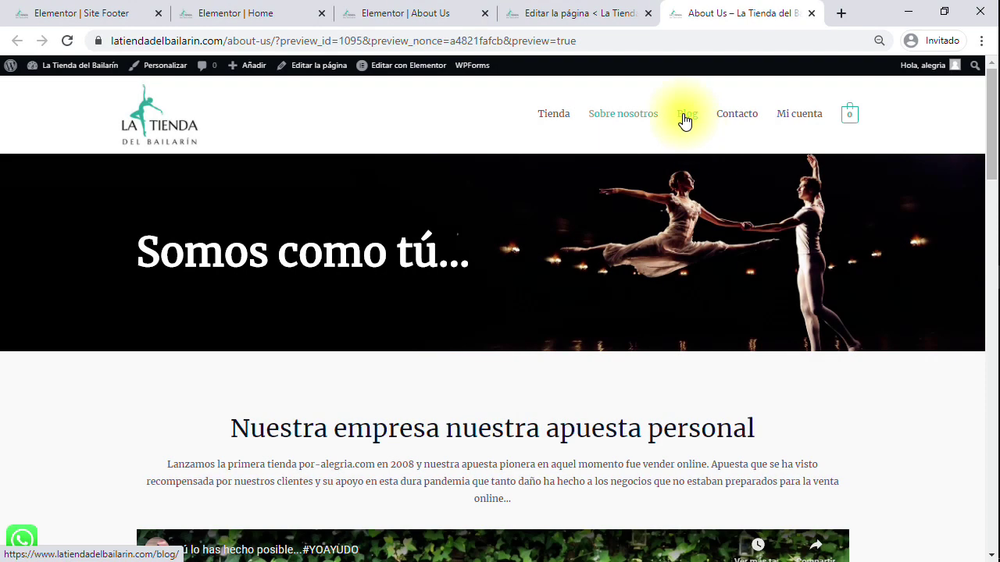
click(684, 119)
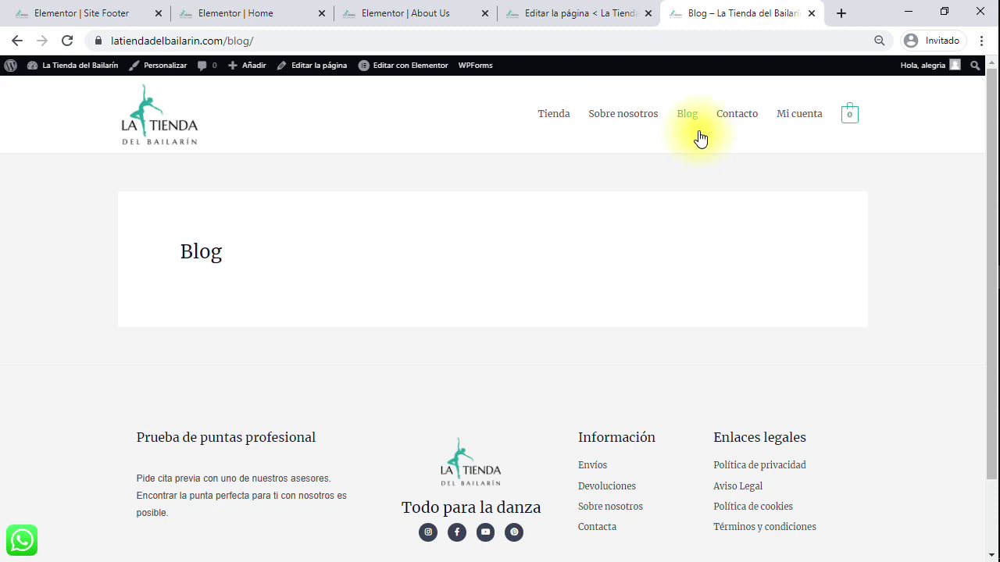
In Ajustes > Lectura, set Blog as the posts page and save the changes
click(92, 81)
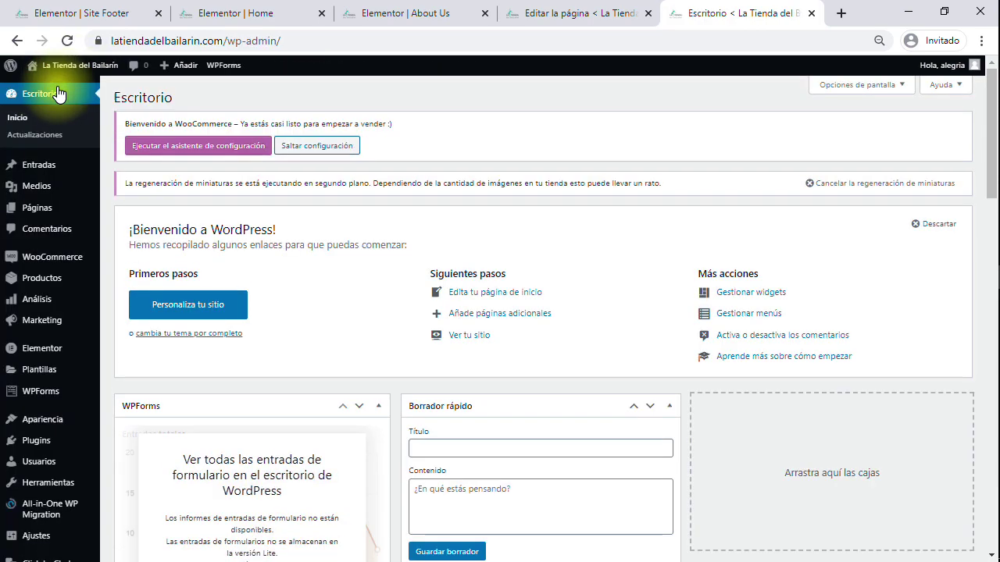
mouse_move(35, 535)
click(121, 422)
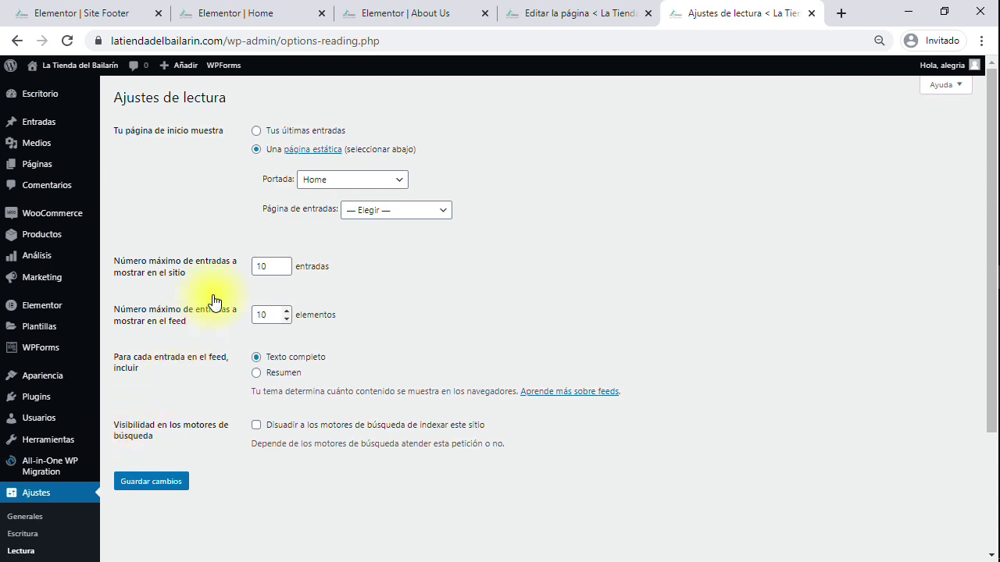
click(445, 211)
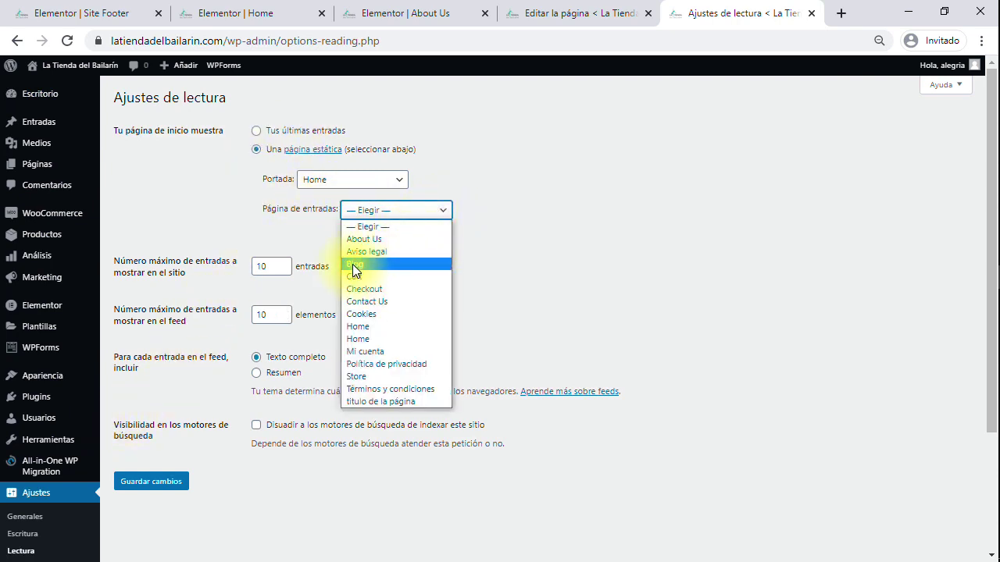
click(352, 264)
click(148, 484)
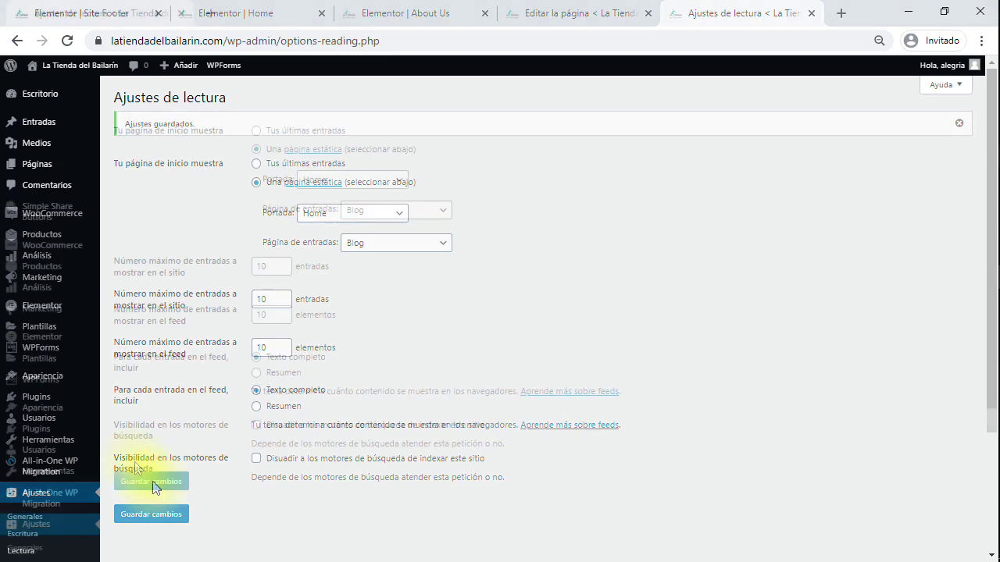
From Todas las entradas, view the «Alento» Granada re-premiere post on the live site
mouse_move(40, 125)
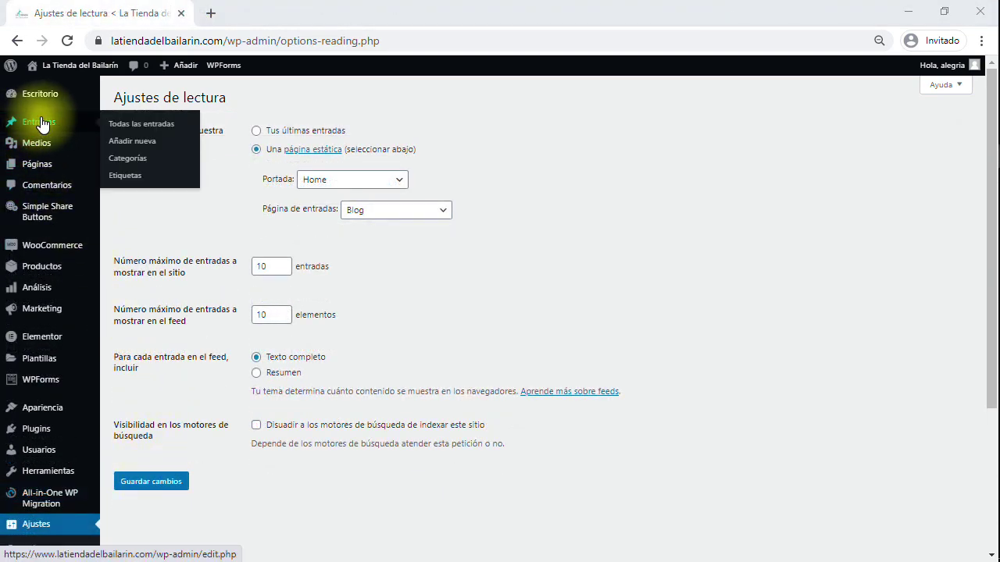
click(135, 125)
mouse_move(133, 190)
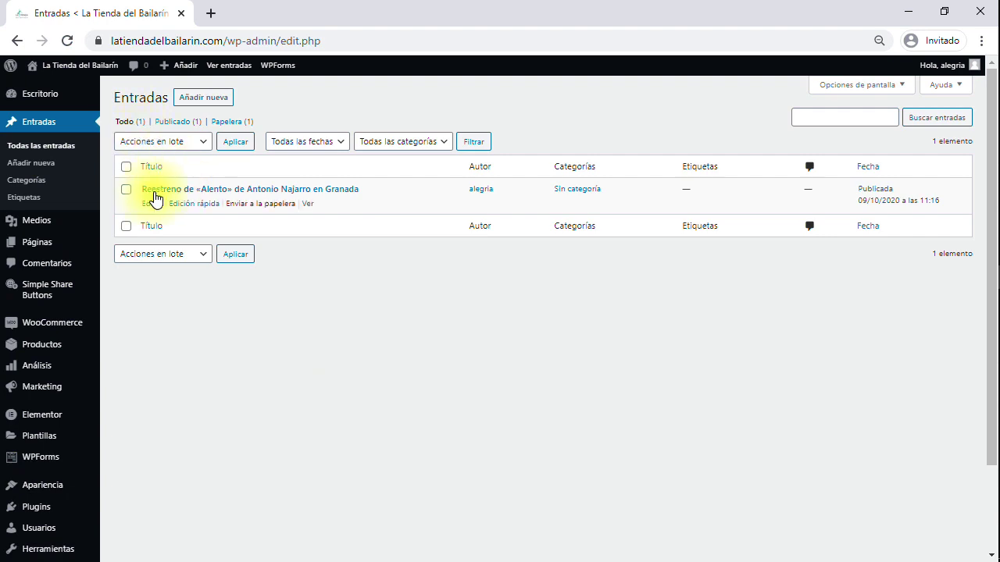
click(309, 205)
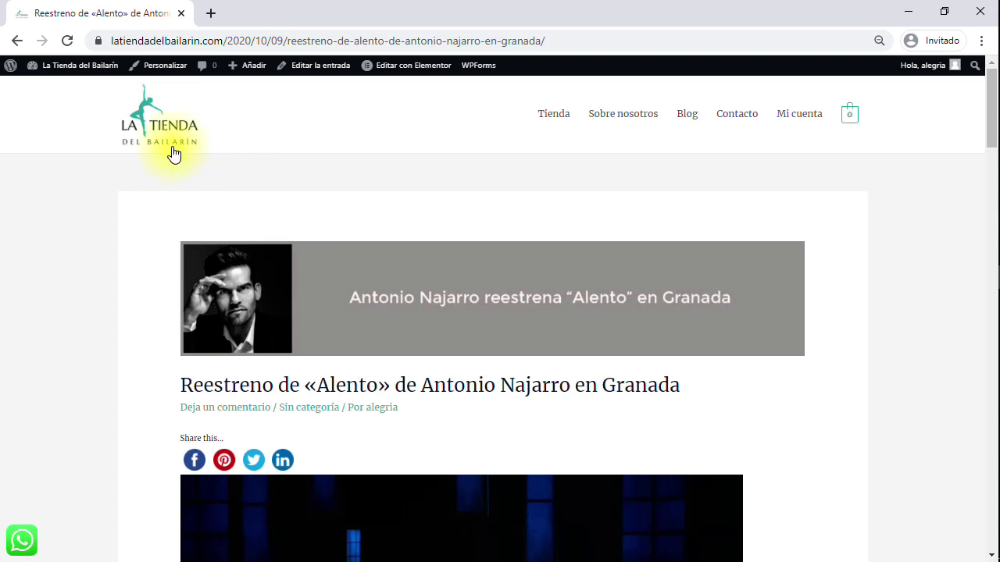
In the Customizer, set Global > Contenedor layout to Ancho completo / Contenido and publish
click(154, 74)
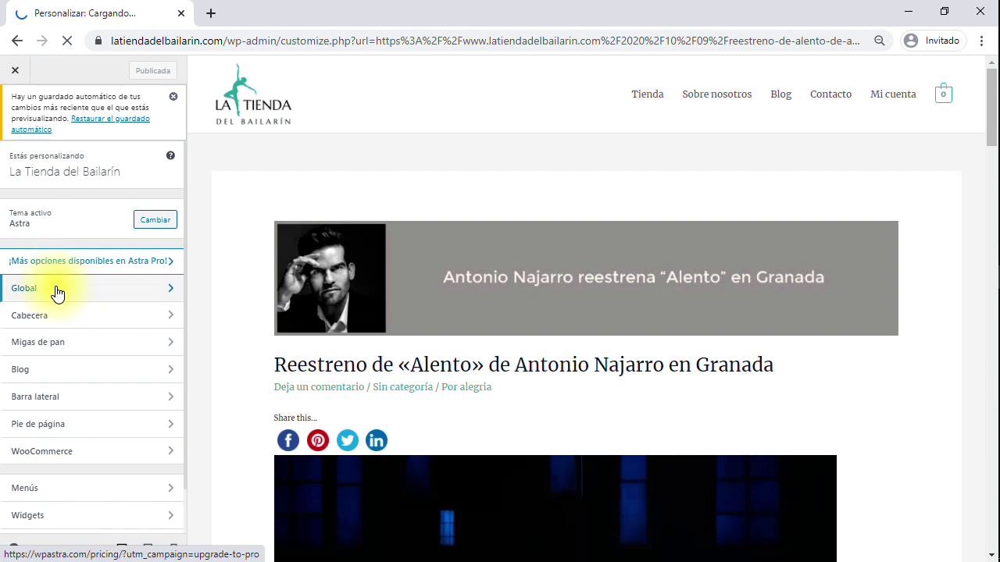
click(56, 293)
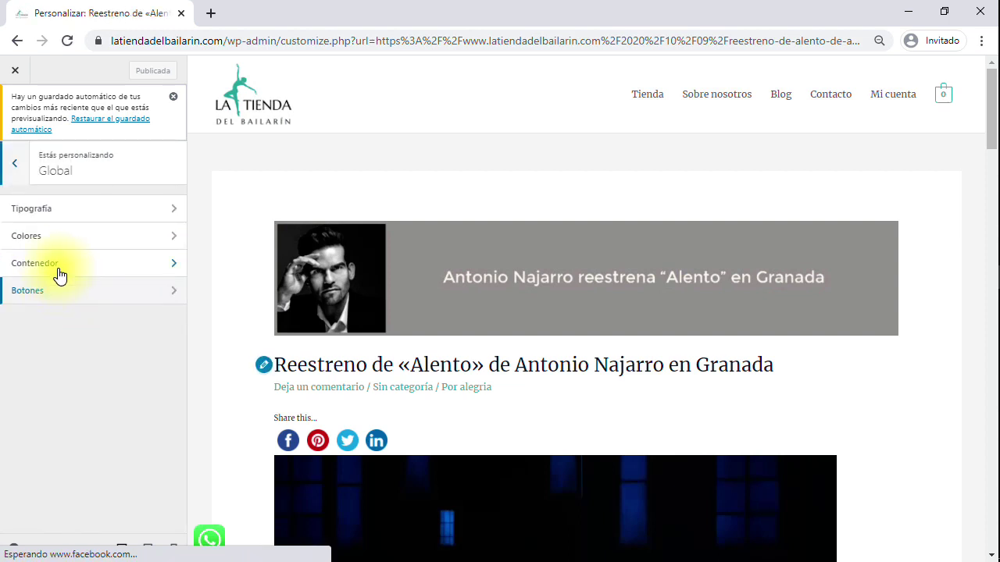
click(61, 267)
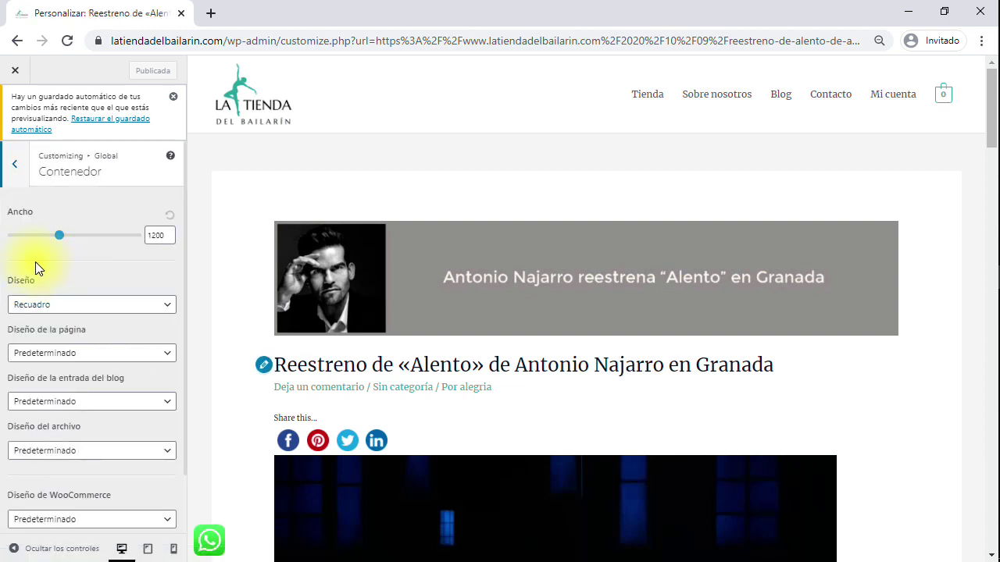
click(58, 306)
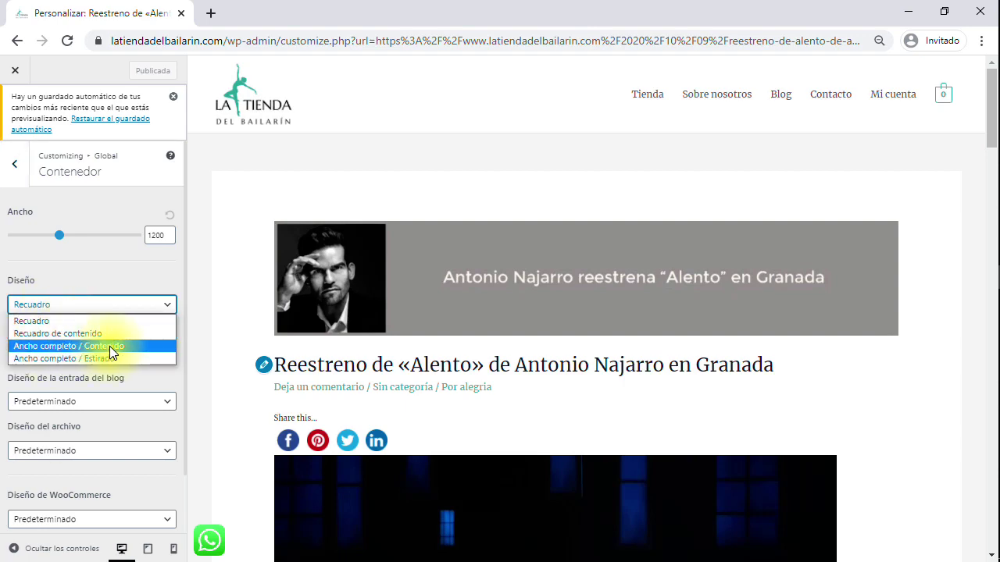
click(109, 346)
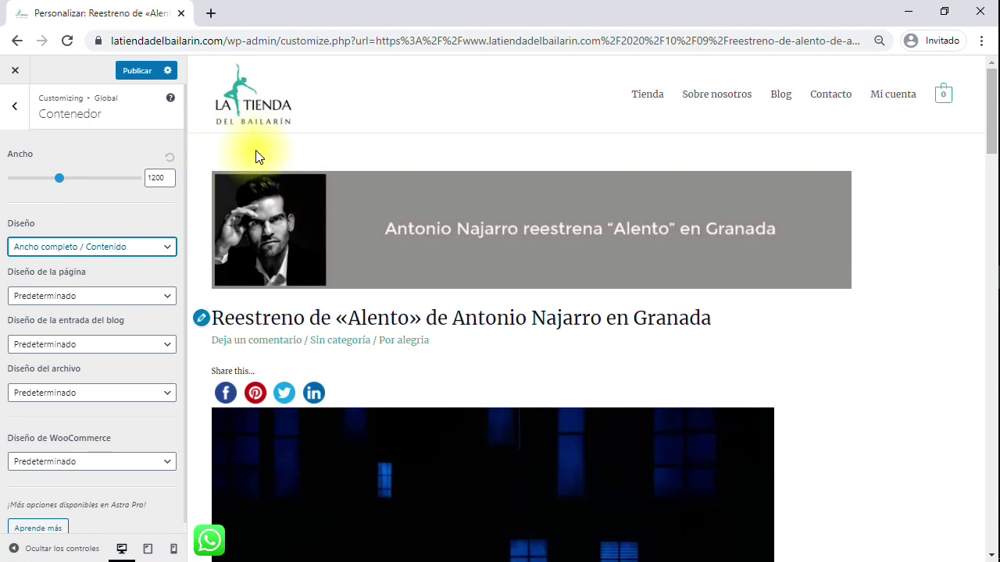
click(139, 71)
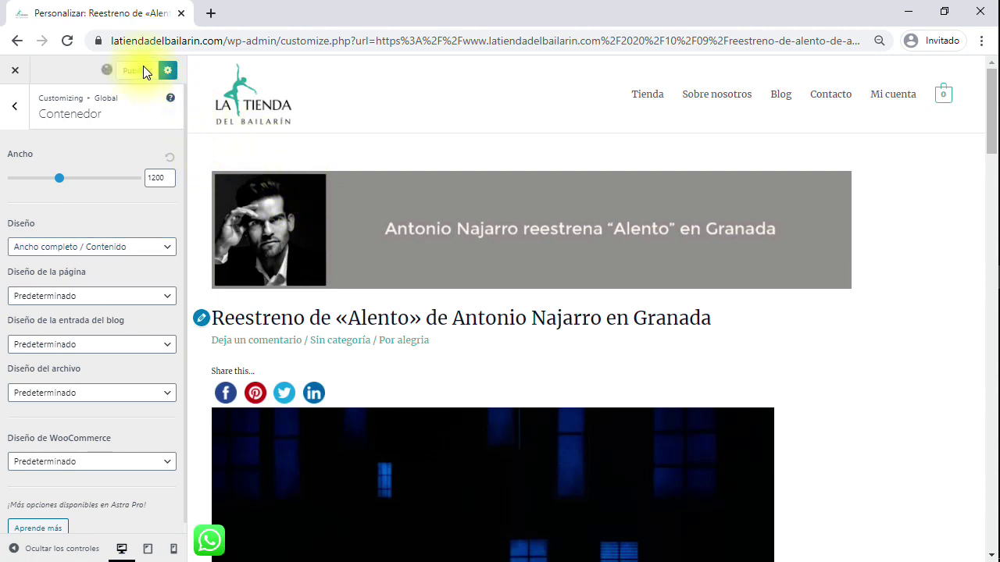
click(61, 553)
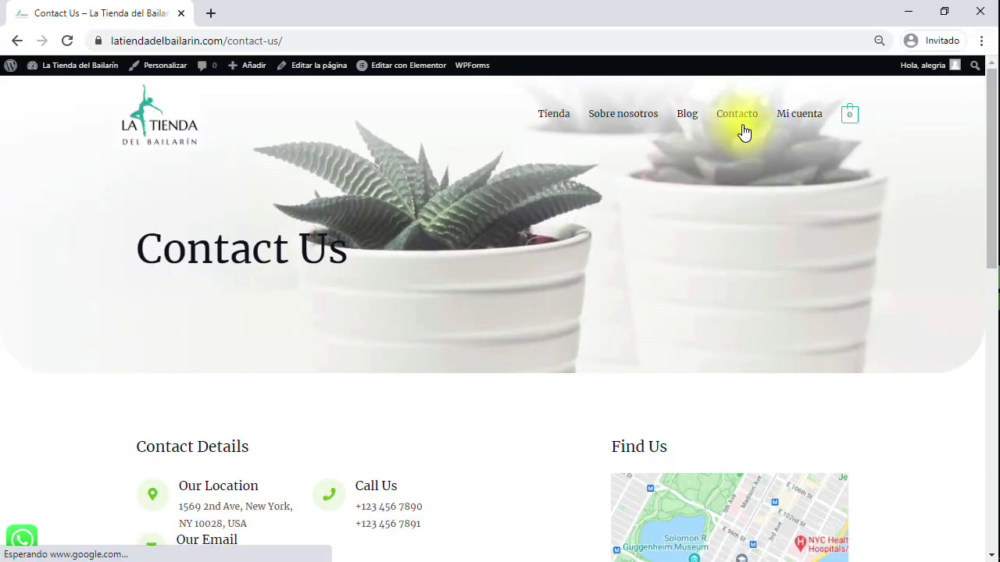
Open Contact Us in Elementor, check the Google Maps widget's Ubicación, then exit to the dashboard
scroll(745, 133, down, 5)
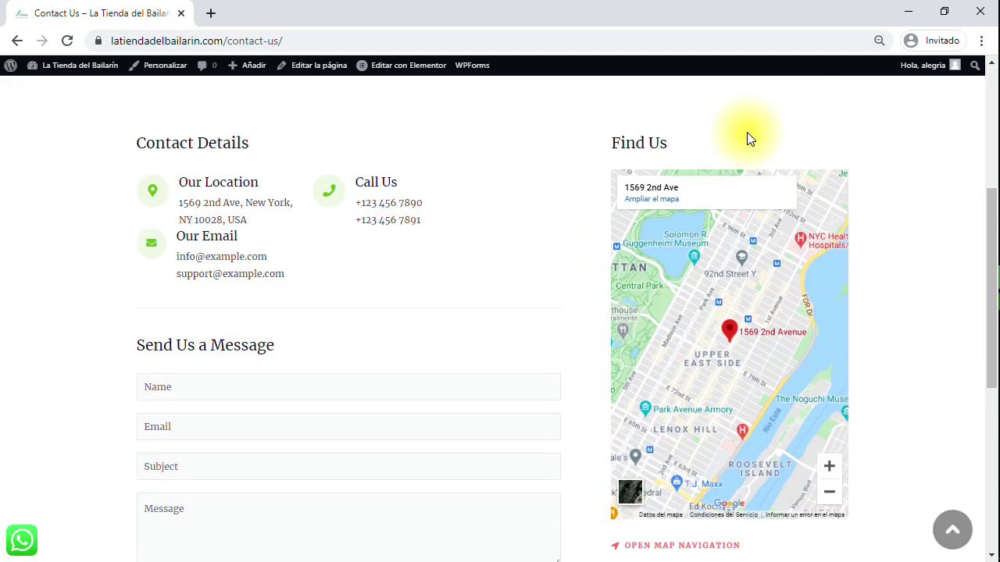
scroll(747, 139, up, 5)
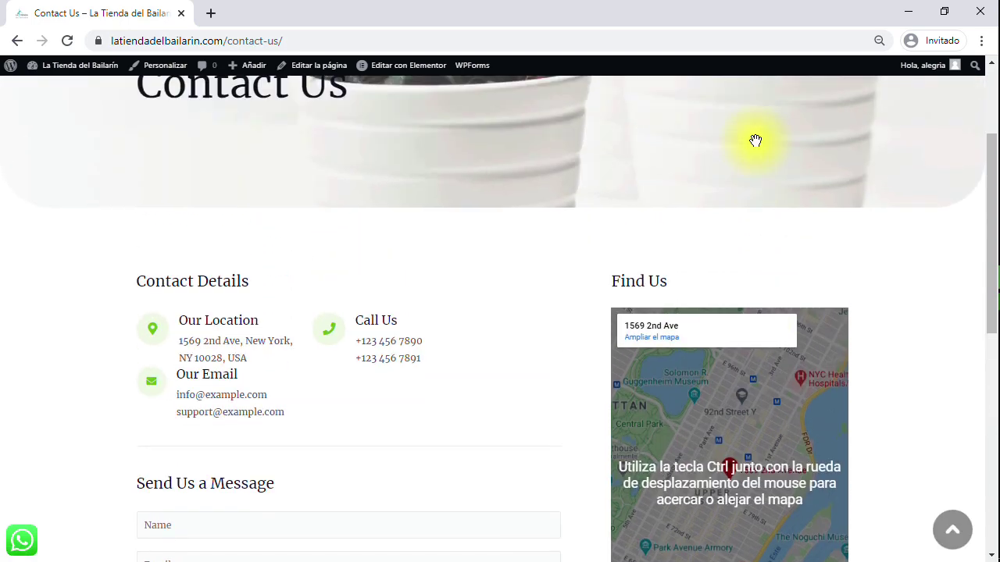
click(397, 73)
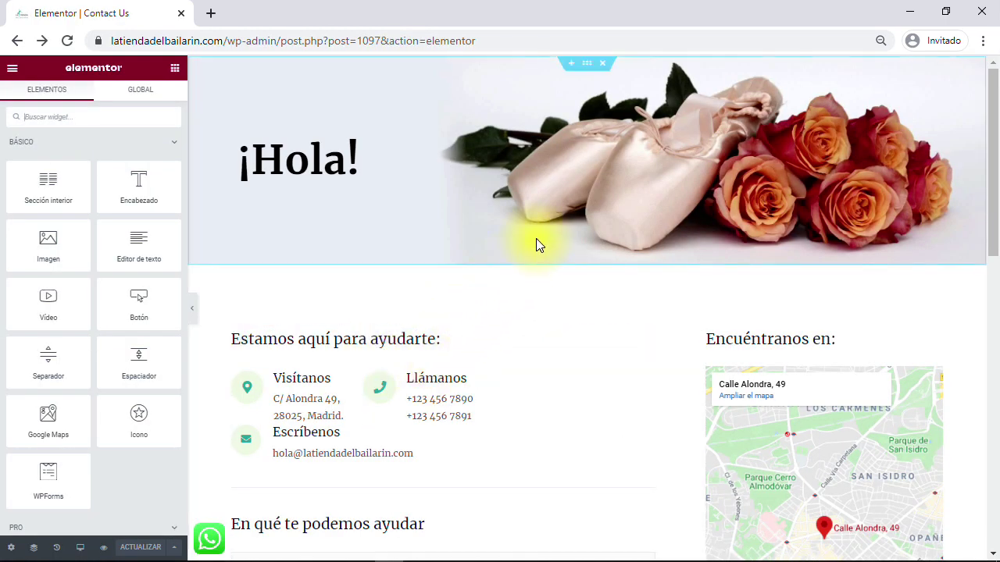
scroll(630, 347, down, 2)
scroll(631, 351, down, 2)
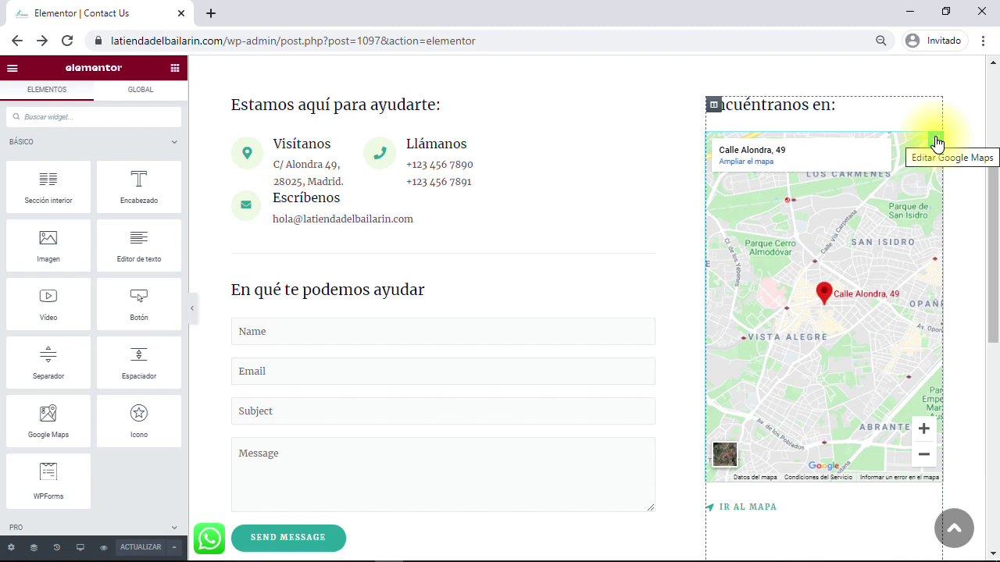
click(937, 141)
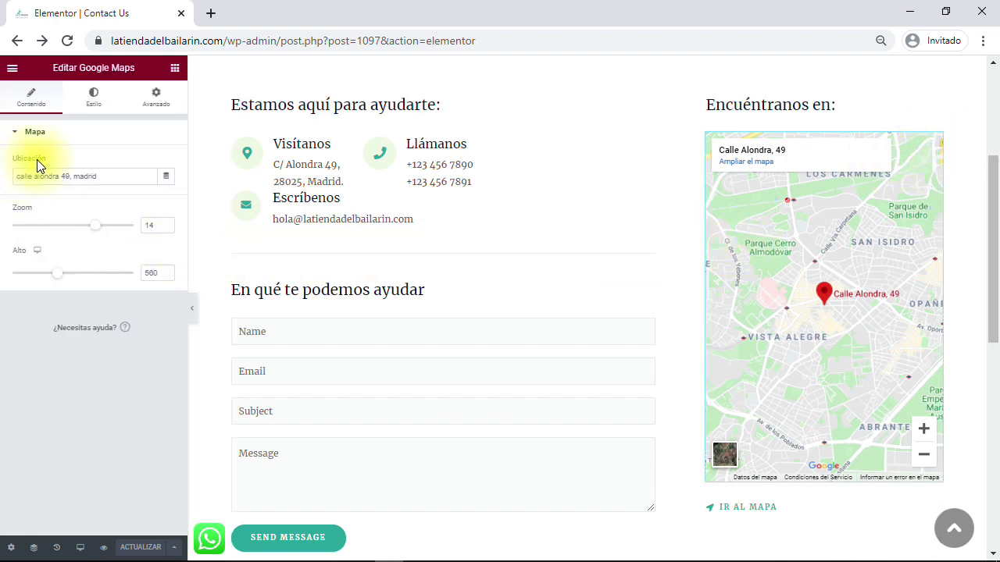
click(117, 176)
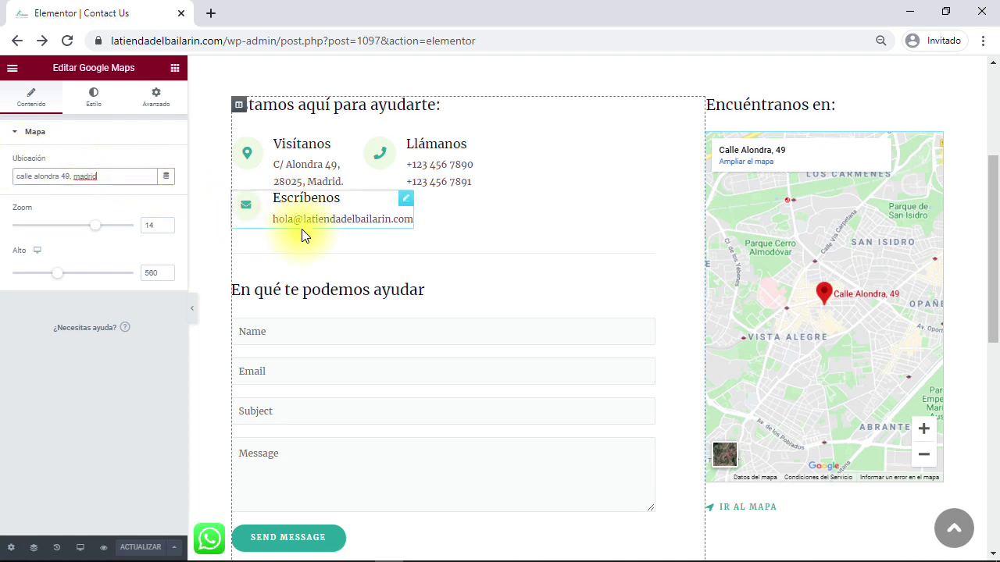
scroll(477, 230, down, 1)
scroll(478, 229, down, 1)
scroll(476, 228, up, 1)
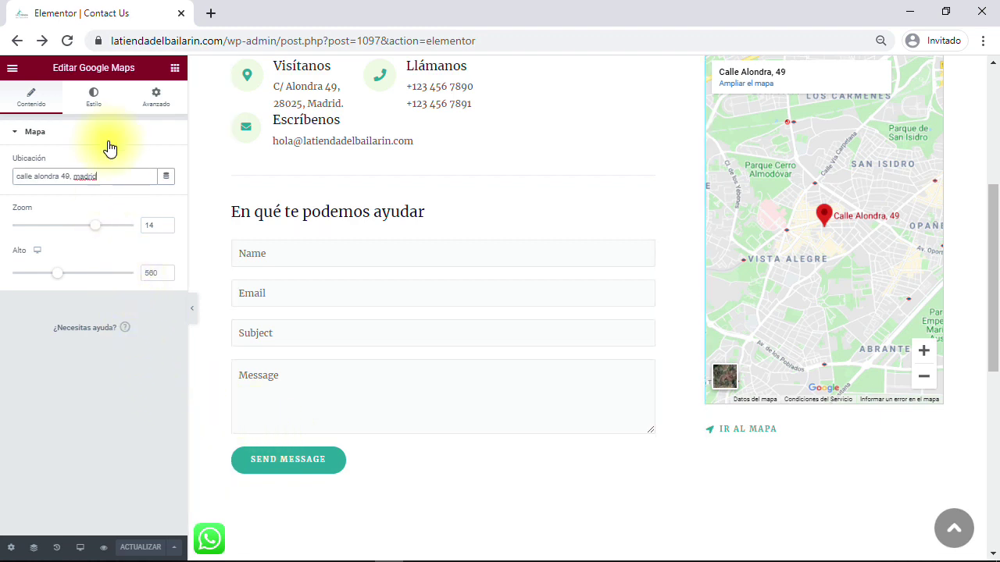
click(10, 70)
click(63, 283)
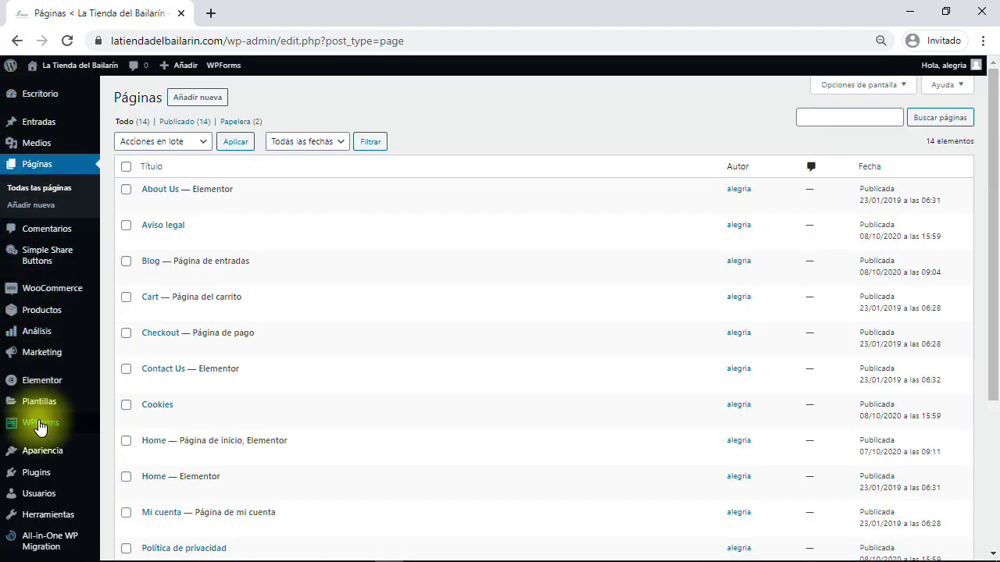
Open the Contact Form in WPForms and add a Checkboxes field above the submit button
mouse_move(41, 422)
click(125, 365)
click(153, 286)
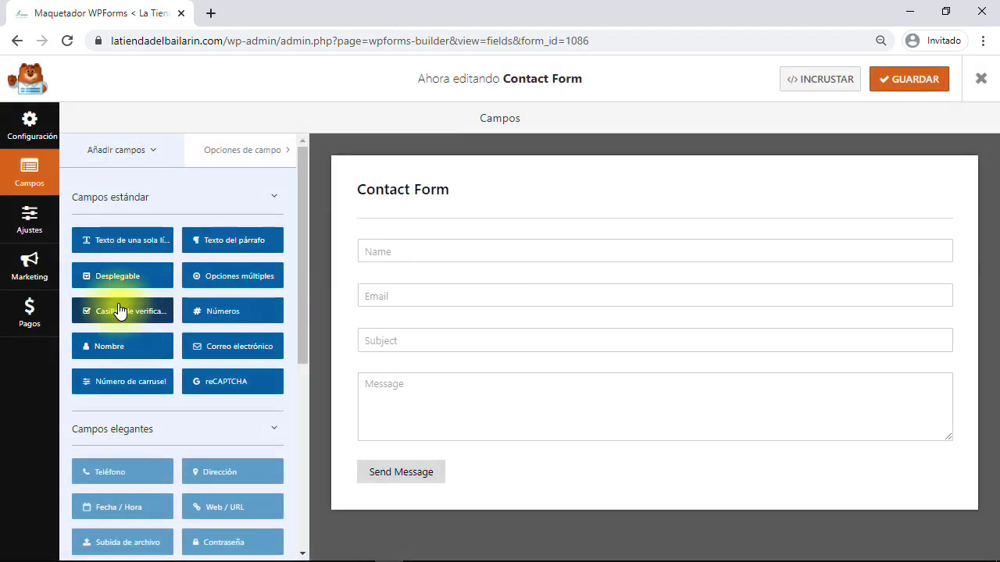
drag(119, 311, 420, 452)
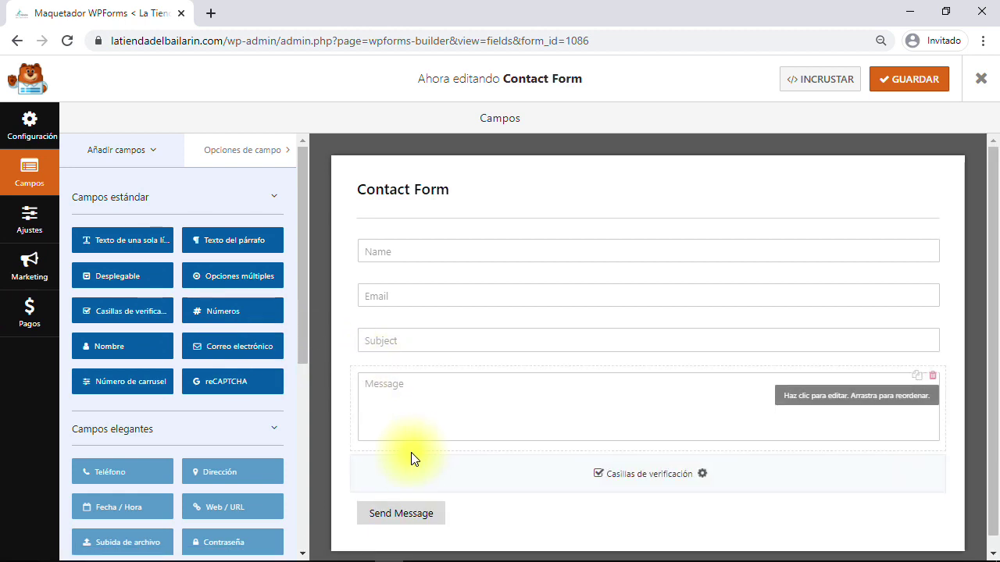
Replace the first checkbox option with the pasted privacy-policy link and make the field required
click(419, 476)
drag(172, 304, 109, 304)
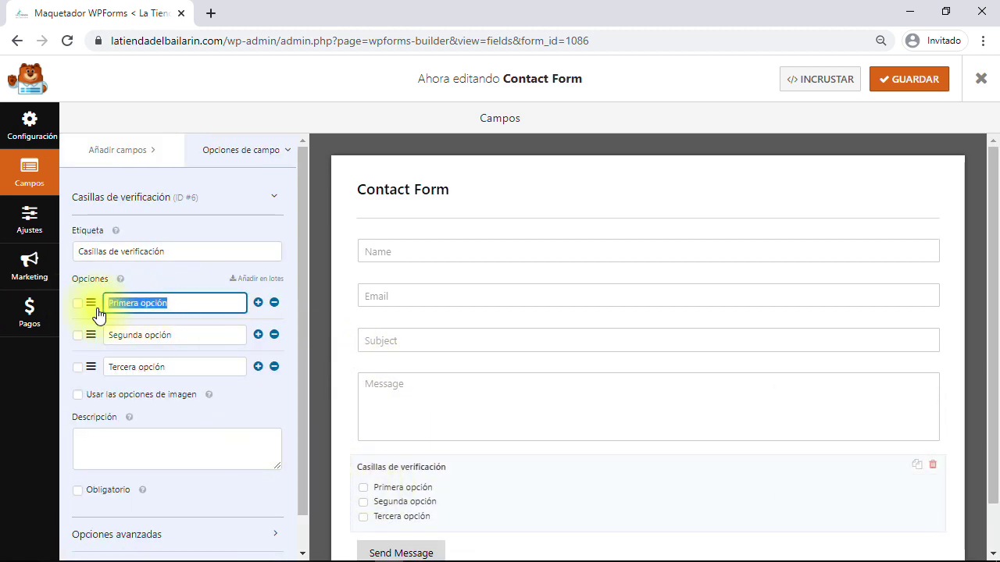
key(ctrl+v)
key(Home)
key(End)
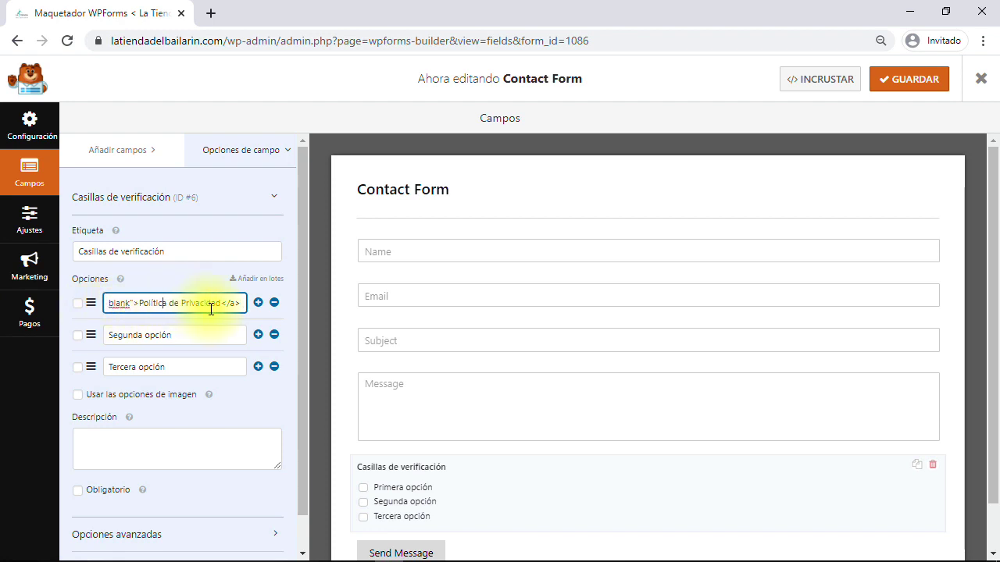
drag(241, 303, 235, 303)
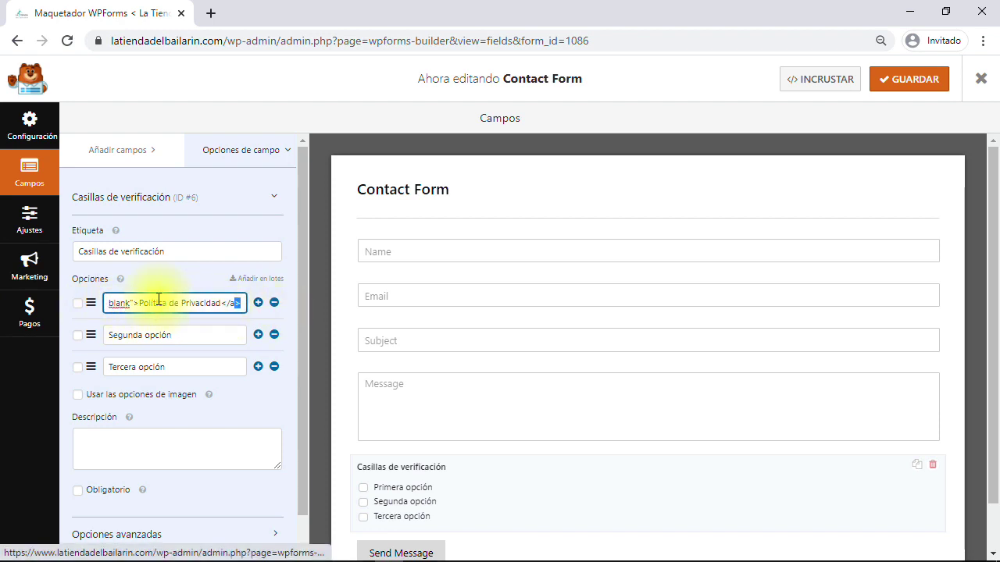
click(78, 490)
Delete the second and third checkbox options, tick Ocultar etiqueta, and save the form
click(275, 334)
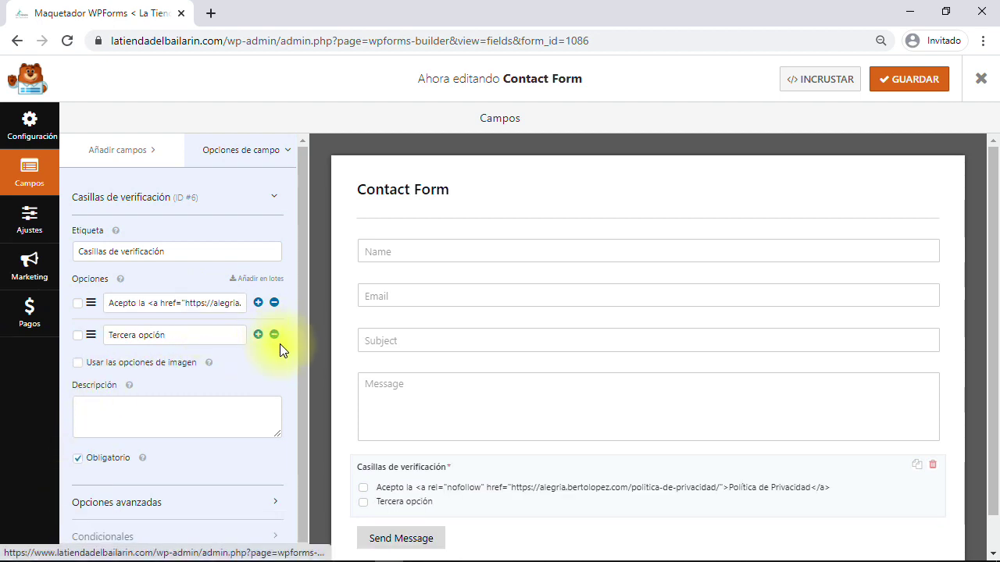
click(274, 334)
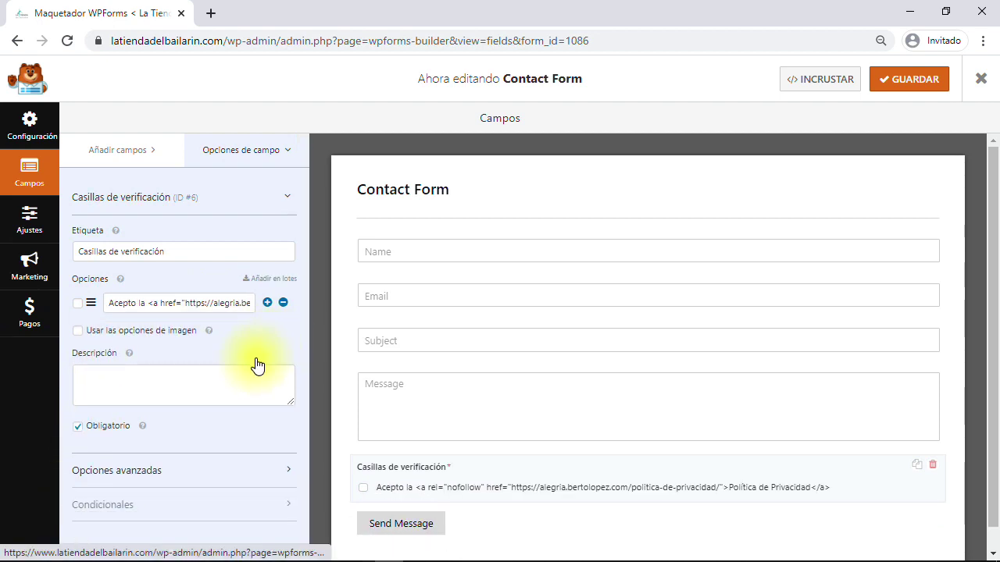
click(160, 479)
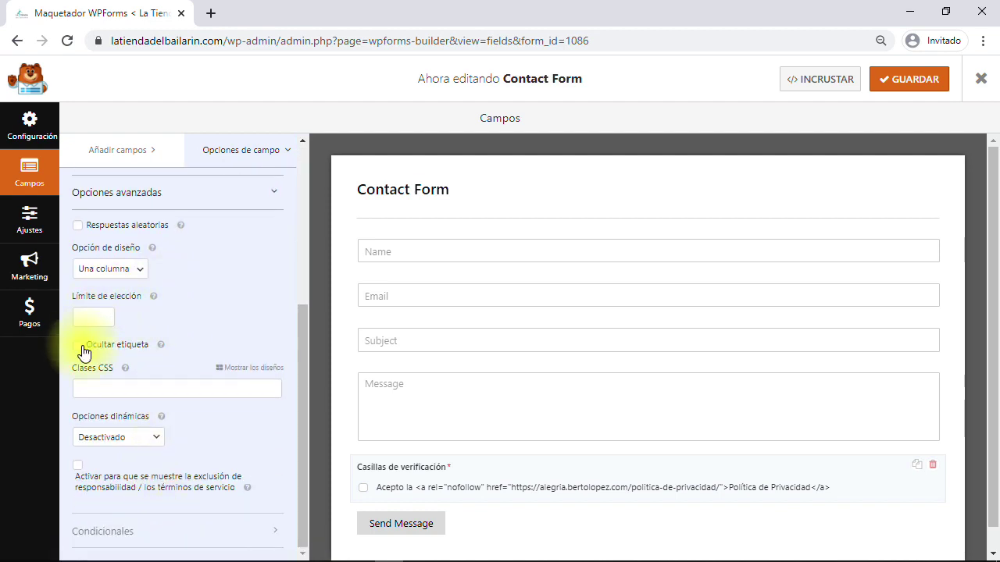
click(79, 345)
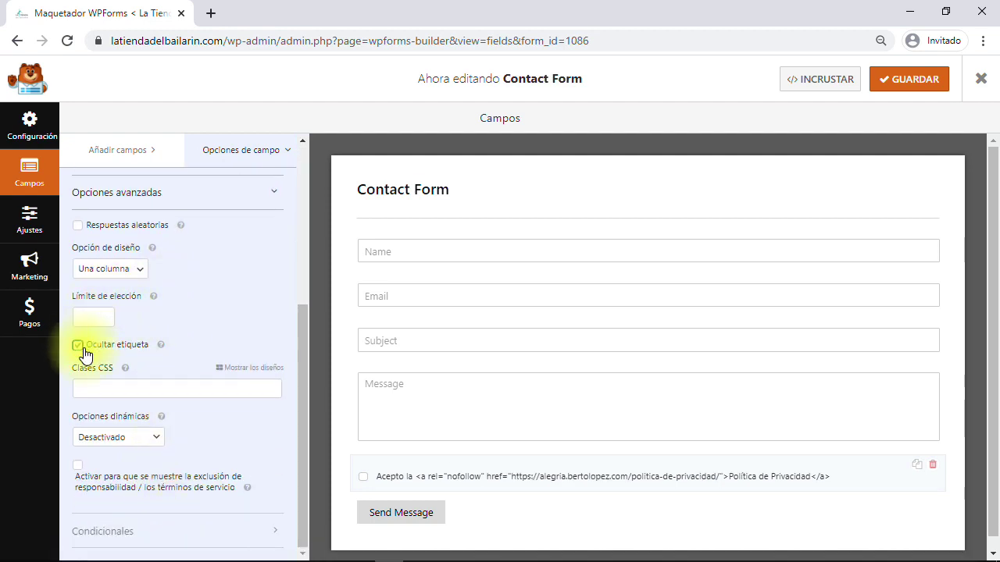
click(906, 80)
Review the form and bring up the Name field's settings
scroll(191, 328, up, 4)
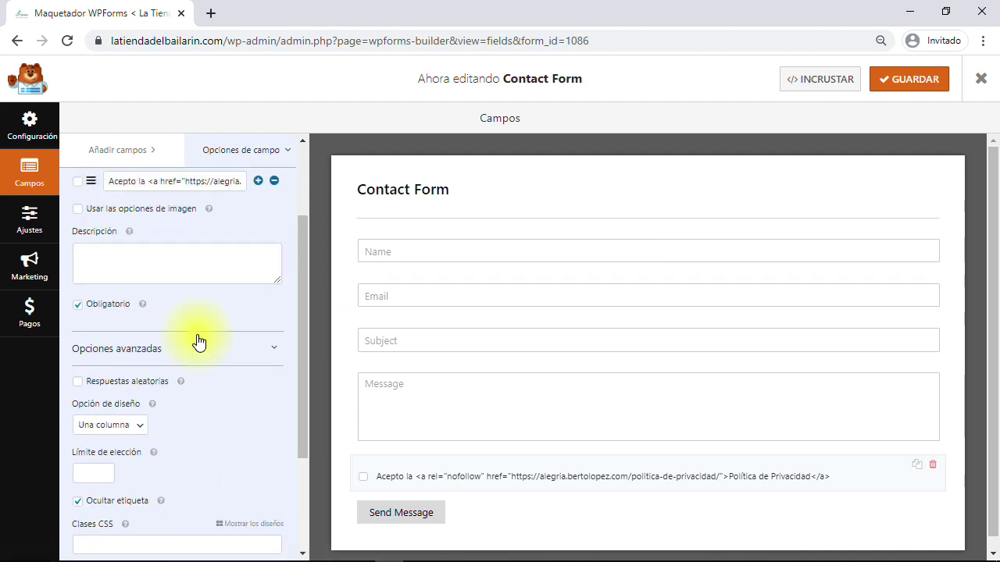
drag(143, 303, 119, 305)
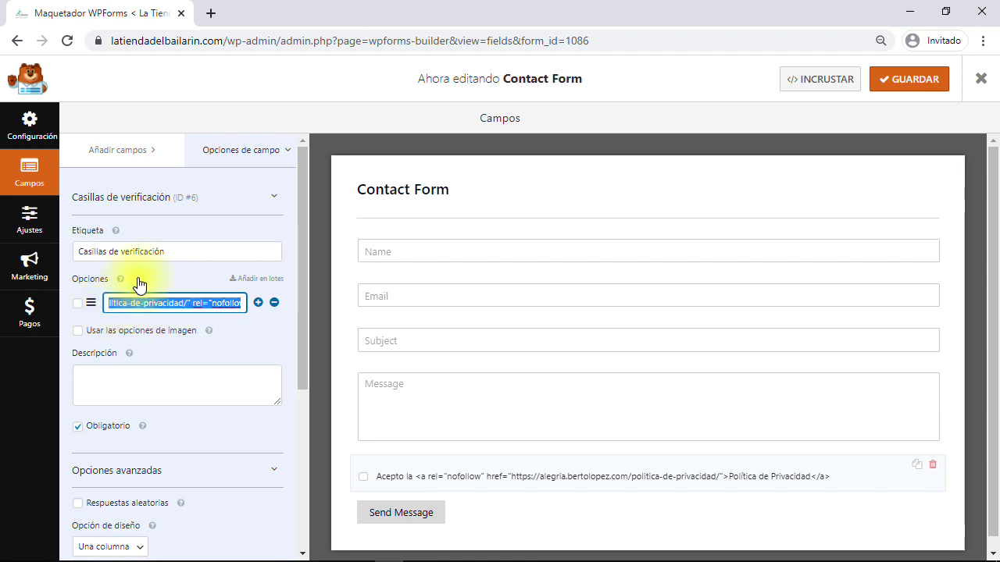
scroll(139, 283, down, 2)
scroll(138, 283, down, 1)
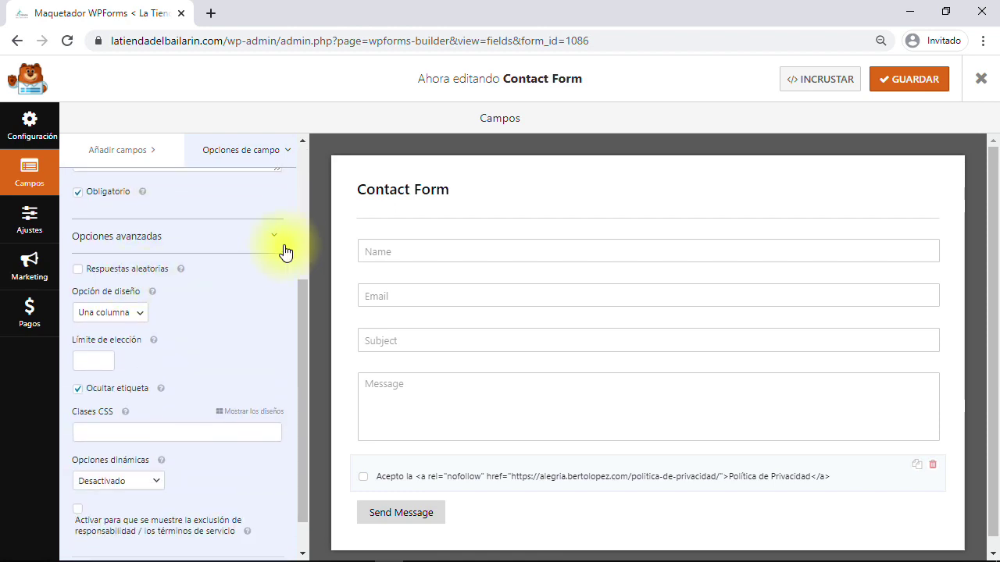
click(384, 250)
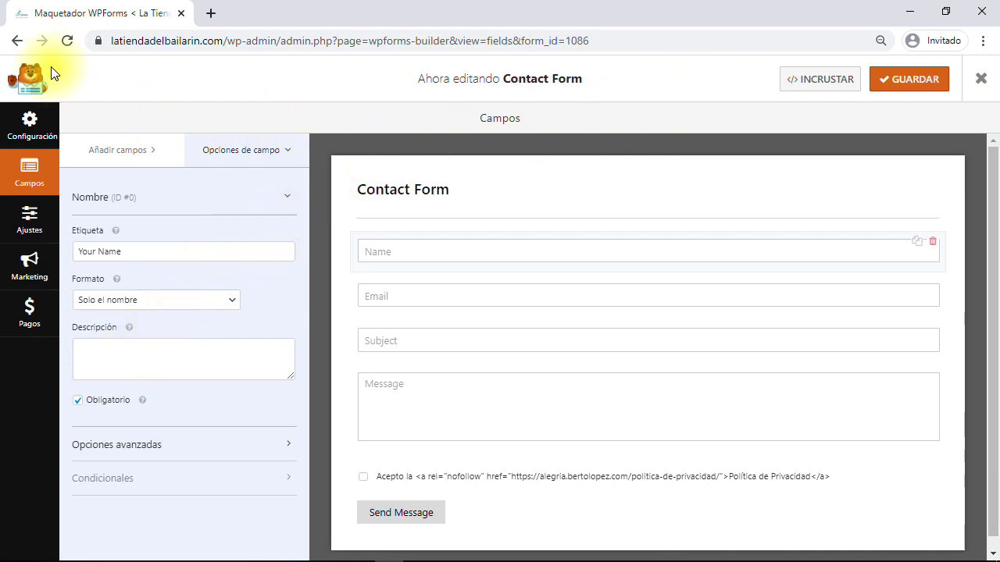
Go back to the Contact Us editor, review the form's privacy checkbox, then open Mi cuenta
click(17, 41)
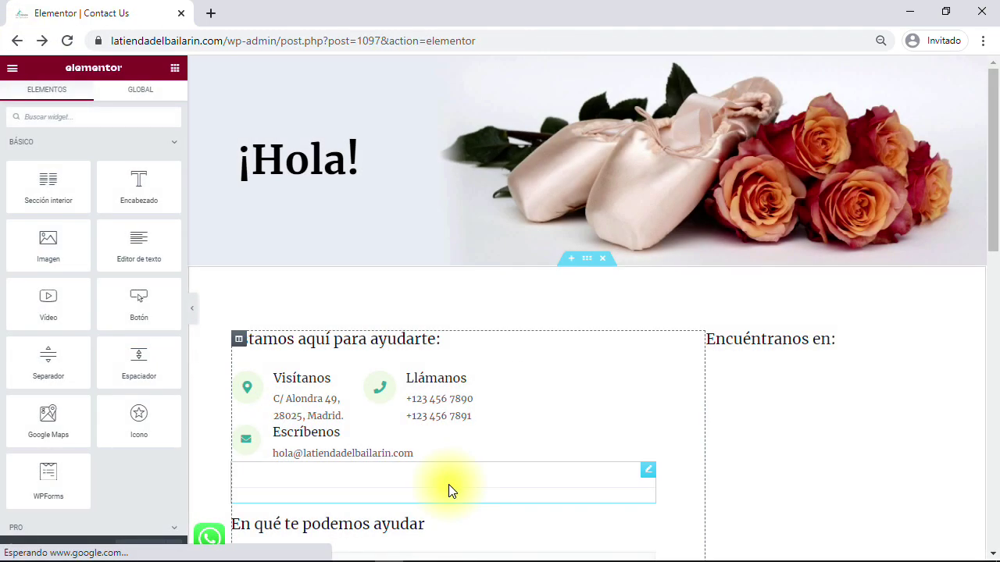
scroll(449, 484, down, 4)
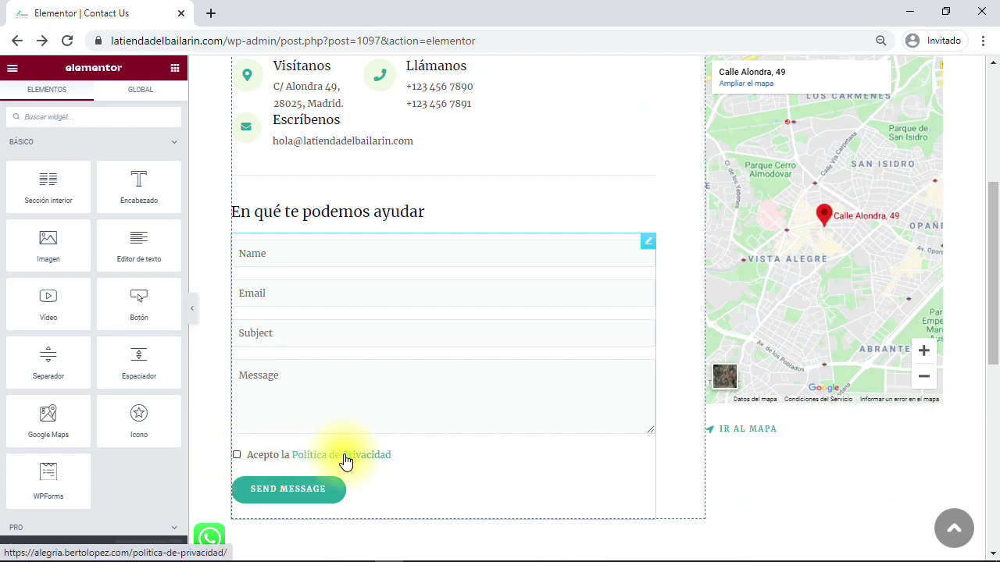
scroll(346, 462, up, 3)
scroll(381, 449, up, 1)
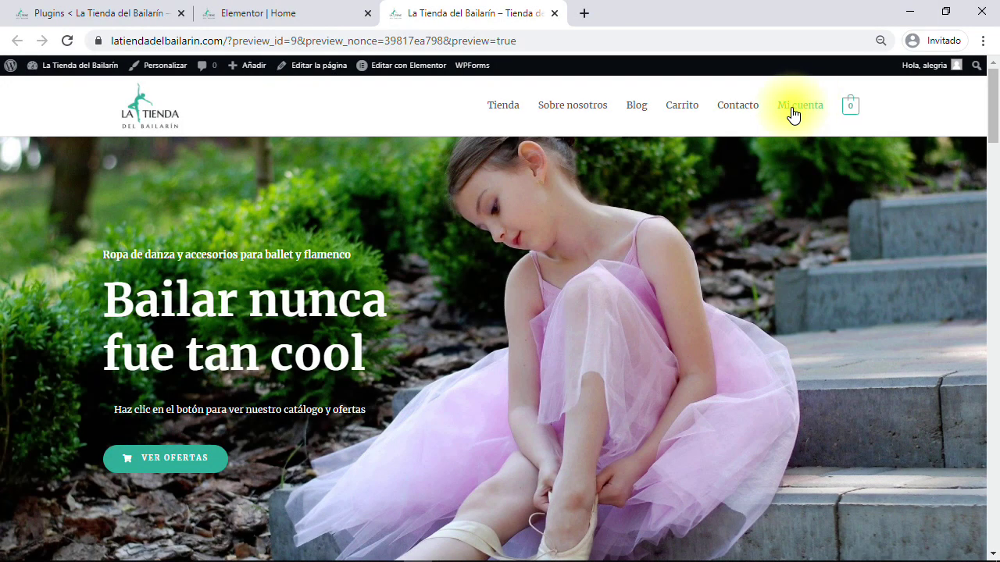
click(793, 114)
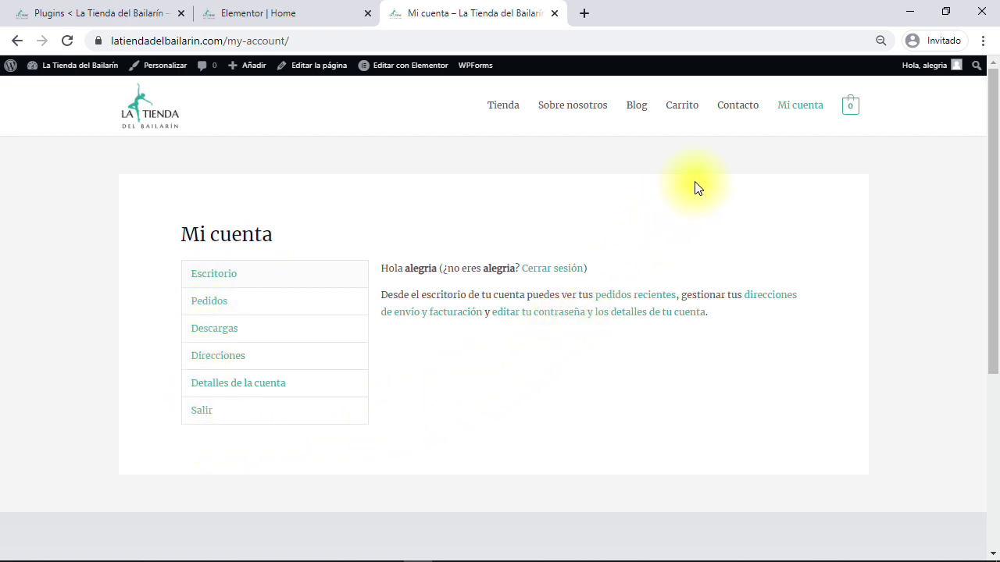
Return to the store's home page using the header logo
mouse_move(855, 125)
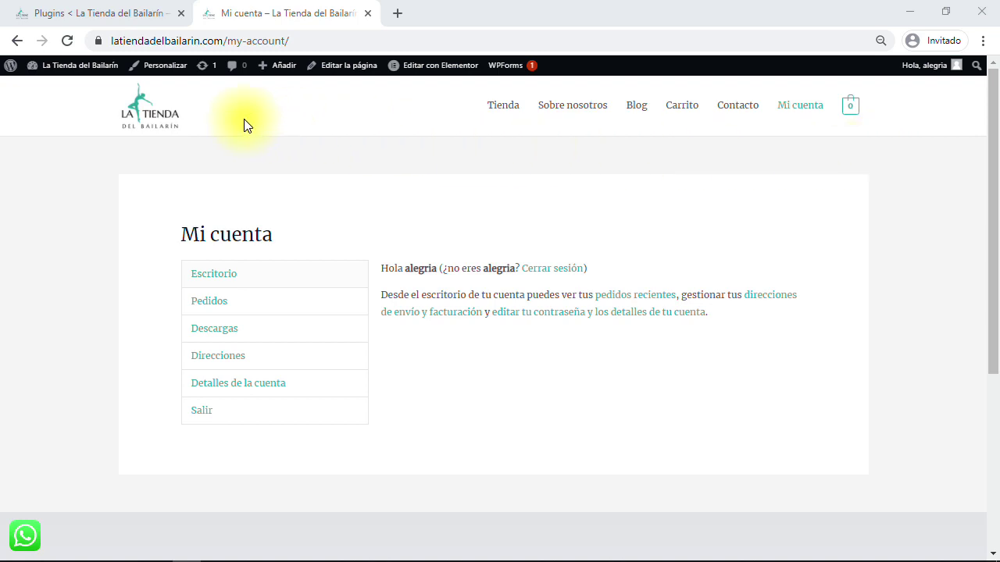
click(145, 113)
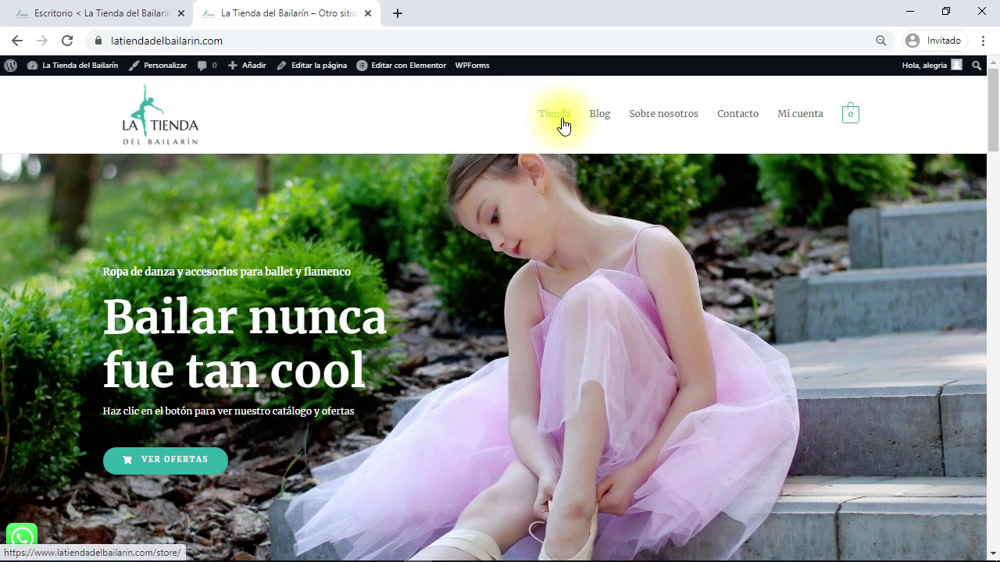
Go from the dashboard to WooCommerce > Ajustes general settings
mouse_move(47, 64)
click(32, 82)
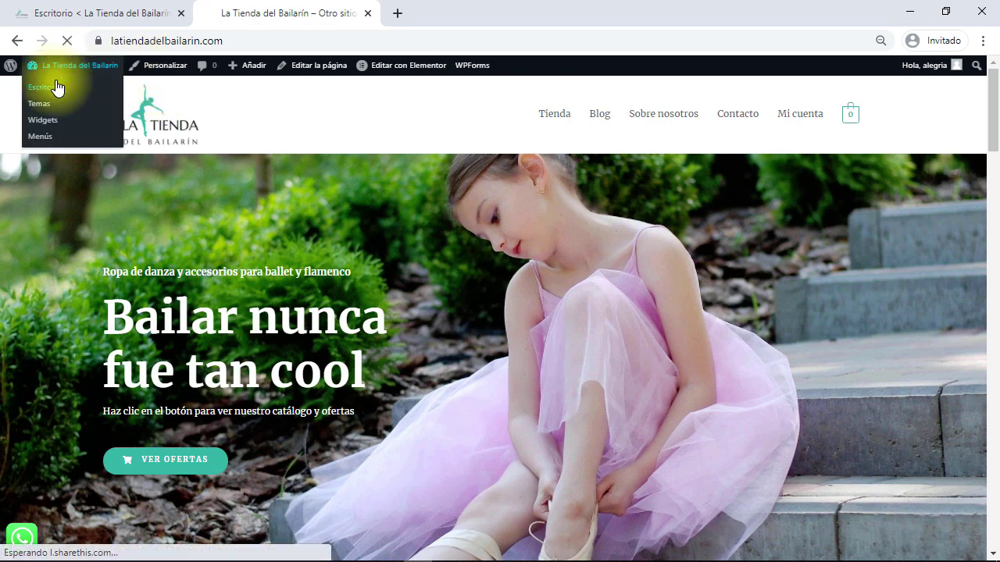
mouse_move(60, 292)
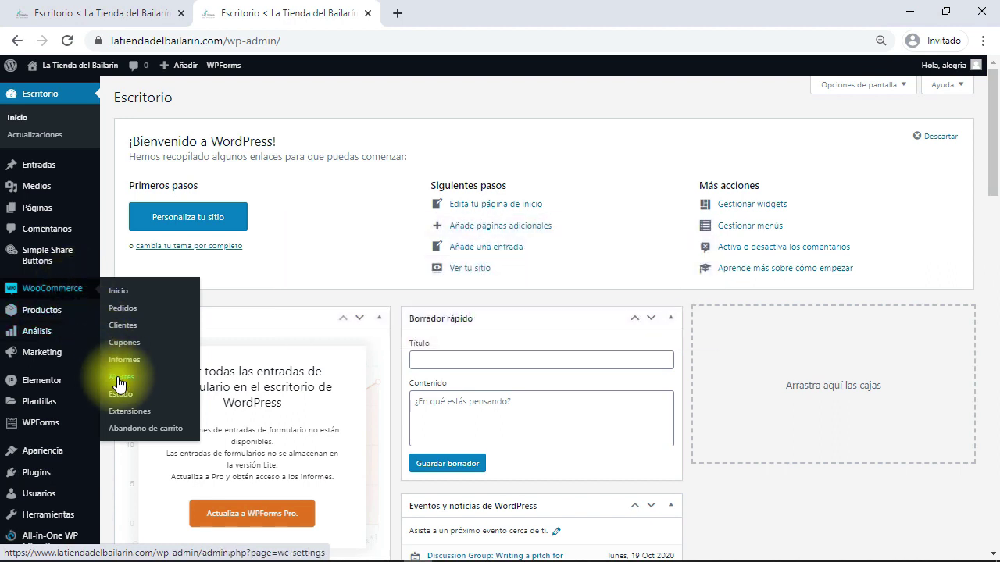
click(119, 382)
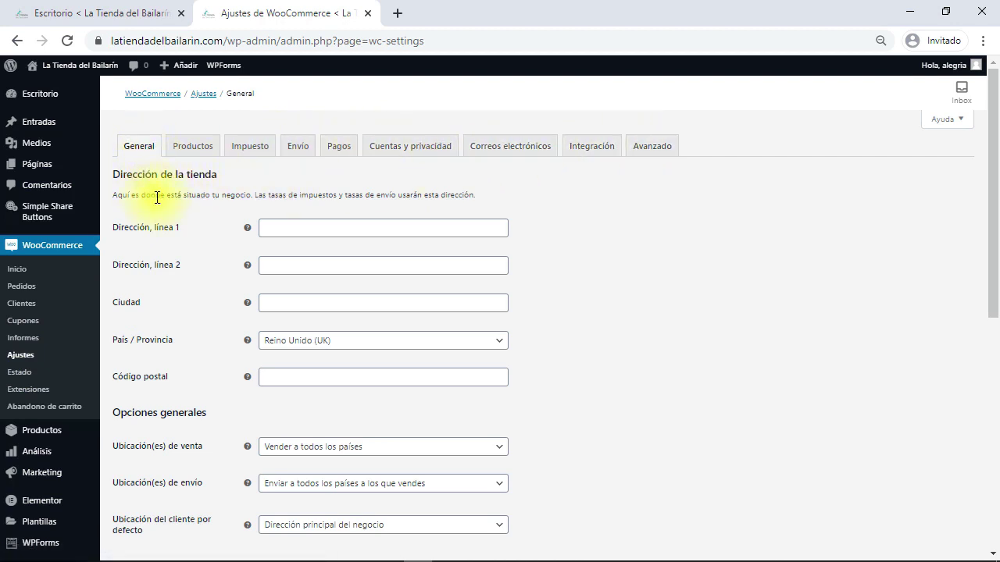
Enter 'tu calle' as the store's Dirección, línea 1
click(283, 228)
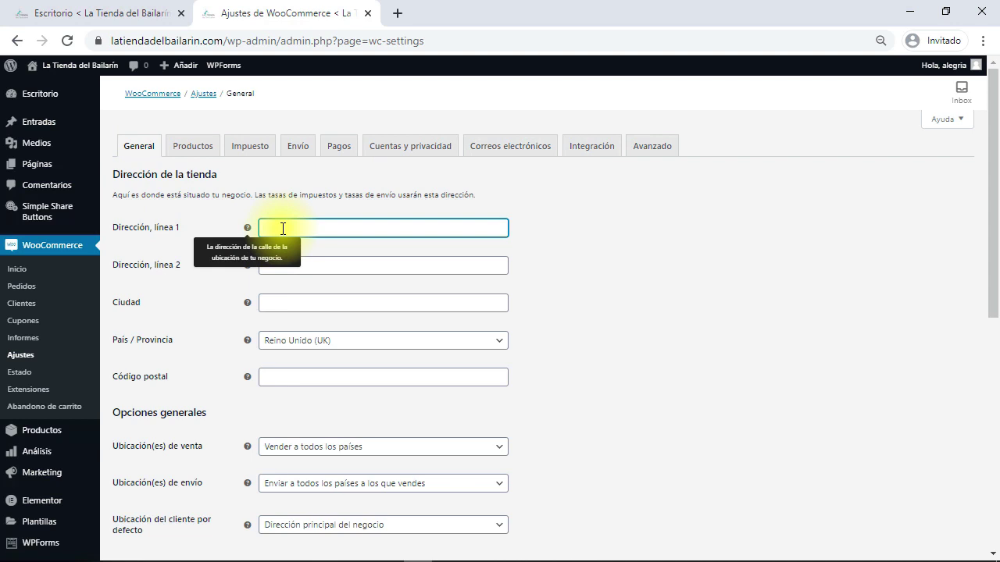
text(tu calle)
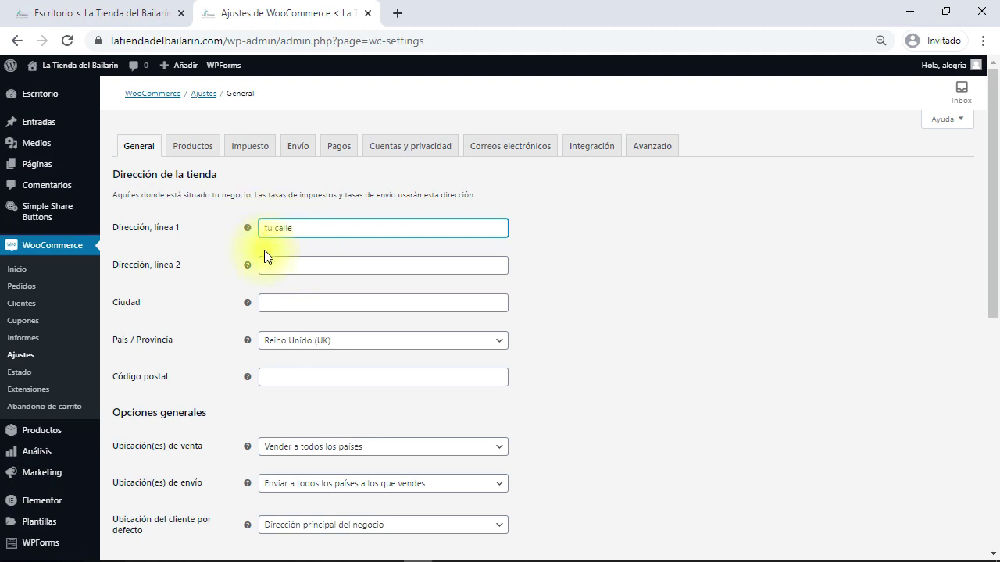
scroll(266, 256, down, 3)
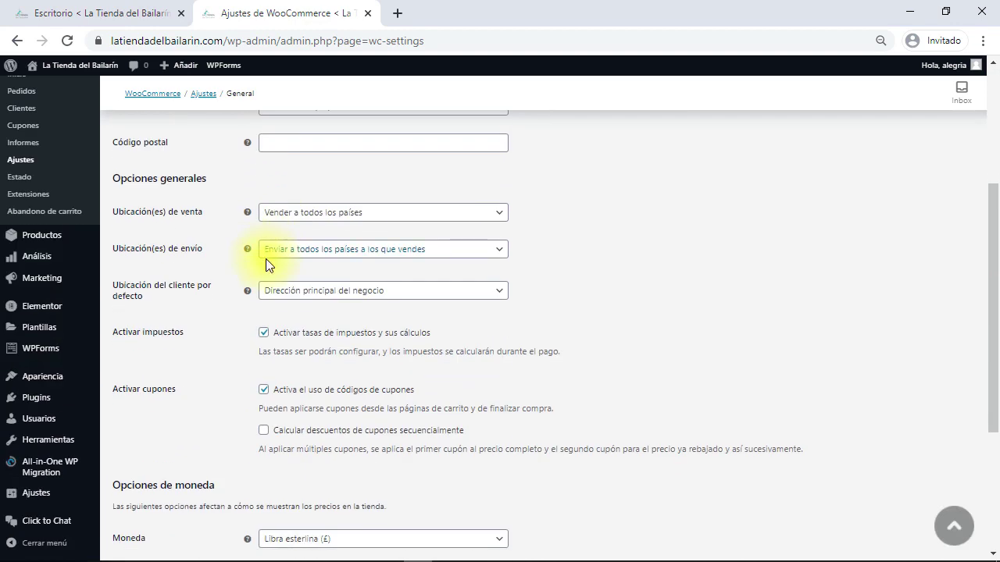
click(501, 214)
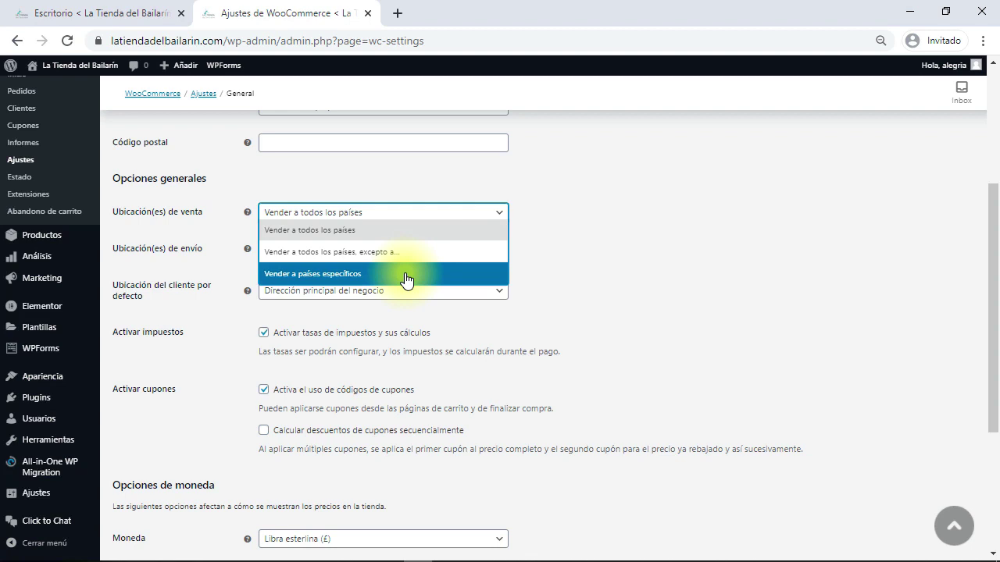
Set selling locations to Vender a países específicos with España as the only country
click(405, 279)
click(305, 249)
text(esp)
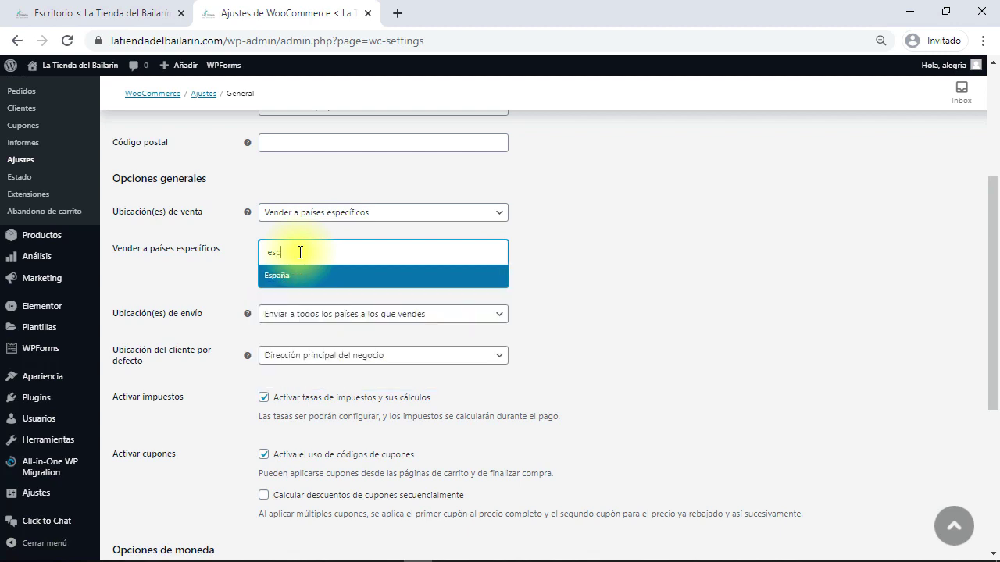
click(297, 270)
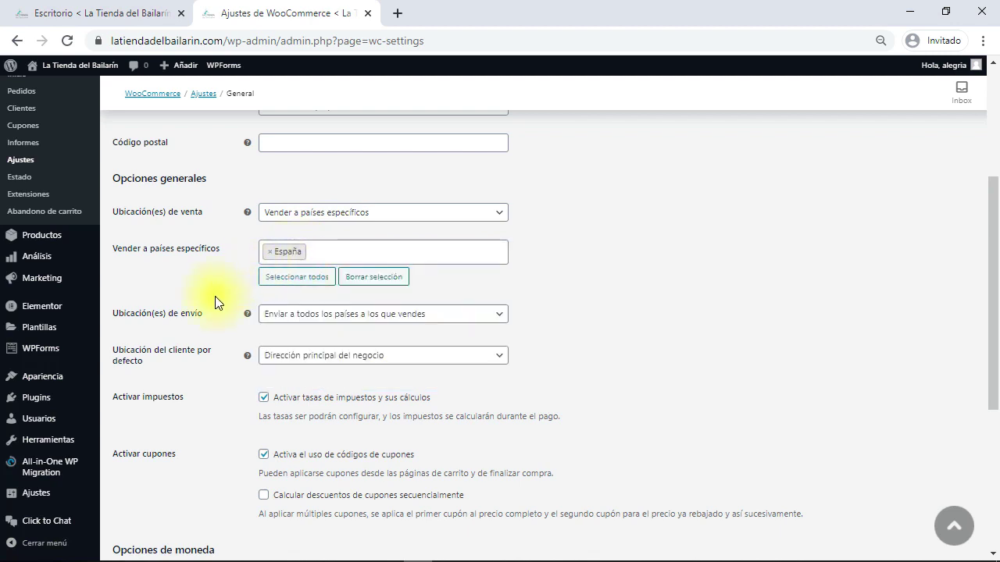
Keep shipping to all selling countries and set default customer location to Geolocalizar
click(495, 317)
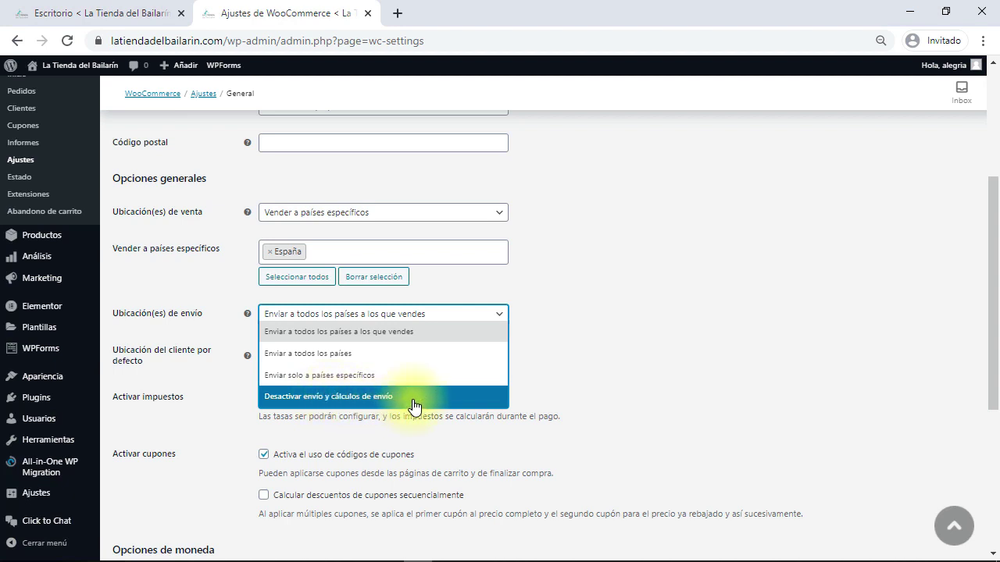
click(428, 337)
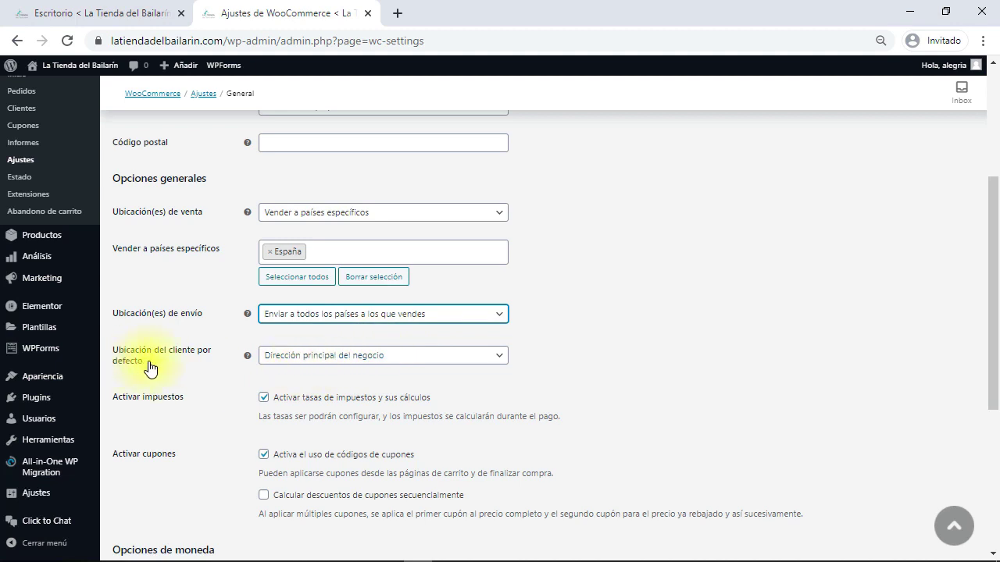
click(495, 354)
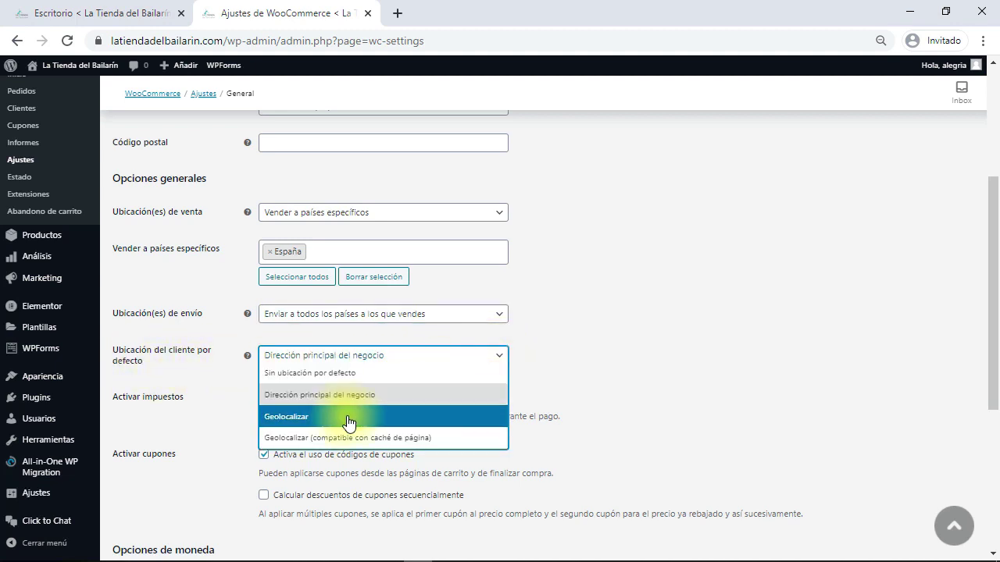
click(305, 417)
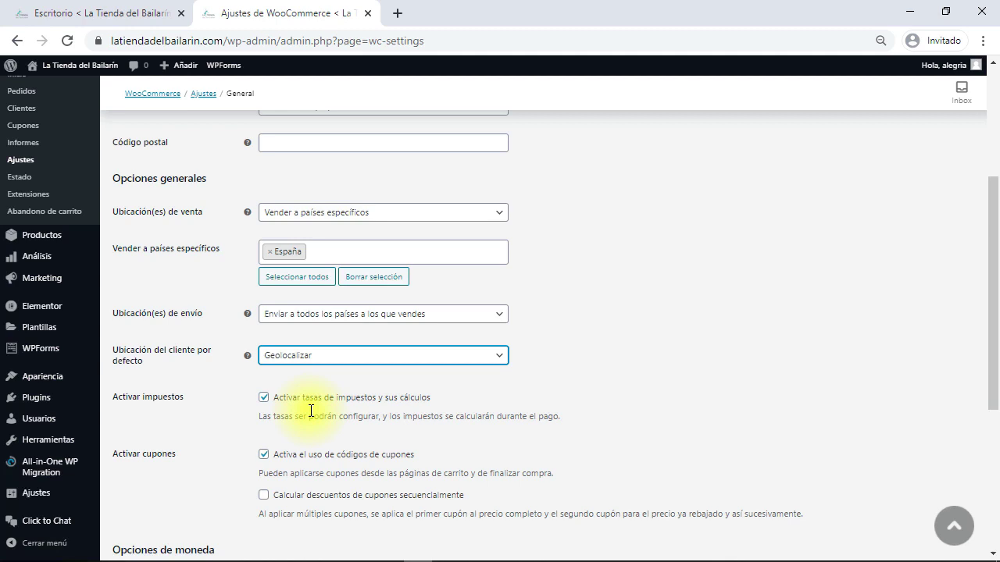
click(264, 400)
click(264, 400)
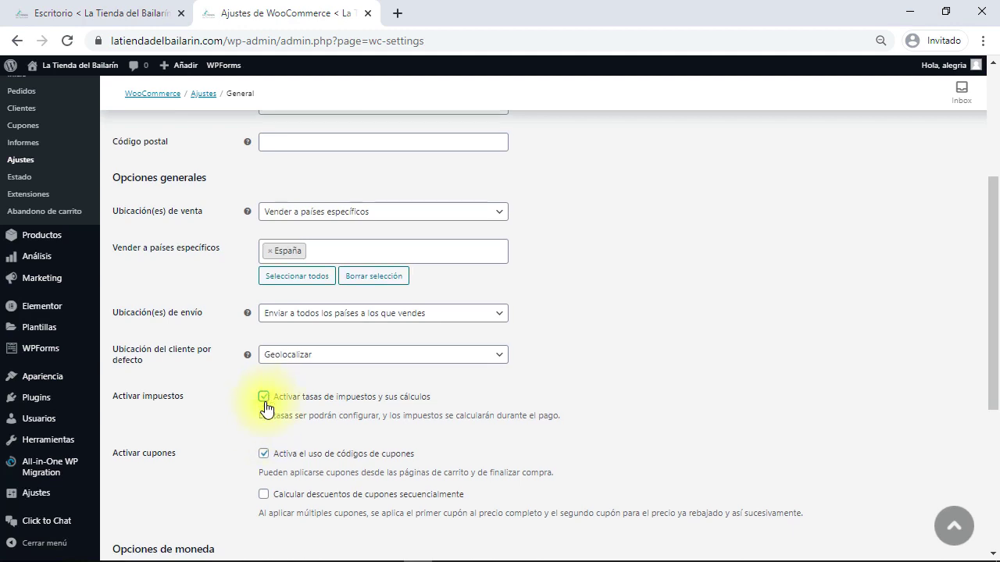
scroll(269, 405, down, 1)
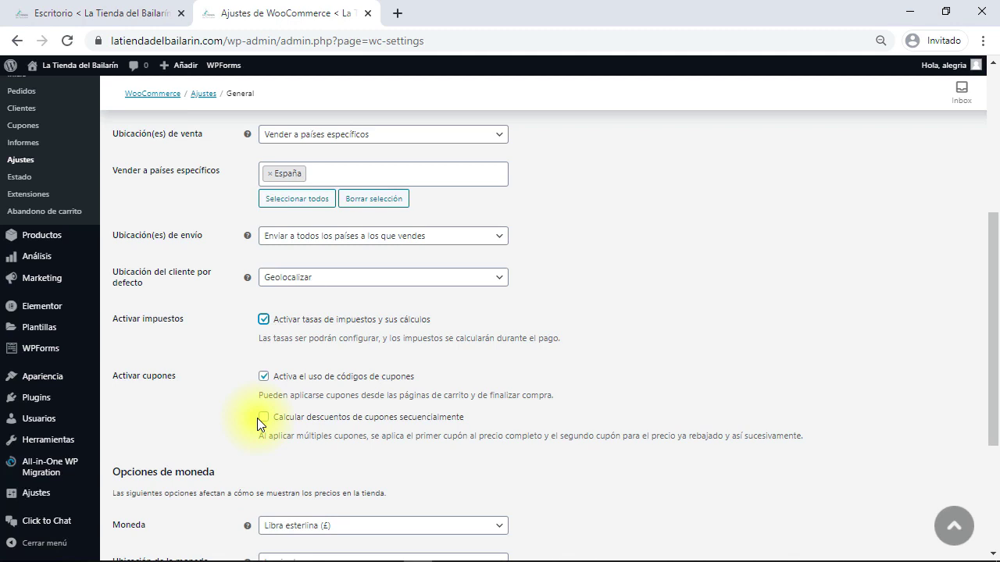
Set the store currency to Euro (€) with the symbol positioned Derecha
scroll(257, 418, down, 3)
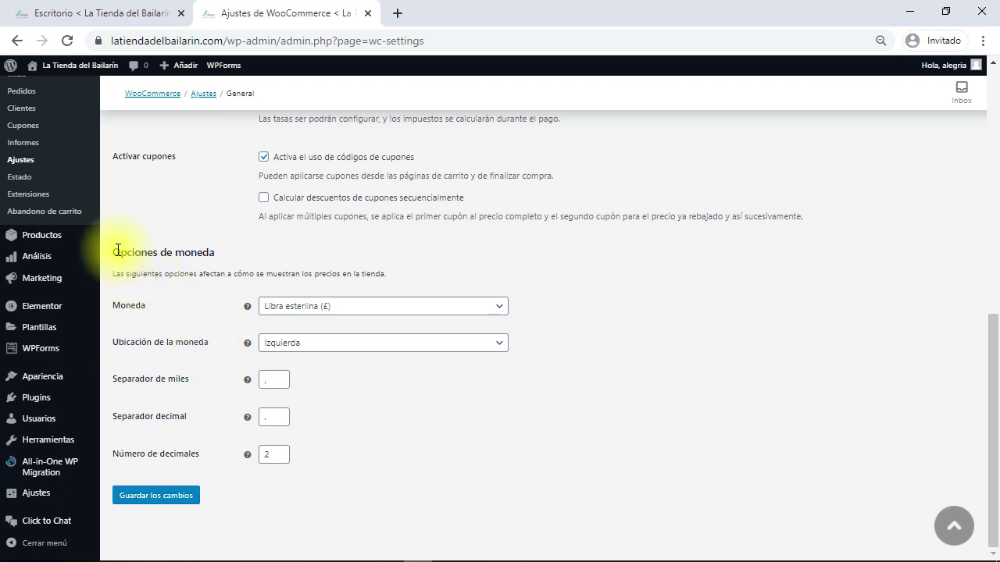
click(355, 309)
text(e)
click(307, 355)
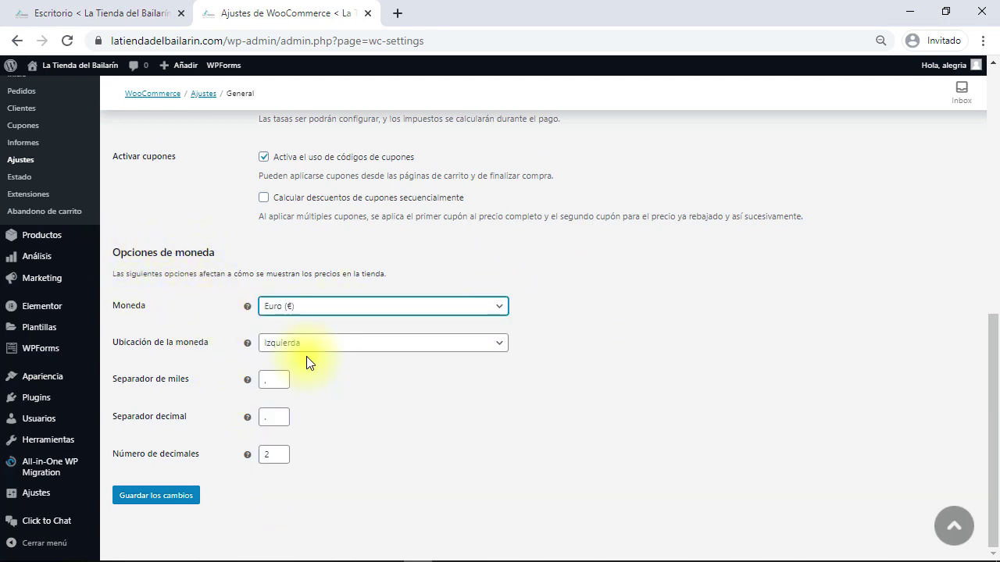
click(313, 342)
click(291, 383)
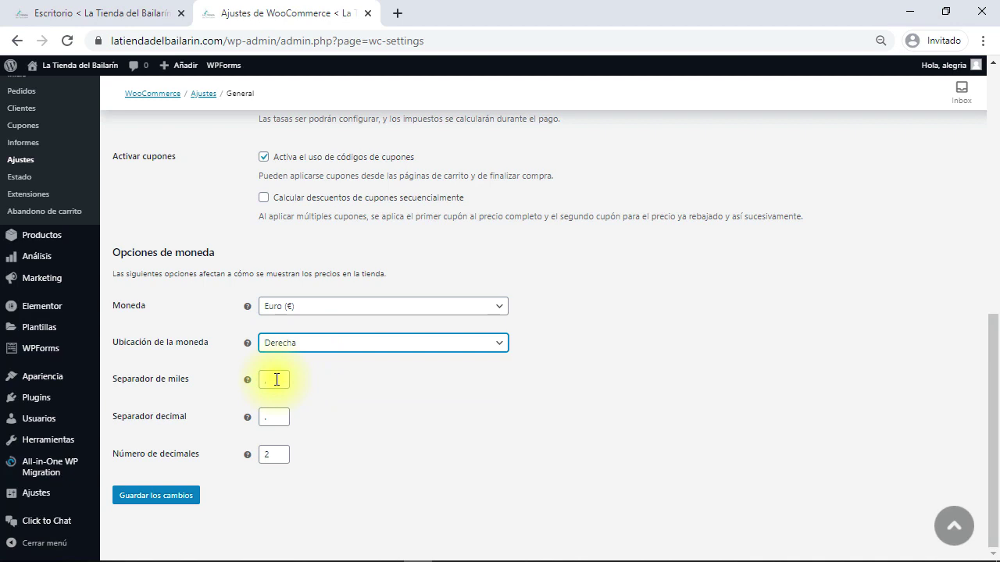
Use '.' as thousands separator and ',' as decimal separator, then save the changes
click(273, 380)
mouse_move(251, 384)
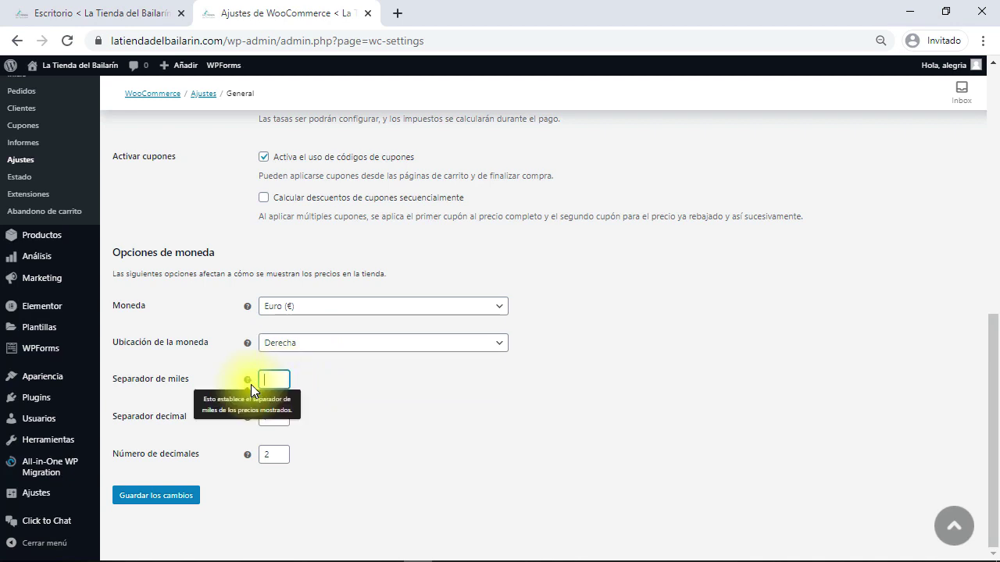
text(.)
click(282, 420)
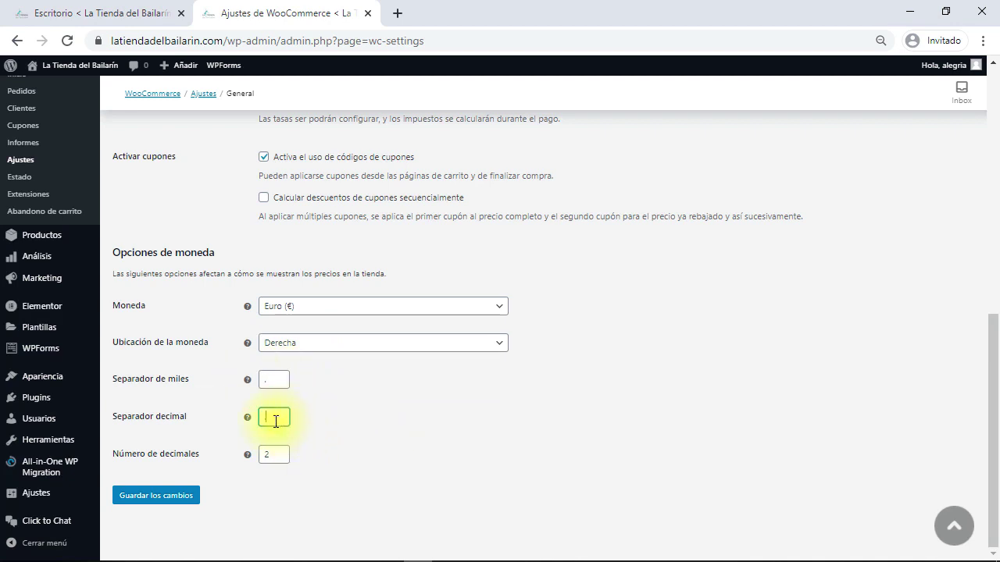
text(,)
click(299, 459)
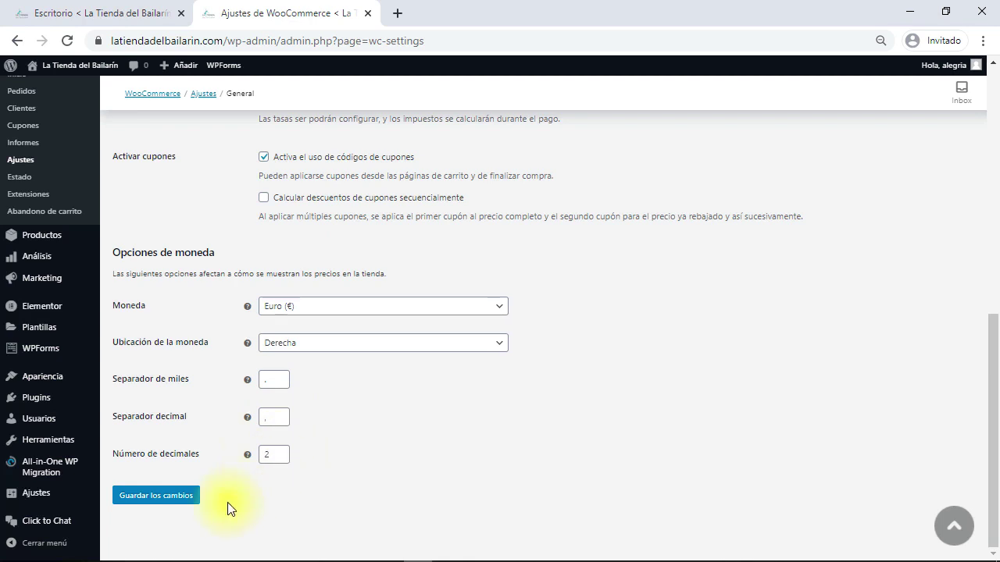
click(159, 500)
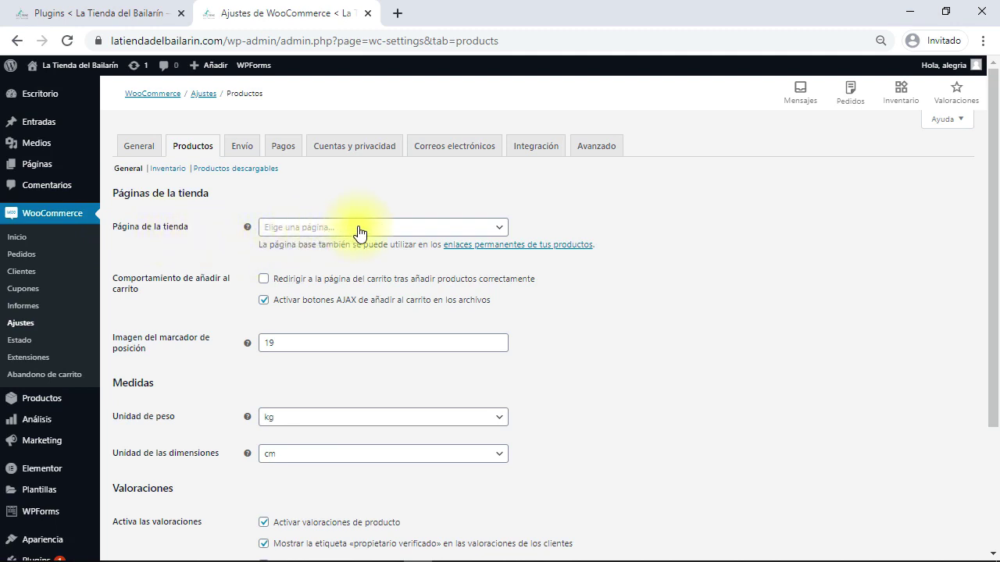
Choose Tienda in the Página de la tienda dropdown
click(497, 232)
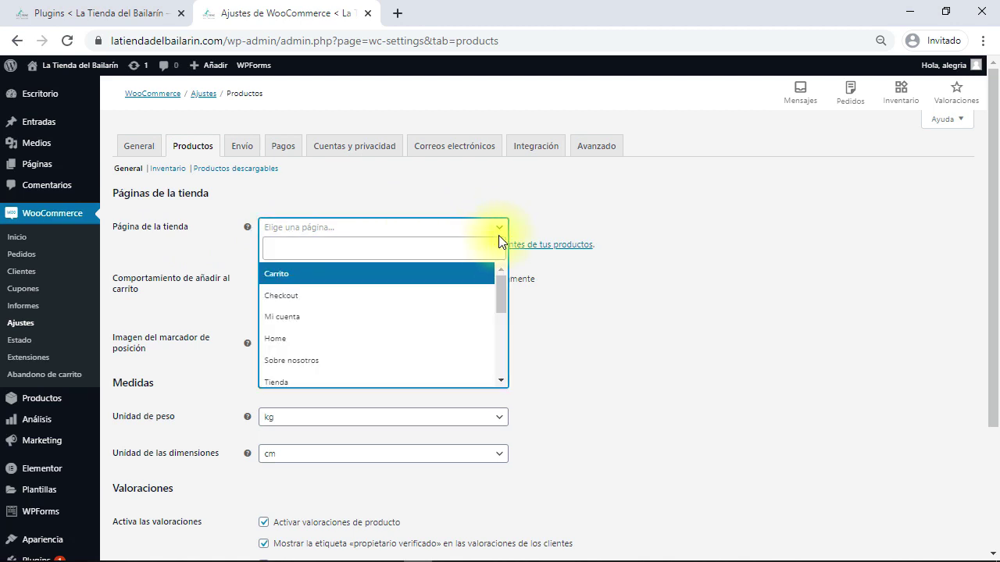
scroll(391, 312, down, 2)
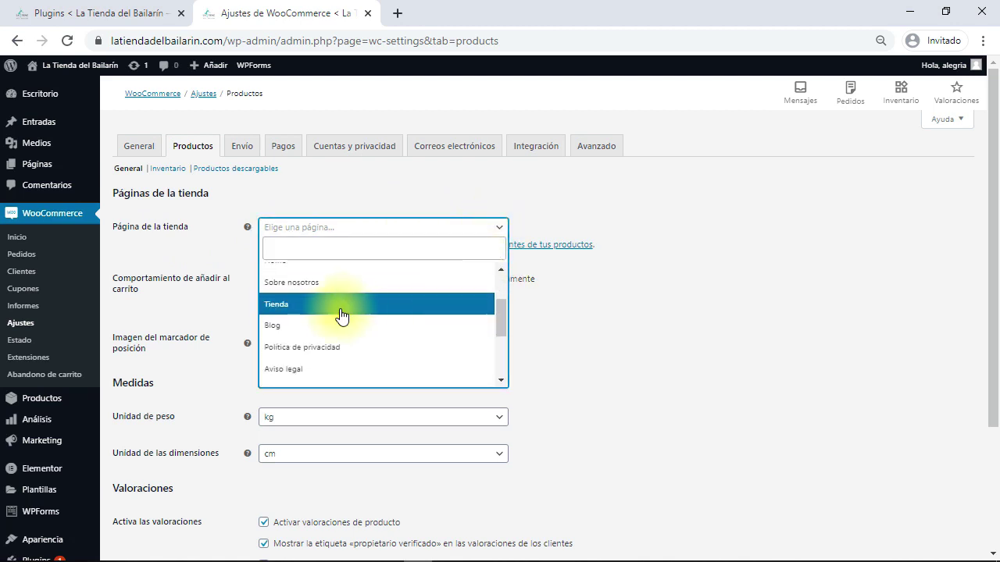
click(296, 305)
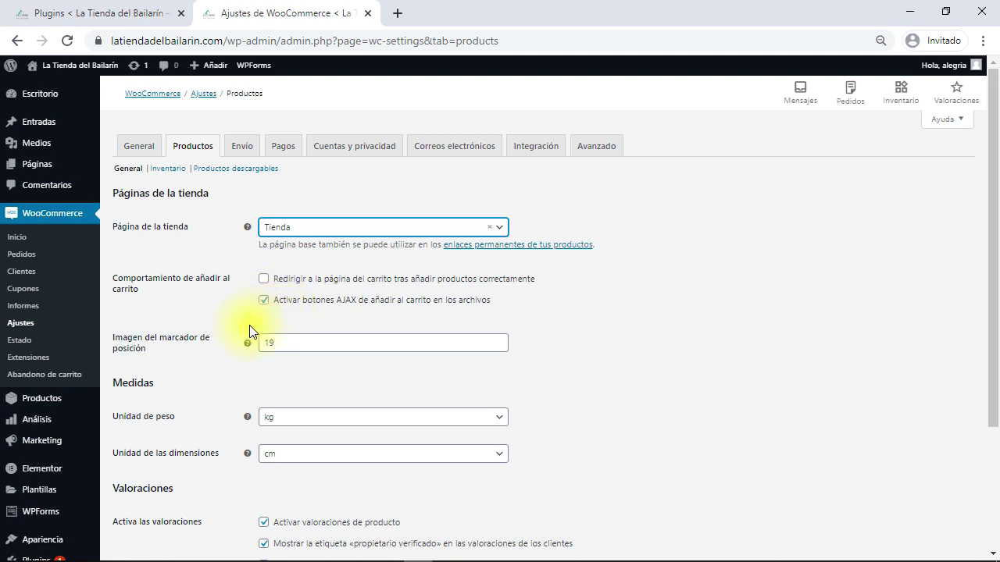
scroll(248, 328, down, 4)
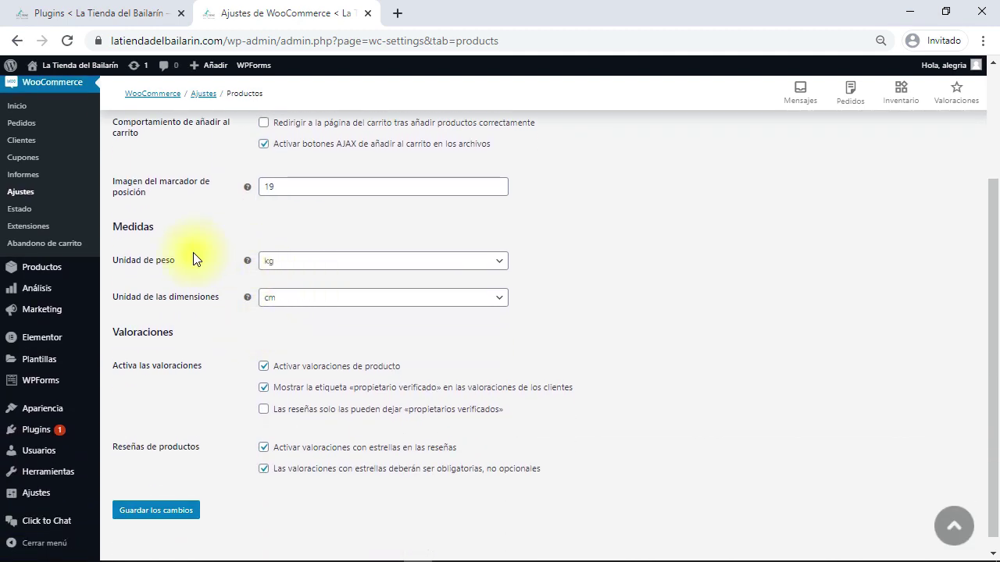
Tick 'Las reseñas solo las pueden dejar «propietarios verificados»' and save the product settings
mouse_move(164, 262)
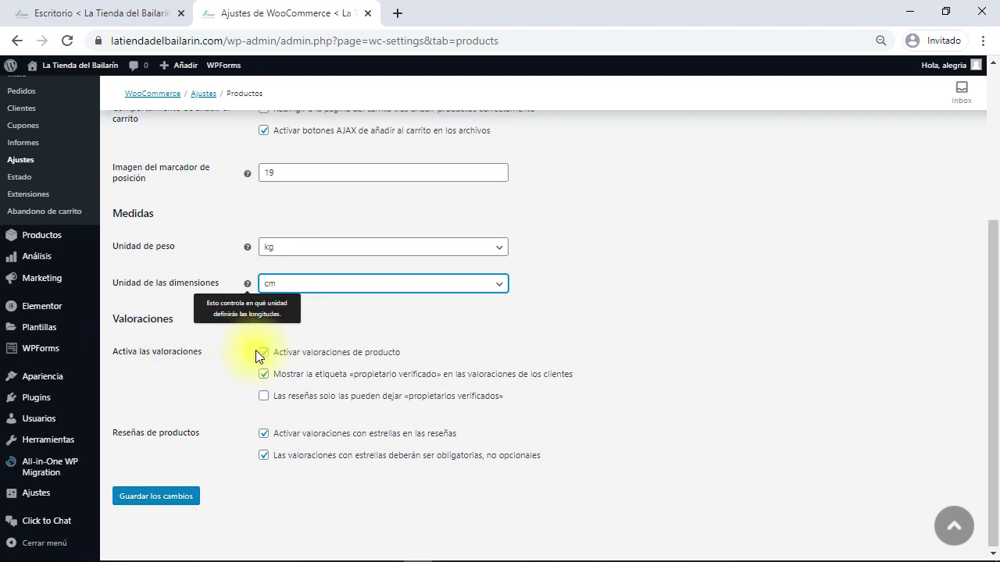
click(264, 396)
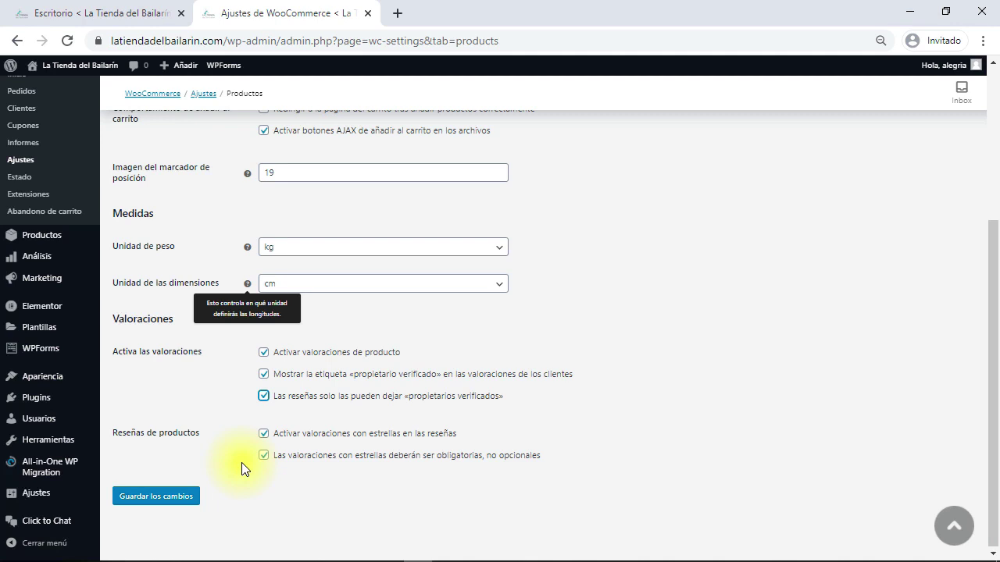
click(148, 498)
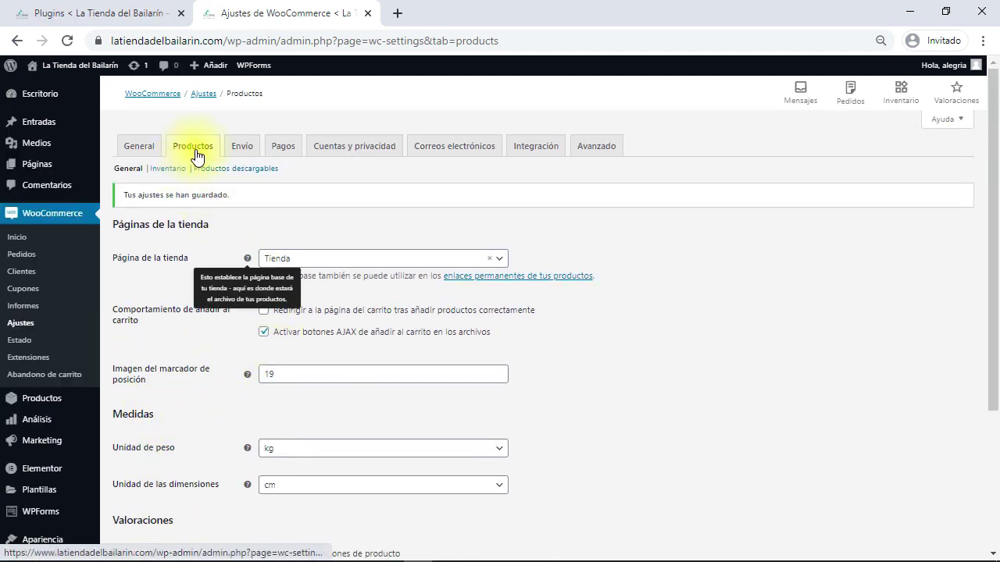
Save the Inventario settings with stock management on, the default notice recipient, and remaining stock always shown
click(167, 169)
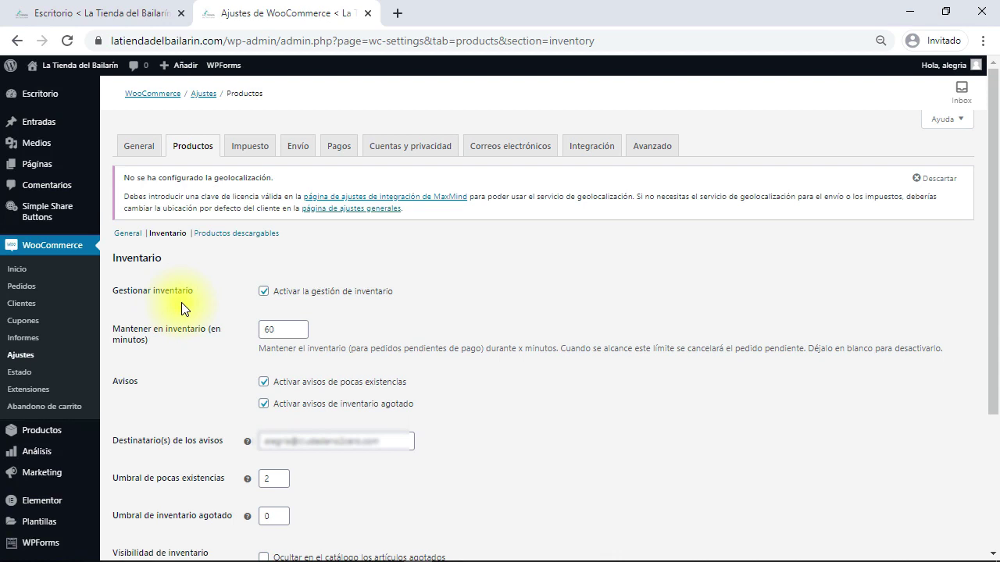
click(263, 293)
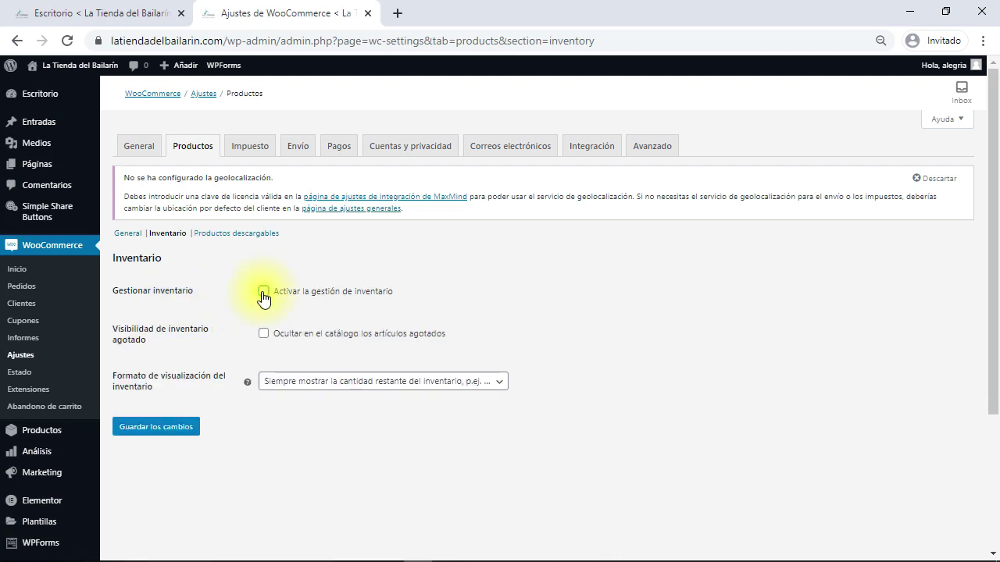
click(263, 293)
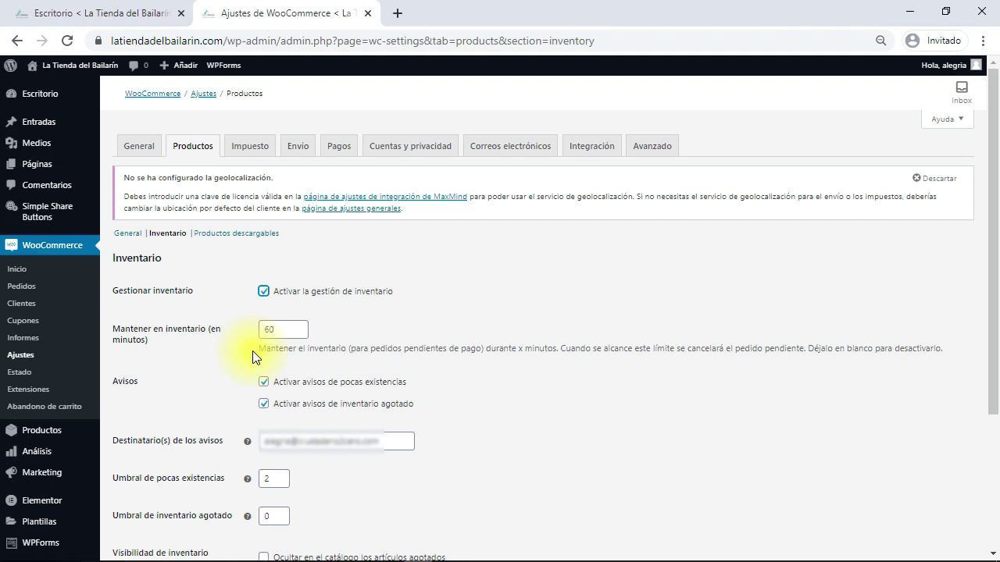
scroll(252, 351, down, 1)
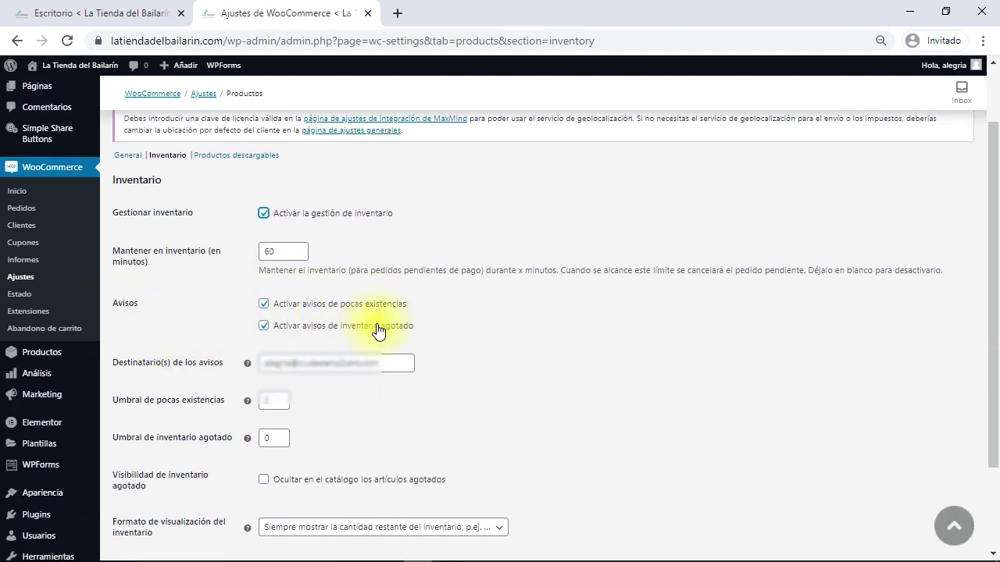
scroll(252, 331, down, 1)
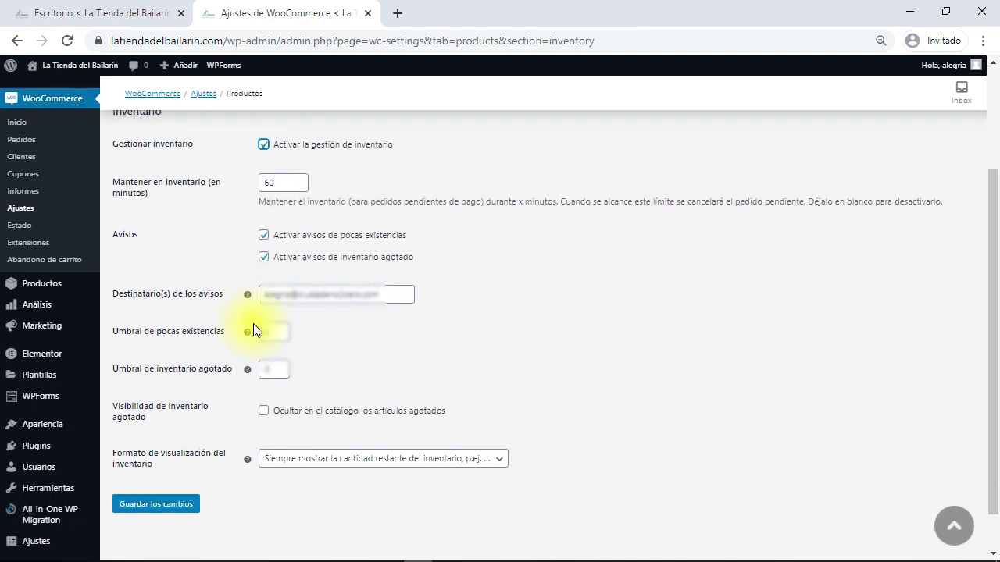
triple_click(389, 283)
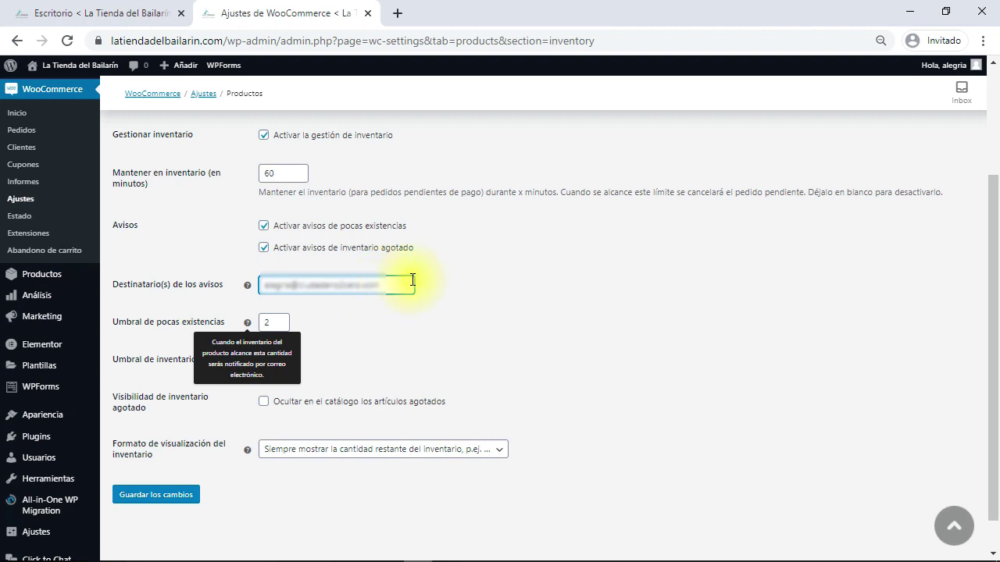
click(425, 307)
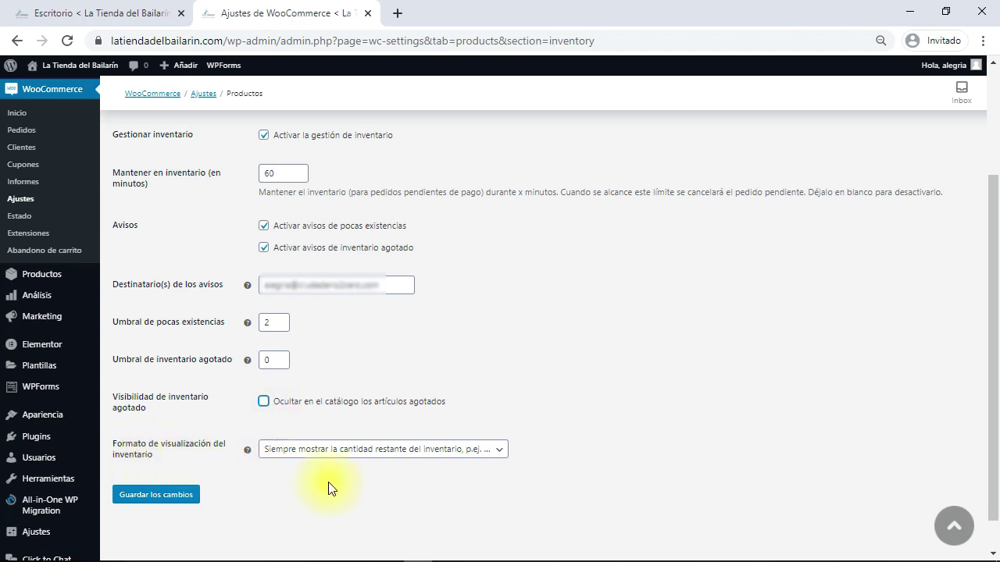
click(503, 453)
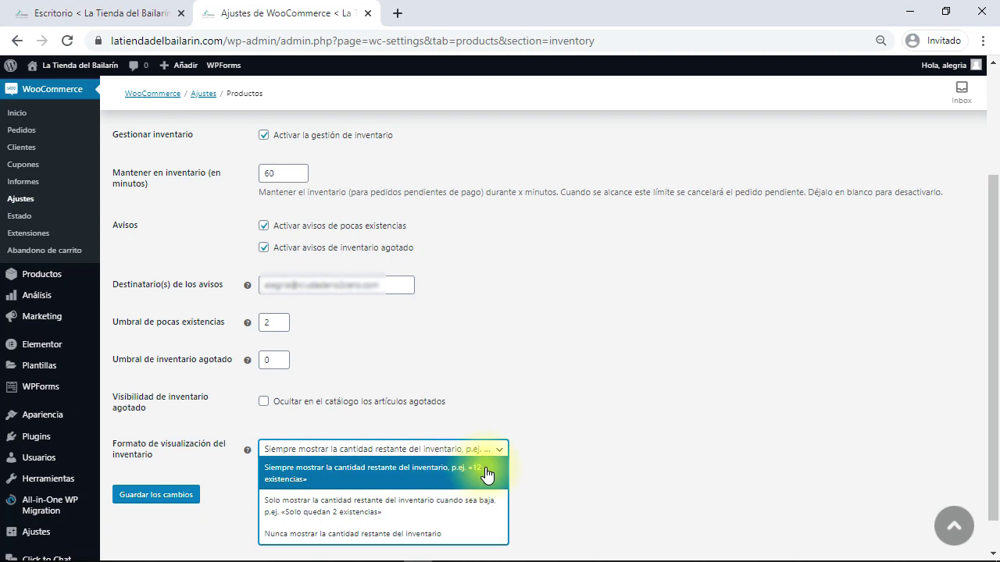
click(485, 474)
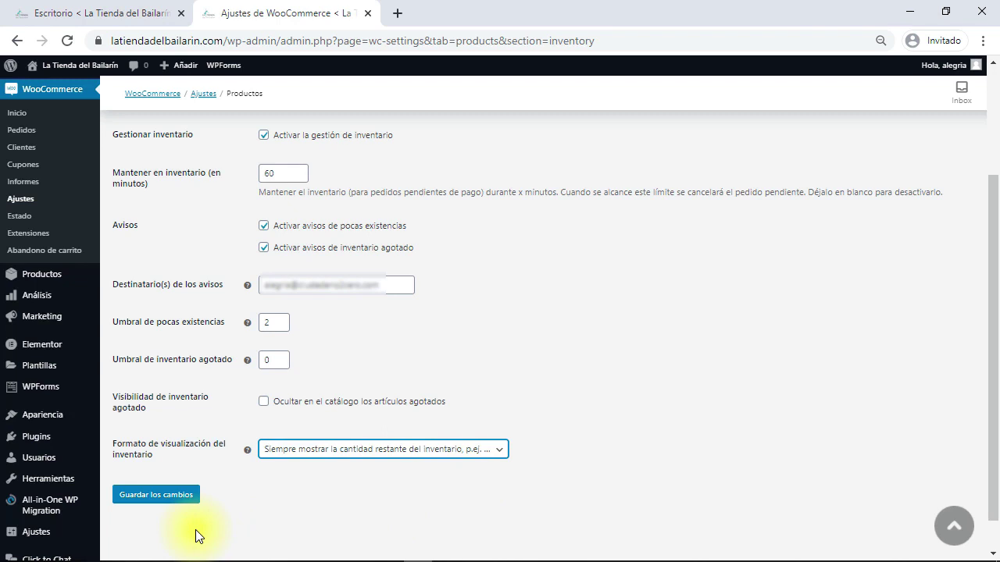
click(161, 500)
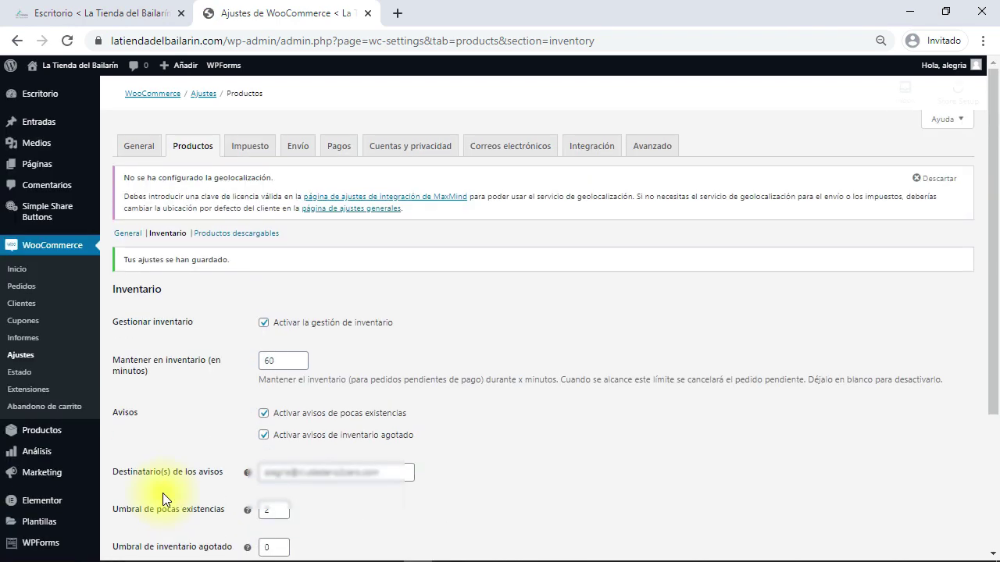
Keep Forzar descargas as the file download method and save the Productos descargables settings
click(237, 236)
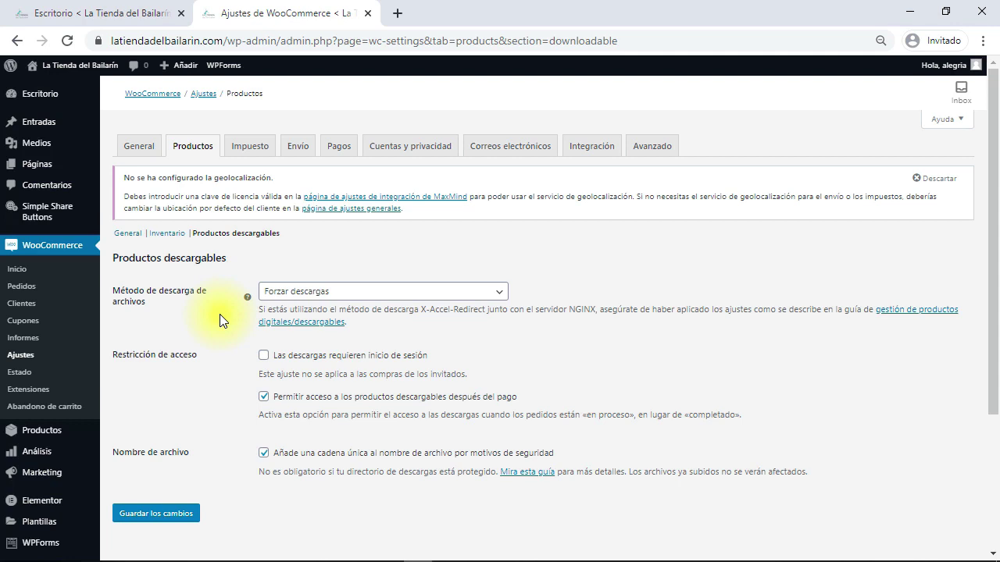
click(497, 296)
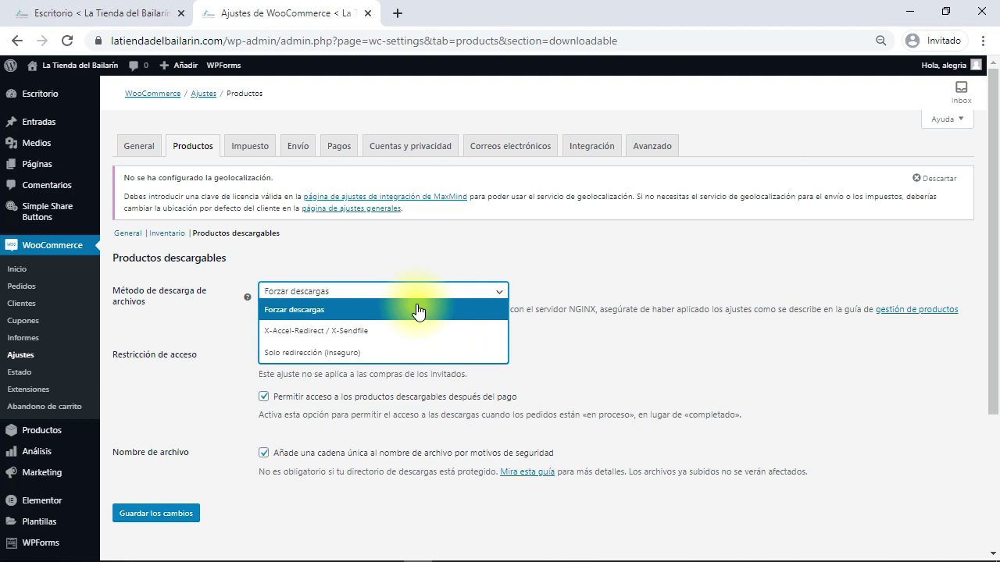
click(538, 340)
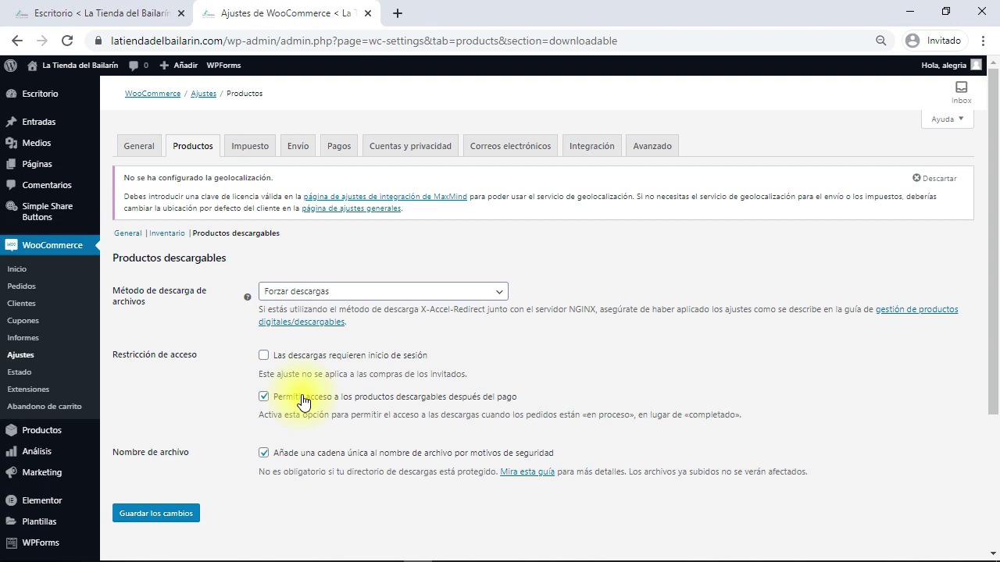
click(160, 515)
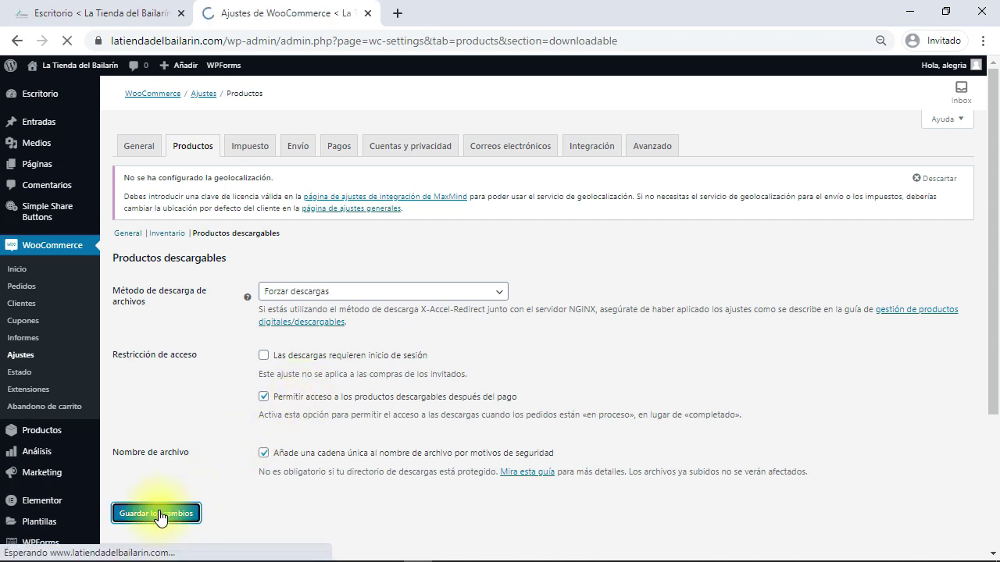
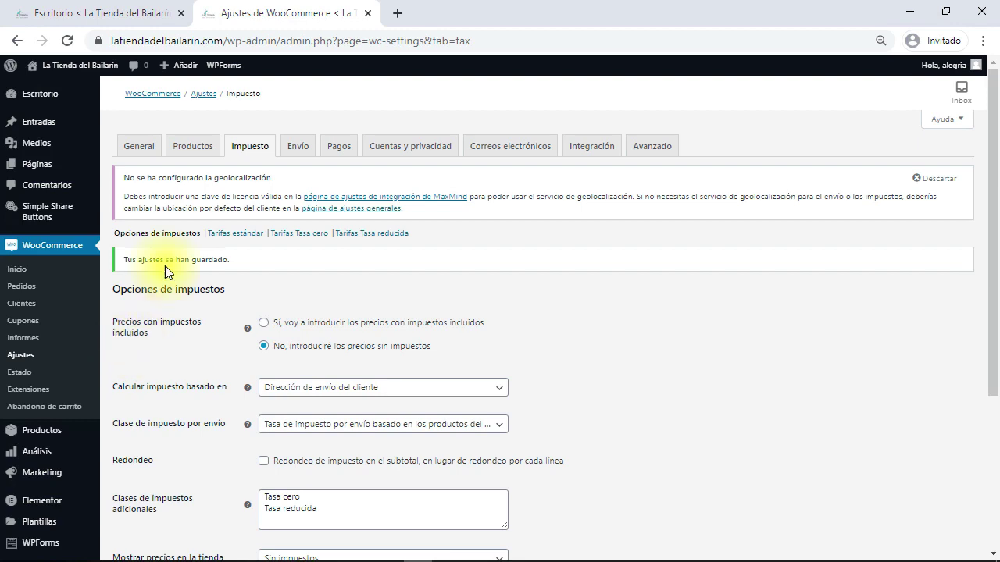
Look over the store's general settings, then return to the tax settings
click(141, 146)
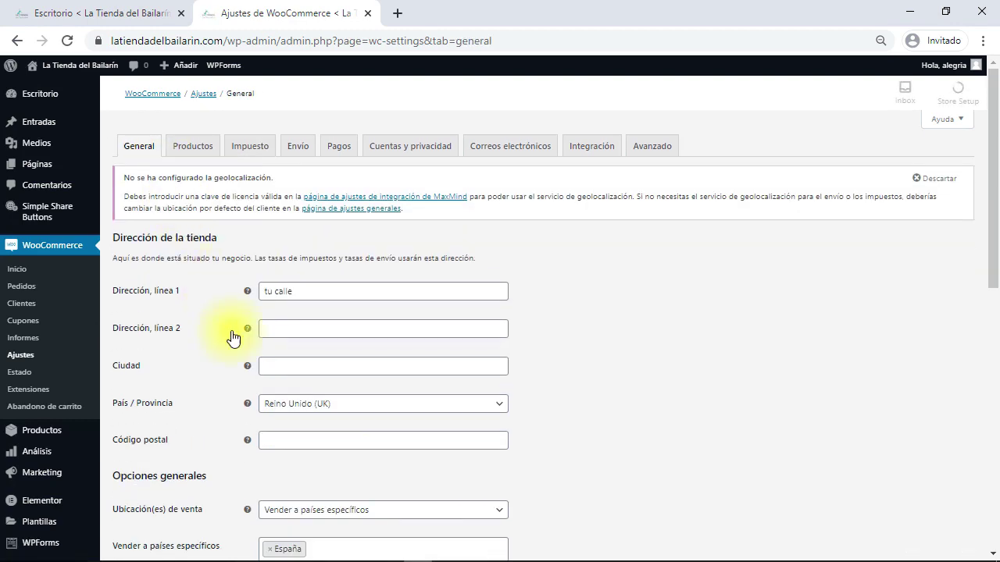
scroll(239, 356, down, 4)
scroll(172, 456, down, 1)
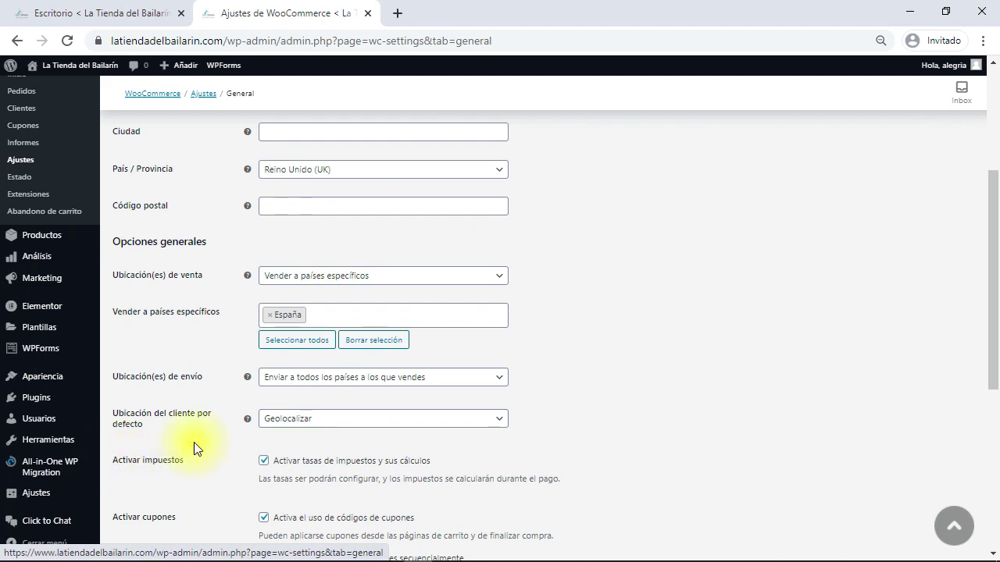
scroll(194, 446, up, 3)
click(252, 152)
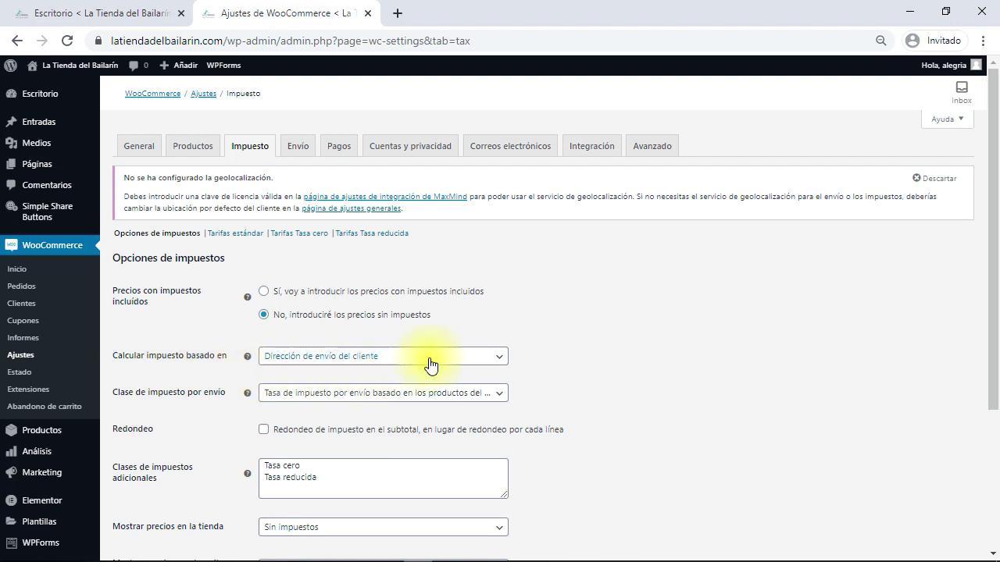
Keep tax based on the customer's shipping address and set the shipping tax class to Estándar
click(499, 359)
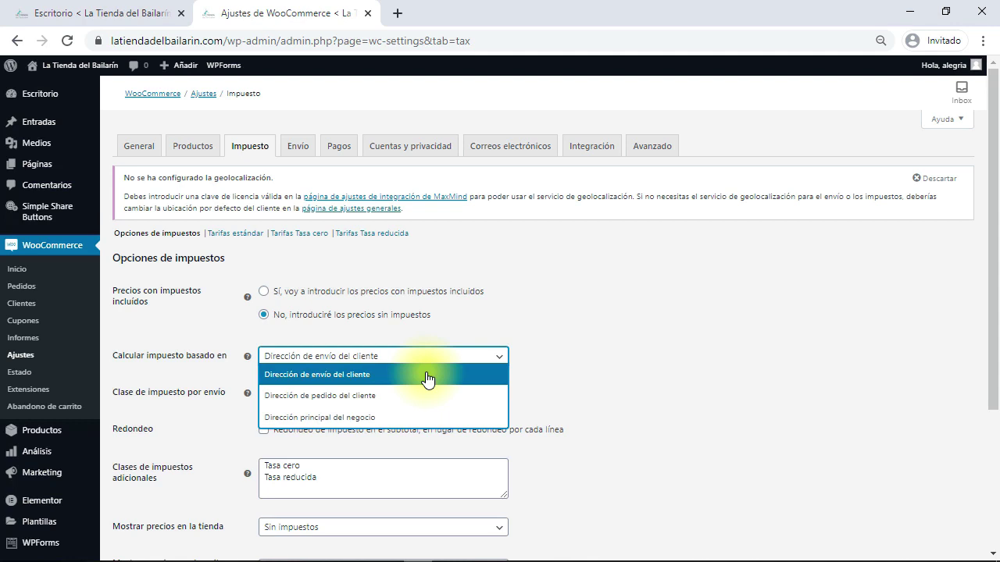
click(427, 376)
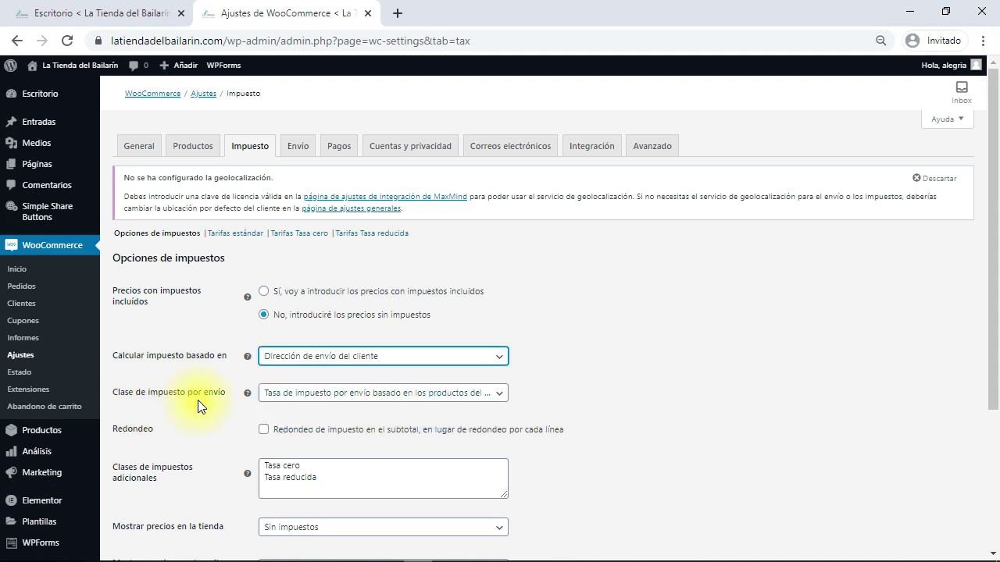
click(498, 401)
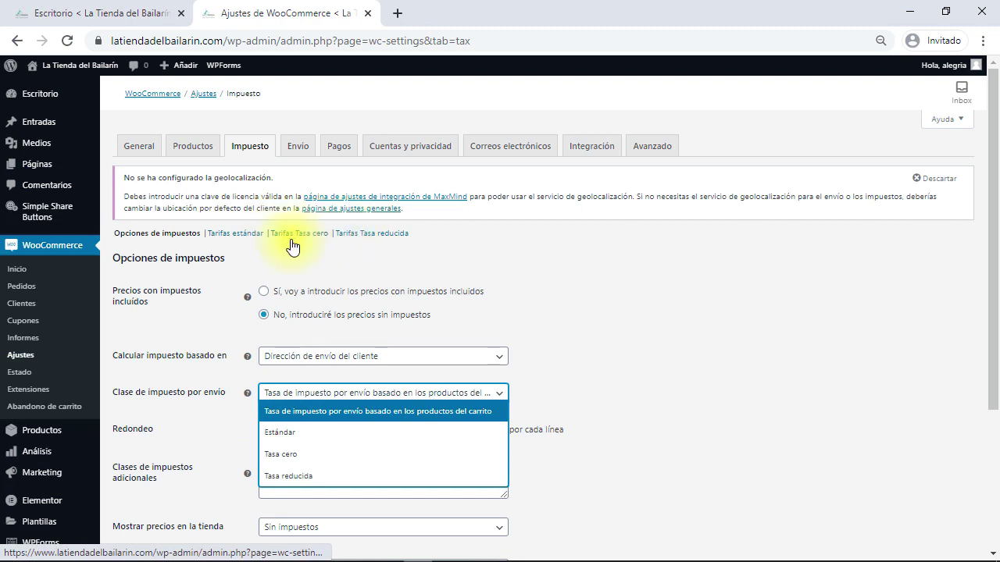
click(283, 434)
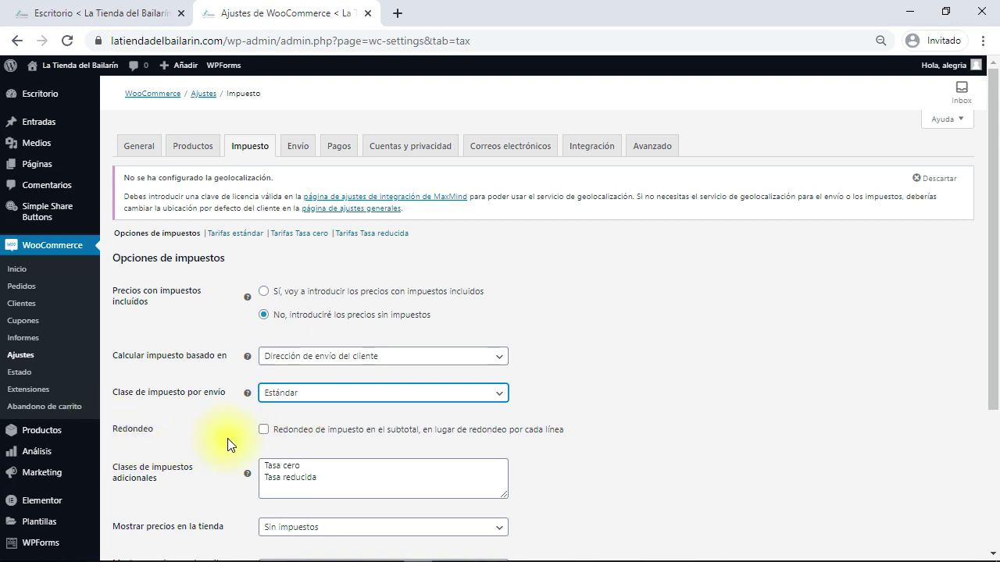
scroll(226, 439, down, 2)
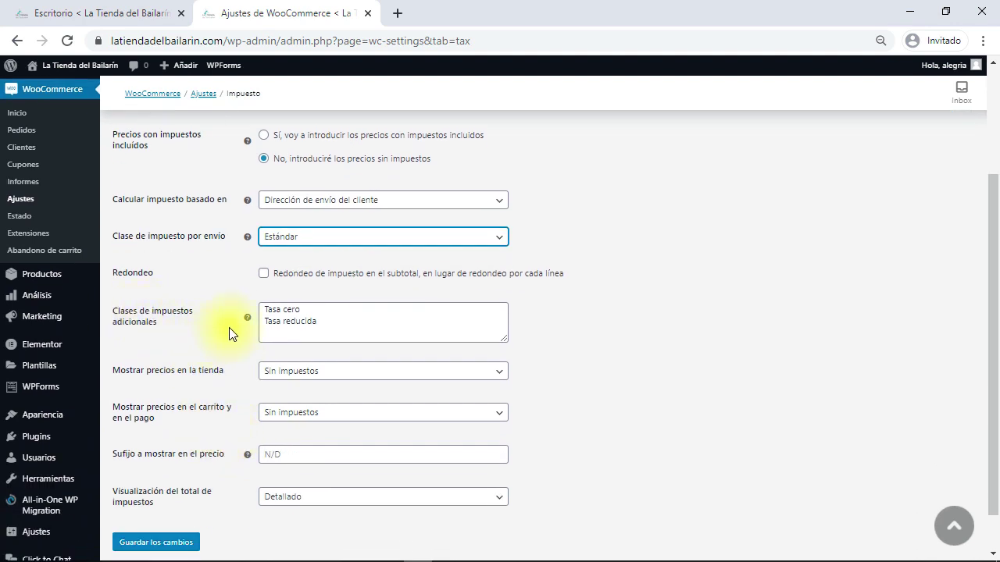
Replace Tasa cero and Tasa reducida with Estándar and Tarifa libros as additional tax classes, then save
click(261, 310)
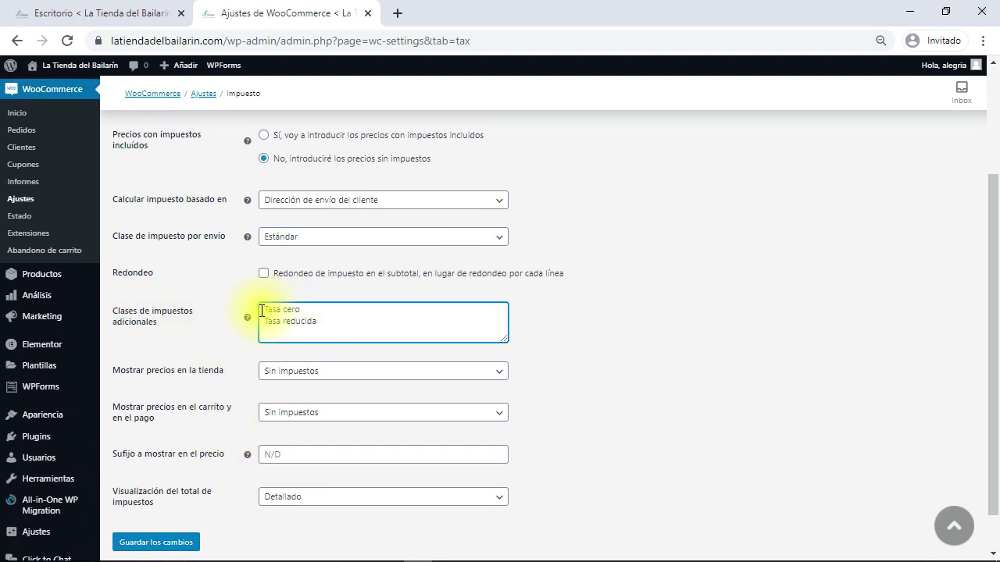
text(Estándar)
key(Return)
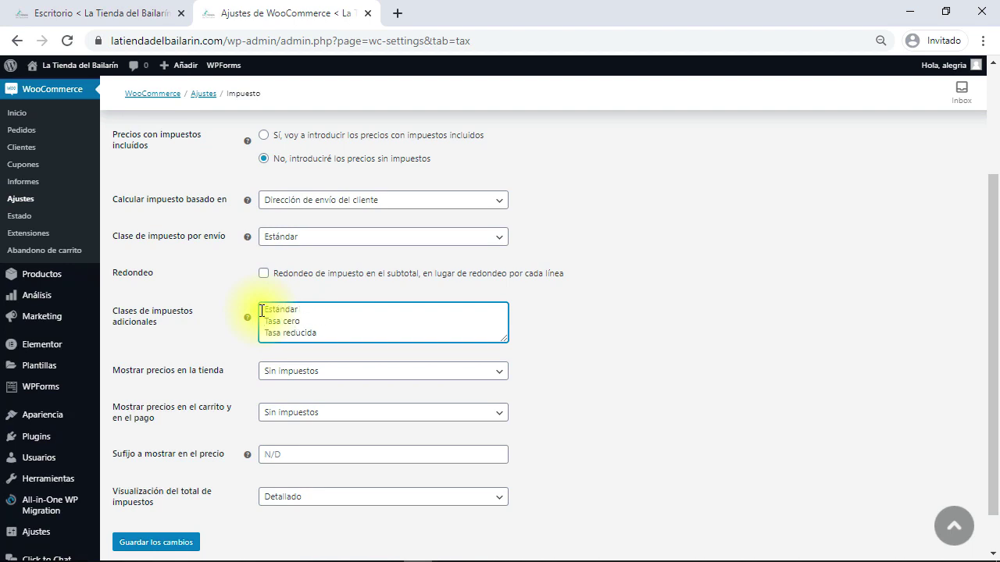
key(Delete)
key(Delete)
key(Delete)
key(Delete)
key(Delete)
key(Delete)
key(Delete)
key(Delete)
key(Delete)
key(Delete)
key(Delete)
key(Delete)
key(Delete)
key(Delete)
key(Delete)
key(Delete)
key(Delete)
key(Delete)
key(Delete)
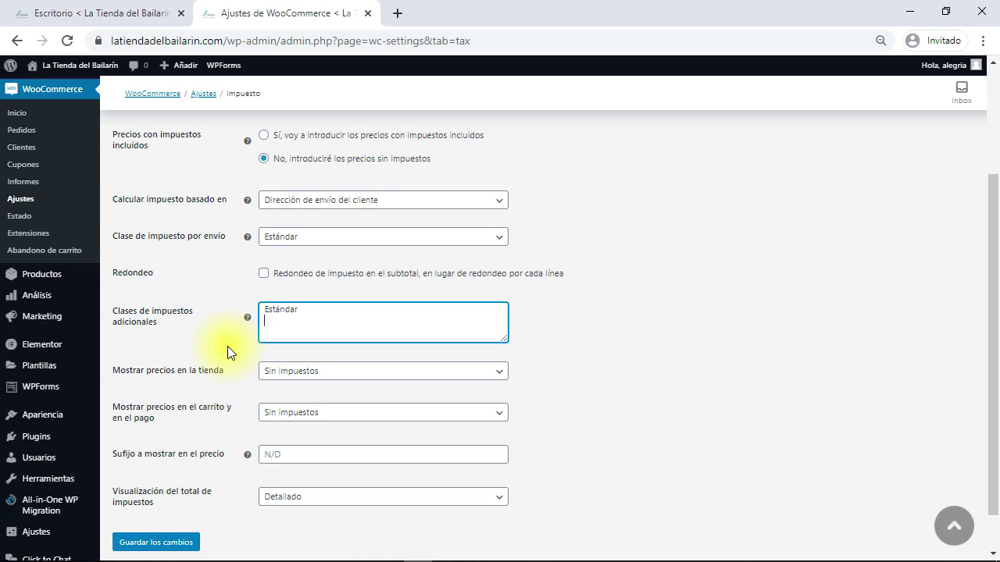
text(Tarifa libros)
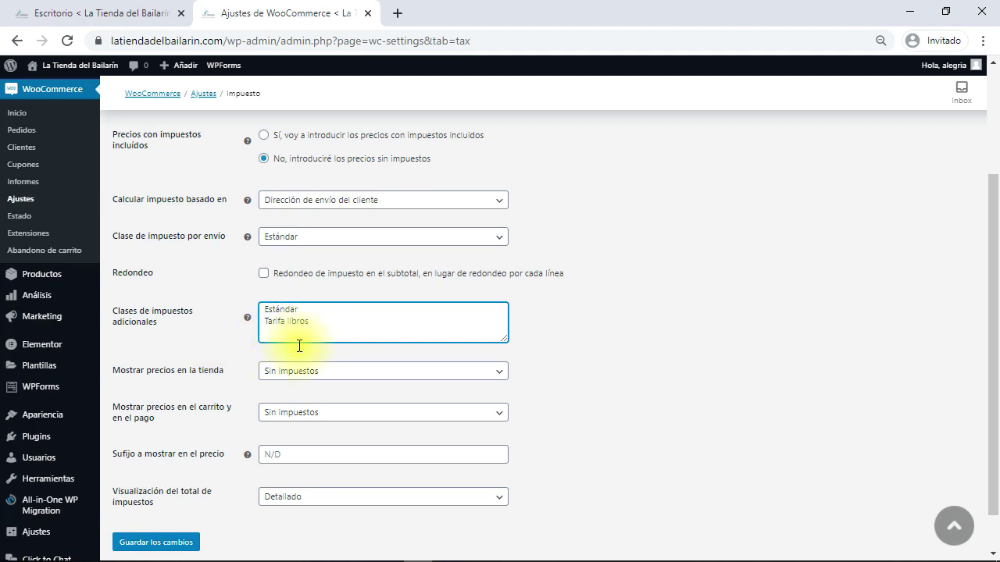
click(186, 543)
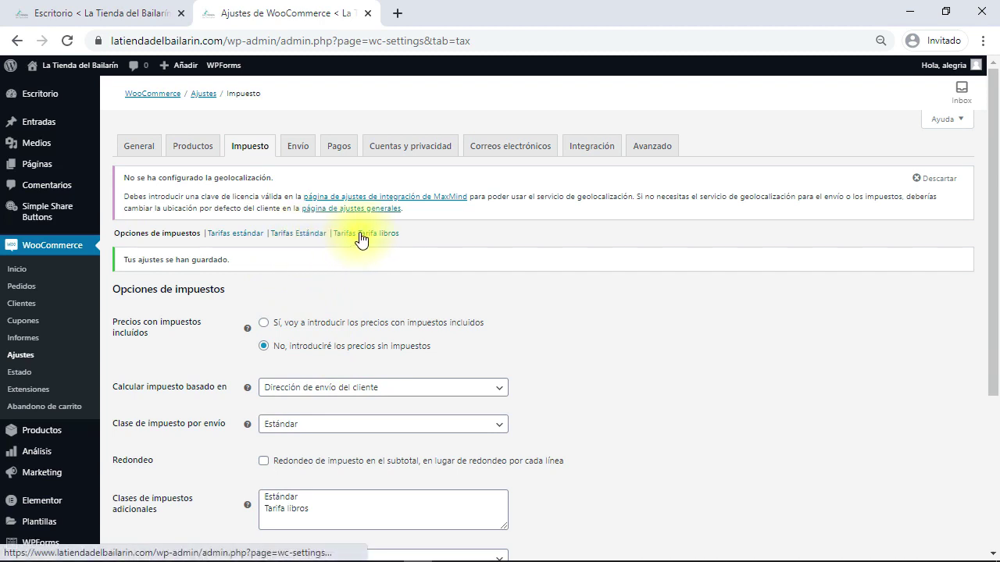
Show shop prices with tax included, add the price suffix 'iva incluido', and save
scroll(364, 239, down, 2)
scroll(367, 245, down, 1)
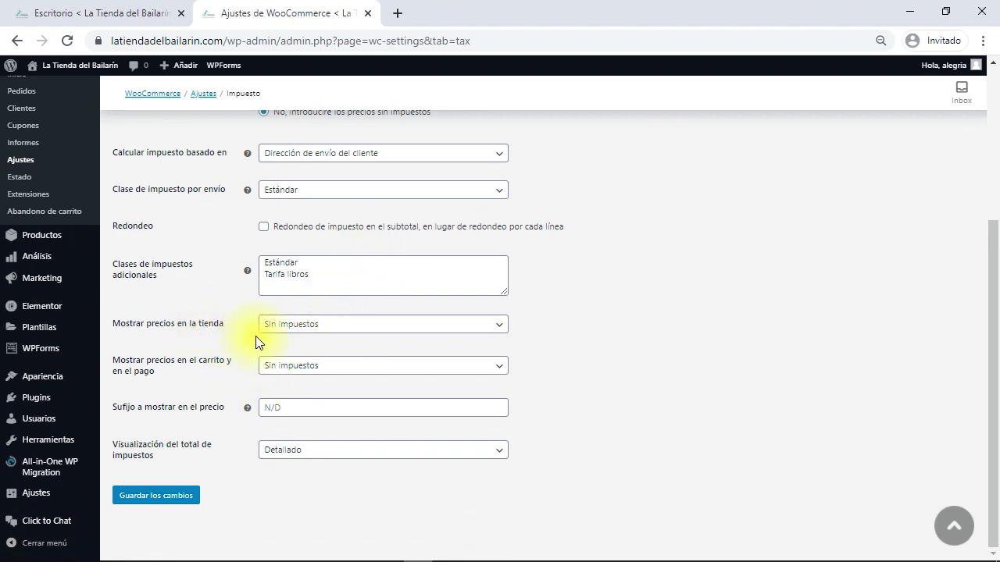
click(498, 333)
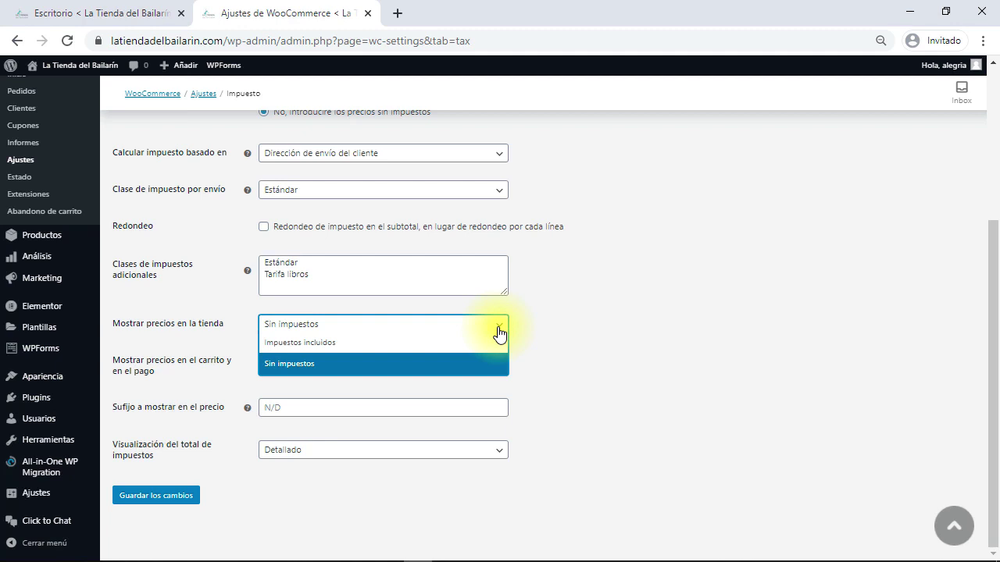
click(296, 342)
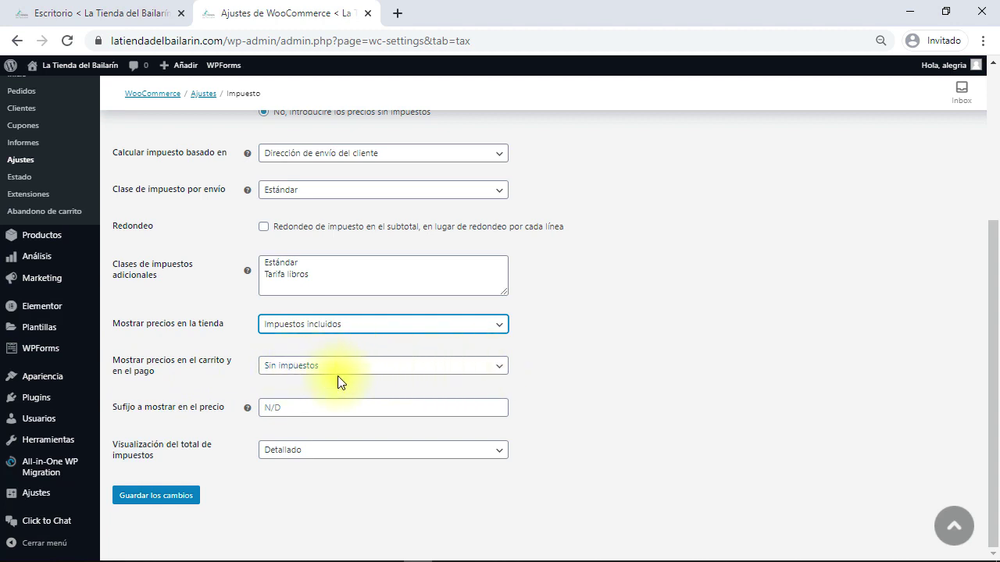
click(284, 406)
text(iva)
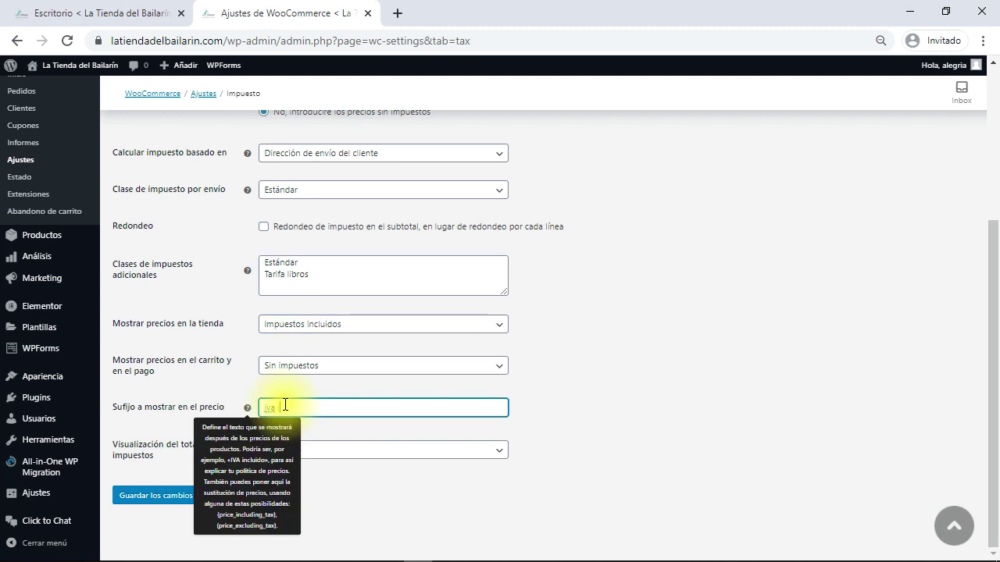
text( incluido)
click(548, 430)
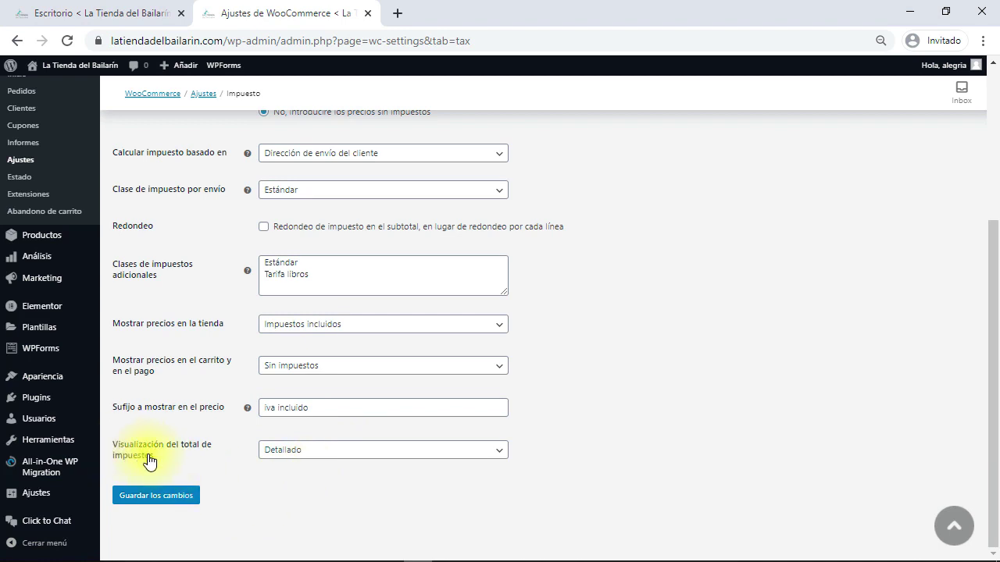
click(162, 497)
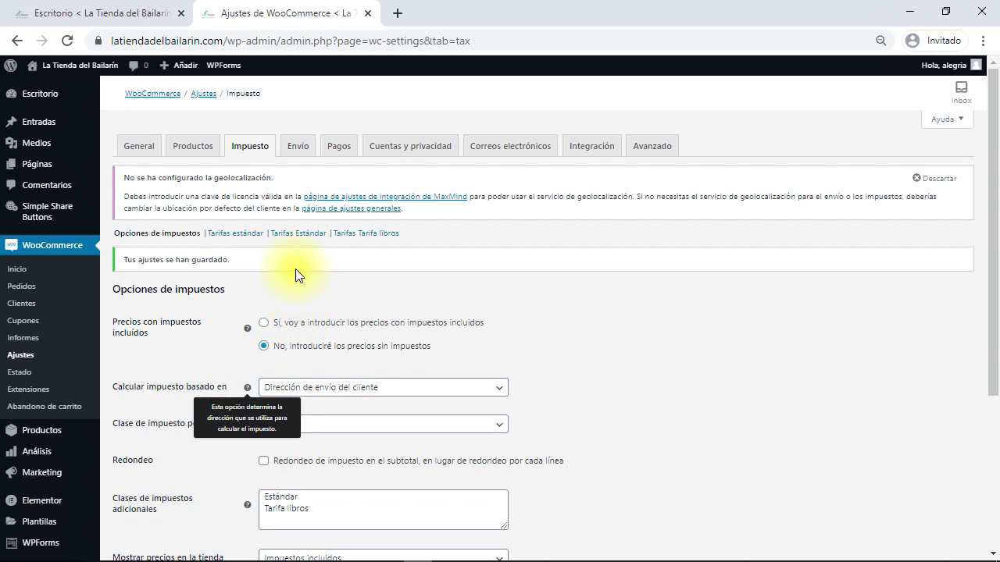
Add a new Estándar tax-rate row with country code ES (España)
click(309, 236)
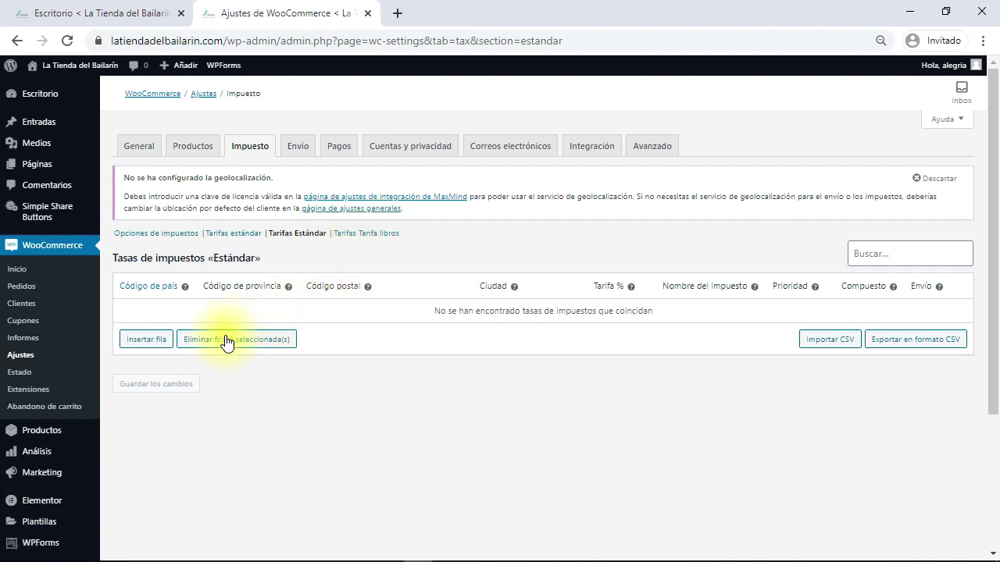
click(139, 342)
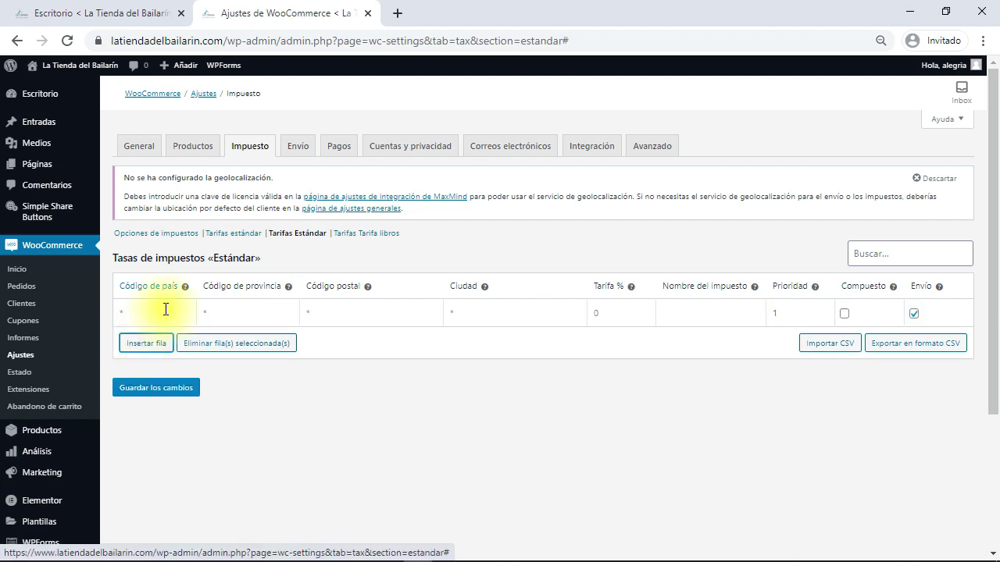
click(165, 307)
text(ES)
click(161, 336)
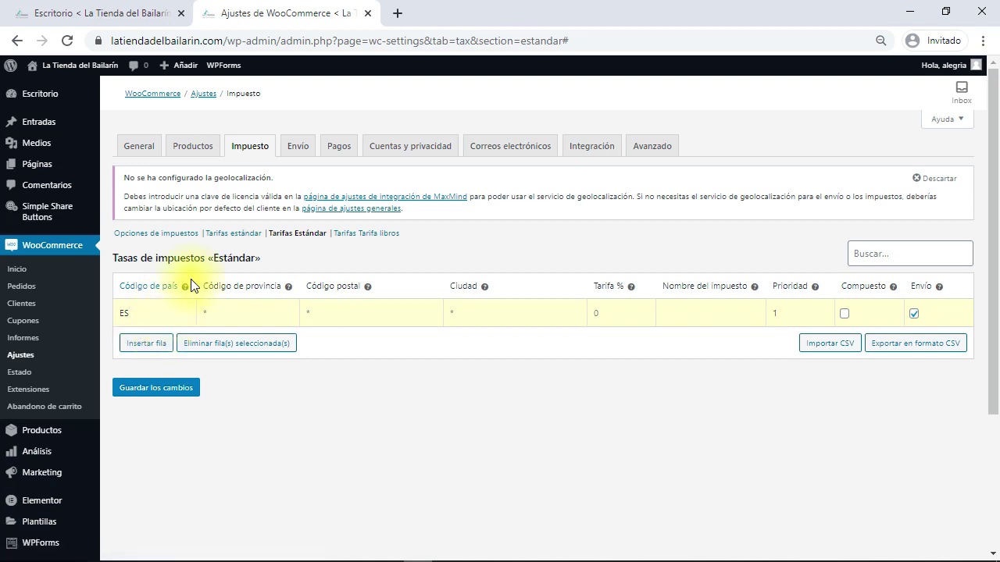
mouse_move(185, 286)
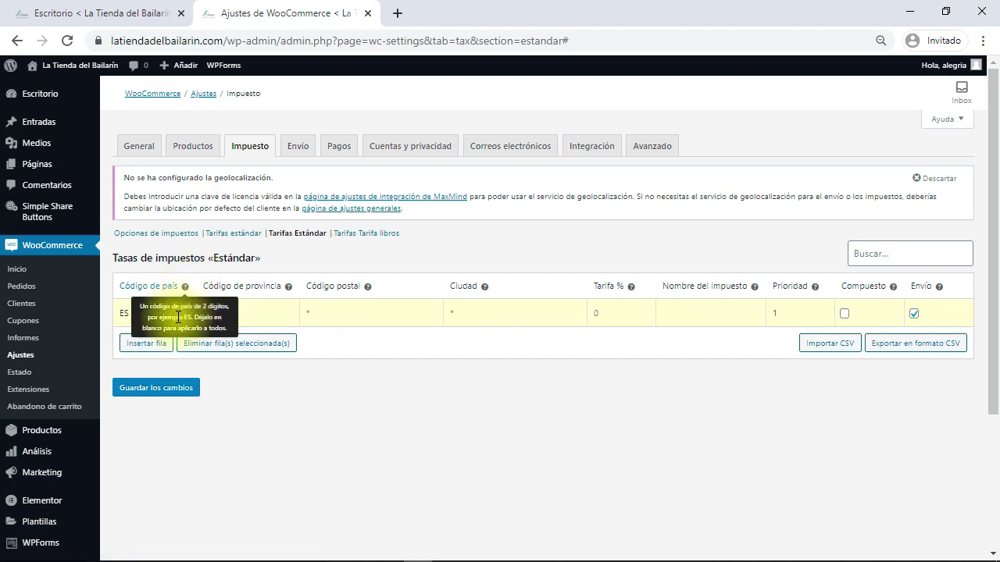
click(173, 285)
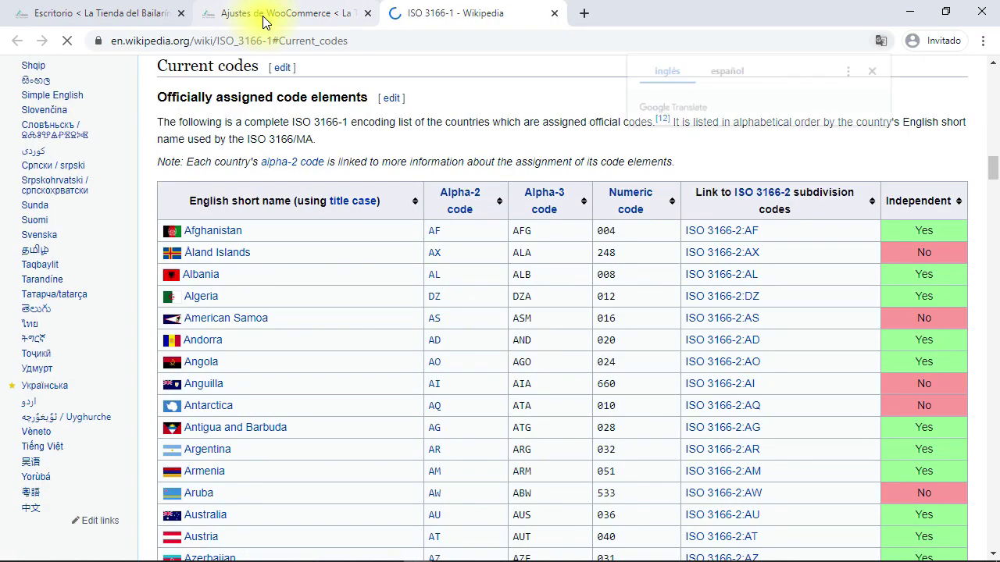
click(263, 13)
Give the row a 21% rate named 'Iva 21%', save, and remove the extra empty row
click(602, 314)
text(21)
click(682, 321)
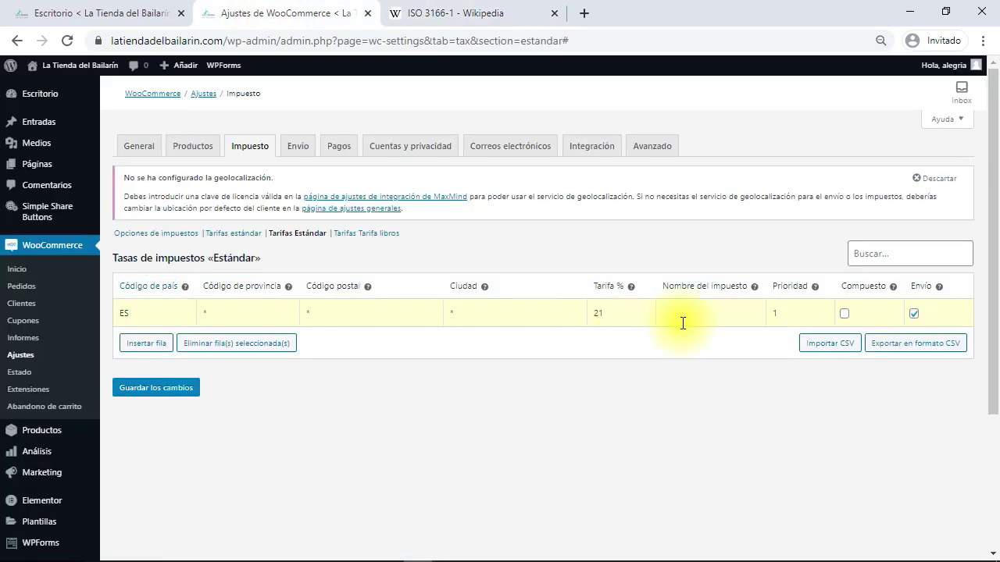
text(Iva 21%)
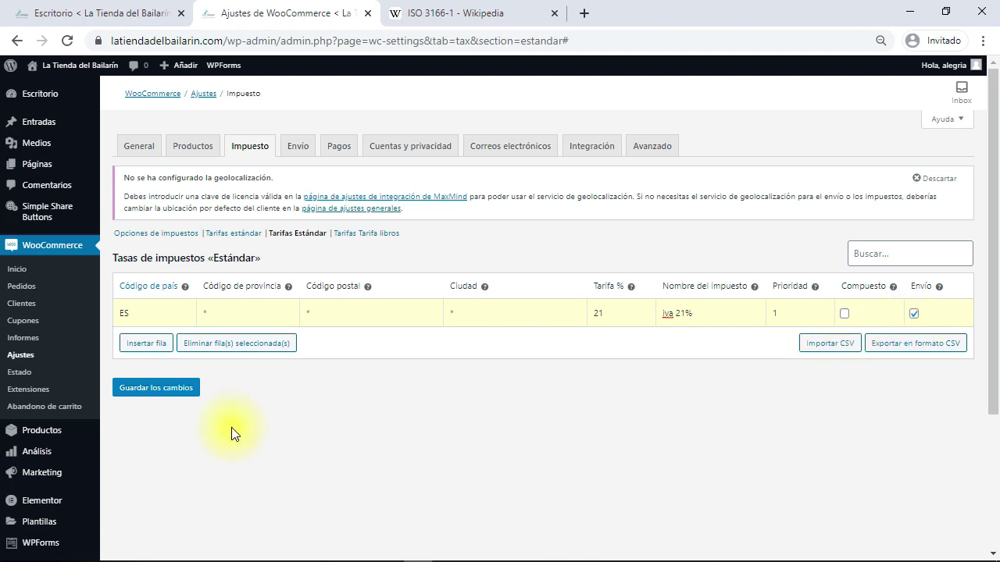
click(156, 389)
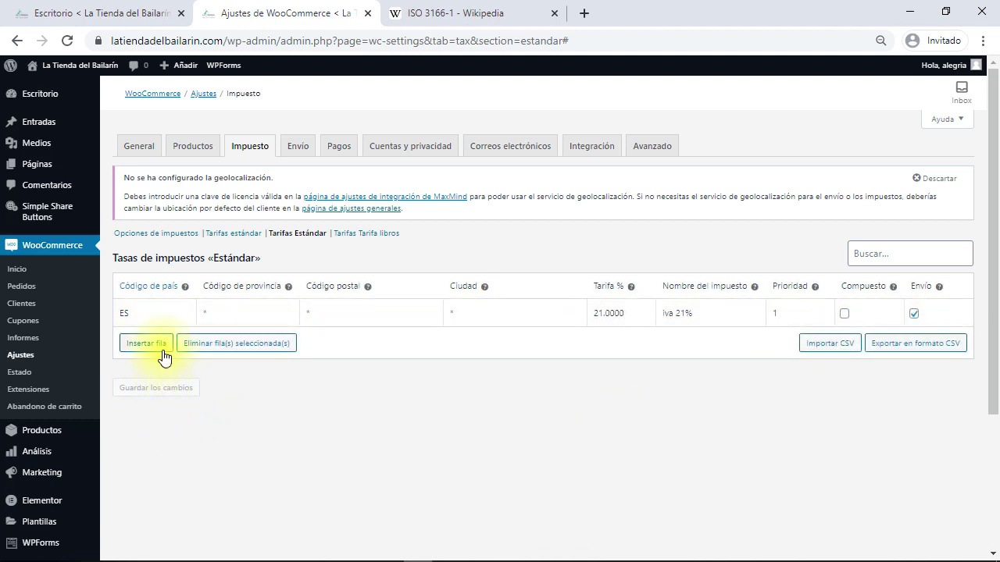
click(142, 346)
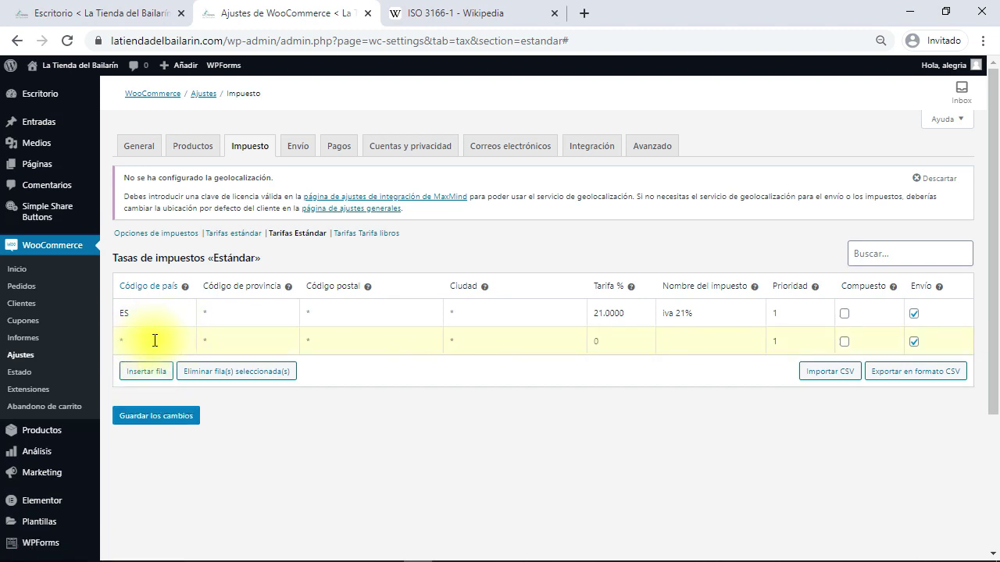
click(210, 379)
click(184, 388)
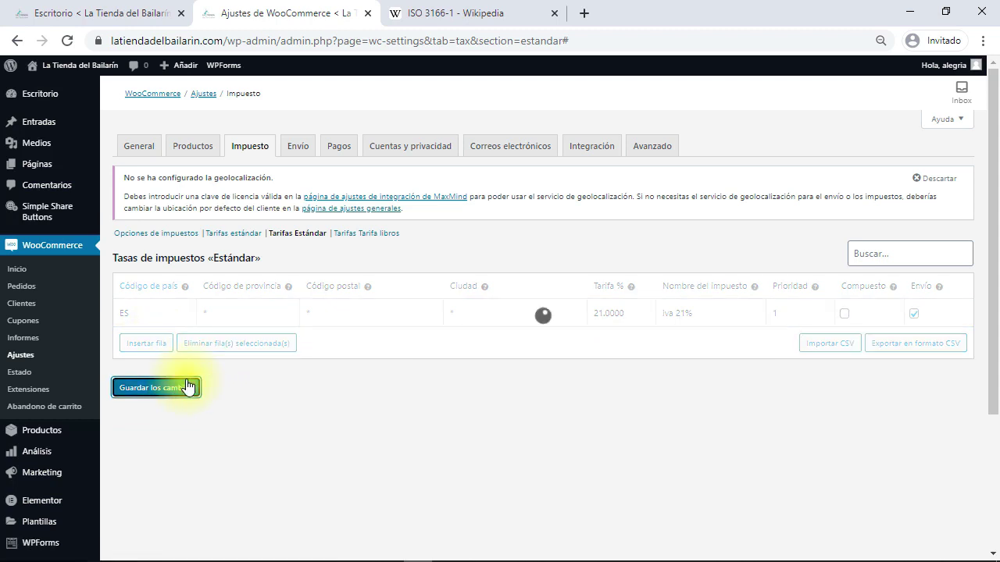
Add a Tarifa libros rate for ES at 10% named 'Iva 10%', excluded from shipping, and save
click(368, 234)
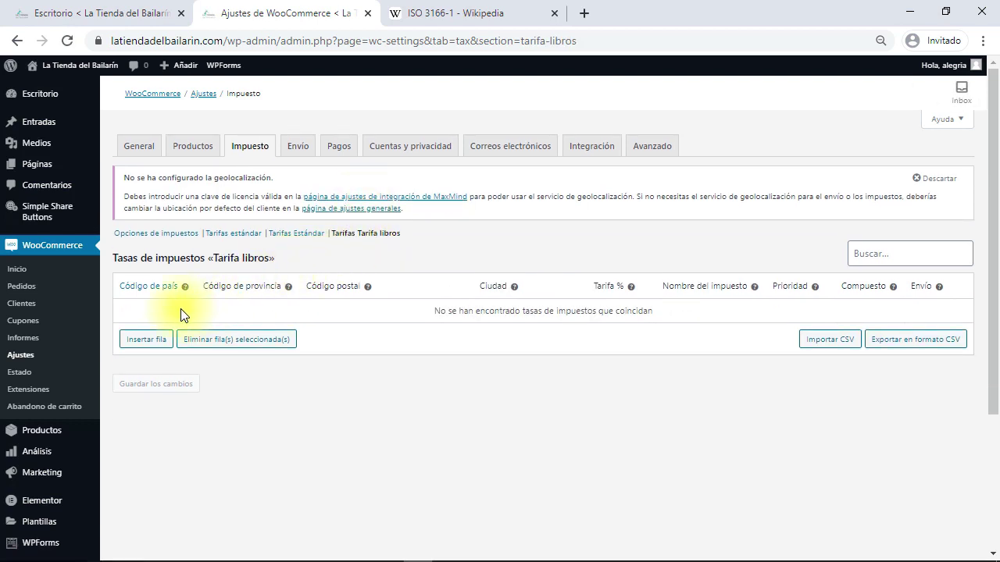
click(147, 339)
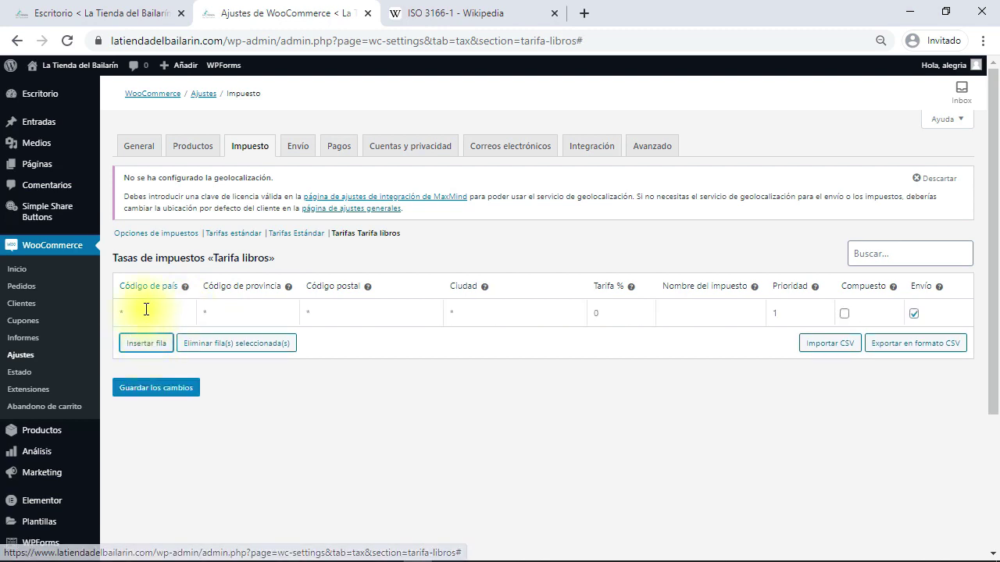
click(146, 309)
text(ES)
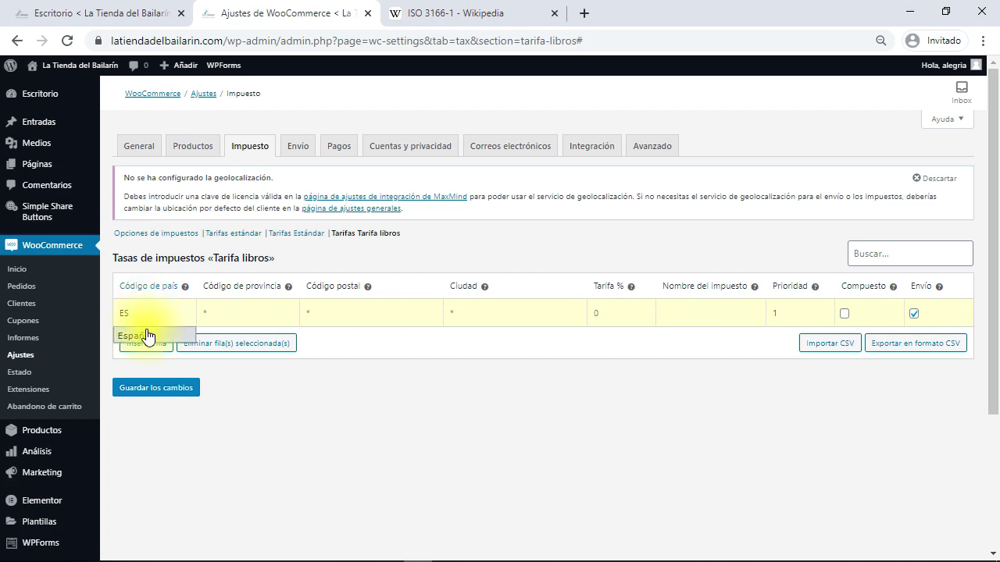
click(611, 310)
text(10)
click(678, 308)
text(Iva 10%)
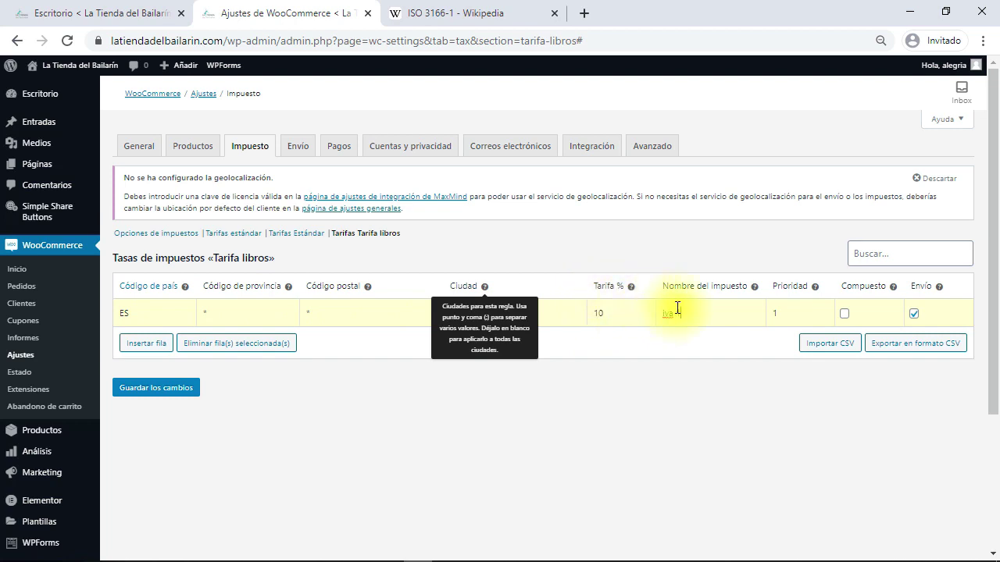
click(914, 313)
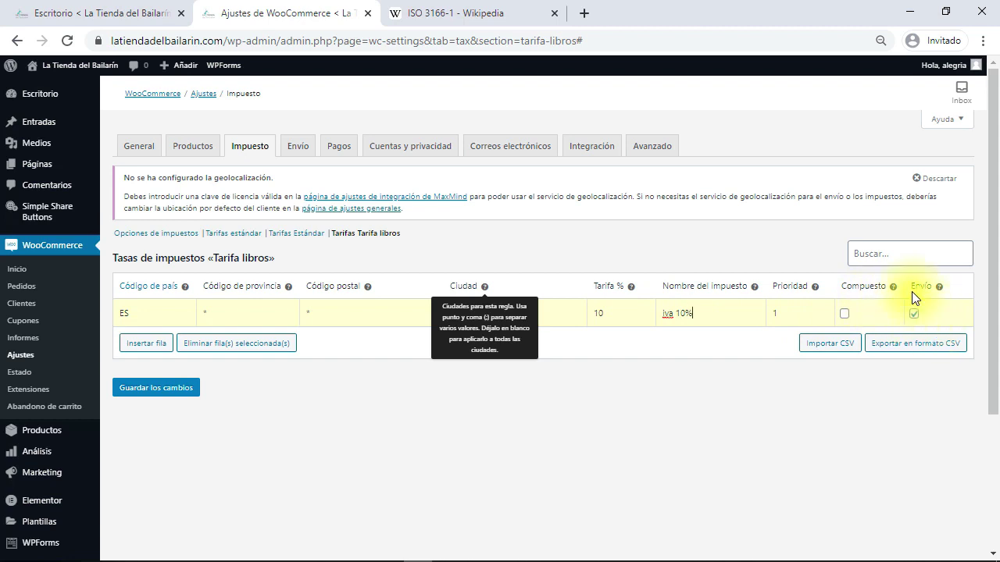
click(914, 313)
click(161, 391)
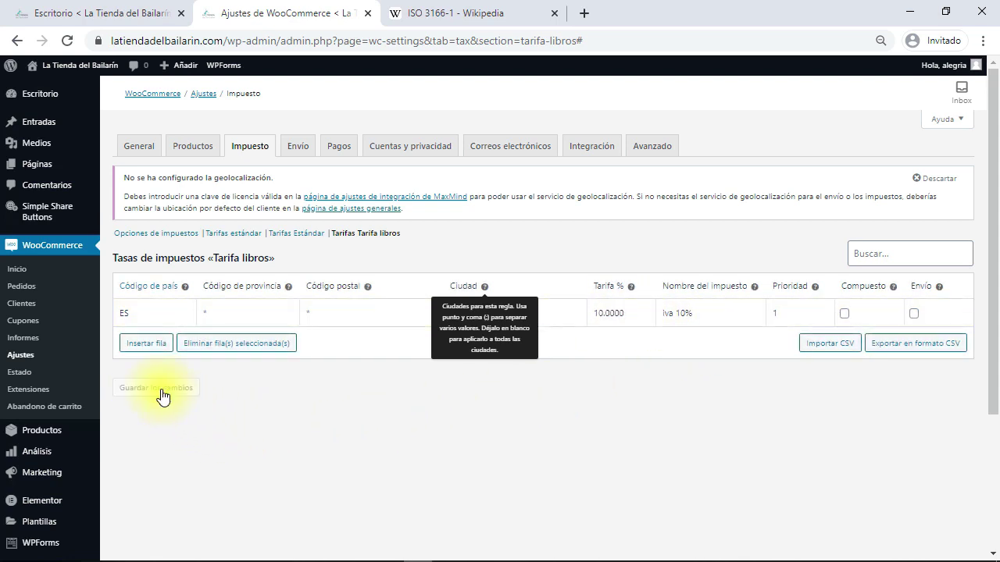
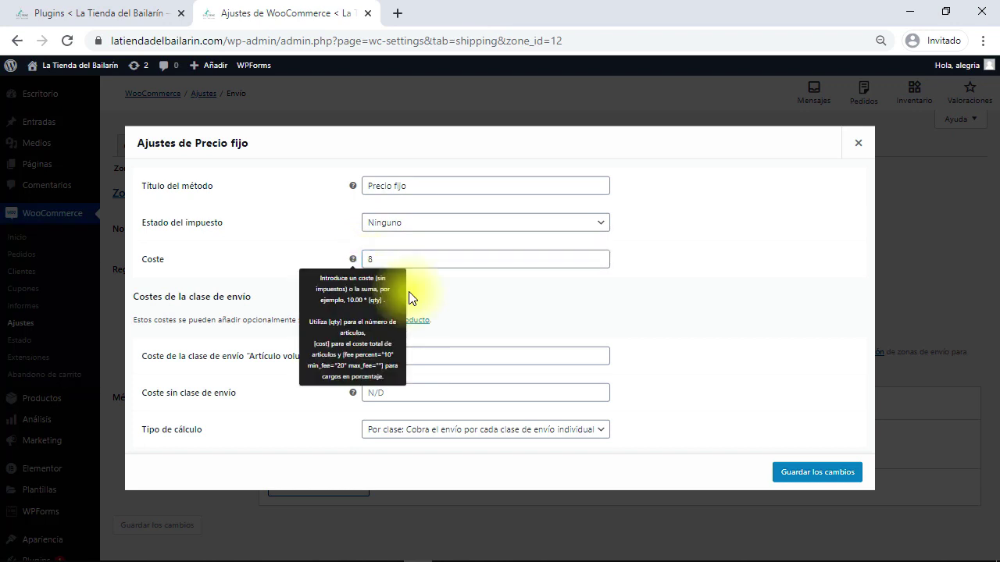
Save the Mensajería privada flat rate with cost 8 and go back to the shipping zones list
click(803, 472)
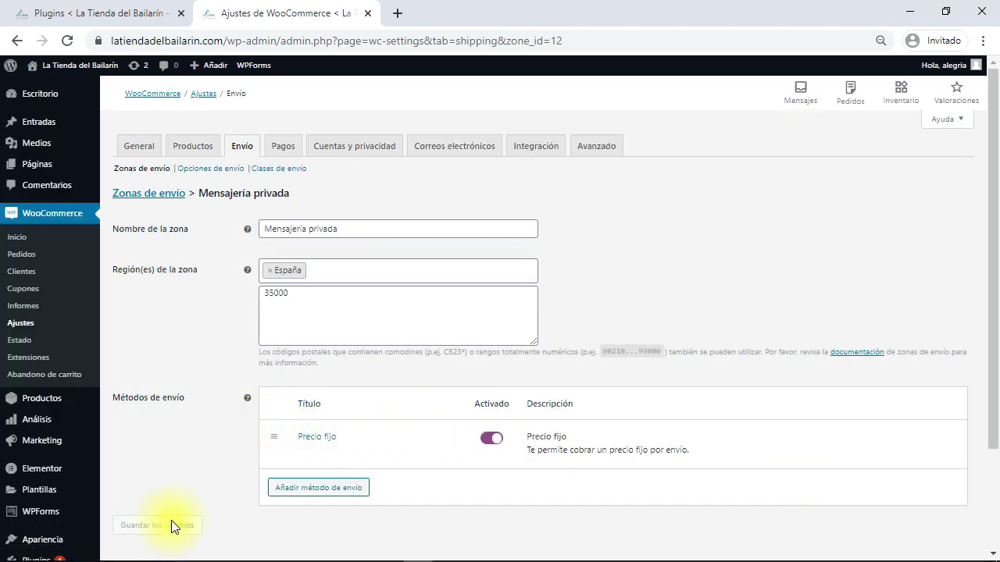
click(127, 194)
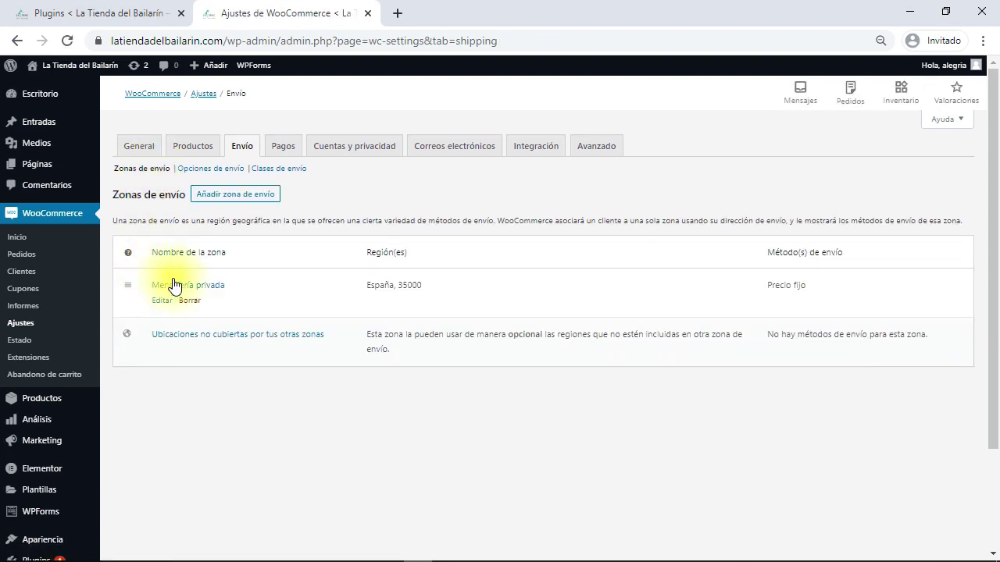
Create a new shipping zone named 'Recogida en tienda' with España as its region
click(239, 196)
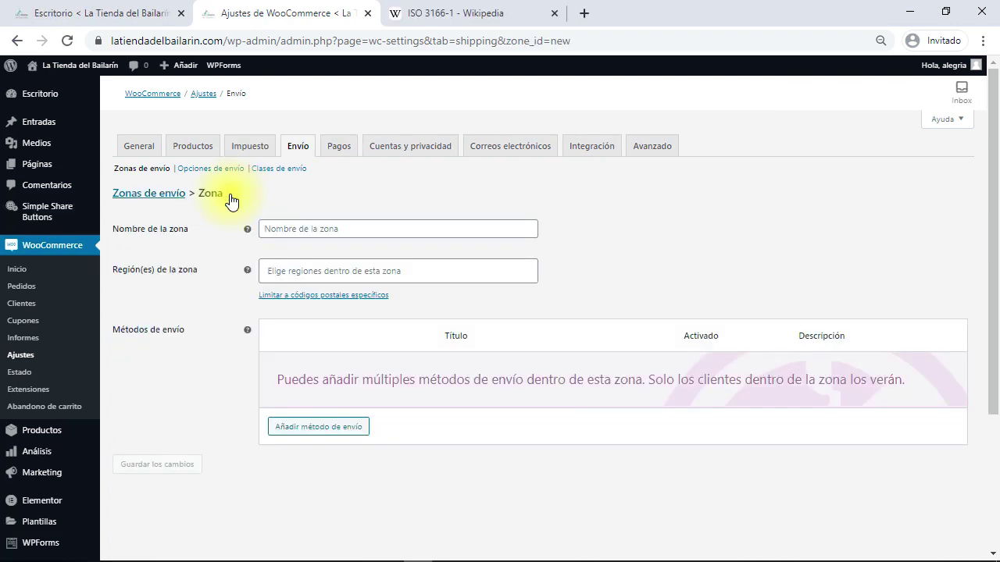
click(264, 228)
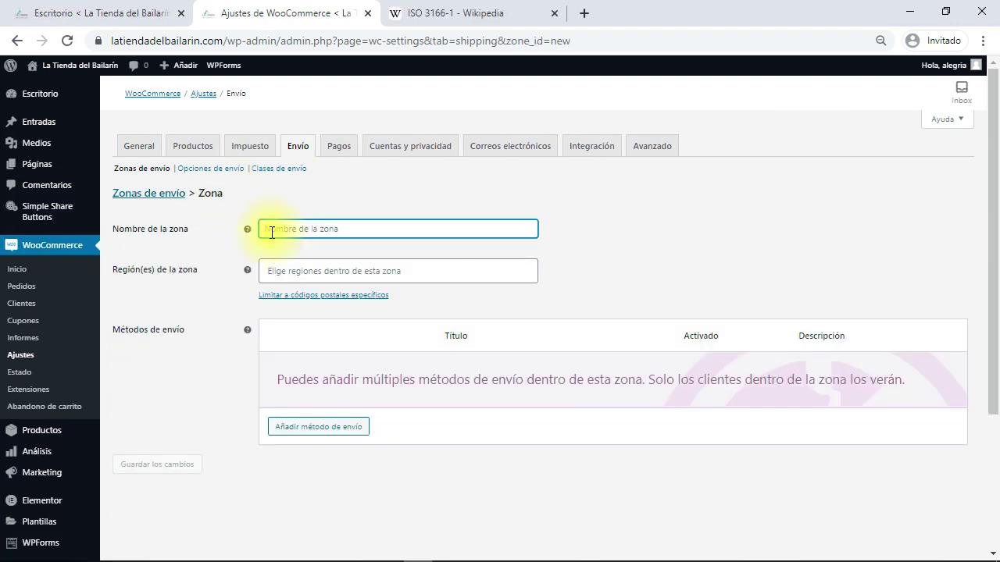
text(Recogida en tienda)
click(290, 271)
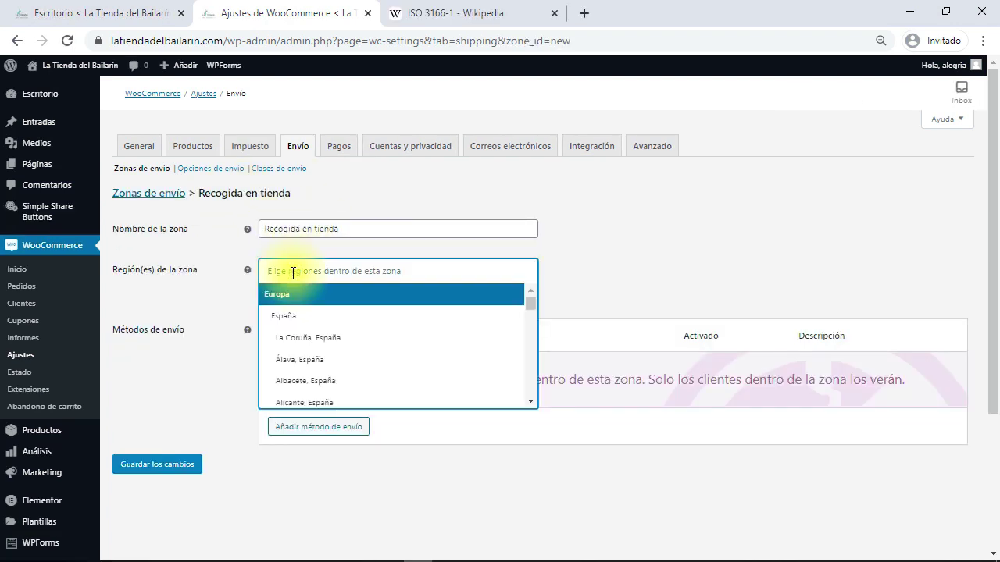
click(297, 317)
Add a Recogida local method to the zone with tax status Ninguno and save it
click(321, 426)
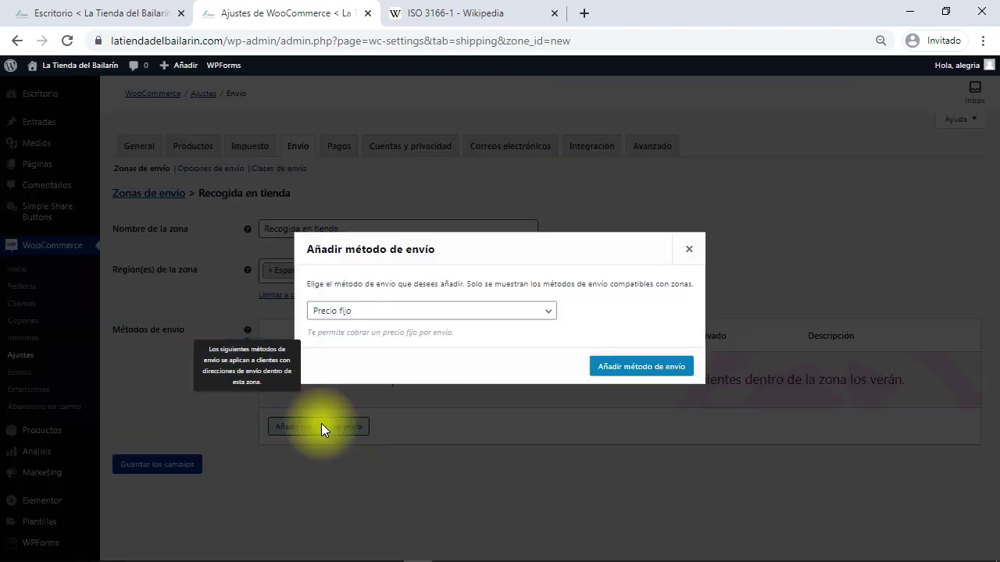
click(478, 314)
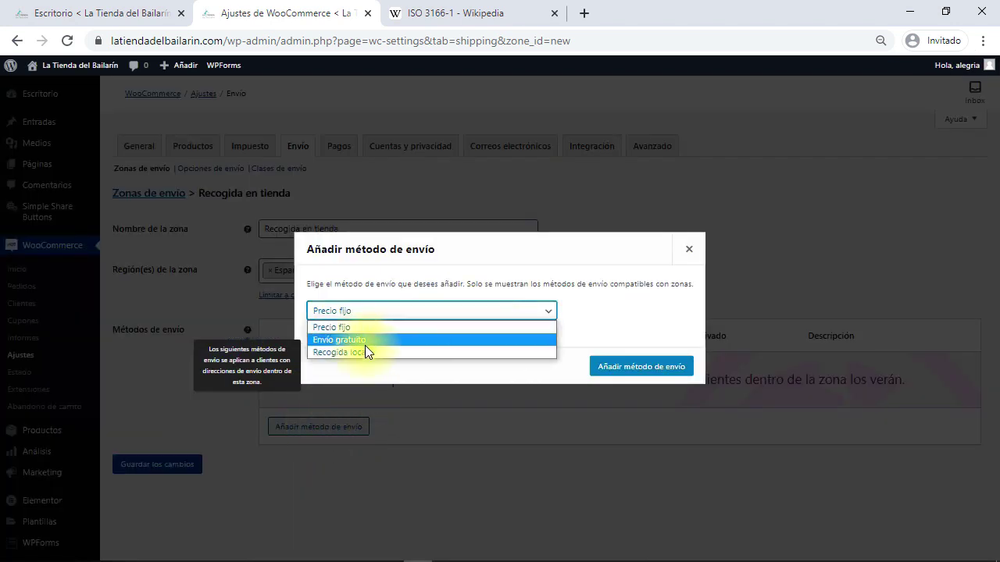
click(342, 352)
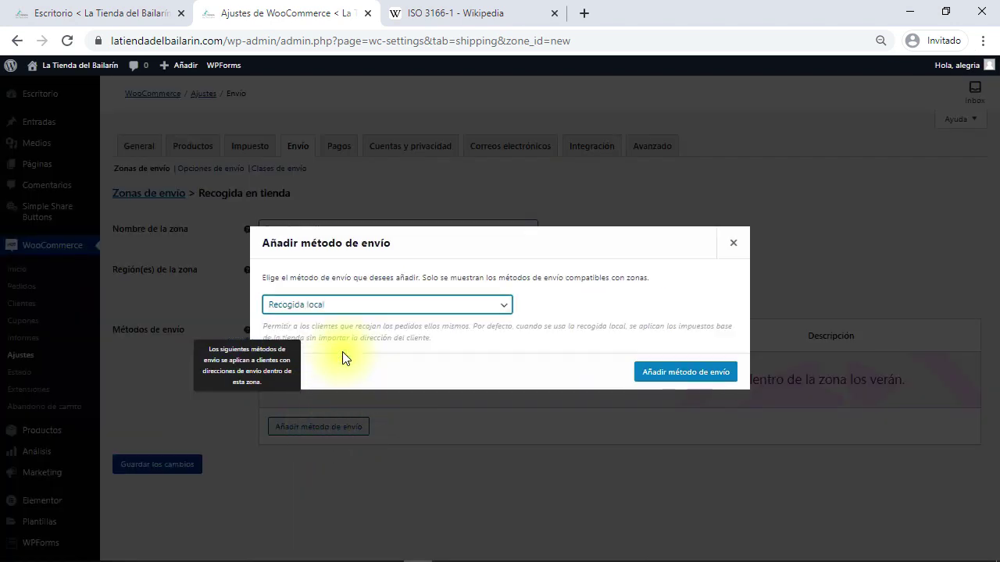
click(684, 376)
click(299, 387)
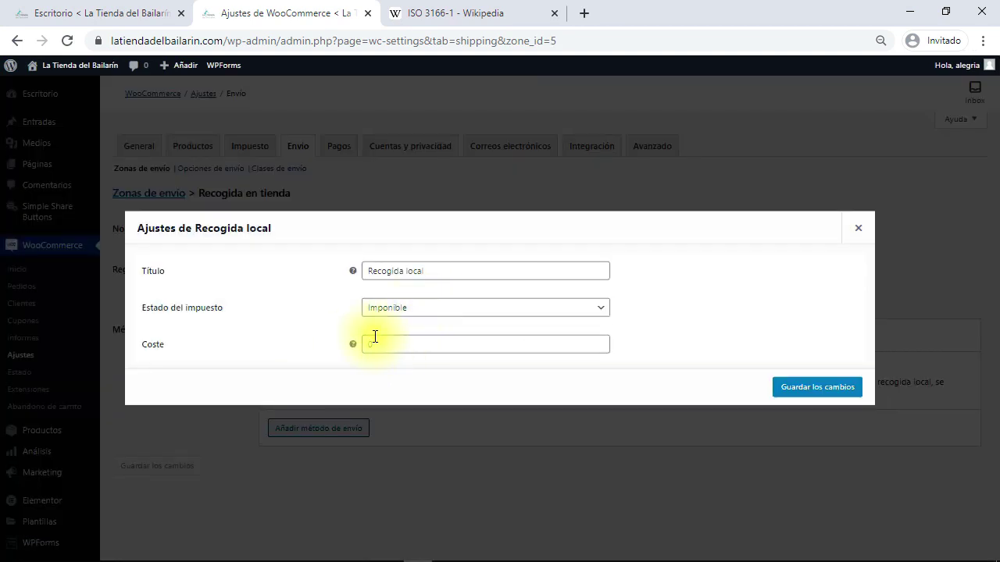
click(437, 310)
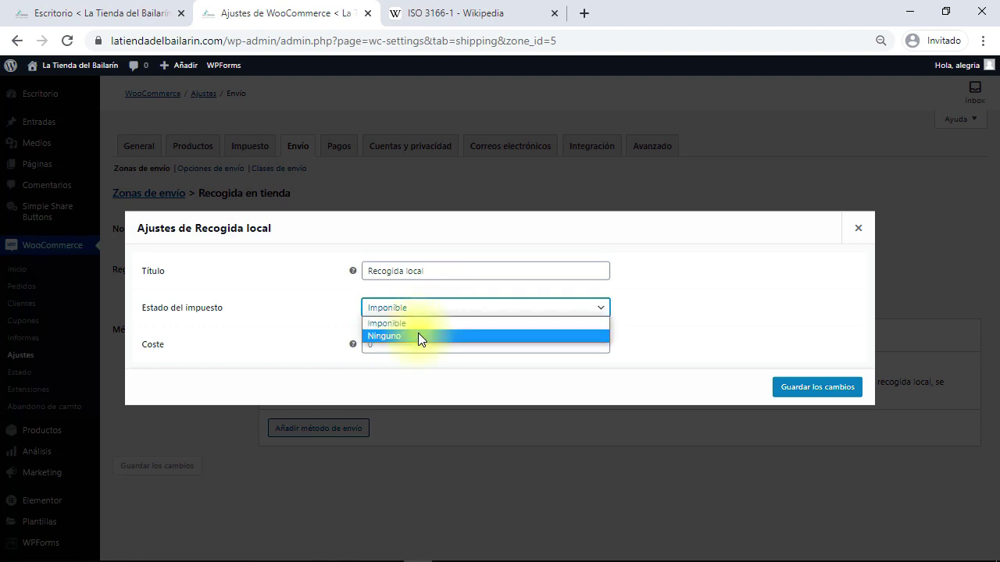
click(418, 335)
click(813, 386)
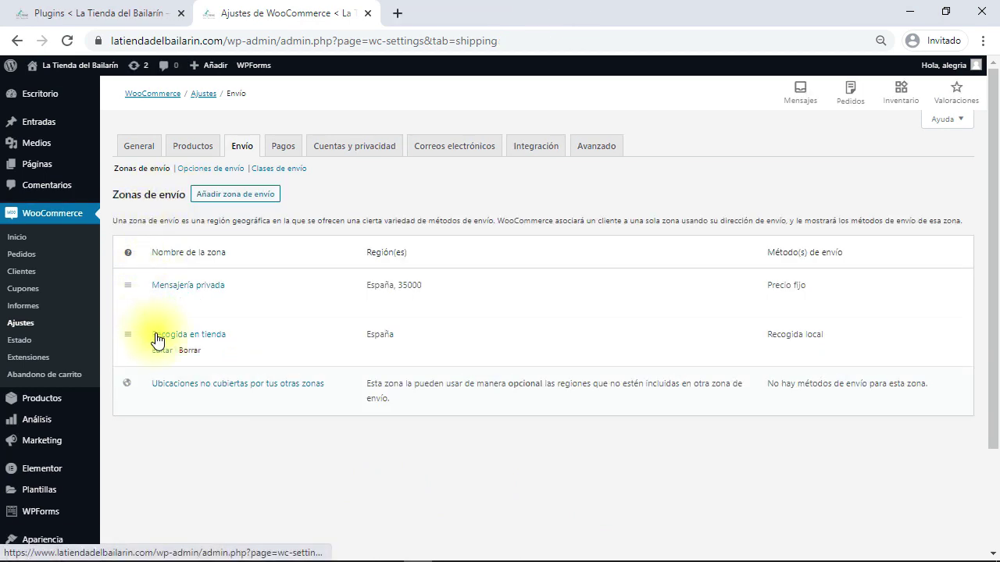
Create another shipping zone named 'Envío gratis' covering España
click(236, 197)
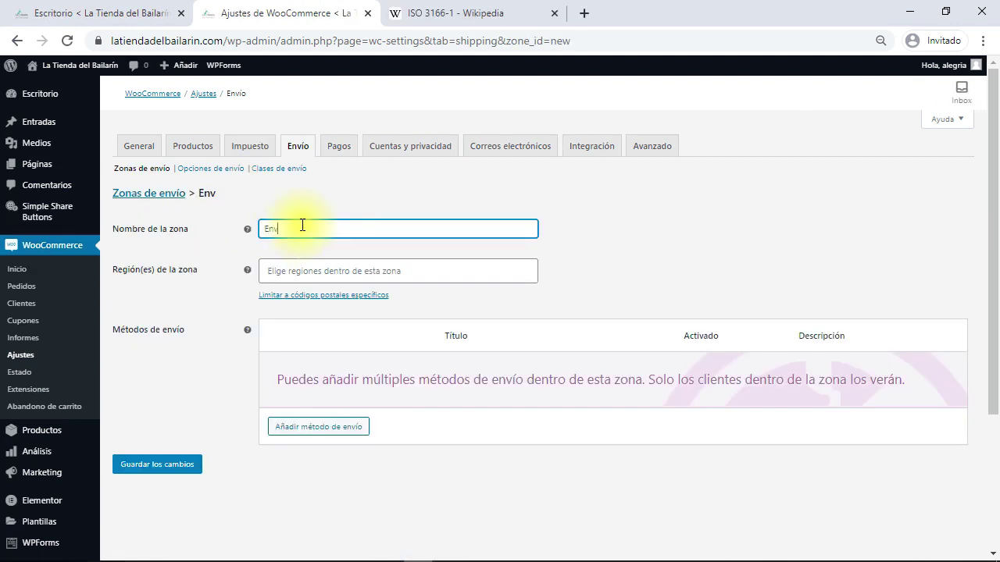
text(ío gratis)
click(308, 271)
click(310, 315)
Add the Envío gratuito shipping method to the zone
click(336, 428)
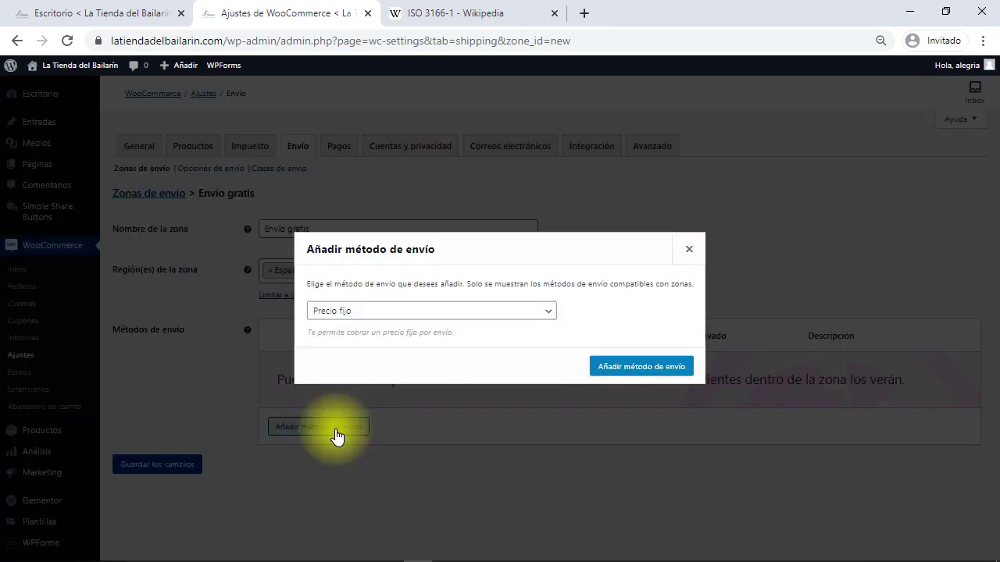
click(539, 312)
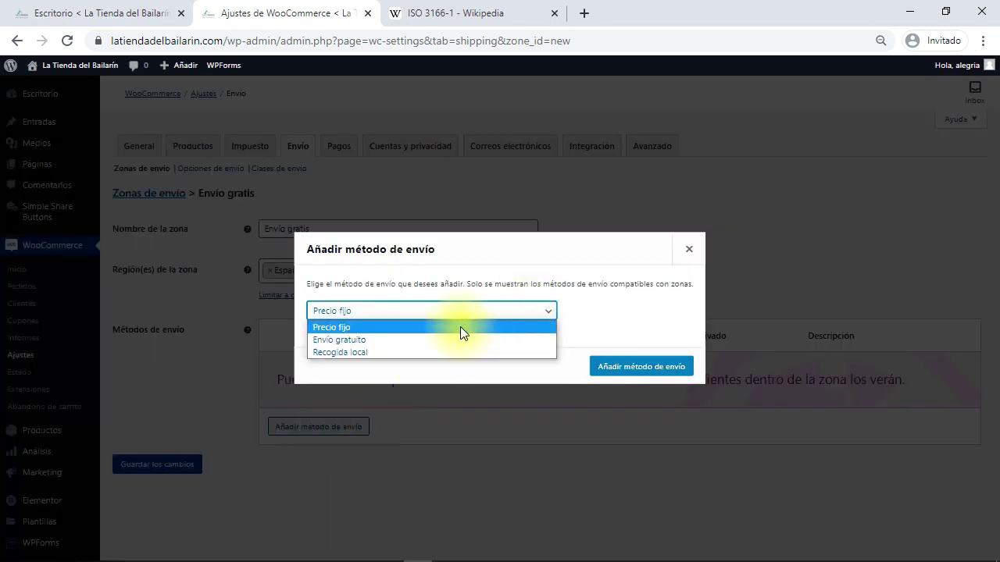
click(391, 339)
click(630, 370)
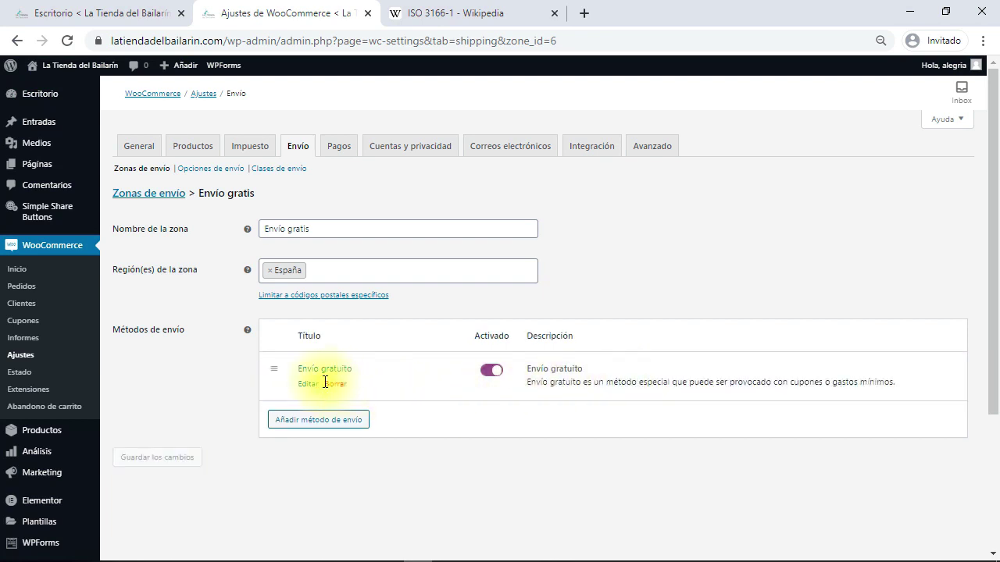
Require a minimum order of 70 for free shipping, applied before coupon discounts, and save
click(307, 384)
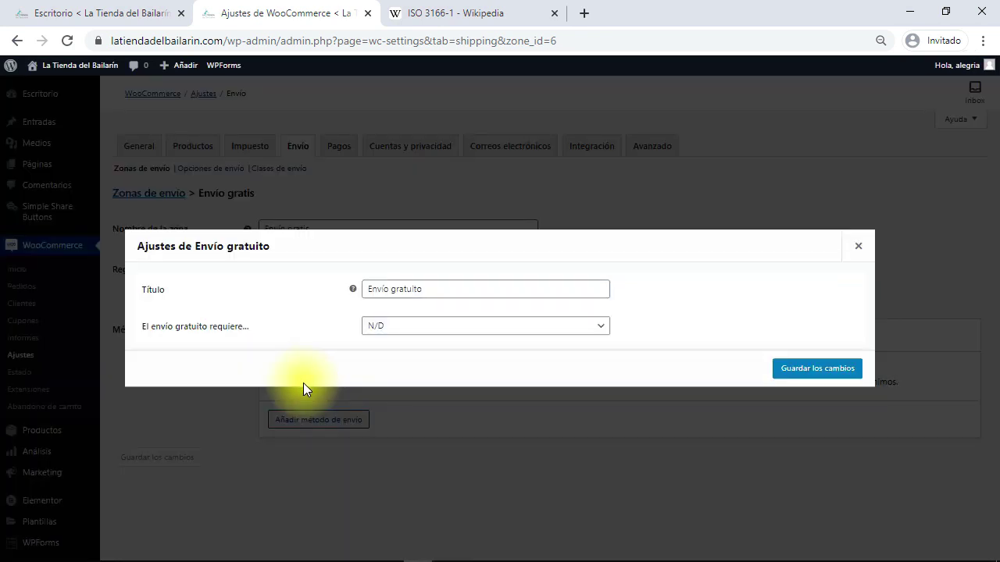
click(601, 330)
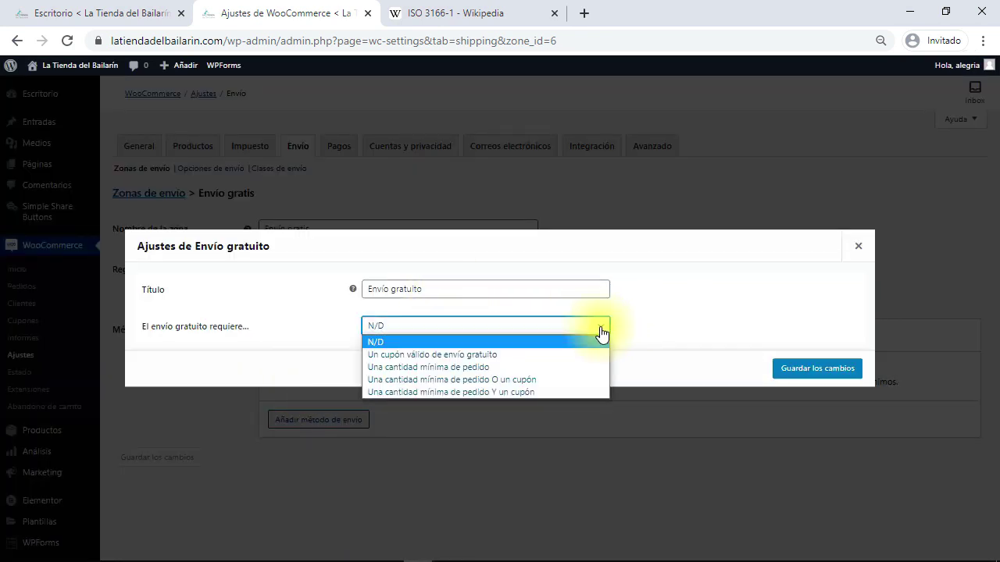
click(541, 367)
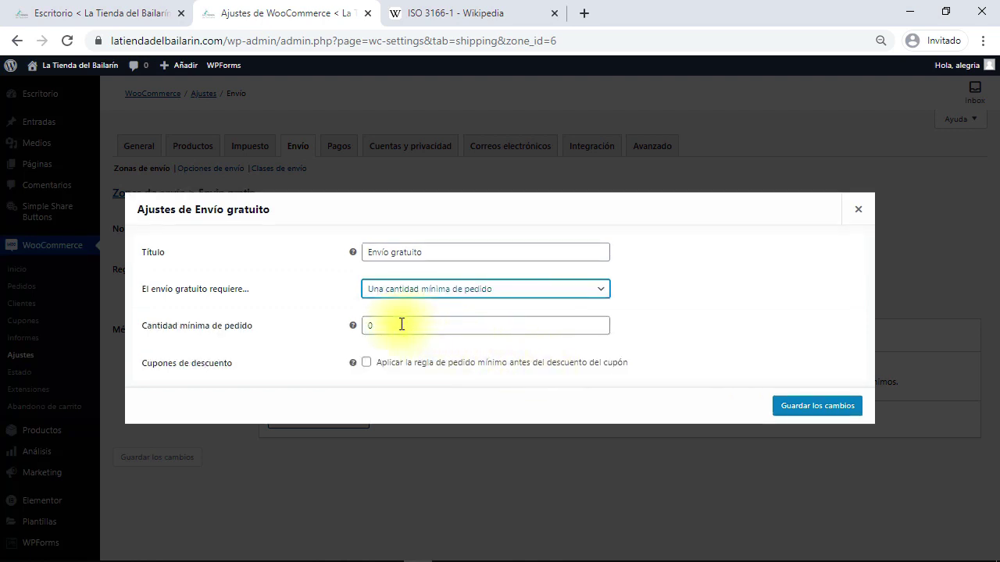
drag(400, 324, 334, 335)
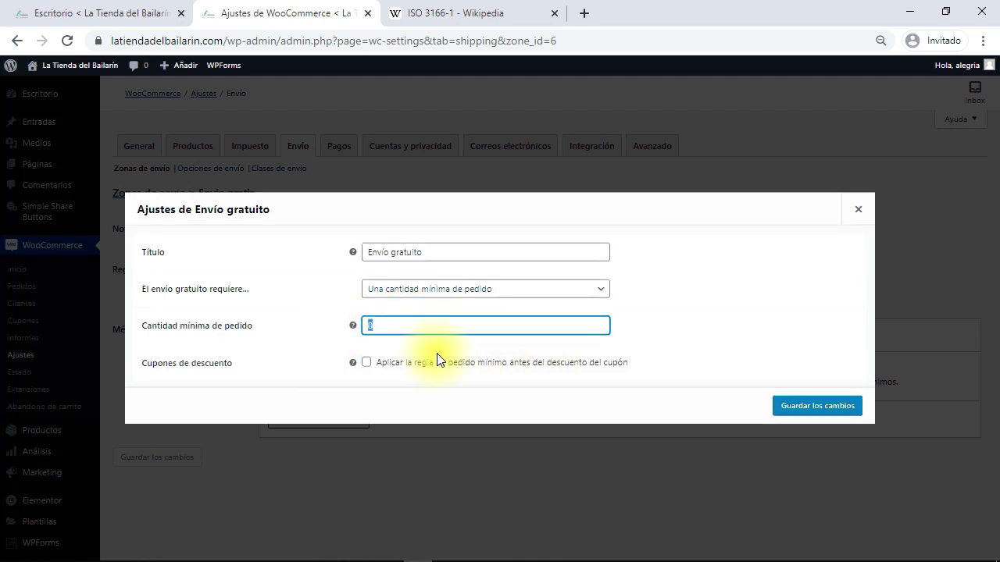
text(70)
click(366, 365)
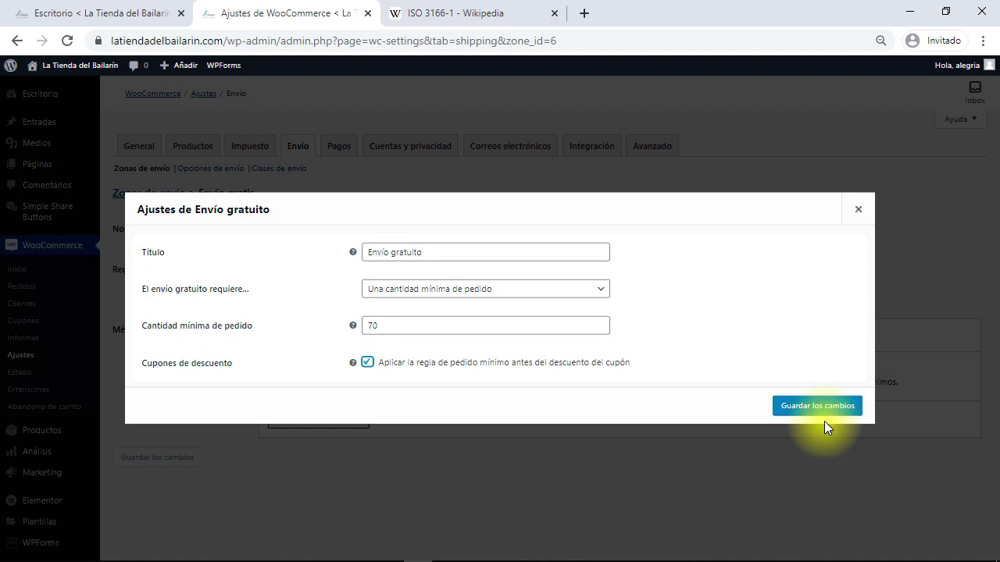
click(828, 418)
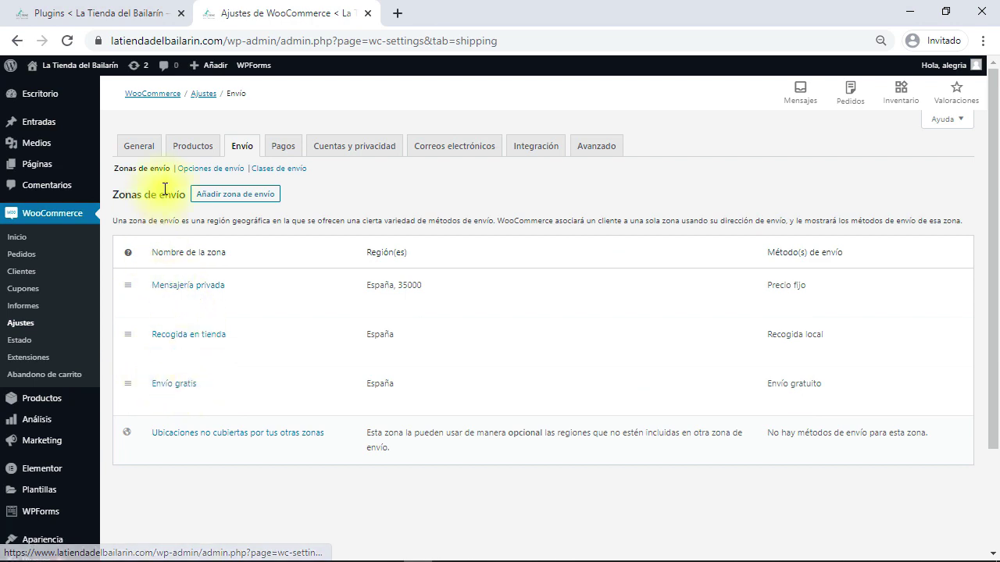
Go through Opciones de envío to the Clases de envío page and reload it
click(205, 170)
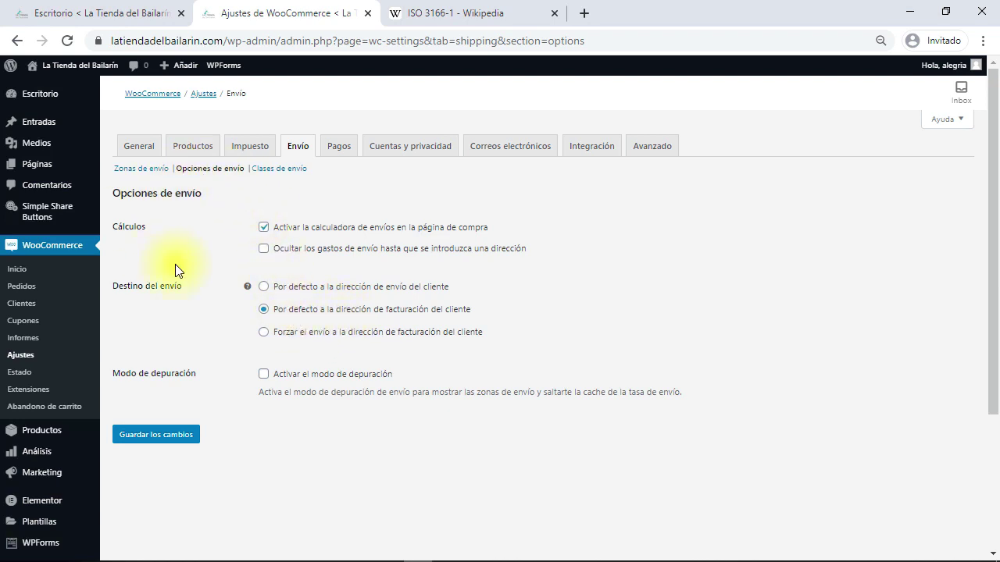
click(279, 171)
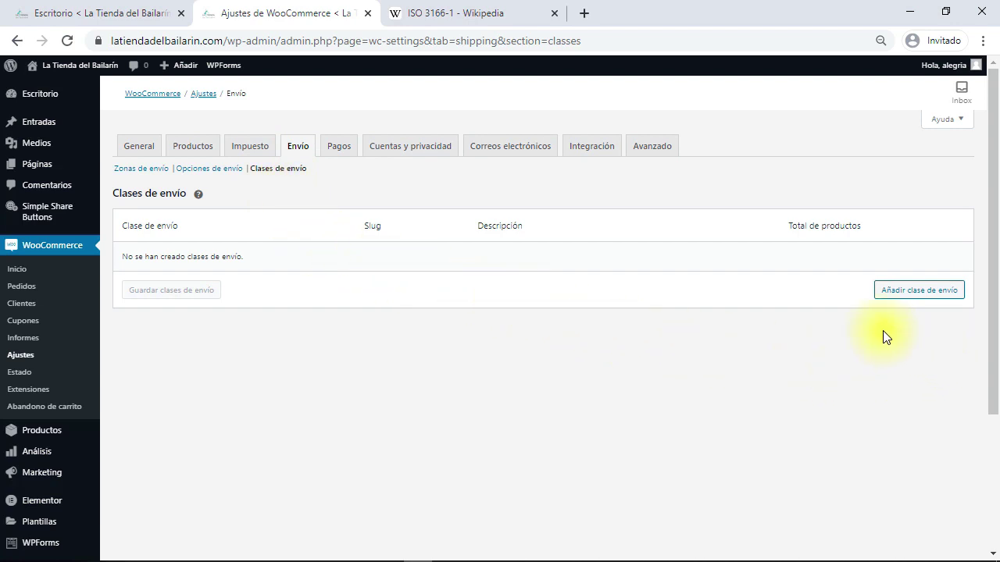
click(274, 174)
Add the 'Artículo voluminoso' shipping class, reuse the name as its description, and save
click(917, 293)
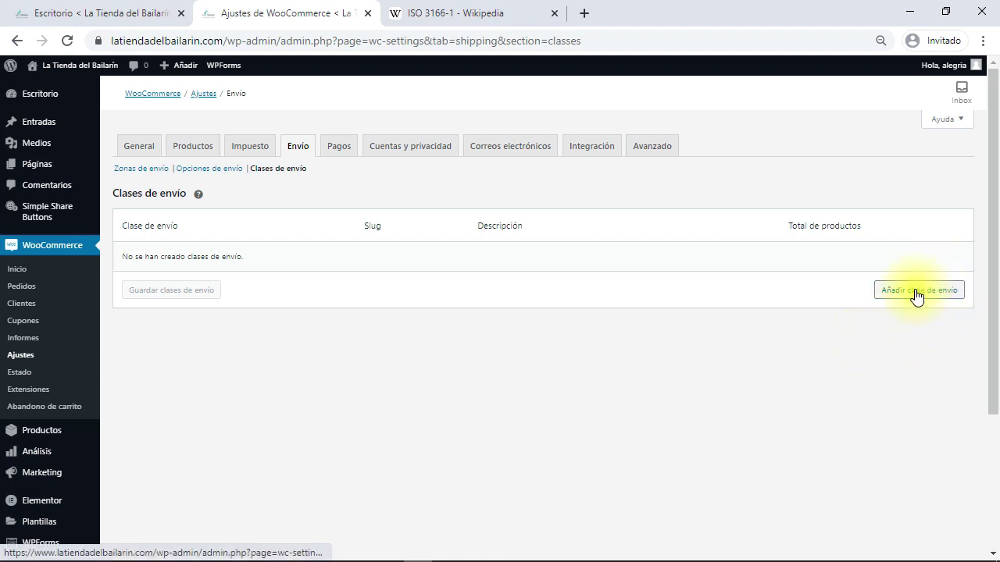
click(173, 261)
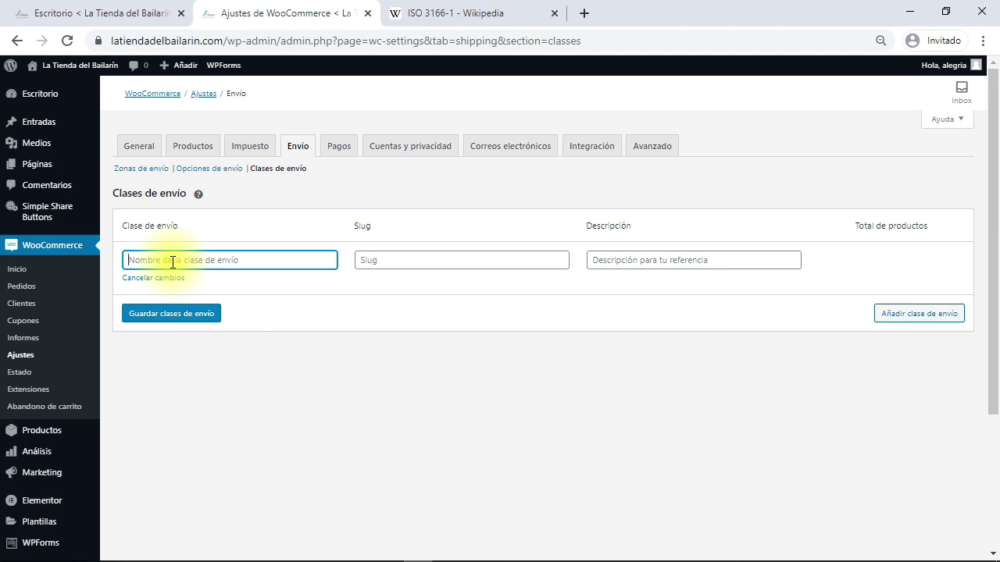
text(Artículo voluminoso)
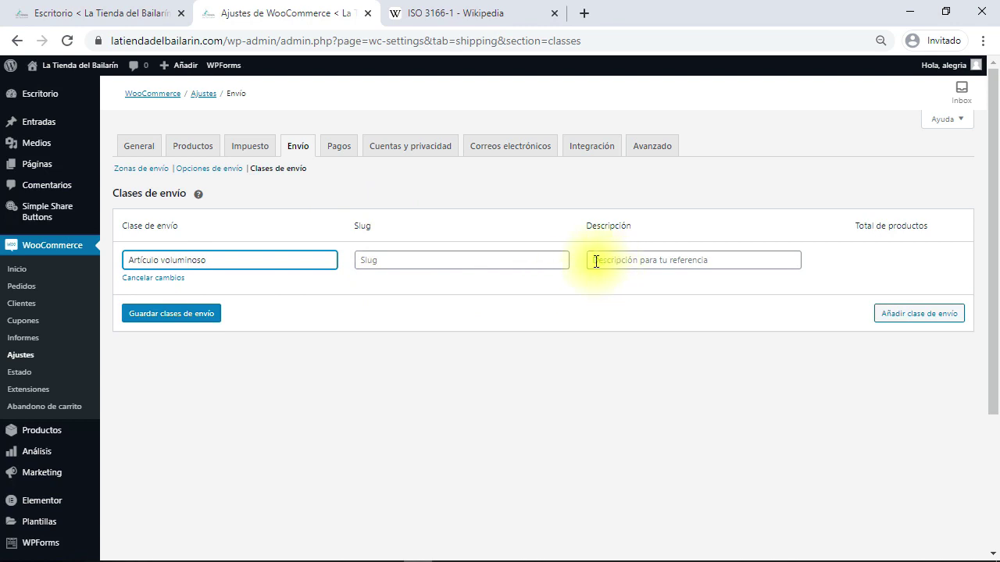
drag(252, 261, 125, 259)
key(ctrl+c)
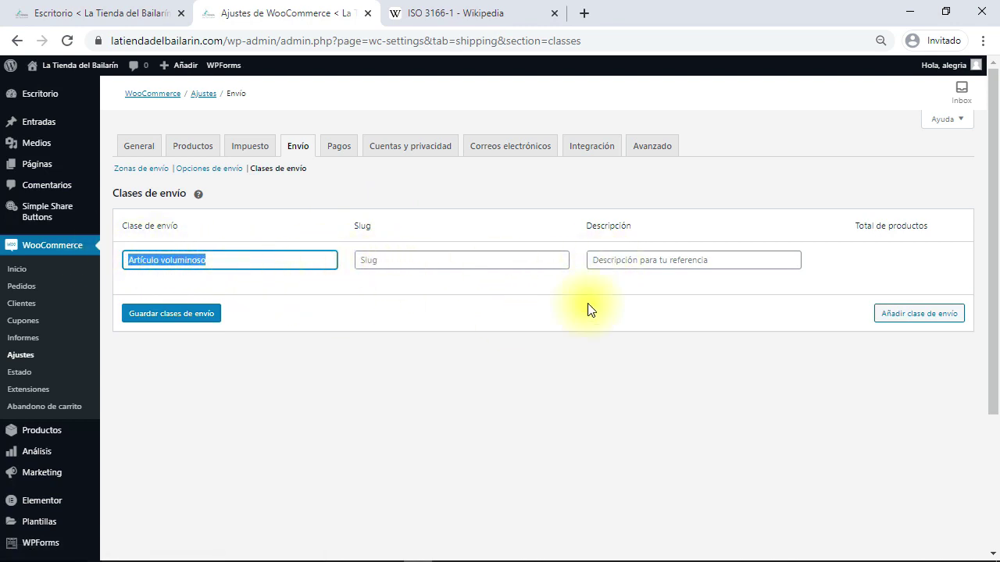
click(638, 262)
key(ctrl+v)
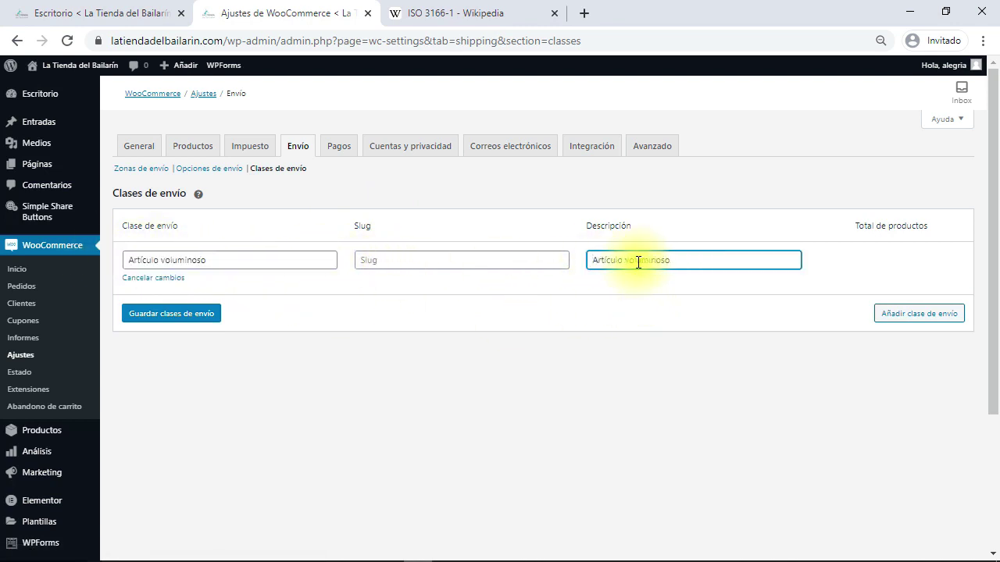
click(180, 317)
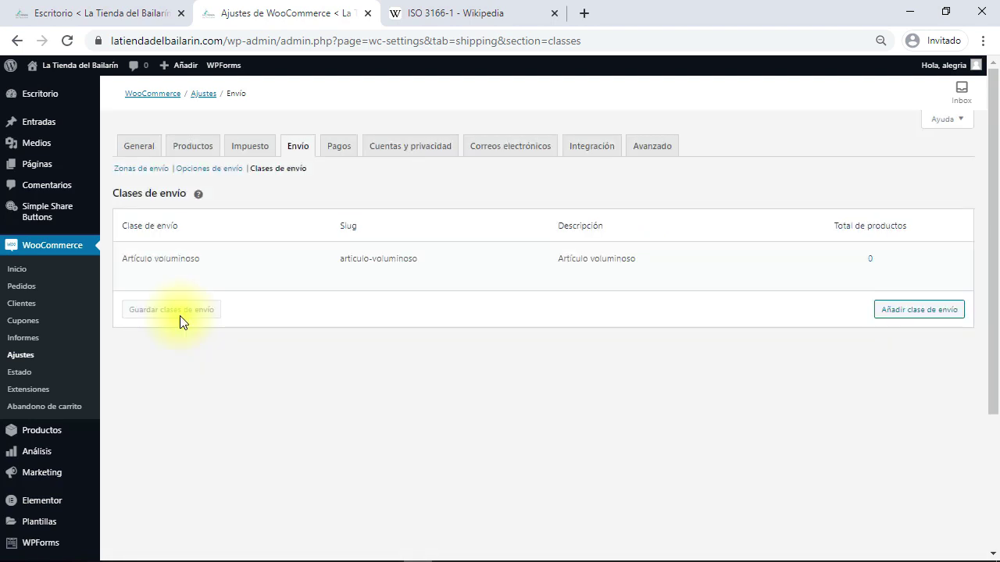
Open the Precio fijo method settings of the Mensajería privada zone
click(151, 175)
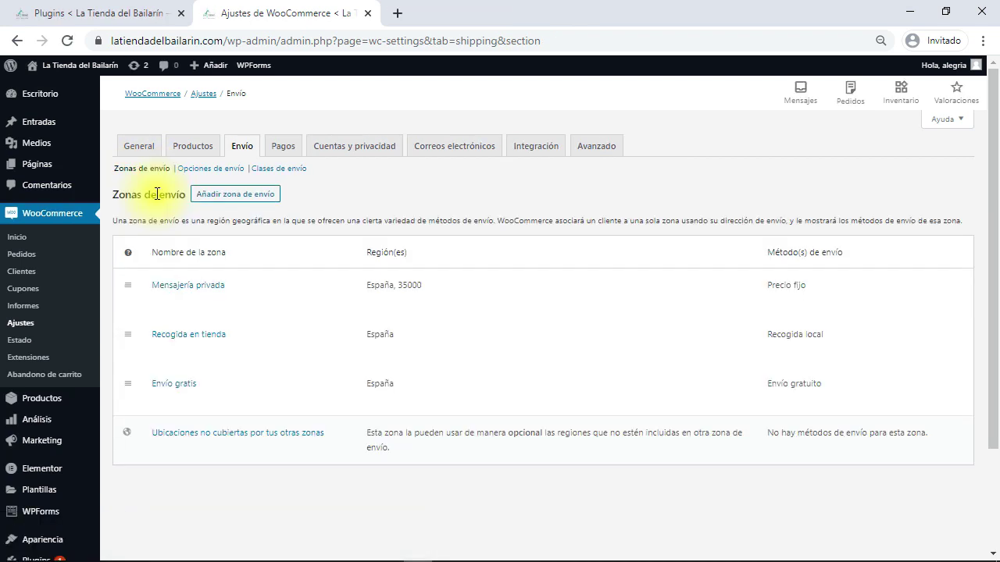
click(160, 302)
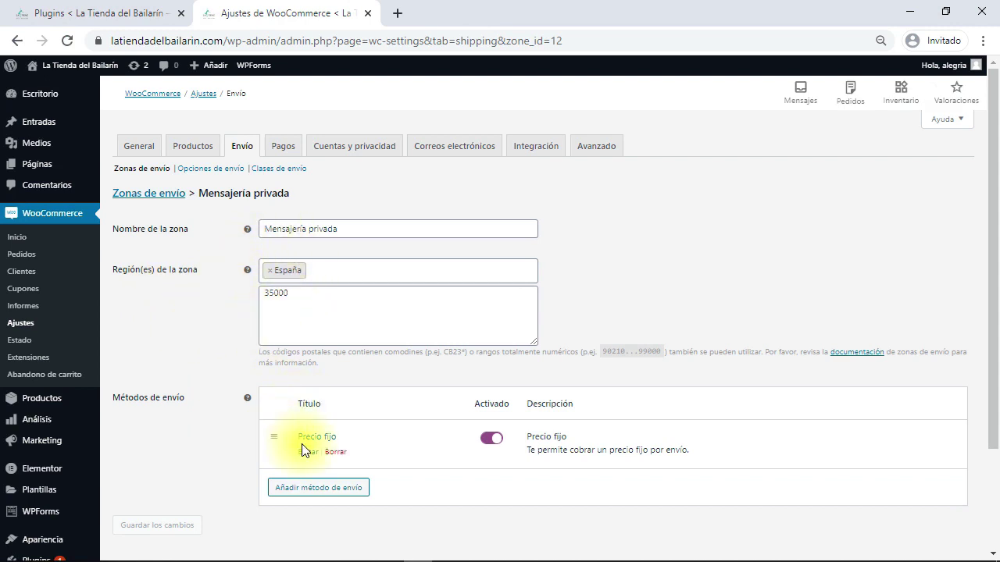
click(302, 450)
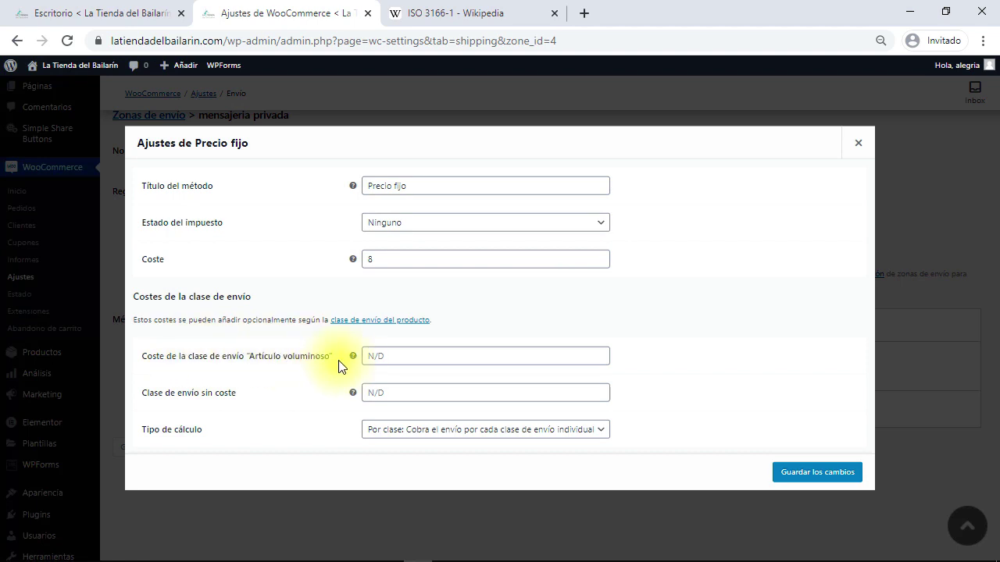
Set the Artículo voluminoso class cost to '[qty] * 3', keep Por clase calculation, and save
click(400, 357)
text(1)
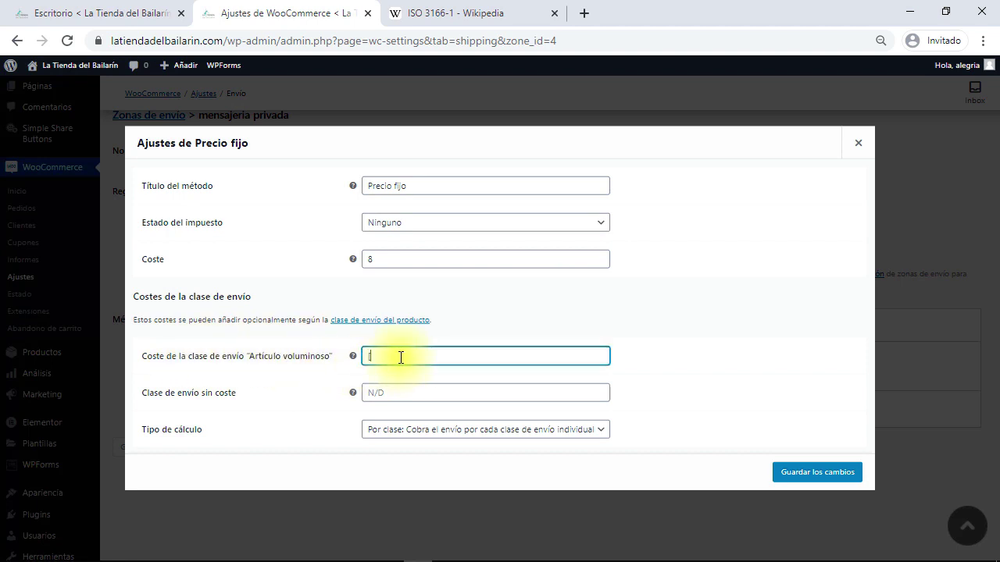
text(qty])
key(BackSpace)
key(BackSpace)
key(BackSpace)
text(3)
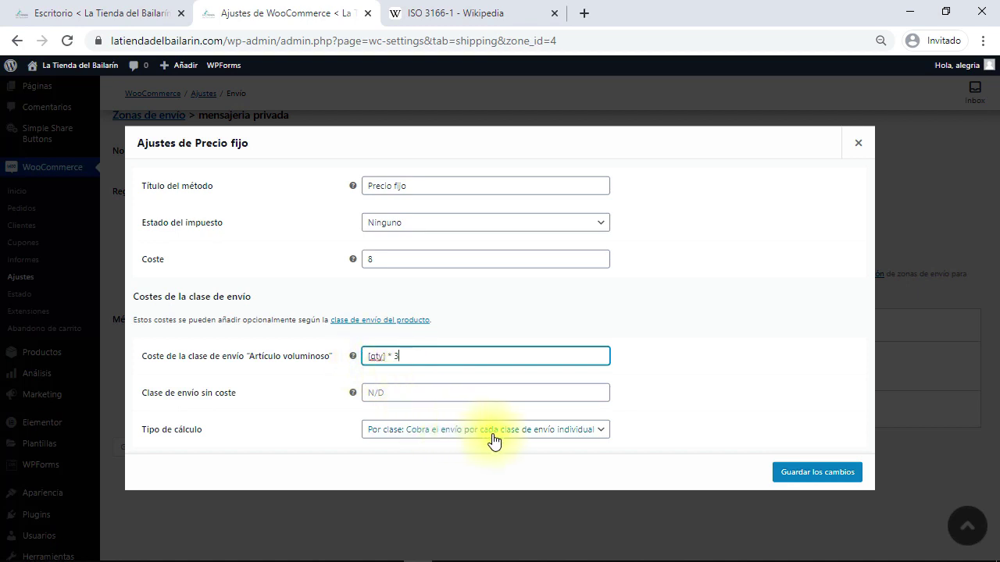
click(607, 435)
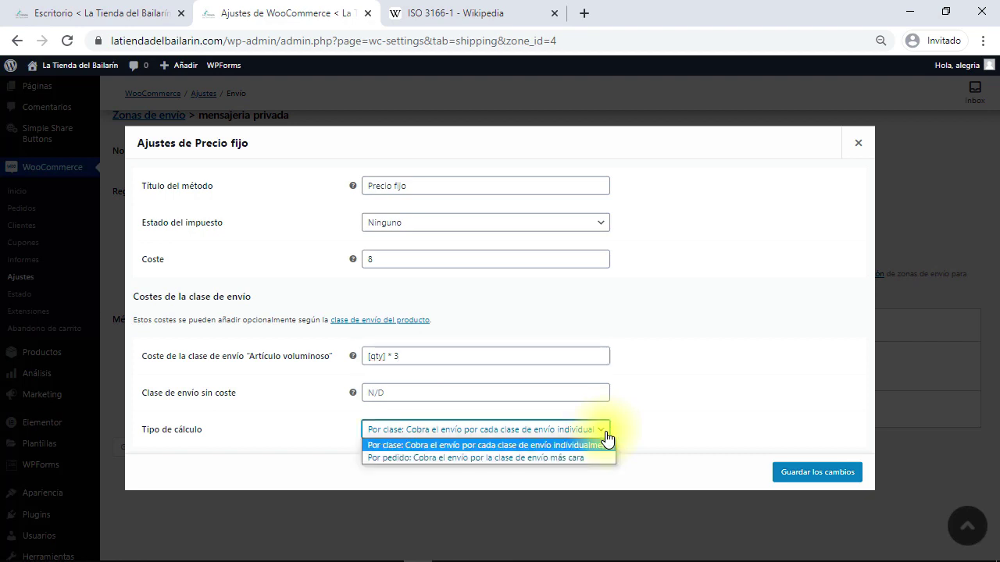
click(441, 444)
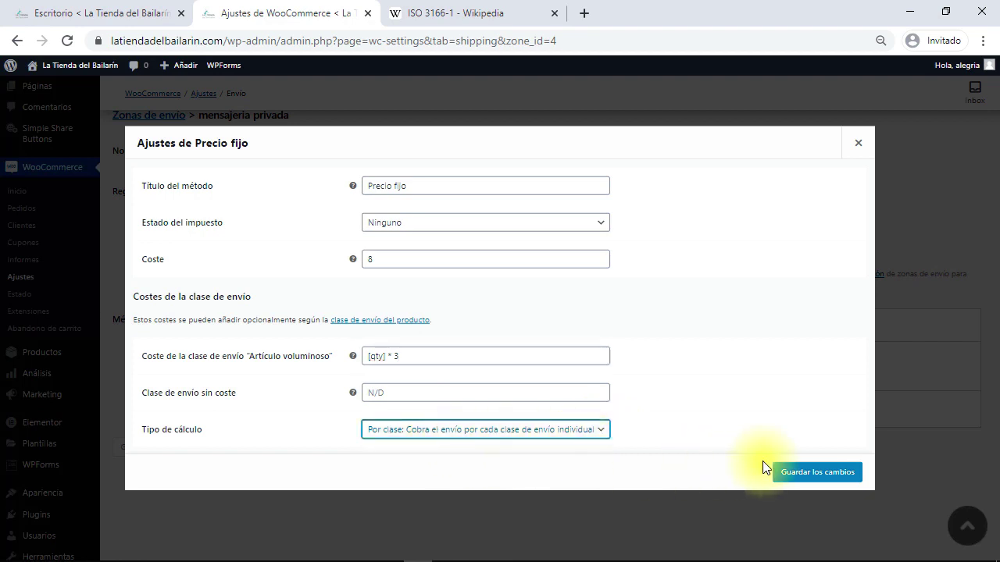
click(817, 473)
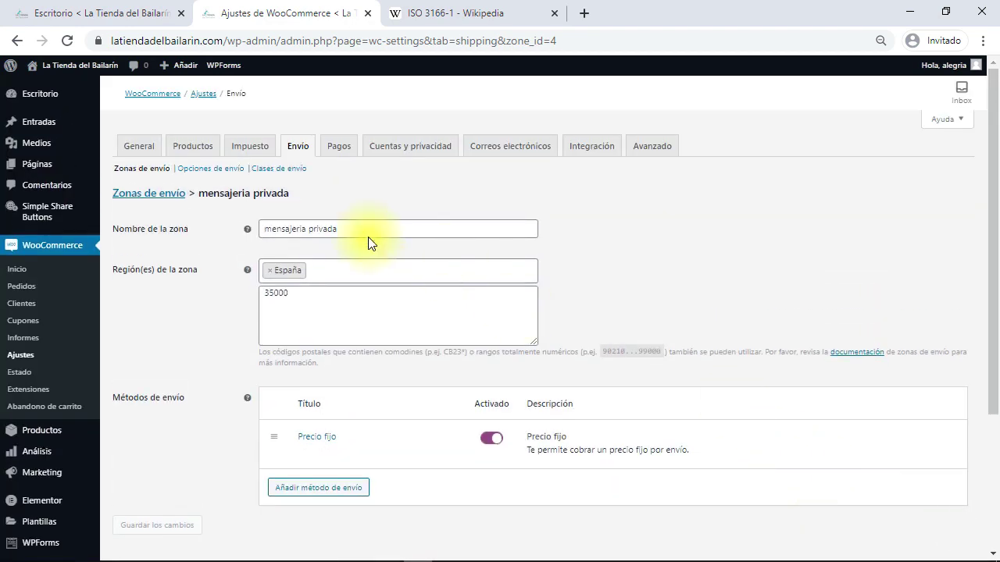
Return to the shipping zones list, then view the four disabled payment methods under Pagos
click(140, 193)
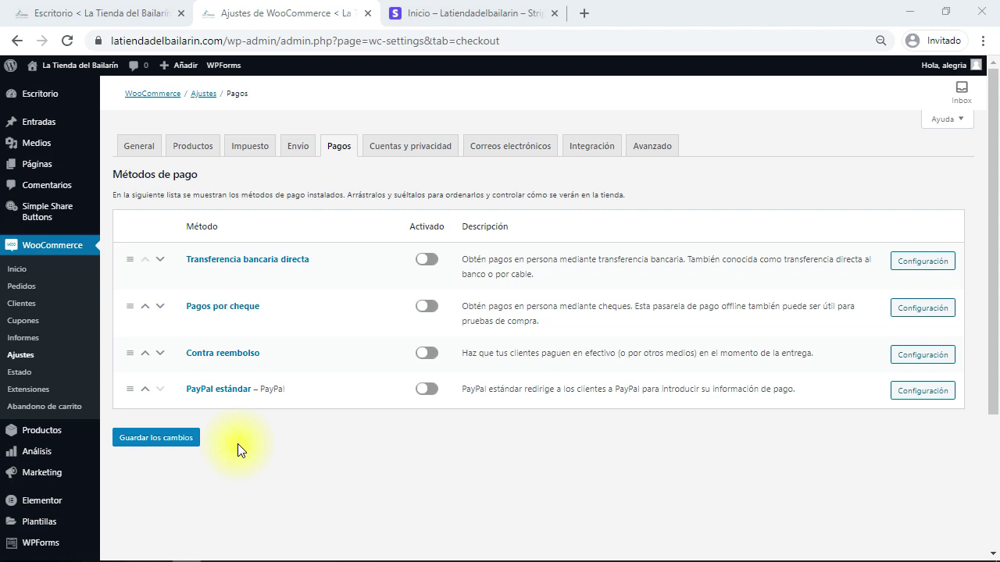
click(238, 443)
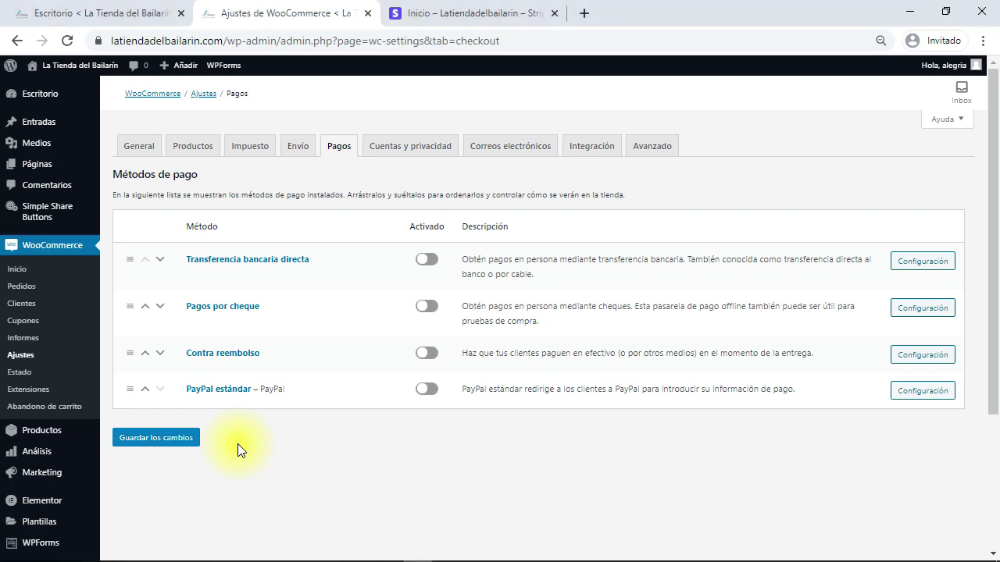
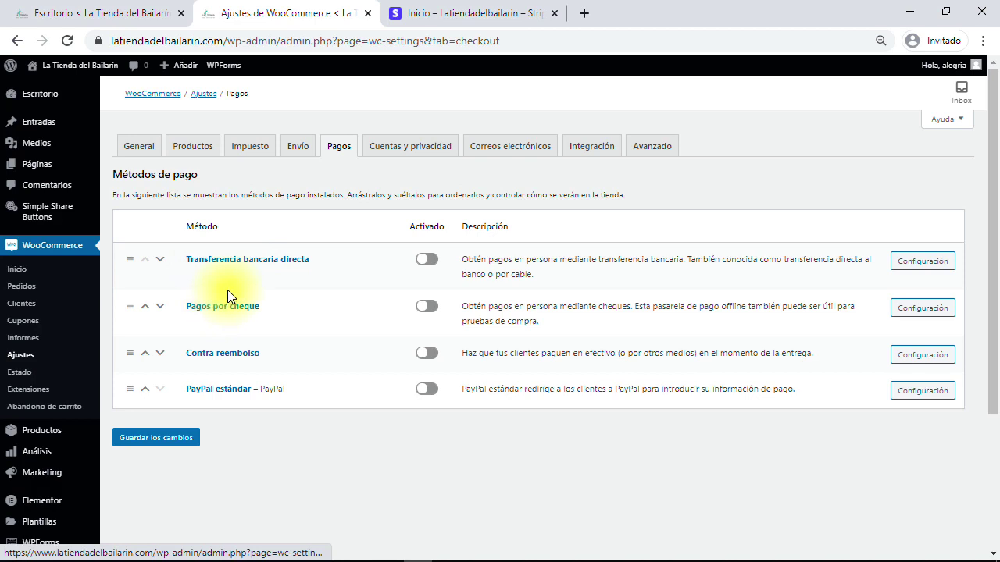
Enable direct bank transfer and start its description with 'Tu pedido no está confirmado hasta que'
click(432, 263)
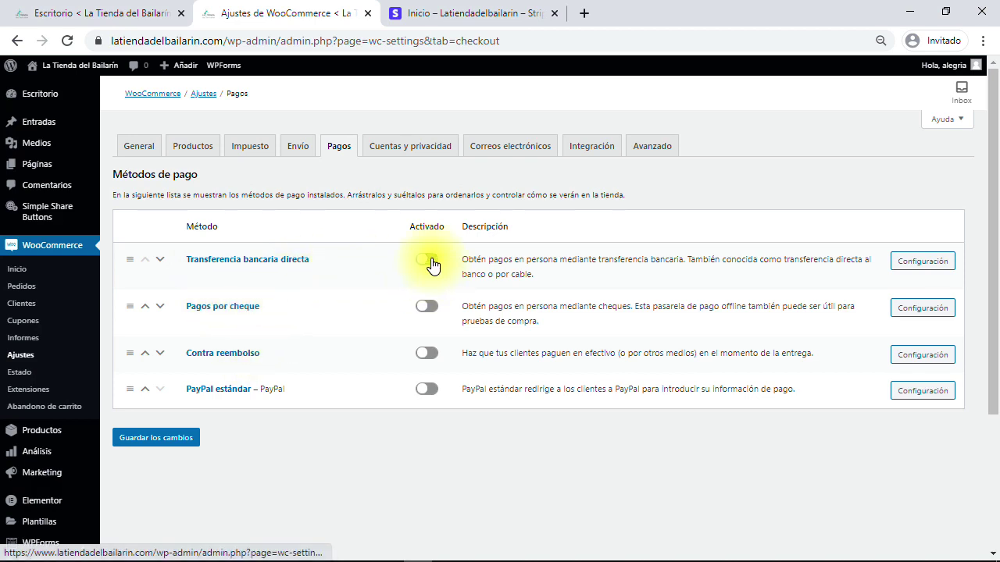
click(910, 264)
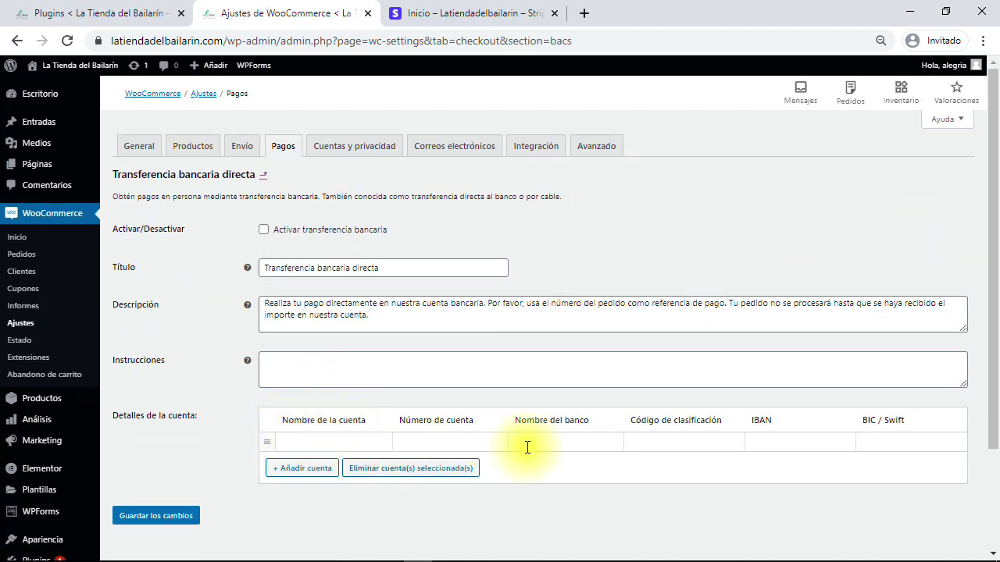
drag(378, 315, 250, 298)
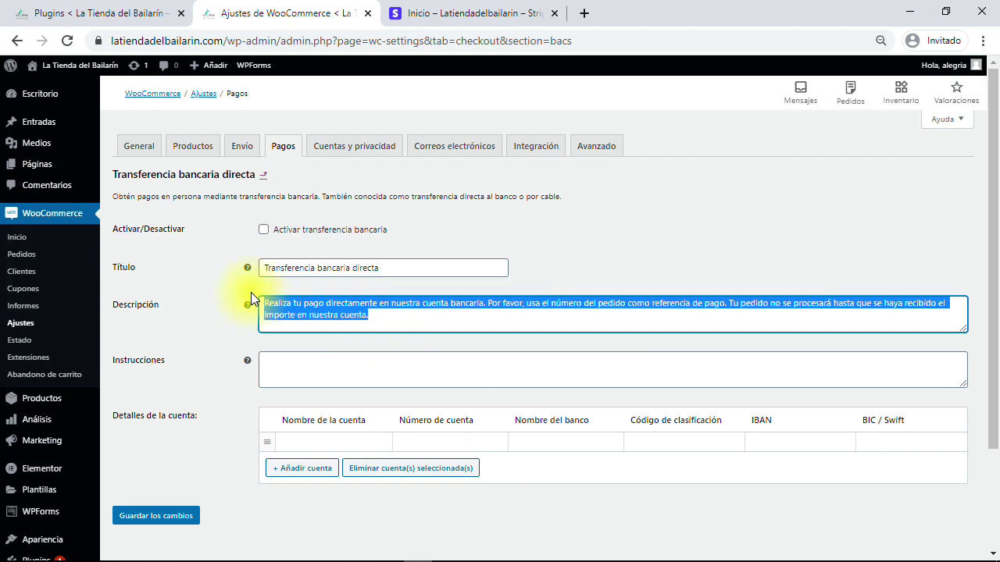
text(Tu pedido no está confirmado)
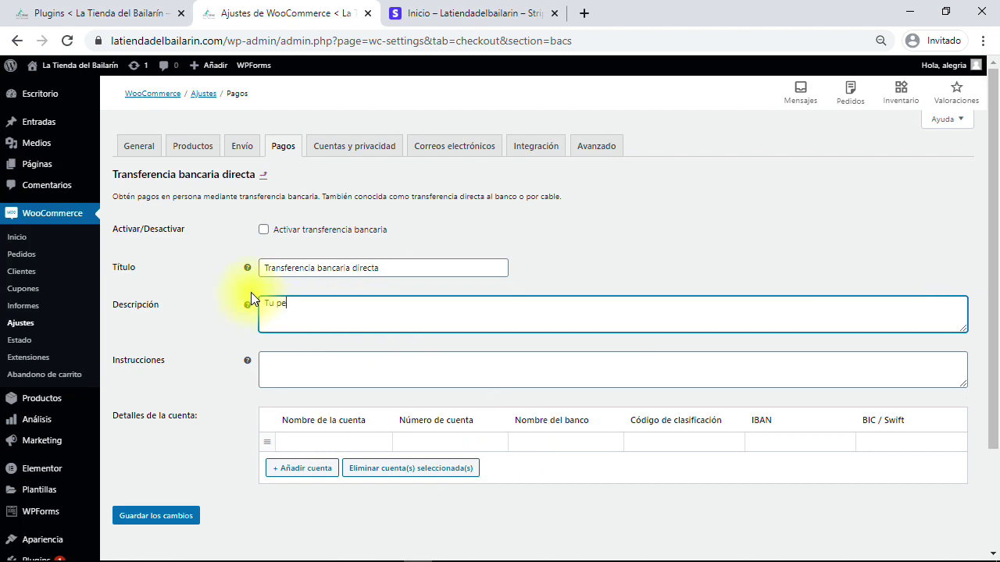
text( hasta que)
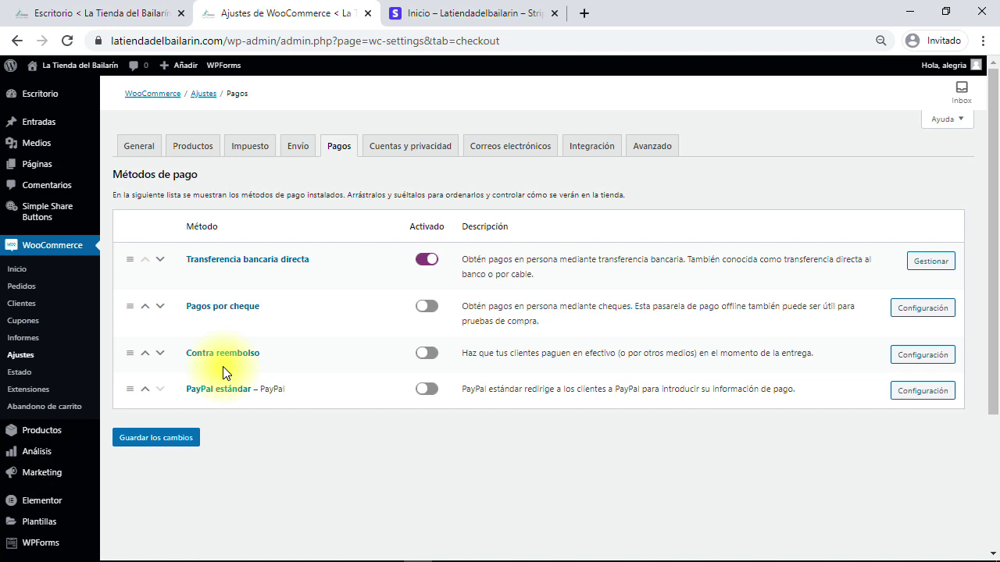
Check which shipping methods the cash on delivery settings allow
click(903, 354)
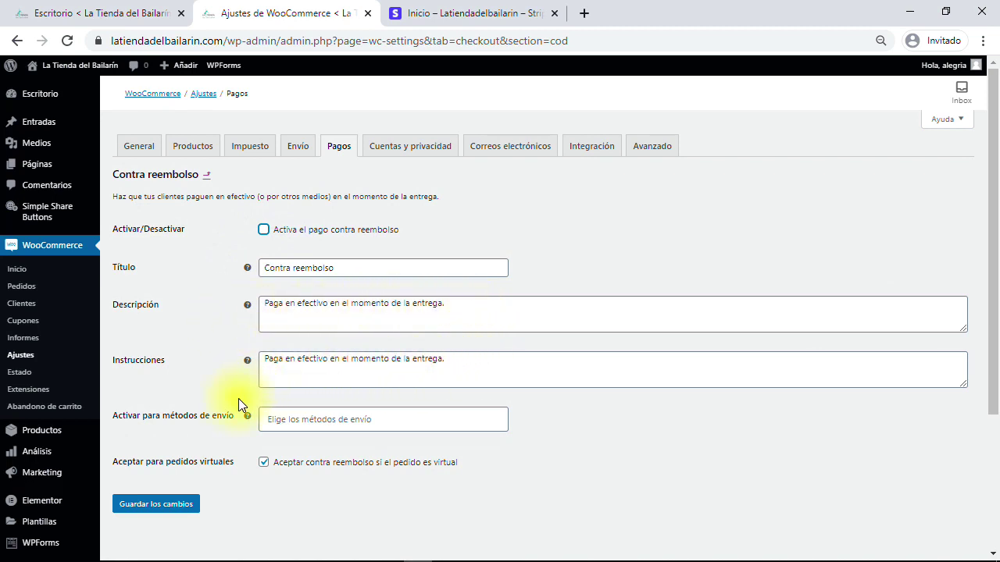
click(292, 417)
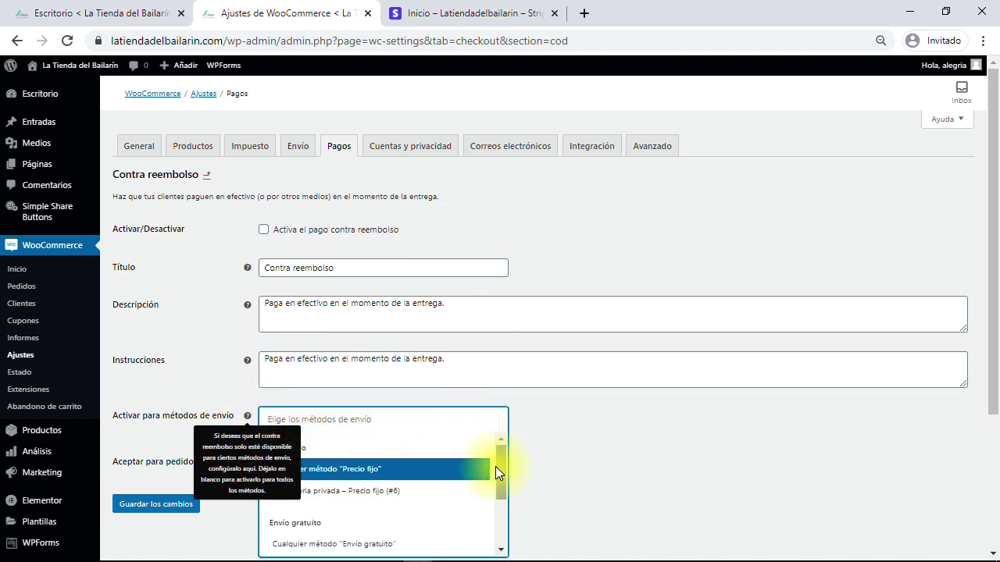
scroll(495, 466, down, 5)
scroll(495, 466, up, 5)
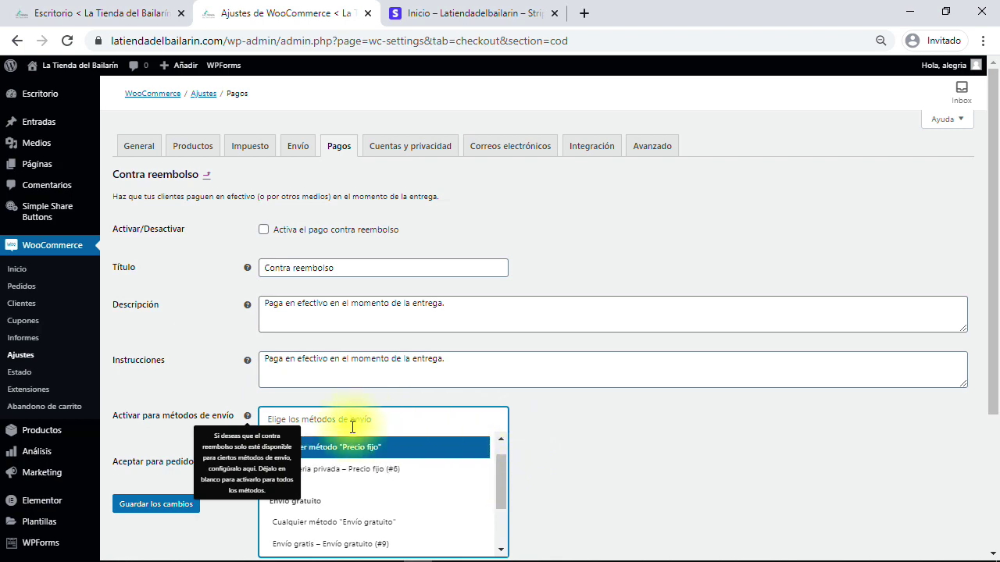
Leave the cash on delivery page unsaved and save the payment method settings
click(331, 153)
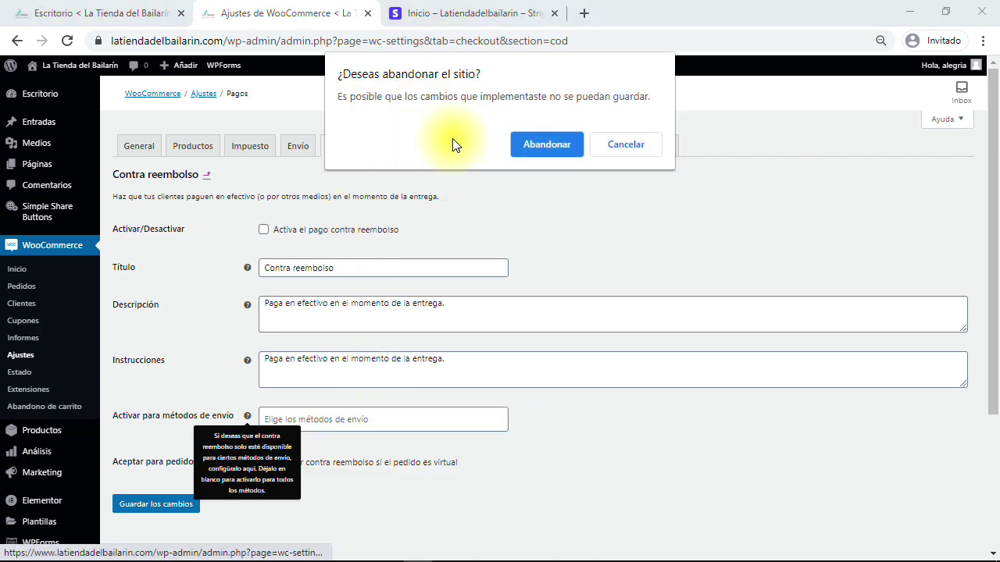
click(544, 144)
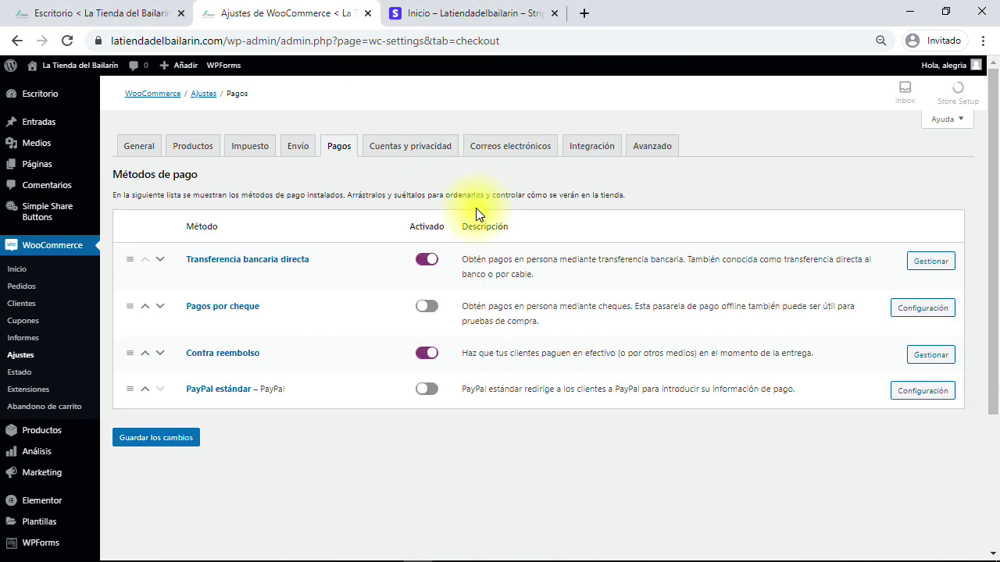
click(142, 442)
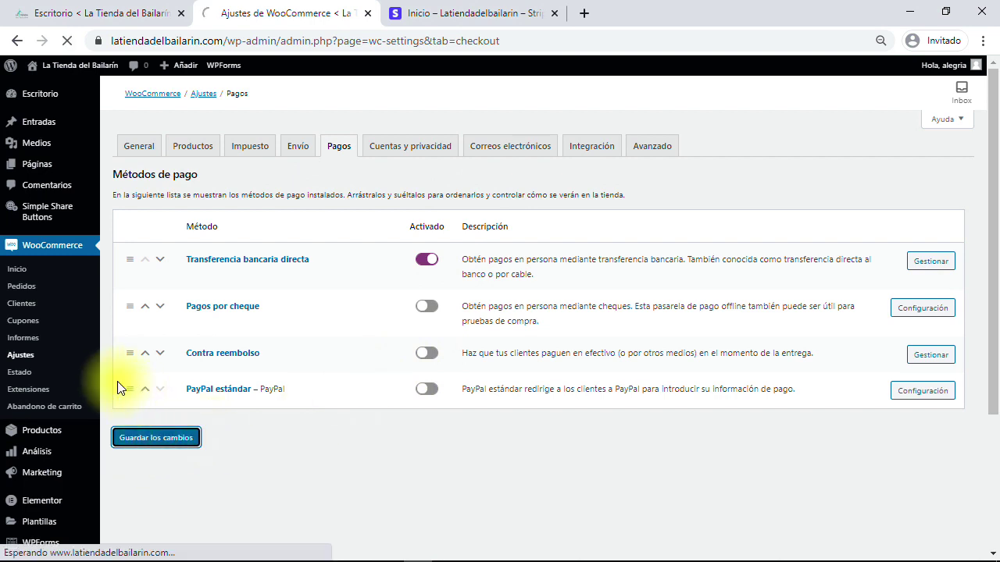
Search plugins for 'woocommerce stripe payment gateway', then install and activate the first result
scroll(11, 406, down, 1)
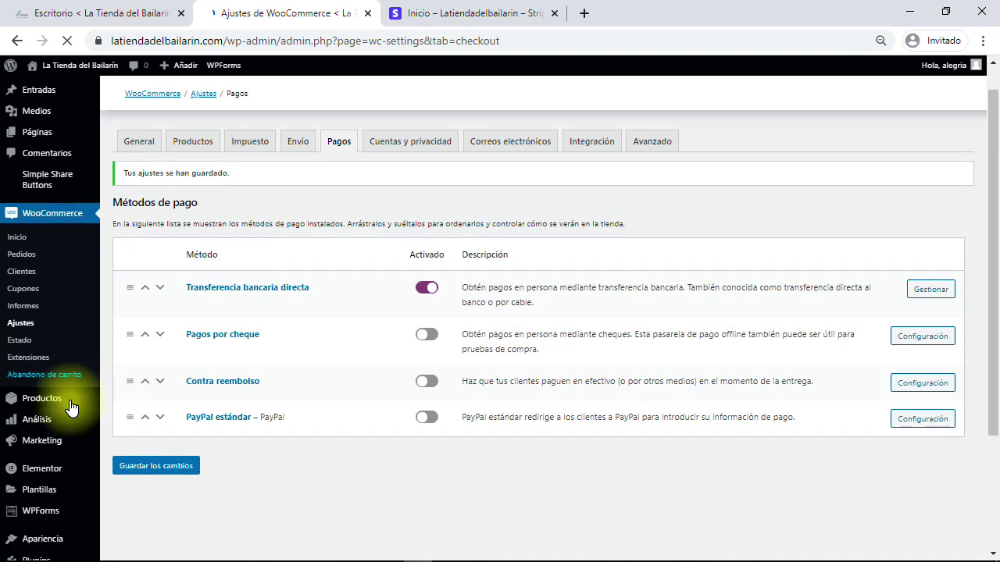
mouse_move(45, 516)
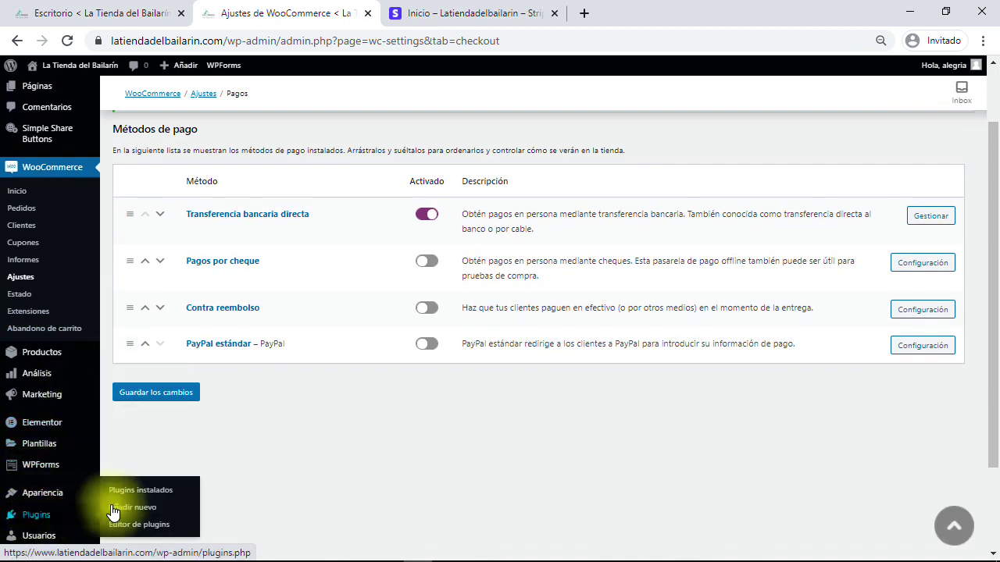
click(141, 508)
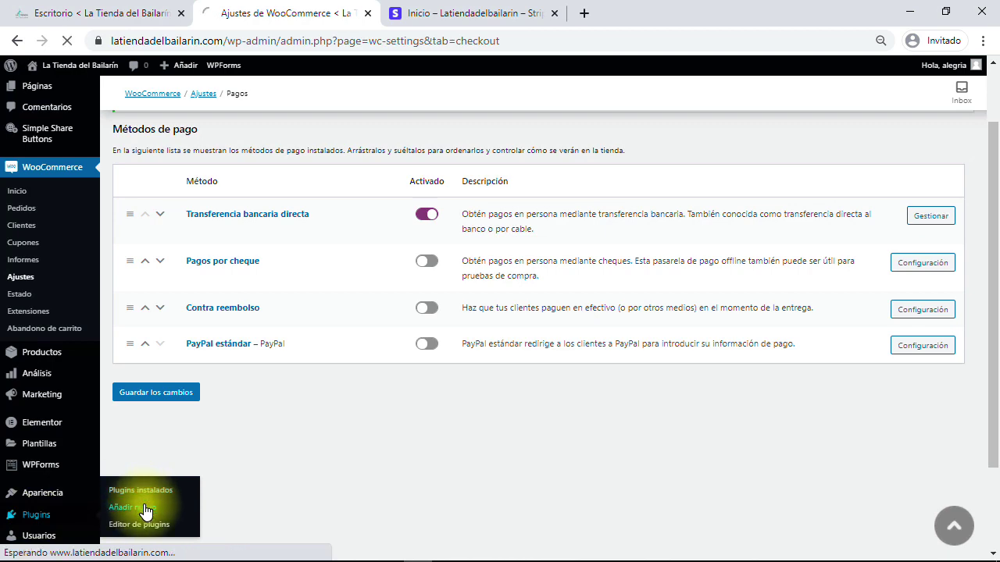
click(828, 132)
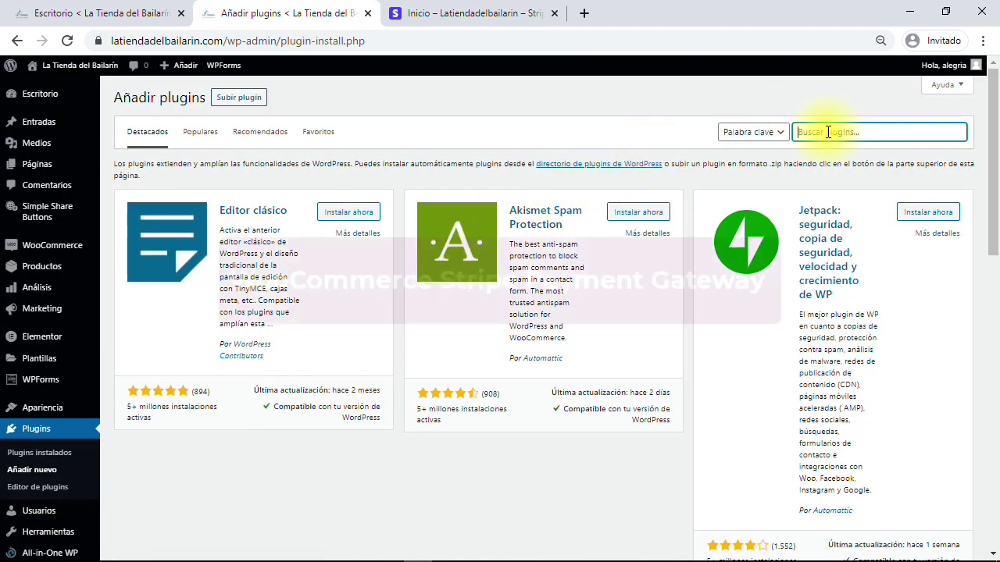
text(woo)
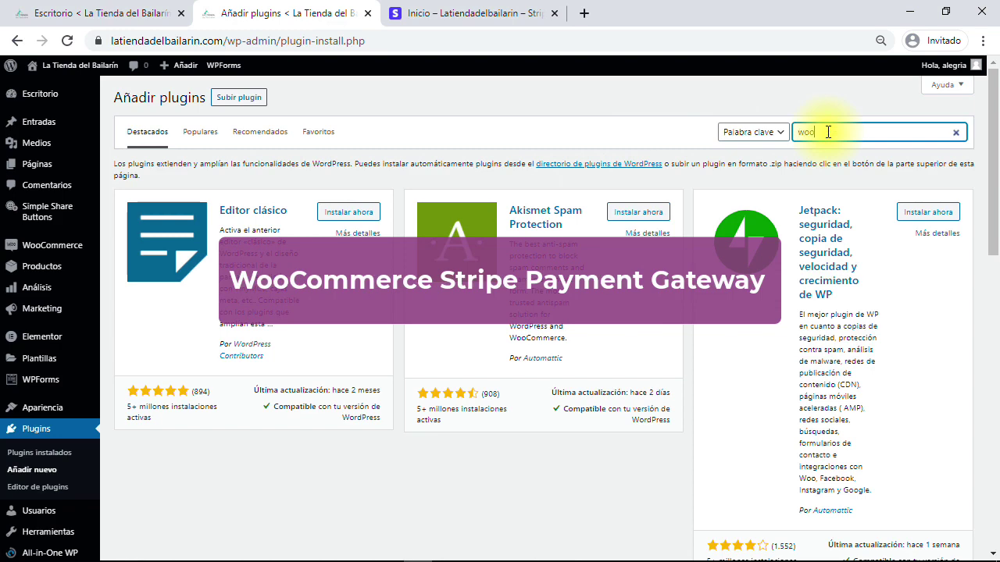
text(commerce stripe payment gateway)
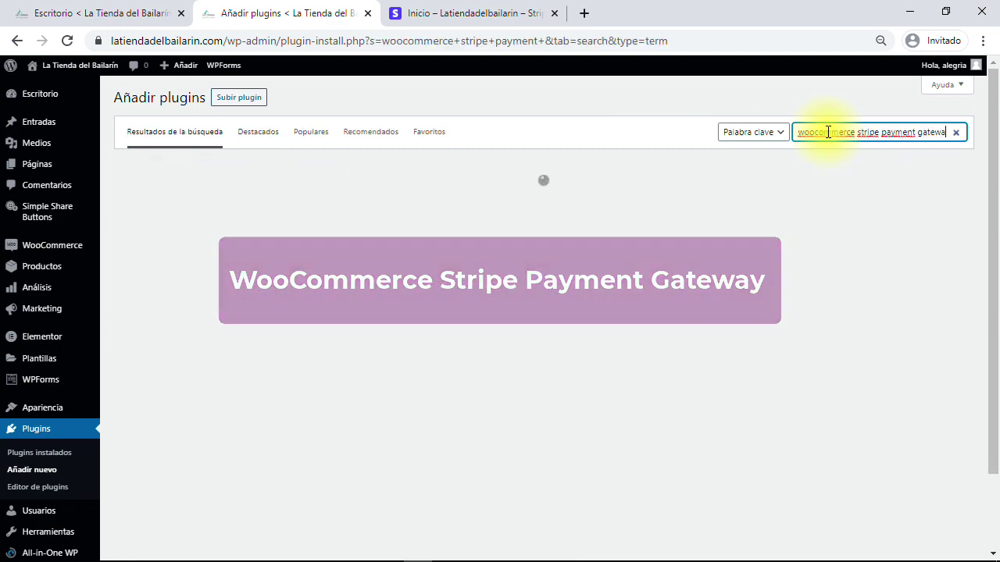
click(348, 204)
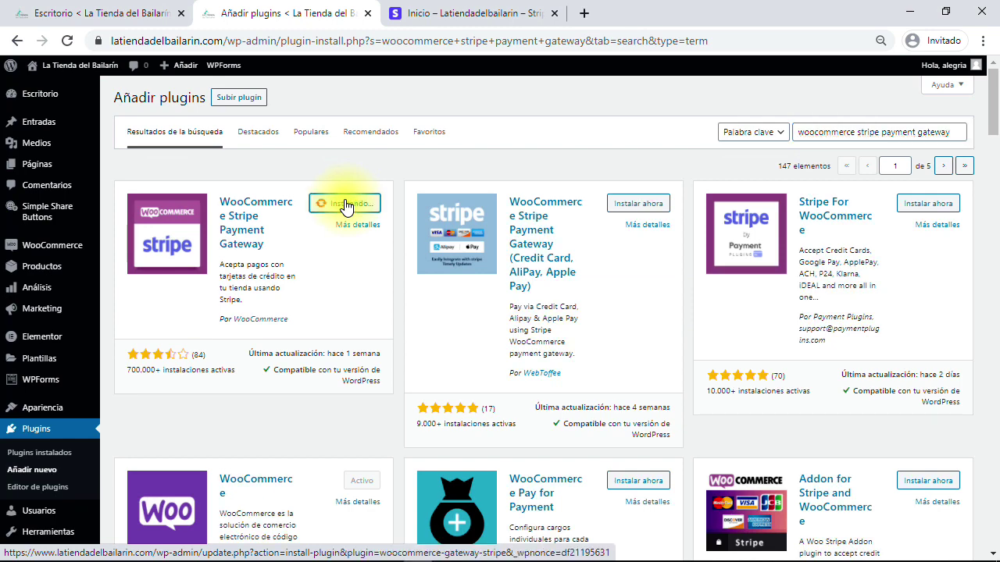
click(349, 205)
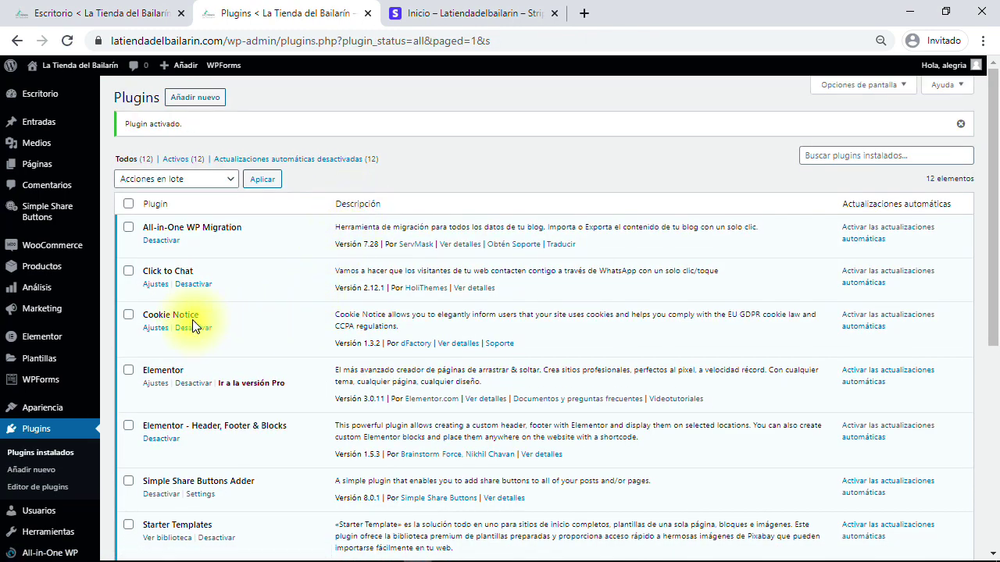
Turn on Stripe credit-card payments in WooCommerce Payments, open its settings, then the Stripe dashboard
mouse_move(67, 252)
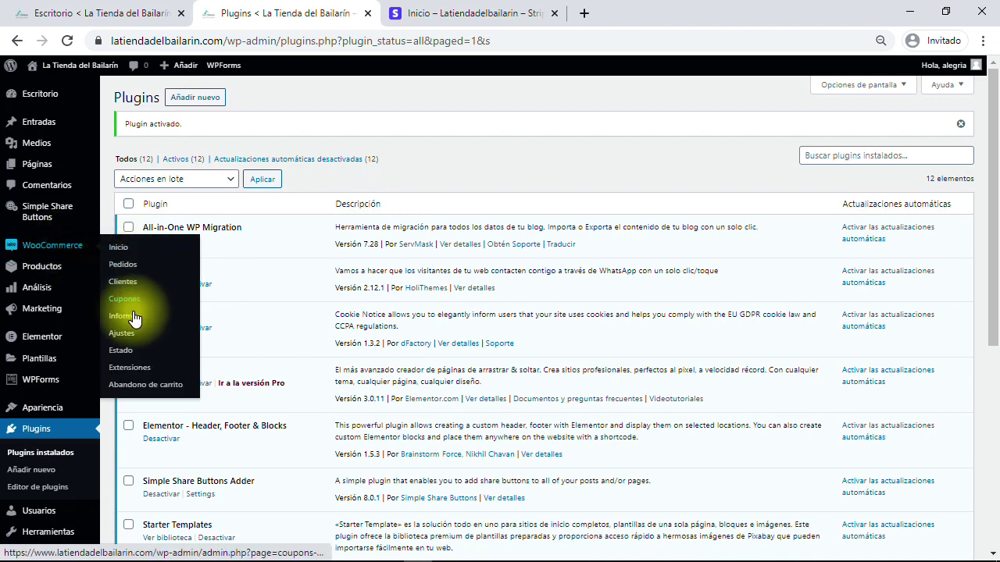
click(124, 335)
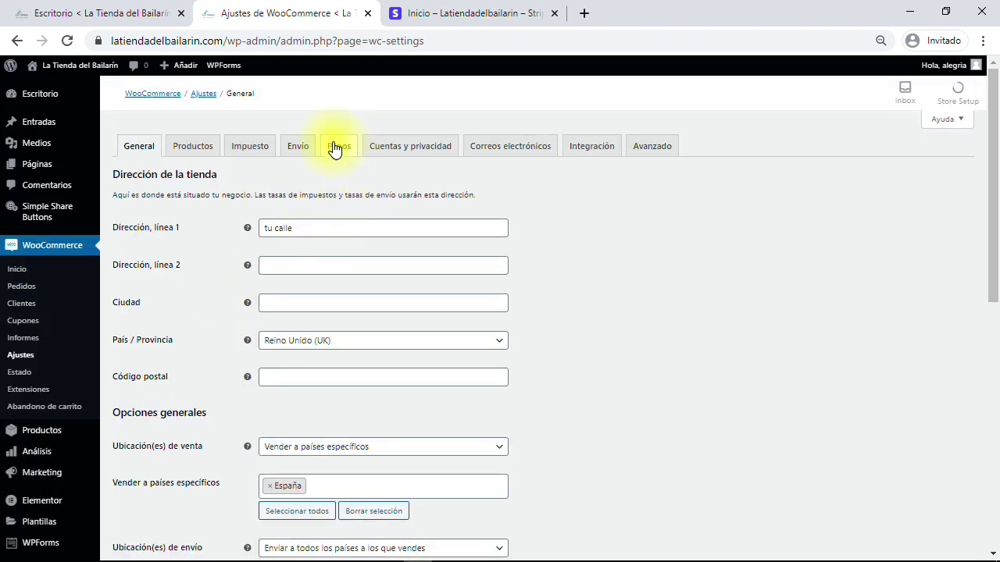
click(336, 148)
scroll(179, 328, down, 1)
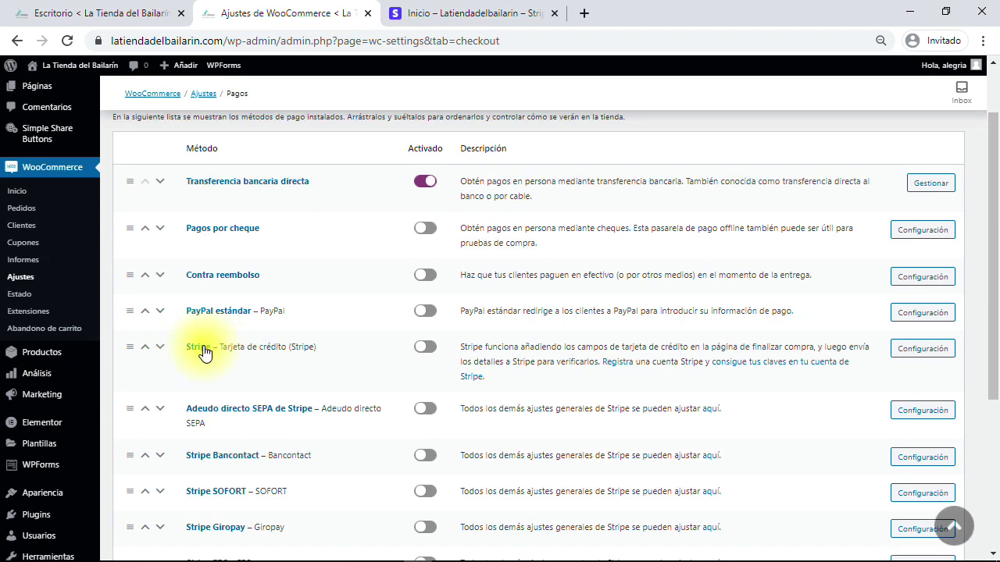
click(434, 353)
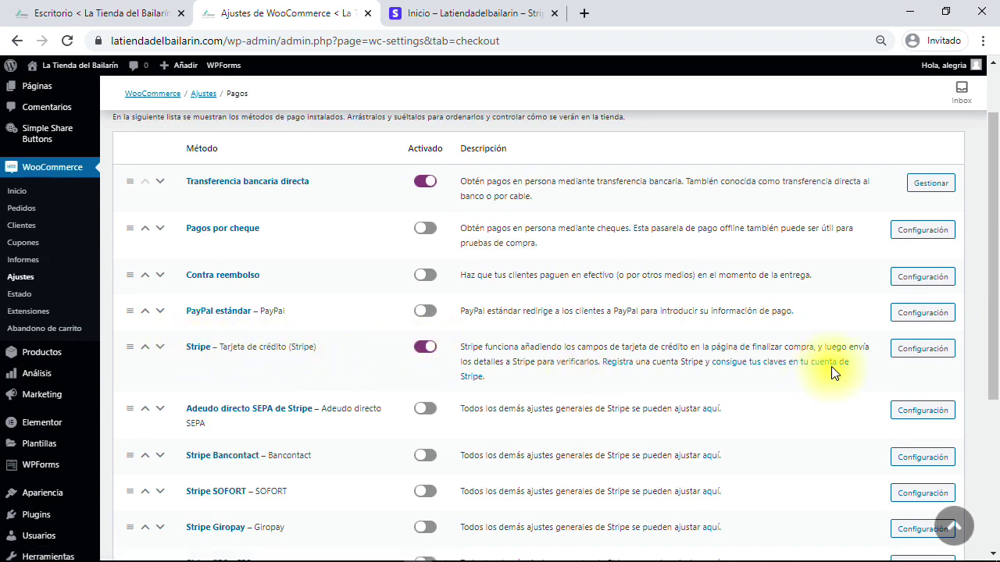
click(942, 351)
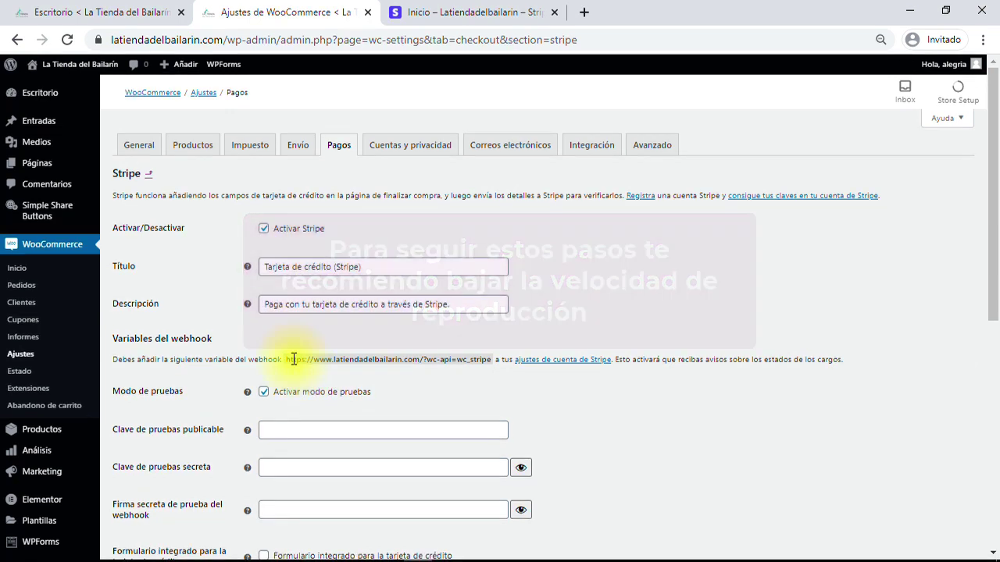
click(470, 12)
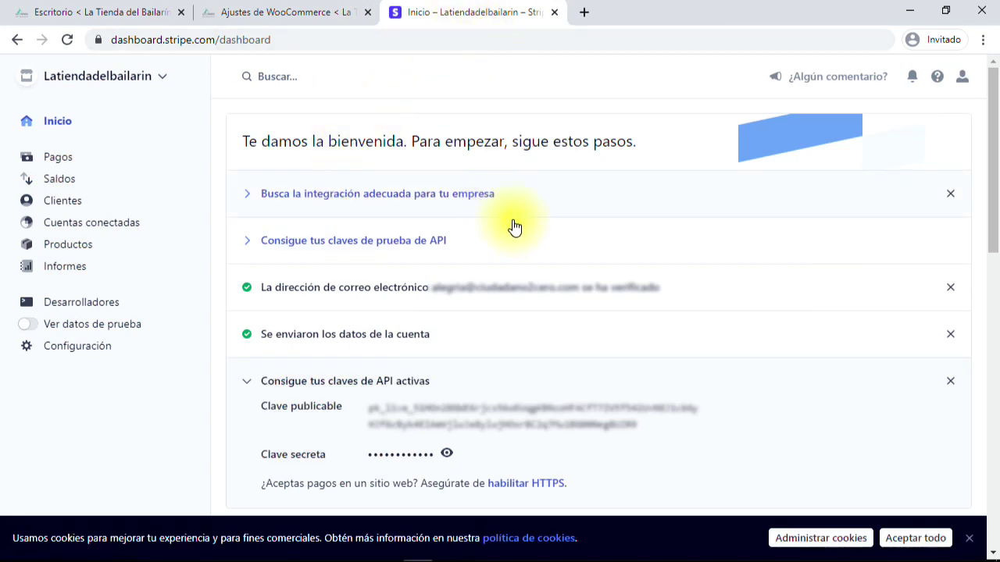
Select the live publishable key on Stripe's API keys page and return to WooCommerce
scroll(515, 234, down, 1)
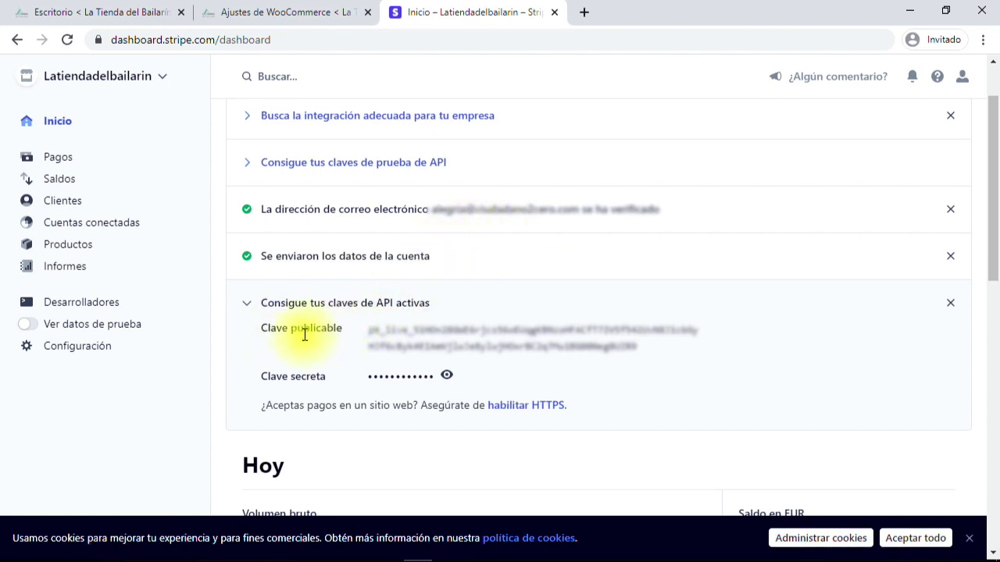
click(70, 311)
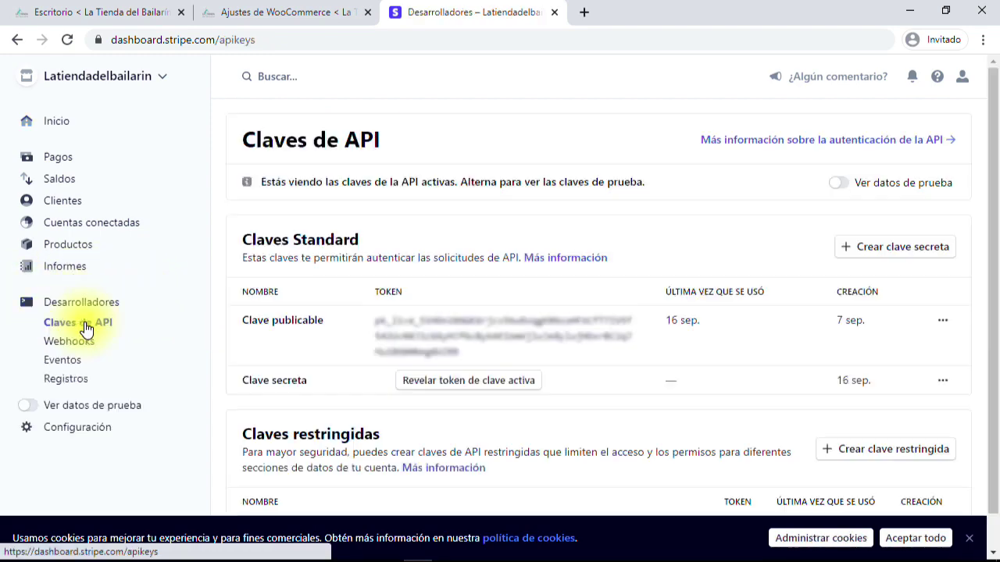
drag(378, 318, 458, 353)
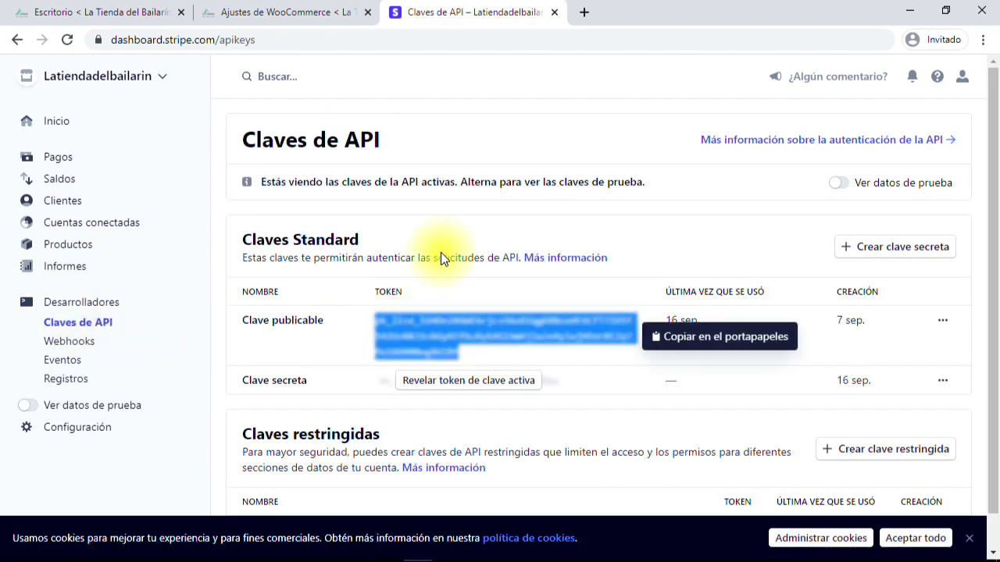
click(278, 13)
Paste the live publishable and secret Stripe keys, copy the webhook URL, and open Stripe's webhooks
click(289, 356)
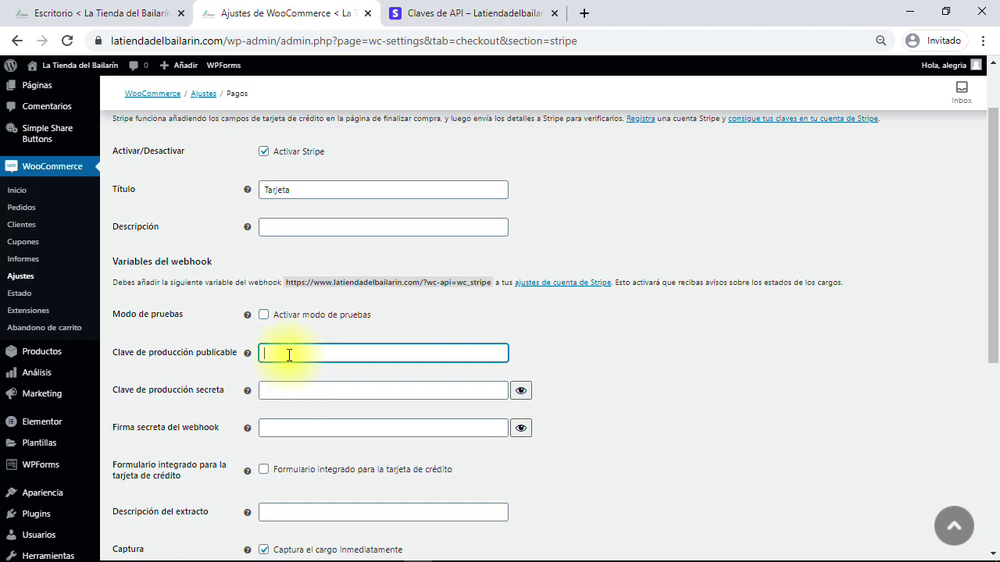
key(ctrl+v)
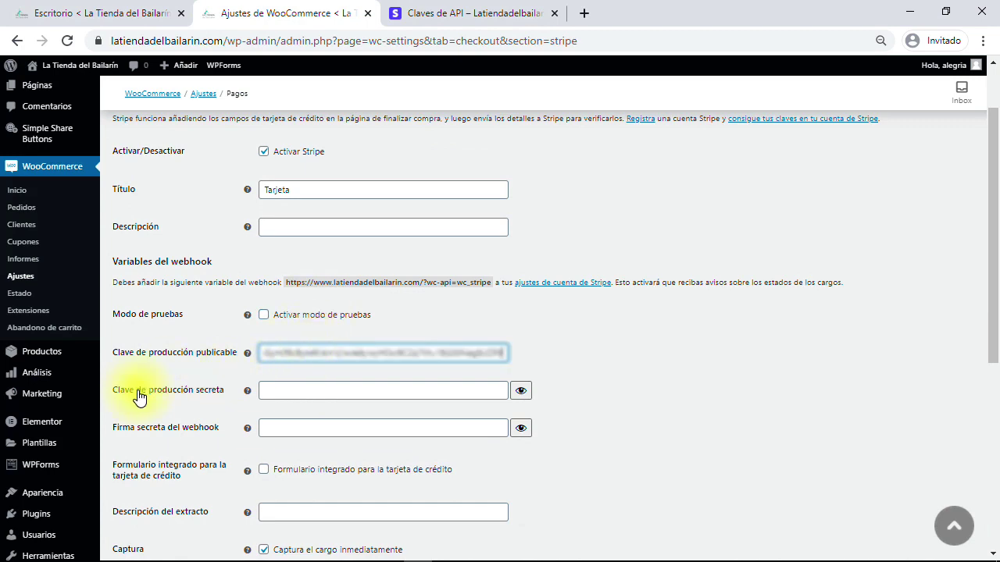
click(446, 14)
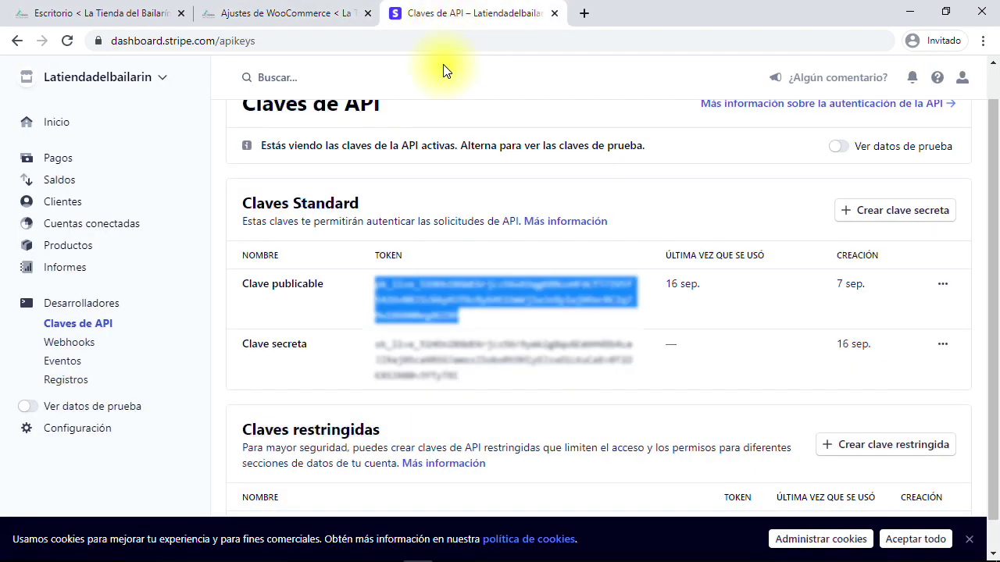
click(368, 346)
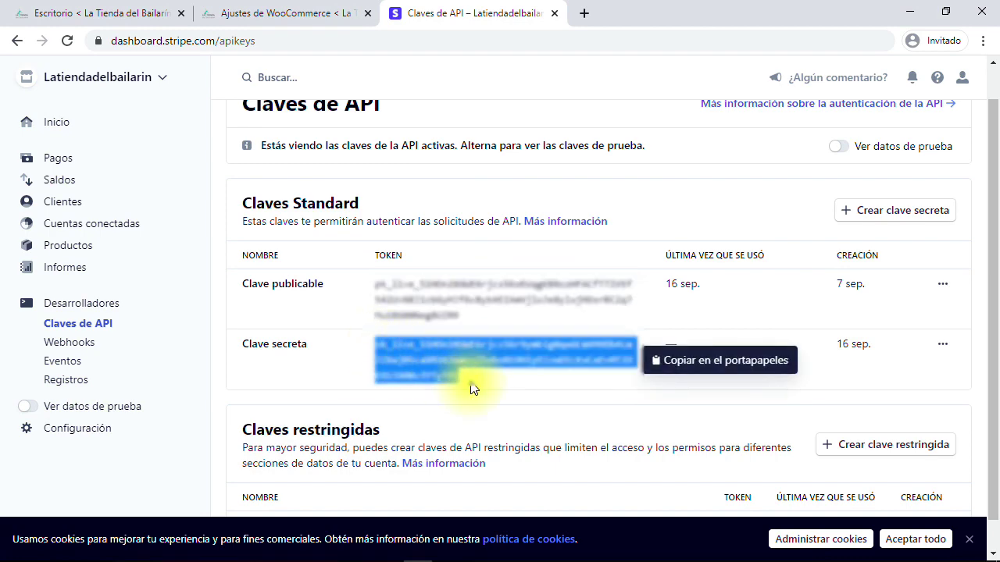
click(279, 19)
click(314, 388)
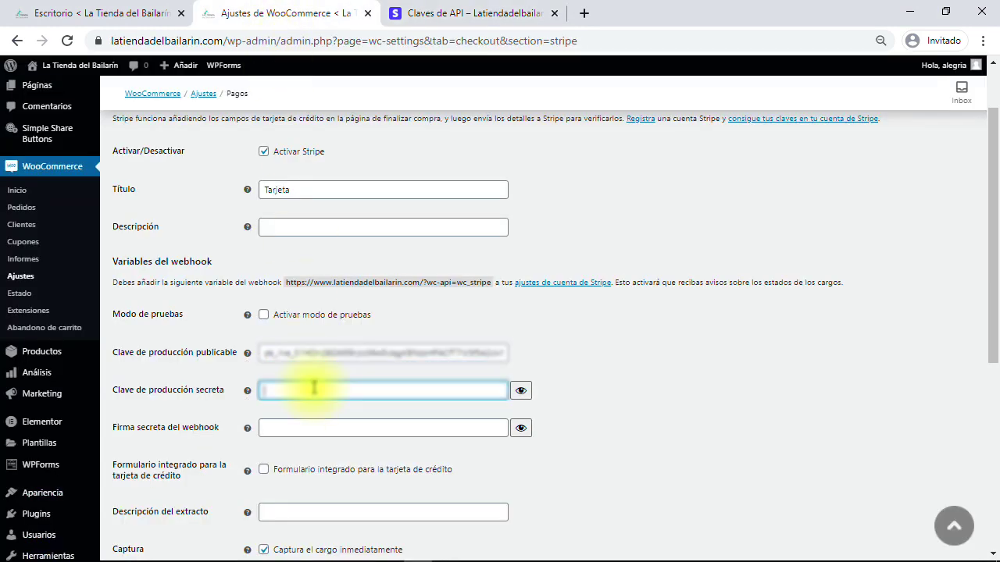
key(ctrl+v)
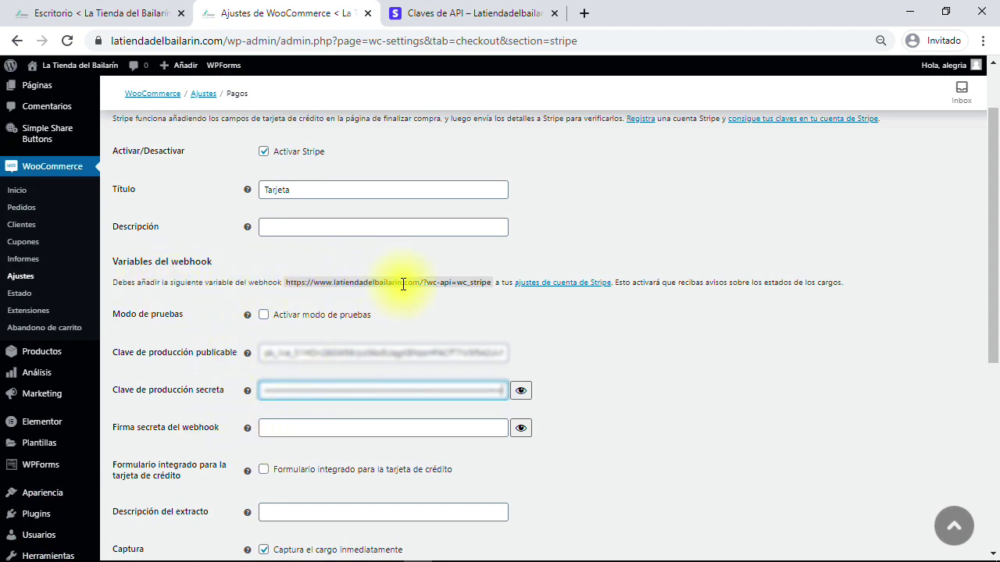
drag(286, 282, 492, 286)
key(ctrl+c)
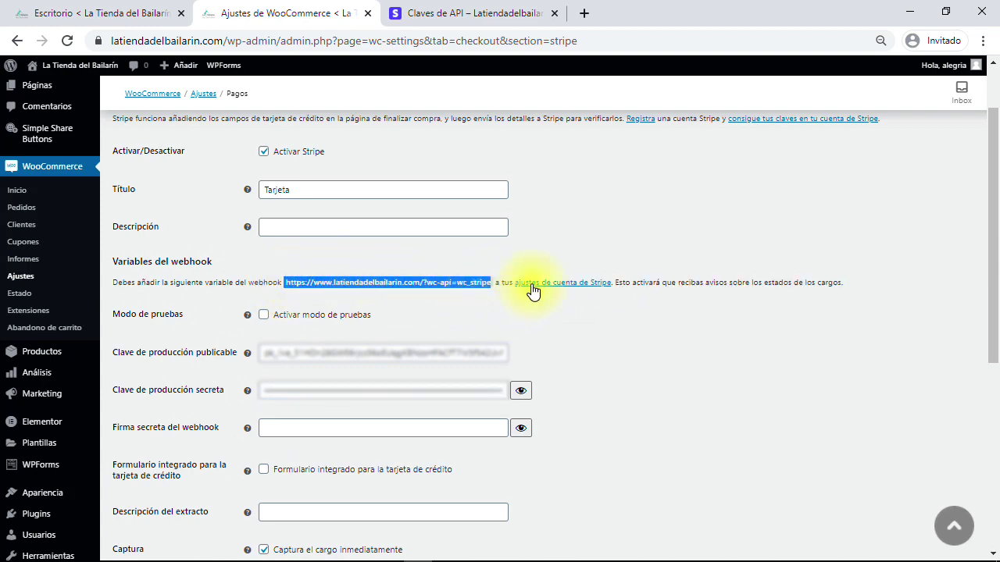
click(559, 286)
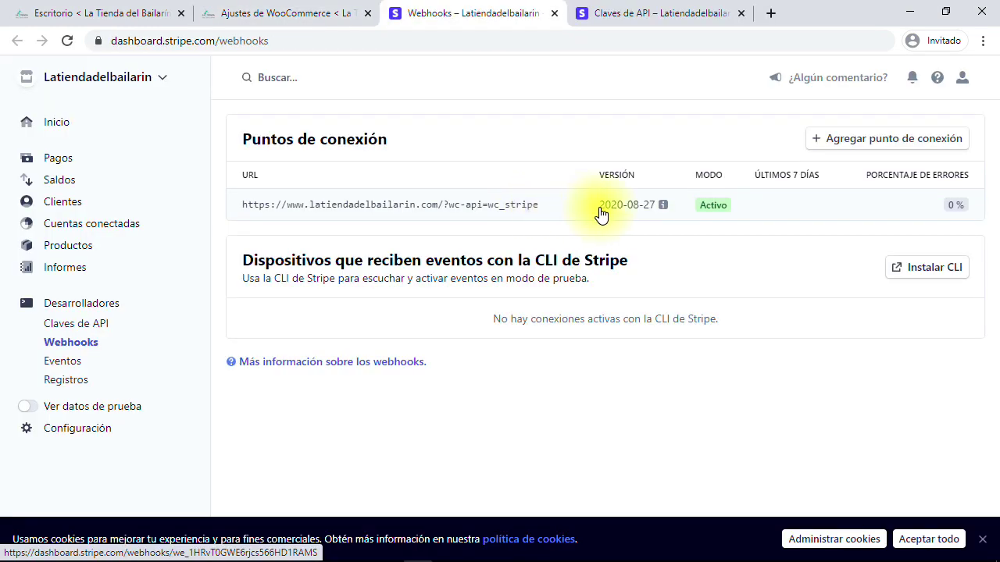
Create a Stripe webhook endpoint for the shop's wc_stripe URL with all Account events
click(854, 141)
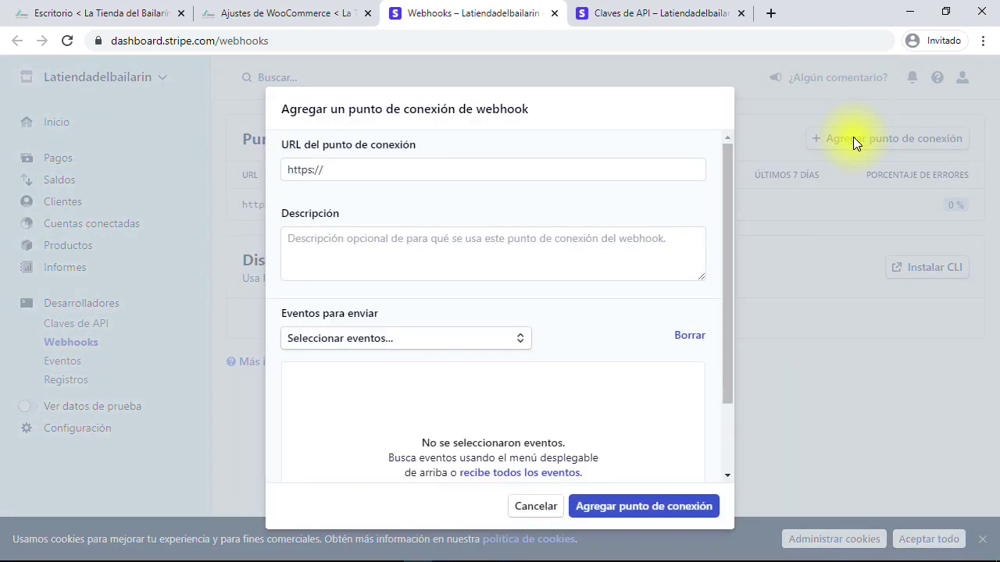
drag(390, 173, 261, 179)
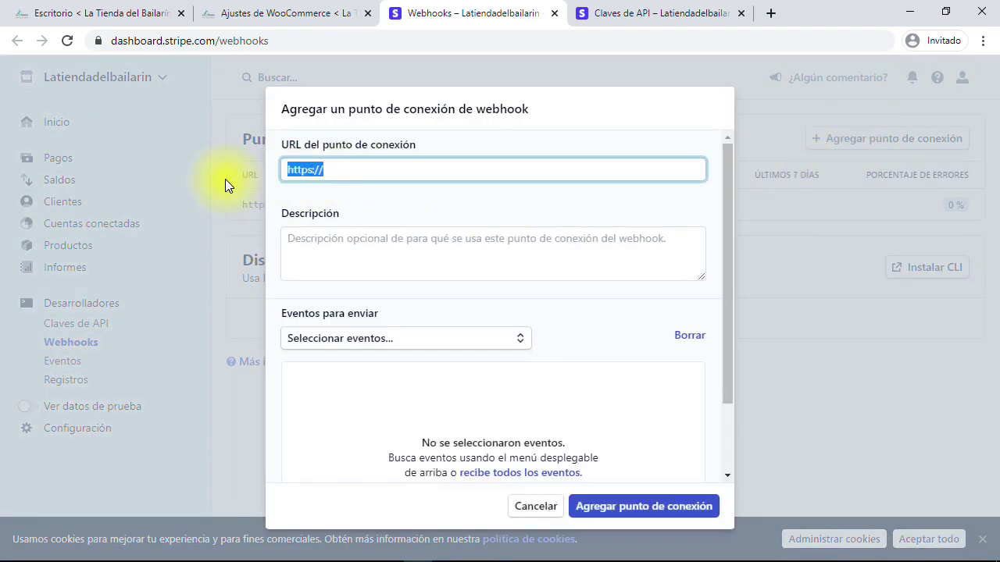
key(ctrl+v)
key(Return)
click(515, 393)
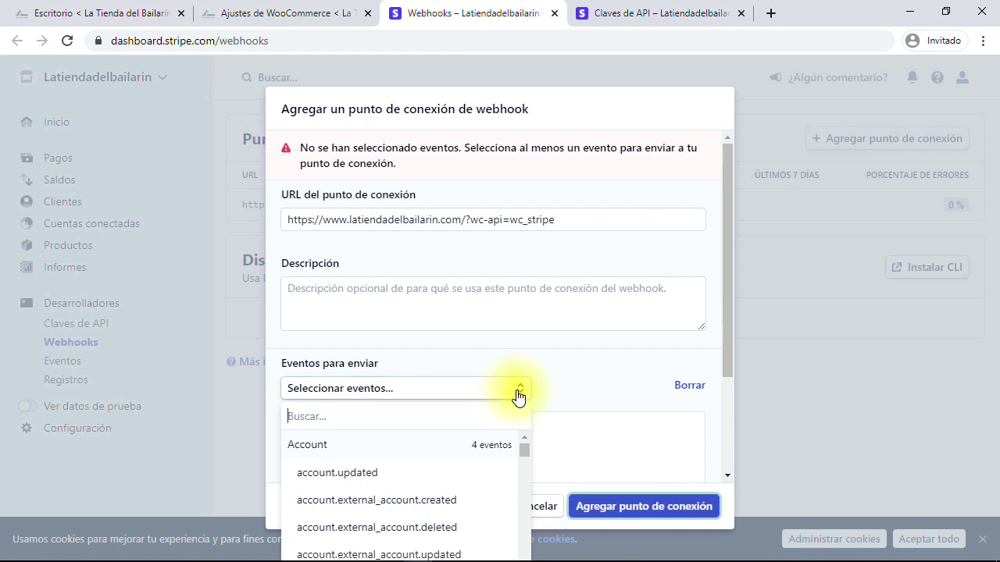
click(449, 446)
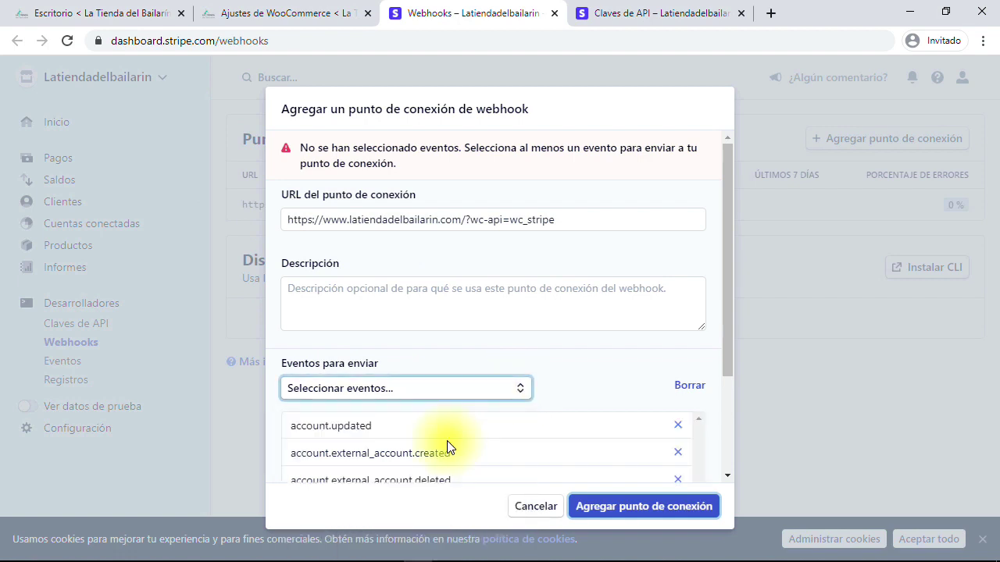
click(639, 508)
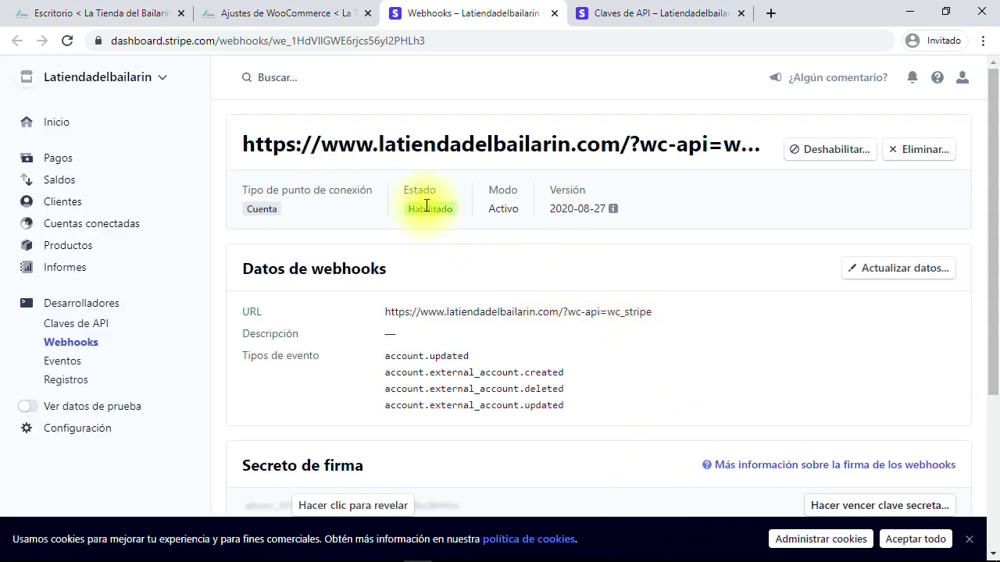
click(284, 23)
Save the Stripe settings and open the public shop's product catalogue
scroll(603, 354, down, 5)
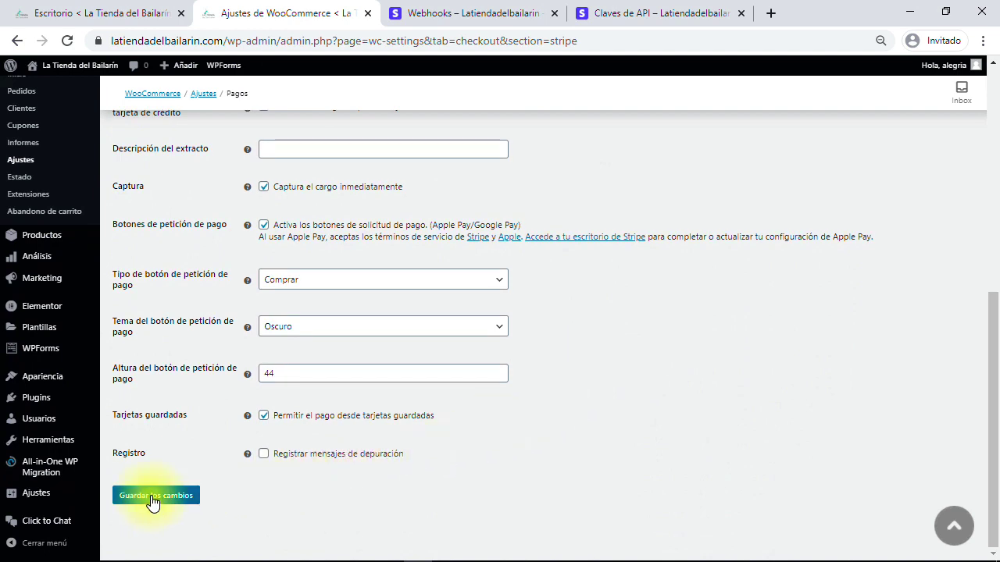
click(154, 500)
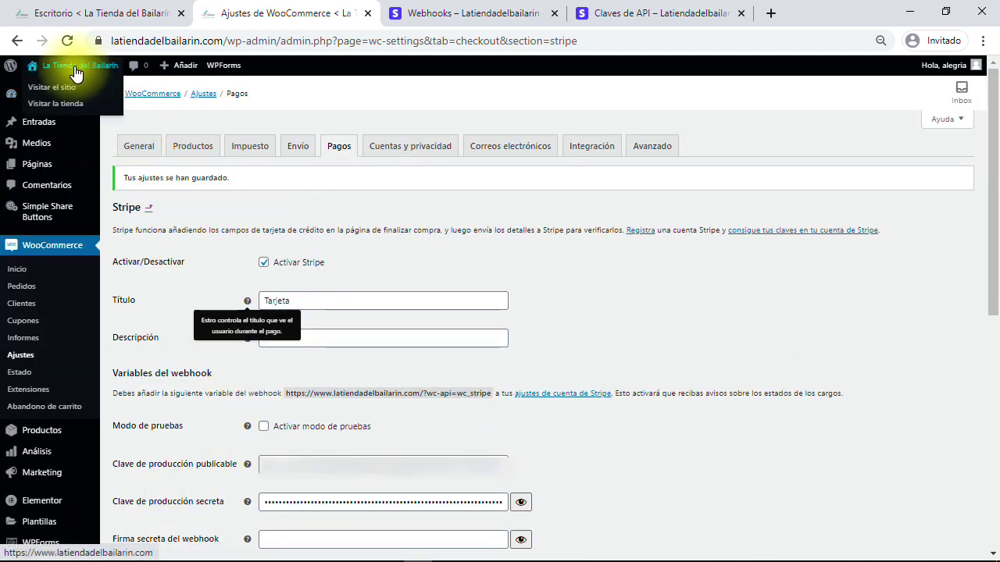
click(62, 88)
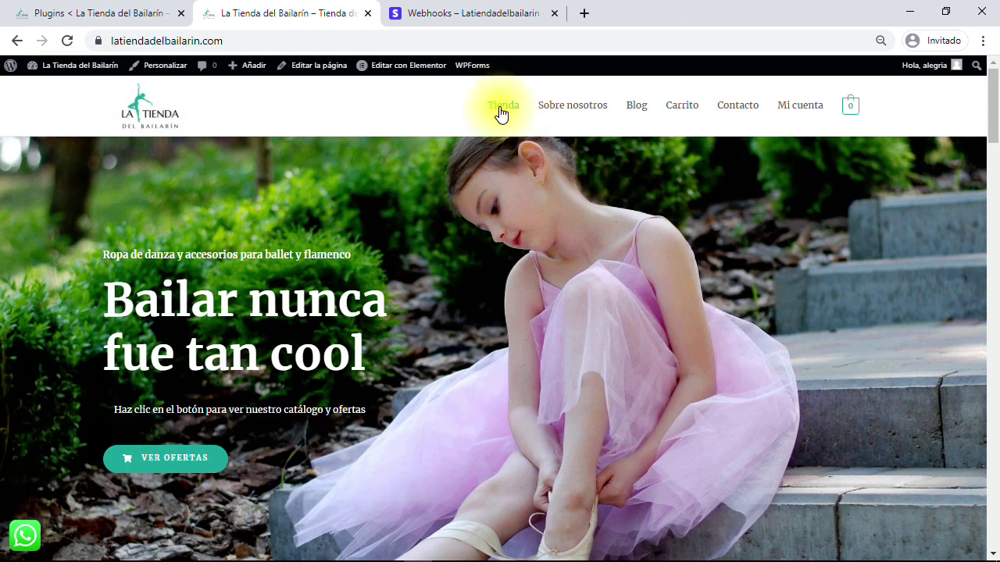
click(500, 112)
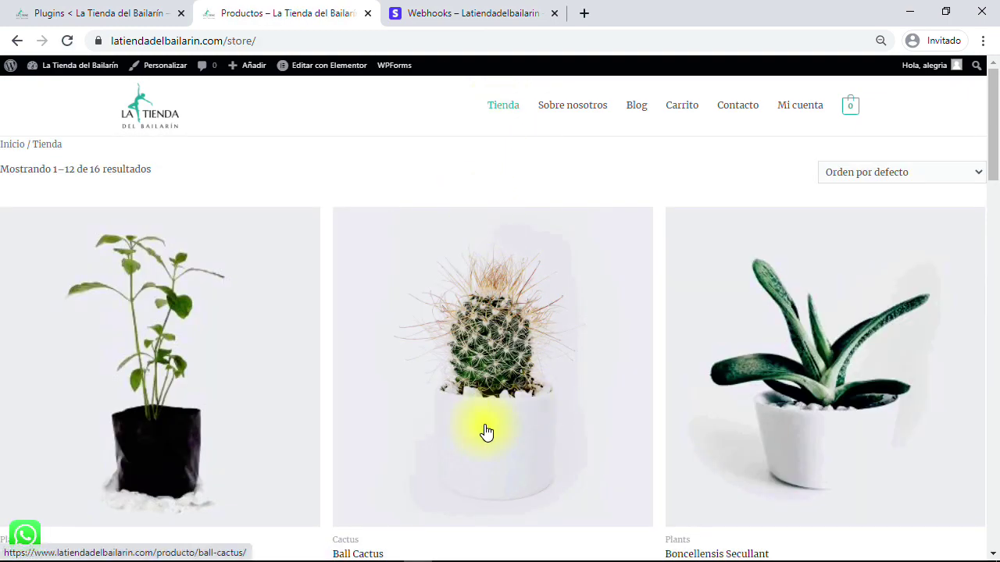
Add Ball Cactus to the cart, go to checkout, and choose Tarjeta de crédito (Stripe)
click(486, 430)
click(628, 406)
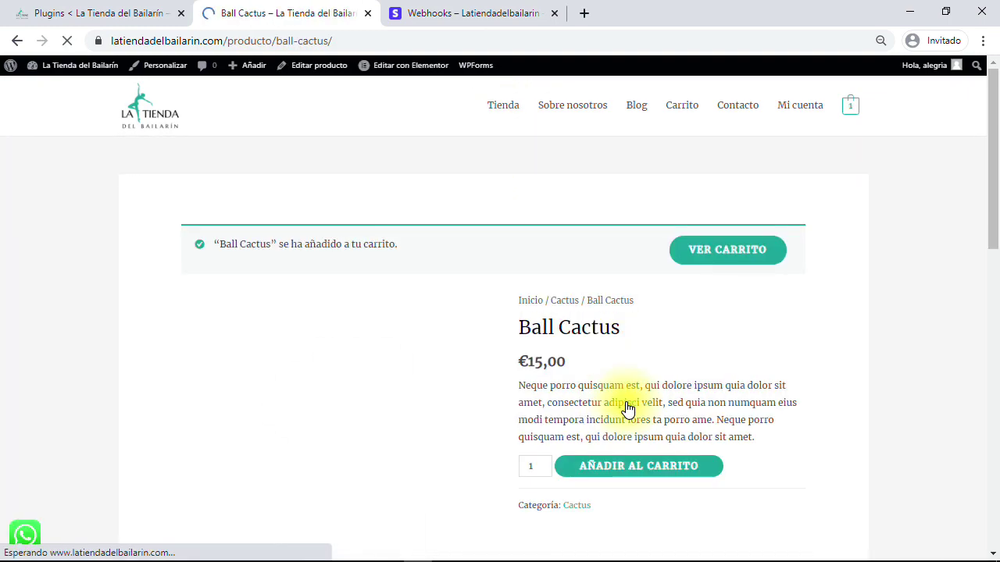
mouse_move(851, 114)
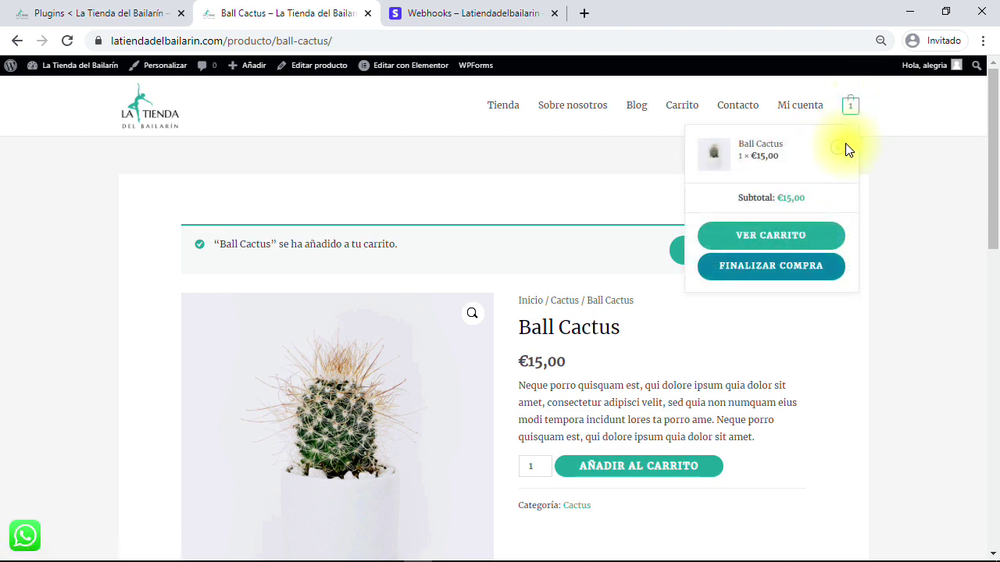
click(762, 272)
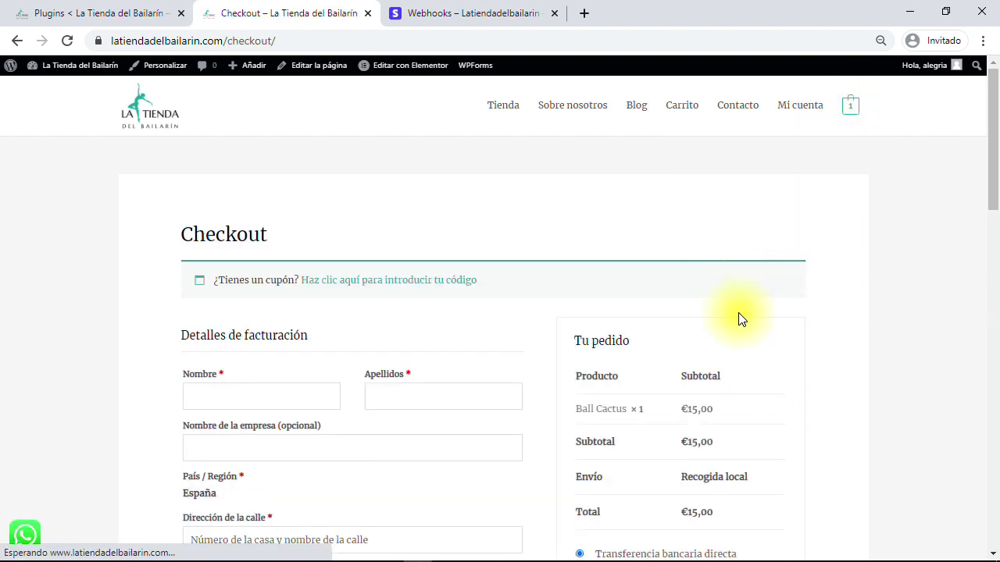
scroll(734, 349, down, 3)
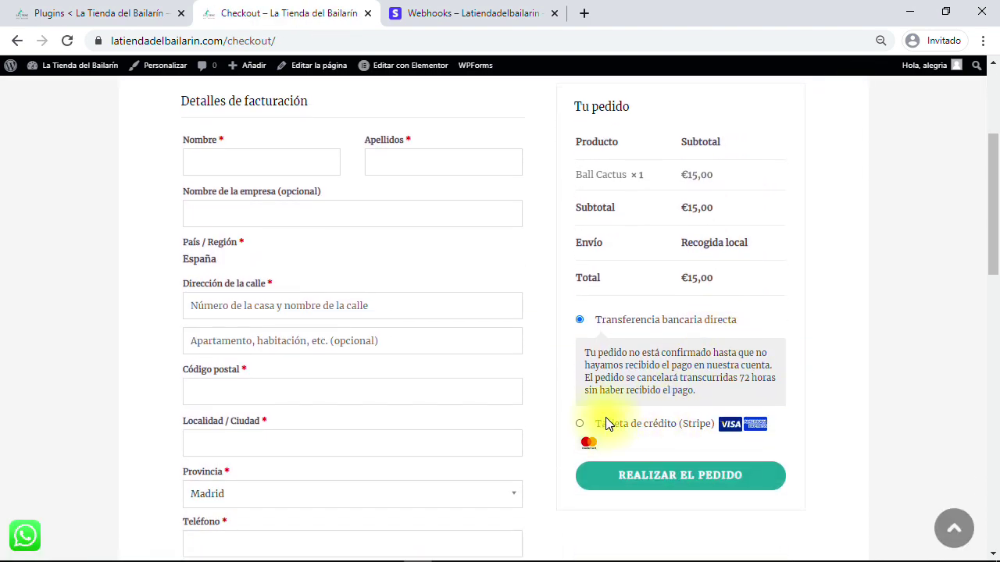
click(579, 423)
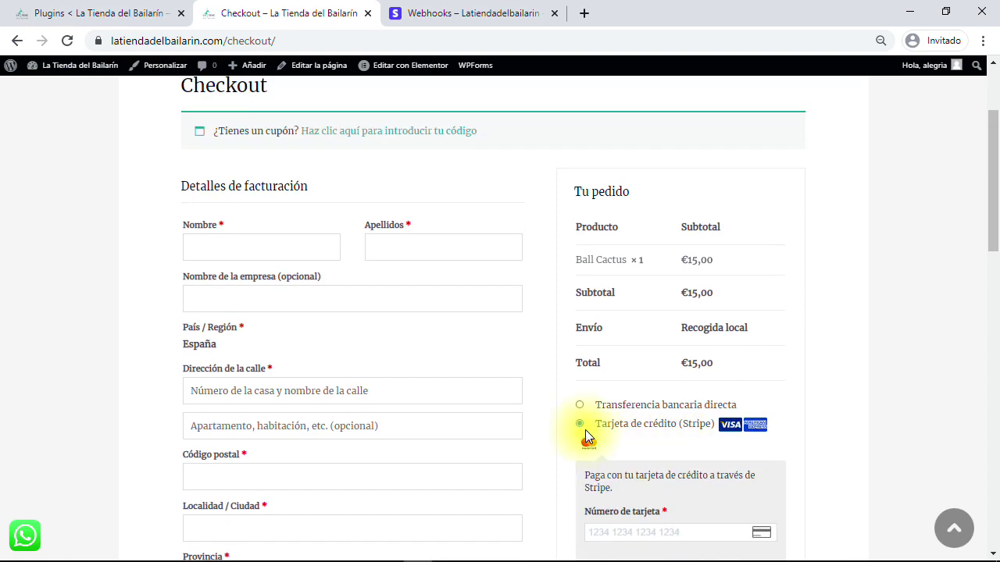
scroll(596, 437, down, 4)
scroll(596, 438, down, 1)
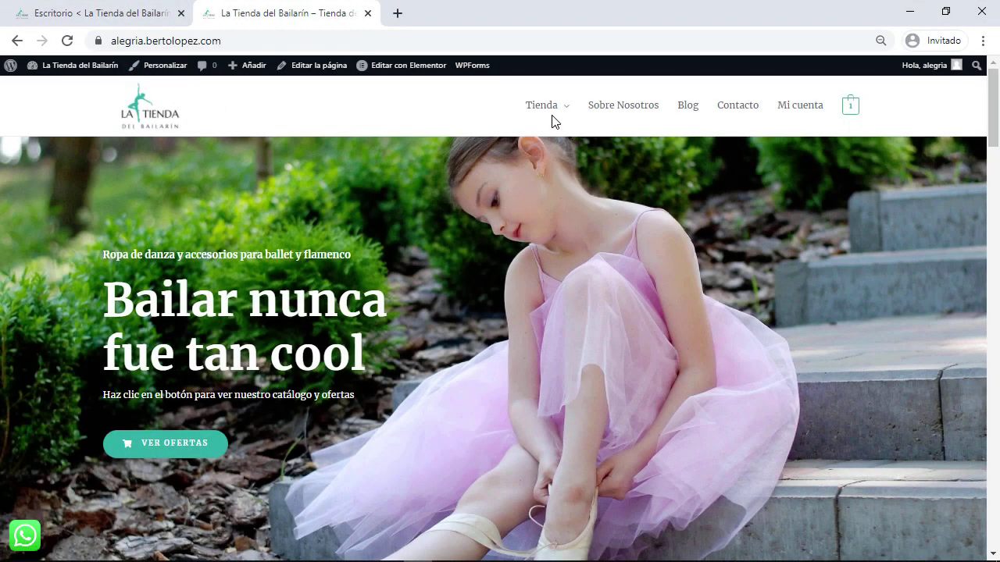
Look through the Tienda menu's Ballet > Complementos, then open the Novedades category page
mouse_move(545, 125)
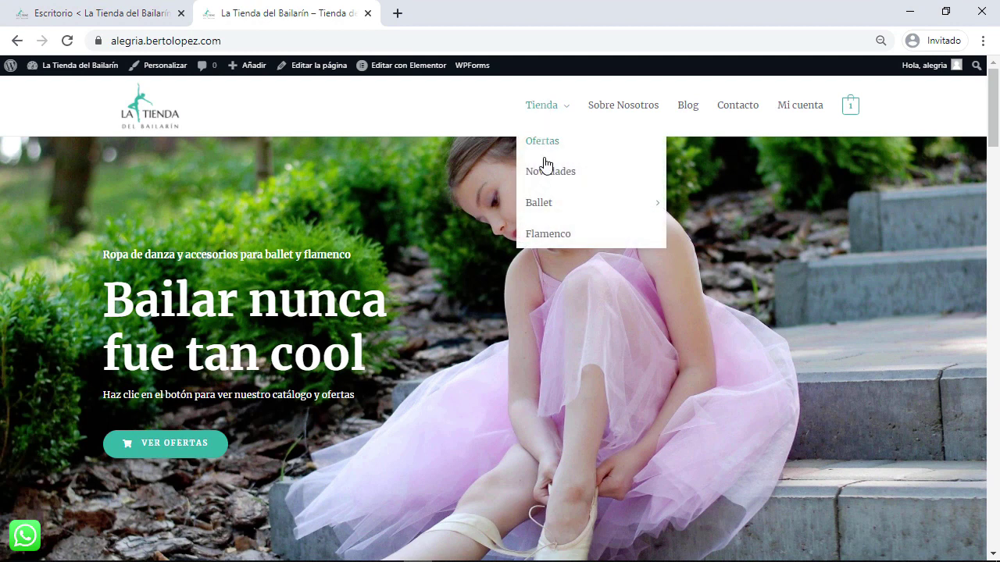
mouse_move(539, 209)
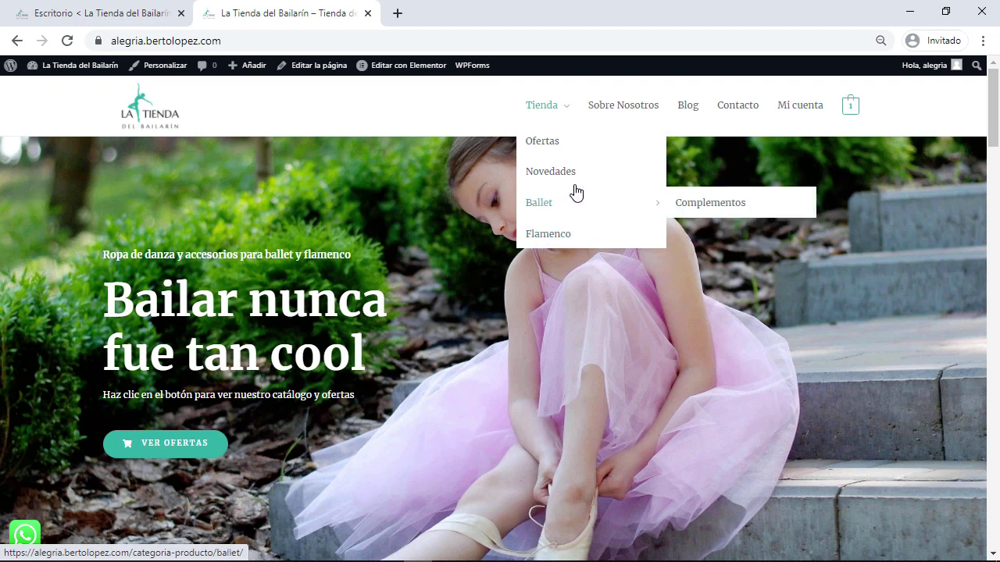
click(551, 177)
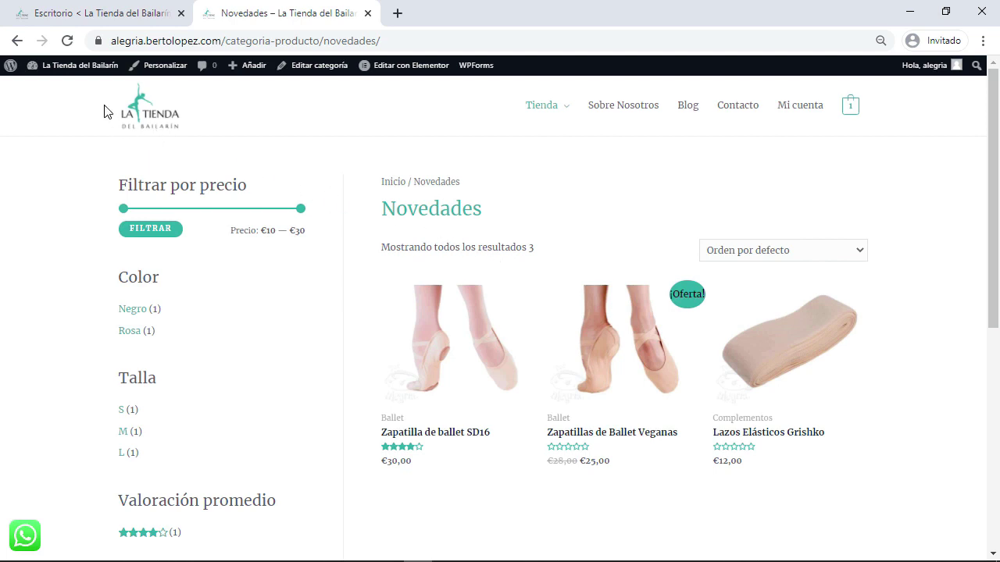
Go to the admin Escritorio, then open the Productos list and its product categories
click(42, 94)
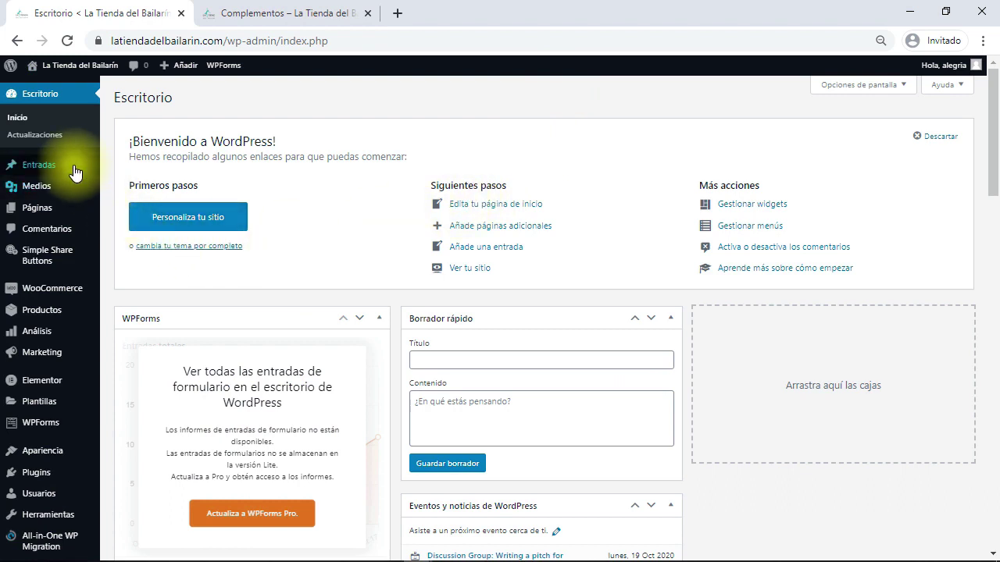
mouse_move(45, 168)
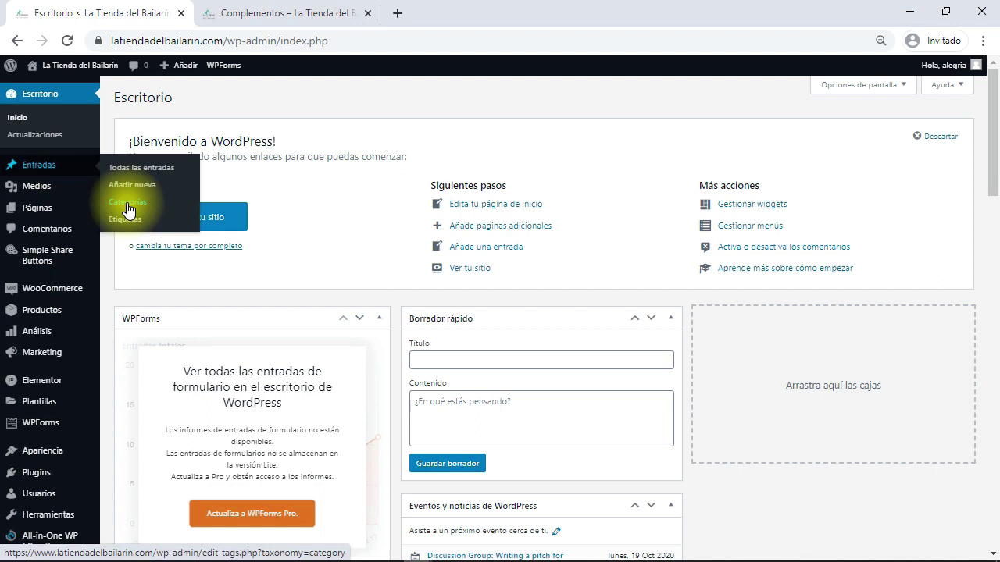
click(43, 313)
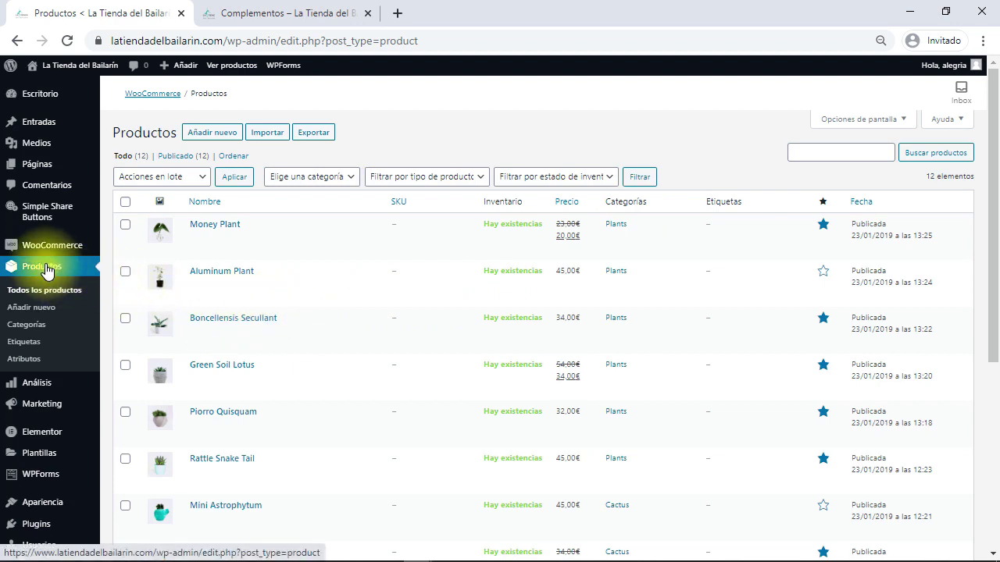
click(24, 333)
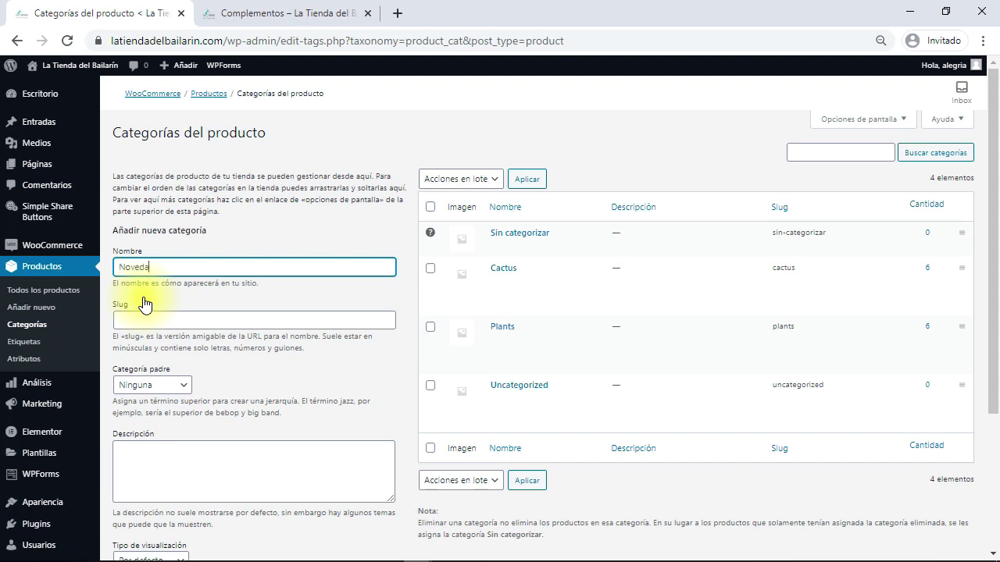
Add Novedades and Ofertas as product categories, also submitting an entry typed as 'Rebajas'
scroll(142, 308, down, 1)
scroll(141, 312, down, 1)
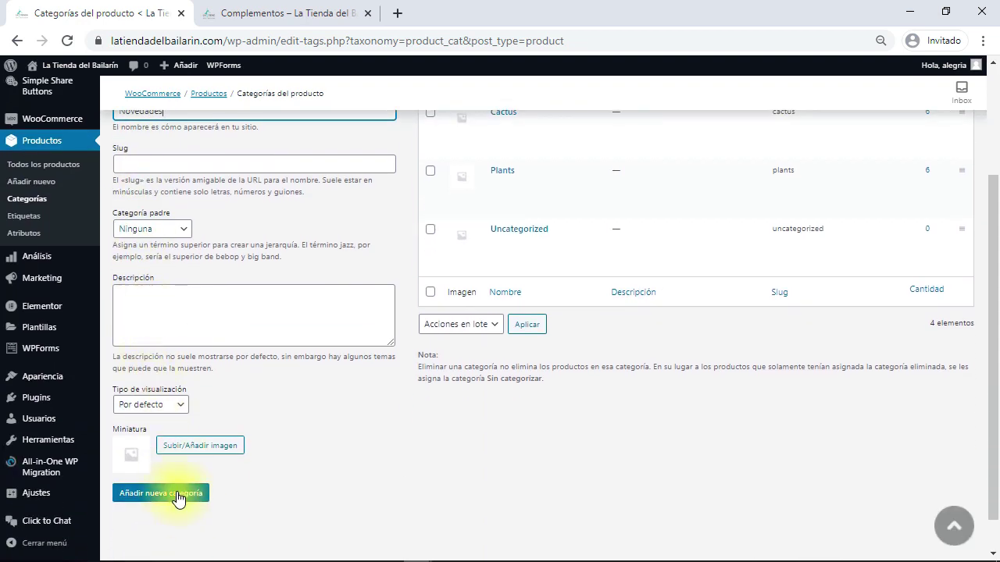
click(178, 494)
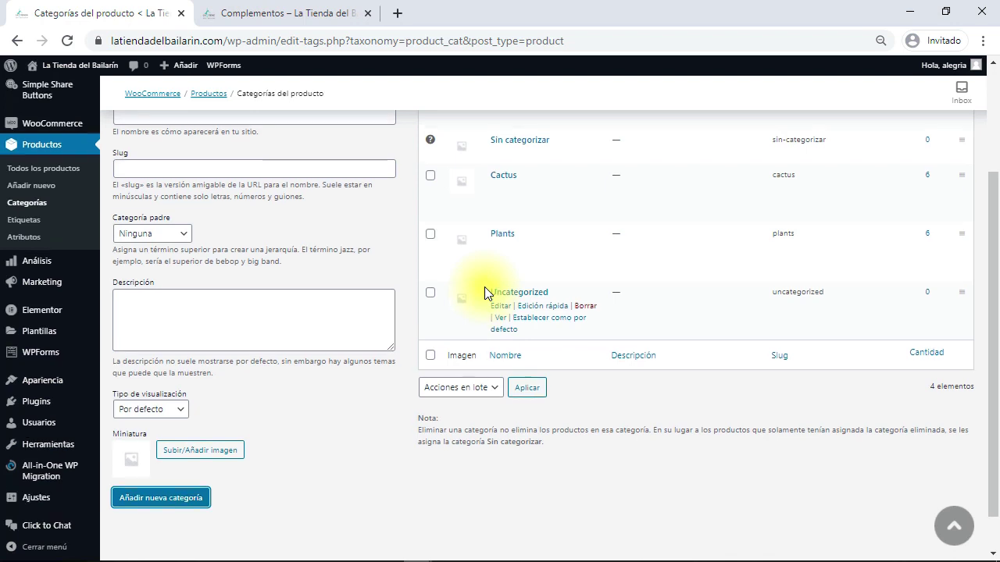
scroll(484, 286, up, 3)
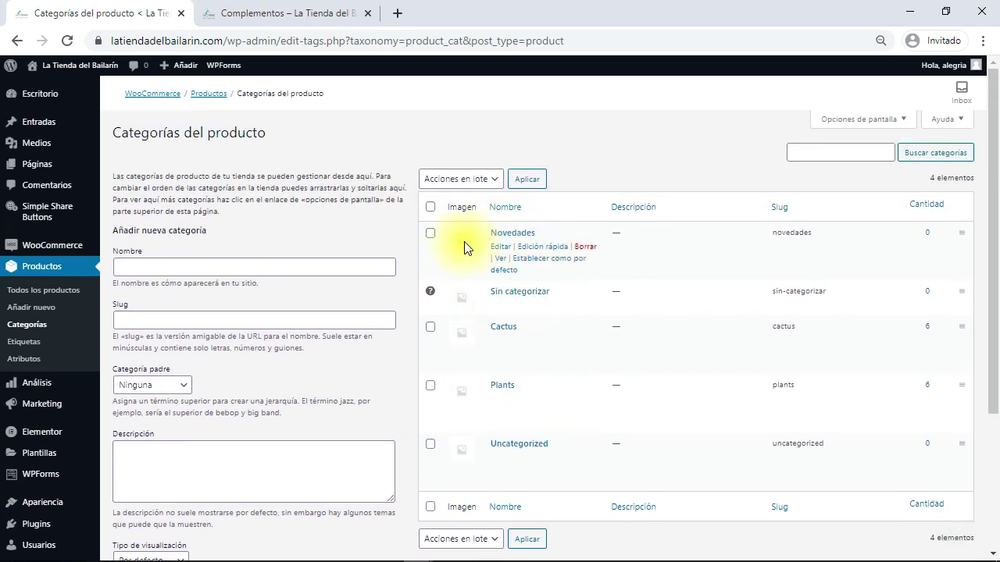
click(145, 264)
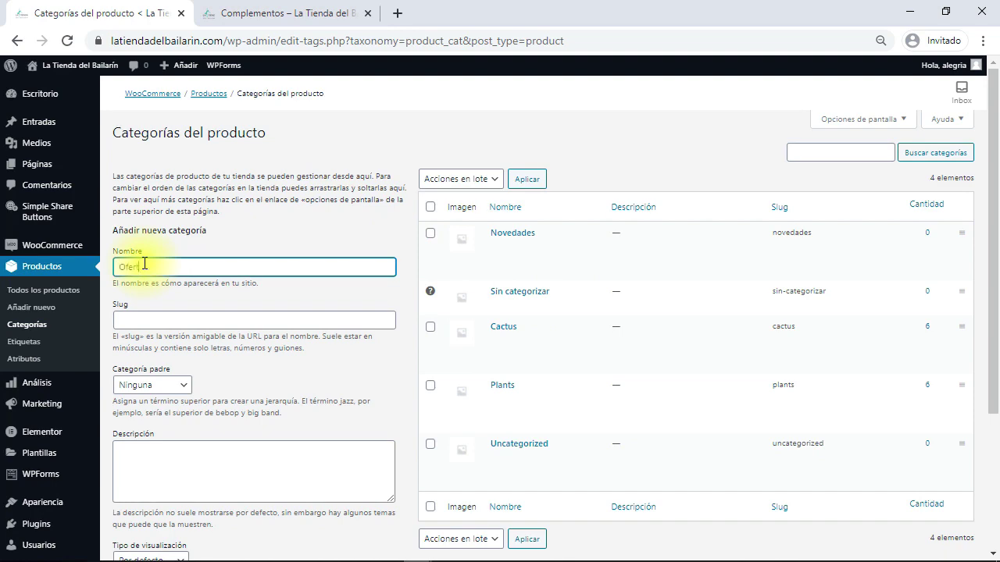
text(Ofert)
scroll(145, 264, down, 2)
click(180, 497)
scroll(217, 429, up, 2)
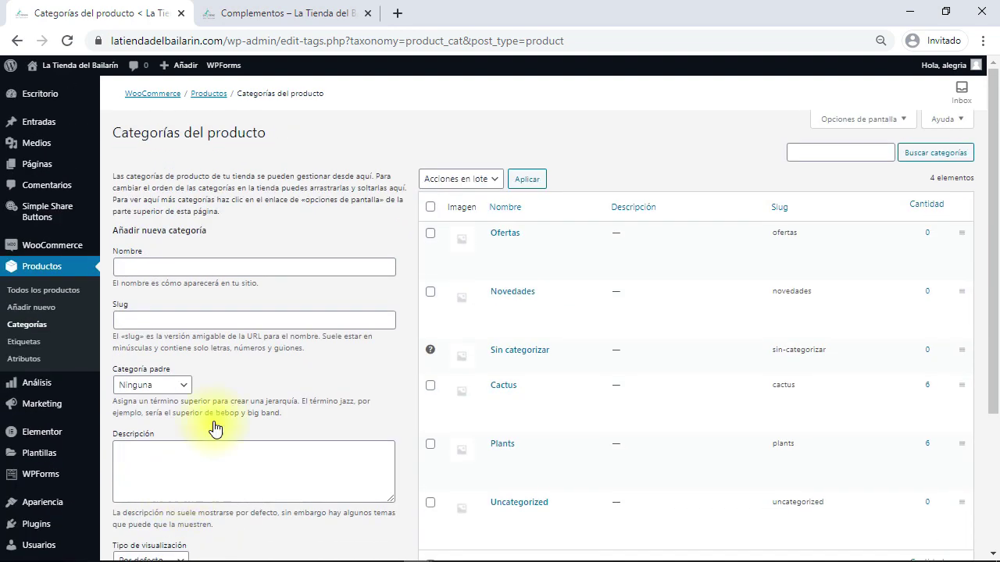
click(195, 265)
text(Rebajas)
scroll(194, 287, down, 3)
click(147, 456)
Add Flamenco and Complementos as product categories
scroll(160, 445, up, 2)
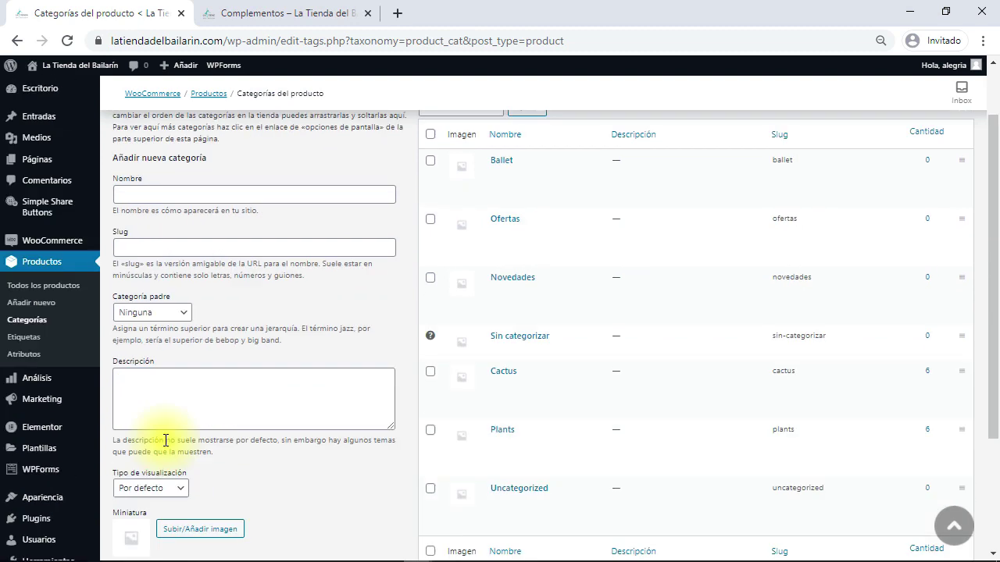
click(158, 231)
text(Flamenco)
scroll(178, 346, down, 2)
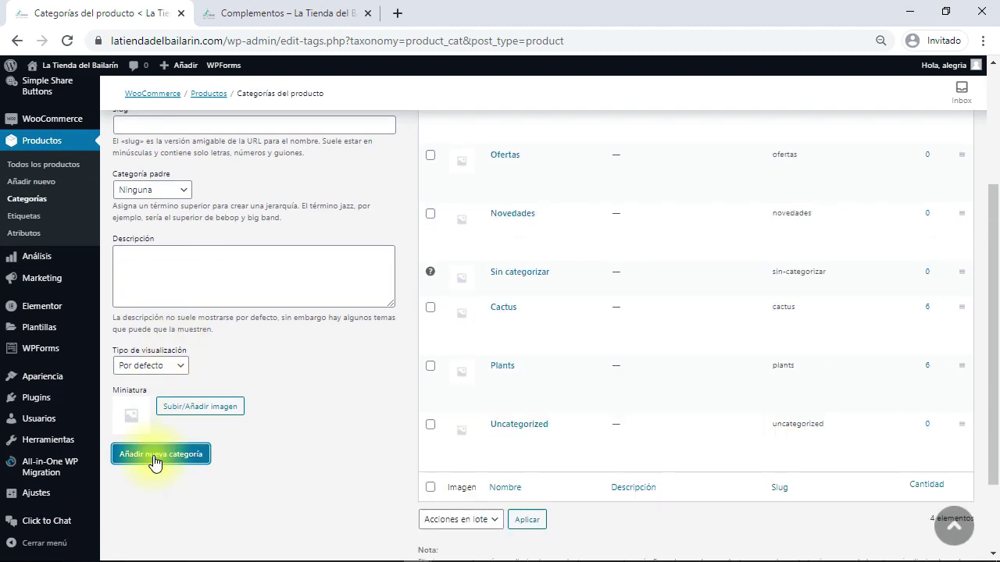
click(152, 461)
scroll(184, 418, up, 3)
click(139, 266)
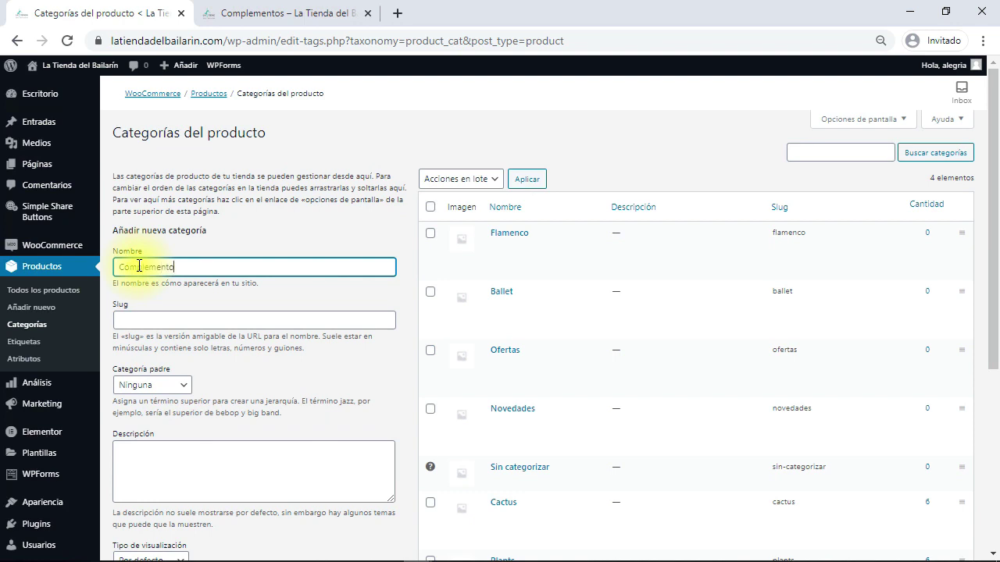
text(Complementos)
scroll(160, 284, down, 3)
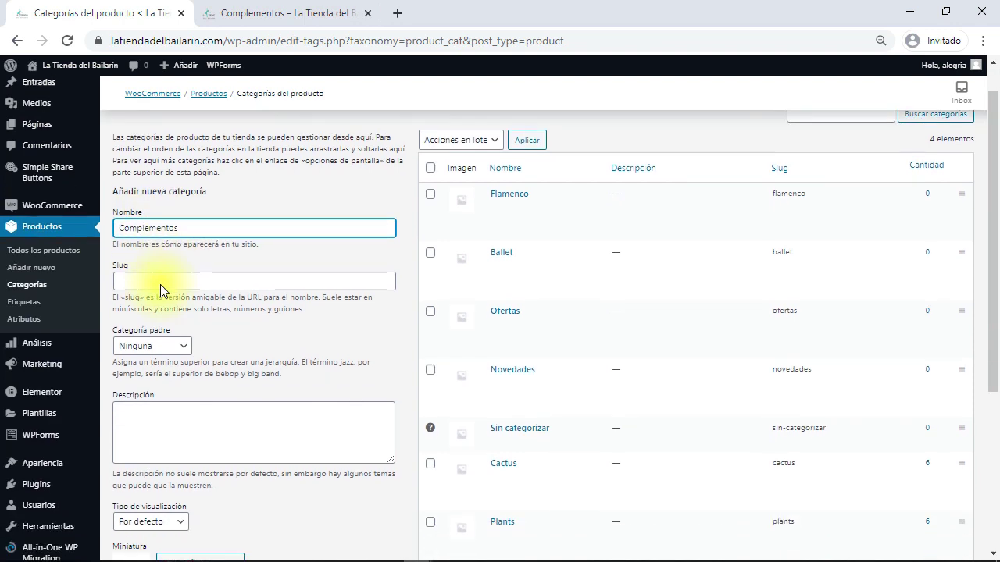
click(157, 416)
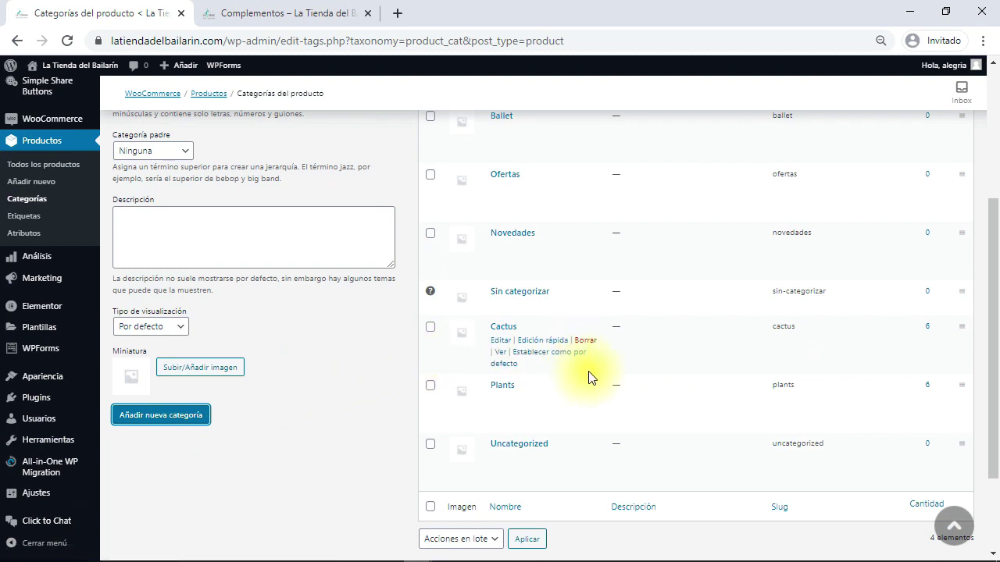
scroll(594, 377, up, 2)
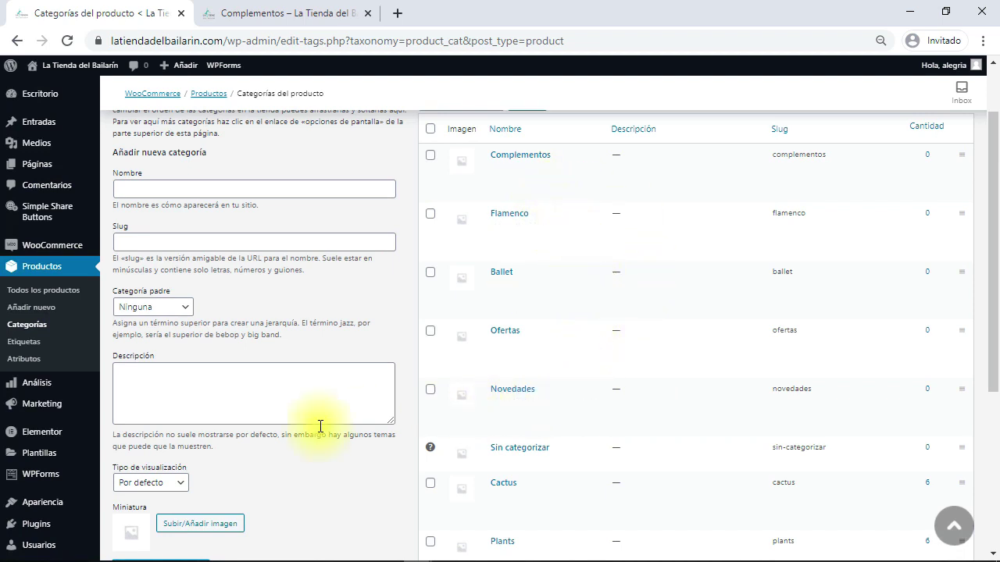
scroll(89, 424, down, 1)
Add the Ballet, Complementos, Flamenco, Novedades and Ofertas categories to the Main Menu
mouse_move(92, 429)
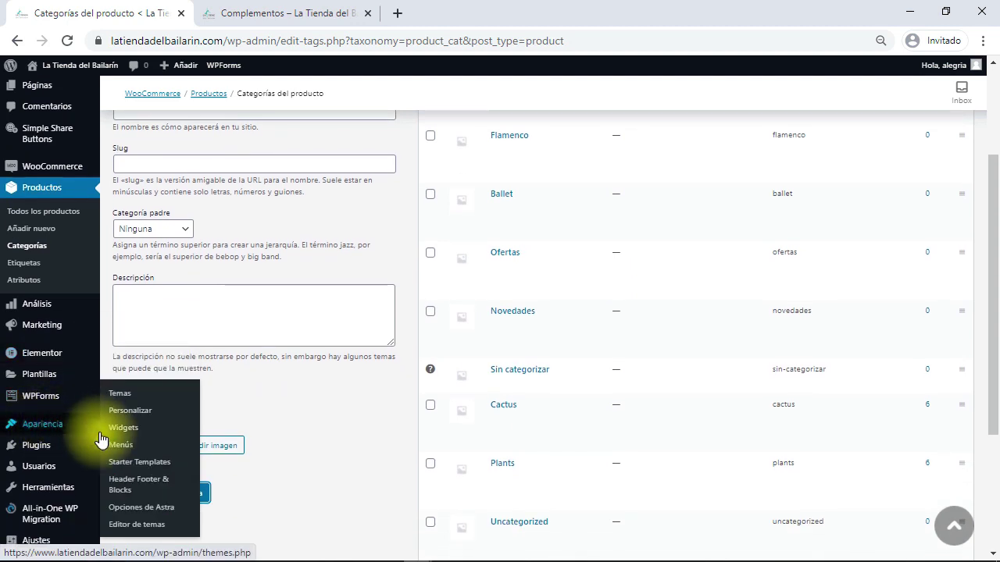
click(121, 446)
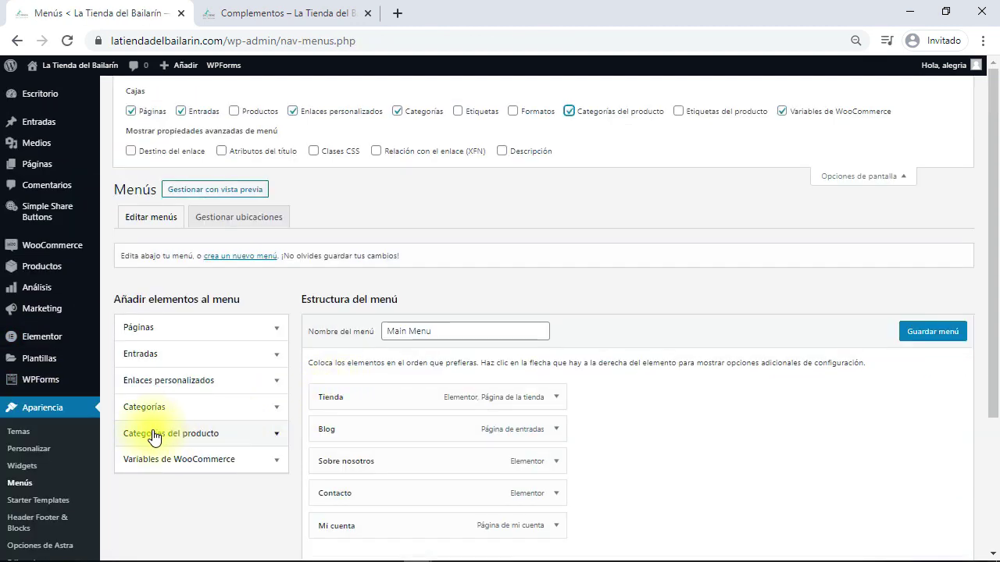
click(274, 442)
scroll(235, 406, down, 1)
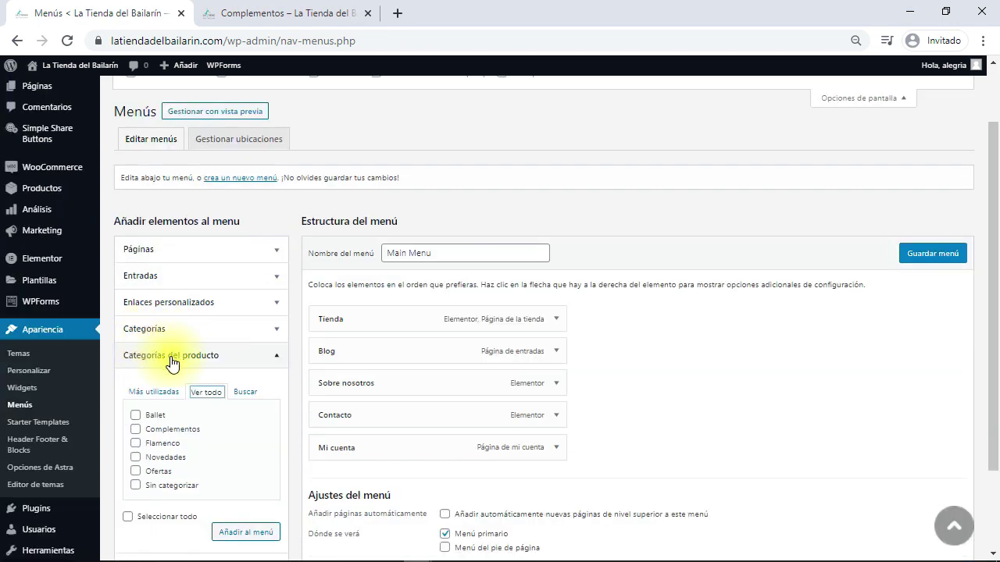
scroll(196, 419, down, 1)
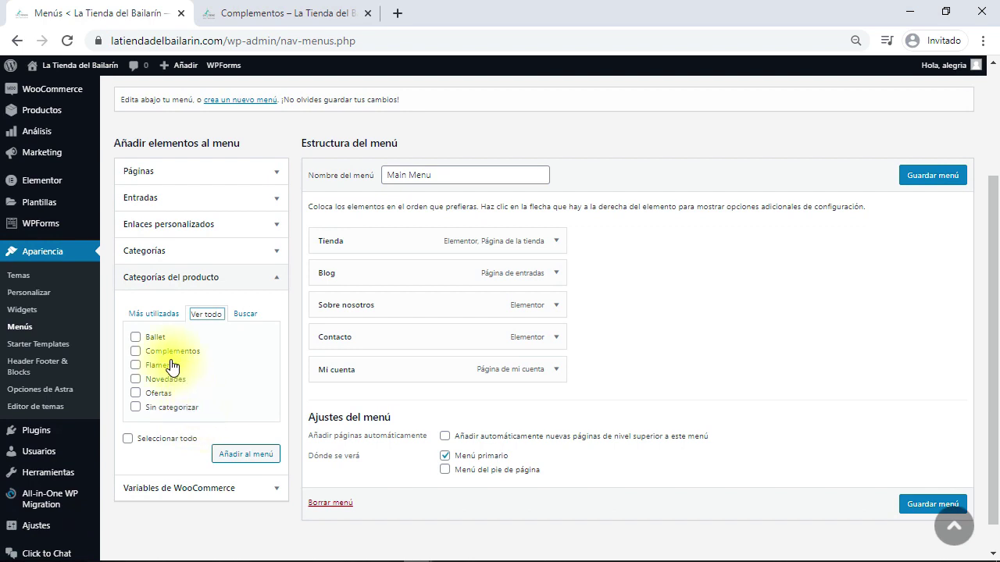
click(135, 337)
click(135, 351)
click(135, 364)
click(135, 378)
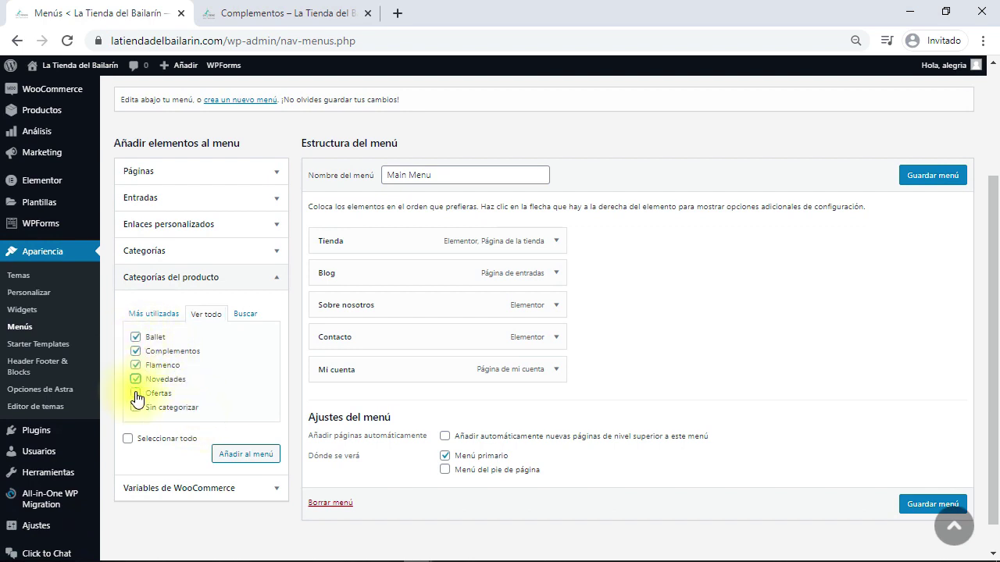
click(135, 393)
click(241, 456)
Nest Novedades, Ofertas, Ballet and Flamenco under Tienda and Complementos under Ballet, then save
drag(396, 495, 418, 275)
drag(386, 533, 428, 306)
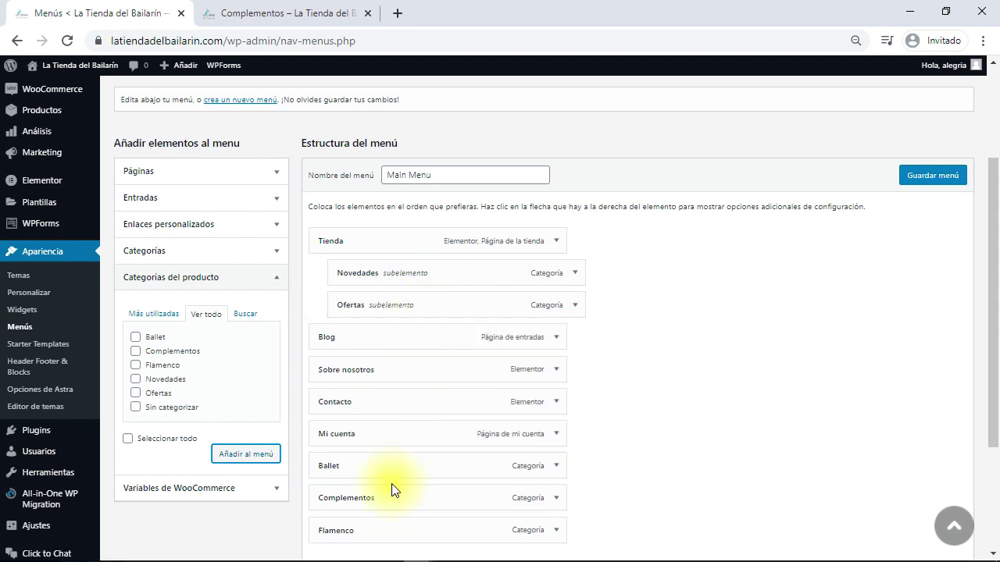
drag(392, 471, 428, 338)
drag(442, 531, 467, 368)
drag(445, 519, 417, 365)
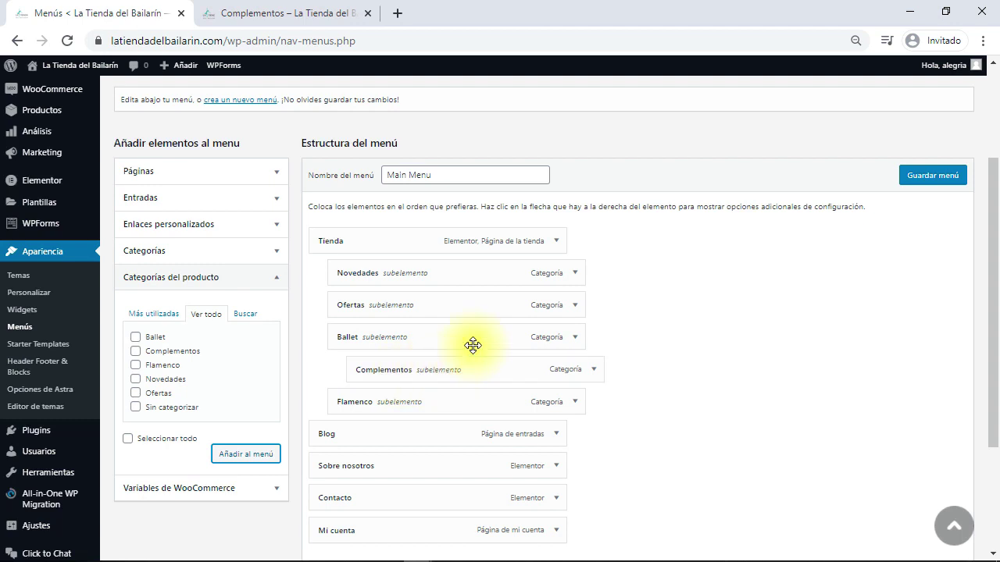
click(943, 176)
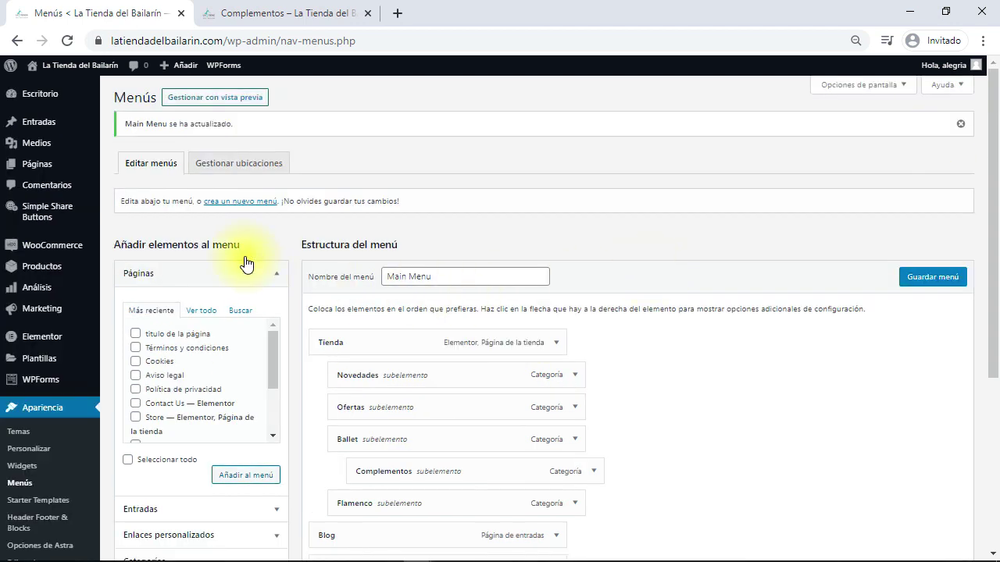
mouse_move(61, 71)
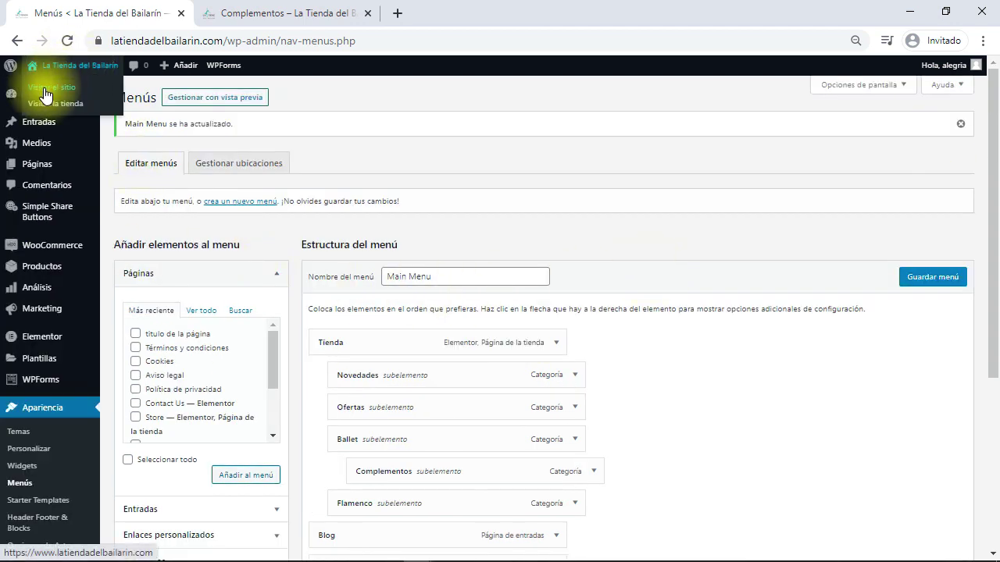
click(46, 90)
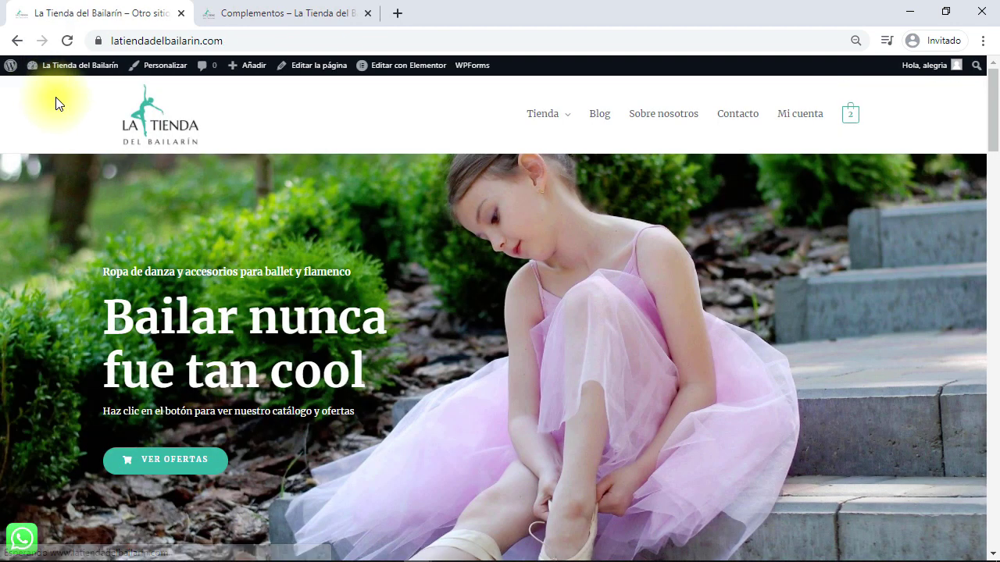
mouse_move(551, 122)
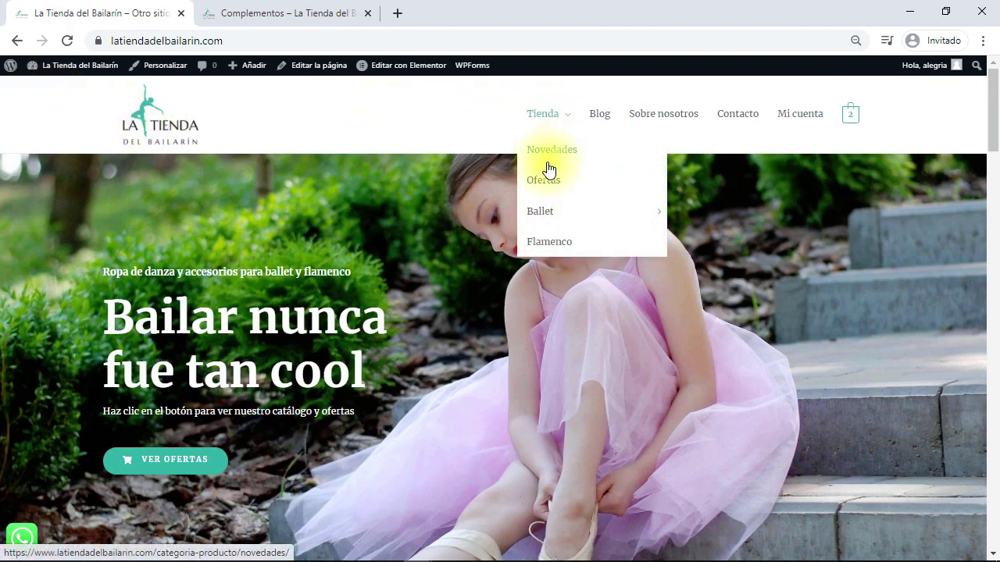
mouse_move(545, 214)
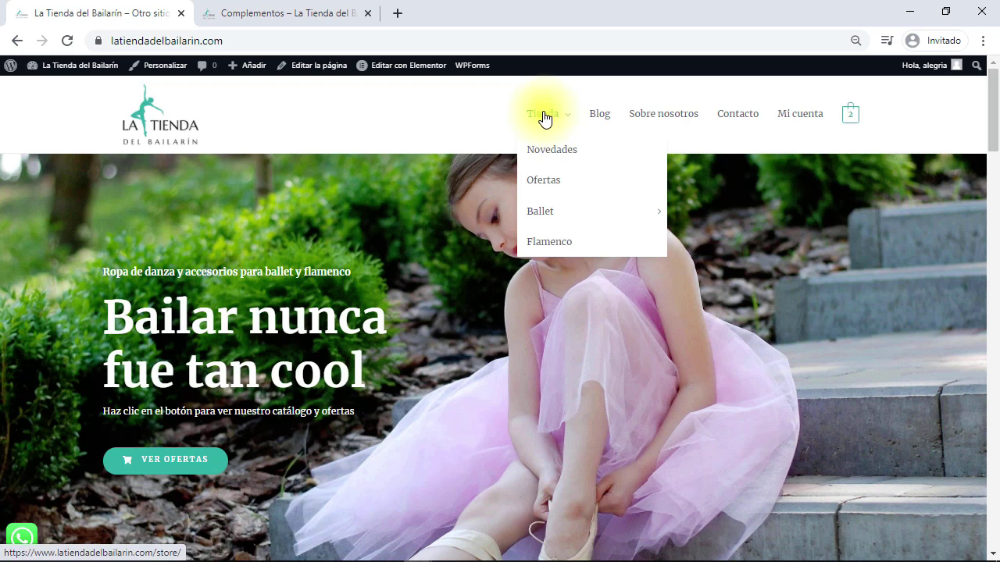
click(545, 119)
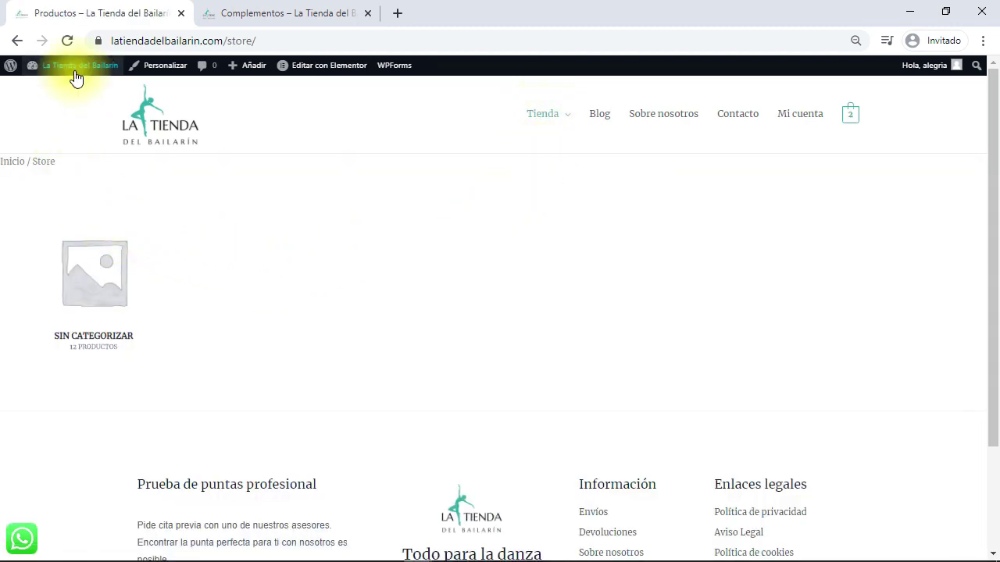
mouse_move(76, 68)
click(50, 91)
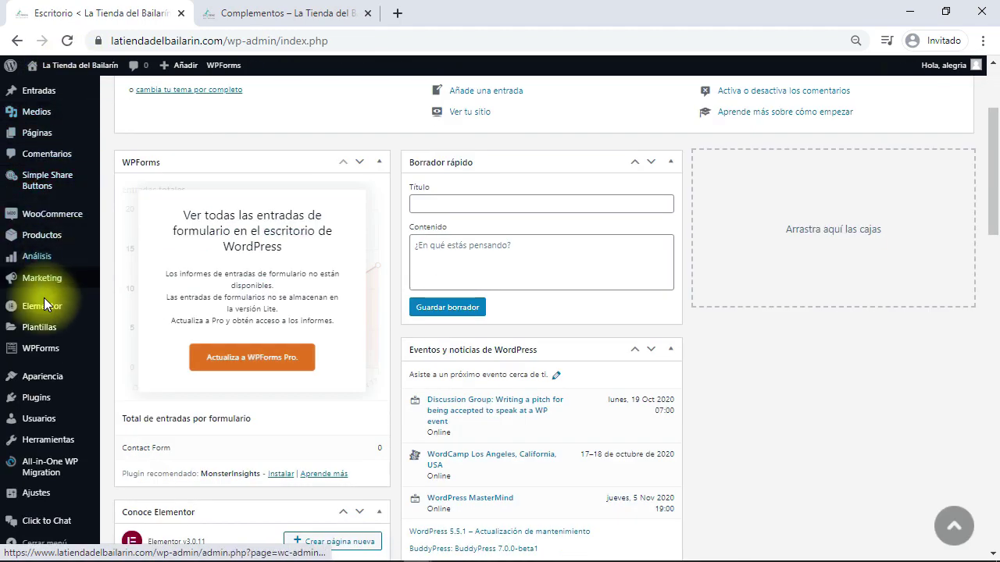
mouse_move(61, 379)
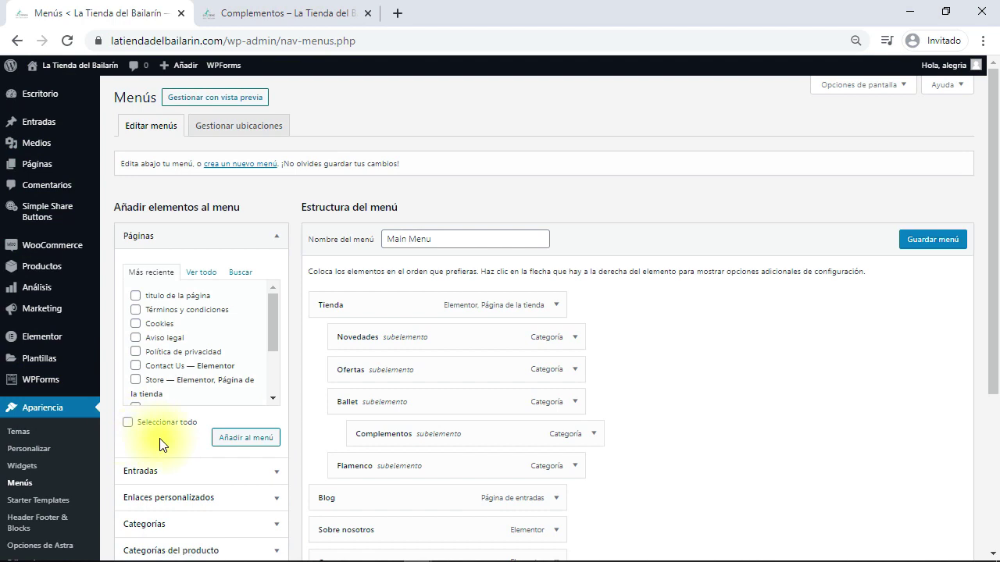
Add a Tienda custom link at the top of the menu and clear its # URL
scroll(168, 440, down, 1)
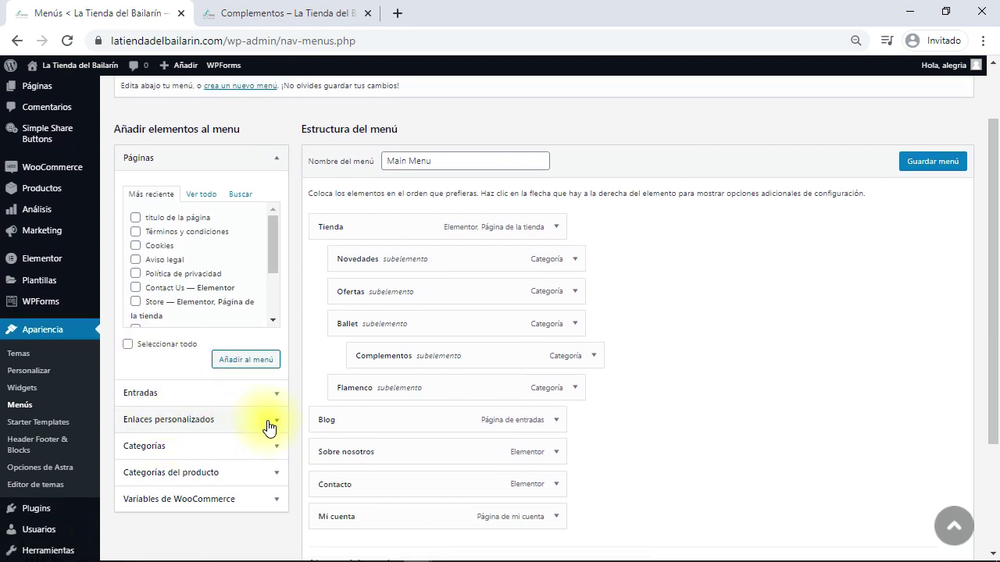
click(267, 424)
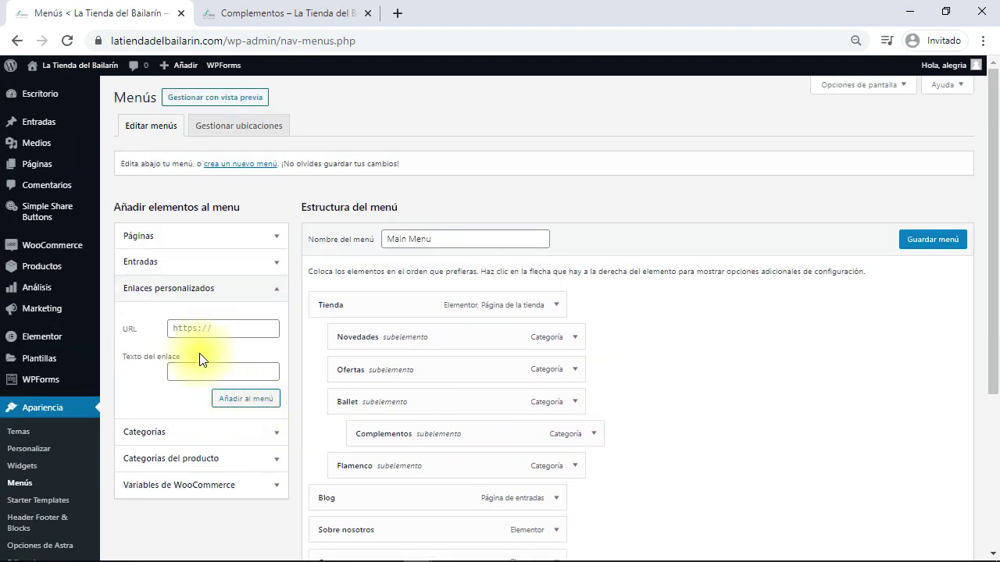
click(190, 368)
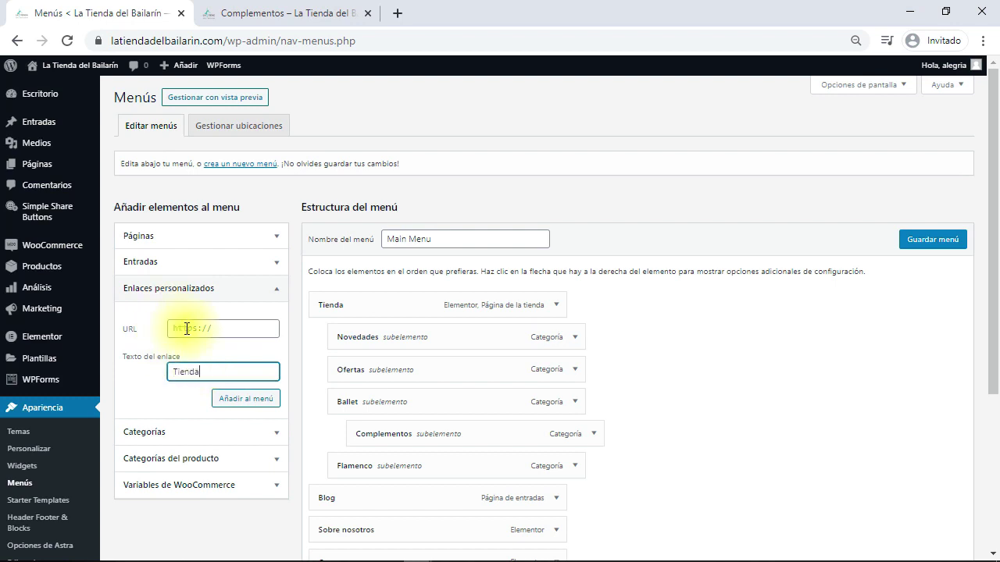
click(186, 329)
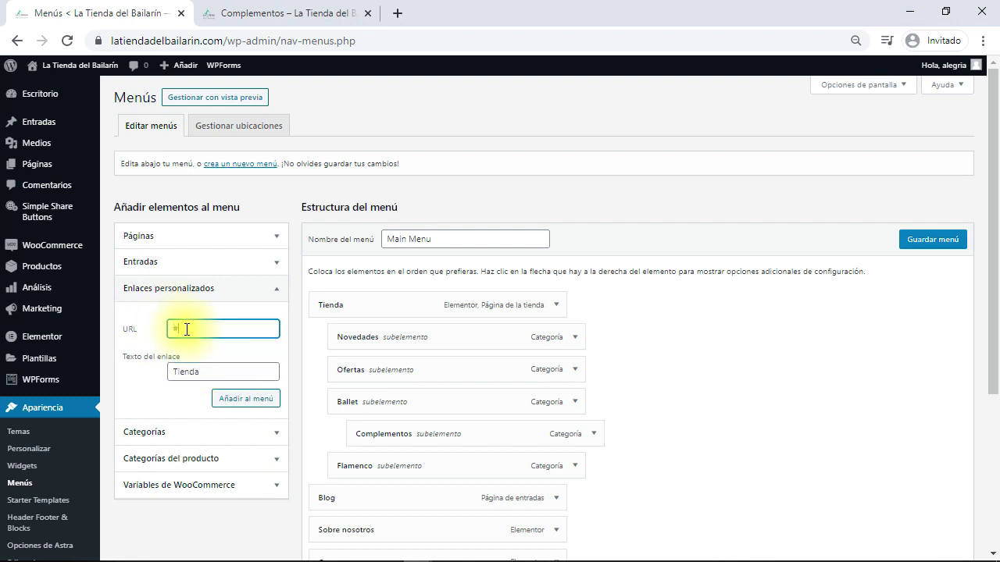
click(244, 401)
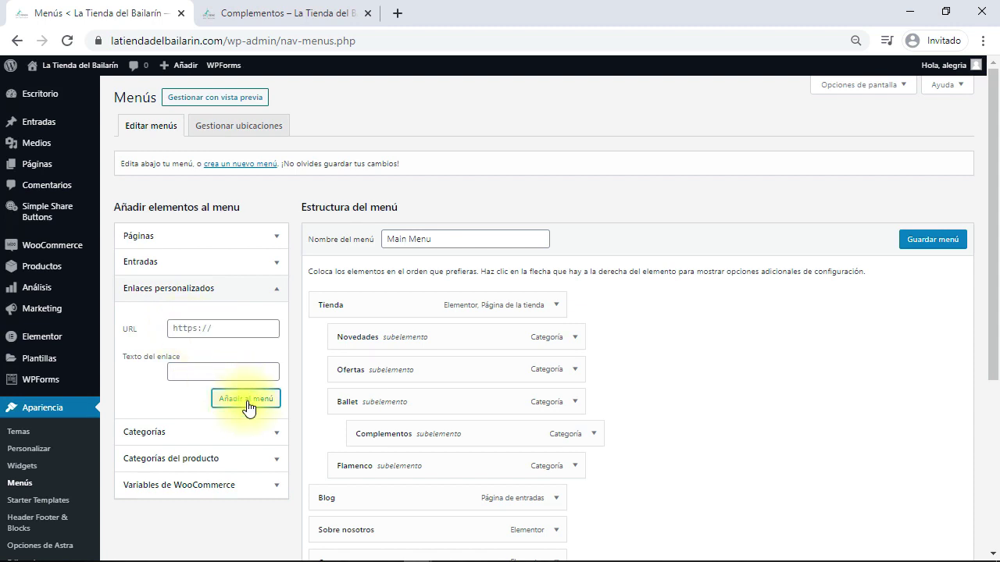
scroll(397, 408, down, 2)
drag(411, 469, 415, 152)
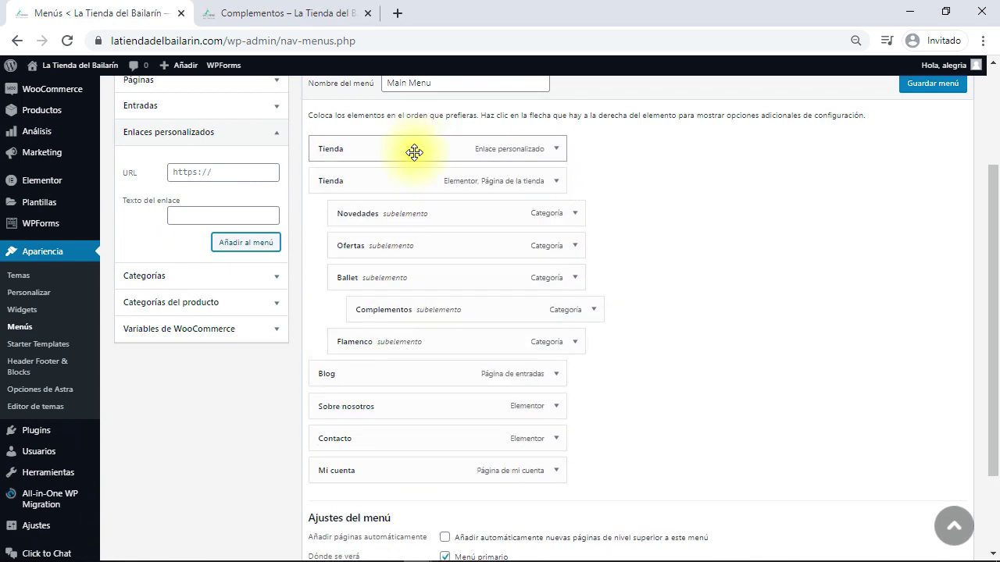
click(555, 149)
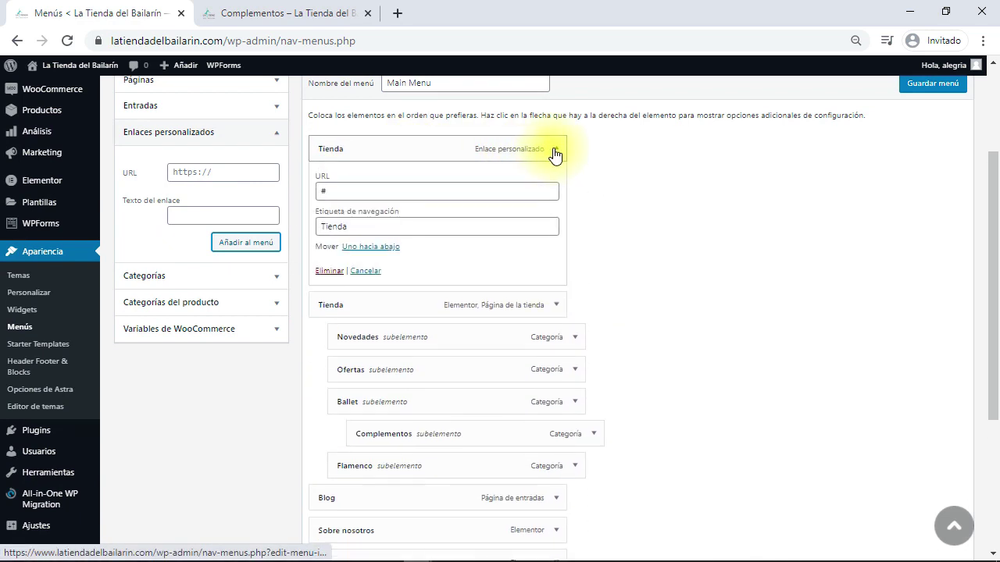
double_click(361, 193)
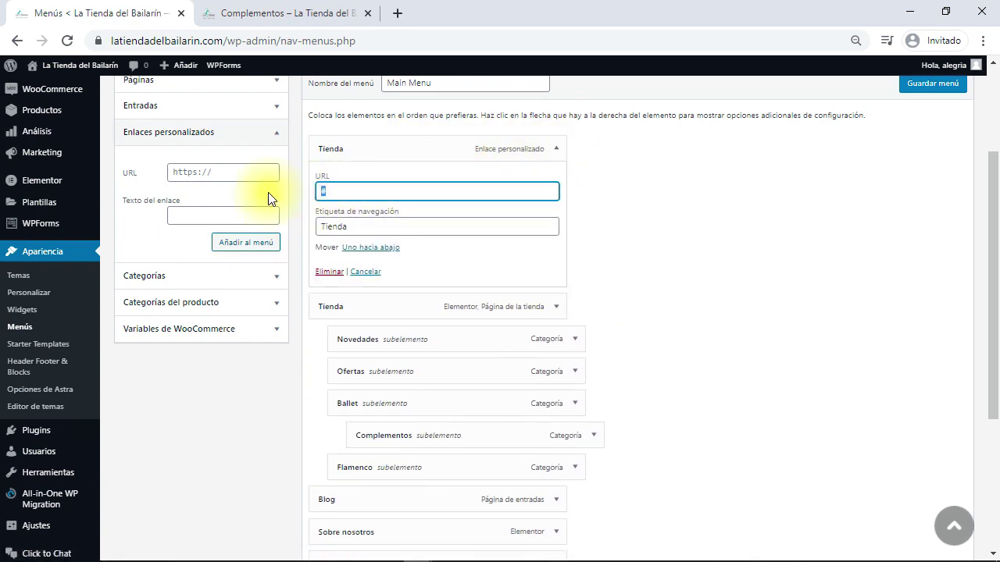
click(556, 150)
Move the category items under the new Tienda link, delete the old Tienda page item, and save
drag(466, 213, 460, 181)
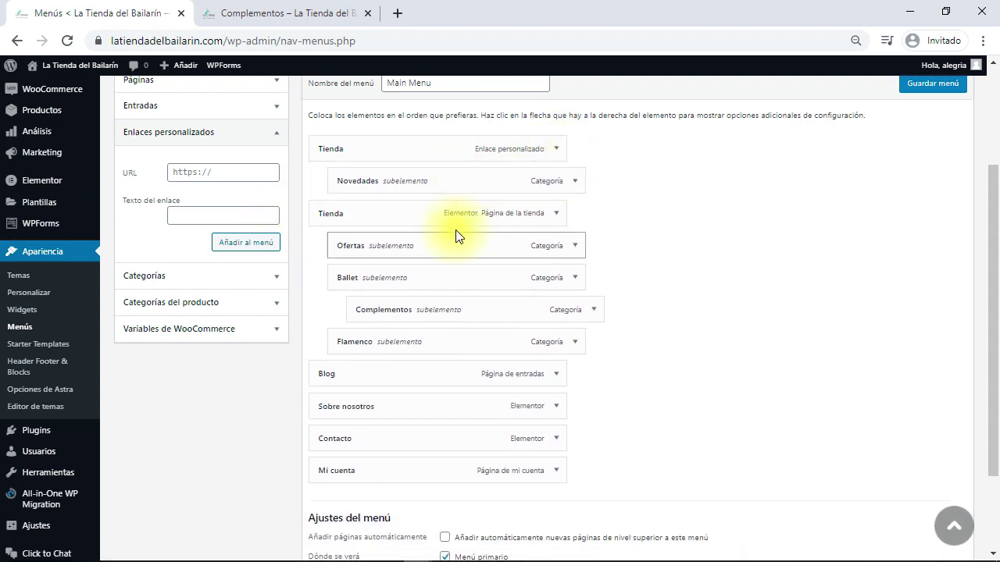
drag(458, 234, 453, 204)
drag(448, 279, 467, 245)
drag(442, 341, 474, 333)
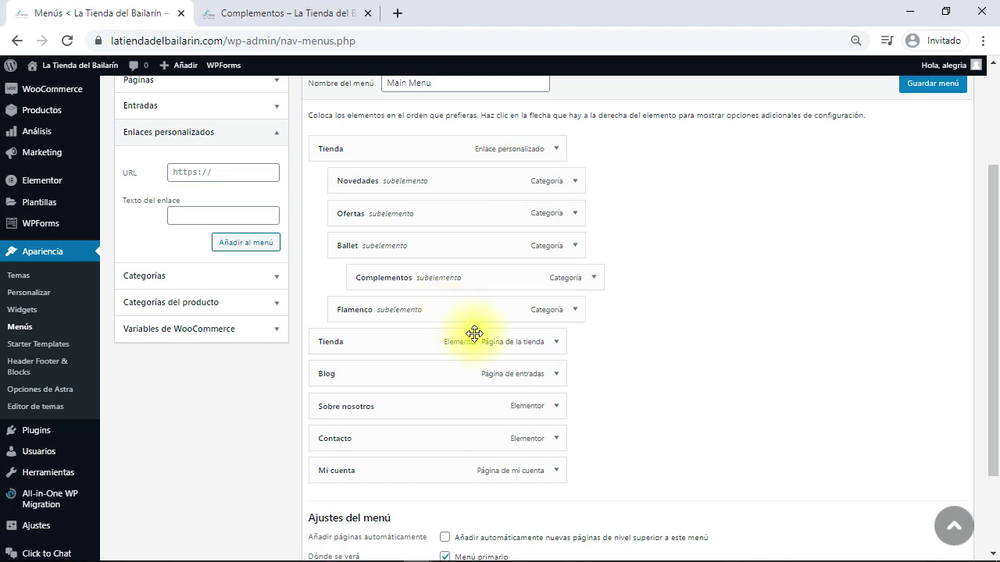
click(555, 343)
click(329, 467)
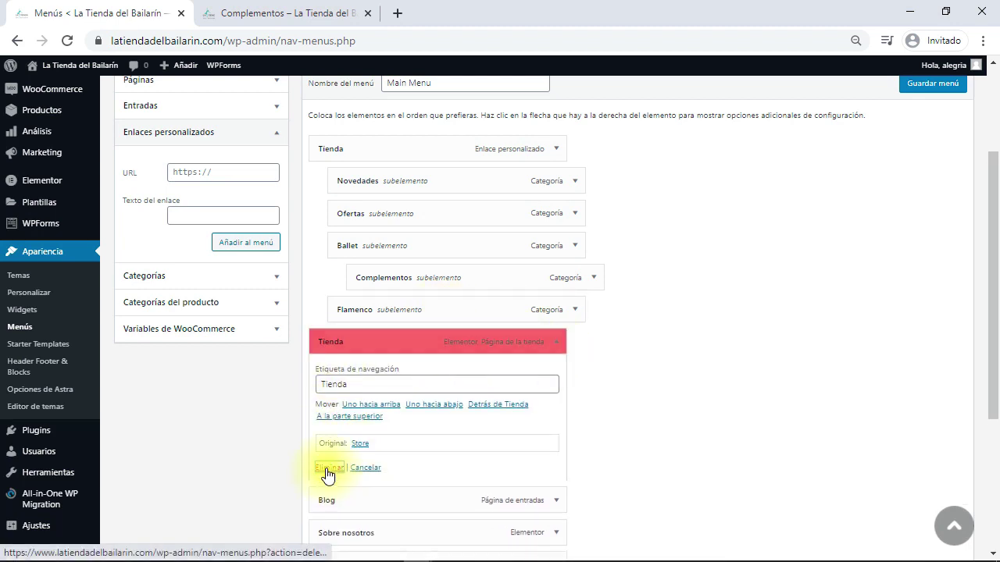
scroll(807, 244, up, 1)
click(932, 162)
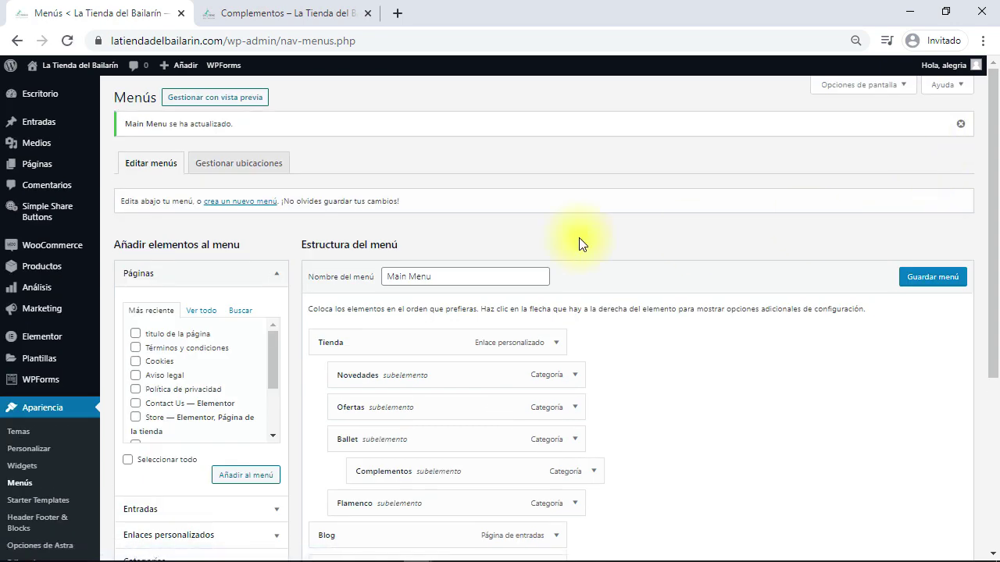
Open the live homepage and reveal the Tienda and Ballet submenus in the navigation
click(67, 87)
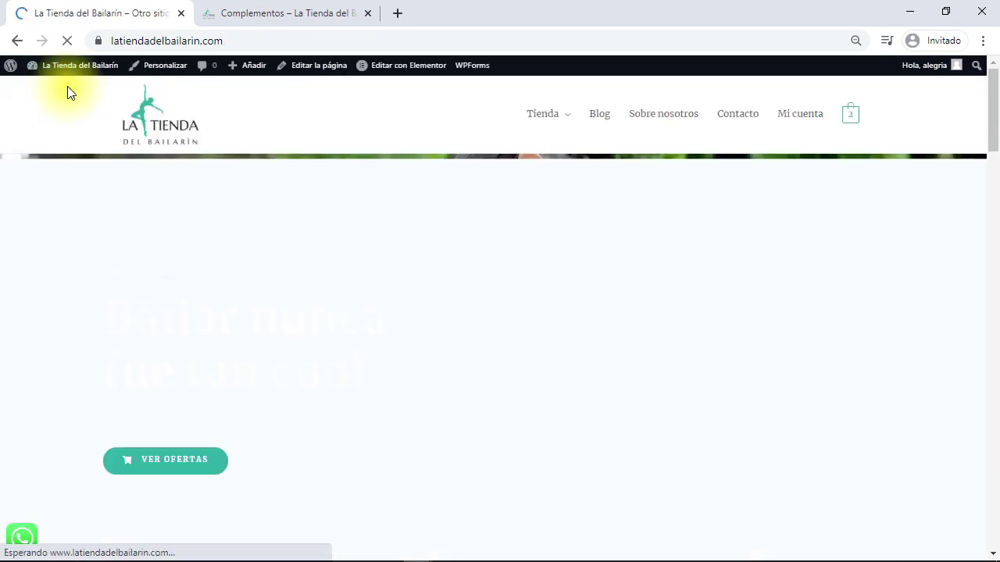
mouse_move(550, 125)
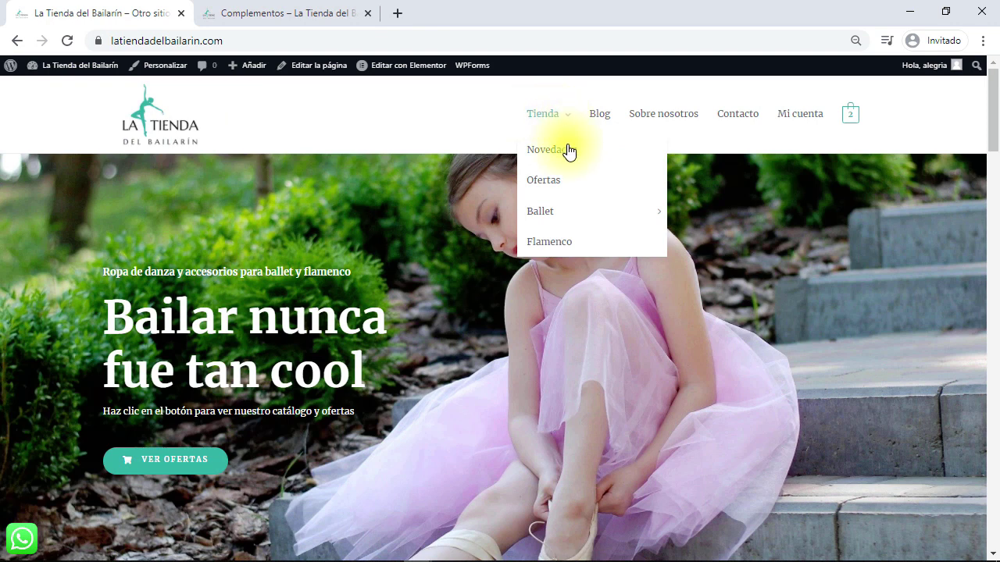
mouse_move(539, 219)
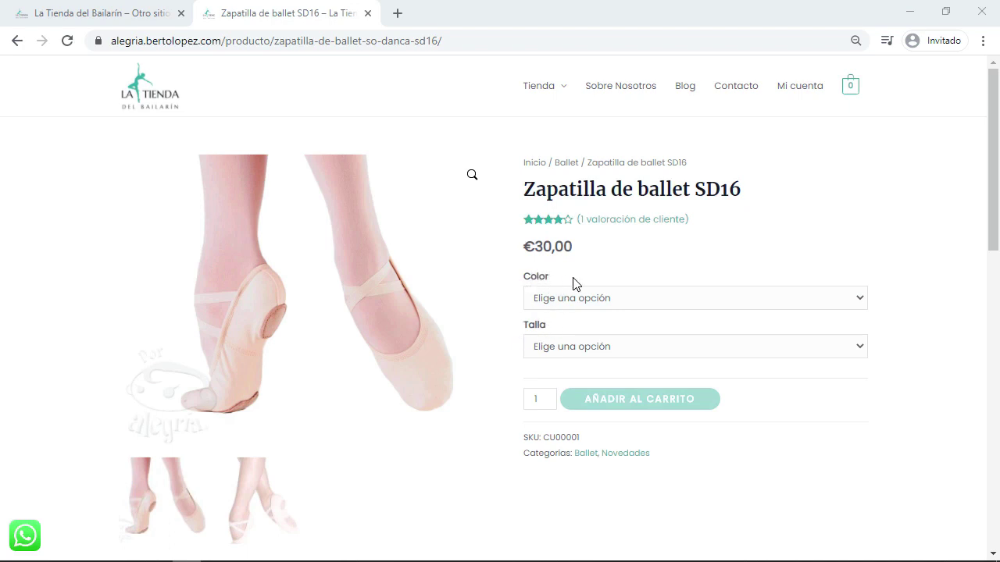
Select colour Negro and size S on the Zapatilla de ballet SD16 page
click(621, 300)
click(579, 337)
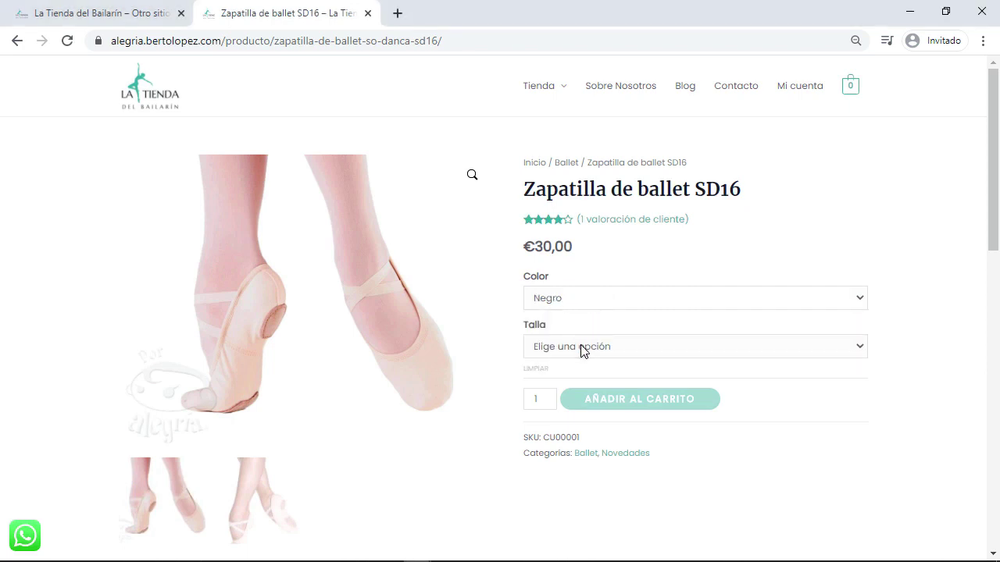
click(581, 348)
click(553, 380)
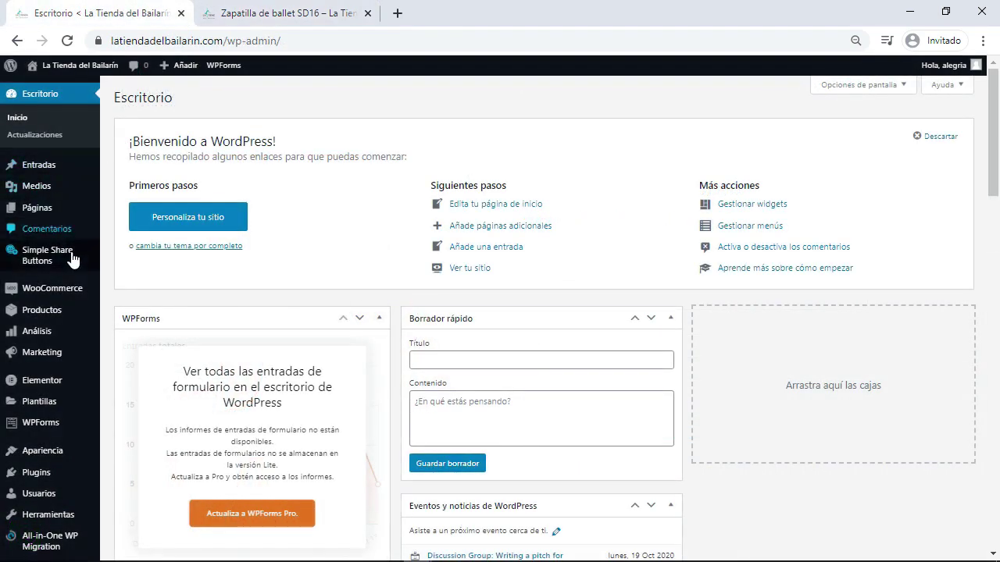
Create a product attribute named Talla
mouse_move(69, 317)
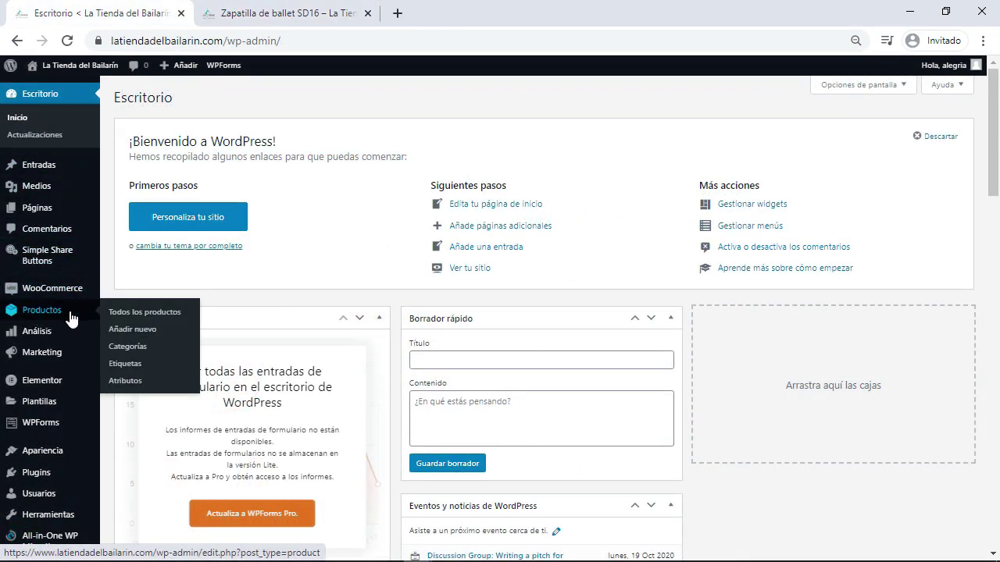
click(136, 384)
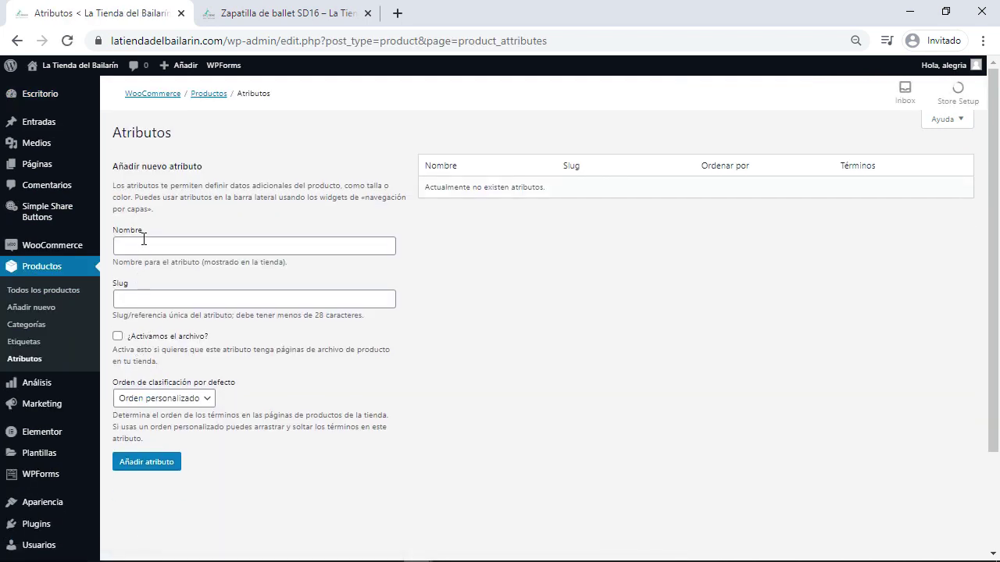
click(143, 240)
text(Ta)
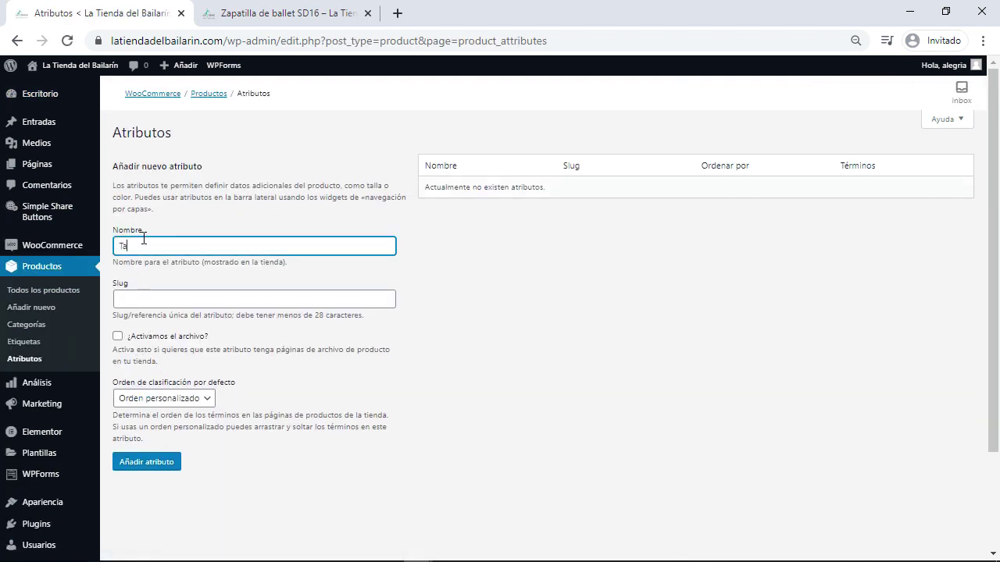
text(lla)
click(151, 463)
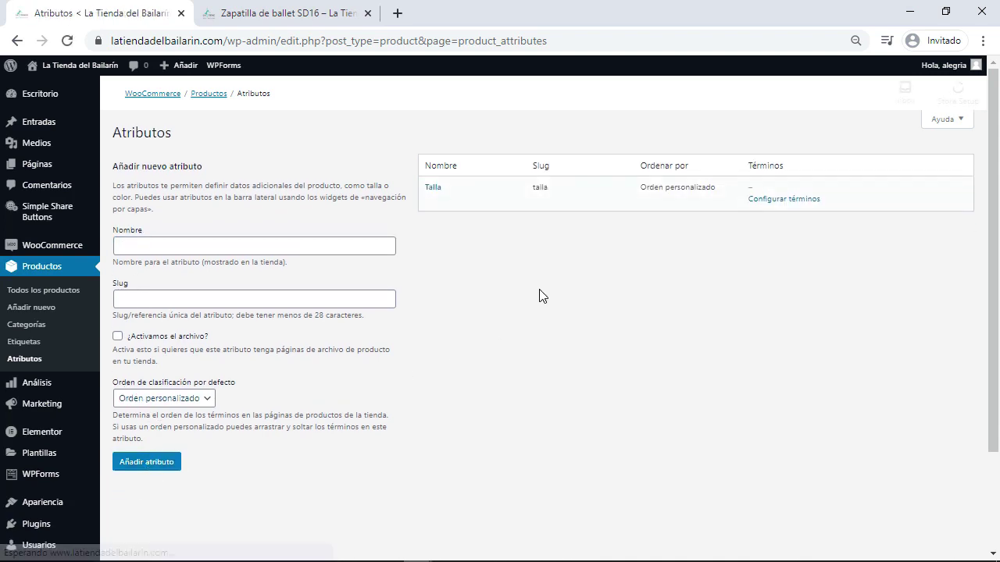
Add sizes S, M and L to Talla and drag S to the top of the list
click(773, 202)
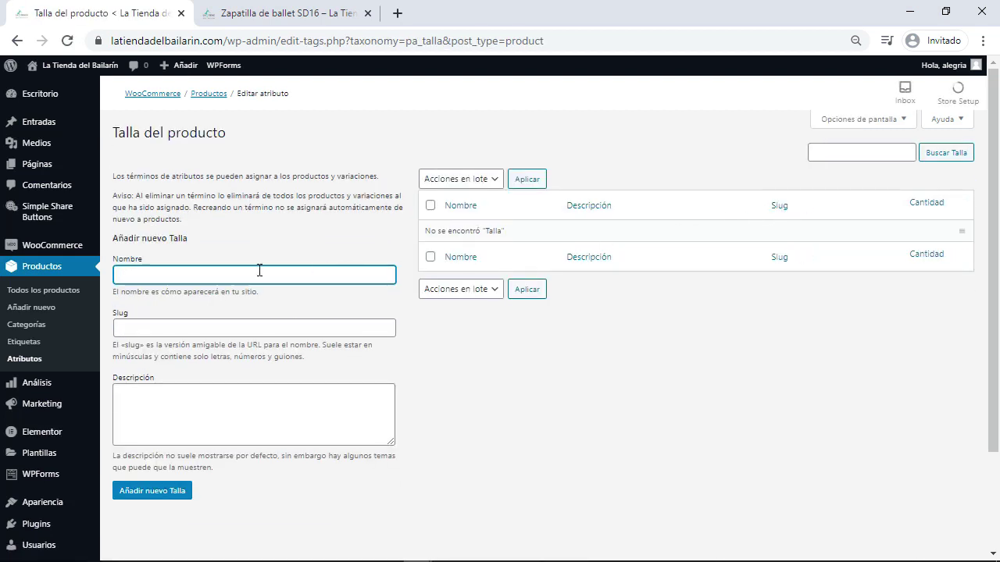
text(S)
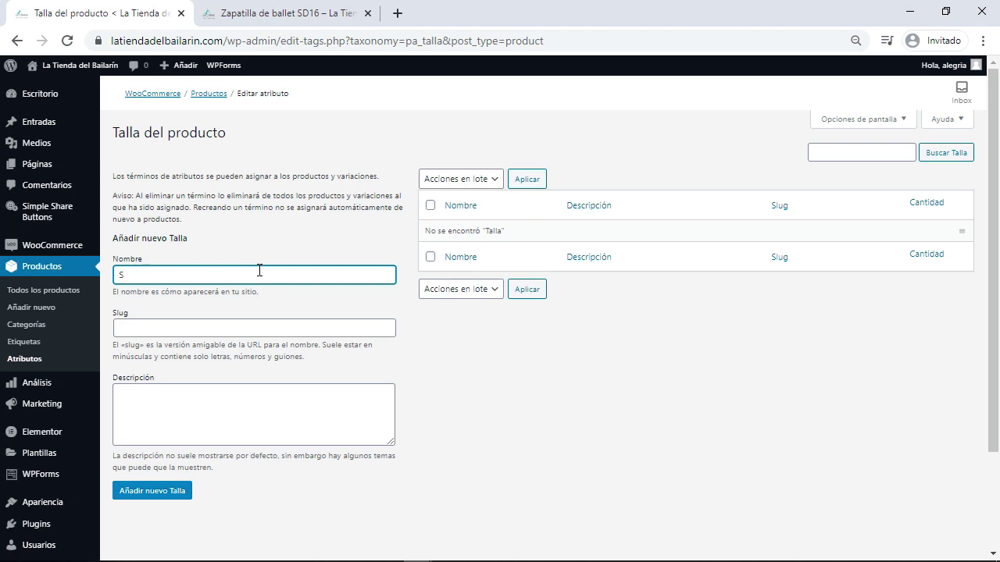
click(166, 494)
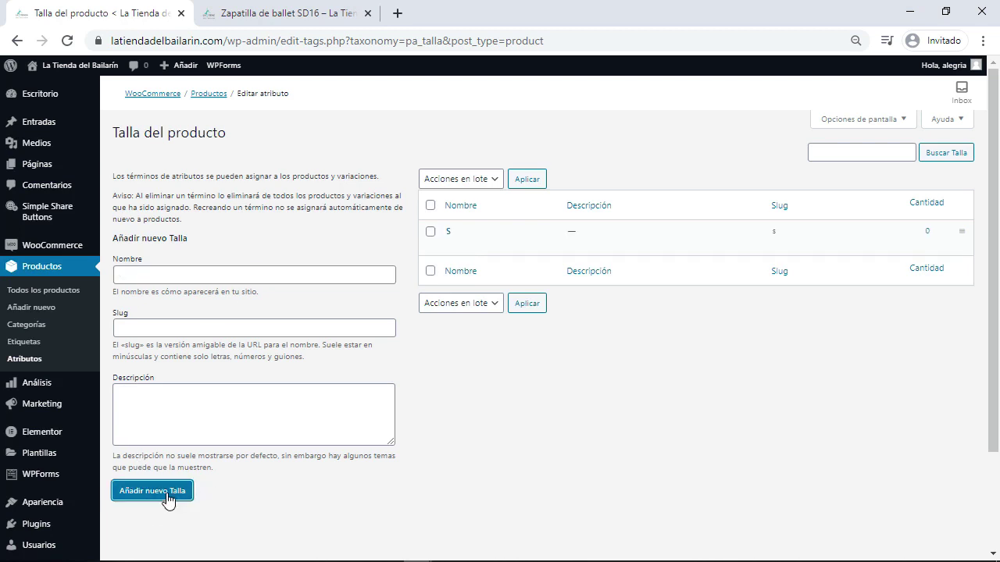
text(M)
click(156, 492)
text(L)
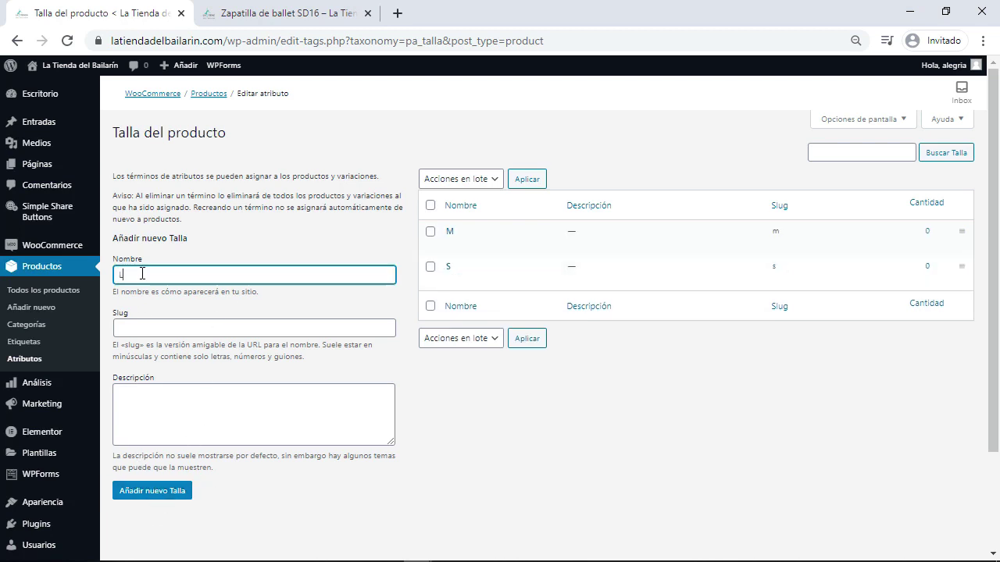
click(160, 500)
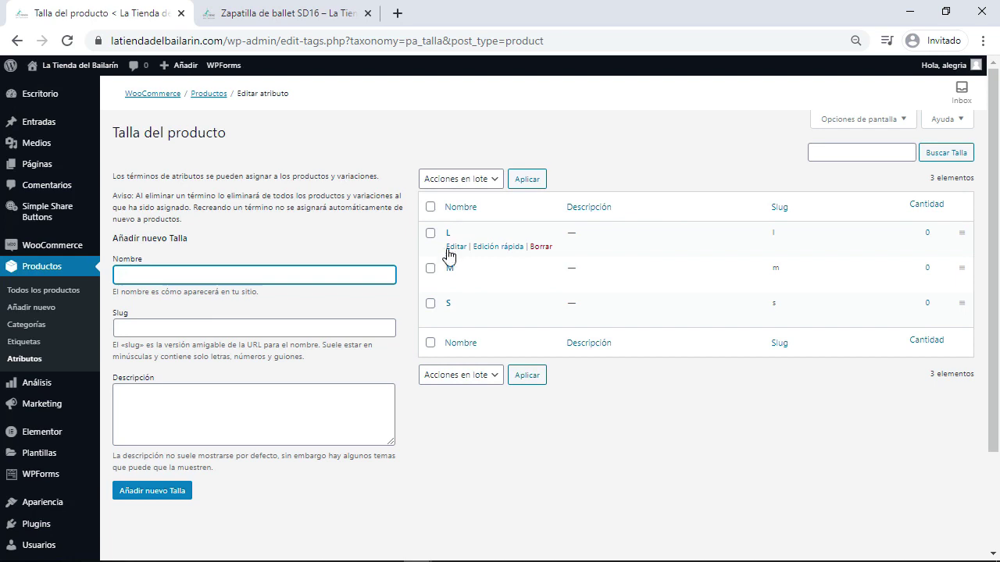
click(430, 303)
drag(961, 305, 961, 263)
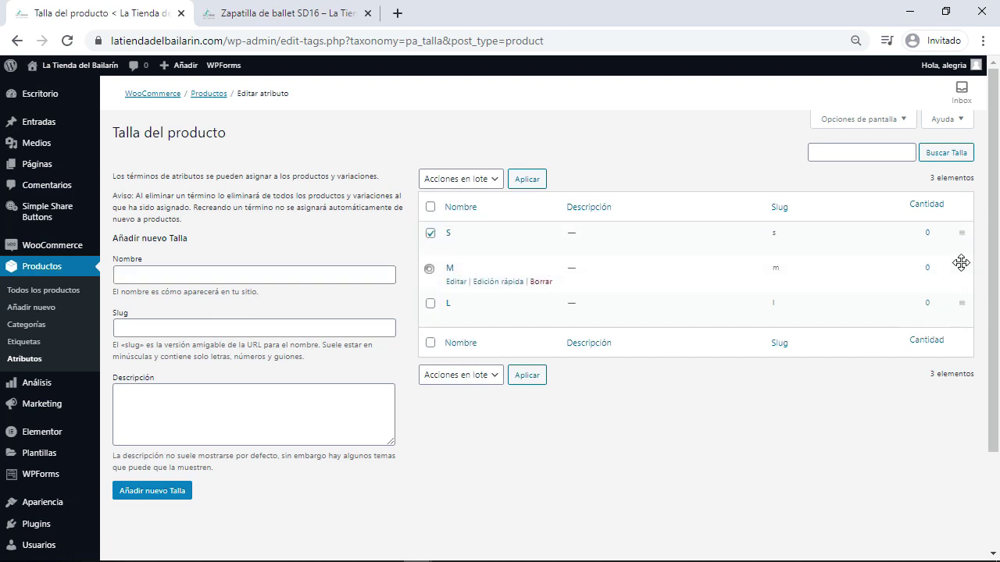
Create a second product attribute named Color
click(32, 360)
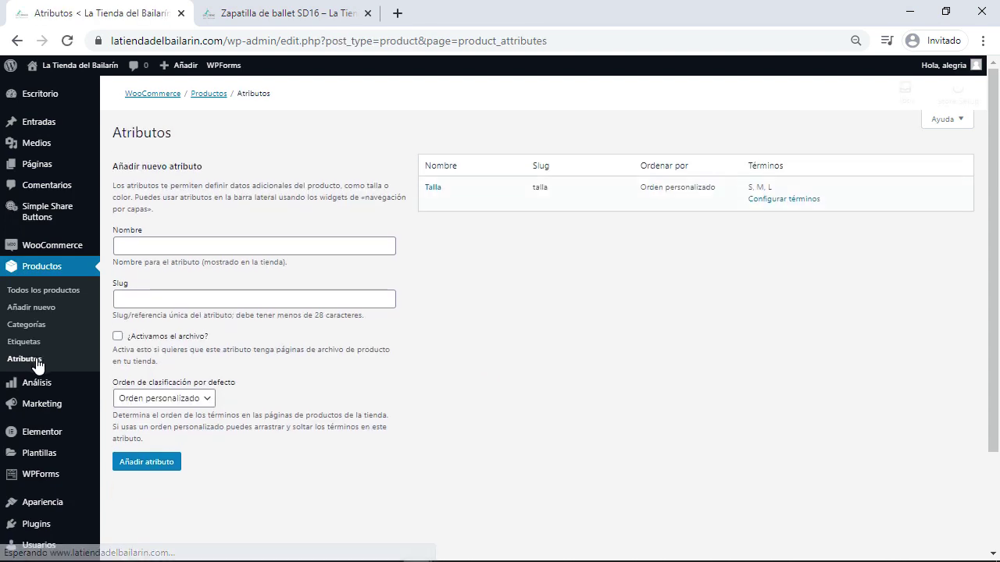
click(179, 243)
text(Color)
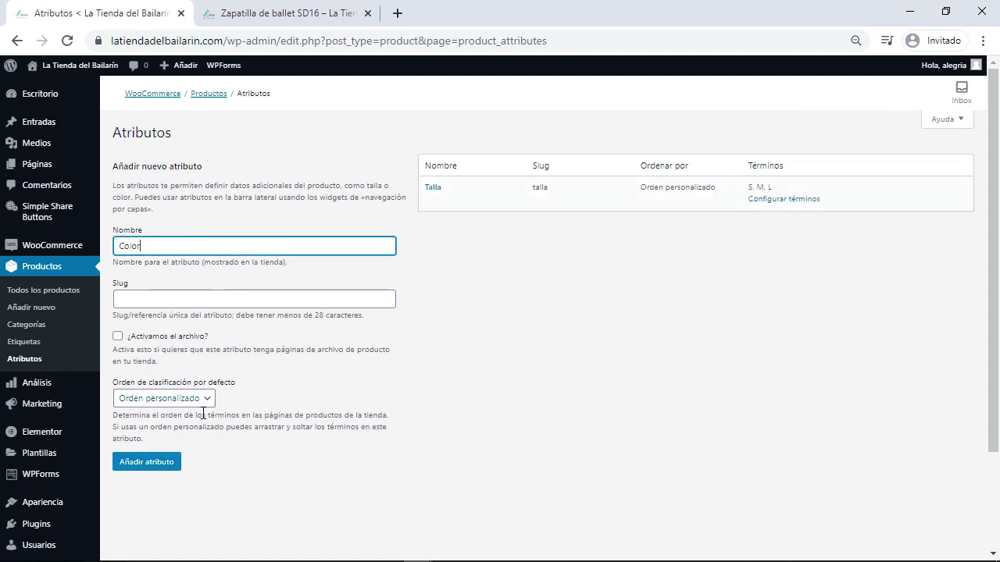
click(147, 466)
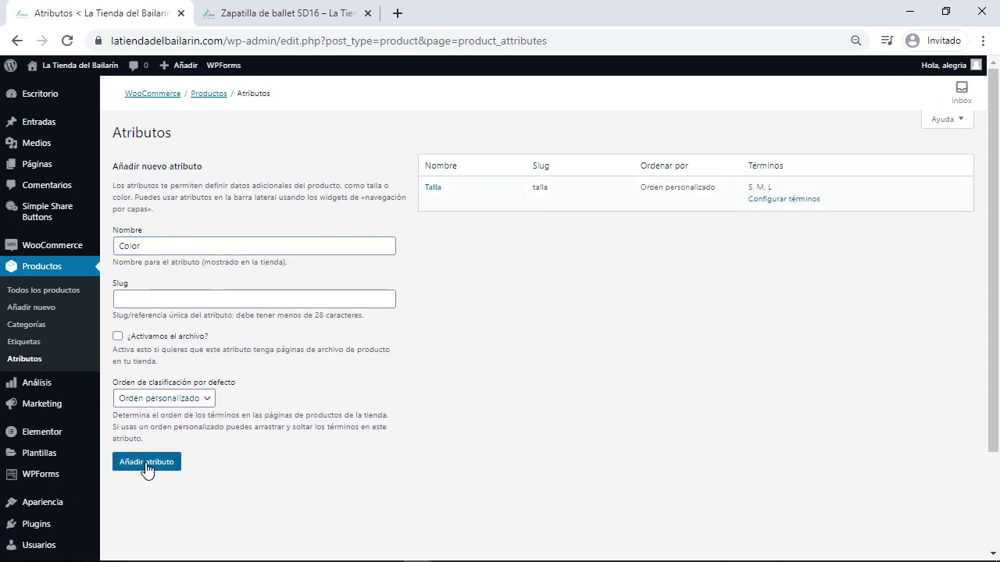
Add colour terms Rosa, Negro and Carne, ordered Rosa, Negro, Carne
click(782, 200)
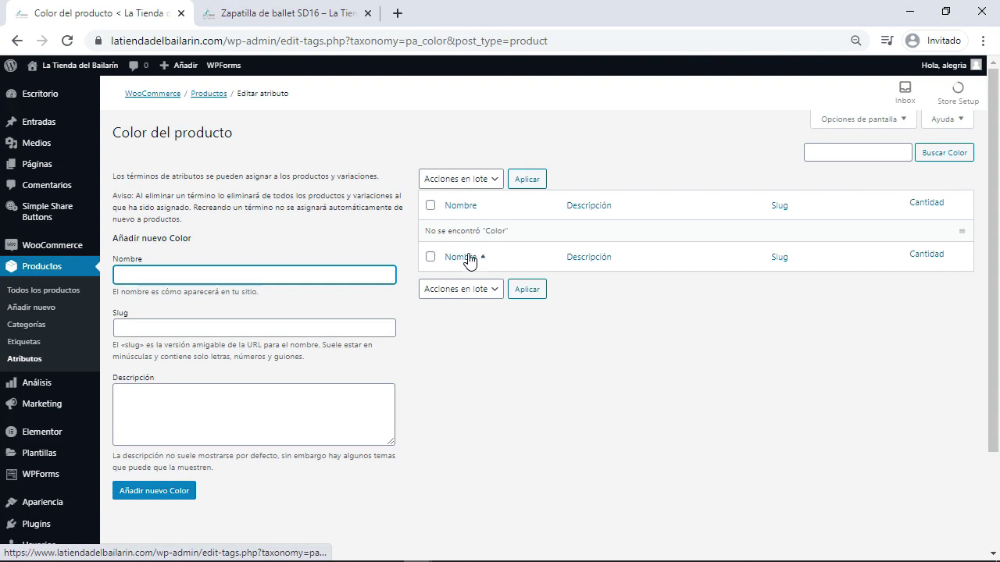
text(sa)
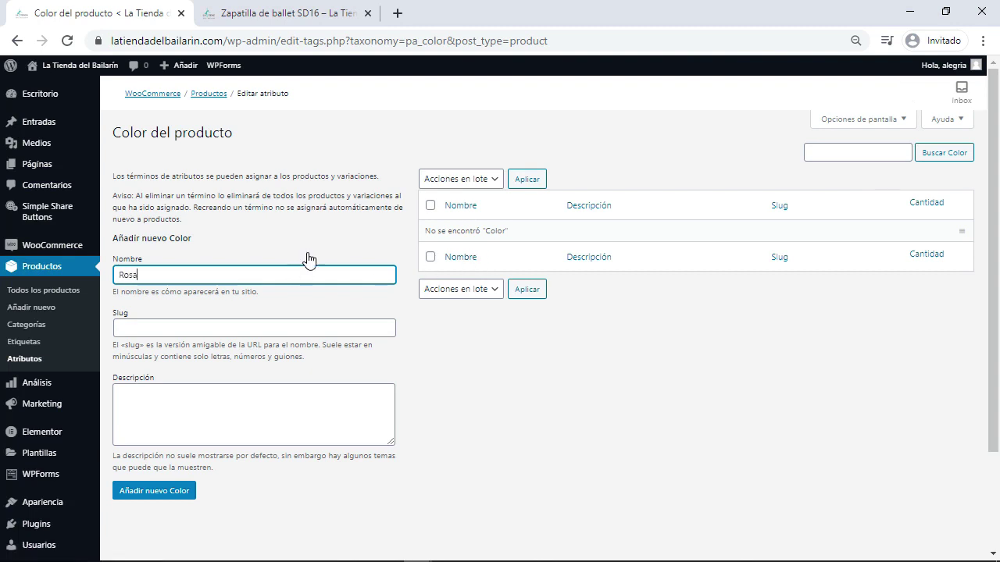
click(146, 497)
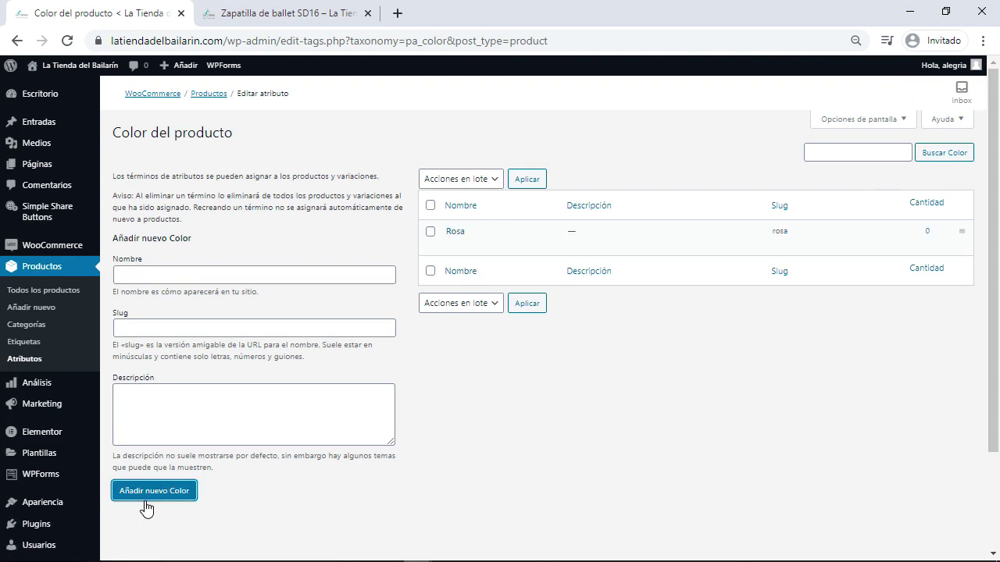
click(147, 275)
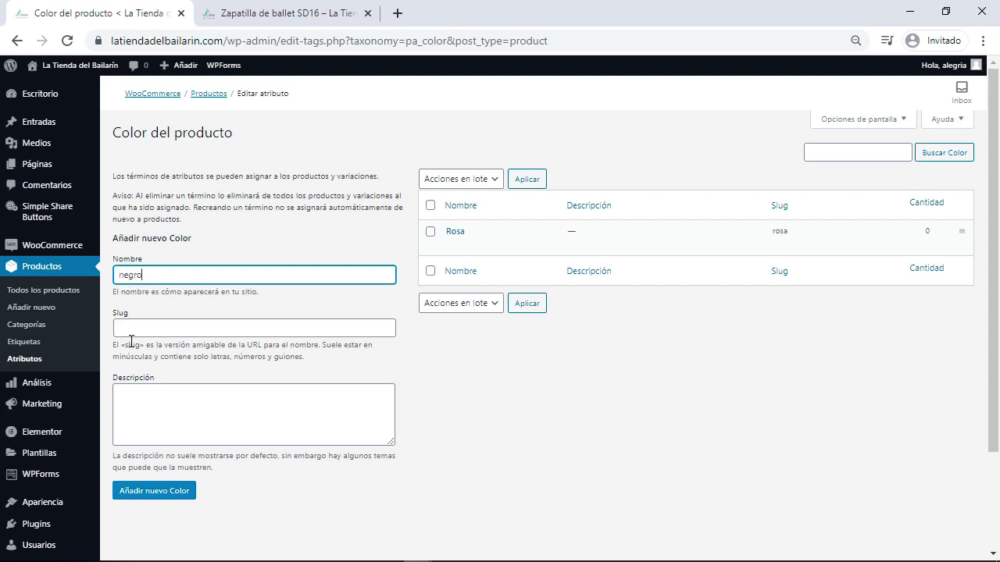
text(Negro)
click(150, 494)
click(178, 271)
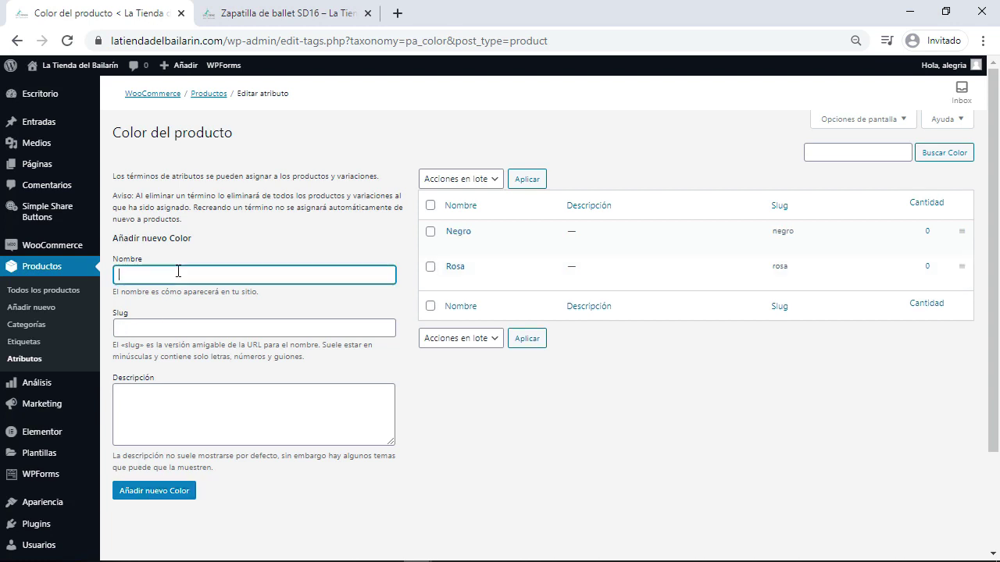
text(Carne)
click(147, 496)
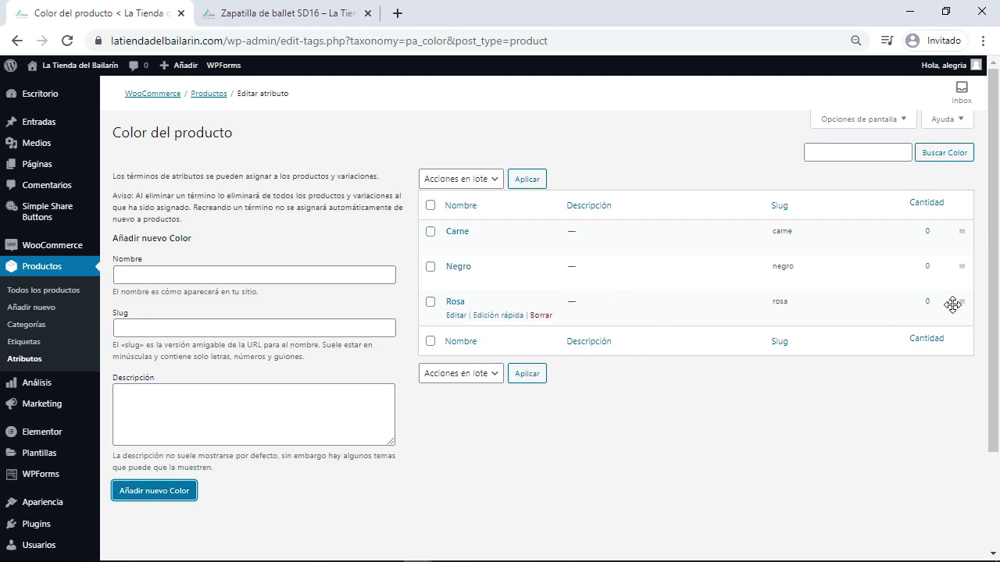
drag(962, 304, 965, 233)
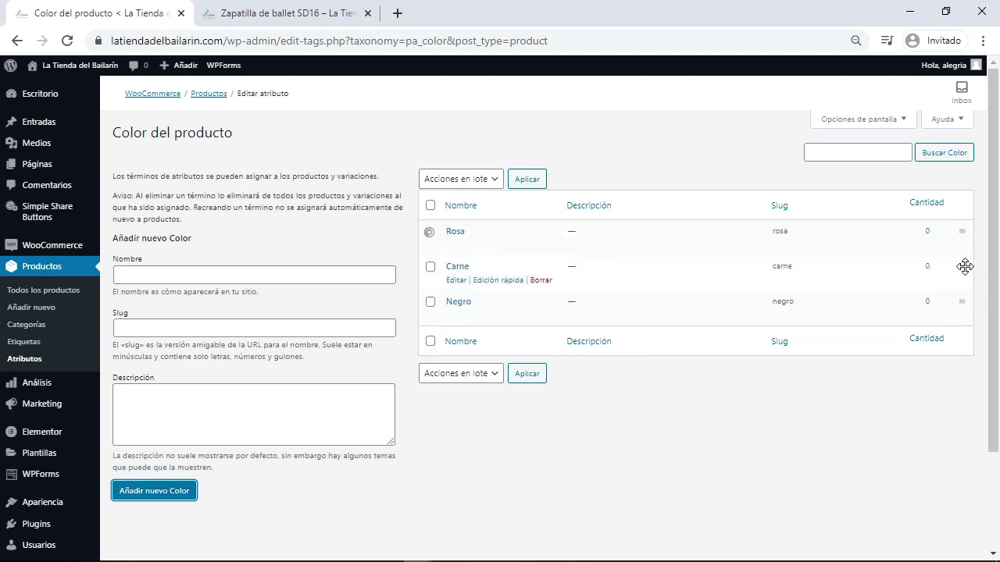
drag(952, 299, 965, 248)
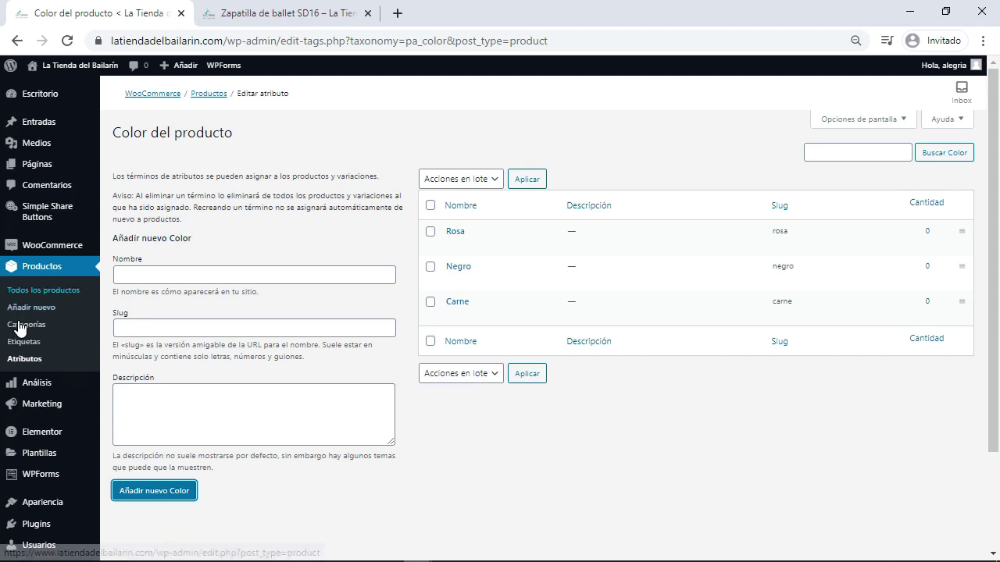
click(28, 365)
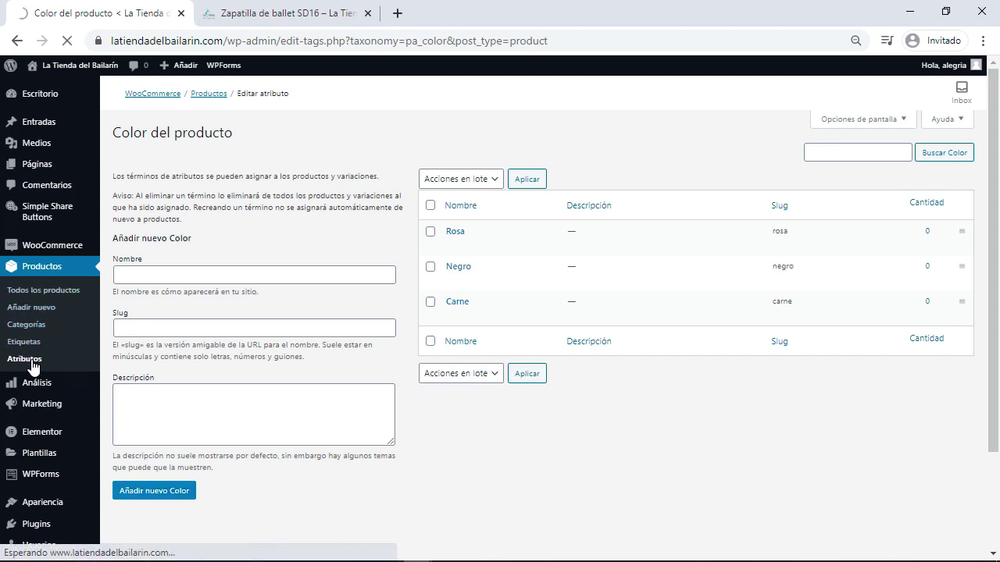
click(37, 362)
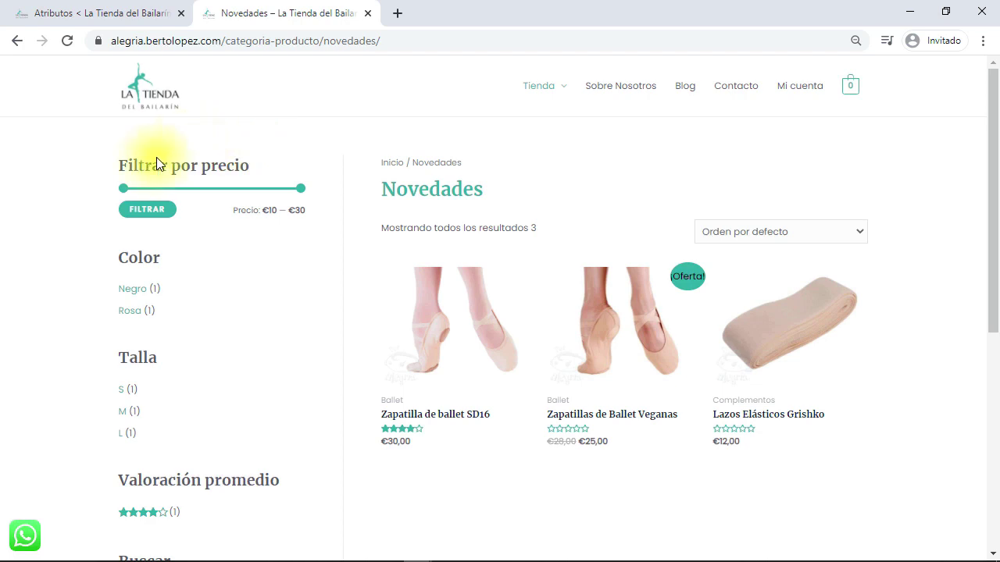
On Novedades, lower the maximum price to €20, then filter by size L and then S
scroll(239, 394, down, 2)
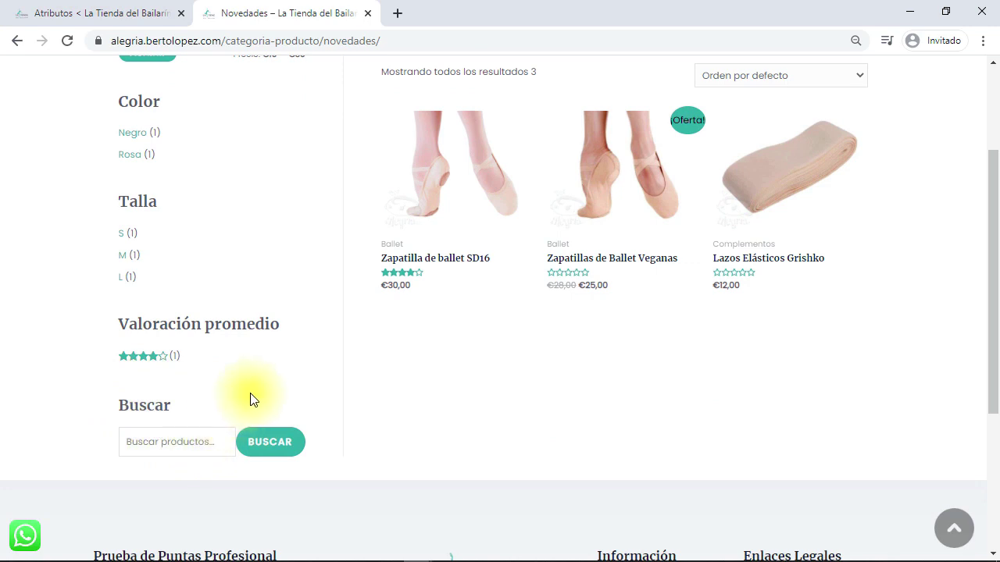
scroll(250, 396, up, 2)
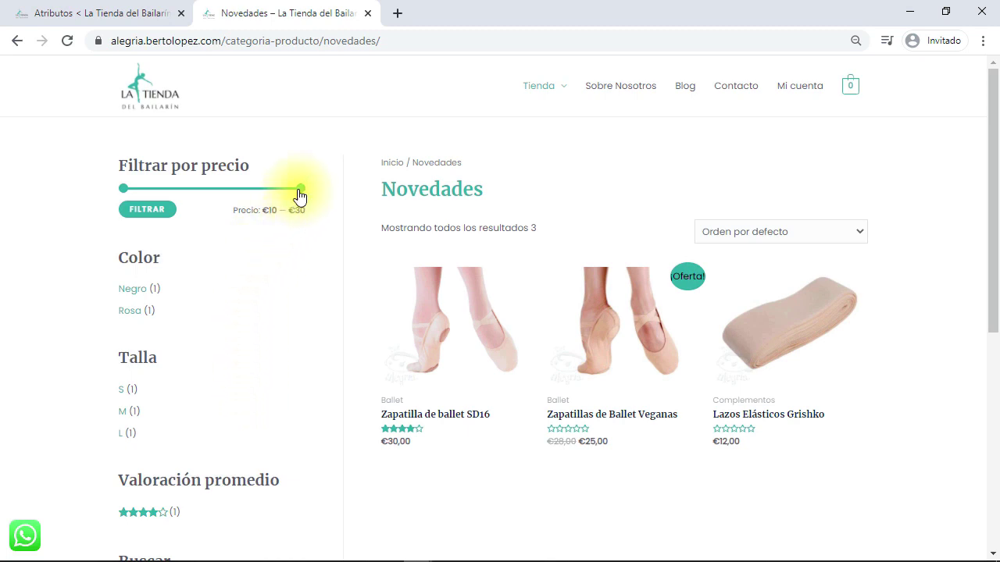
drag(295, 189, 247, 193)
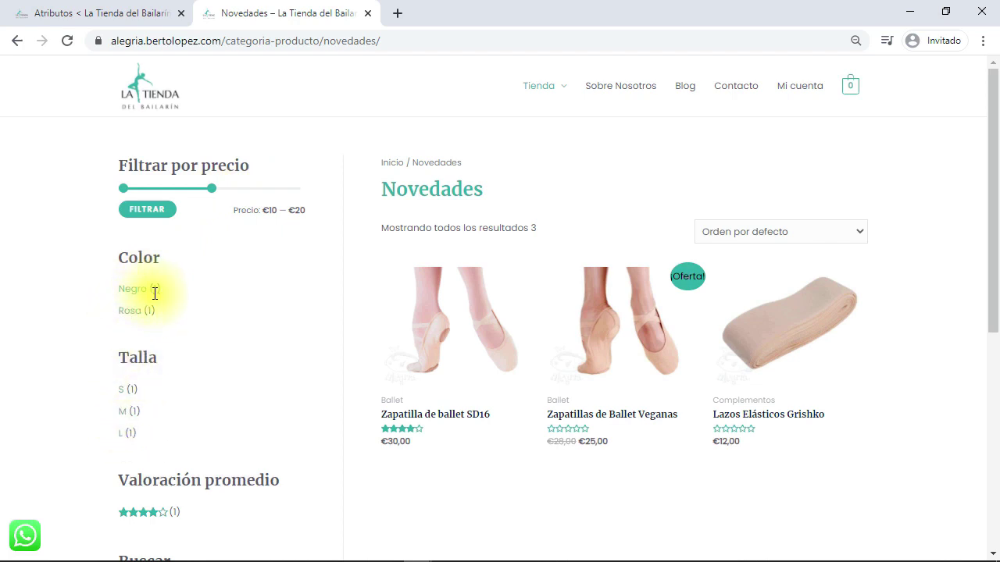
scroll(154, 296, down, 1)
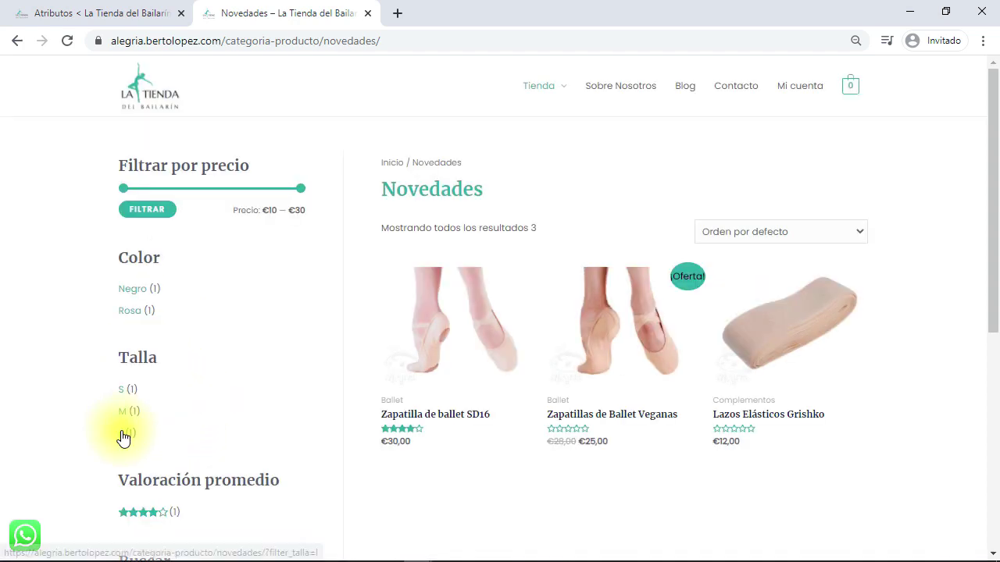
click(123, 435)
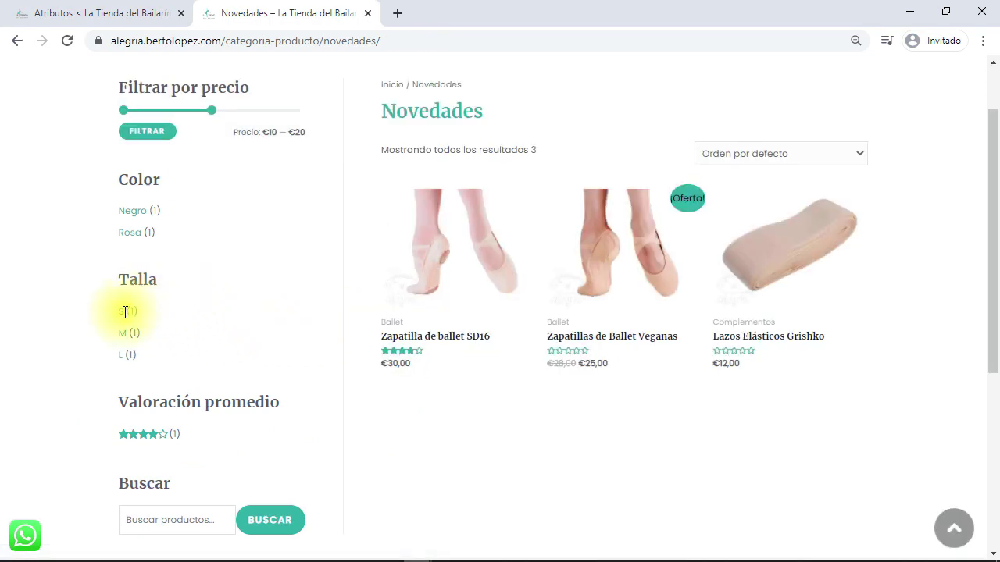
click(123, 313)
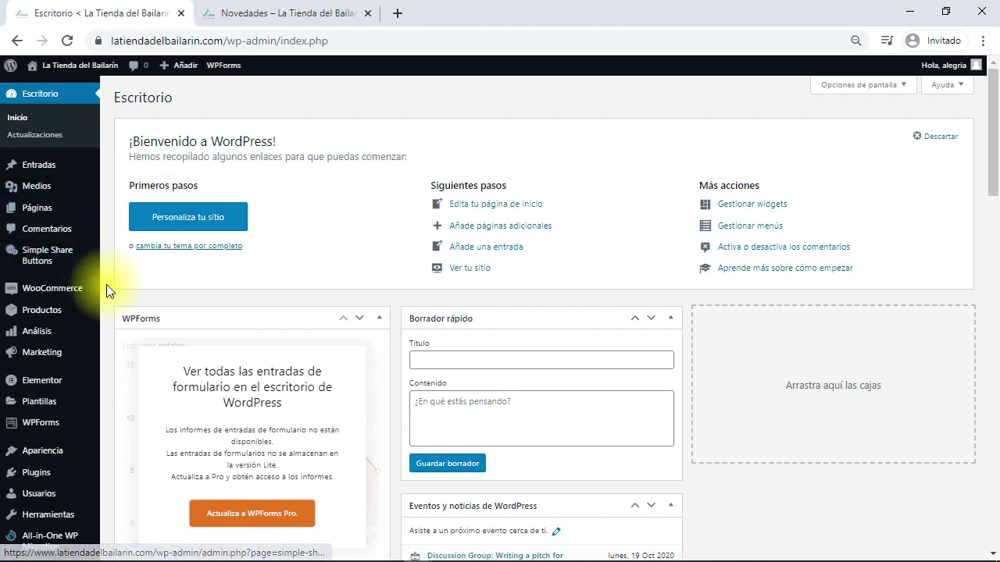
Add a product search widget titled 'buscador' to the WooCommerce sidebar
scroll(106, 288, down, 1)
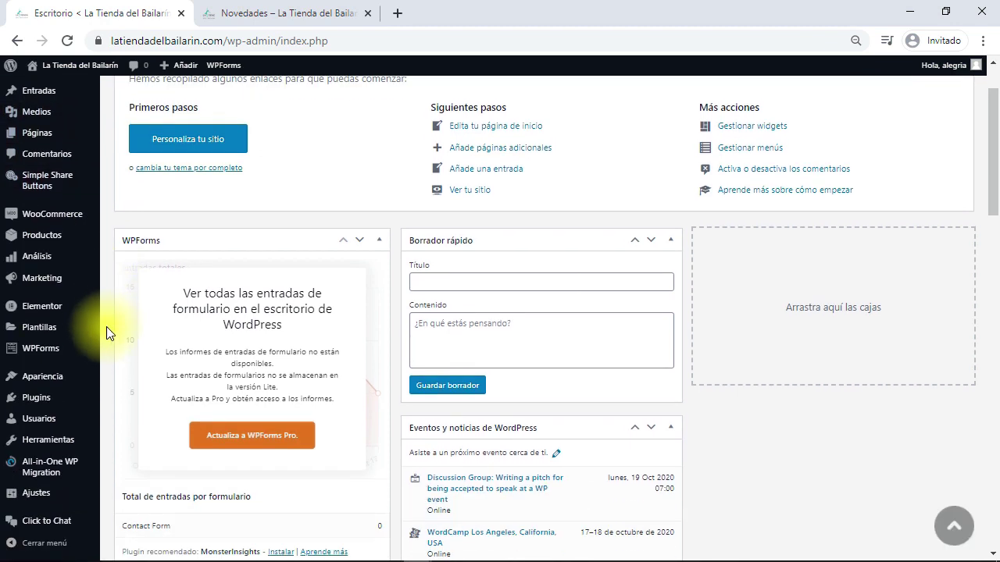
scroll(105, 330, down, 1)
mouse_move(44, 378)
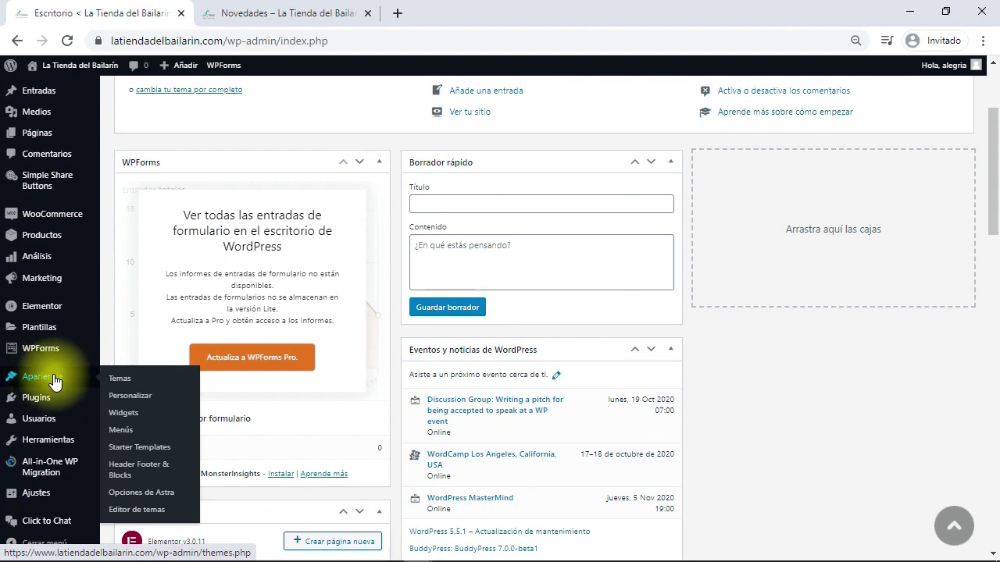
click(123, 414)
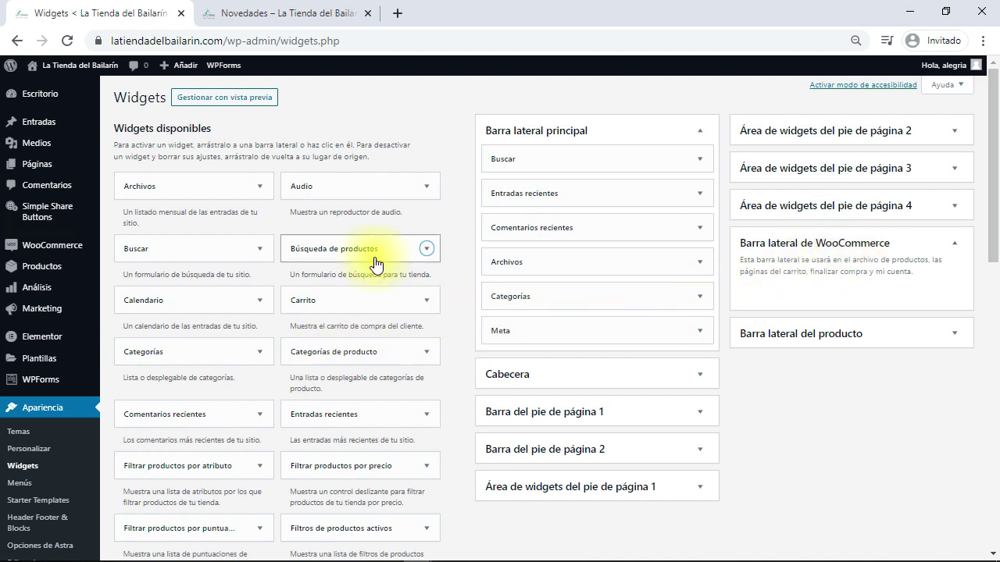
drag(380, 252, 857, 266)
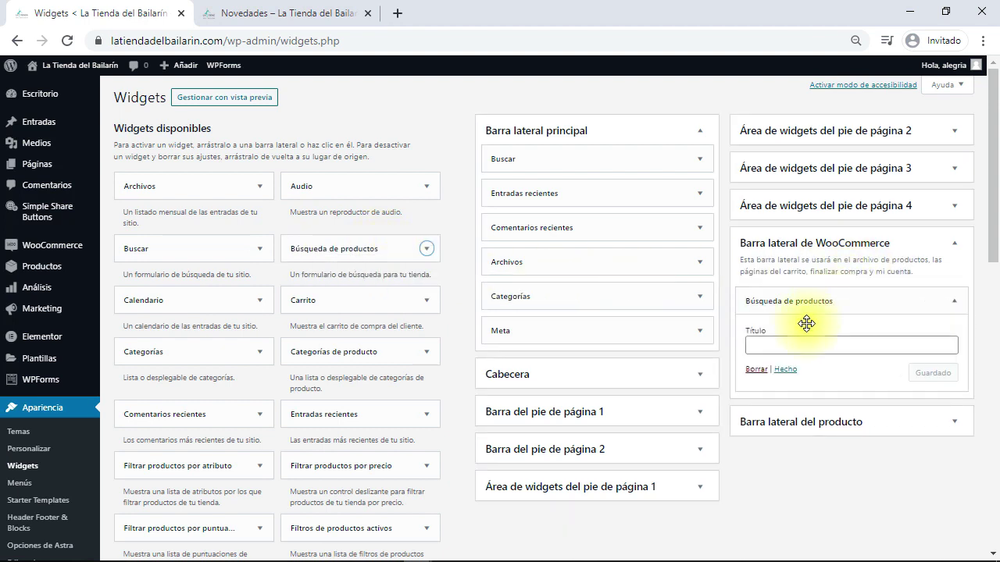
click(761, 345)
text(buscador)
click(929, 379)
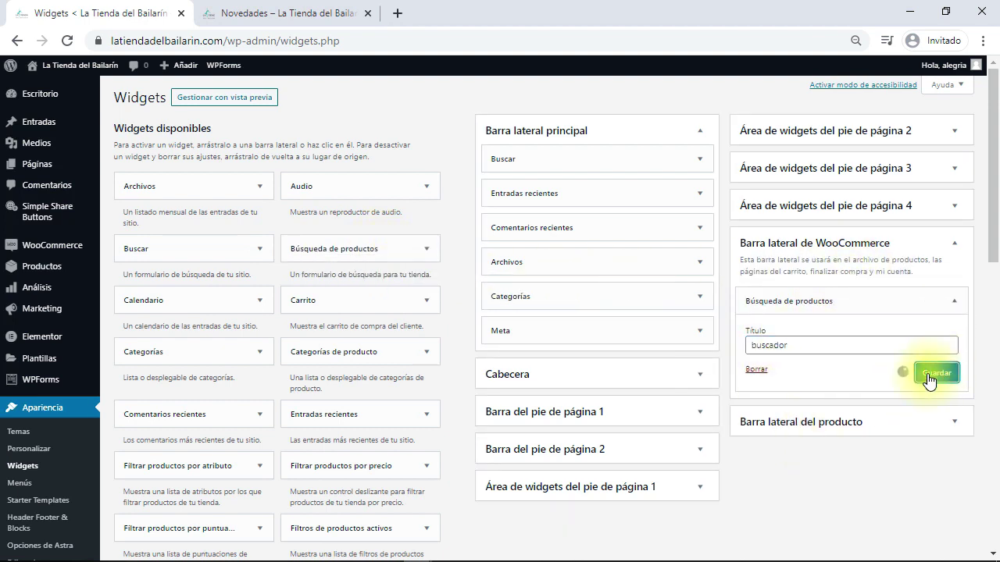
Add price, attribute and rating filters to the sidebar, with the search below the price filter
scroll(484, 379, down, 1)
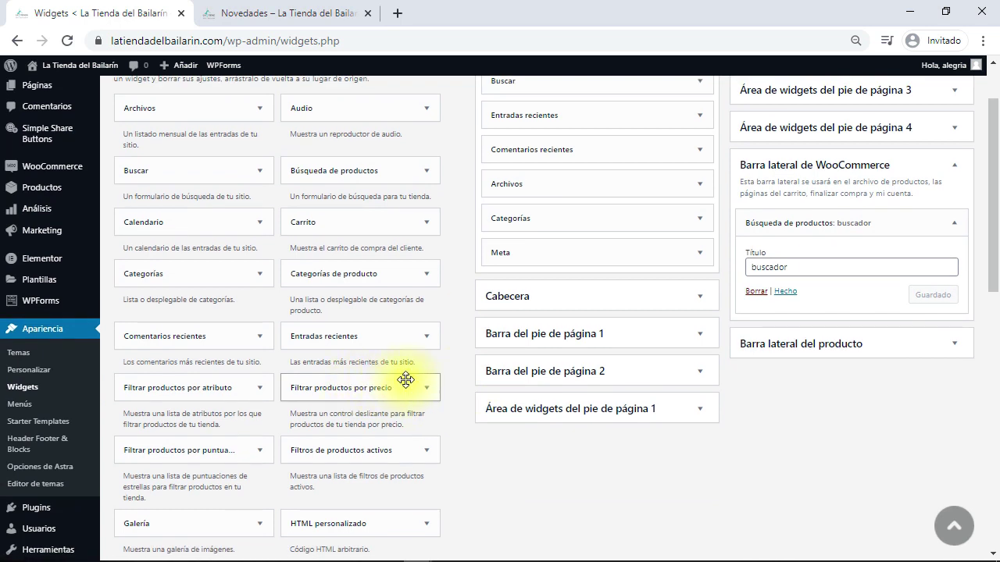
drag(405, 381, 845, 316)
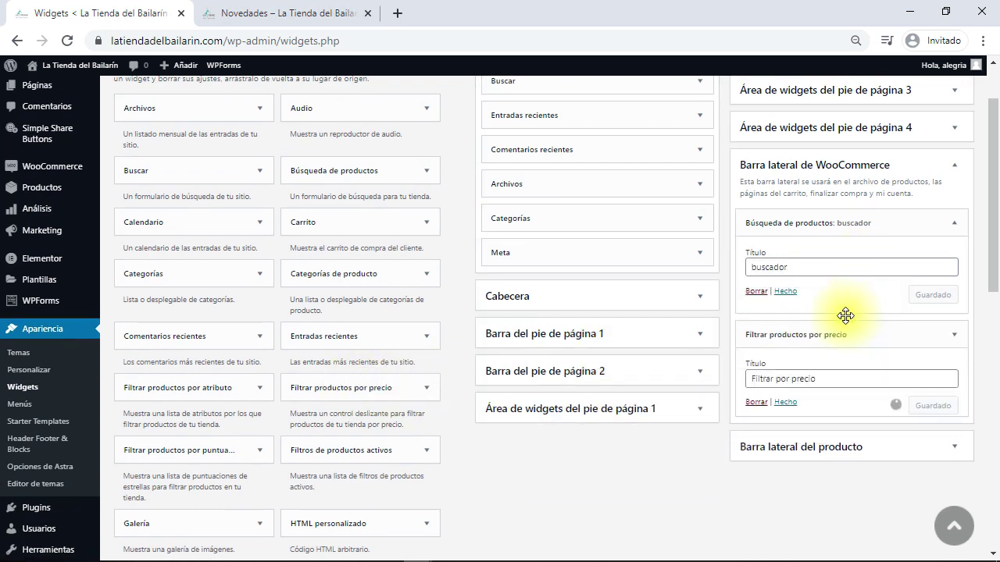
drag(855, 223, 794, 358)
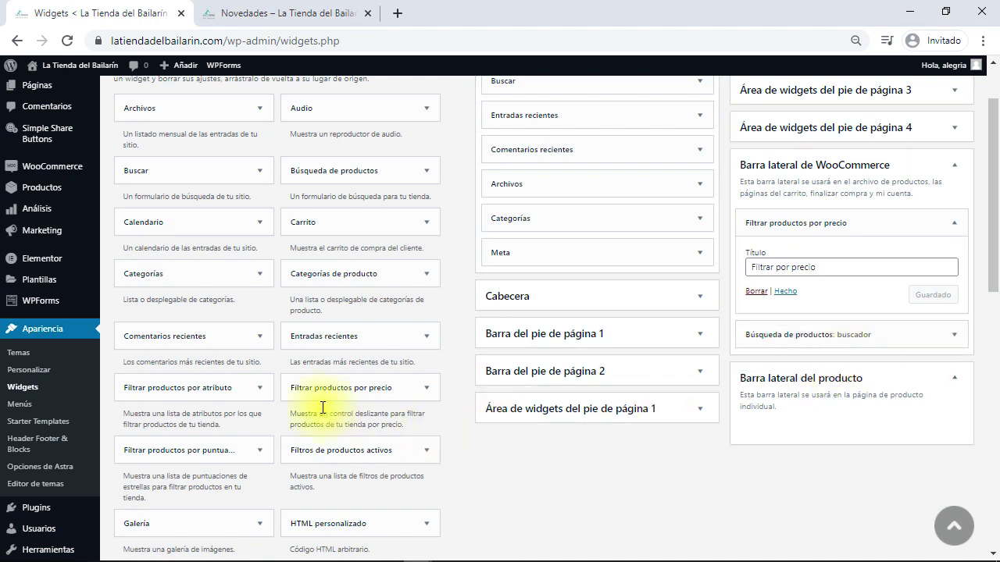
drag(211, 386, 847, 264)
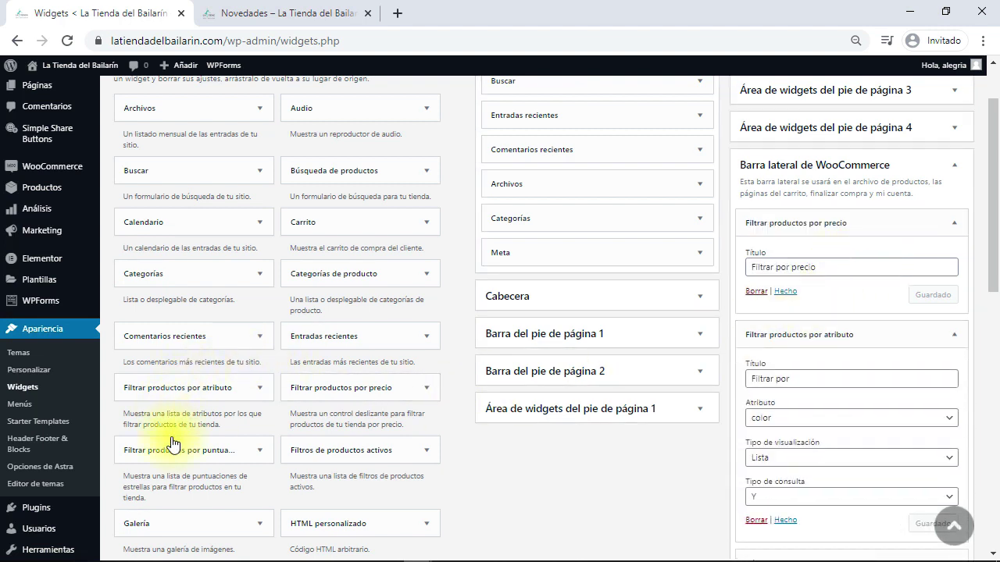
drag(174, 444, 845, 387)
scroll(851, 379, down, 1)
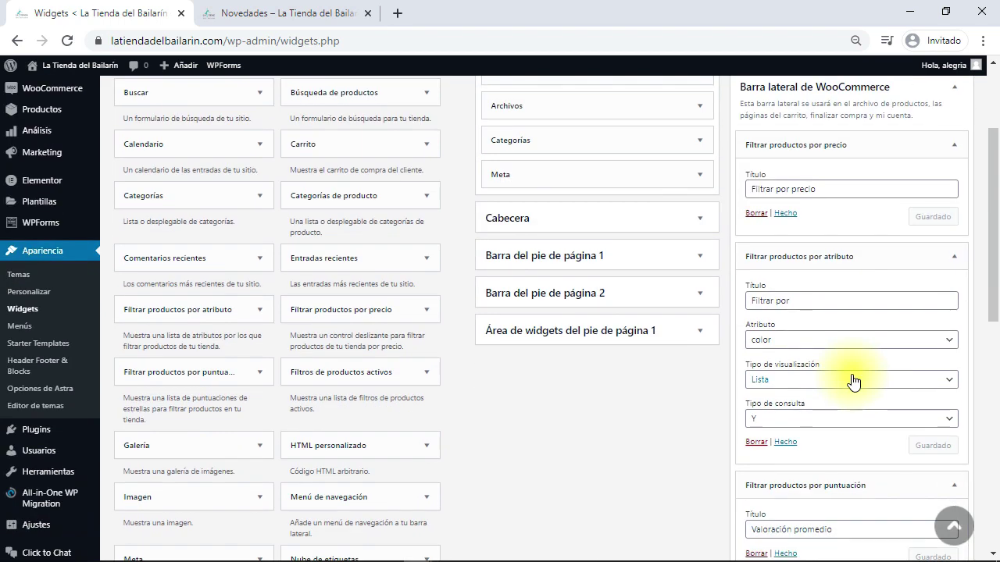
scroll(874, 351, up, 1)
click(954, 222)
click(954, 257)
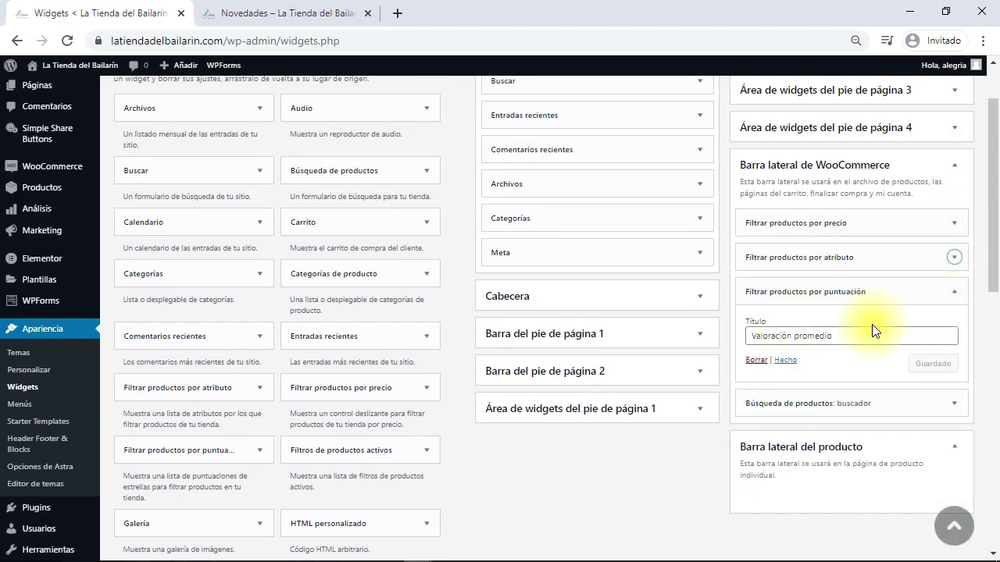
click(954, 291)
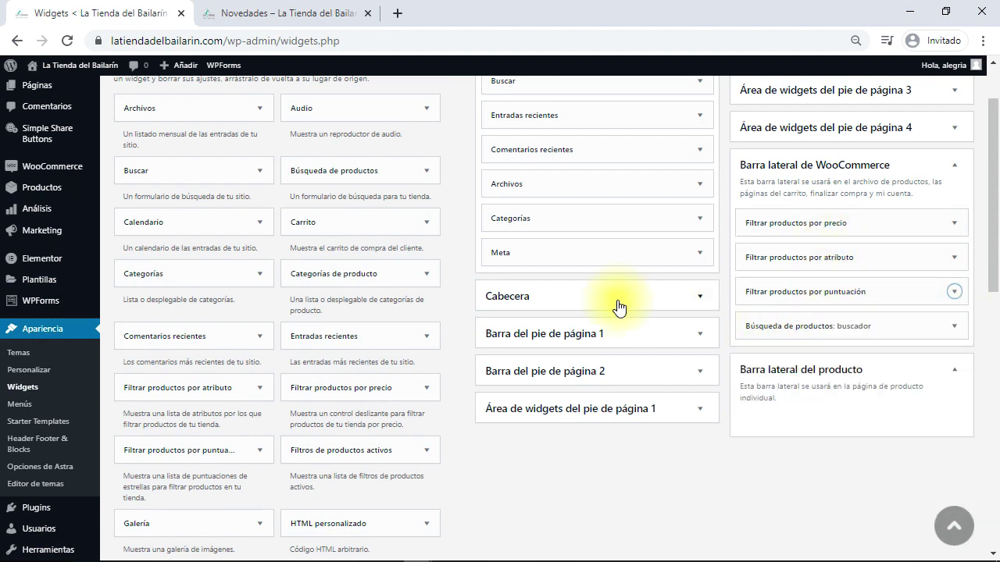
Open the Tienda page in the editor
mouse_move(35, 86)
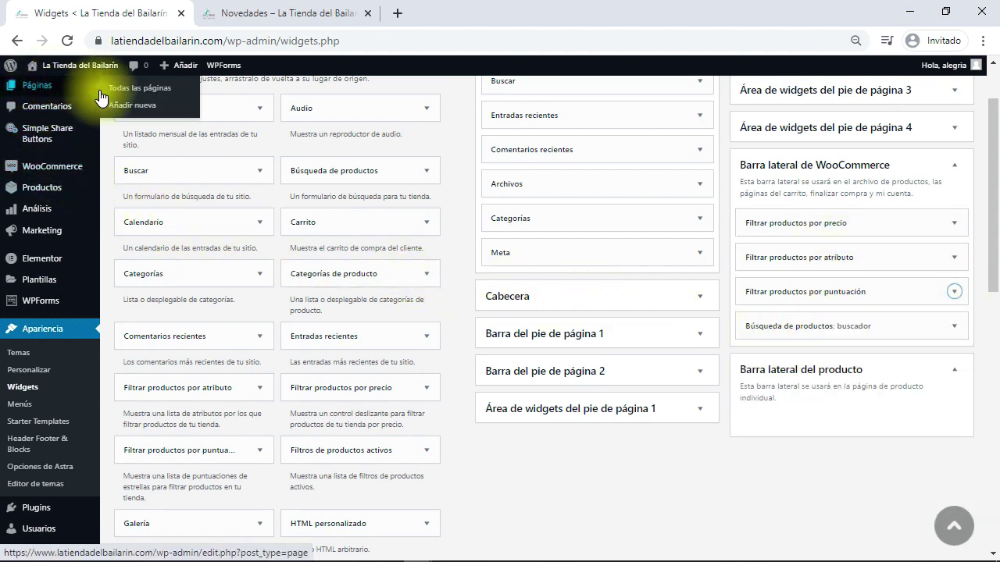
click(136, 92)
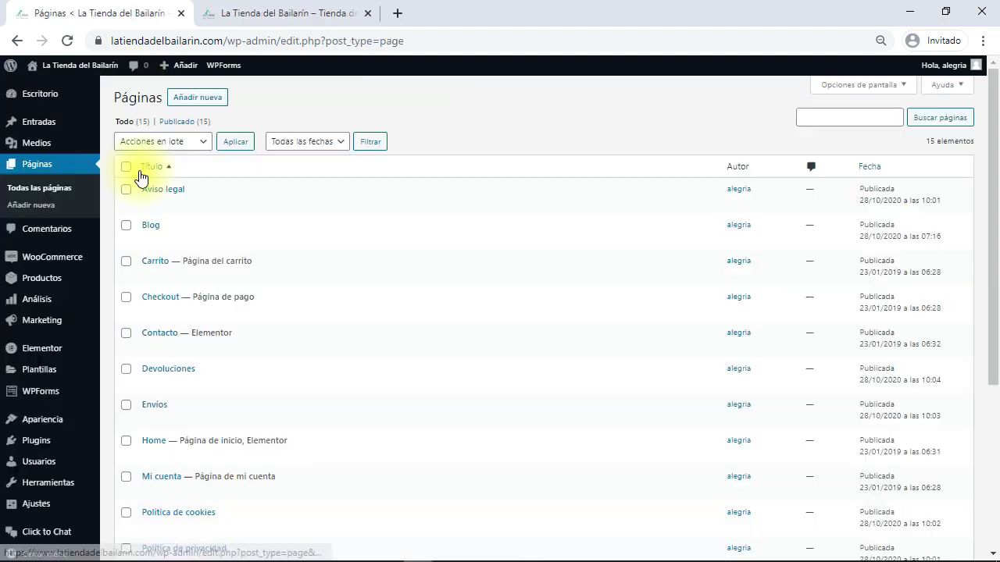
scroll(173, 217, down, 2)
scroll(174, 224, down, 2)
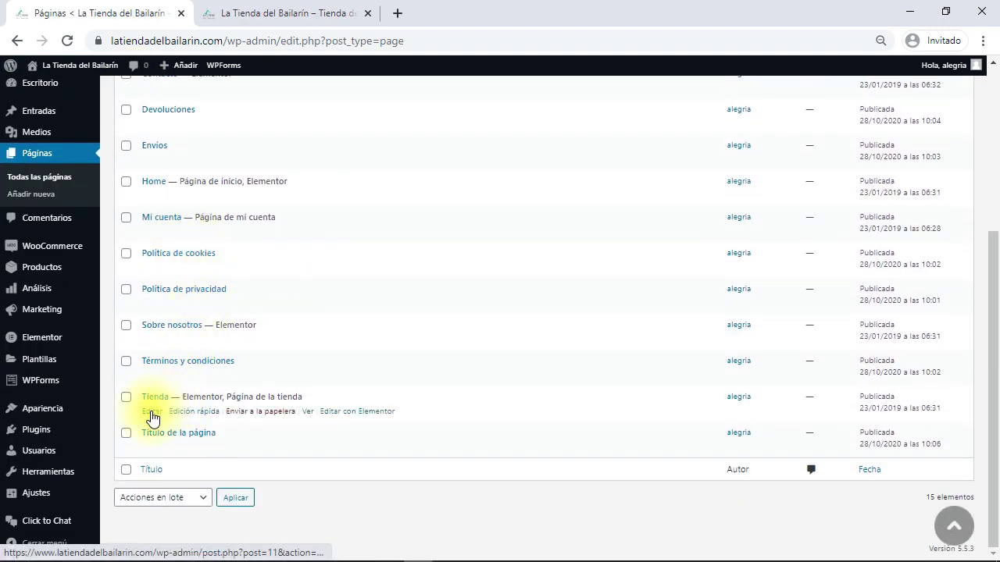
click(150, 413)
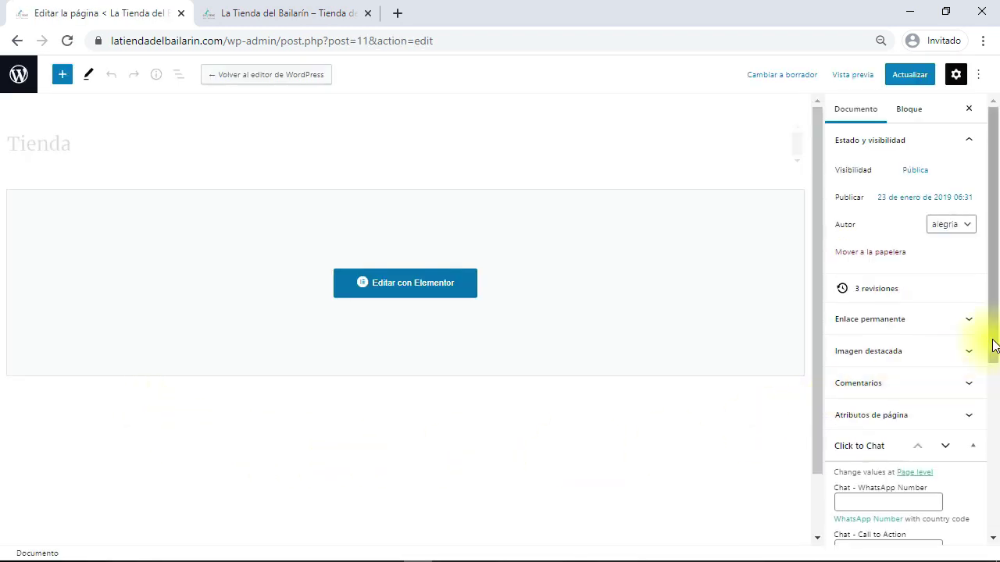
Set a left sidebar and Ancho completo / Contenido layout, update, and preview in a new tab
drag(993, 346, 994, 518)
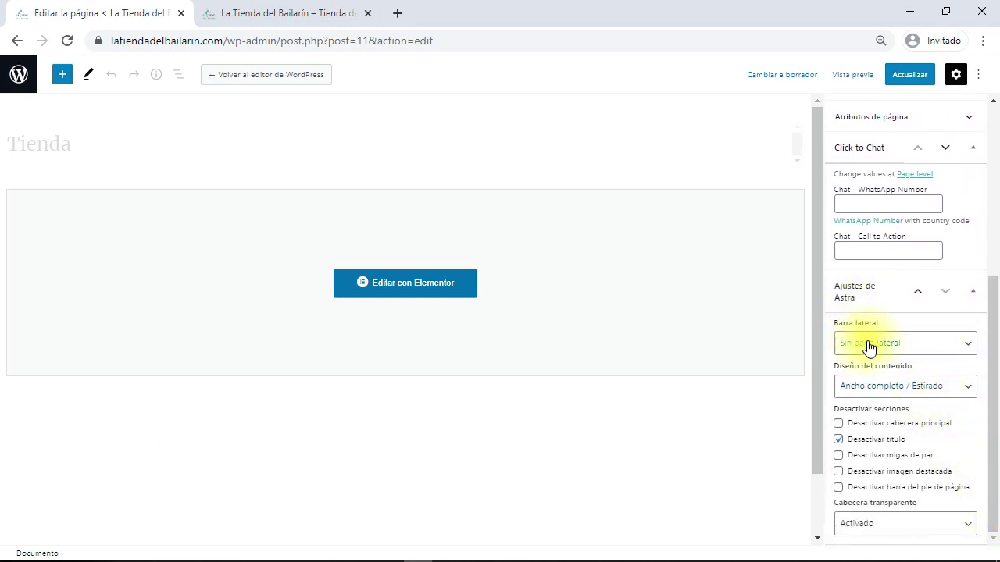
click(929, 344)
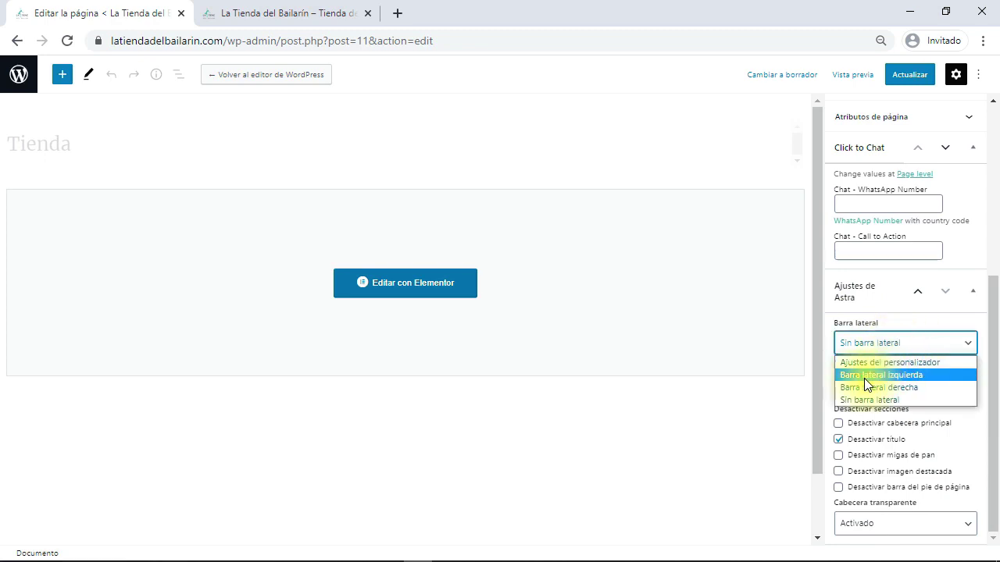
click(884, 375)
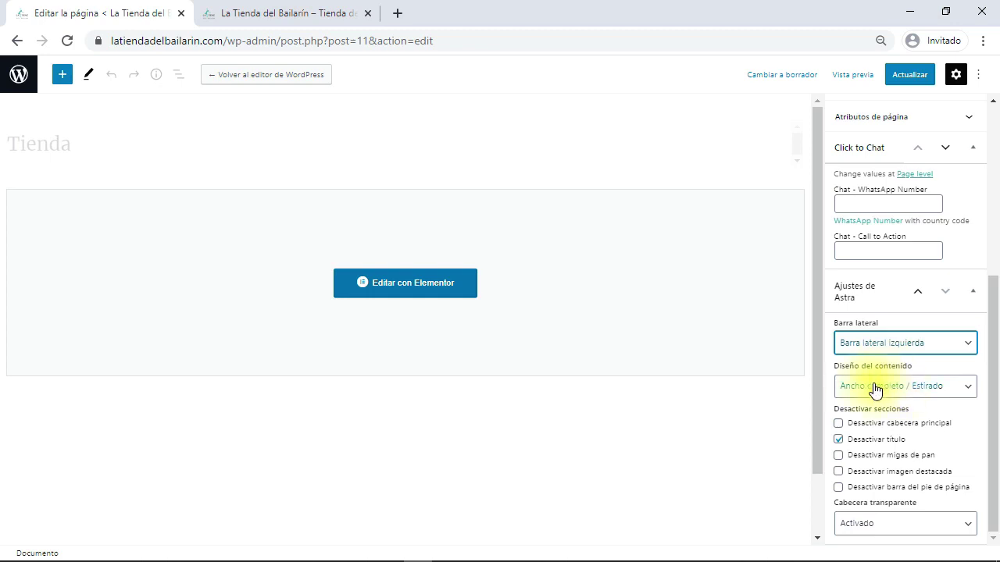
click(954, 393)
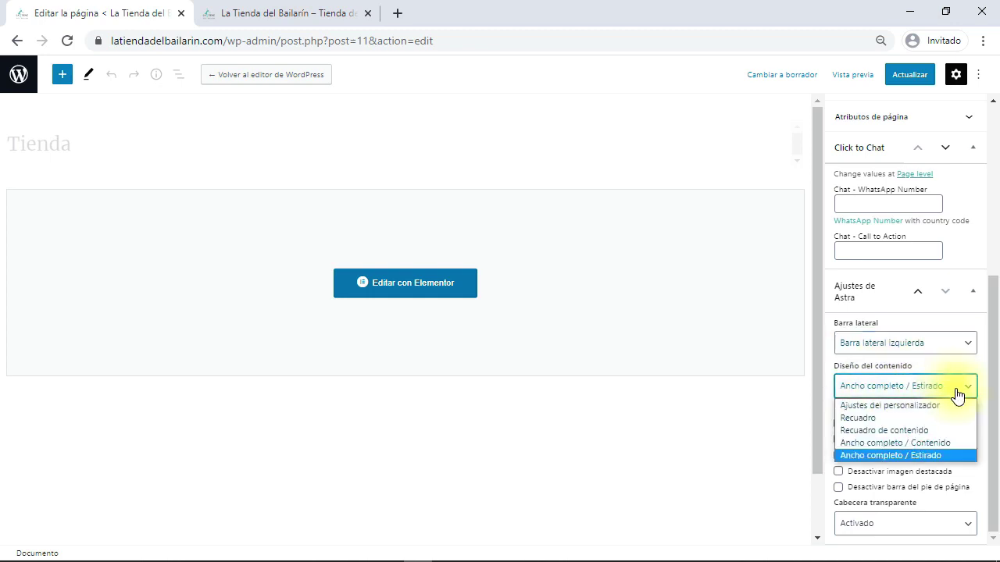
click(918, 443)
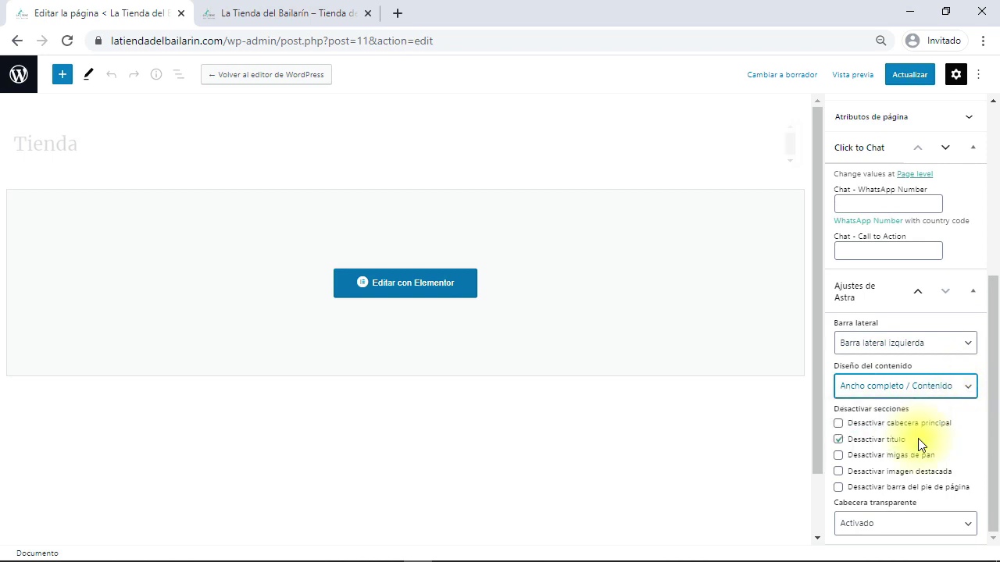
click(904, 73)
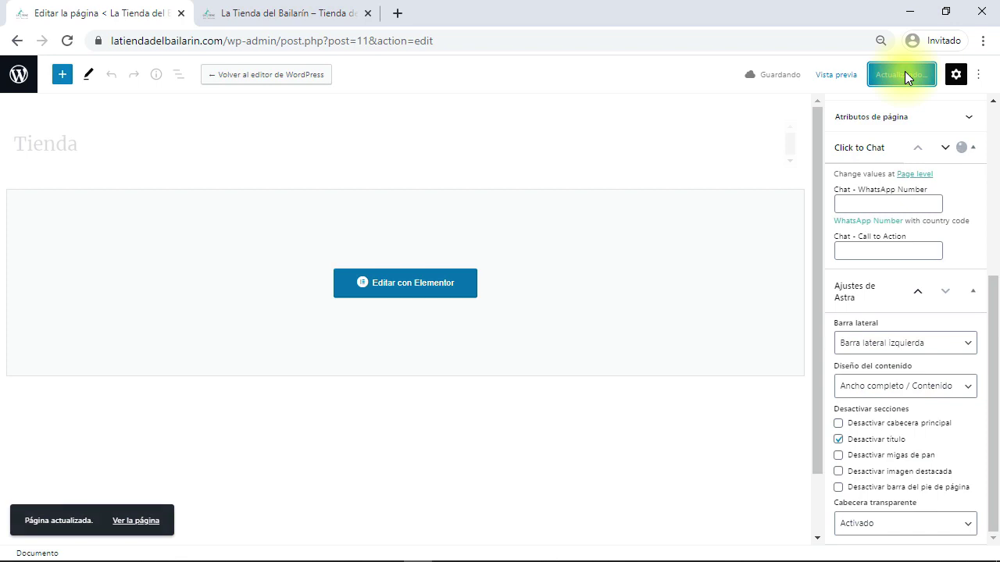
click(854, 75)
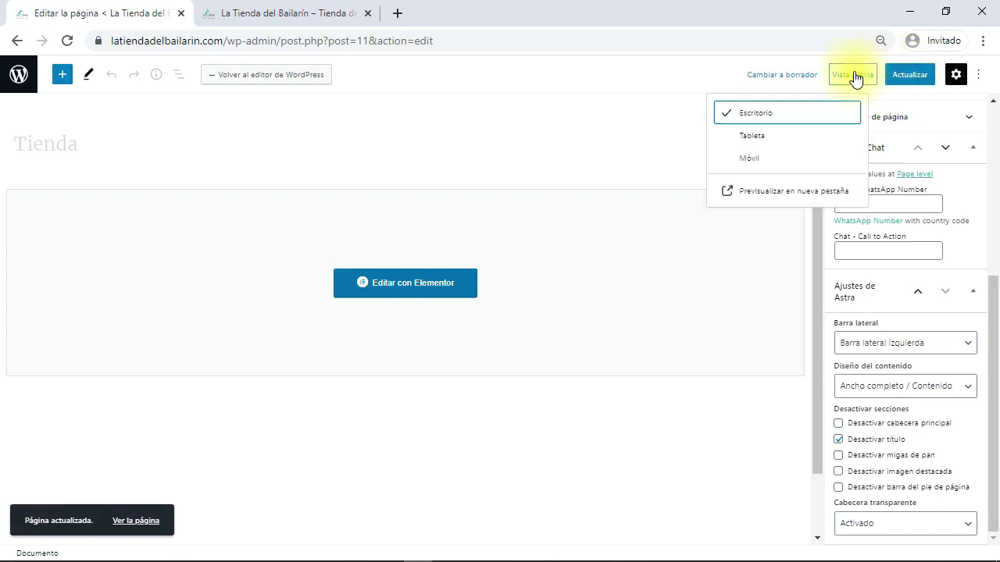
click(743, 195)
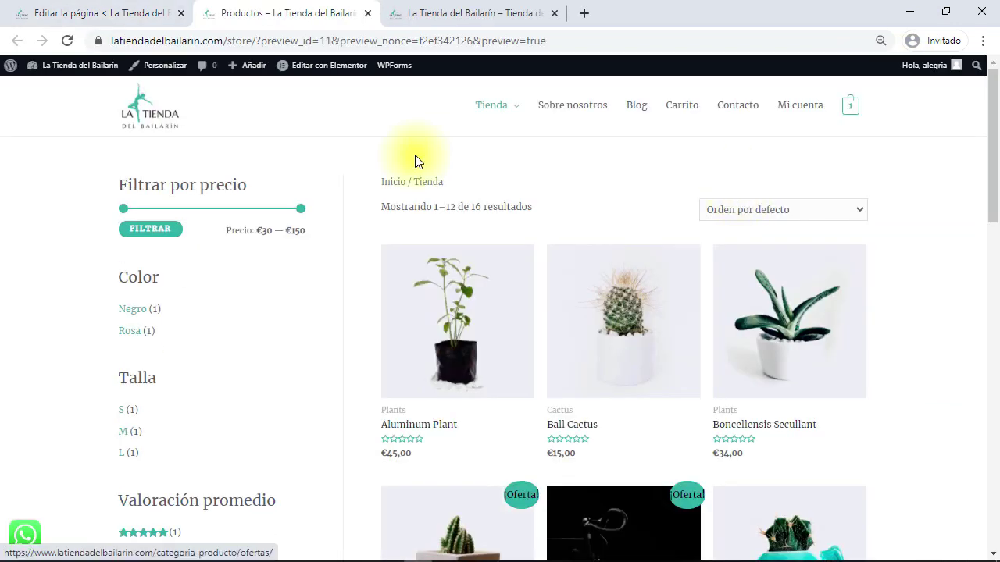
Open the Lazos Elásticos Grishko product page from the Novedades shop listing
scroll(219, 252, down, 1)
scroll(217, 250, down, 2)
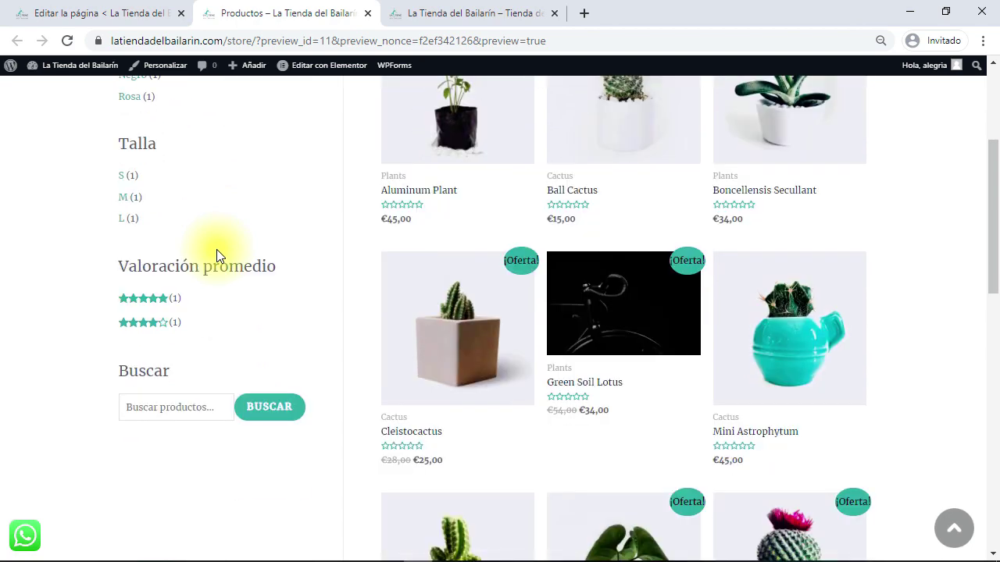
scroll(219, 256, up, 2)
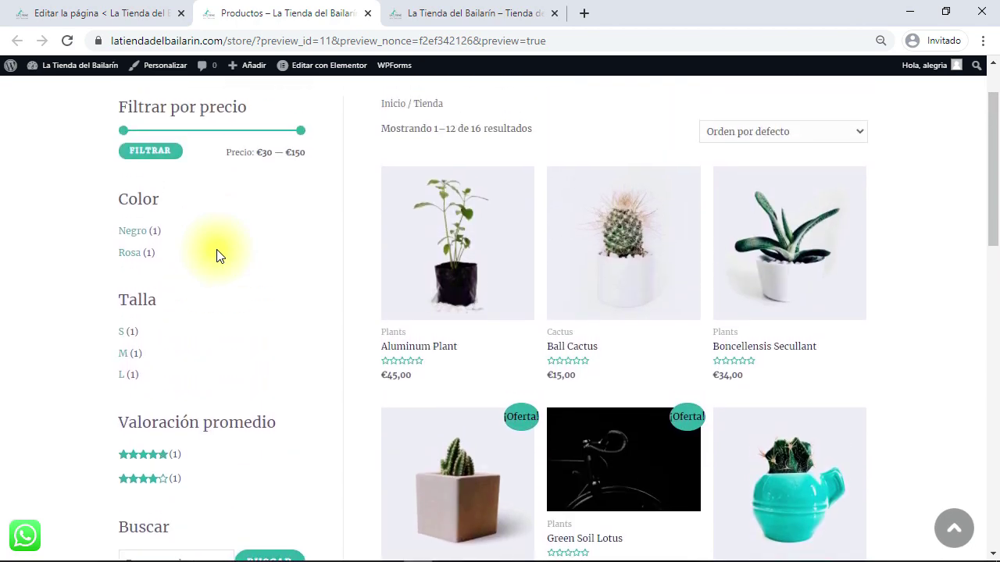
scroll(217, 255, up, 1)
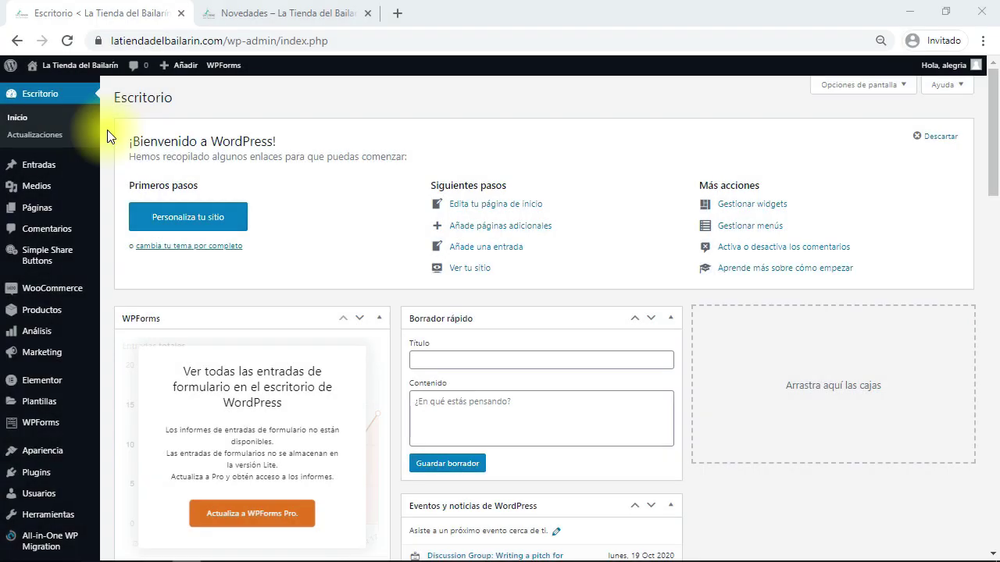
mouse_move(44, 300)
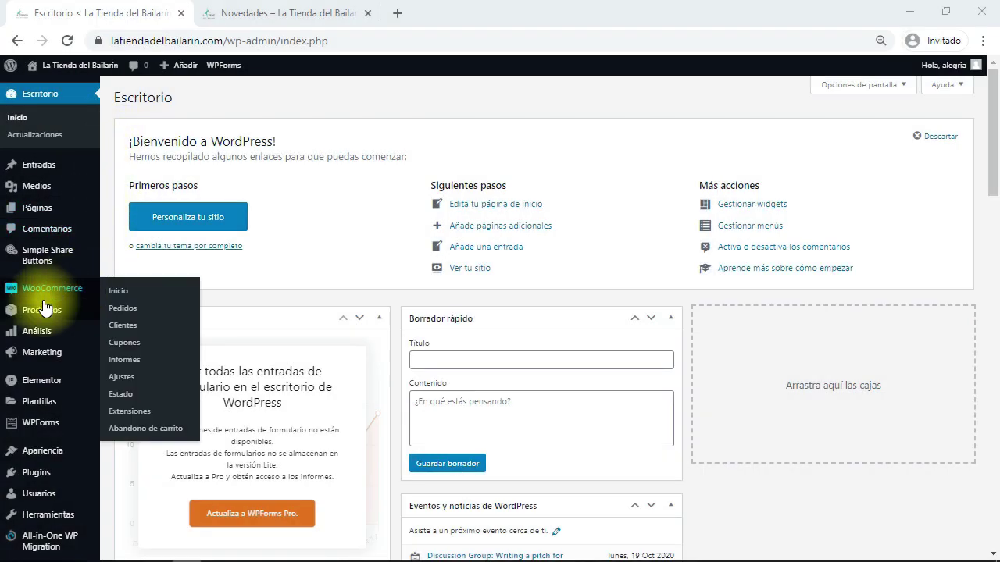
mouse_move(37, 319)
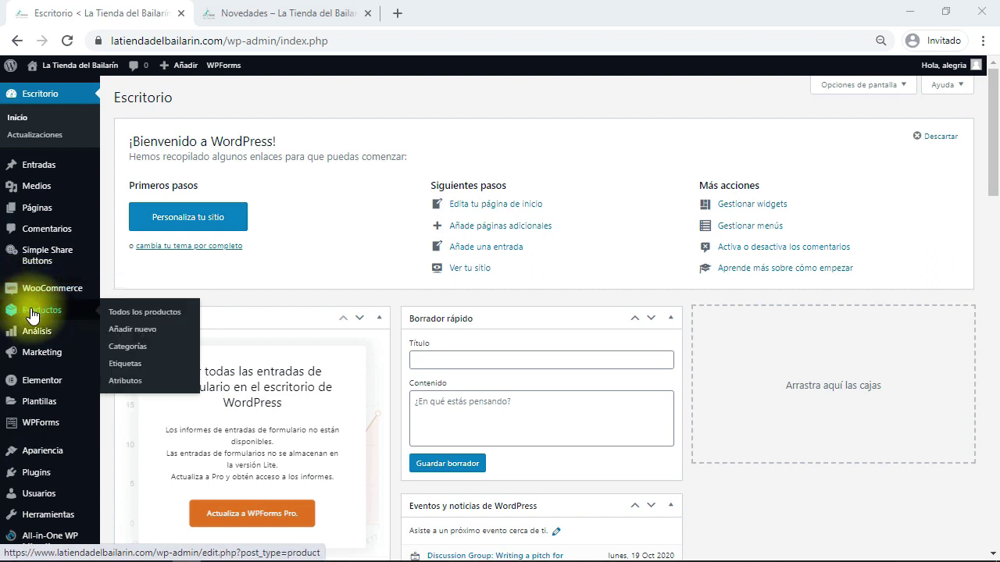
click(279, 17)
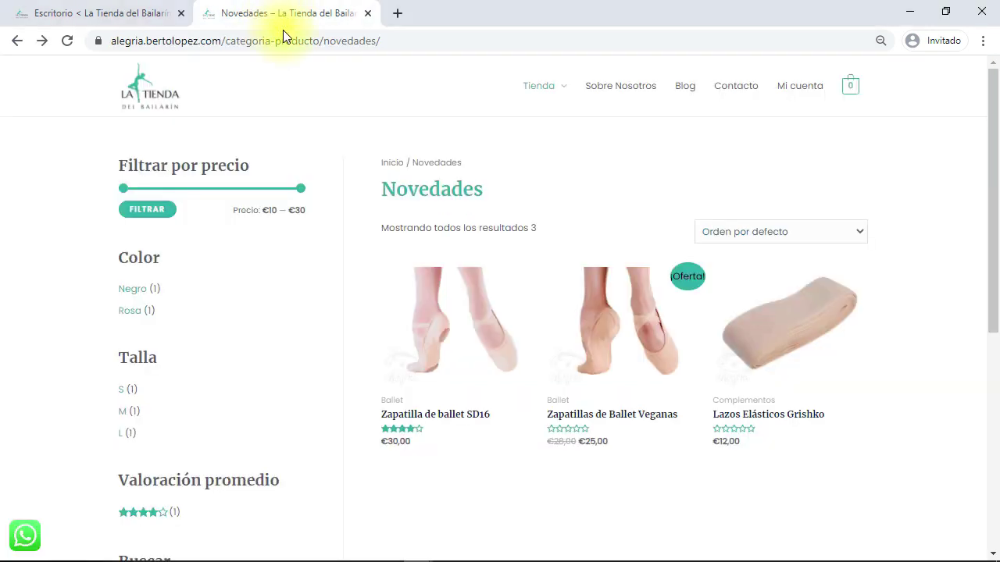
click(776, 349)
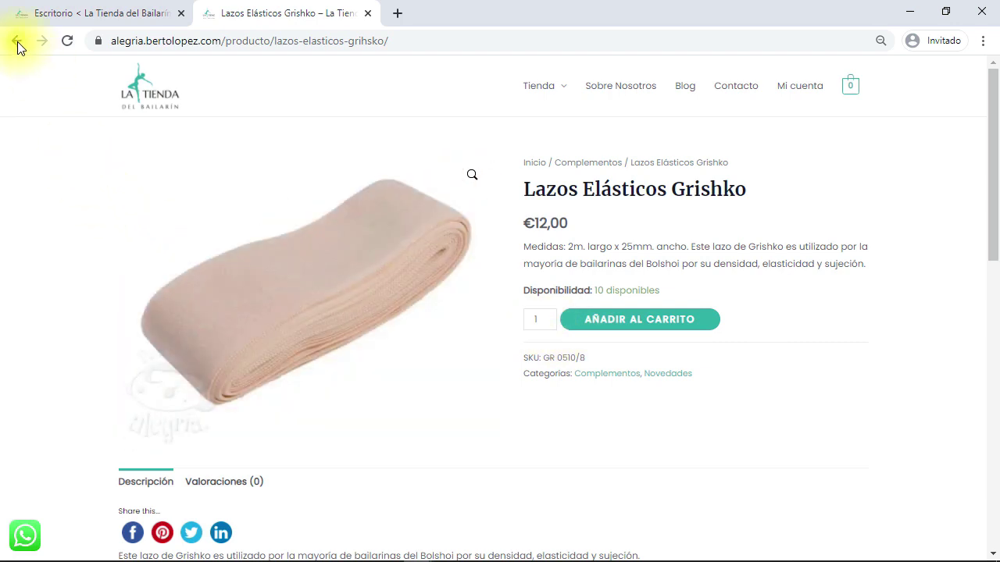
Check the Zapatilla de ballet SD16 page at €30,00, then return to the admin Escritorio
click(17, 43)
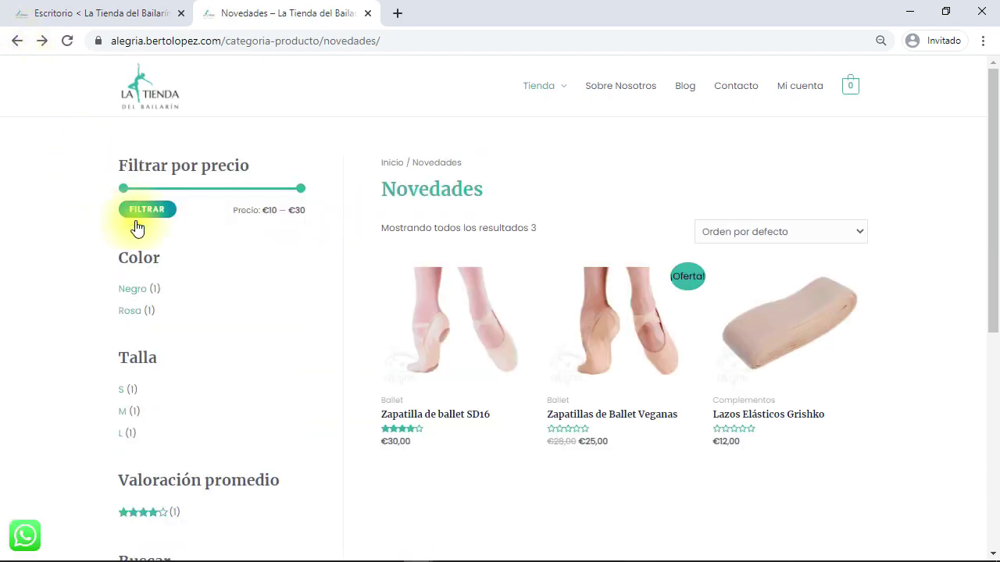
click(456, 331)
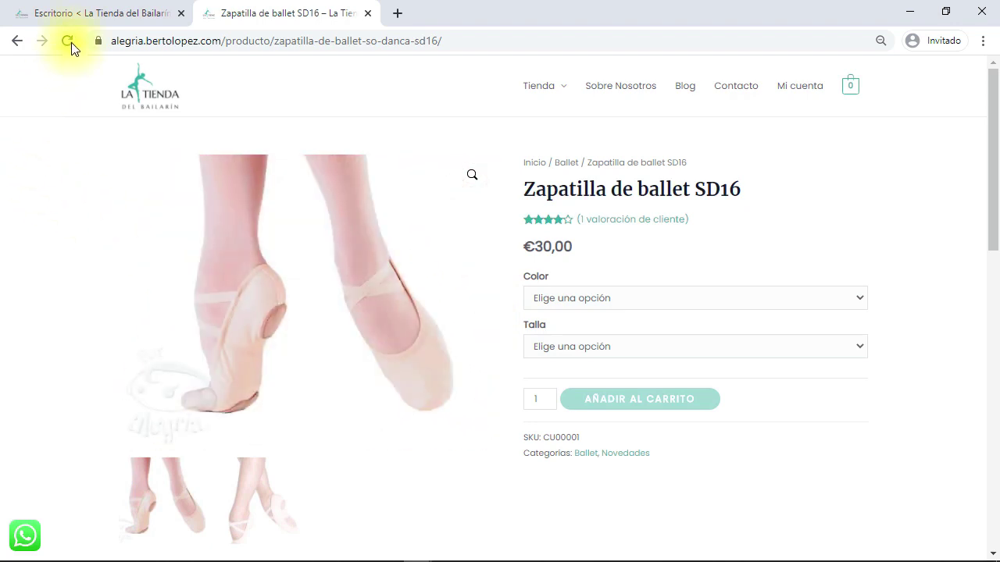
click(74, 15)
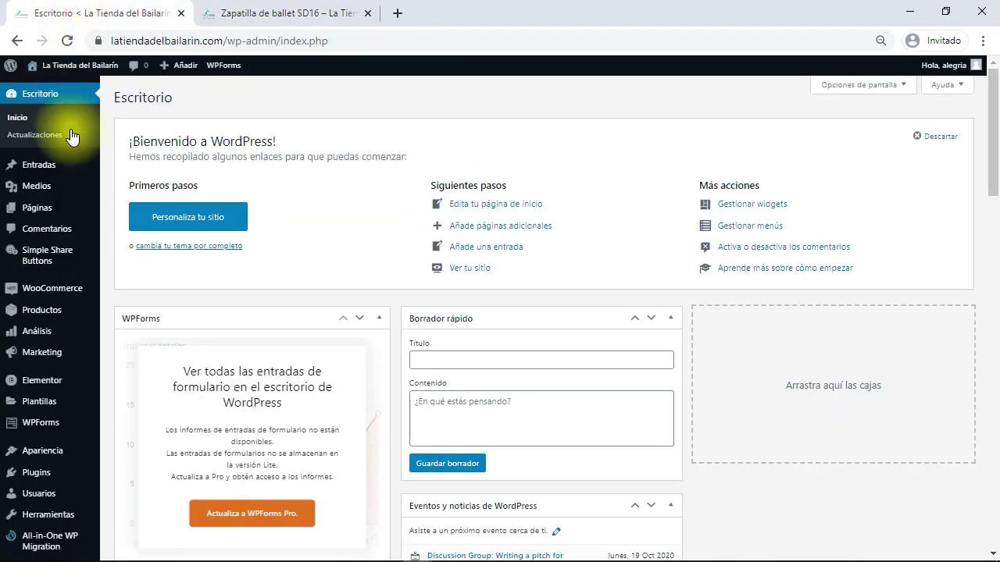
Start a new product named 'Zapatilla de ballet SD16', copied from spreadsheet cell D2
click(51, 313)
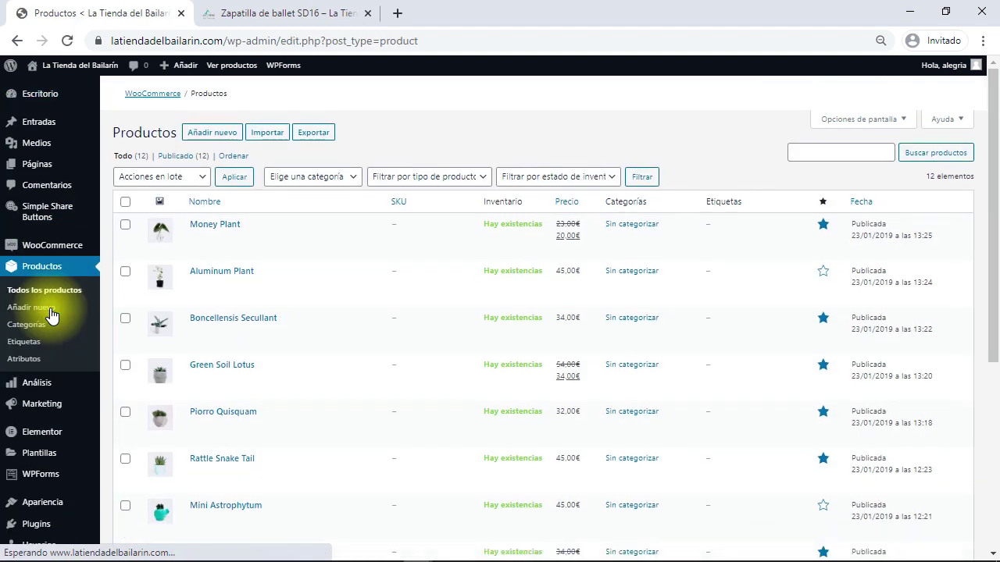
click(213, 134)
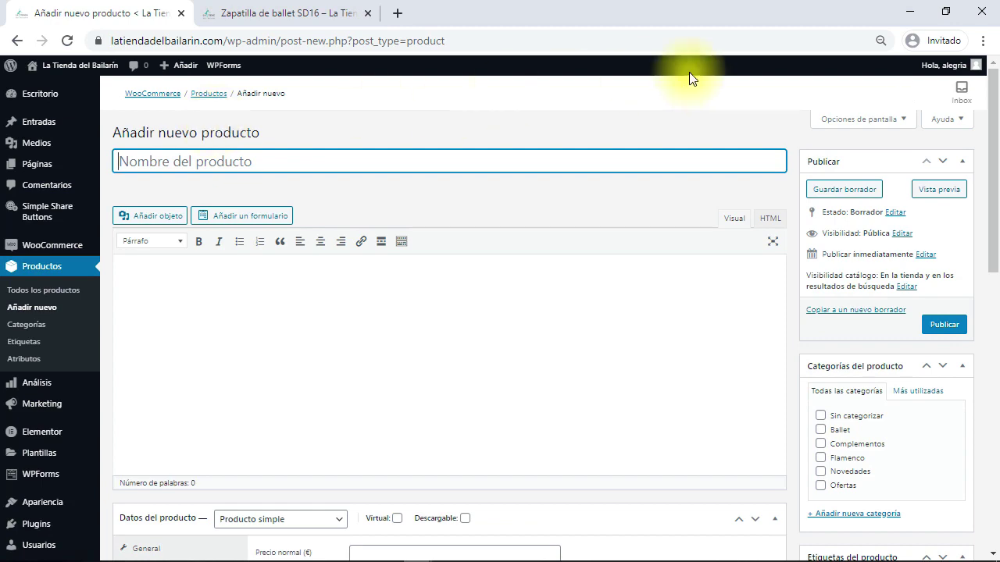
click(945, 13)
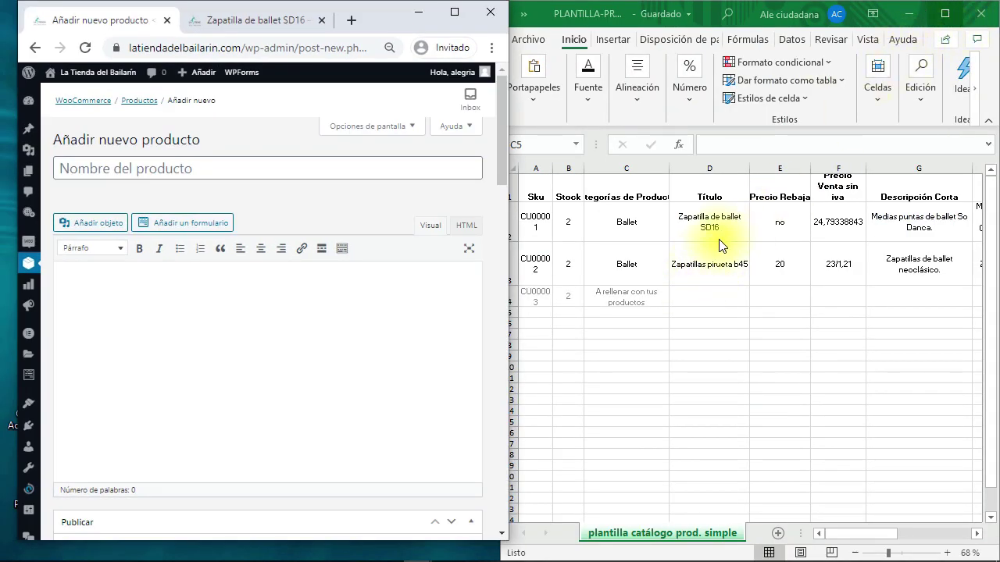
click(720, 226)
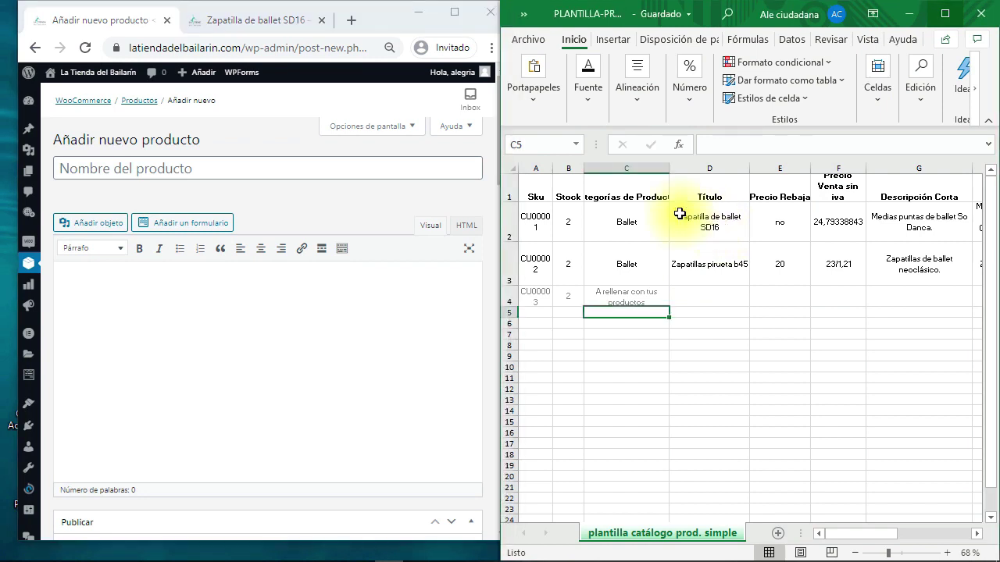
drag(390, 24, 374, 26)
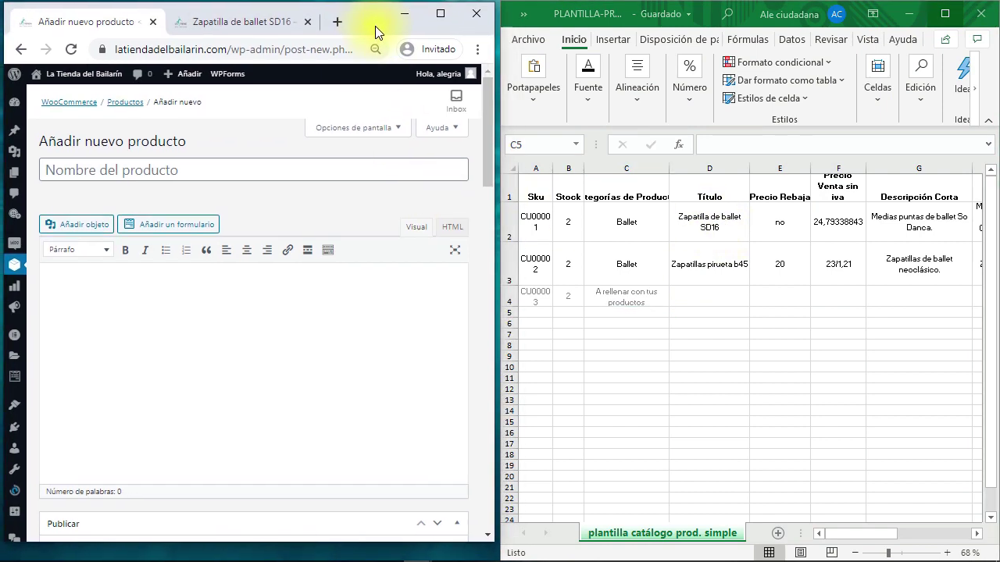
click(709, 217)
click(709, 217)
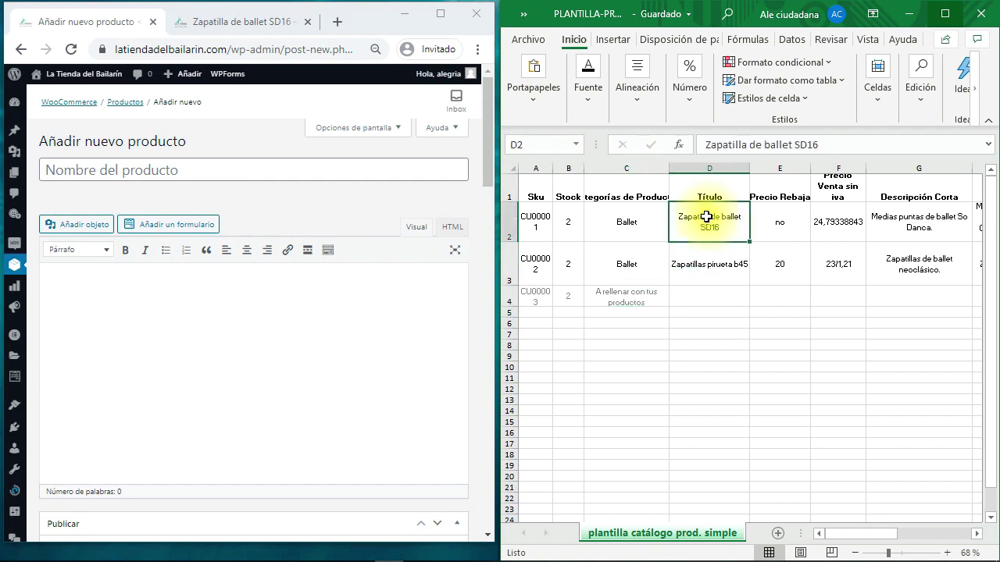
drag(832, 144, 610, 147)
key(ctrl+c)
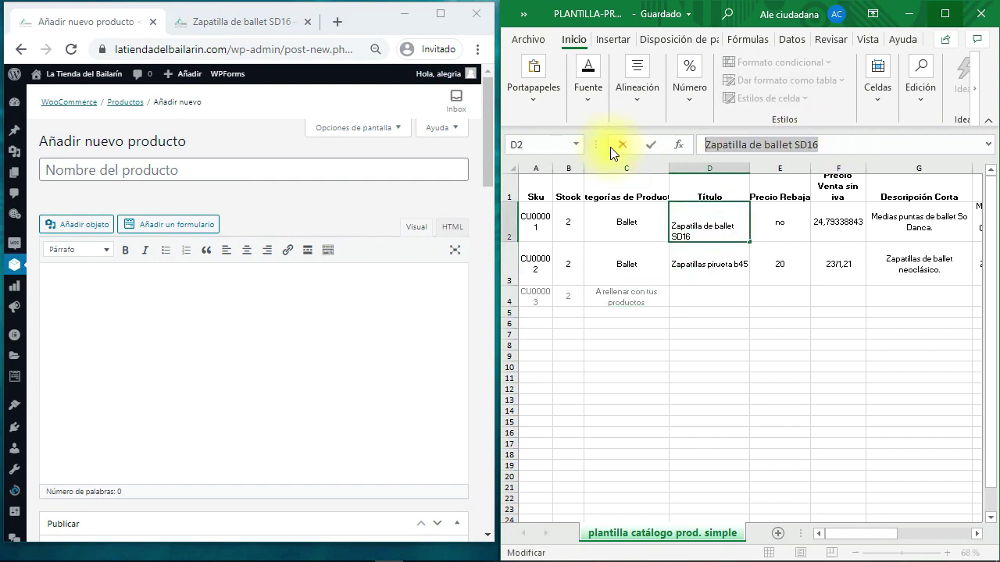
click(153, 170)
key(ctrl+v)
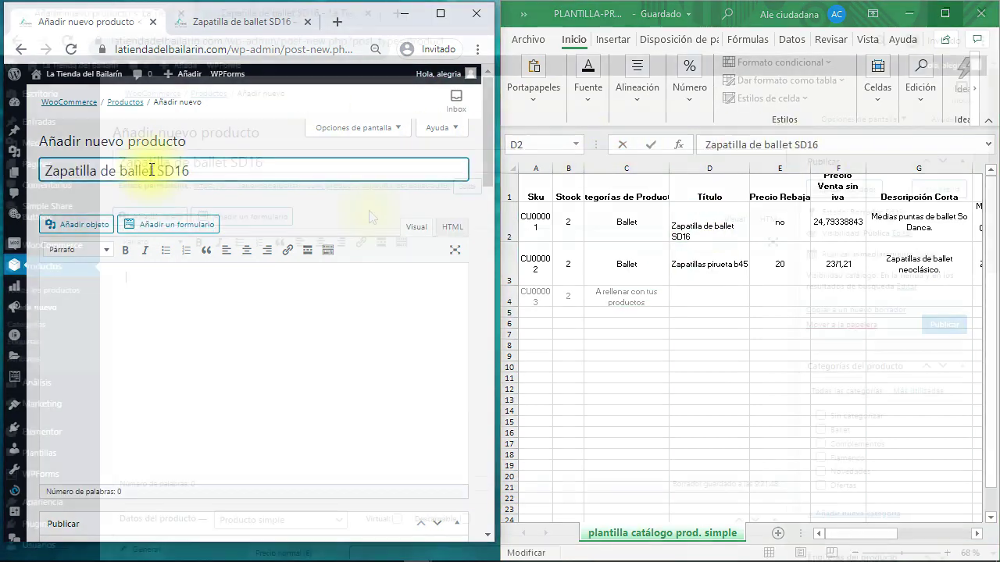
Paste the three-paragraph long description from spreadsheet cell H2 into the product content editor
key(super+Up)
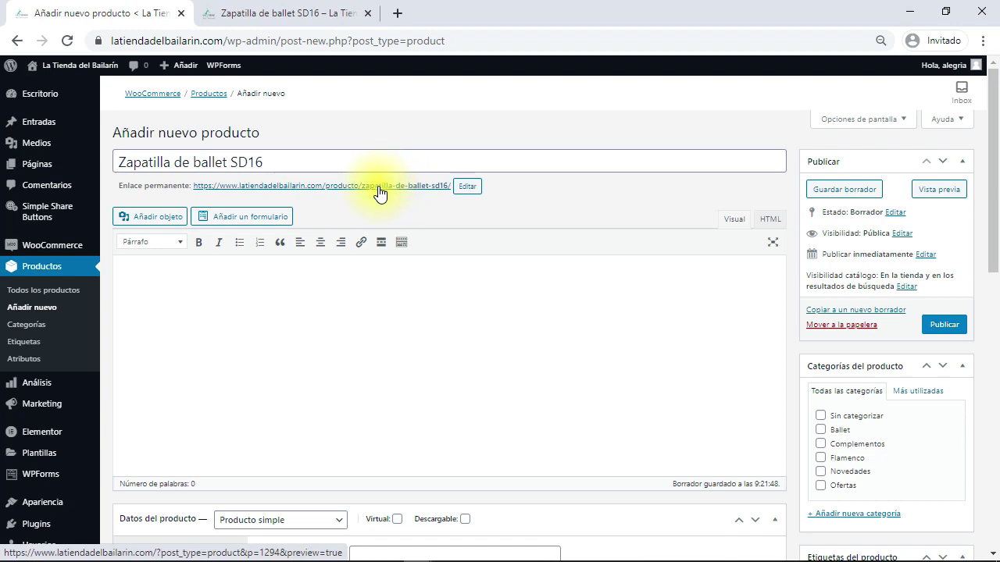
click(945, 12)
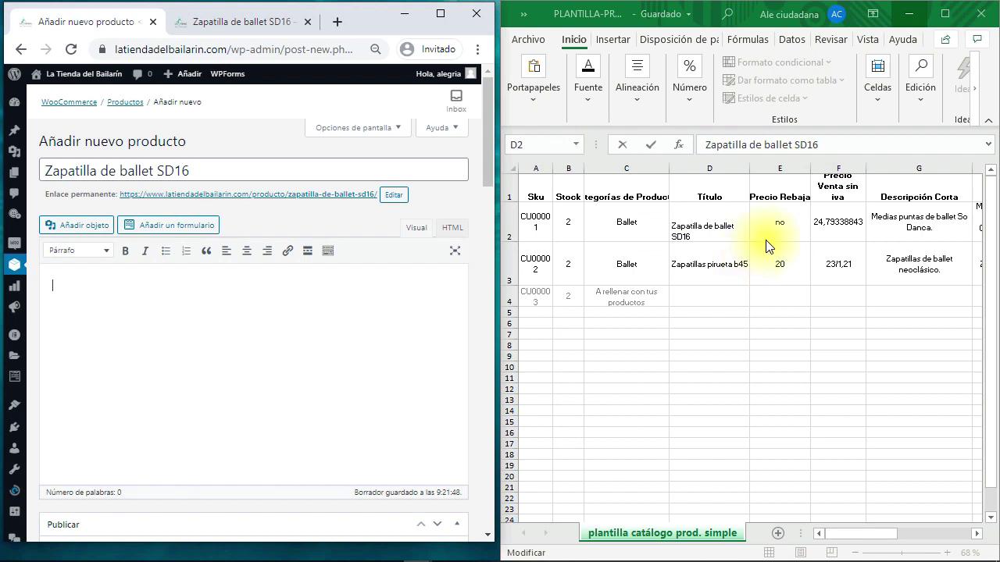
click(892, 225)
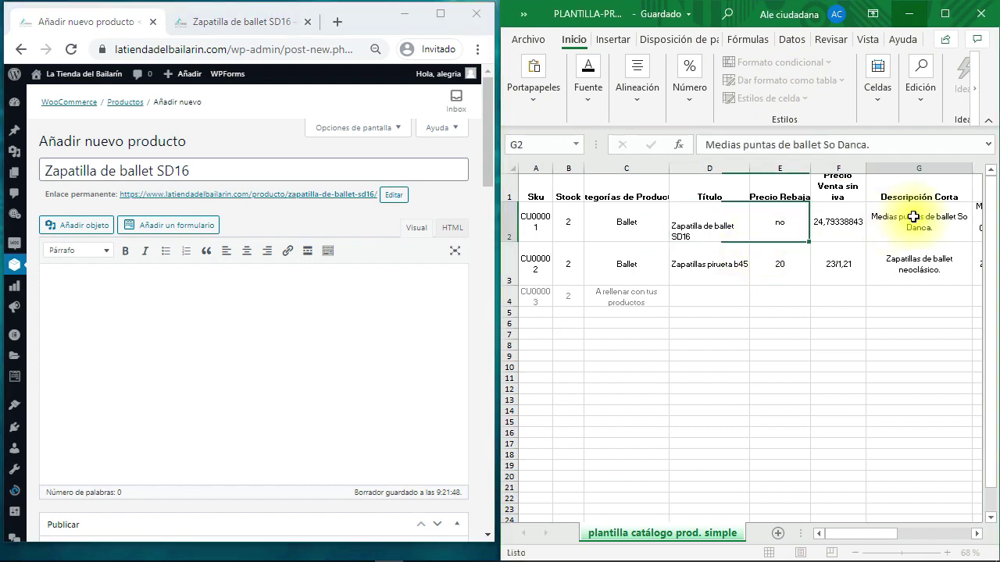
click(976, 534)
click(976, 533)
click(977, 534)
click(976, 534)
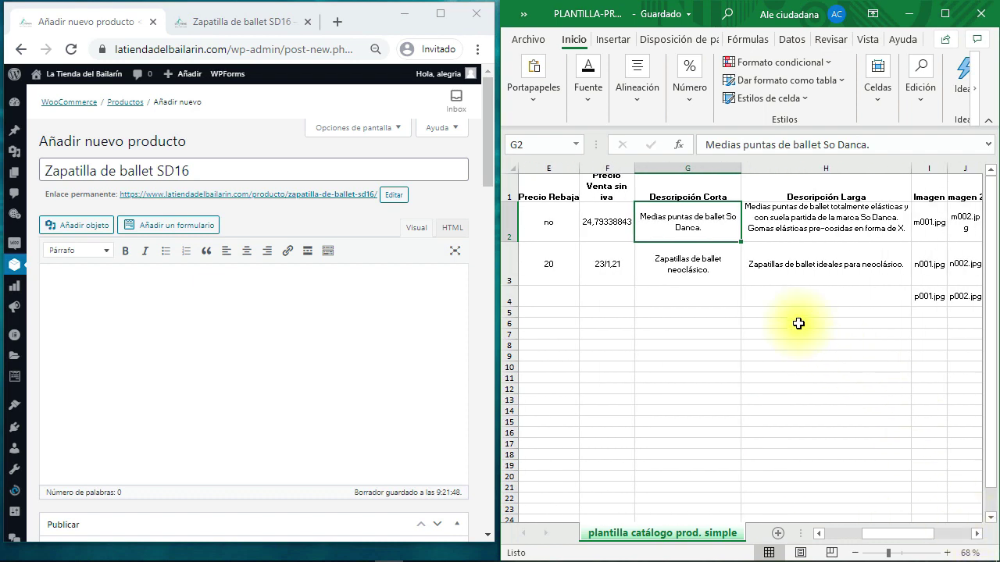
click(788, 216)
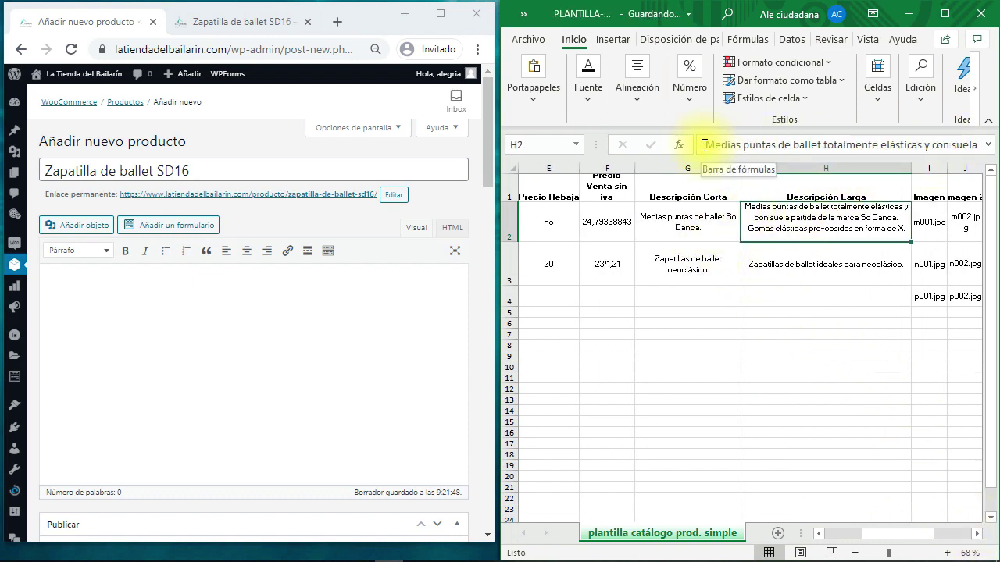
drag(700, 145, 989, 148)
key(ctrl+c)
click(101, 301)
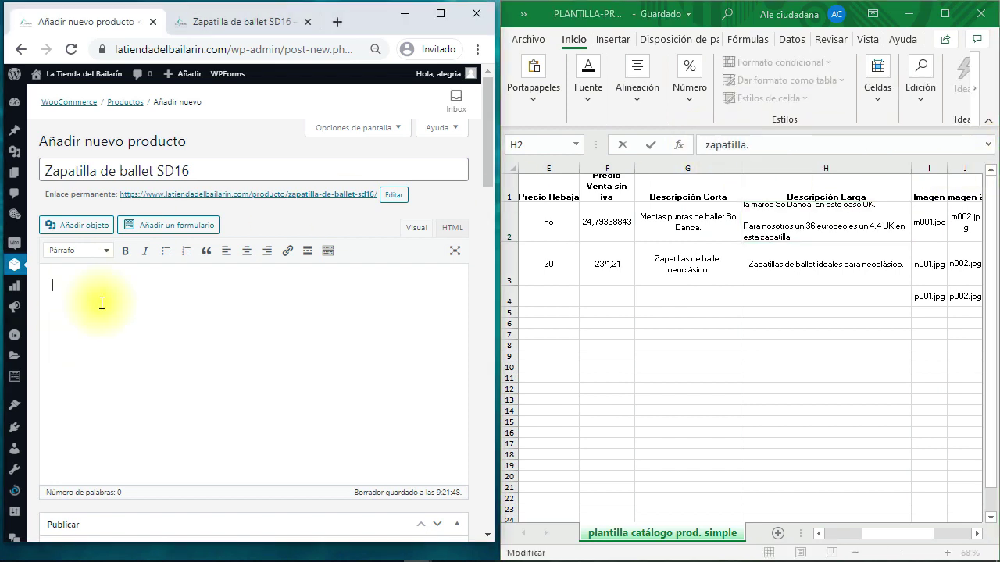
key(ctrl+v)
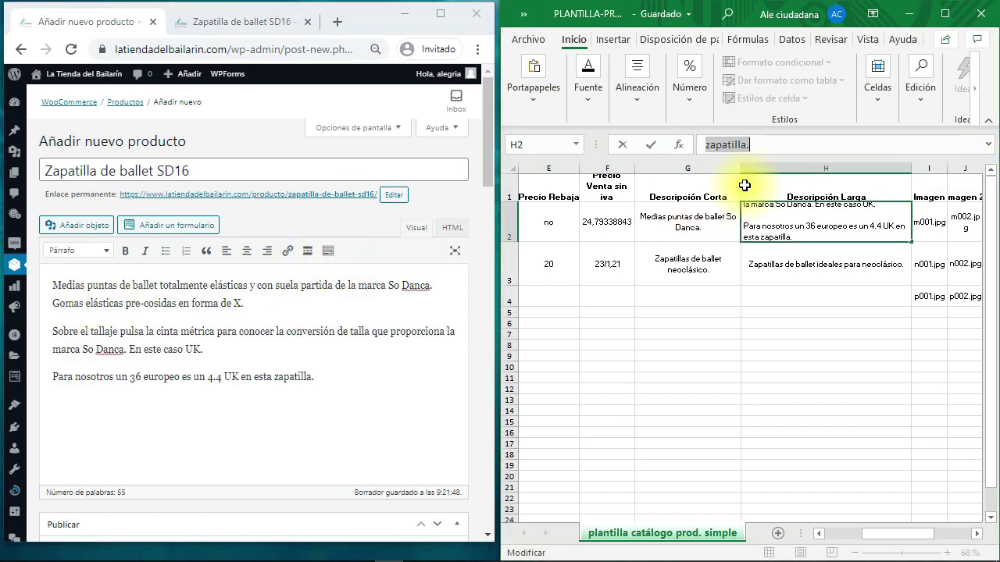
Copy the short description text from spreadsheet cell G2
click(704, 225)
drag(882, 145, 699, 146)
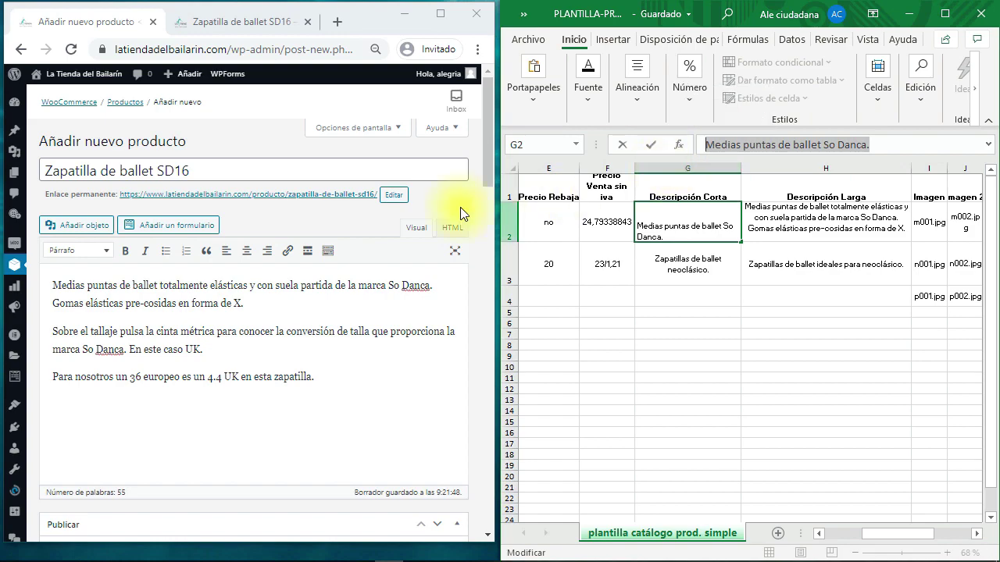
click(439, 14)
Paste 'Medias puntas de ballet So Danca.' as the product's short description
scroll(383, 371, down, 5)
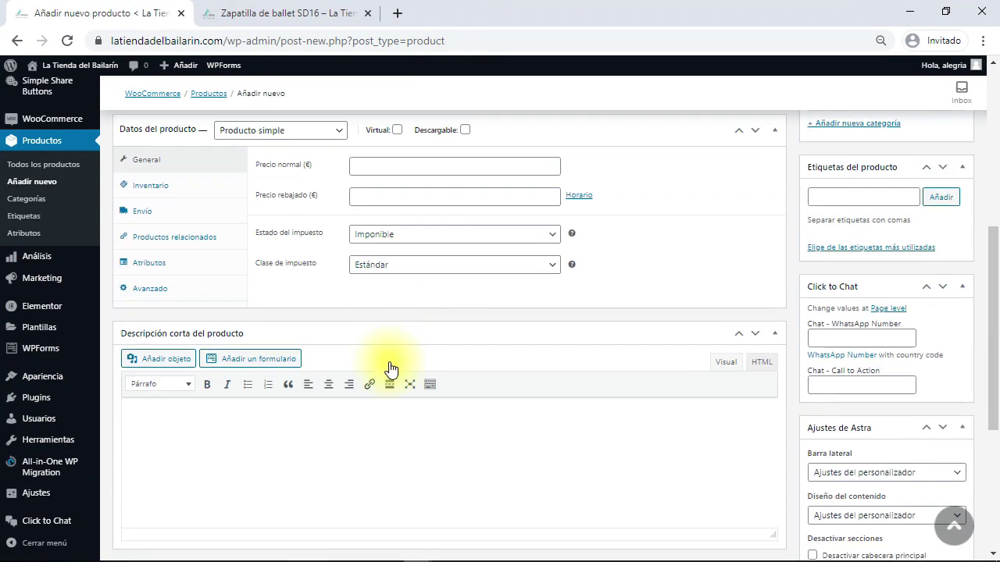
click(196, 413)
key(ctrl+v)
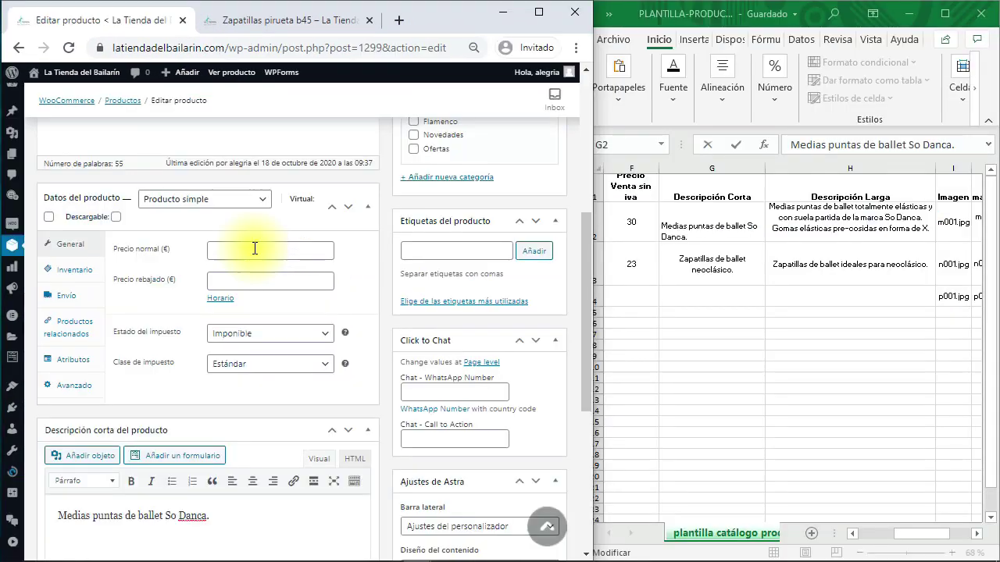
Set Precio normal to 30, copied from spreadsheet cell F2
click(232, 249)
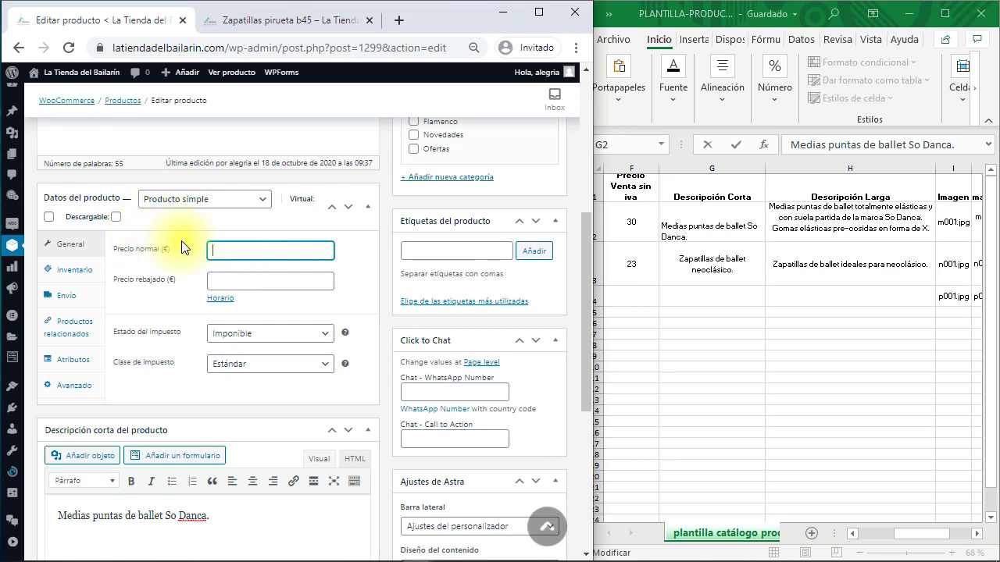
click(669, 228)
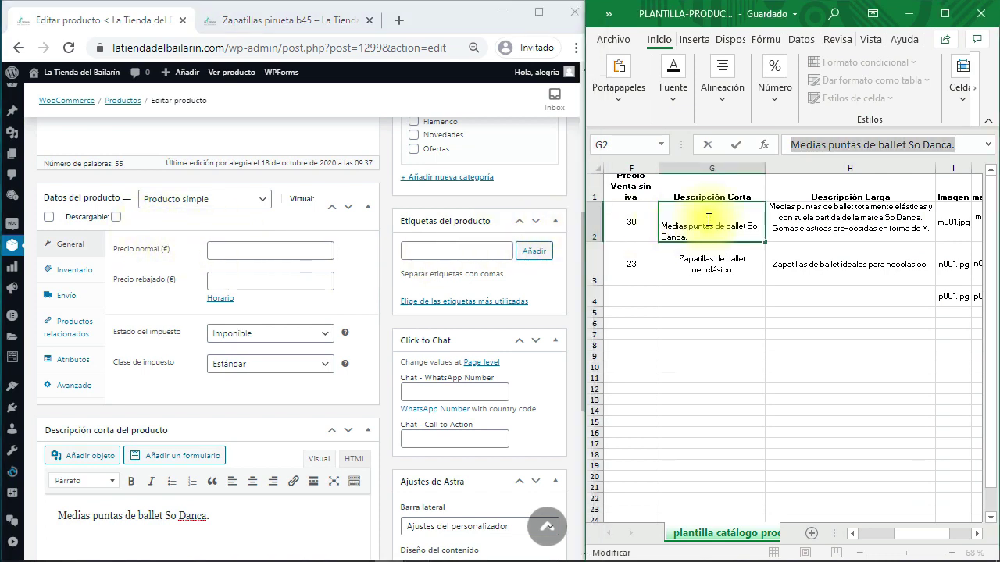
click(723, 355)
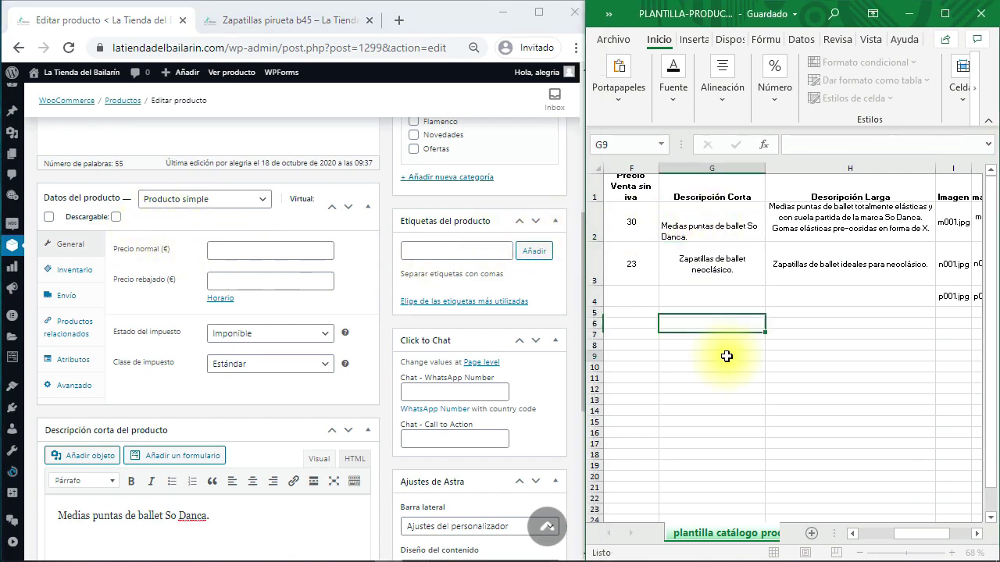
key(Left)
scroll(723, 355, left, 5)
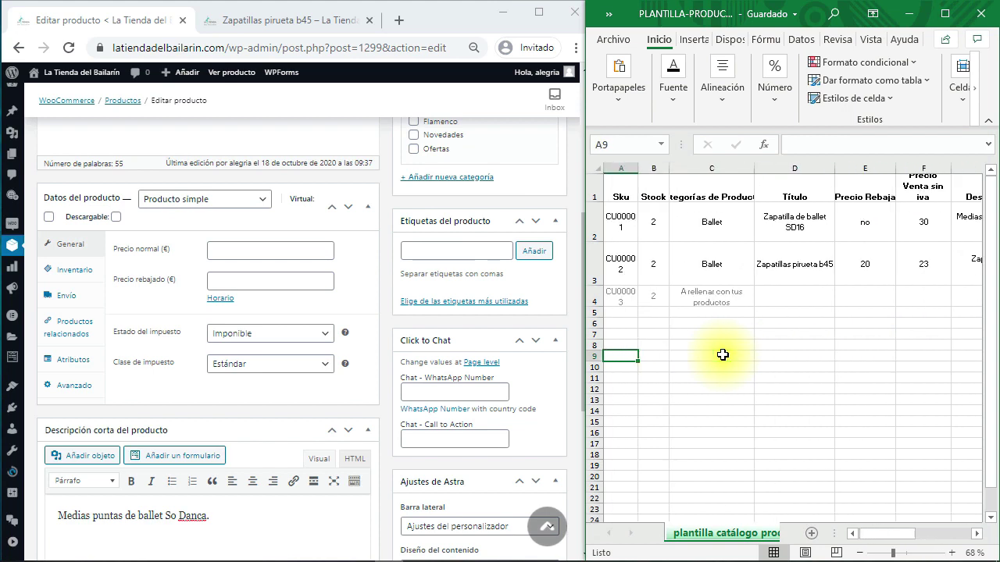
click(923, 223)
double_click(776, 144)
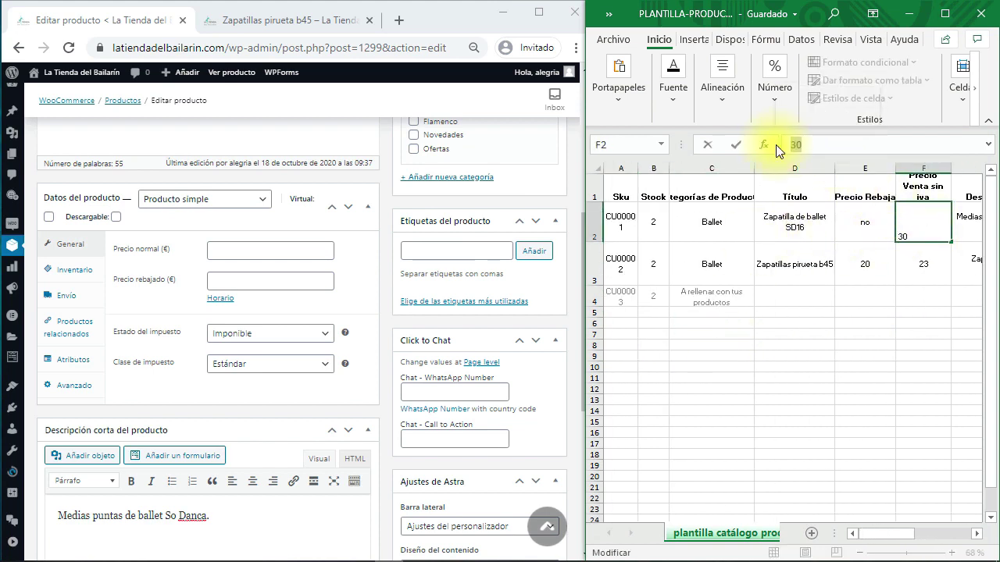
click(212, 251)
key(ctrl+v)
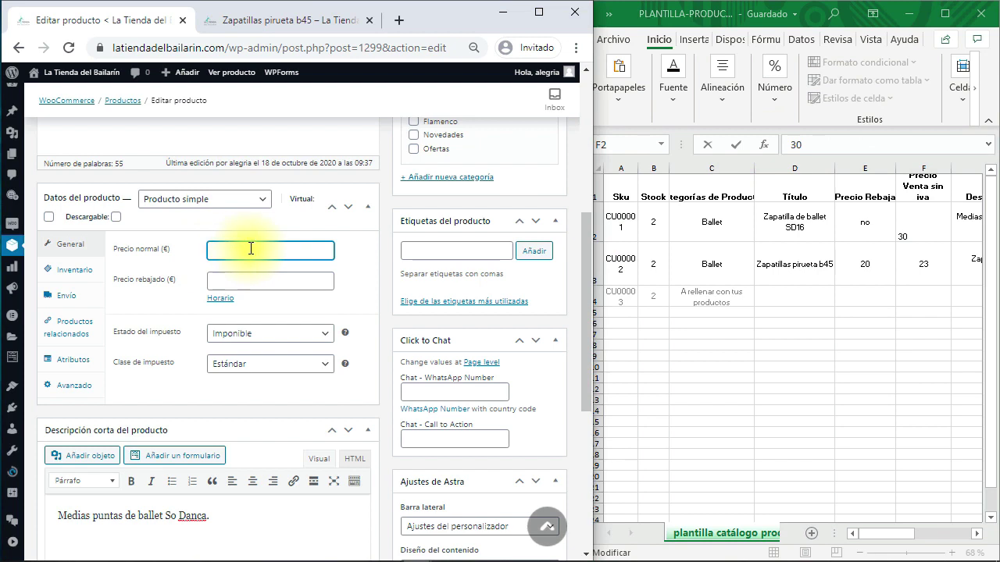
Show the sale price schedule fields, then go to the Inventario settings
click(158, 282)
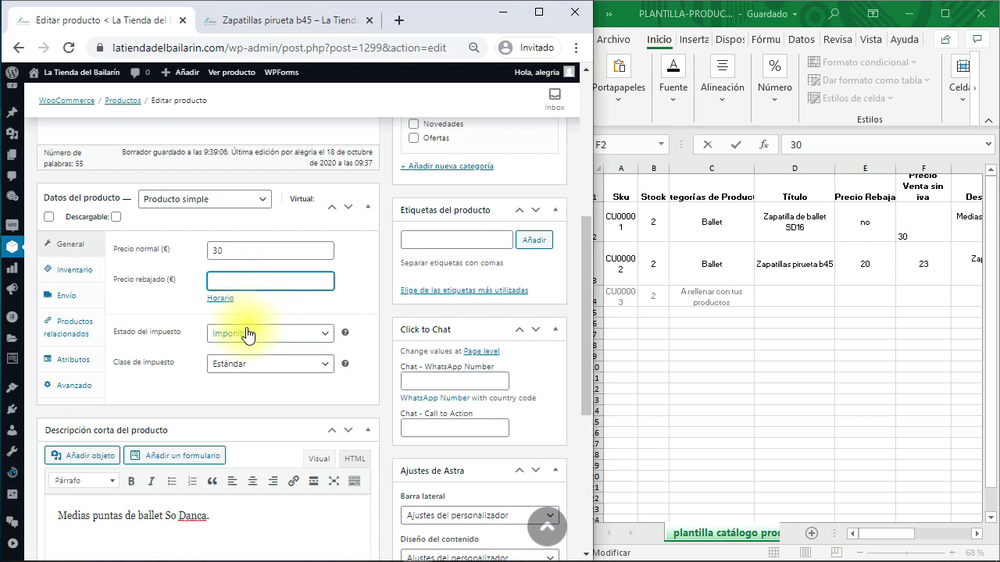
click(222, 300)
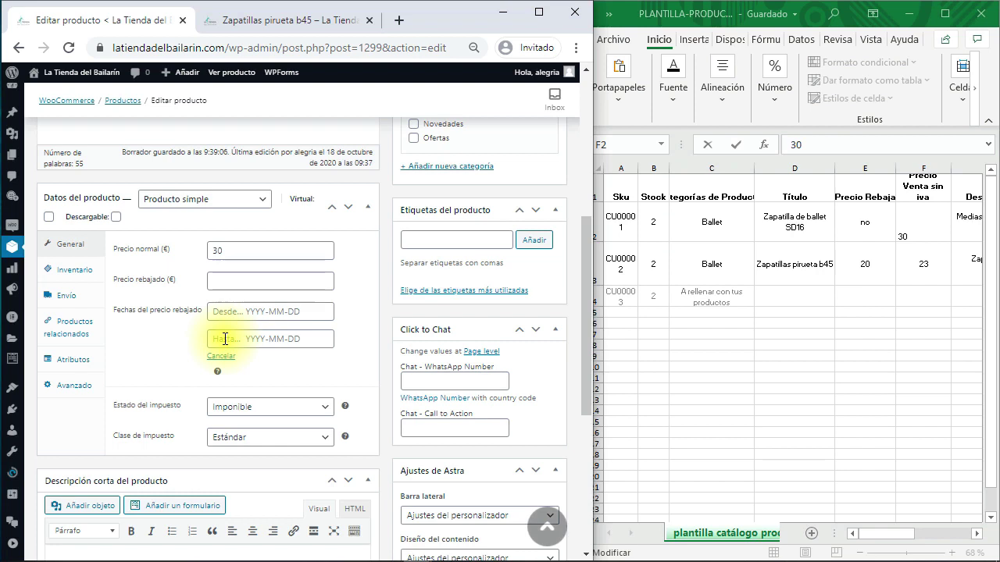
click(75, 270)
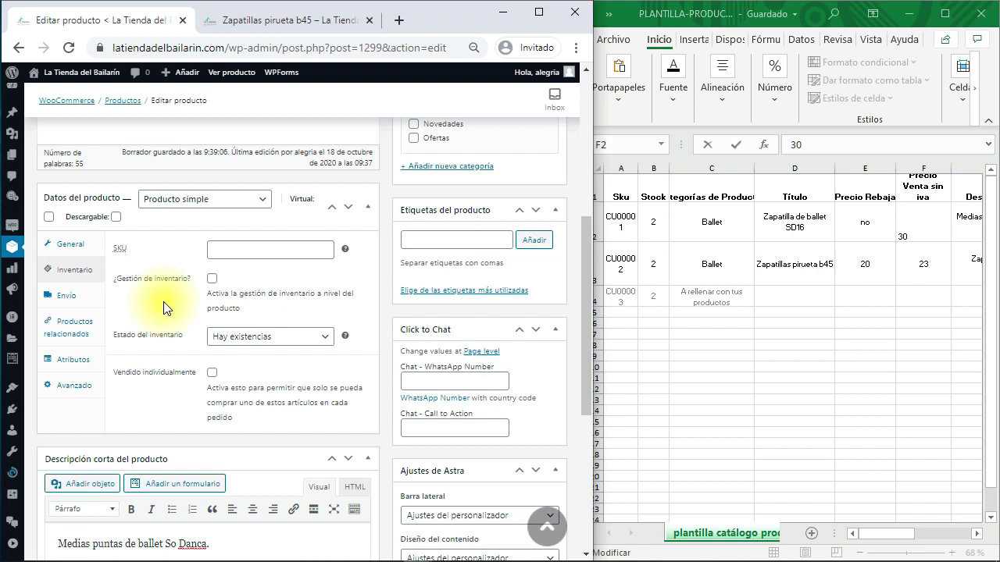
Enable ¿Gestión de inventario? stock management and view the ¿Permitir reservas? backorder options
click(212, 279)
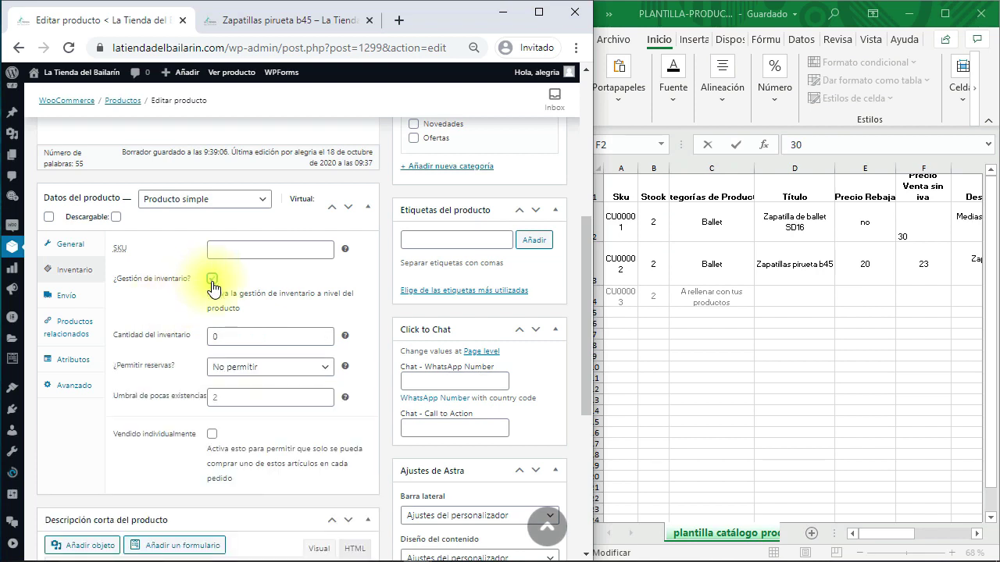
click(212, 281)
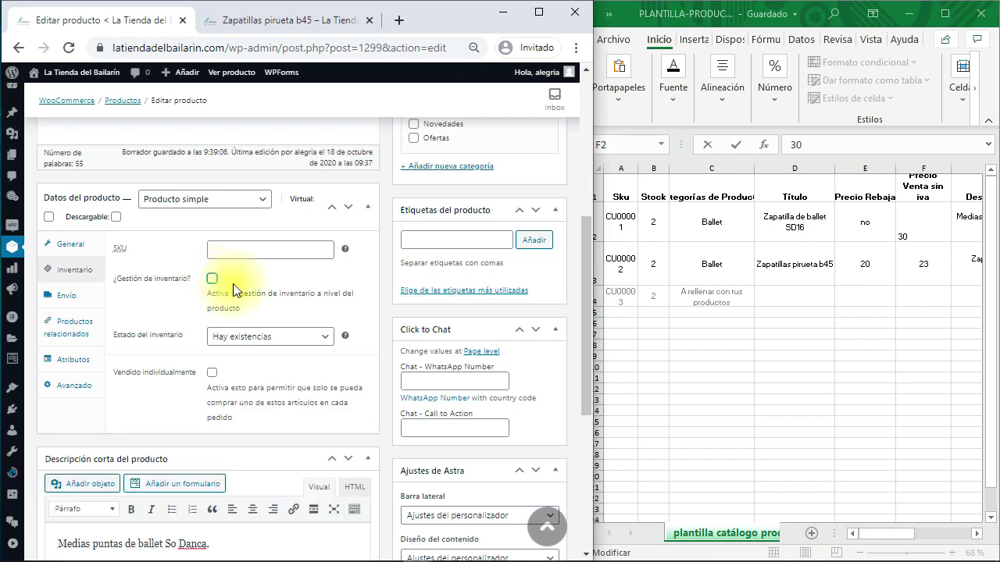
click(538, 12)
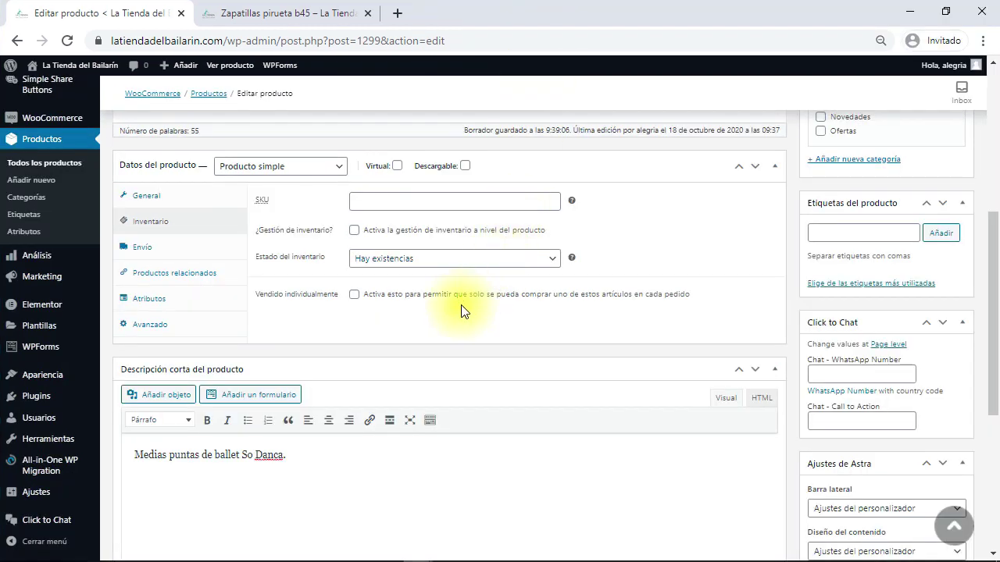
scroll(443, 292, up, 2)
scroll(444, 290, down, 2)
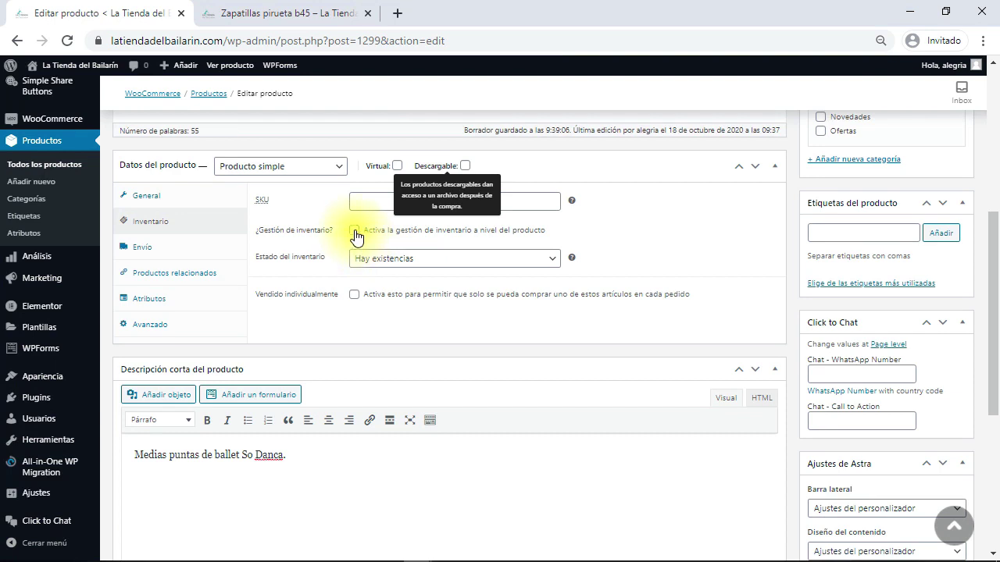
click(355, 232)
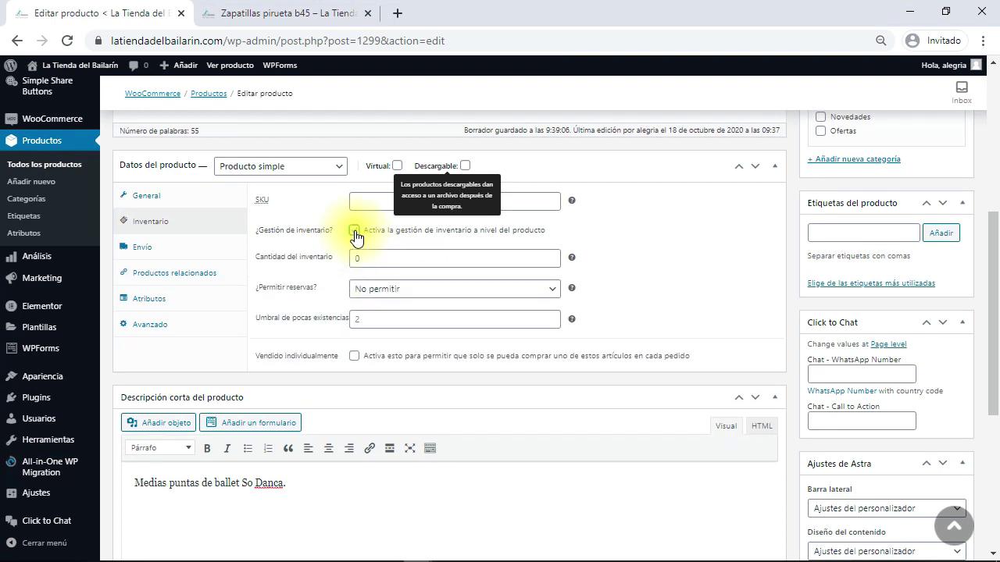
click(425, 296)
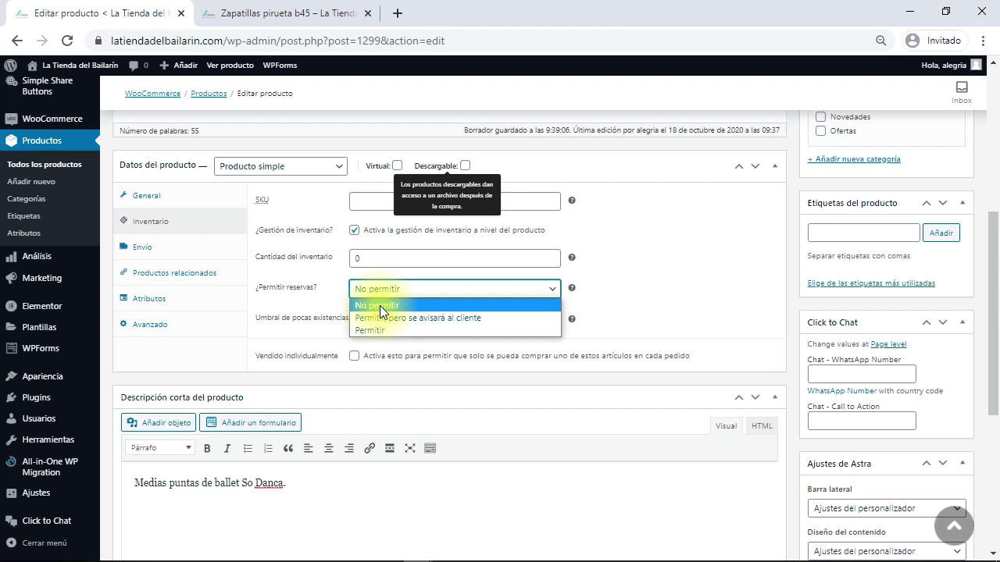
Keep backorders at No permitir and change the stock quantity from 0 to 4
click(381, 306)
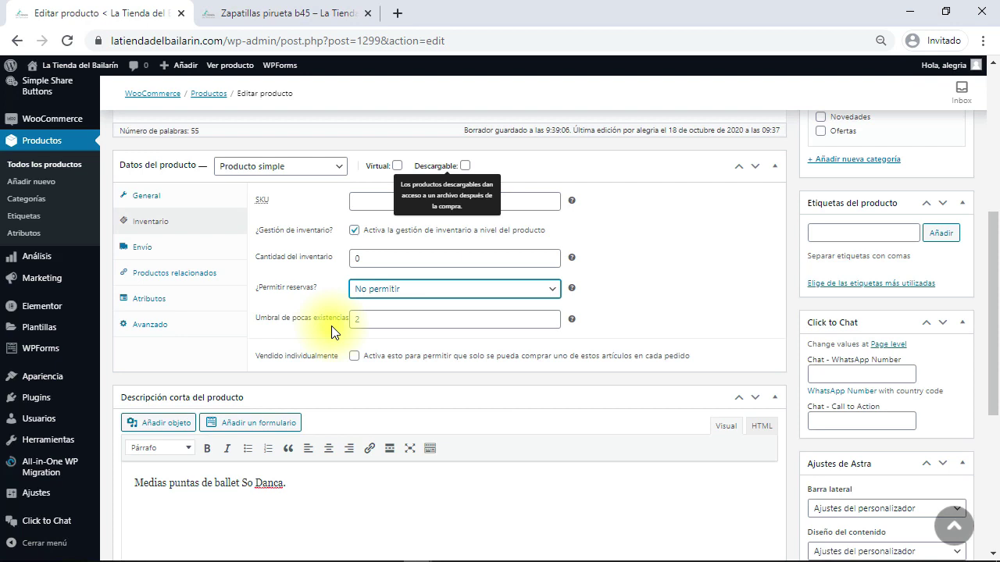
click(357, 320)
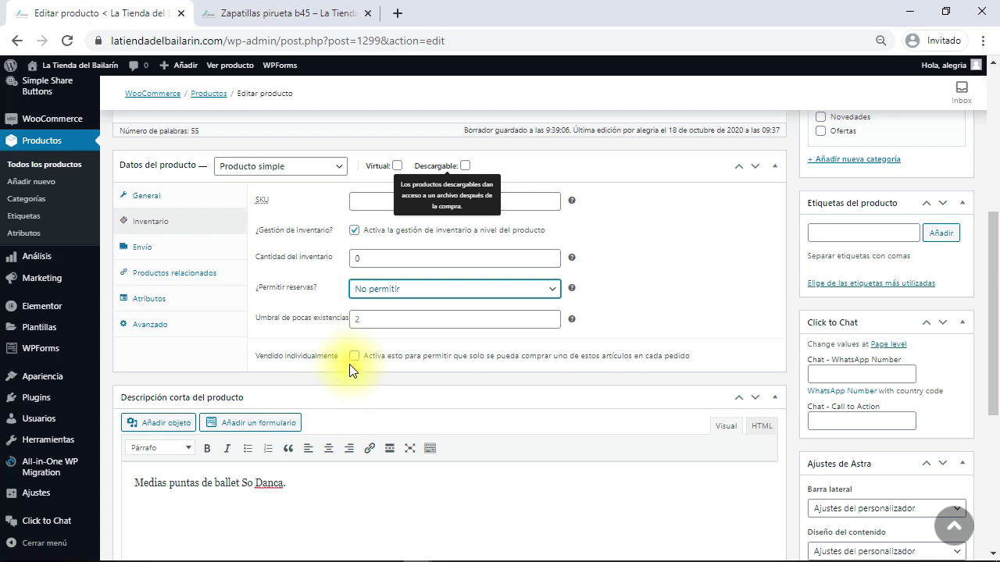
drag(359, 258, 336, 268)
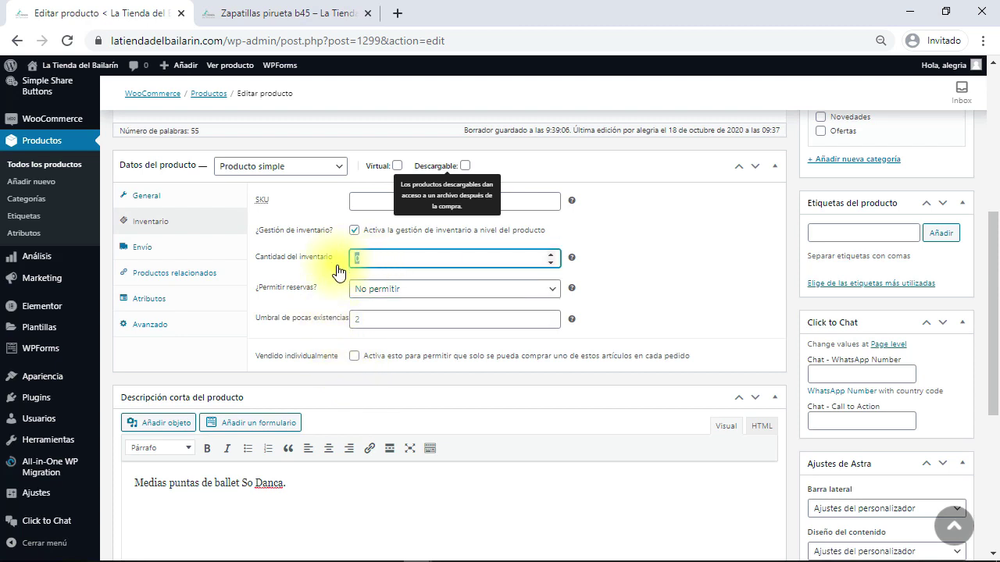
text(4)
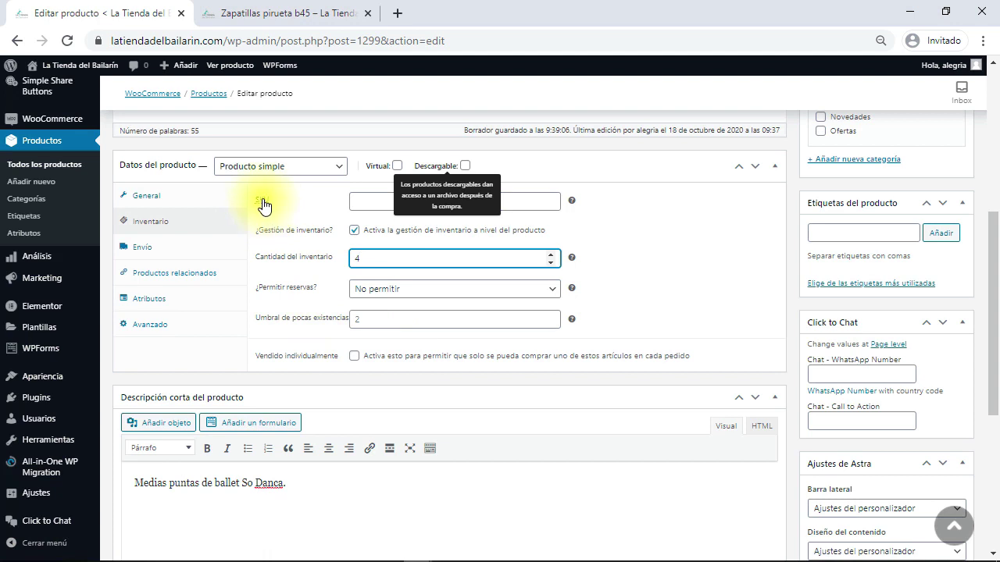
Enter SKU CU00001, copied from spreadsheet cell A2, and open the Envío settings
scroll(264, 210, up, 1)
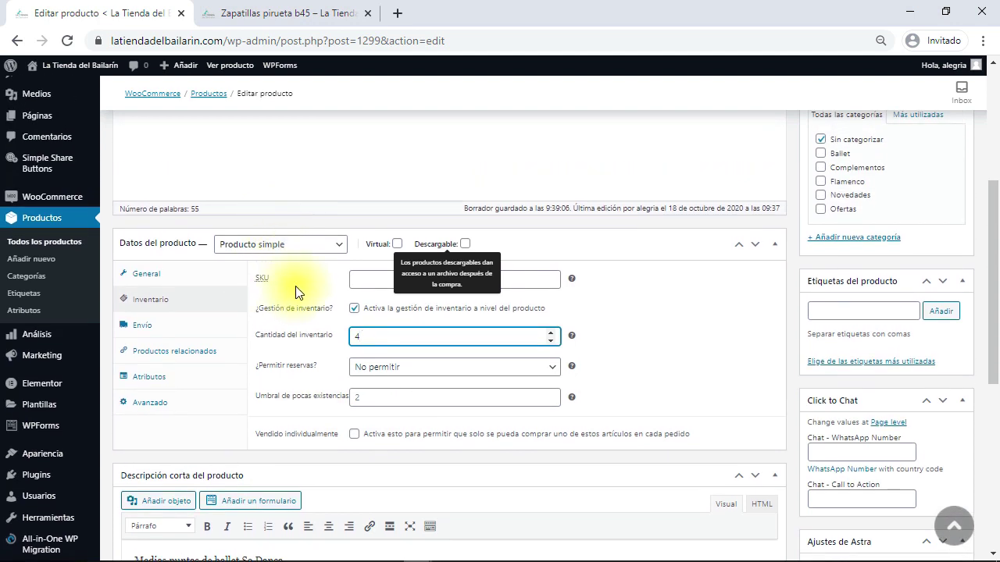
click(295, 286)
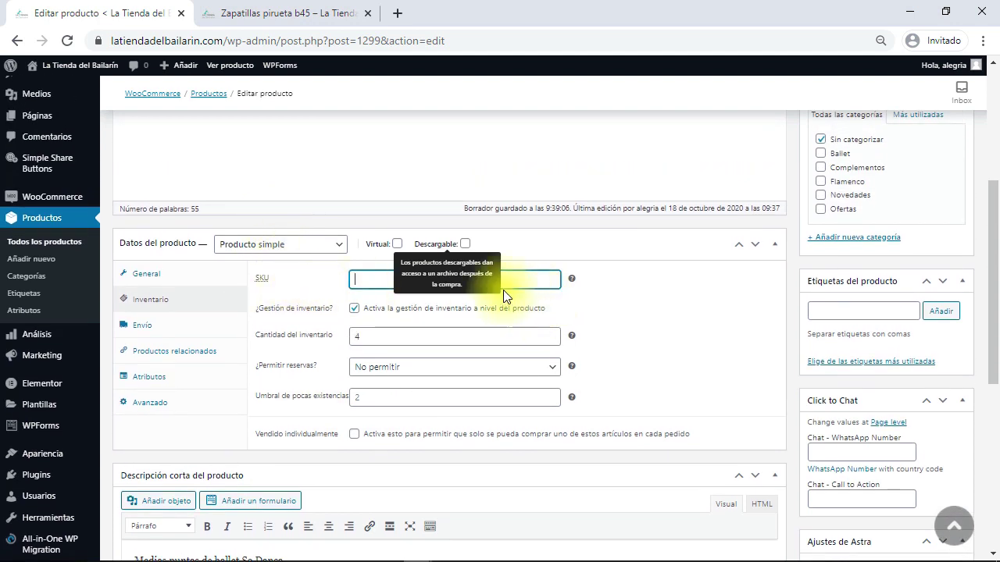
click(335, 271)
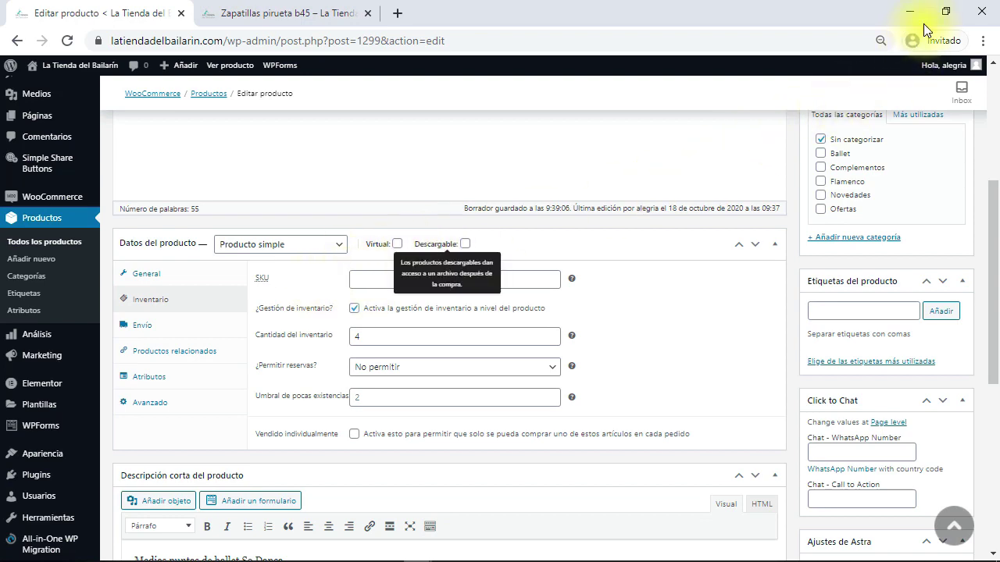
click(945, 11)
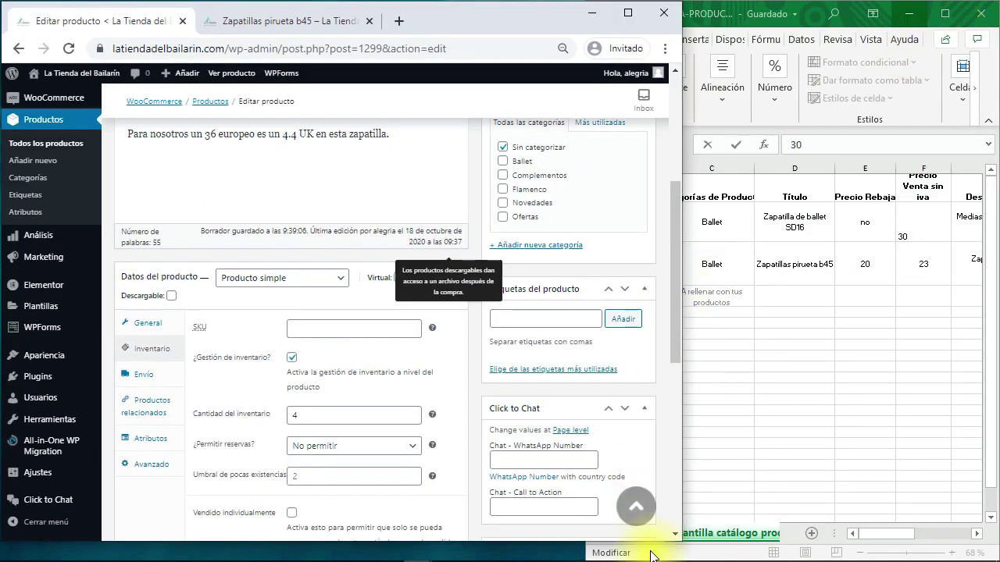
drag(681, 536, 575, 541)
click(621, 214)
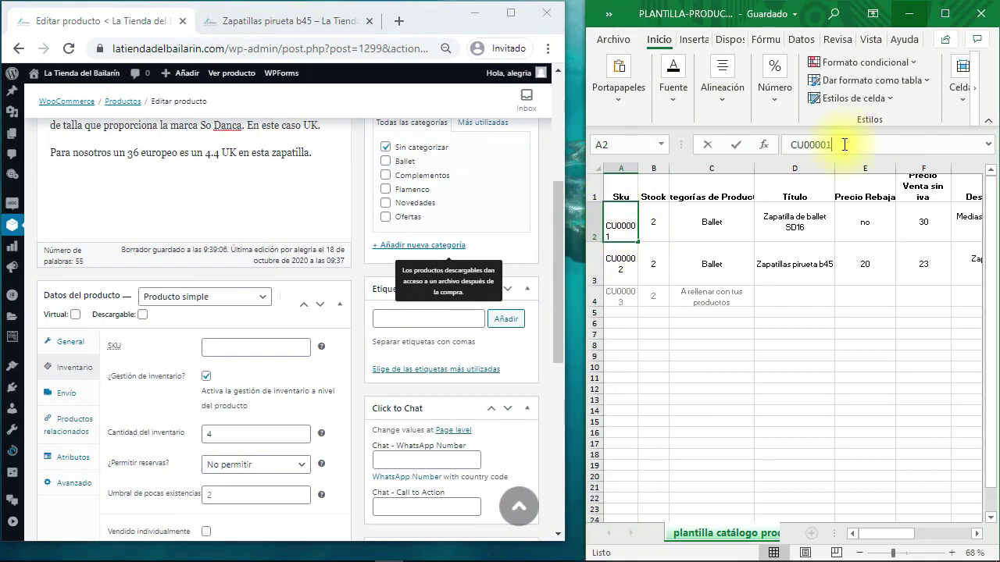
drag(845, 145, 724, 155)
key(ctrl+c)
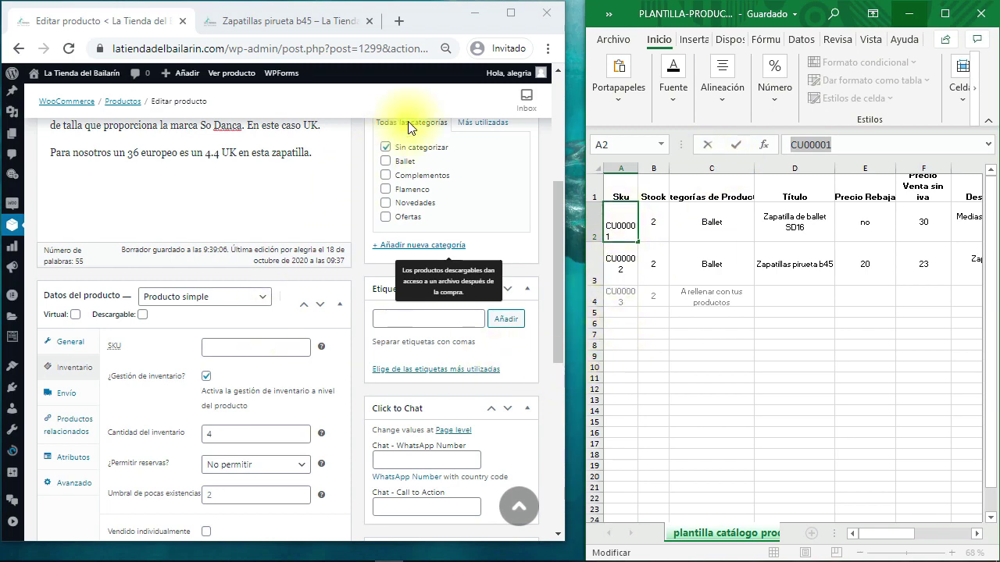
click(510, 12)
click(378, 283)
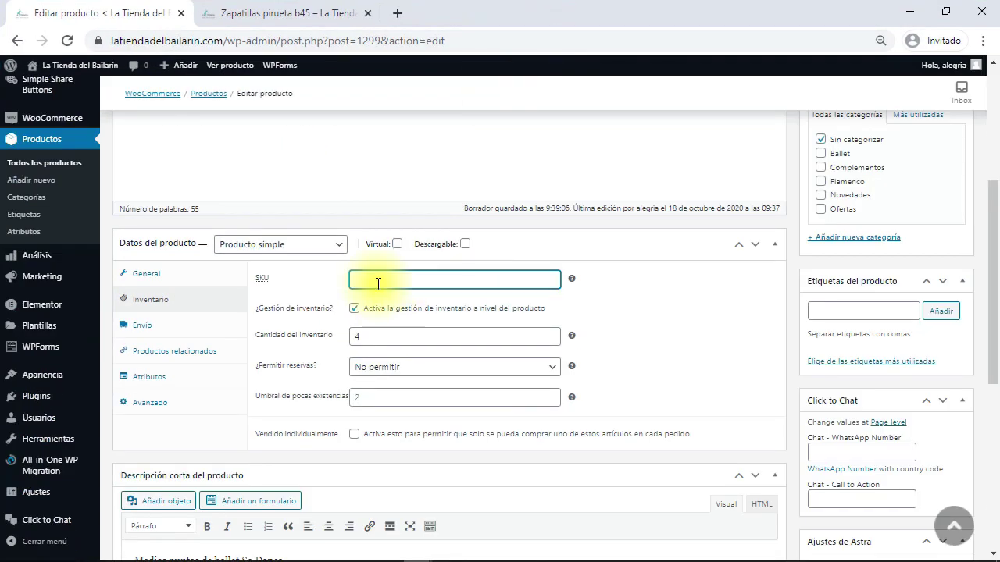
key(ctrl+v)
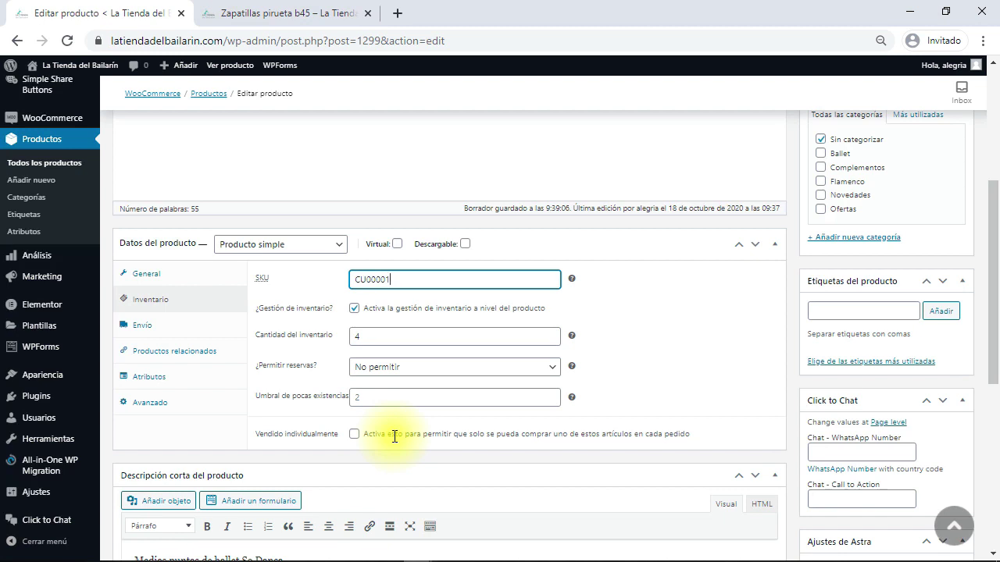
click(144, 327)
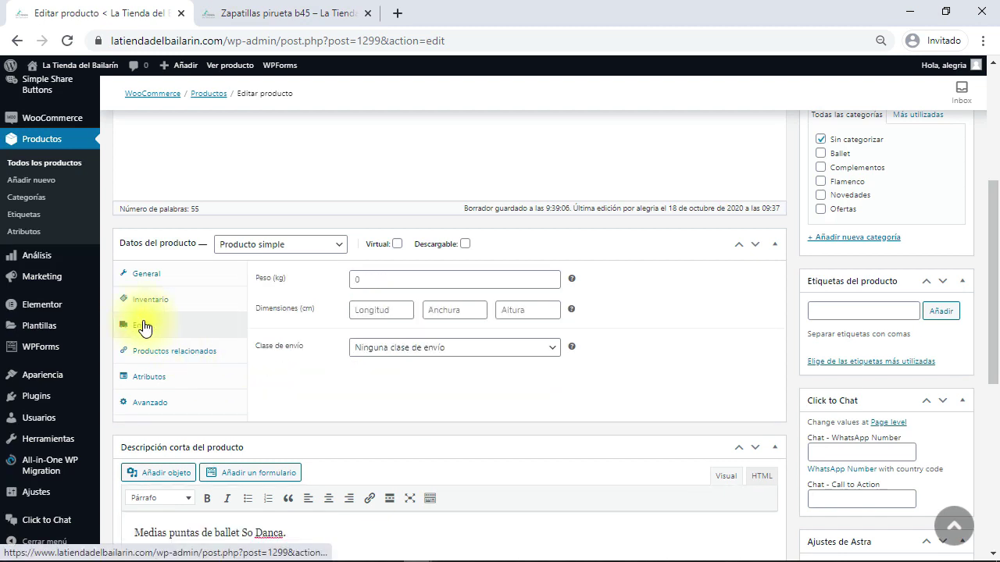
Set weight 2 kg and shipping class Artículo voluminoso, then open Productos relacionados
click(364, 278)
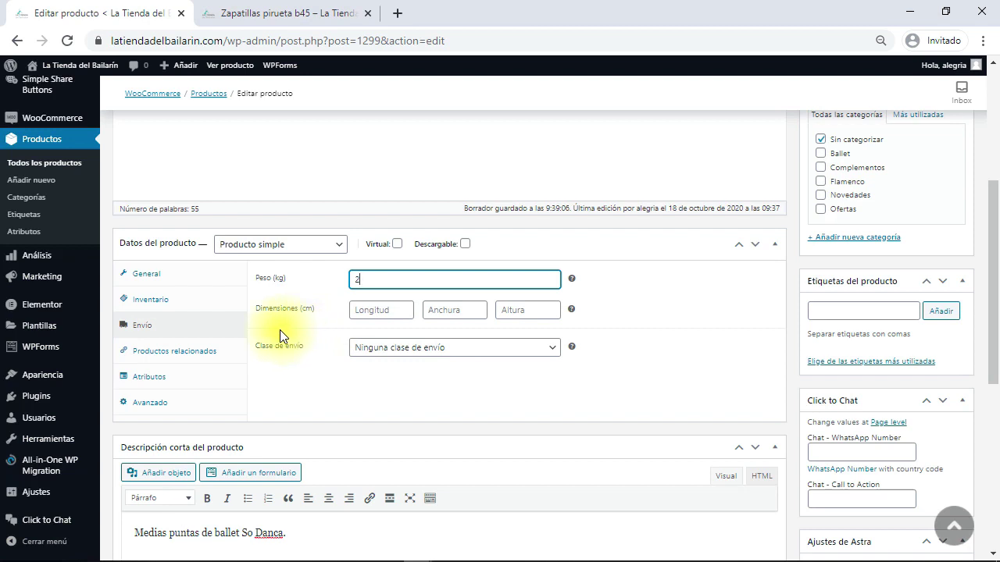
click(545, 352)
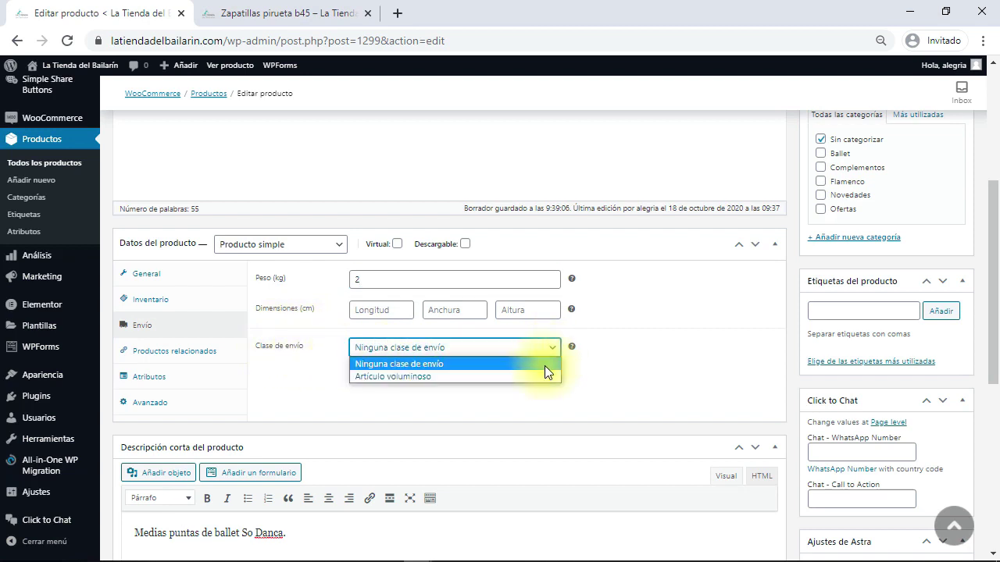
click(384, 378)
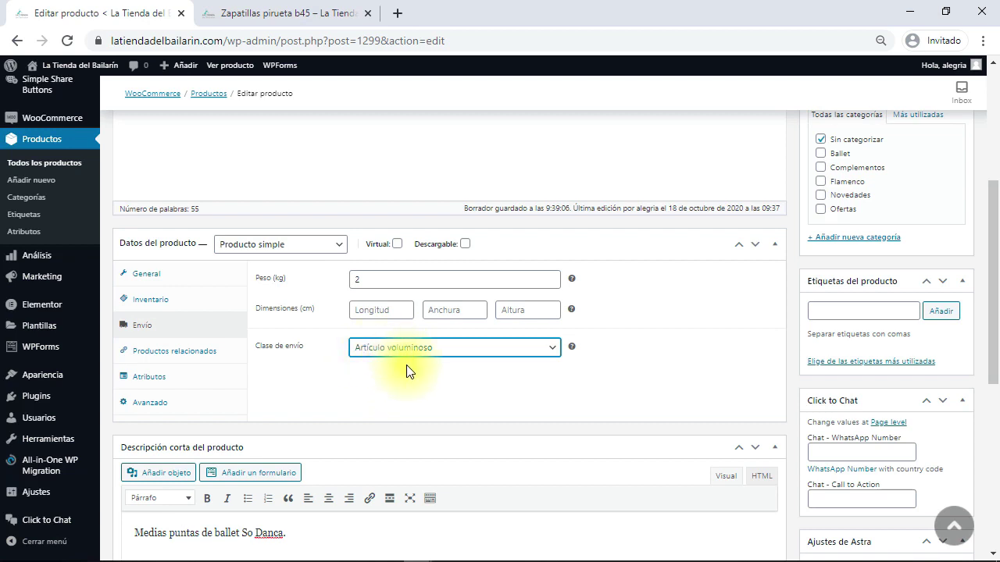
click(183, 352)
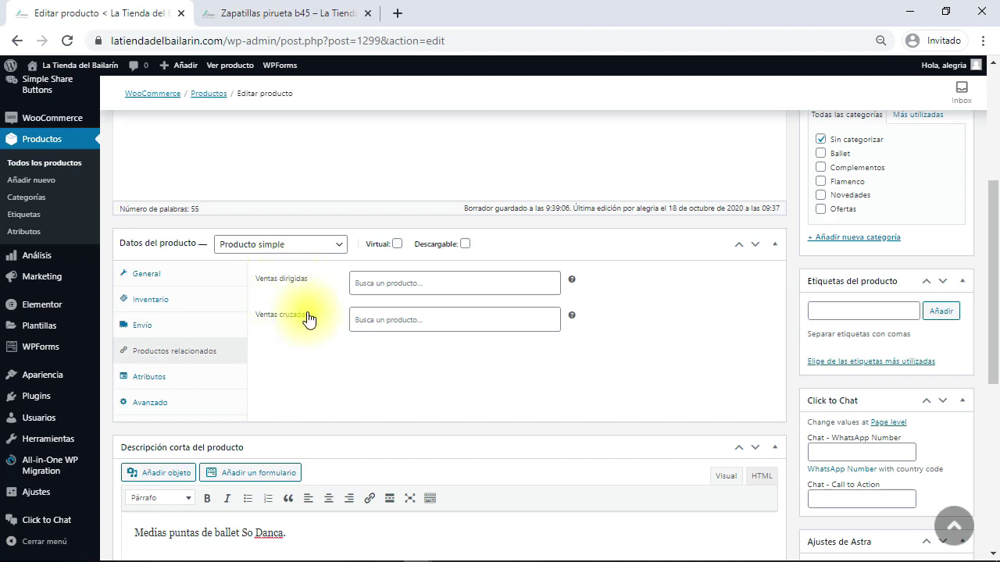
Search 'zap' in Ventas dirigidas and add Zapatillas pirueta b45 as an upsell
click(369, 282)
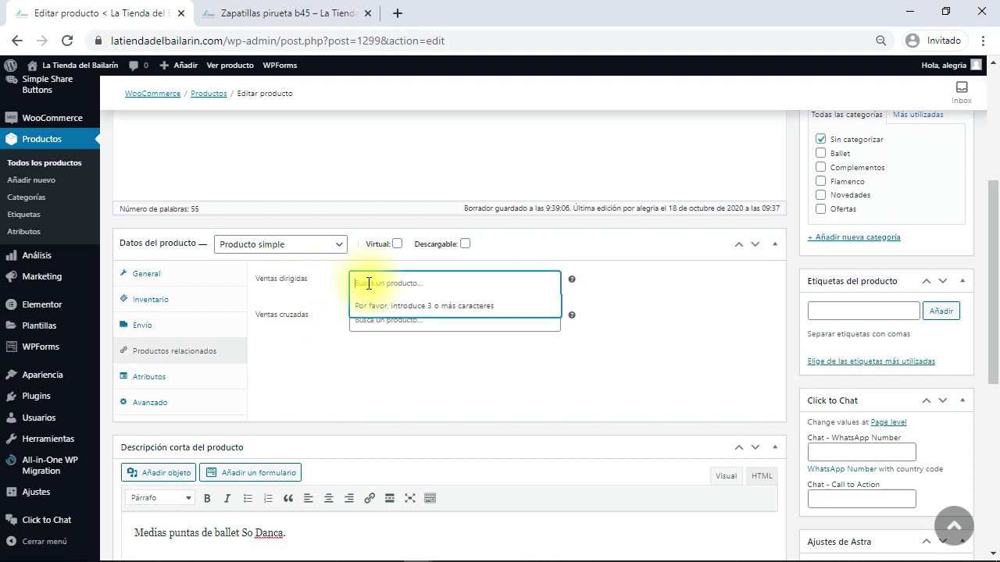
text(zapa)
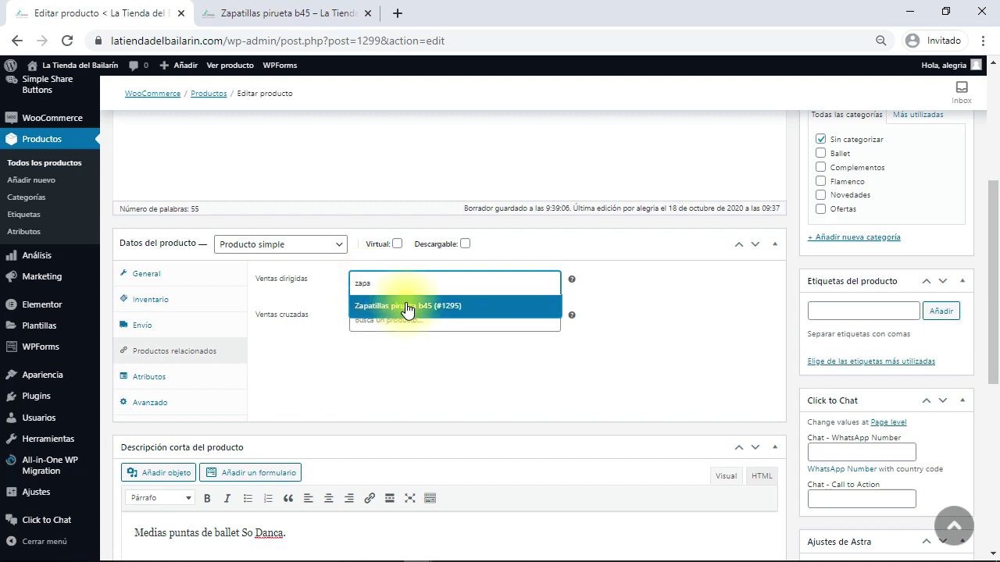
click(408, 313)
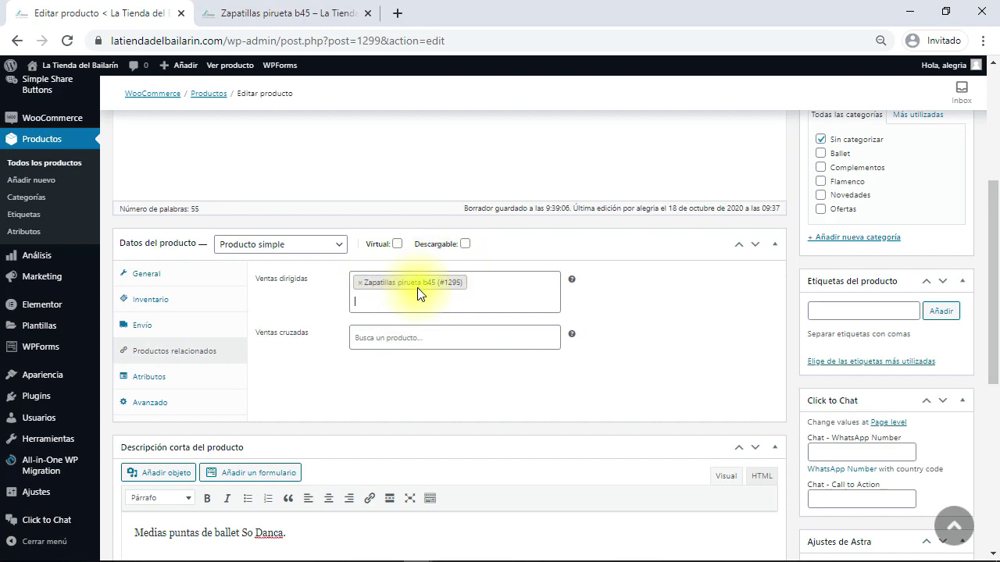
scroll(894, 265, up, 1)
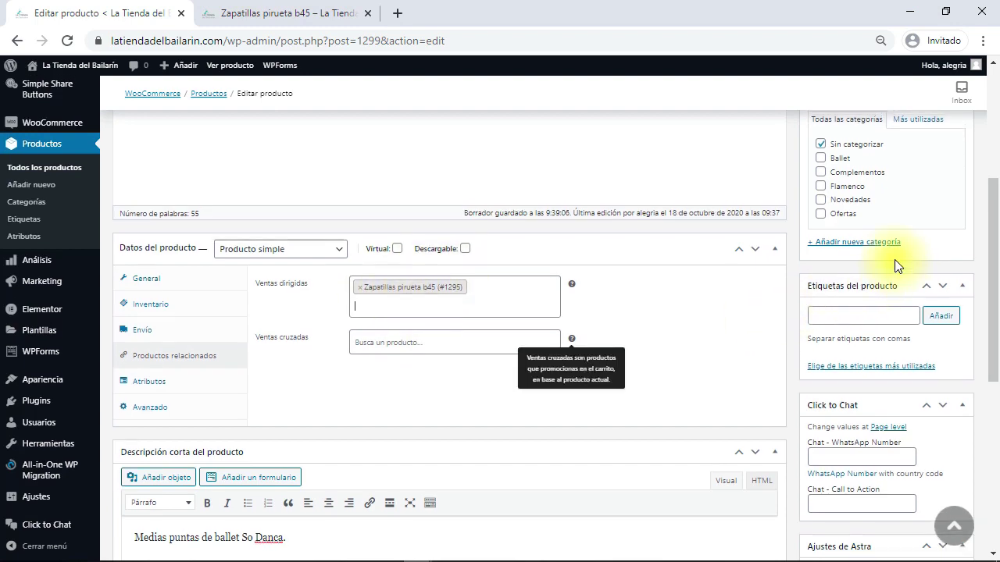
scroll(894, 262, up, 4)
Publish the ballet shoe, review its preview page, and return to the editor
click(941, 324)
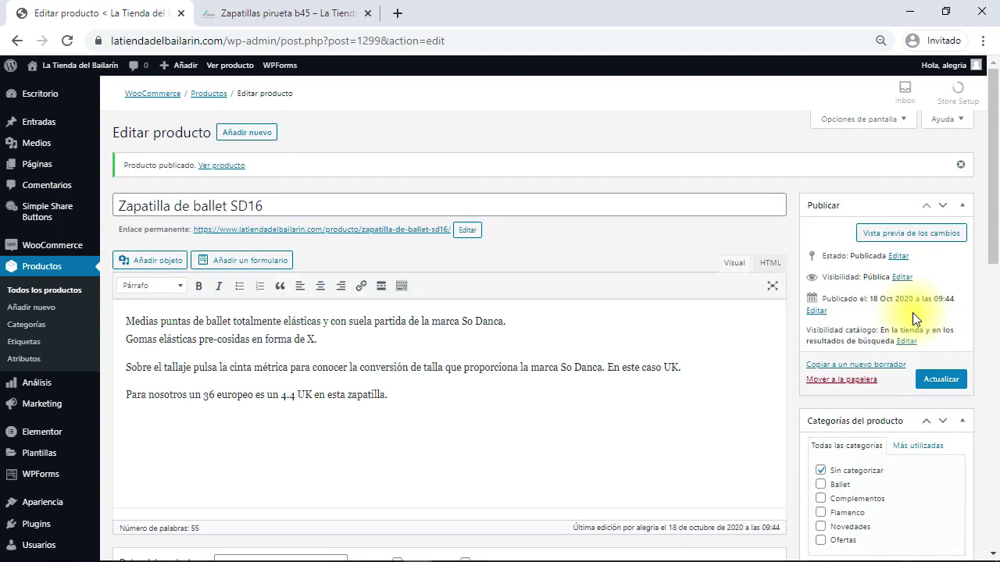
click(911, 232)
scroll(357, 223, down, 3)
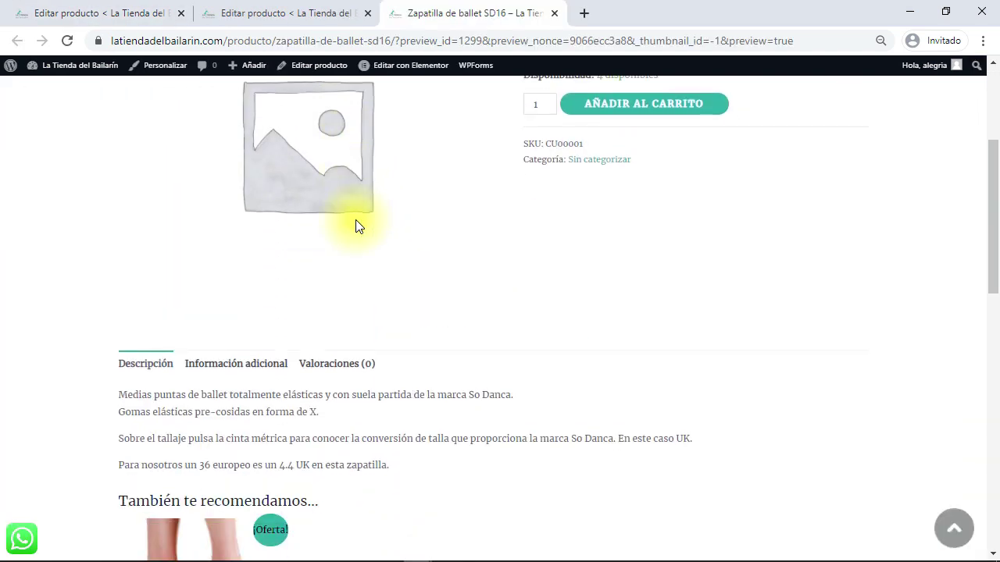
scroll(357, 226, down, 3)
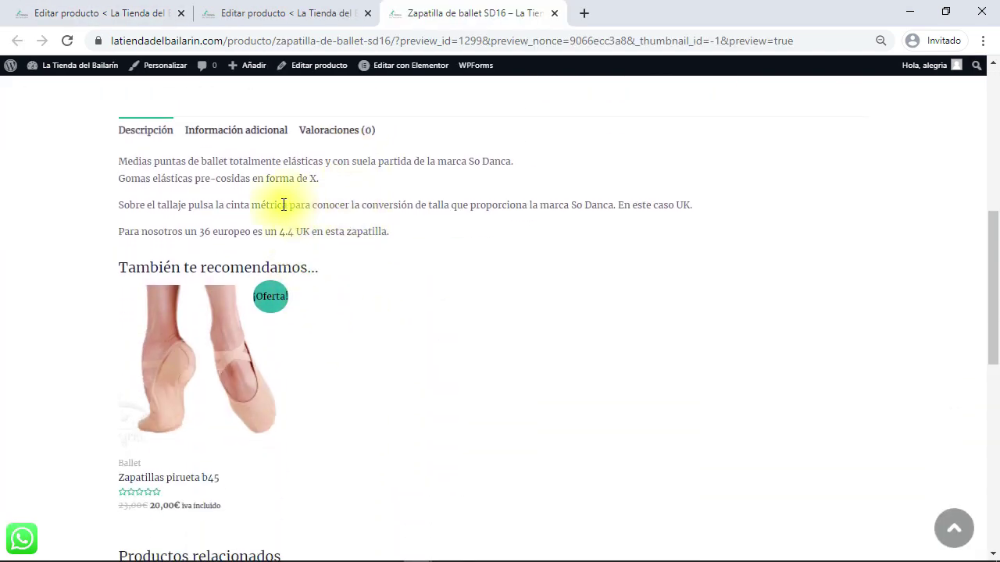
scroll(277, 187, up, 2)
scroll(258, 263, down, 2)
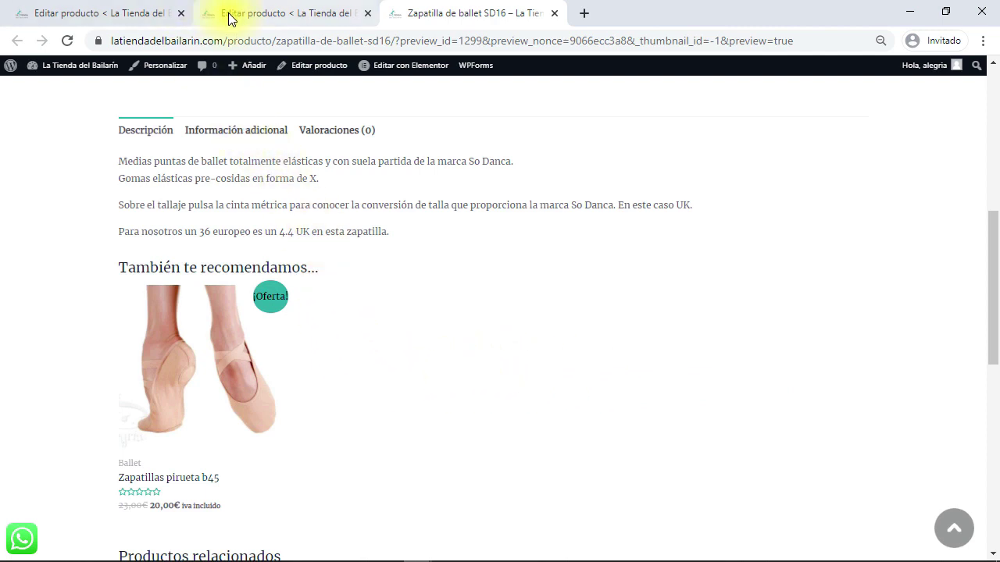
click(257, 17)
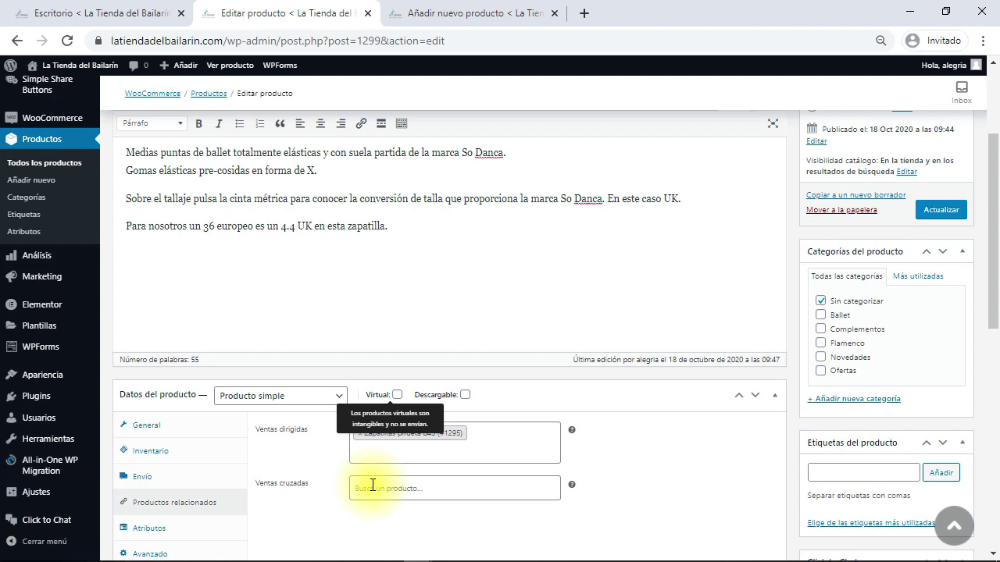
Search 'laz' in Ventas cruzadas and add Lazos Elásticos Grishko as a cross-sell
click(373, 485)
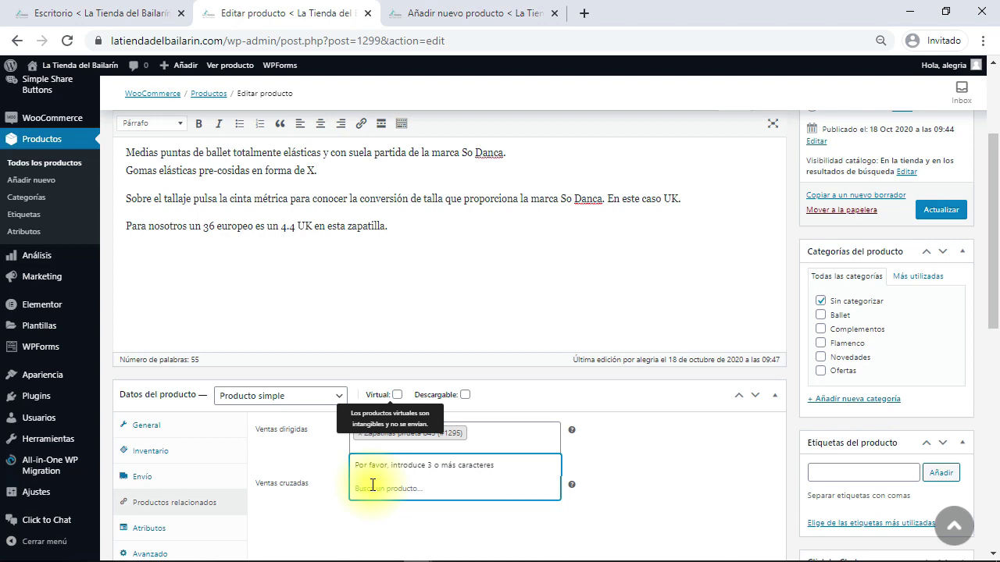
text(laz)
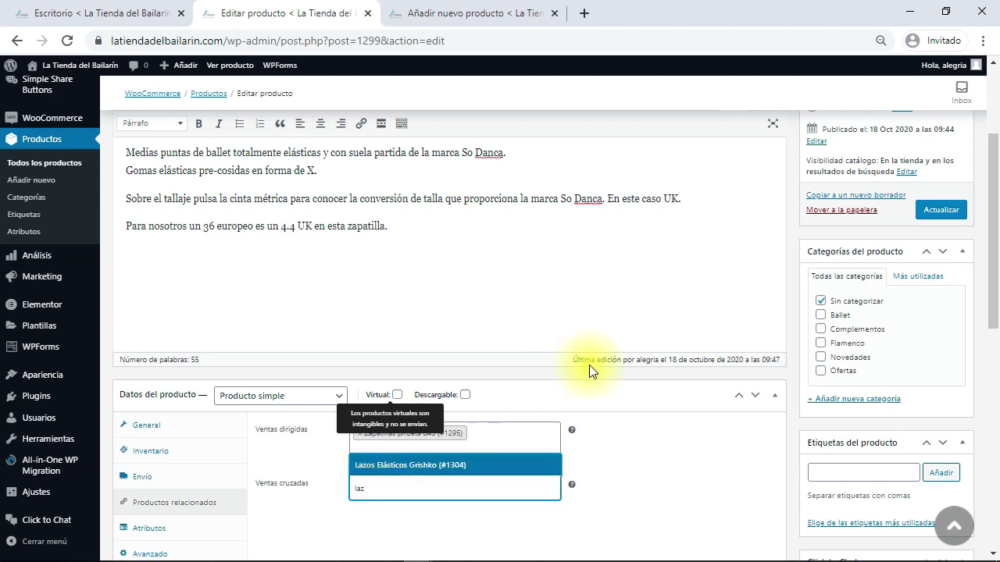
click(414, 465)
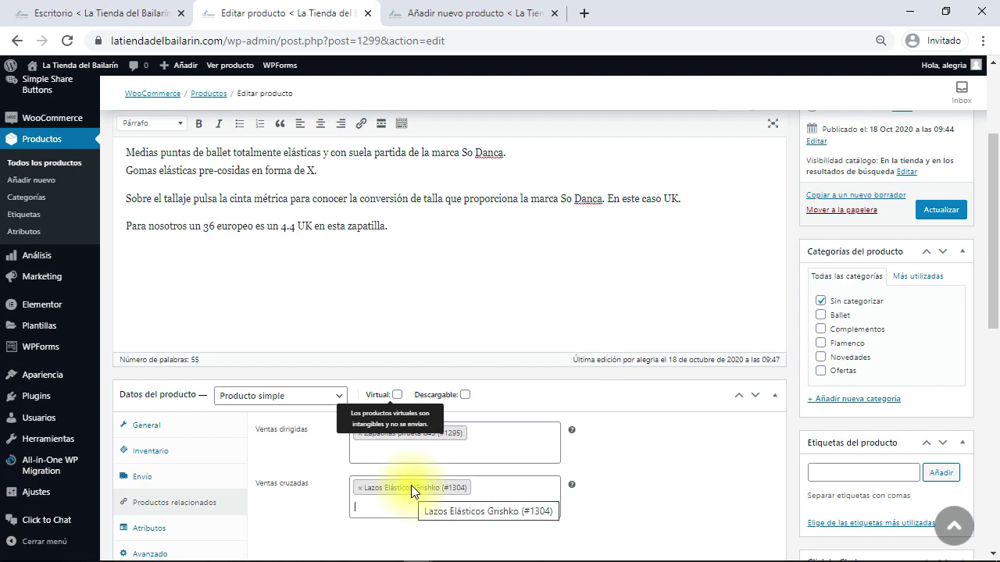
Preview the shoe, add it to the cart, and confirm the cart suggests Lazos Elásticos Grishko
click(933, 215)
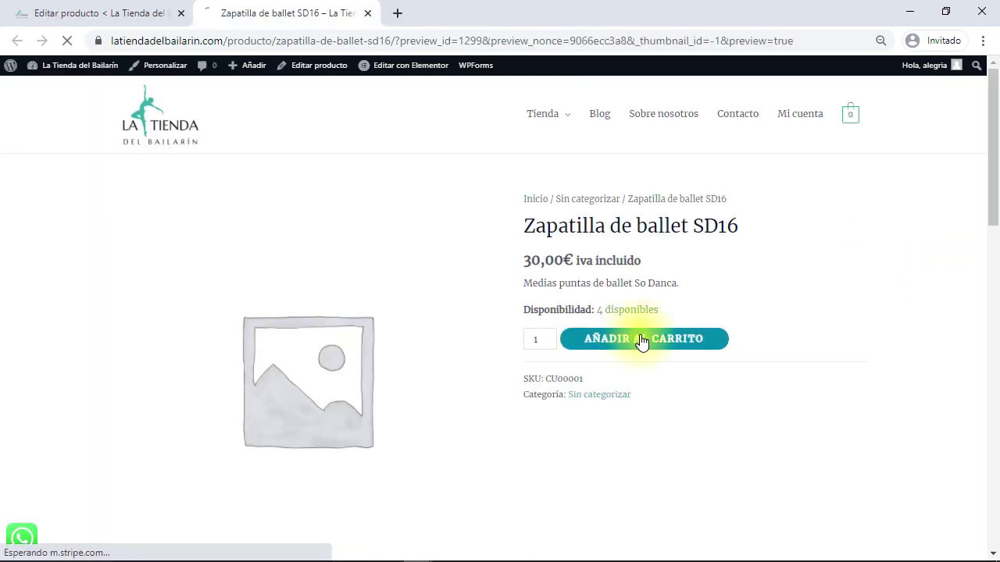
click(640, 339)
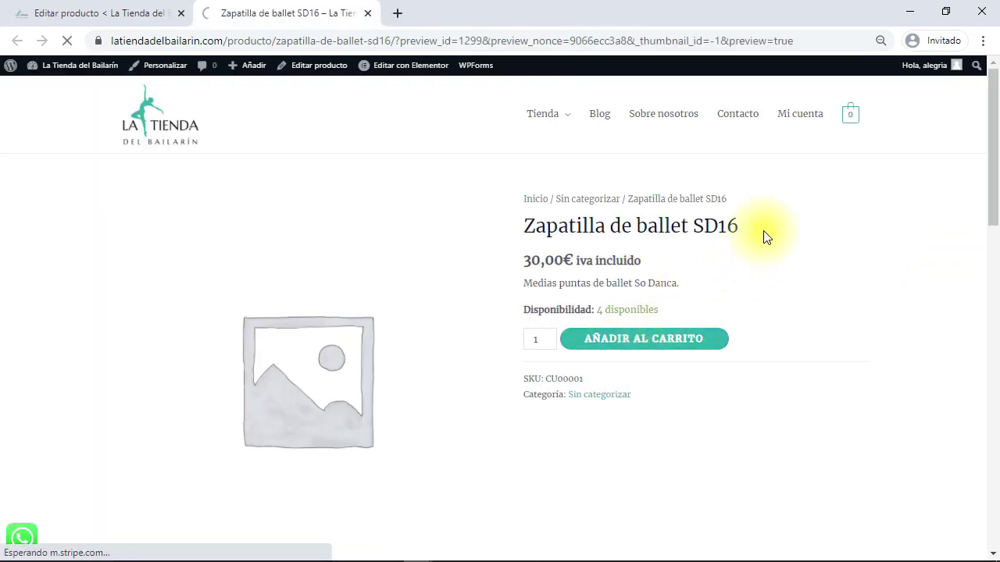
mouse_move(850, 117)
click(808, 244)
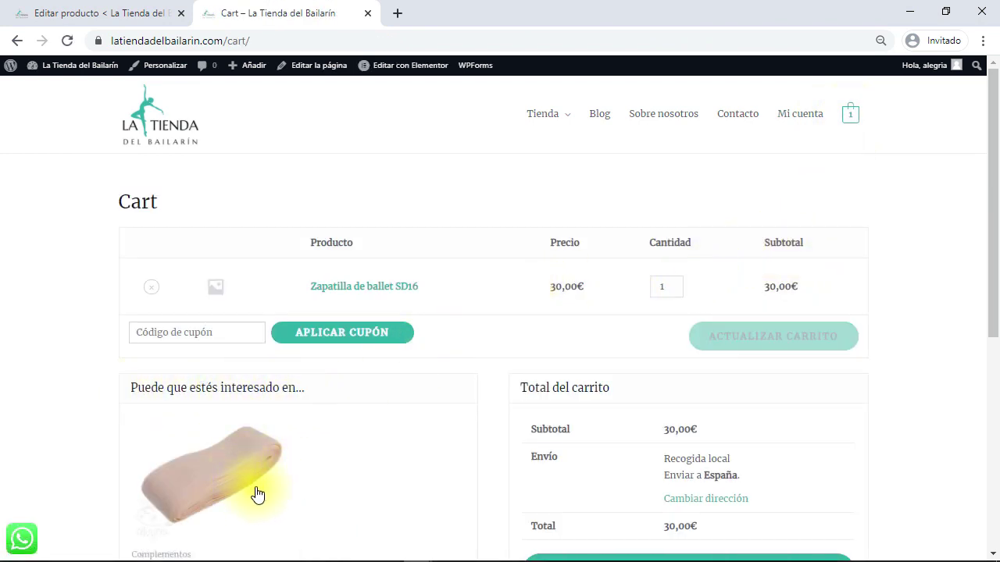
scroll(280, 478, down, 1)
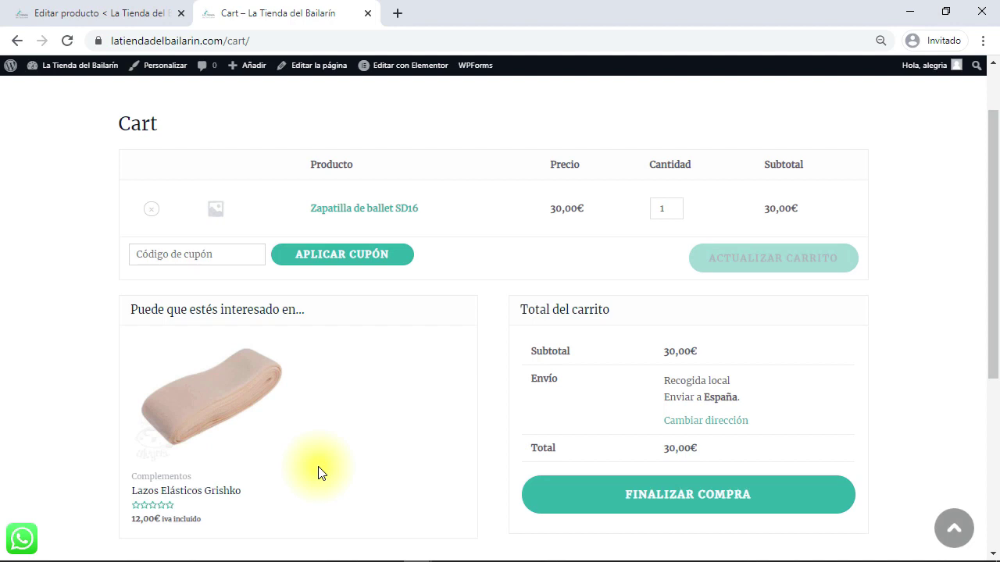
In Categorías del producto, untick Sin categorizar and tick Ballet for the ballet shoe
click(104, 13)
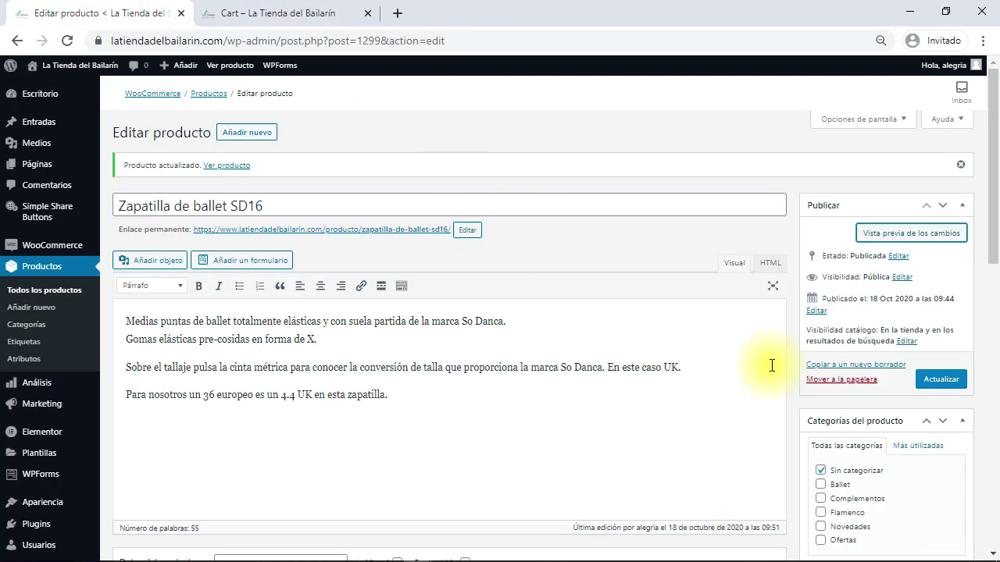
scroll(782, 363, down, 2)
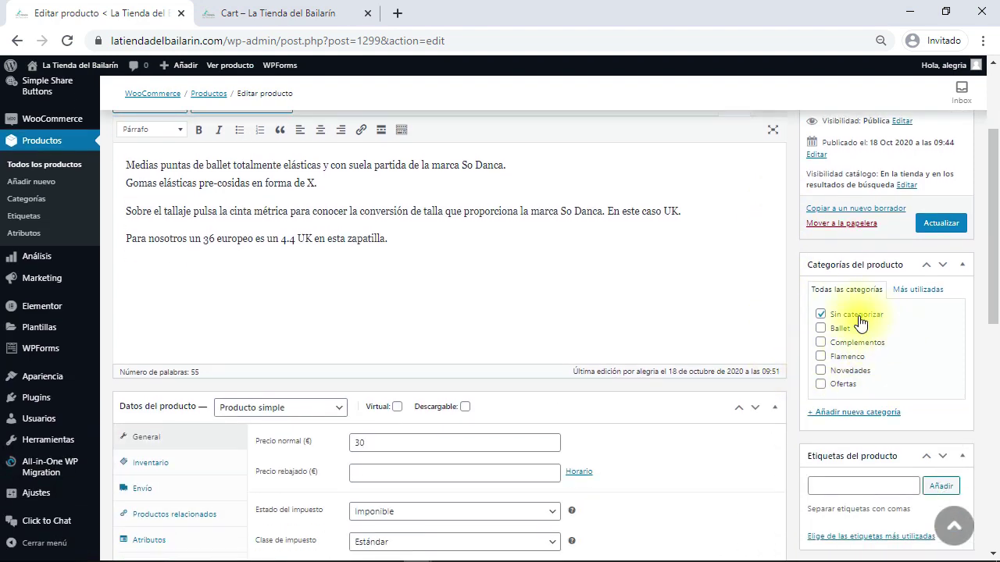
click(820, 316)
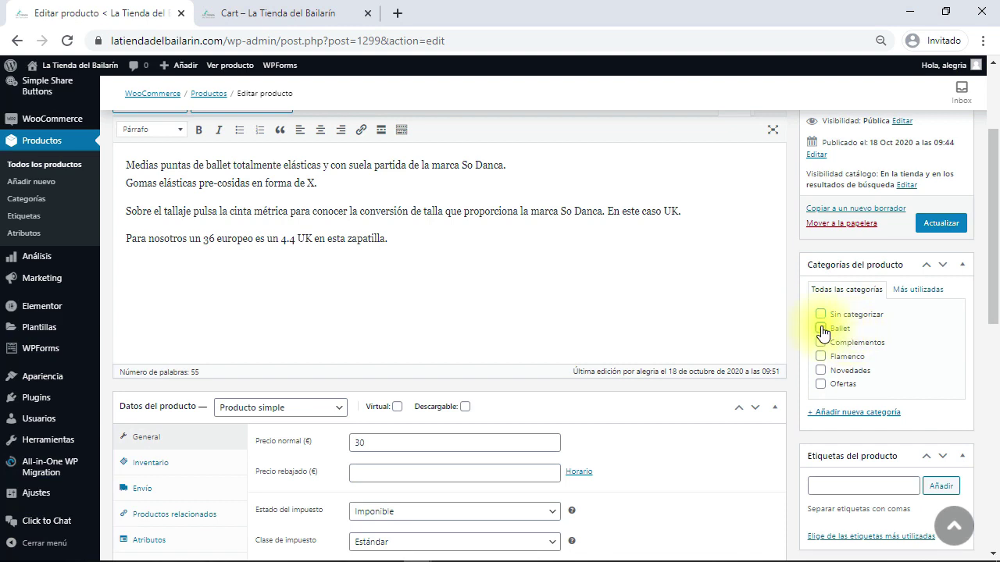
click(821, 329)
scroll(832, 336, down, 1)
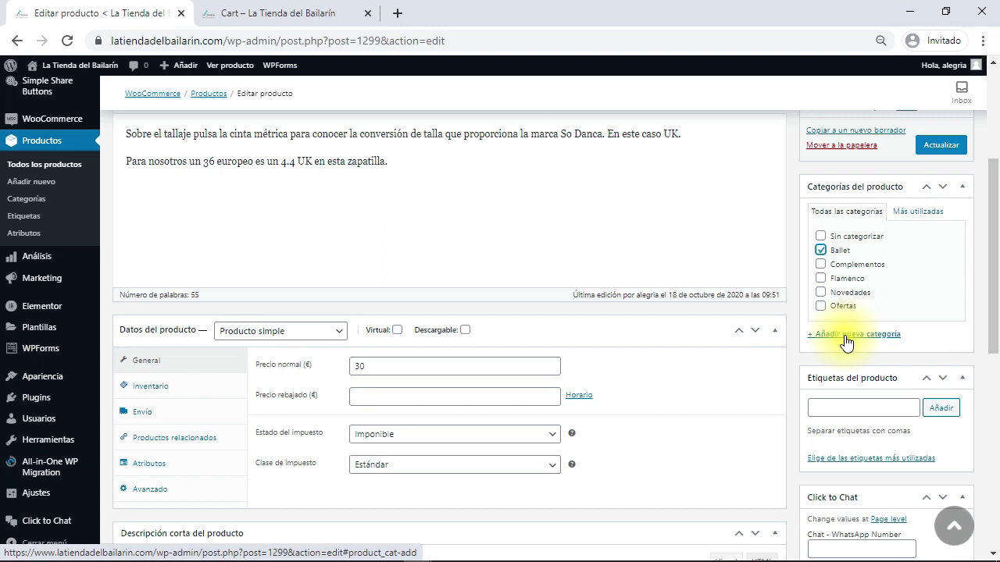
click(846, 336)
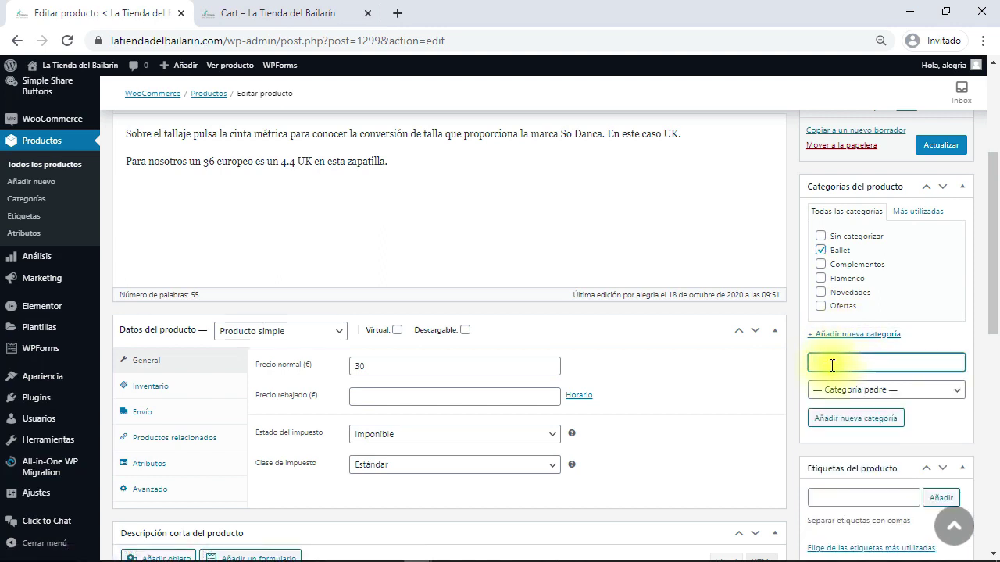
scroll(832, 365, down, 1)
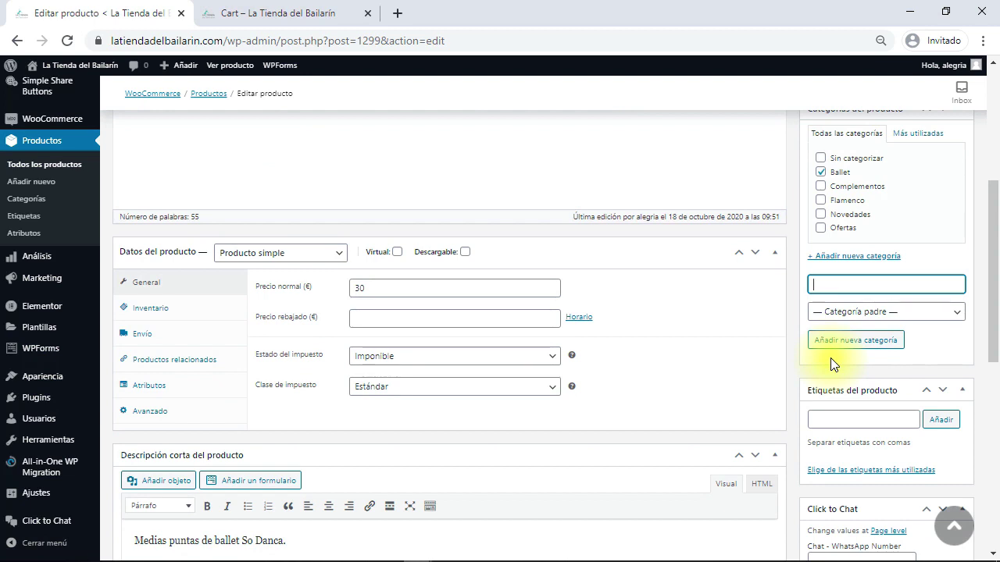
scroll(832, 365, down, 9)
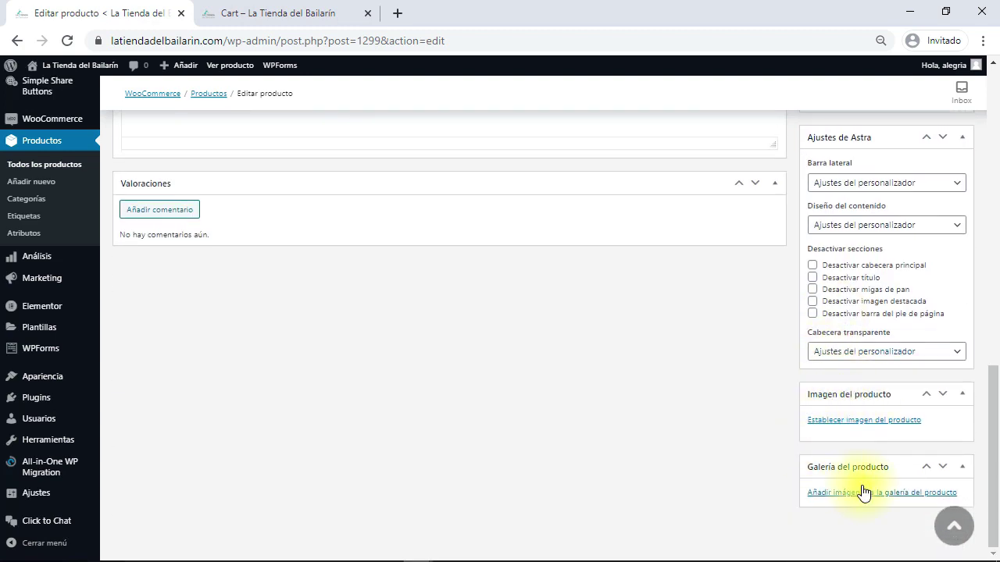
Set the first ballet shoe photo as the main product image
click(852, 422)
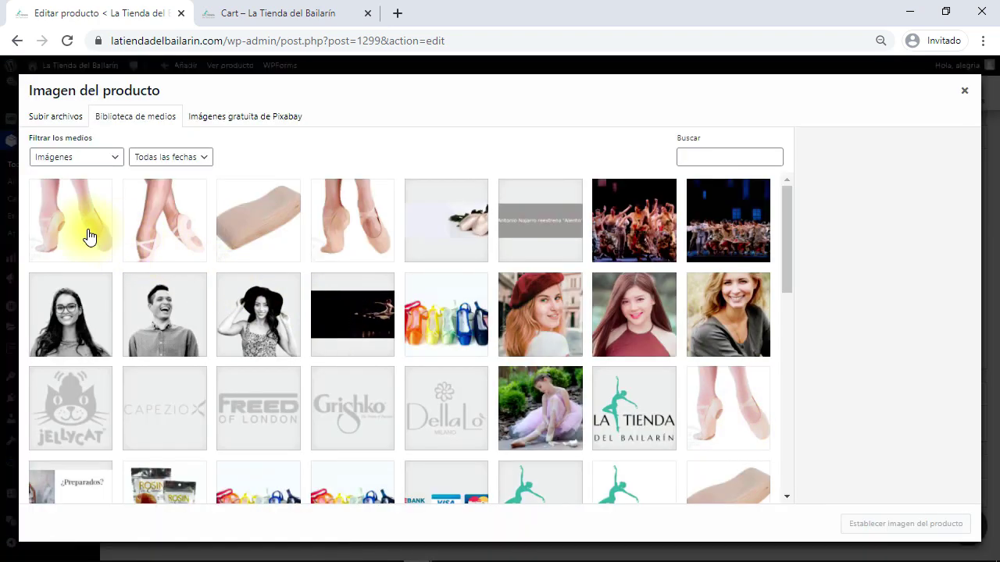
click(85, 228)
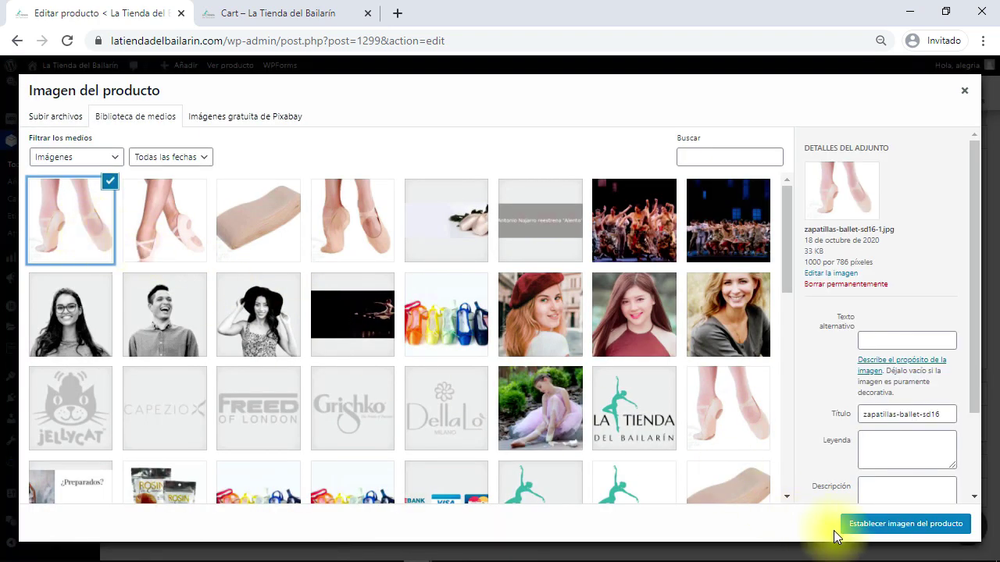
click(882, 528)
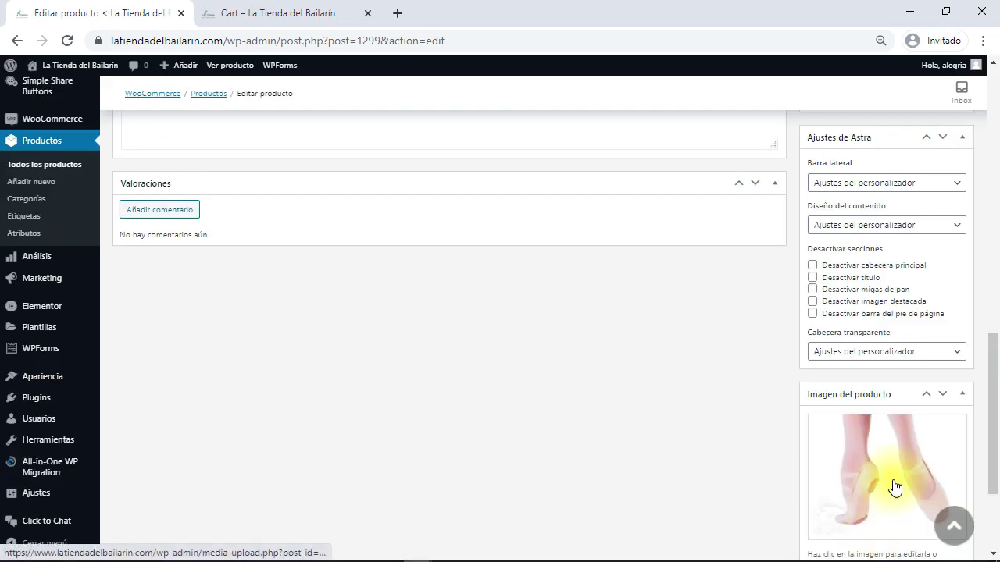
Add the second ballet shoe photo to the product gallery and update the product
scroll(894, 480, down, 2)
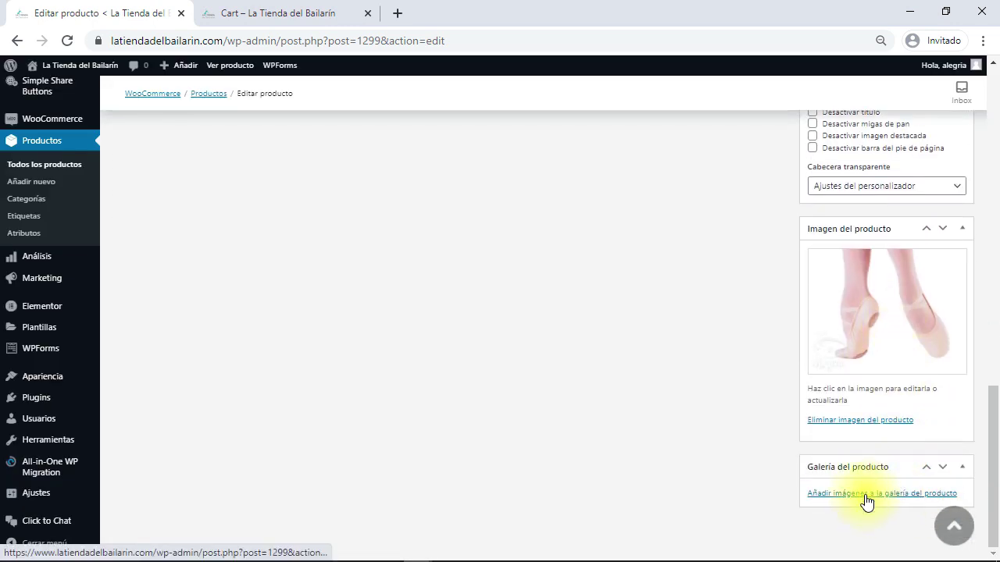
click(873, 495)
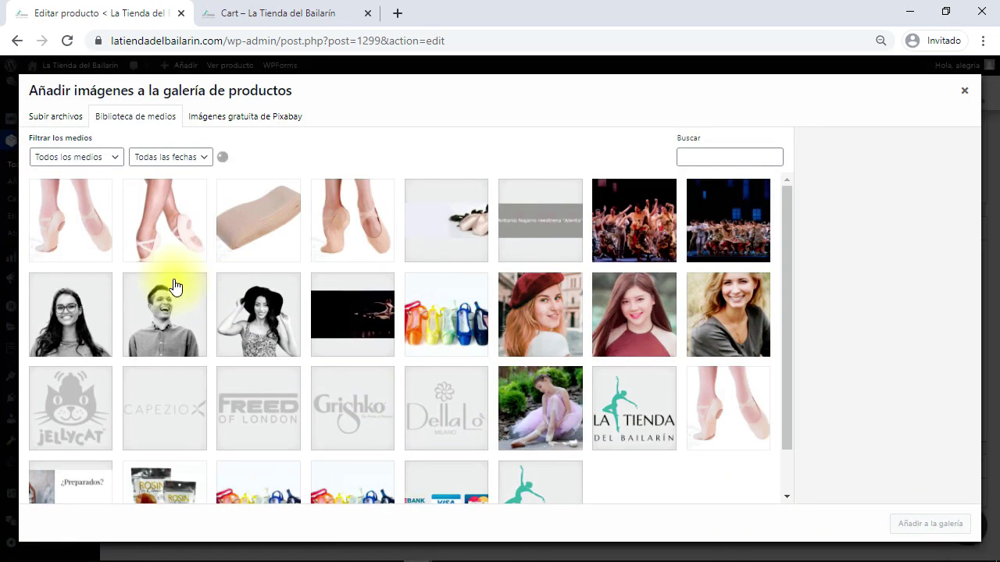
click(164, 233)
click(925, 523)
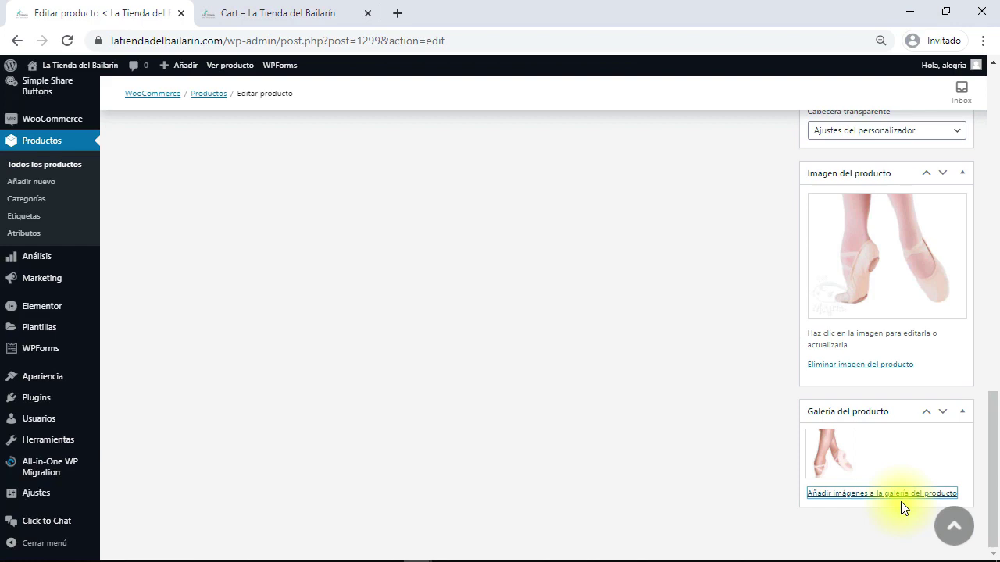
scroll(899, 506, up, 3)
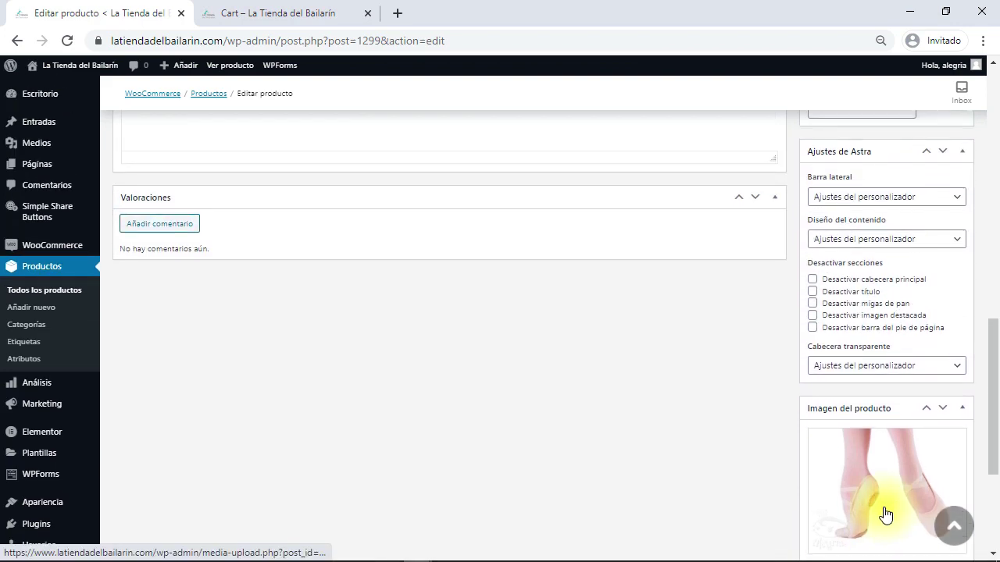
scroll(885, 513, up, 5)
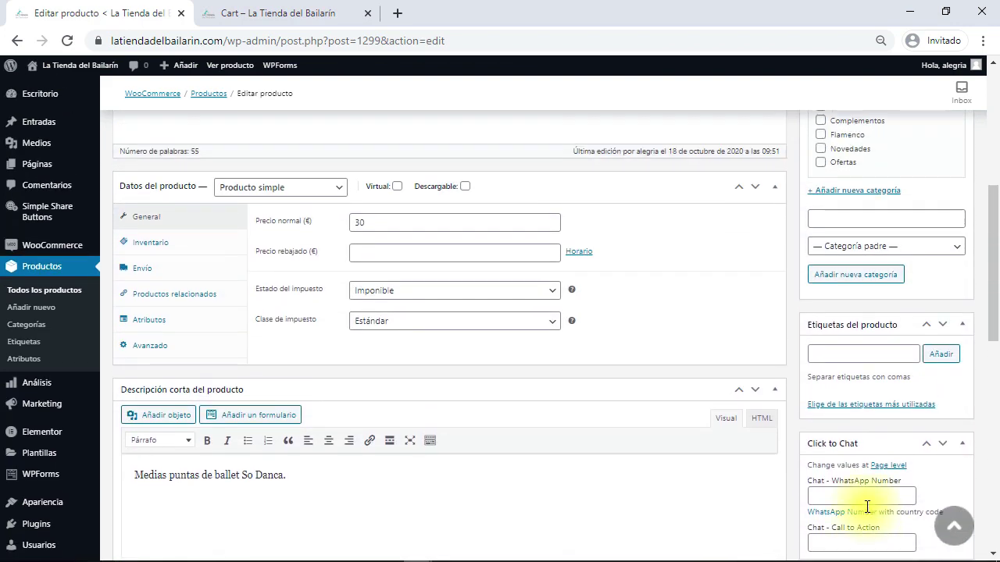
scroll(866, 506, up, 5)
click(939, 352)
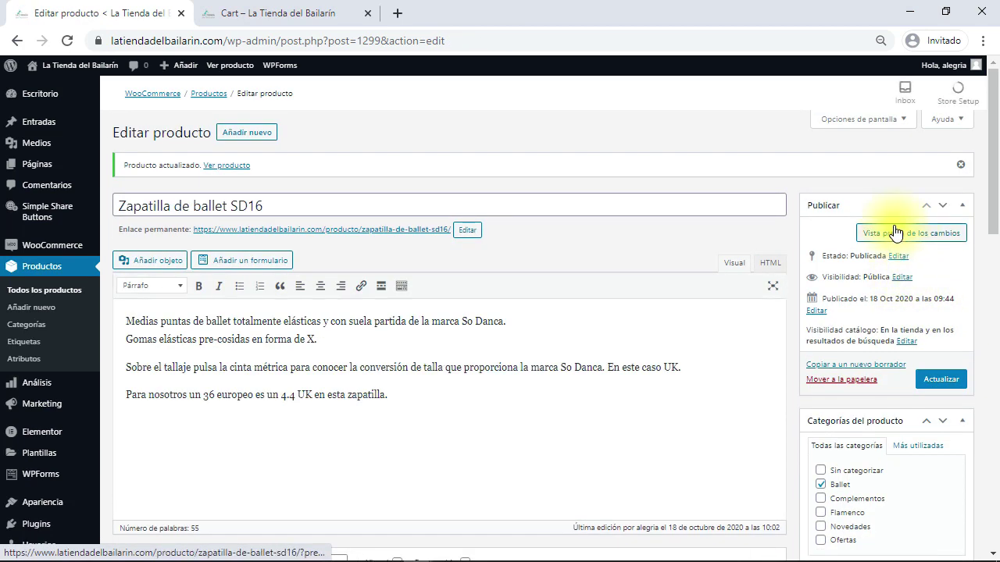
Preview Zapatilla de ballet SD16 on the shop, checking gallery, €30,00 price, SKU CU00001 and recommendations
click(894, 233)
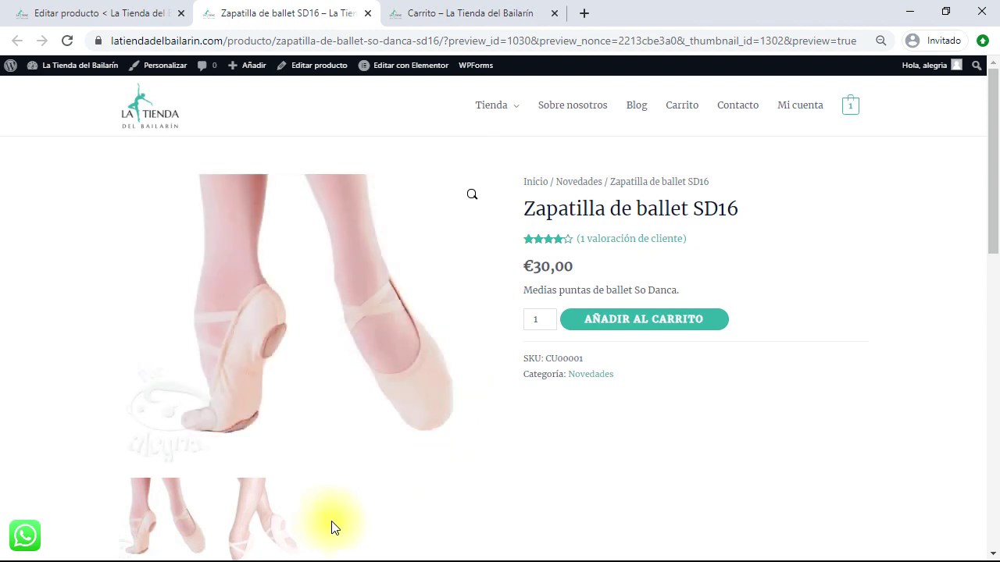
scroll(302, 522, down, 2)
scroll(298, 520, down, 4)
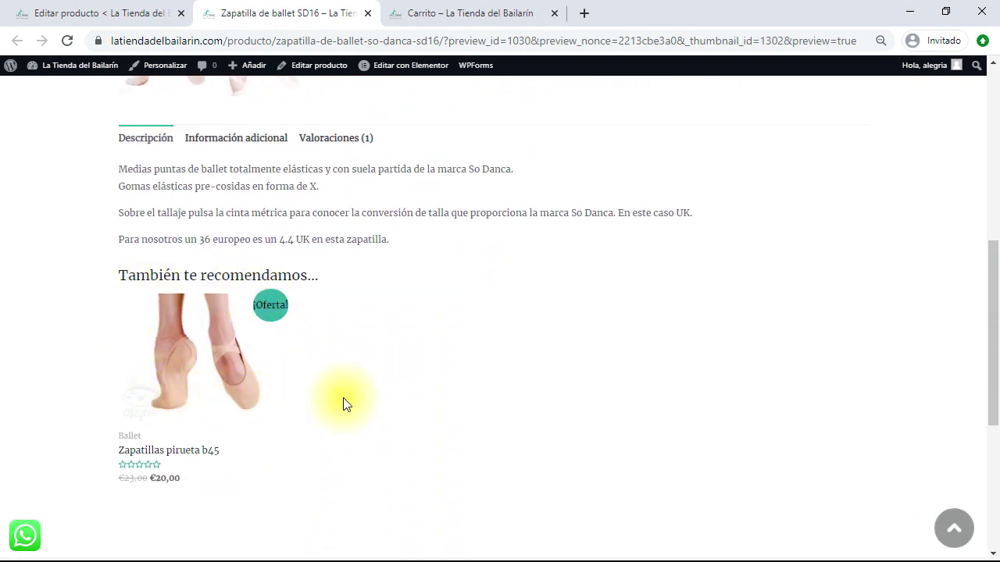
scroll(348, 402, up, 5)
scroll(492, 399, up, 1)
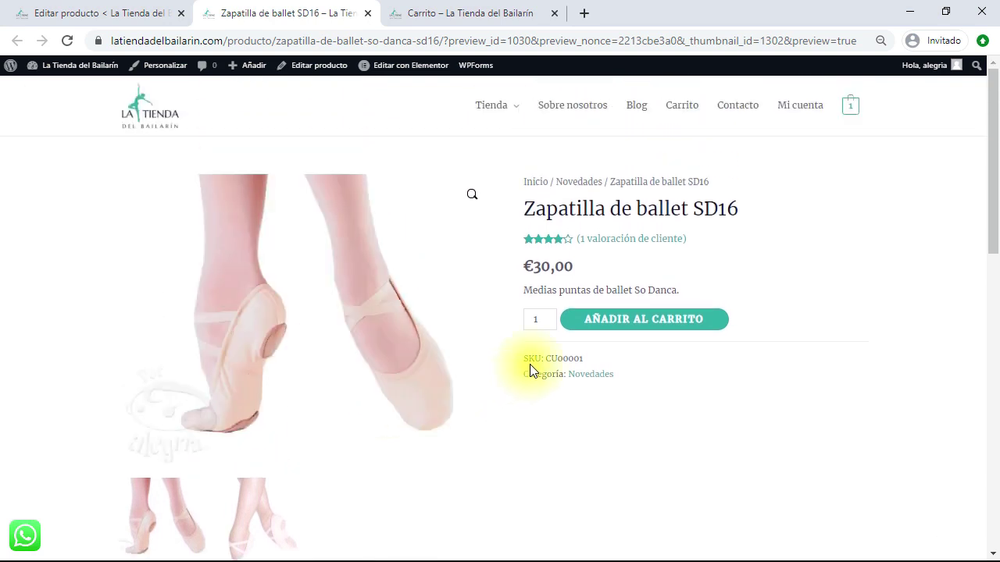
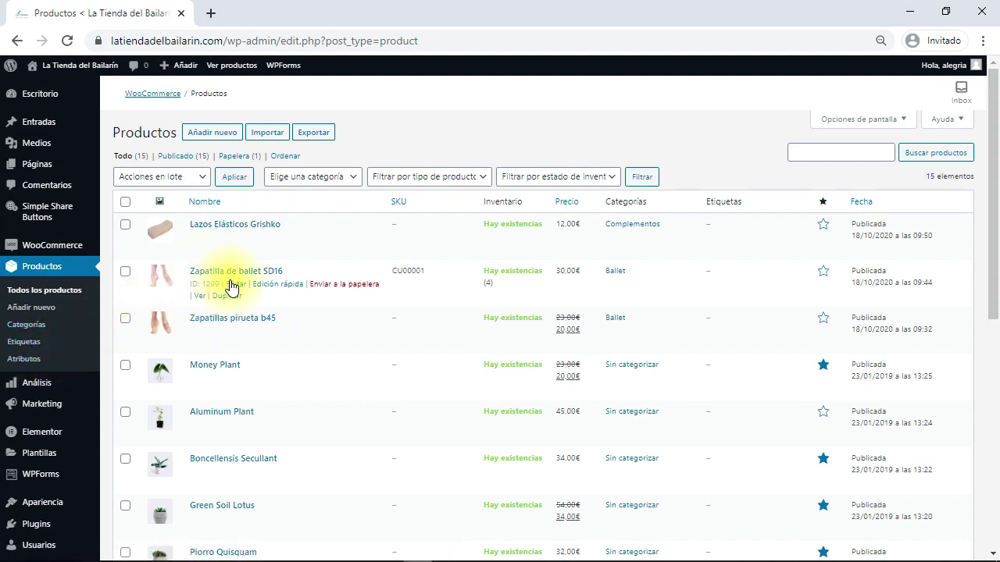
Make Zapatilla de ballet SD16 a Producto variable and view its inventory (SKU CU00001, stock 4)
click(236, 289)
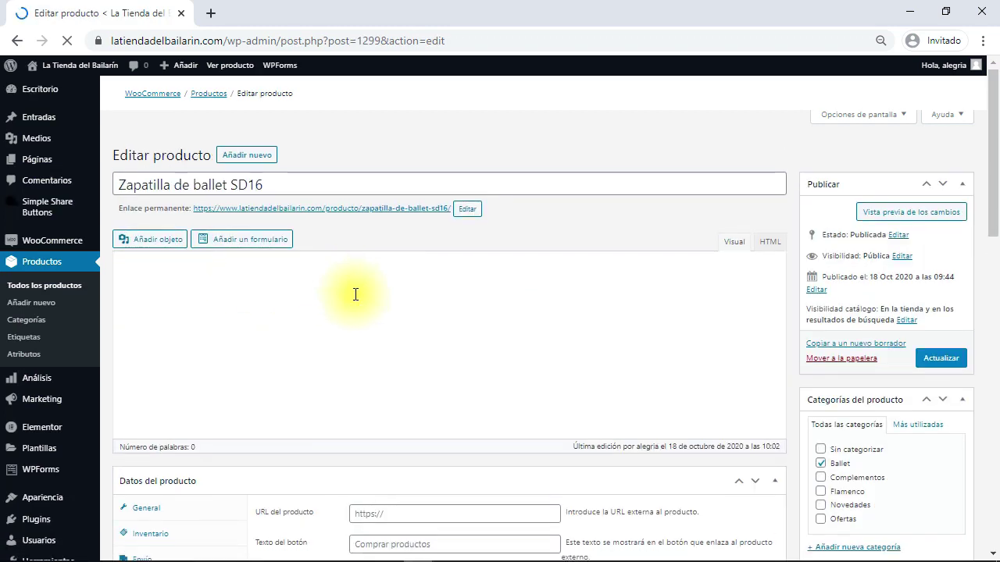
scroll(357, 297, down, 3)
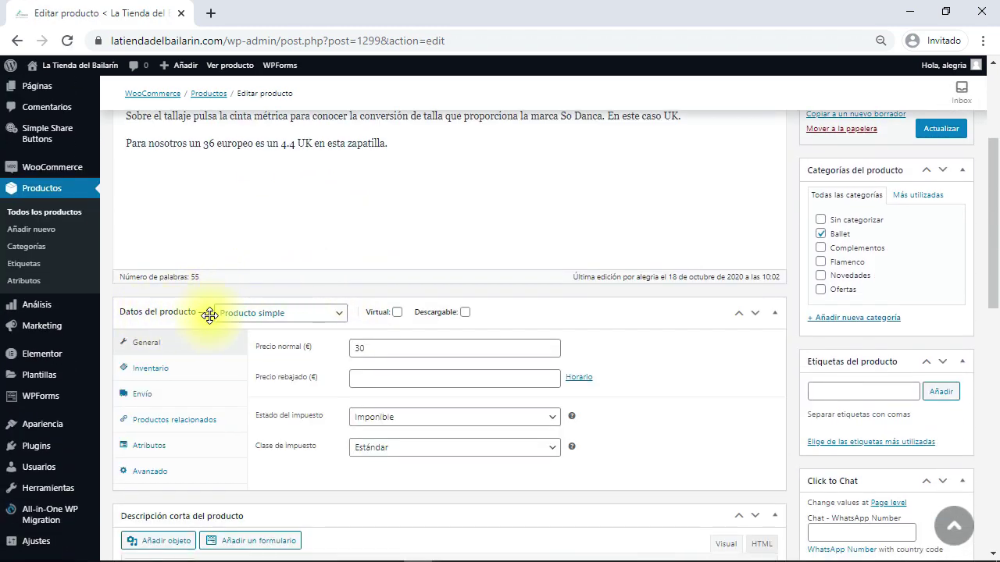
click(347, 316)
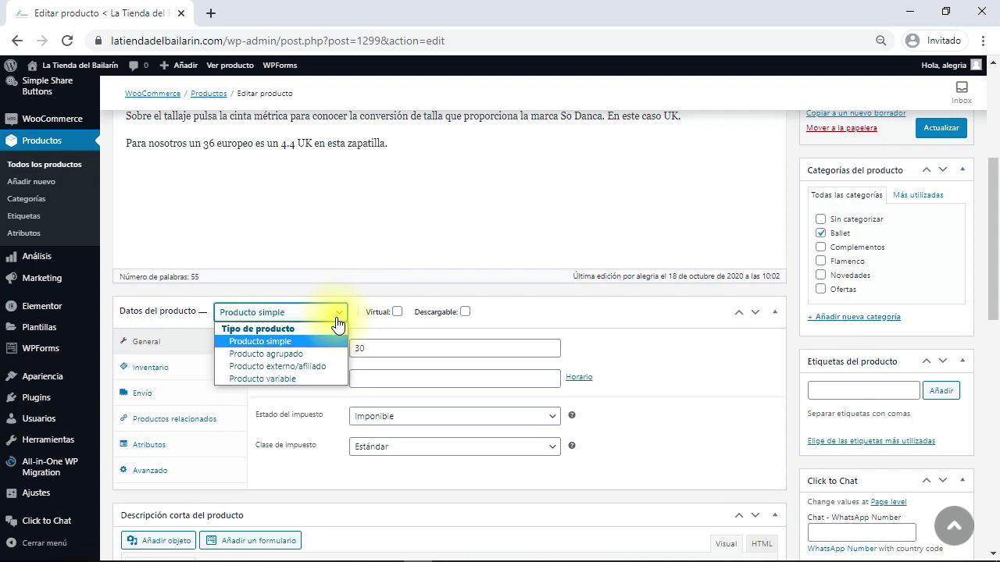
click(283, 378)
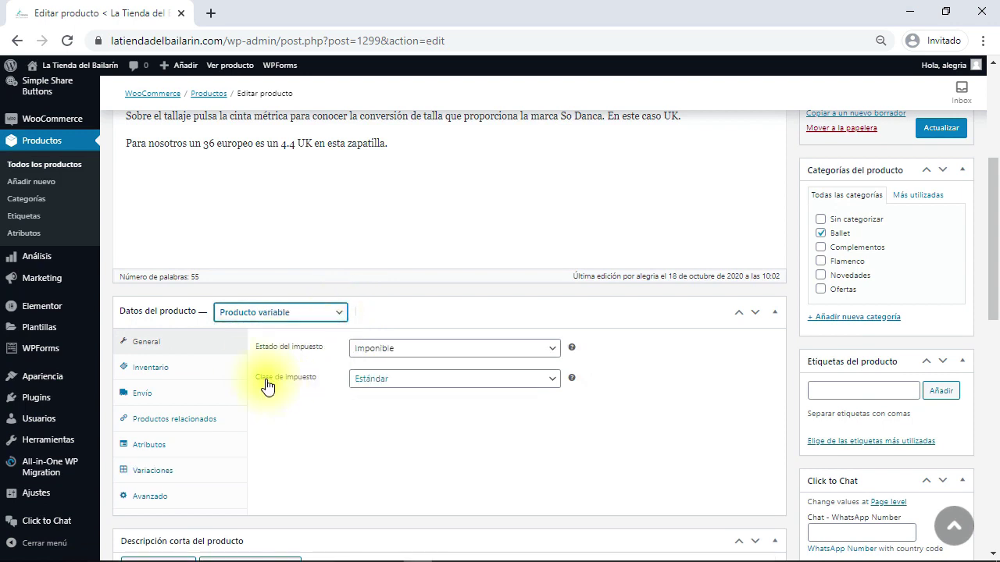
click(141, 369)
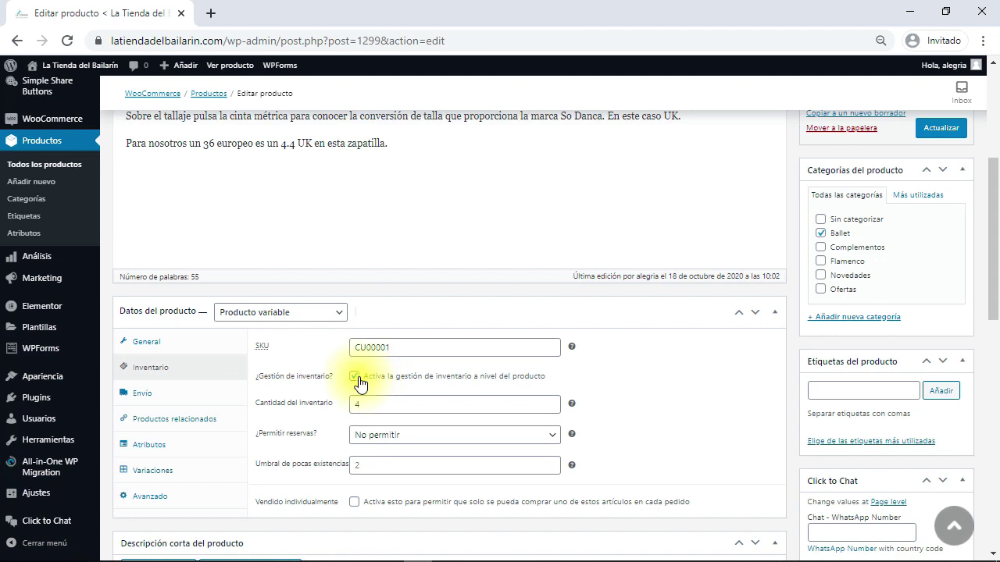
Add the Talla attribute with all values S, M, L, used for variations
click(147, 448)
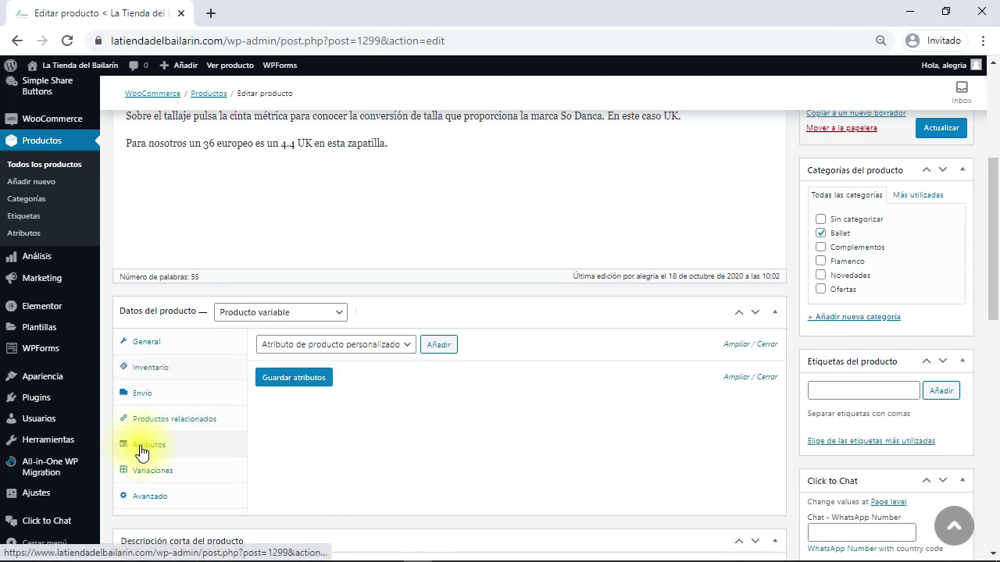
click(447, 353)
click(406, 323)
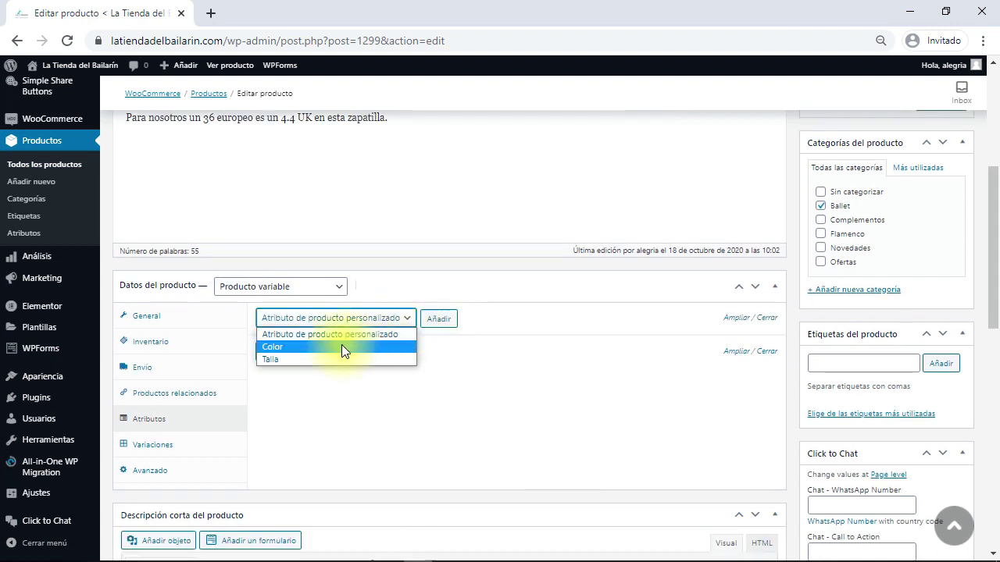
click(287, 359)
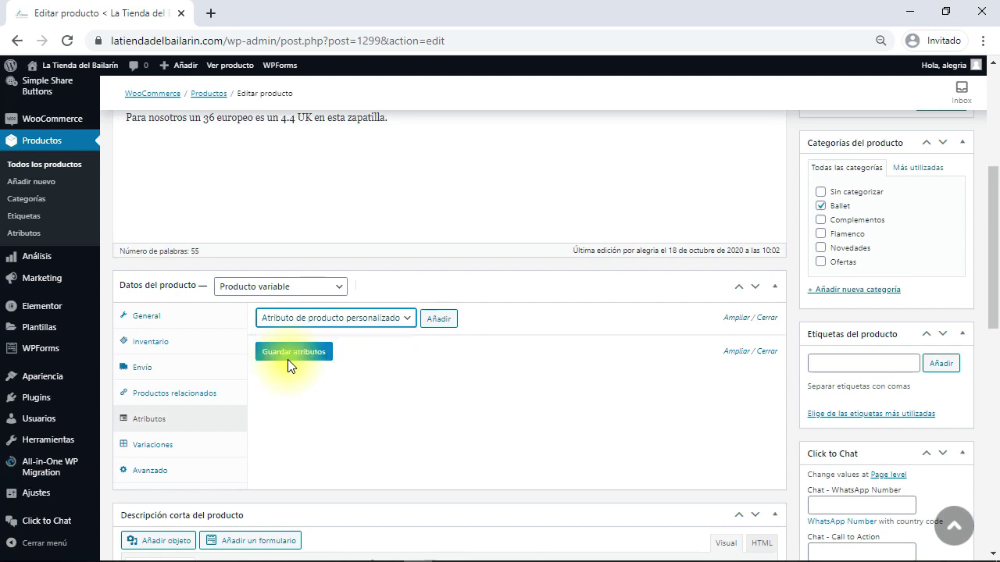
click(440, 320)
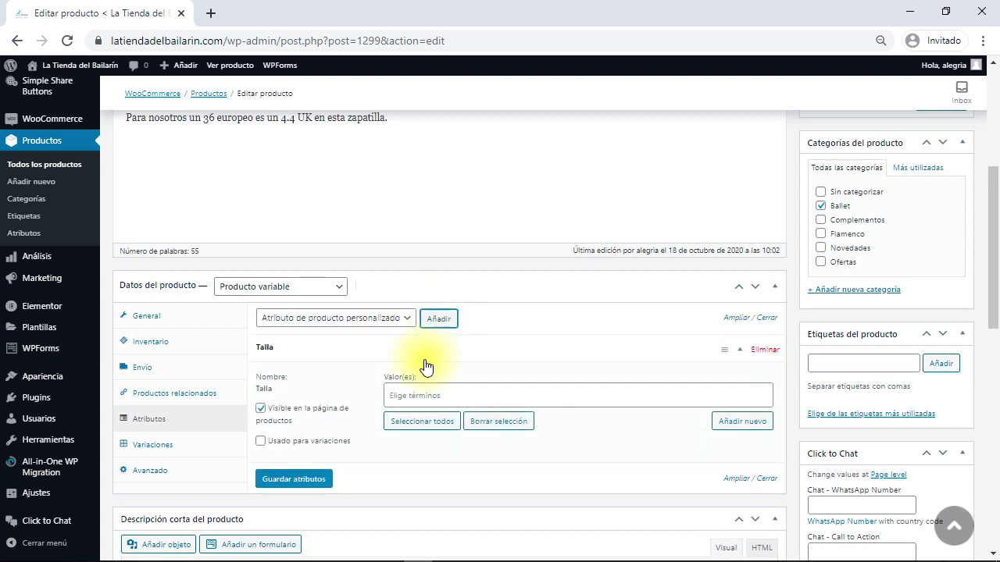
click(261, 442)
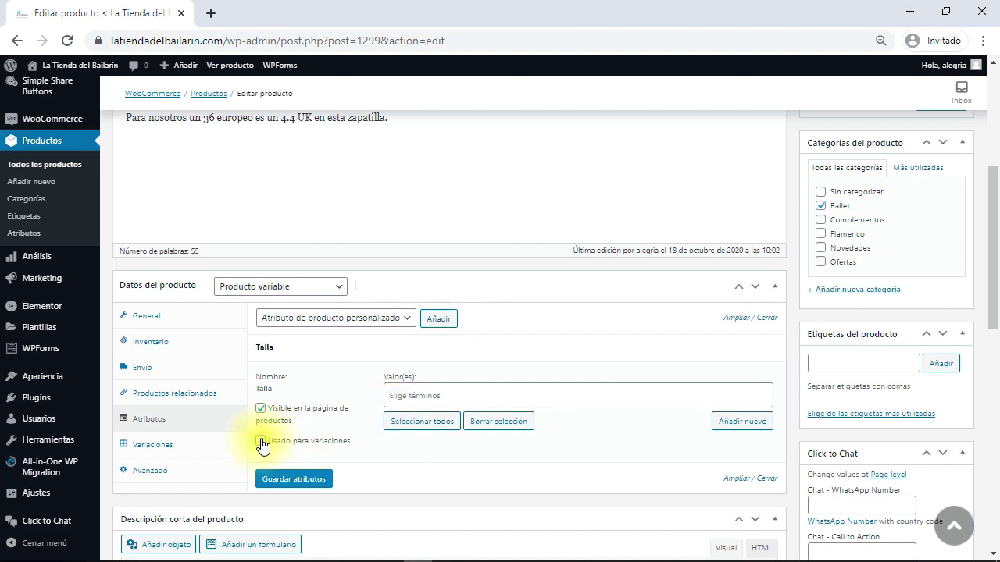
click(405, 422)
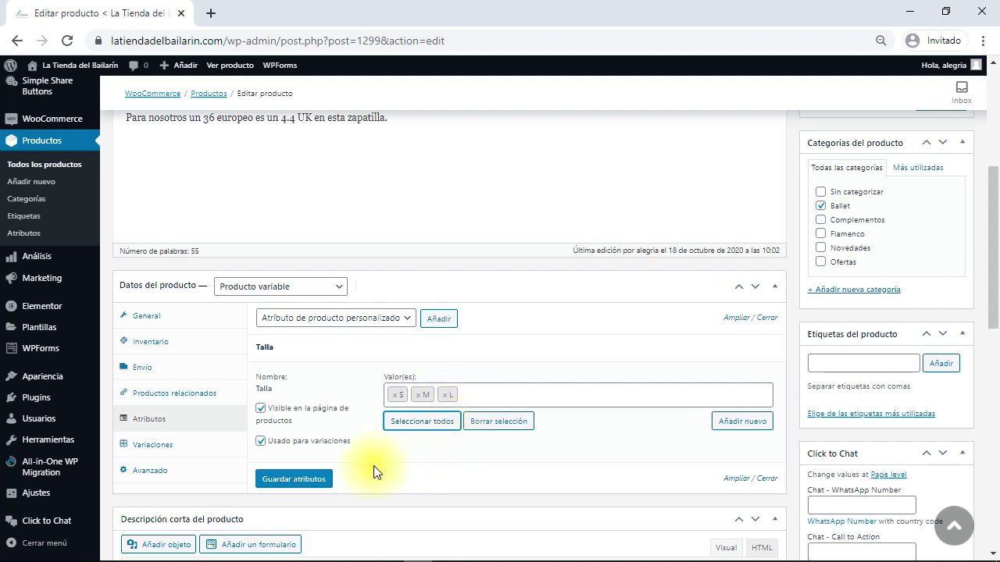
click(302, 479)
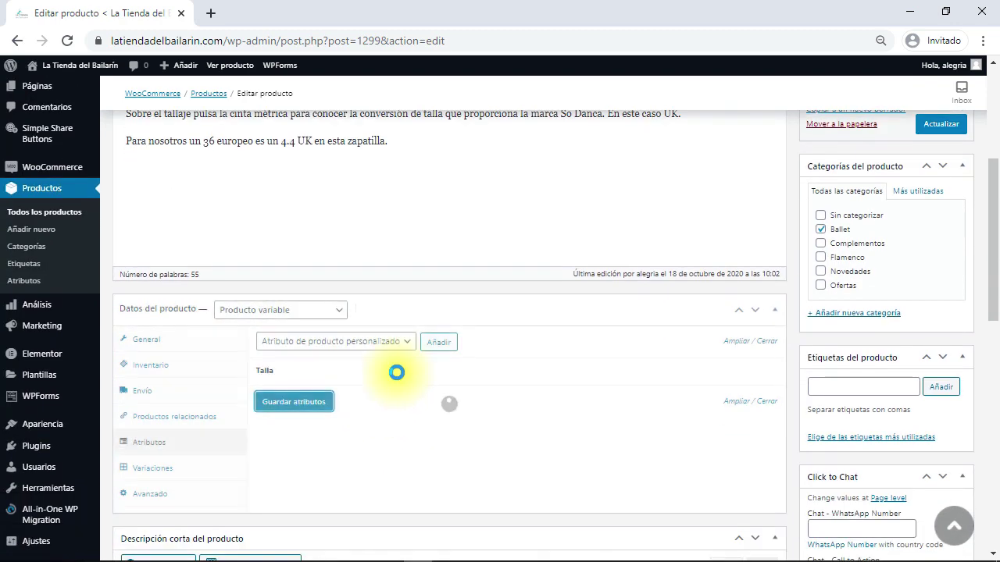
Add the Color attribute with Rosa, Negro, Carne for variations and save both attributes
click(407, 343)
click(311, 371)
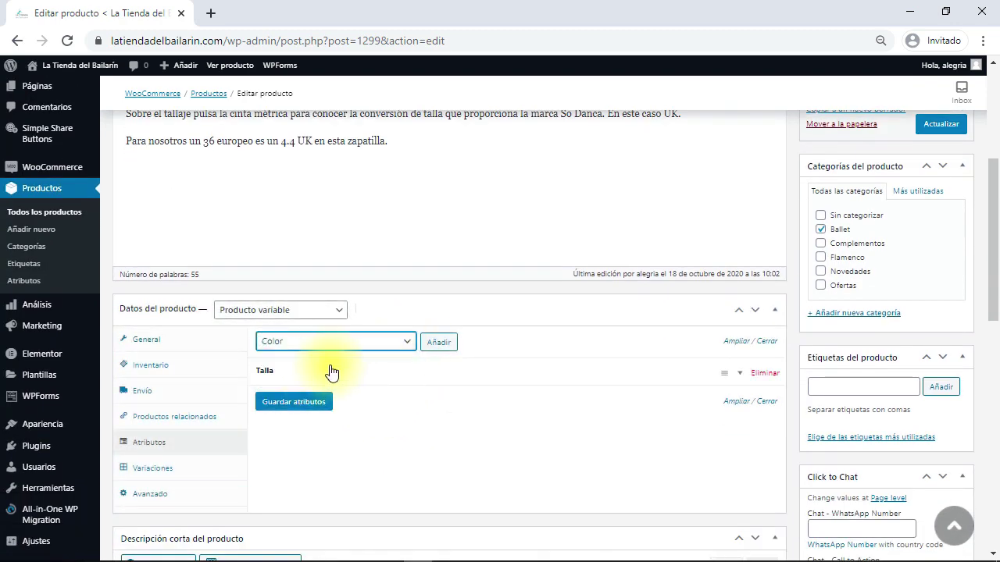
click(438, 344)
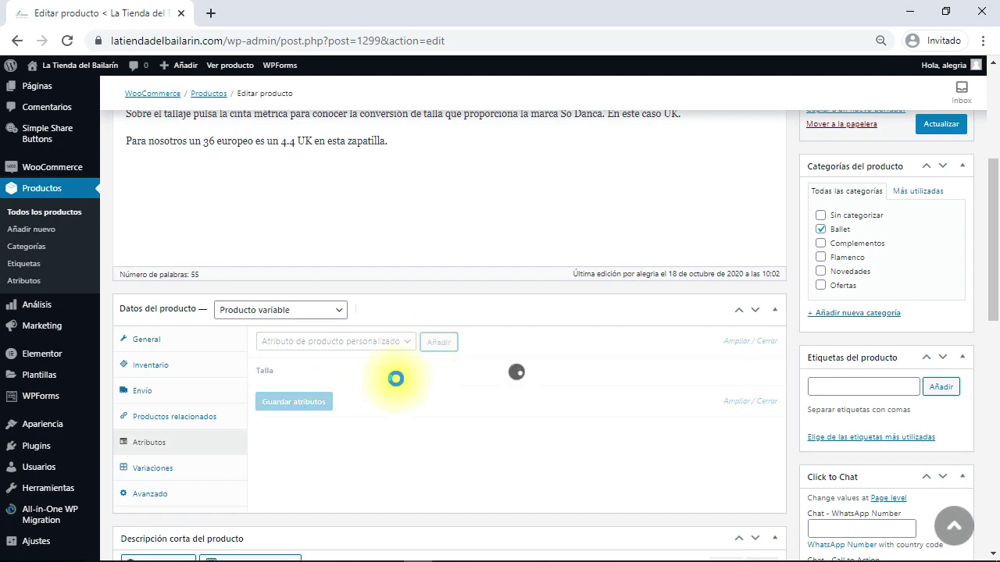
click(258, 494)
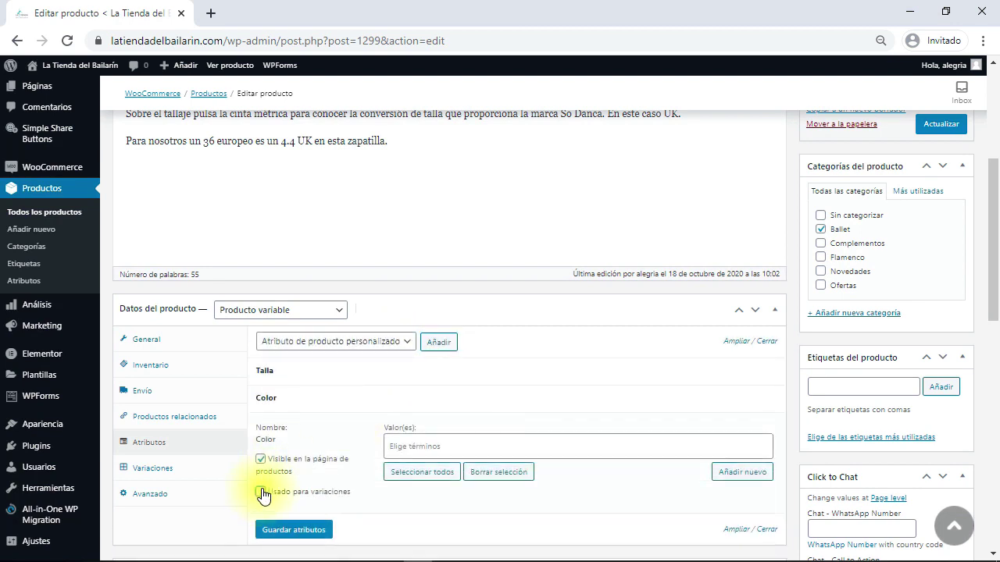
click(411, 474)
scroll(323, 447, down, 1)
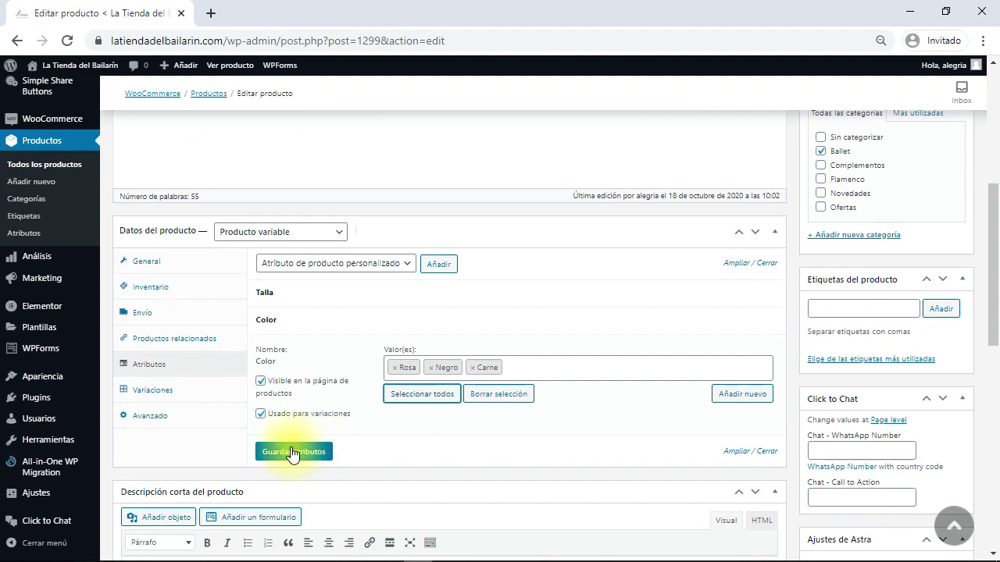
click(321, 449)
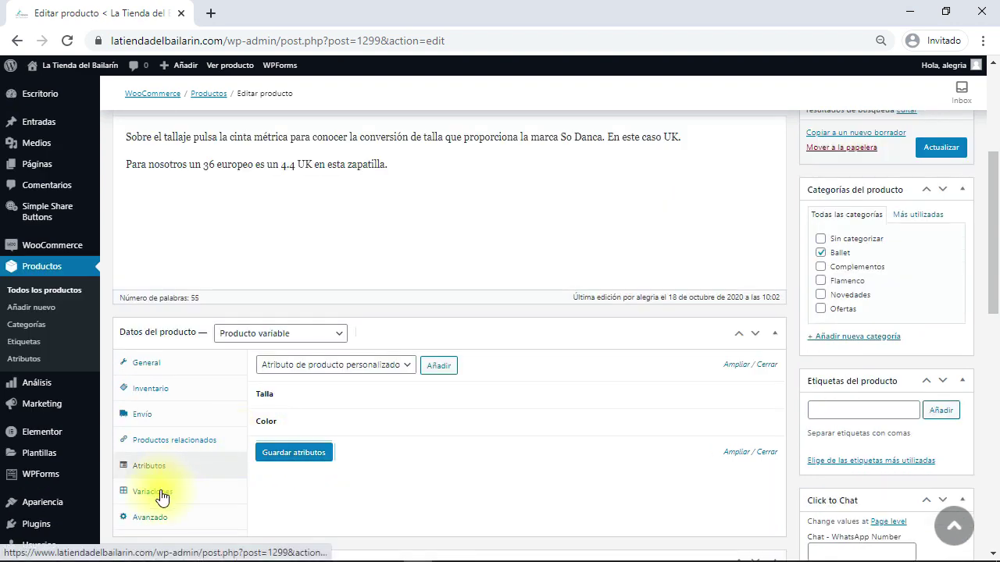
Create variations for all attribute combinations, confirming the 9 variations added
click(162, 493)
scroll(419, 373, down, 1)
click(495, 289)
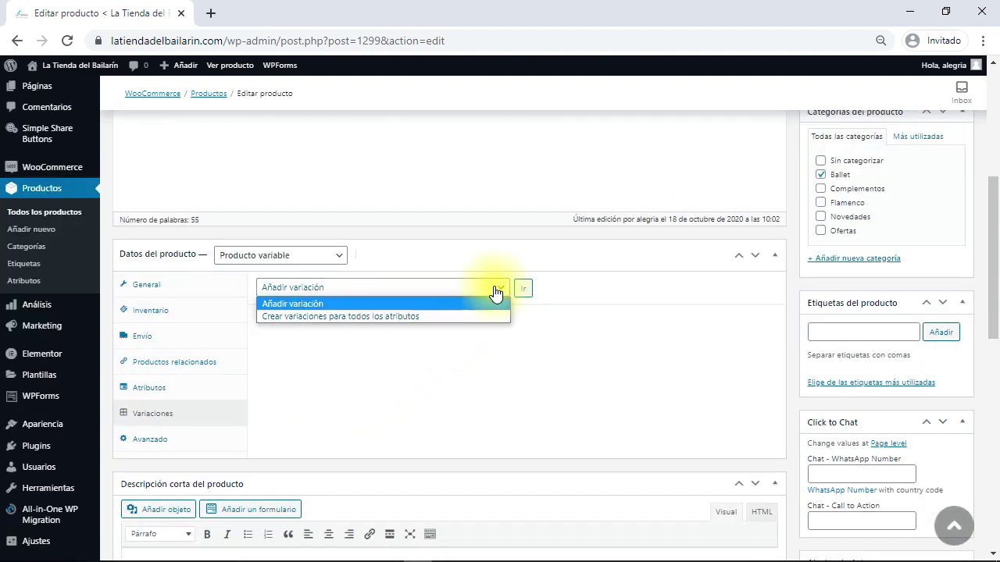
click(379, 317)
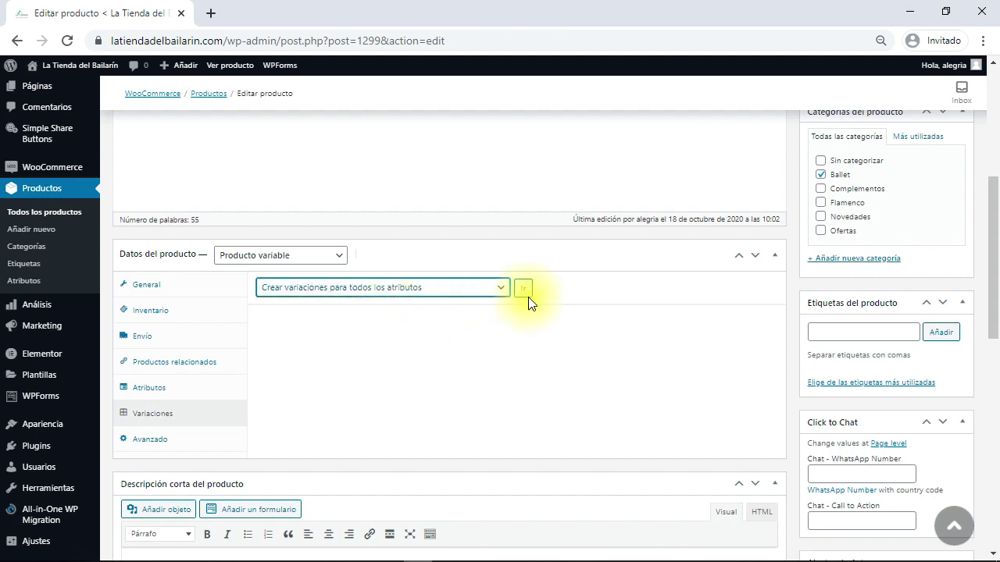
click(525, 292)
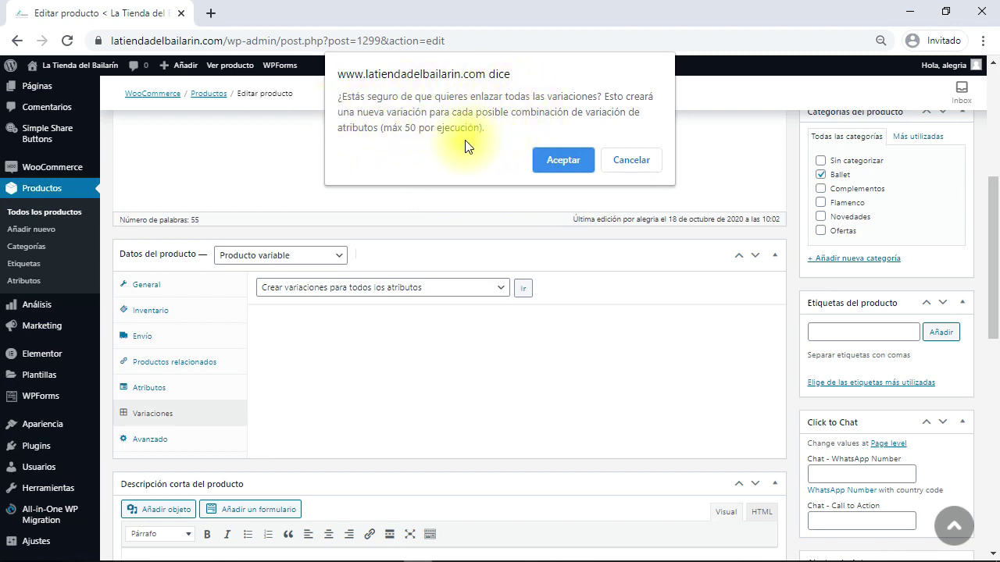
click(551, 165)
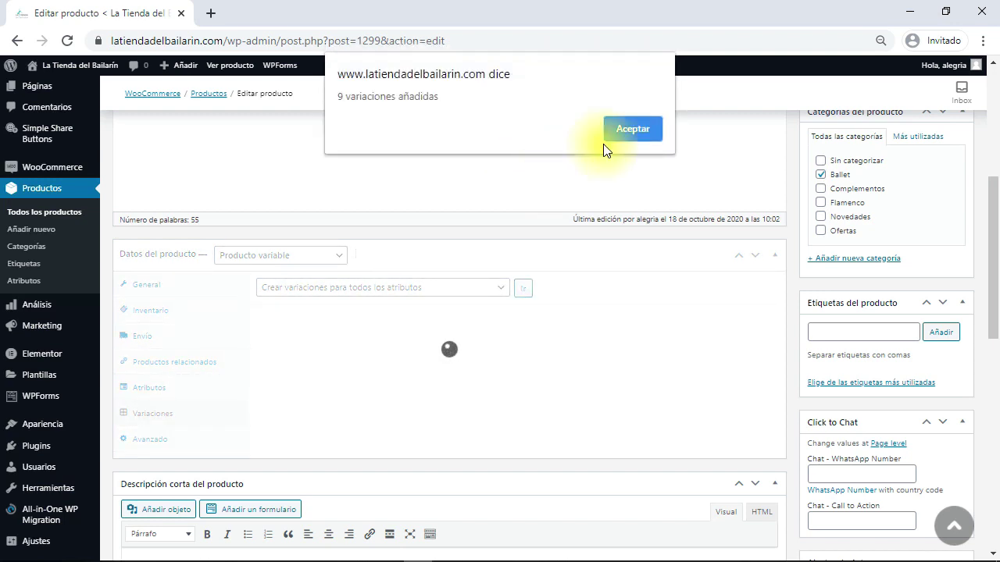
click(628, 127)
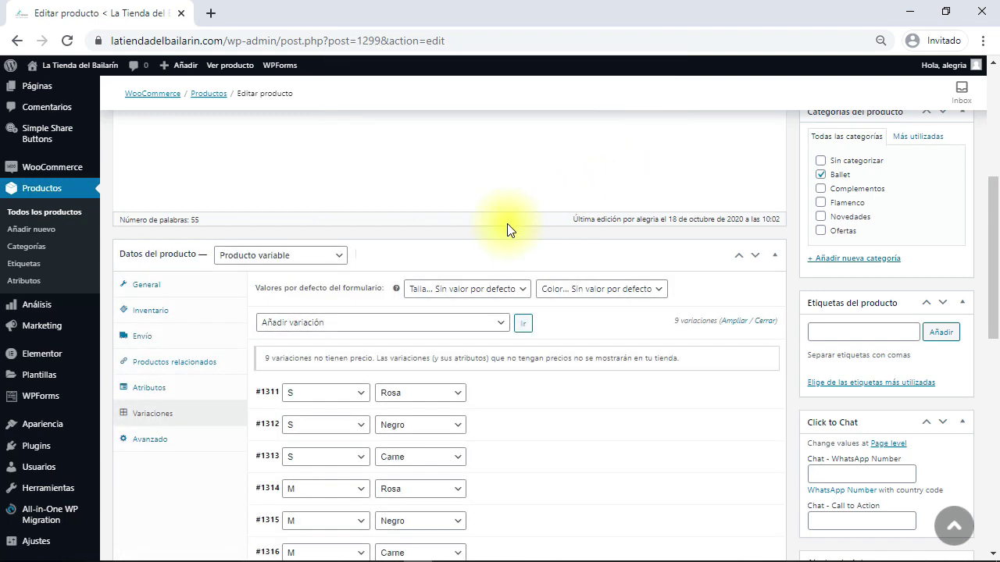
Expand variation #1311 to inspect its details
scroll(507, 223, down, 1)
scroll(506, 225, down, 1)
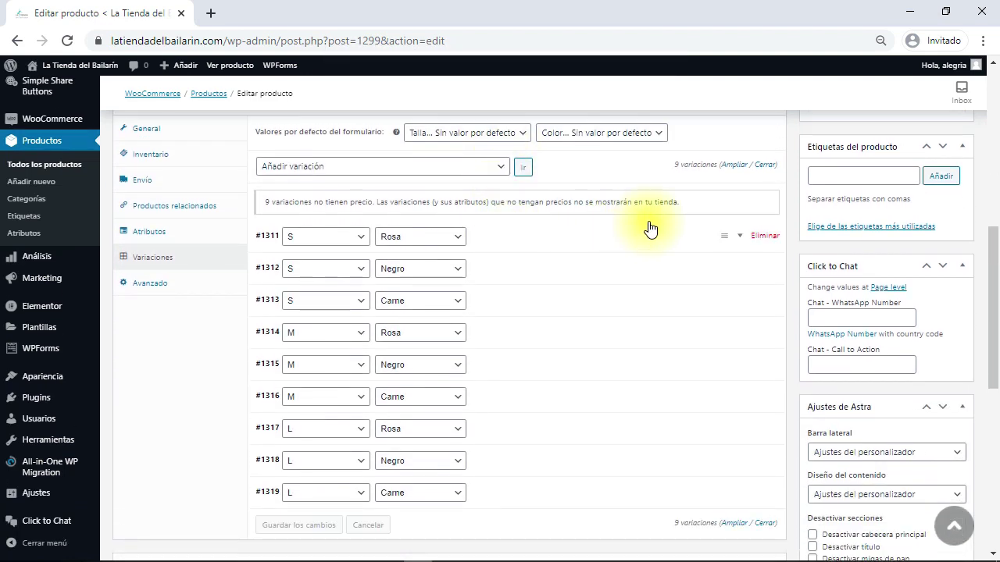
click(740, 244)
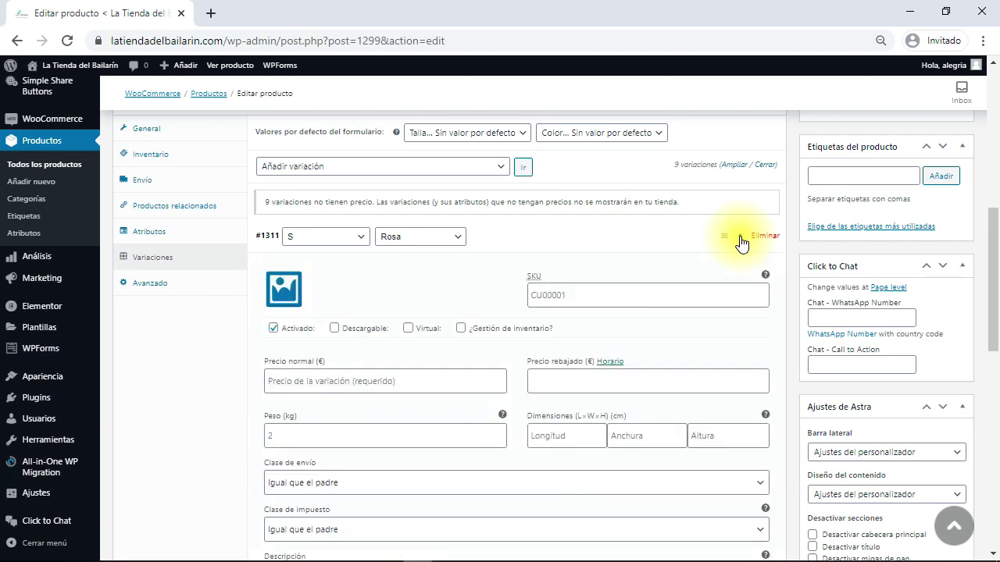
scroll(551, 342, down, 1)
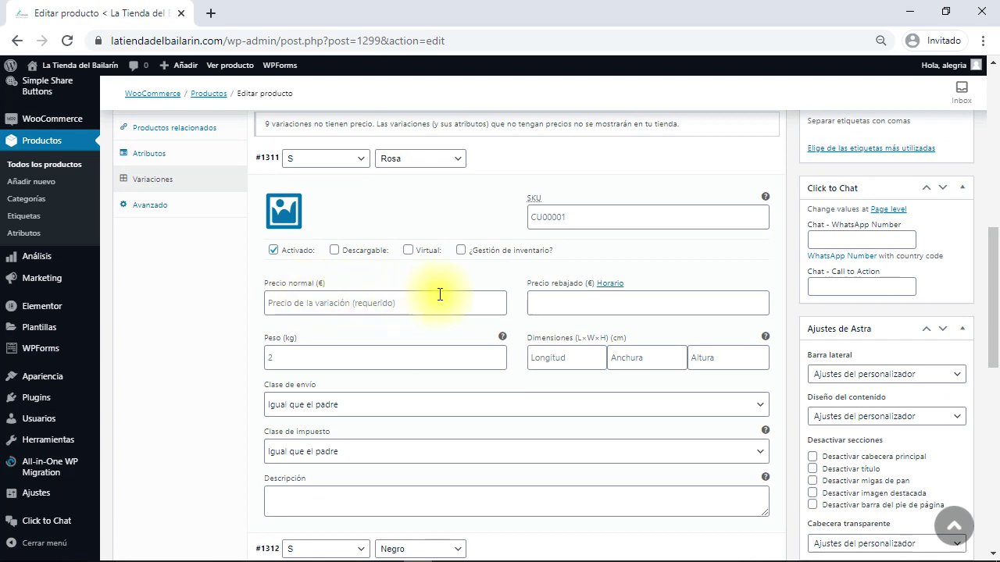
scroll(582, 268, up, 2)
scroll(829, 267, up, 4)
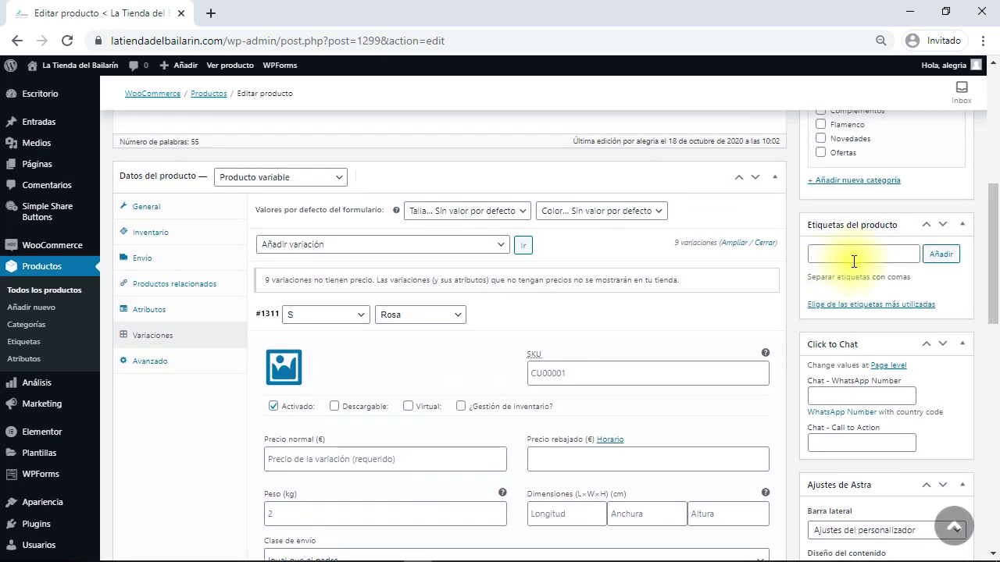
Save the product and return to its edit page
click(937, 229)
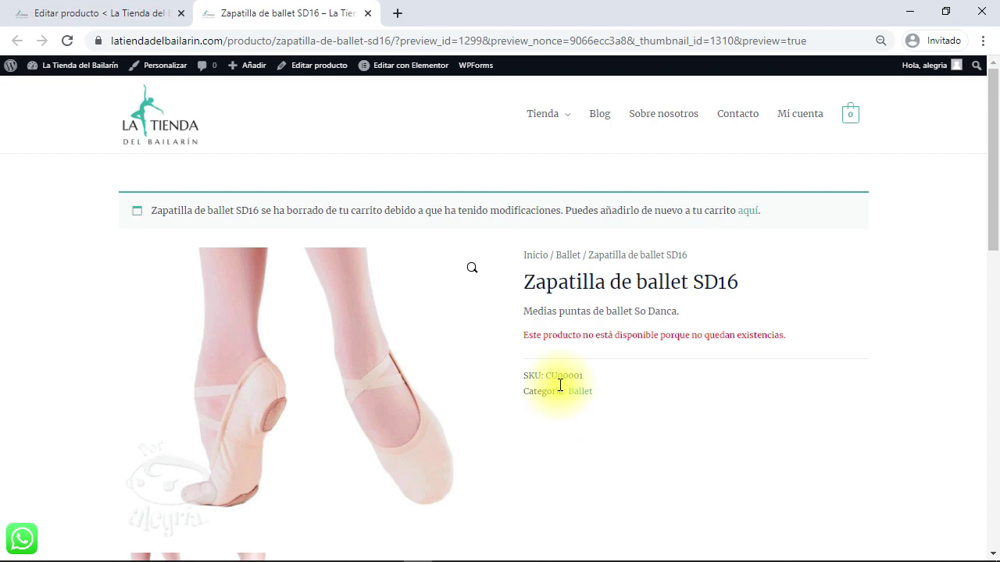
click(313, 68)
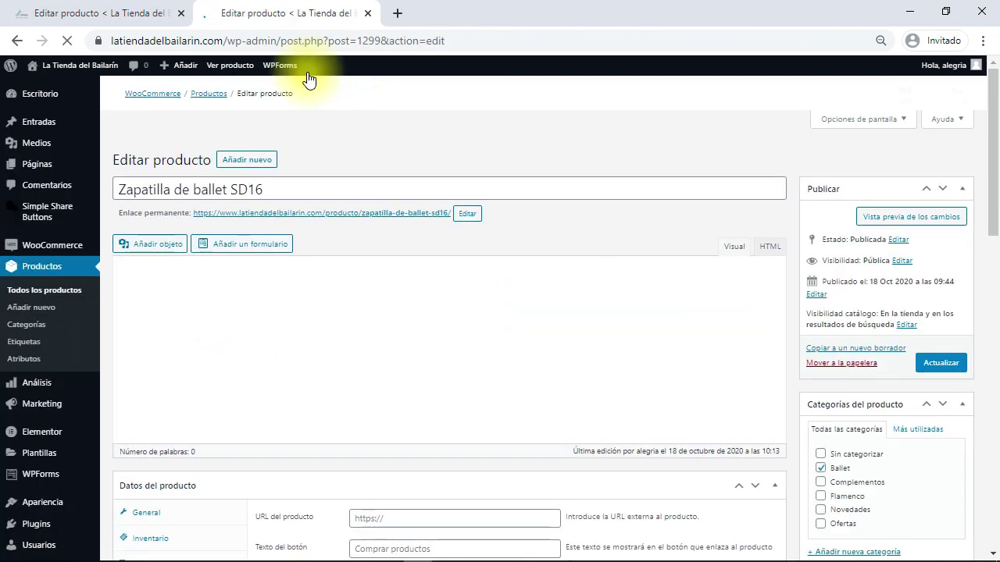
scroll(364, 121, down, 2)
scroll(364, 122, down, 3)
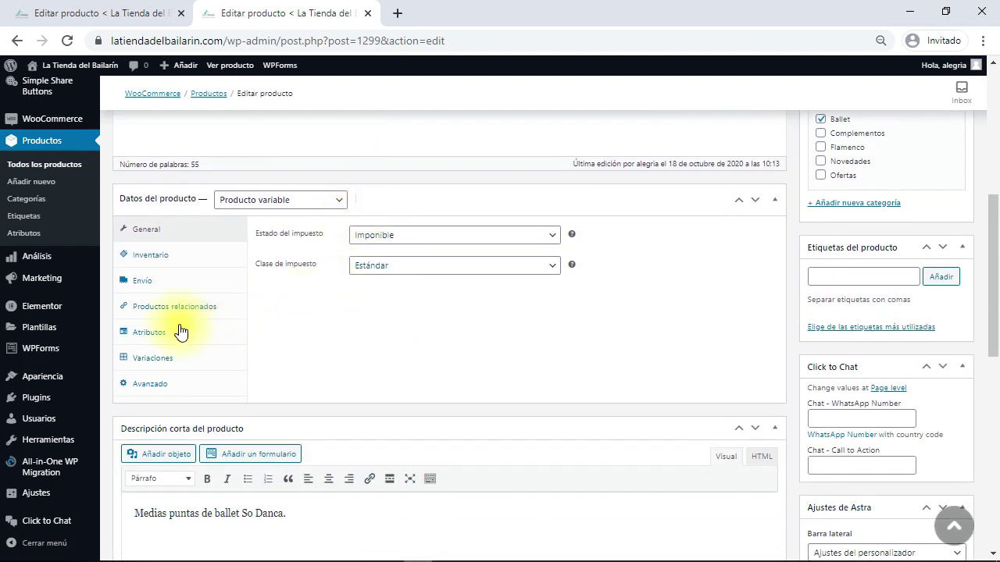
Enter a regular price of 30 € for variation #1311 (S / Rosa)
click(139, 335)
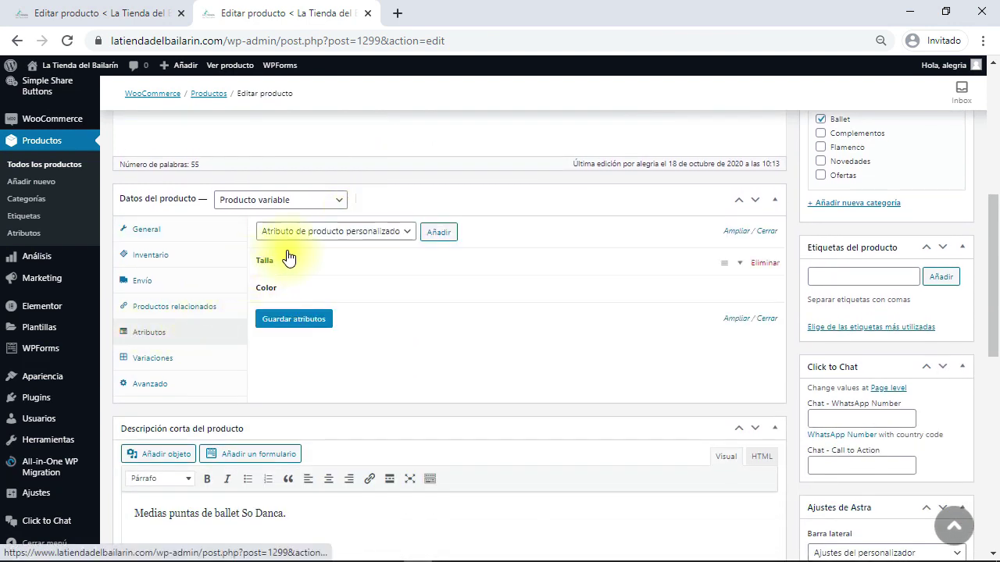
click(152, 357)
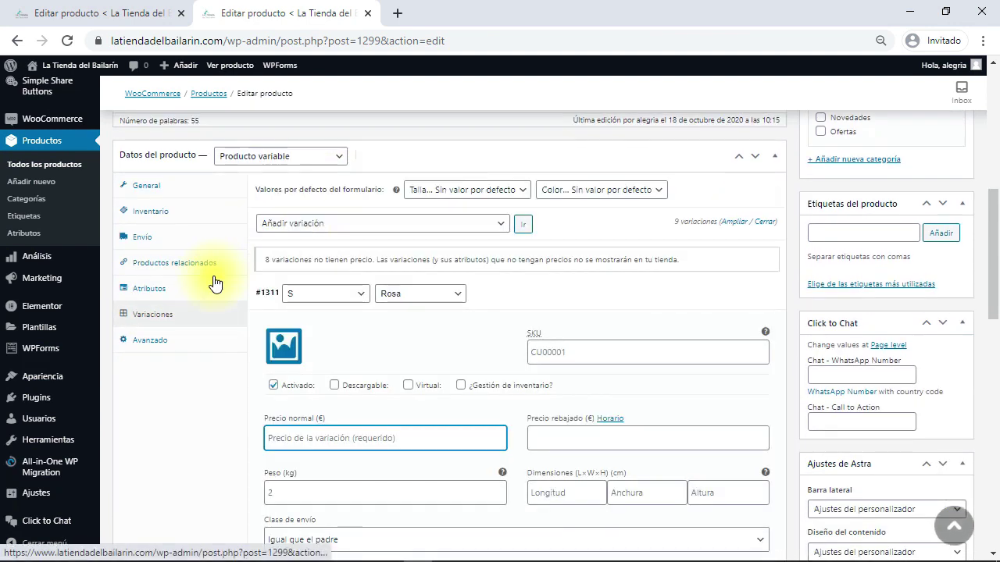
click(348, 231)
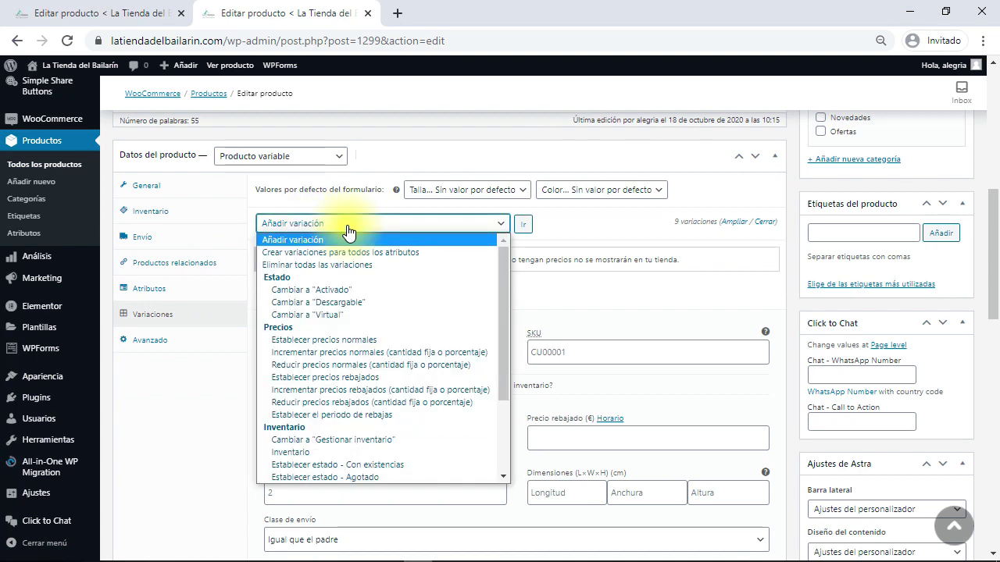
click(324, 339)
click(302, 439)
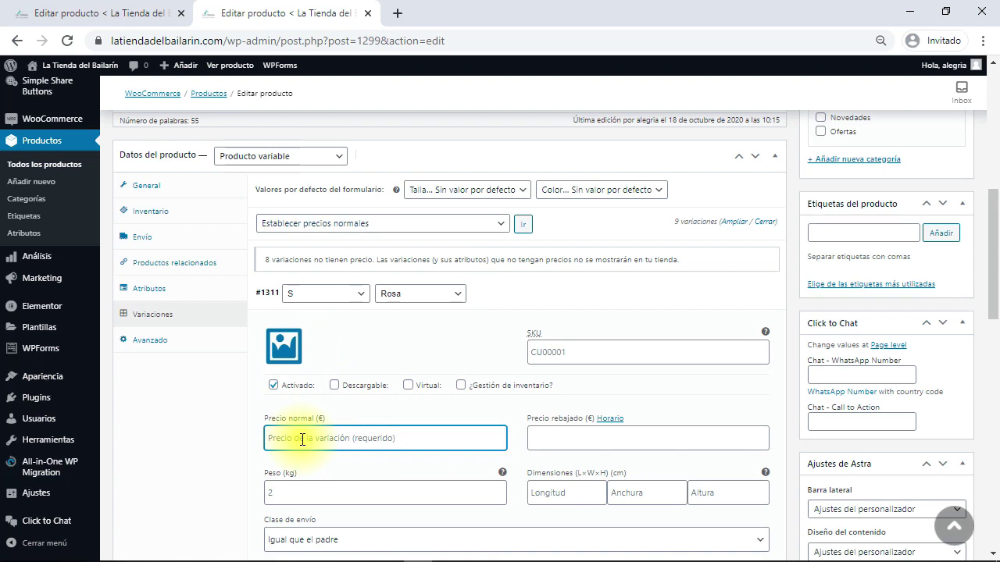
text(30)
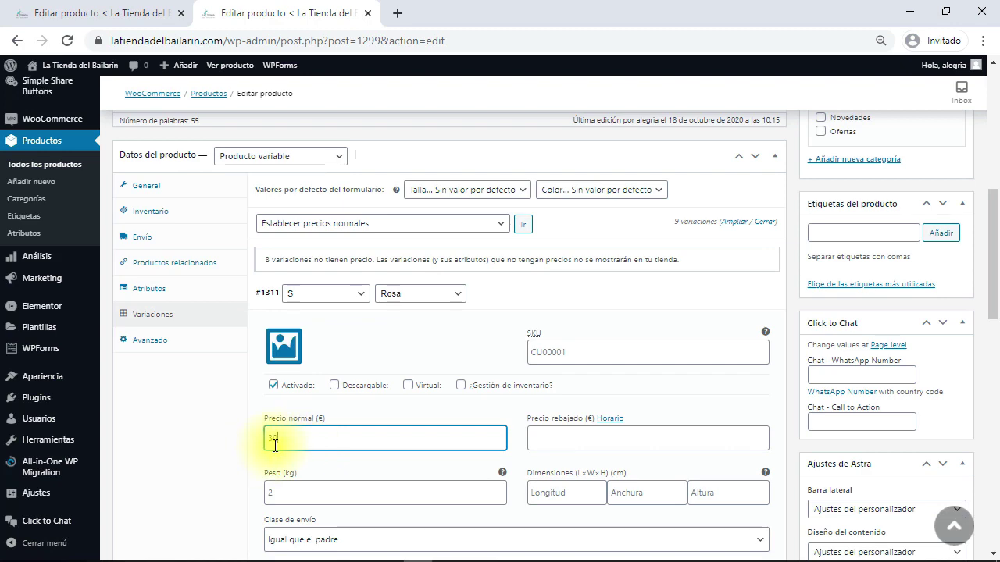
scroll(988, 199, up, 3)
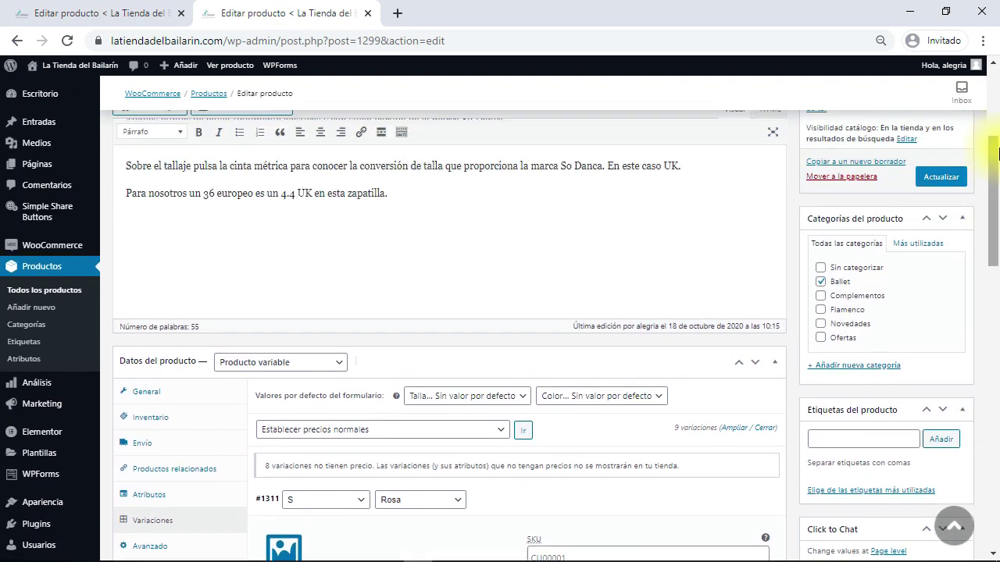
Update the product, preview it in the shop, and check stock for size S in Rosa
click(941, 204)
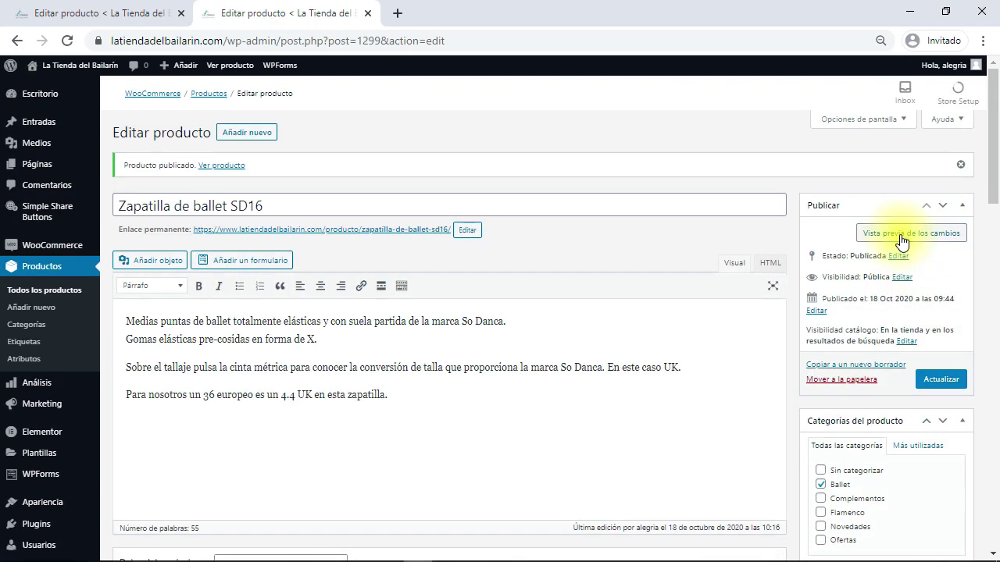
click(902, 232)
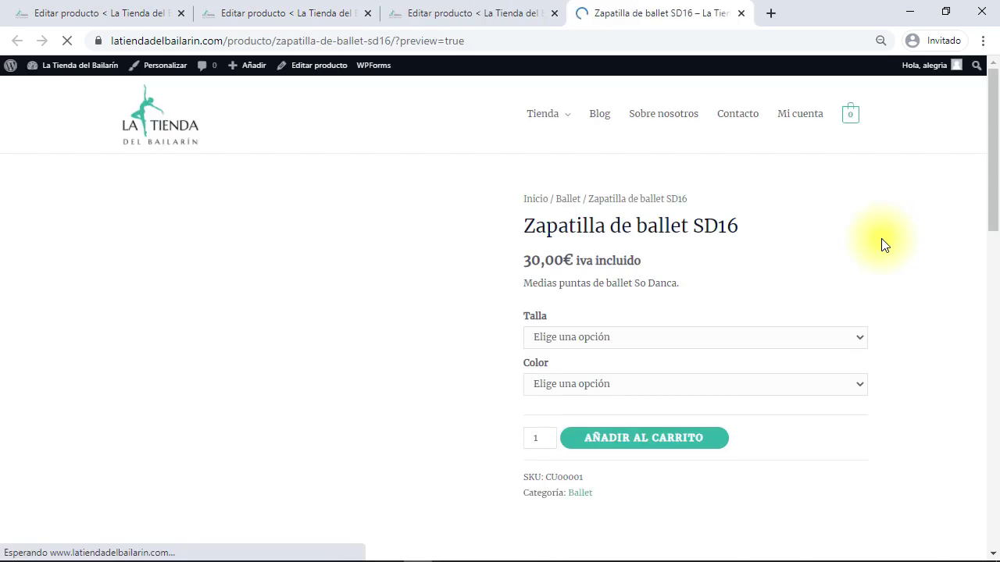
click(744, 341)
click(539, 369)
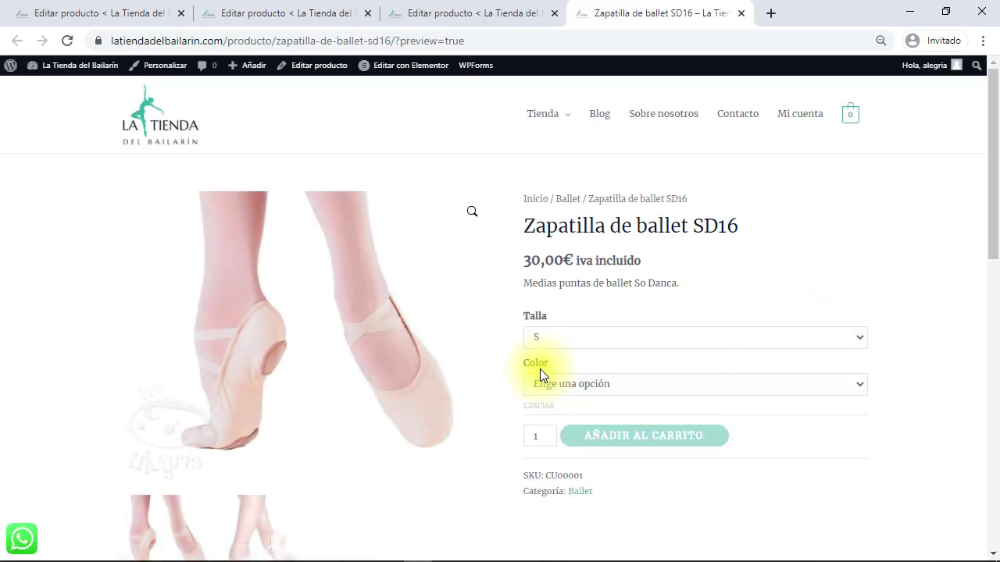
click(565, 391)
click(539, 416)
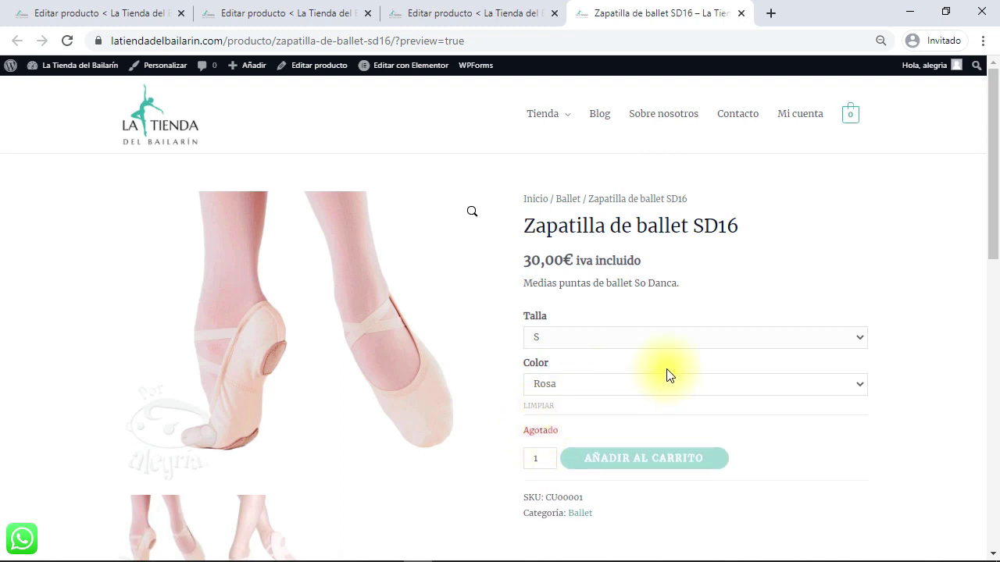
Check the stock for size S in Negro and in Carne
click(856, 390)
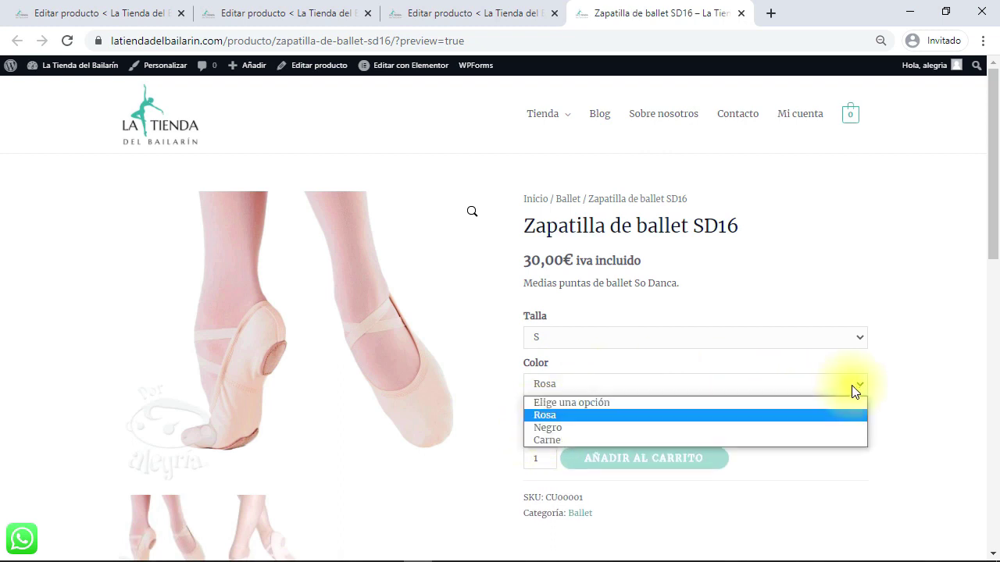
click(614, 429)
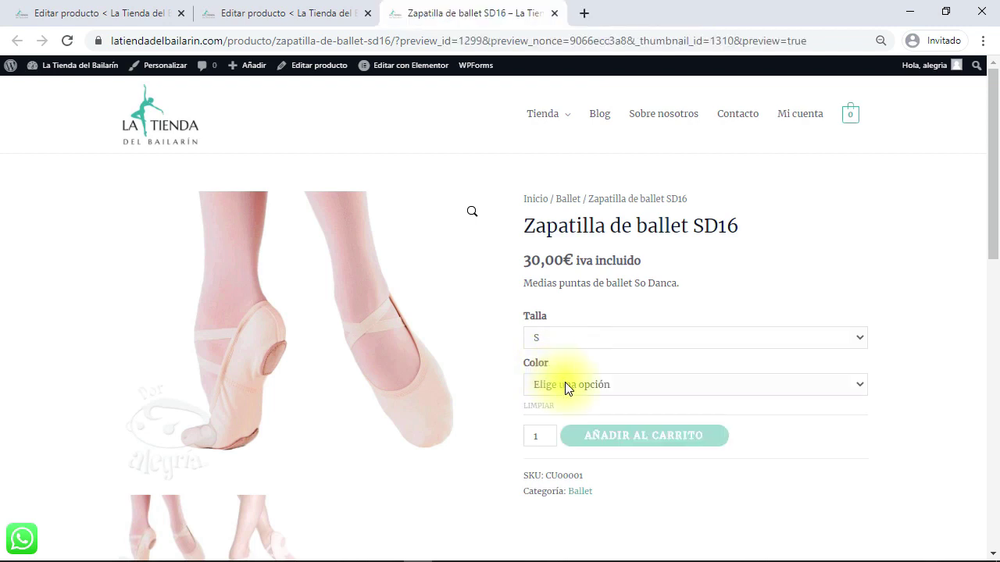
click(562, 385)
click(558, 438)
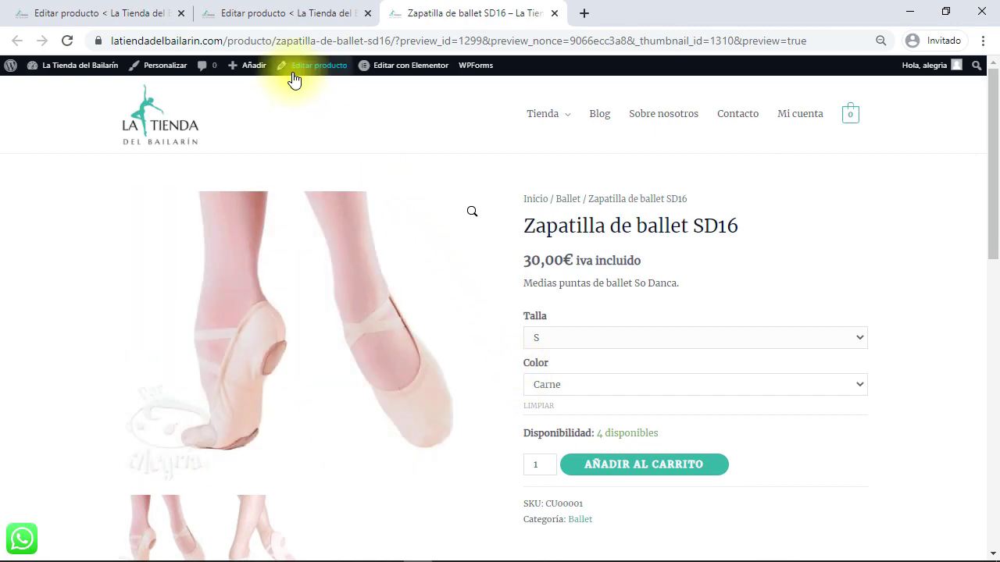
Turn off product-level stock management in the Inventario settings
click(303, 76)
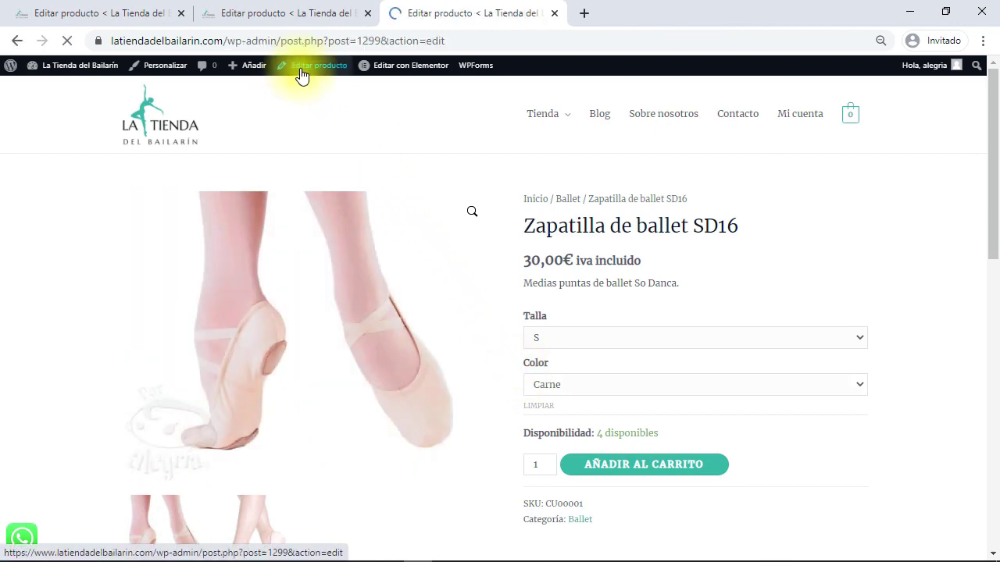
scroll(306, 94, down, 2)
scroll(304, 96, down, 3)
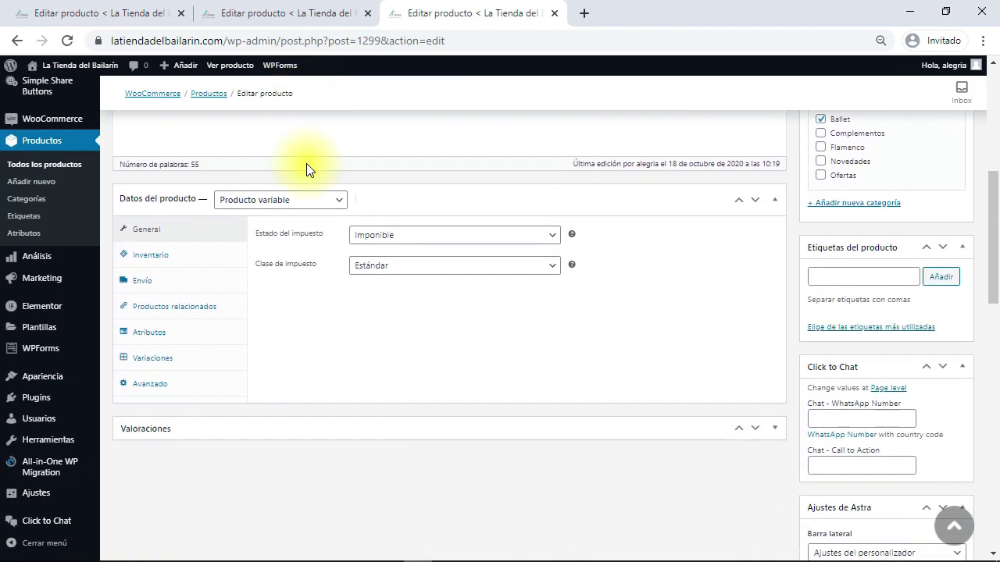
click(160, 265)
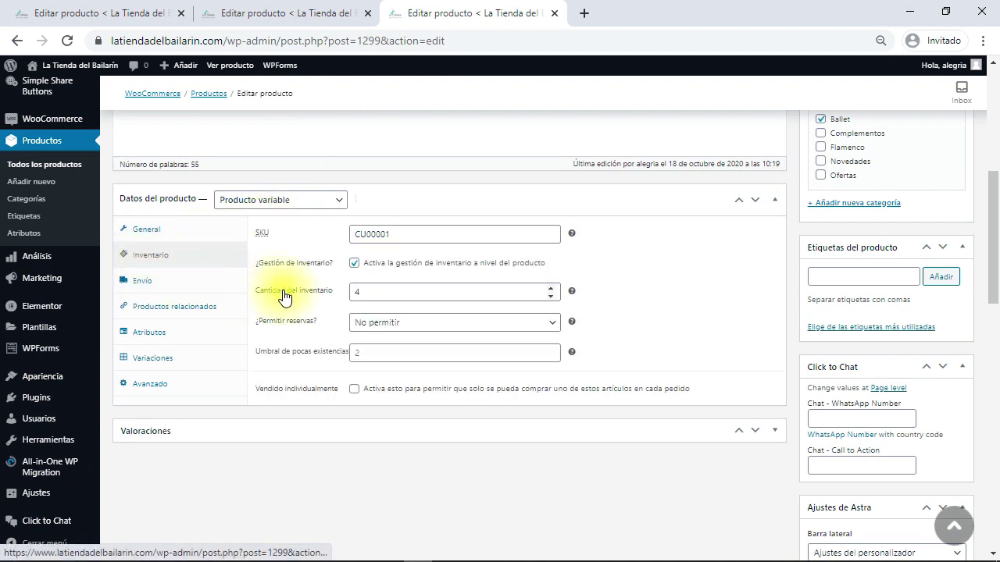
click(354, 263)
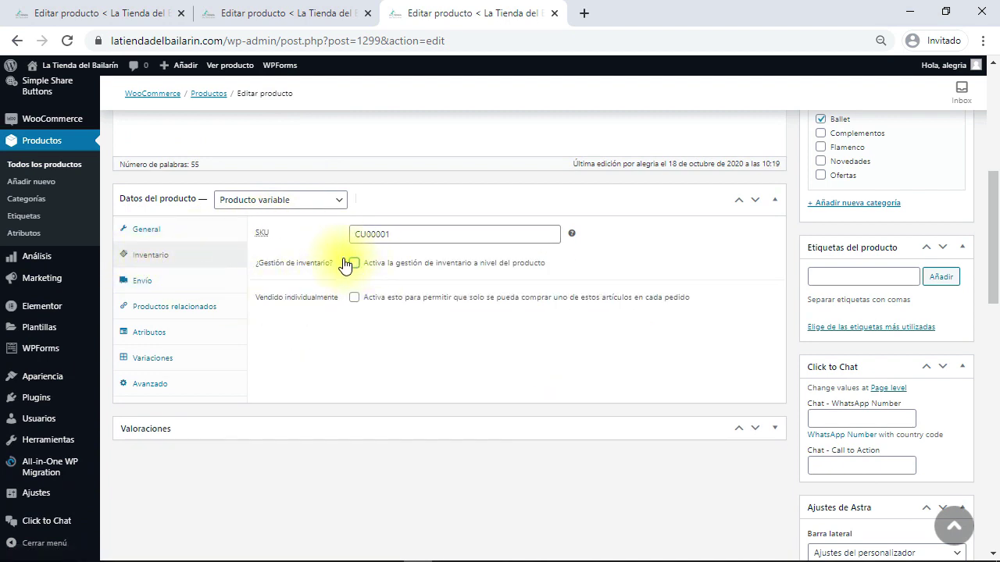
Enable stock management on variation #1313 (S / Carne) with a quantity of 2
click(152, 361)
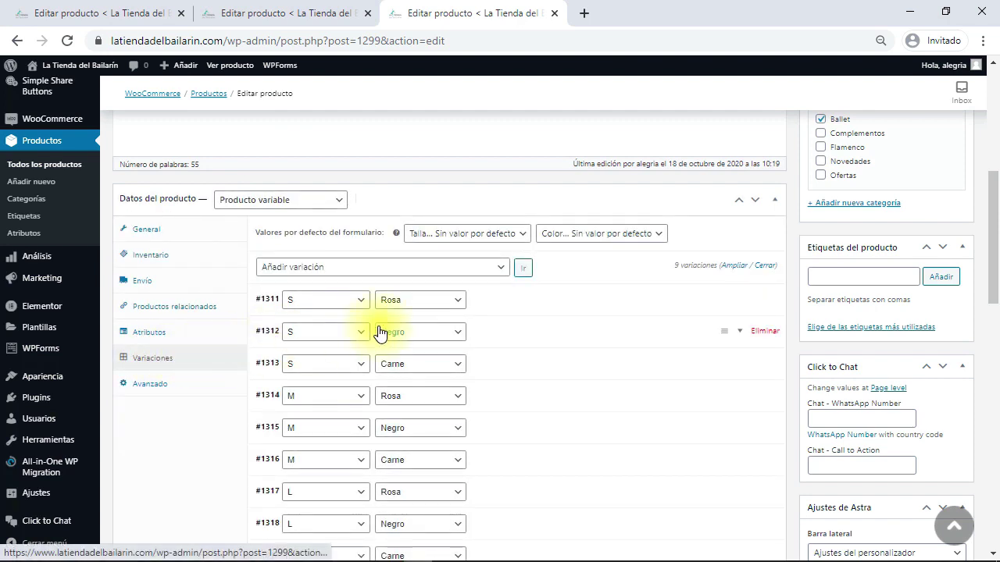
scroll(379, 333, down, 1)
click(714, 301)
click(460, 383)
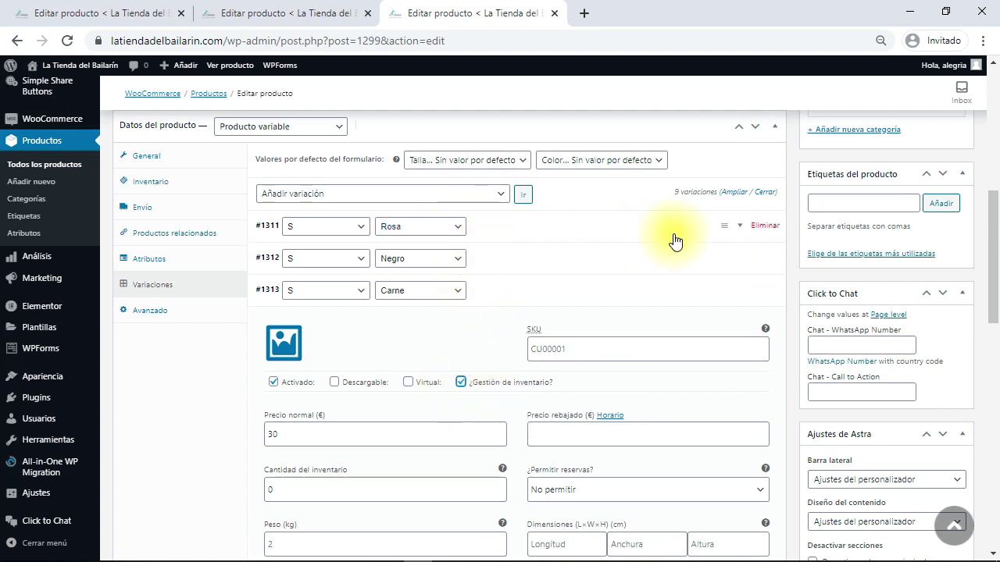
double_click(286, 492)
text(2)
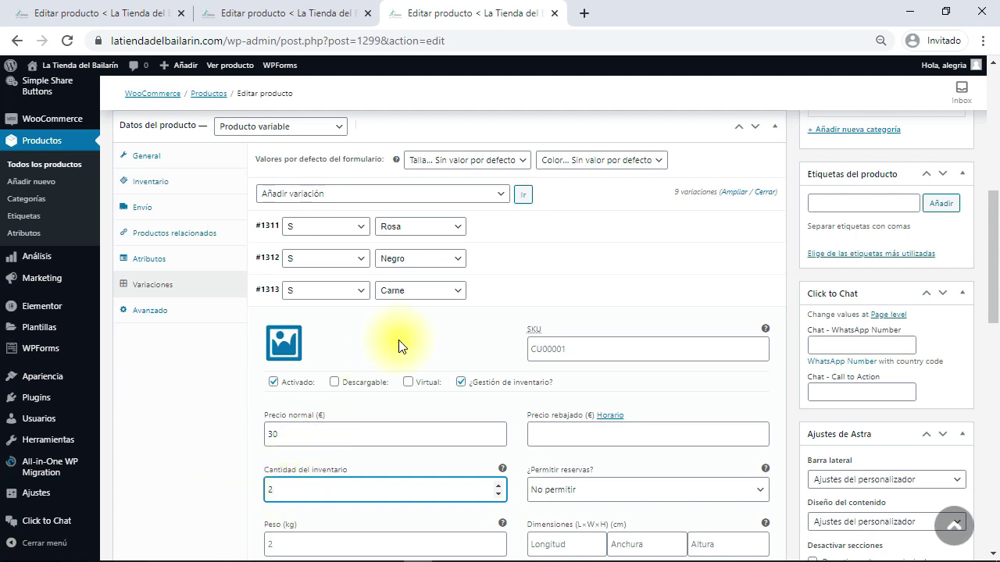
Check the S / Rosa variation's shipping class, leave it unchanged, and update the product
click(740, 228)
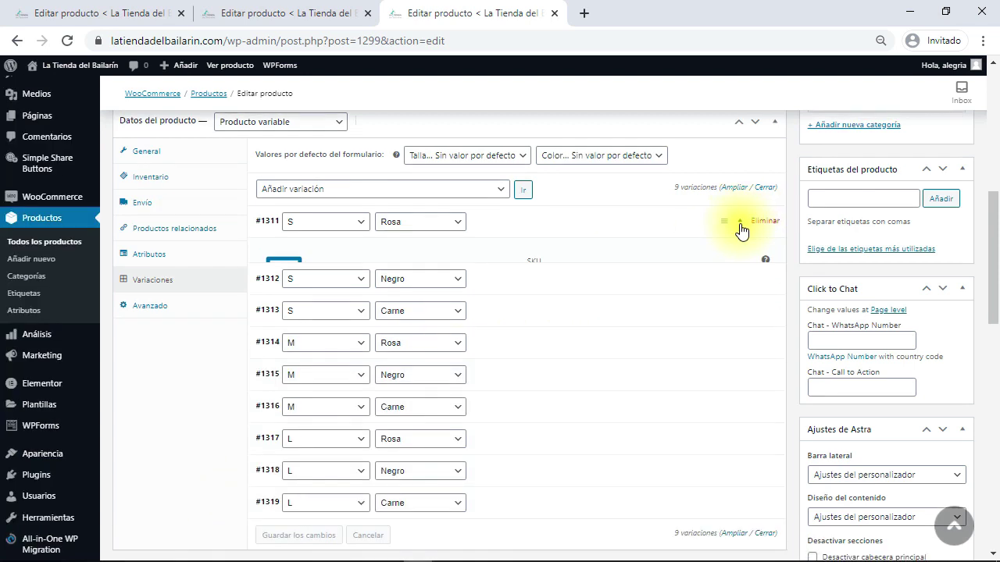
scroll(648, 324, down, 2)
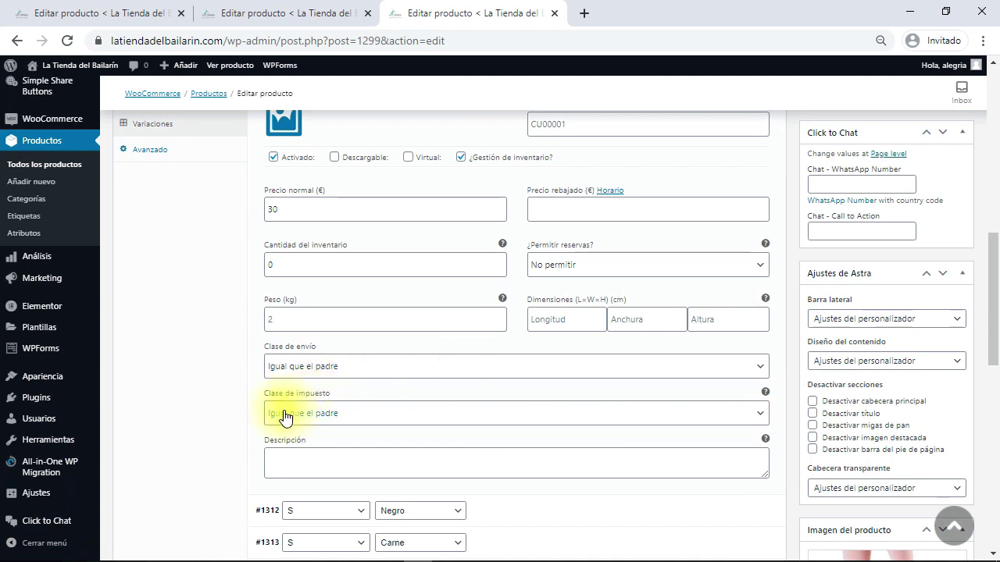
click(760, 372)
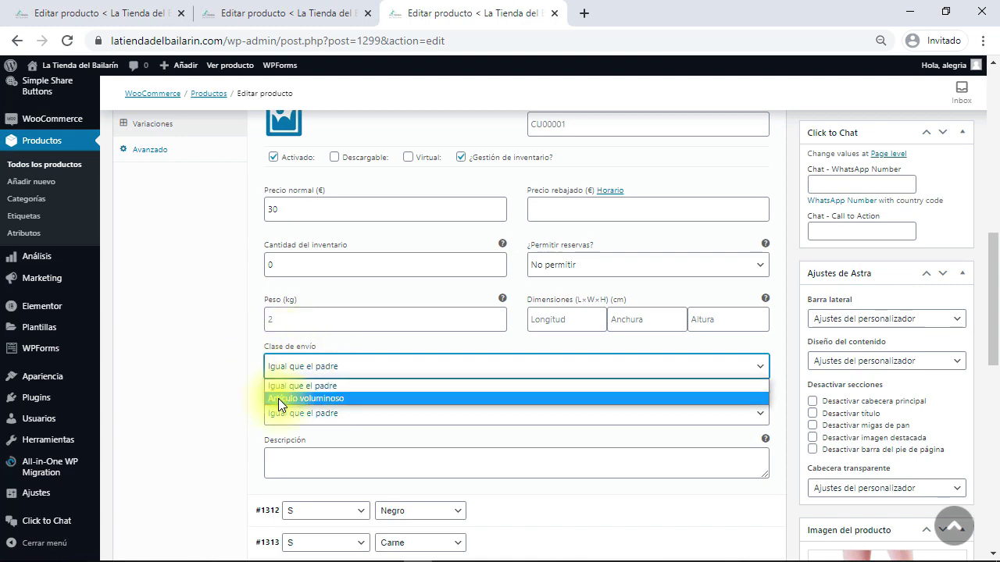
click(232, 404)
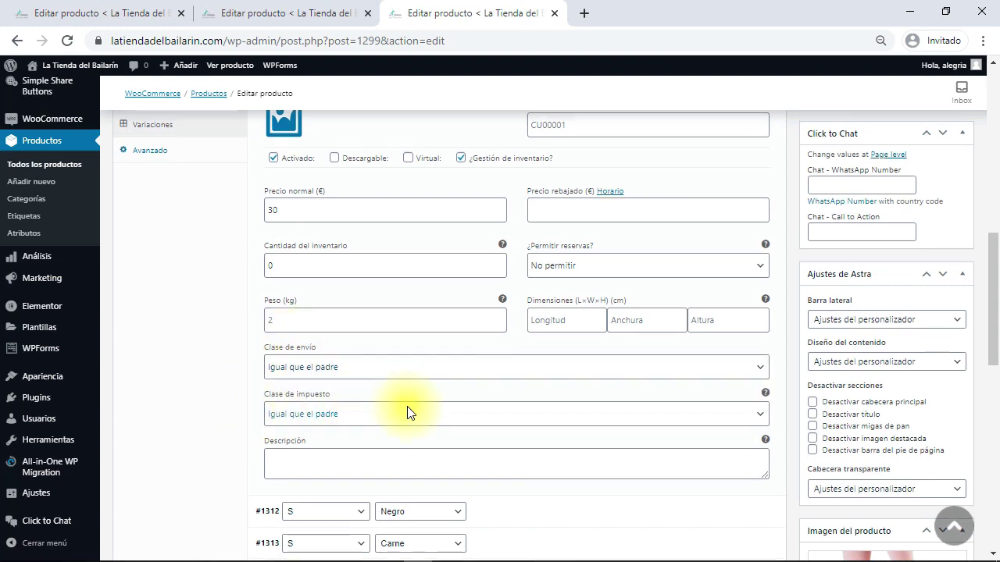
scroll(409, 413, up, 15)
click(937, 404)
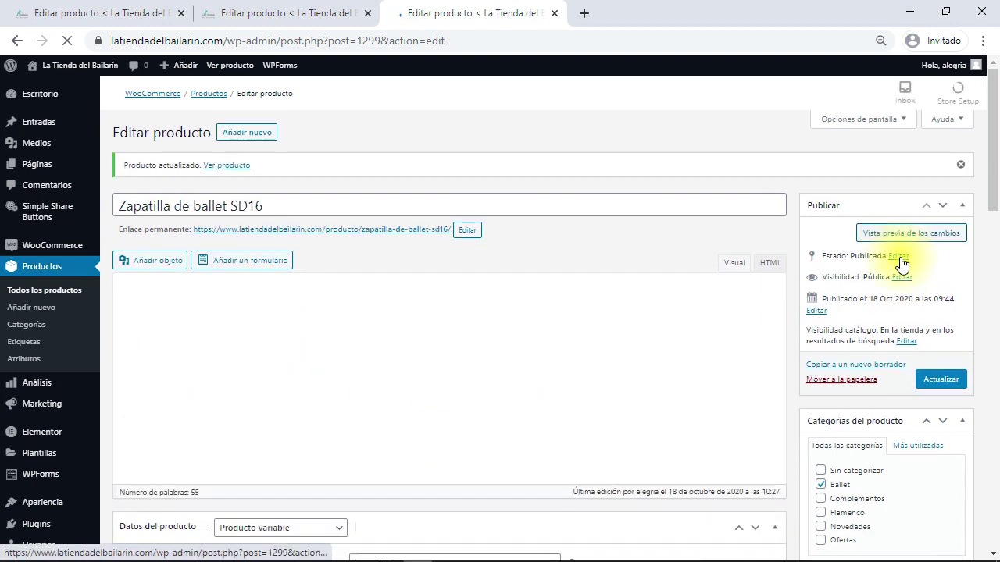
Preview the updated SD16 shoe page and look over its Color options without choosing one
click(871, 258)
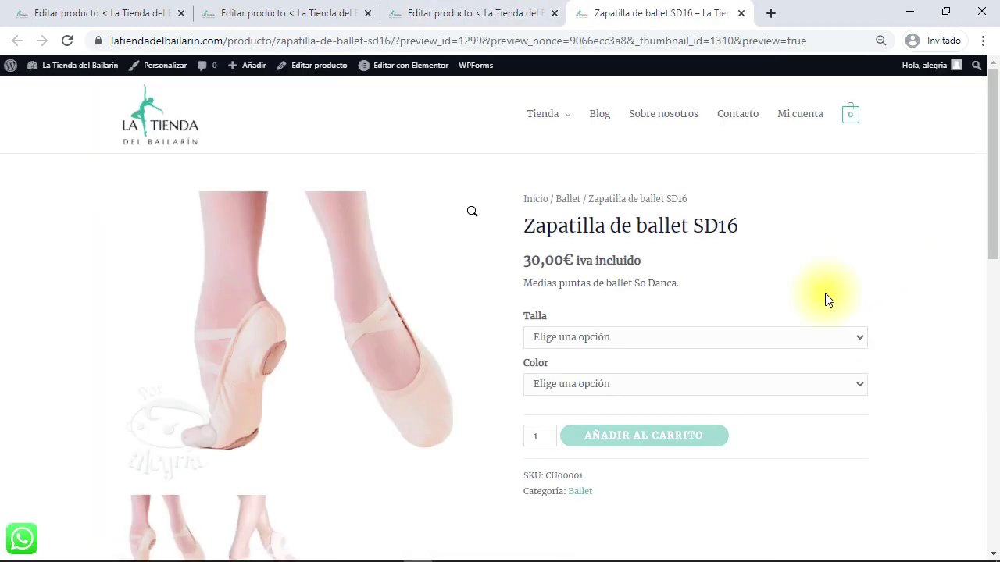
scroll(828, 300, down, 1)
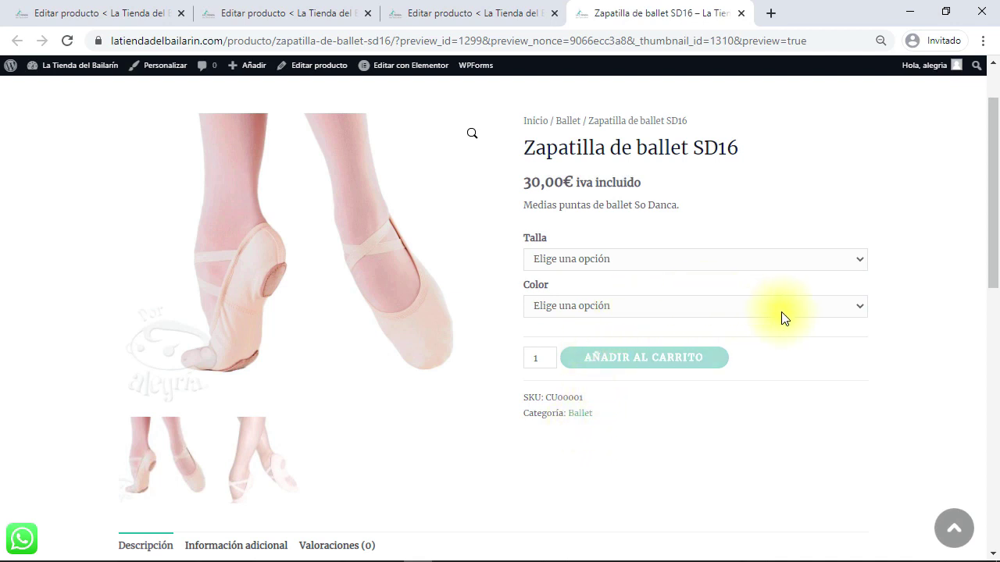
click(821, 312)
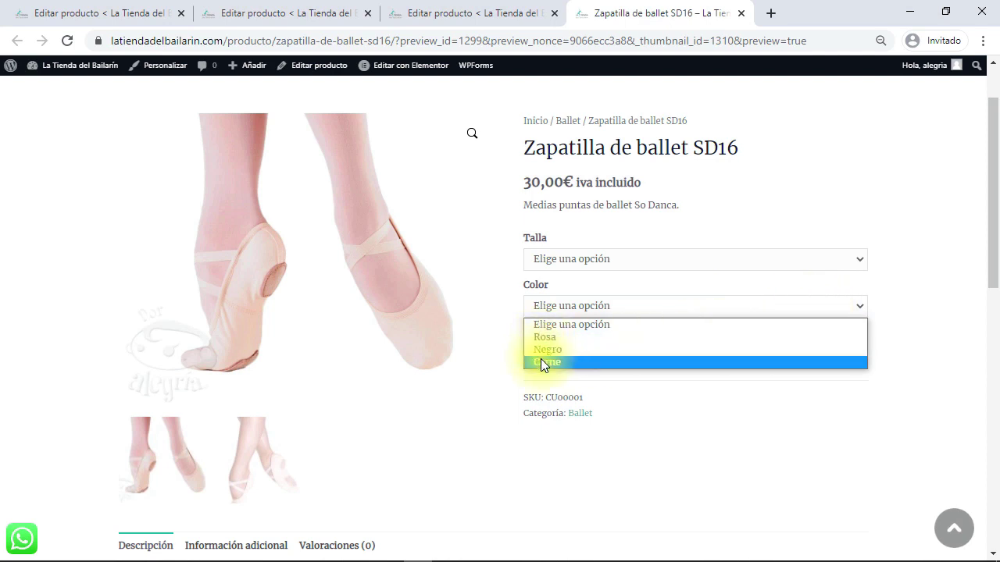
click(516, 447)
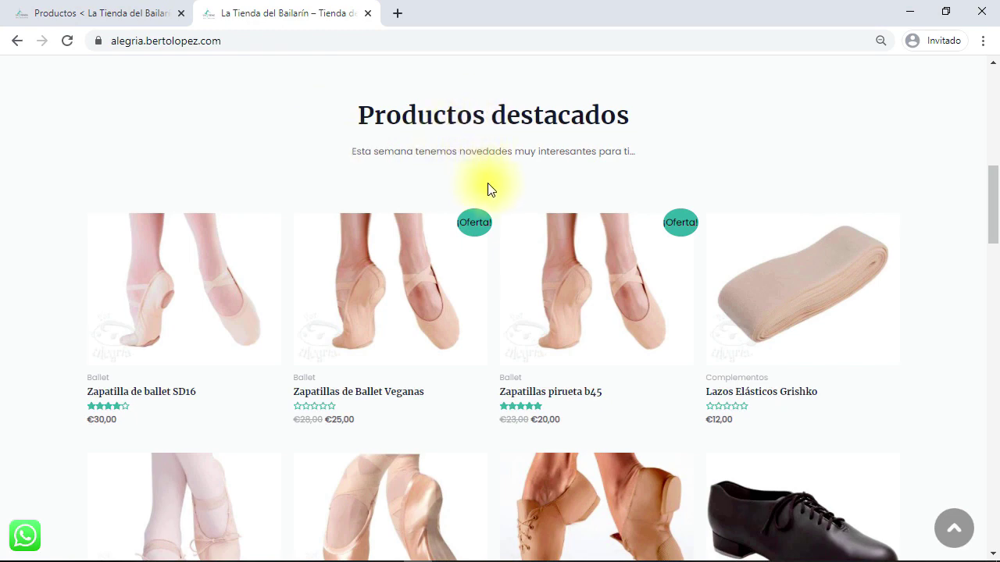
Scroll through the home page's featured products, then return to the admin Productos list
scroll(489, 189, down, 3)
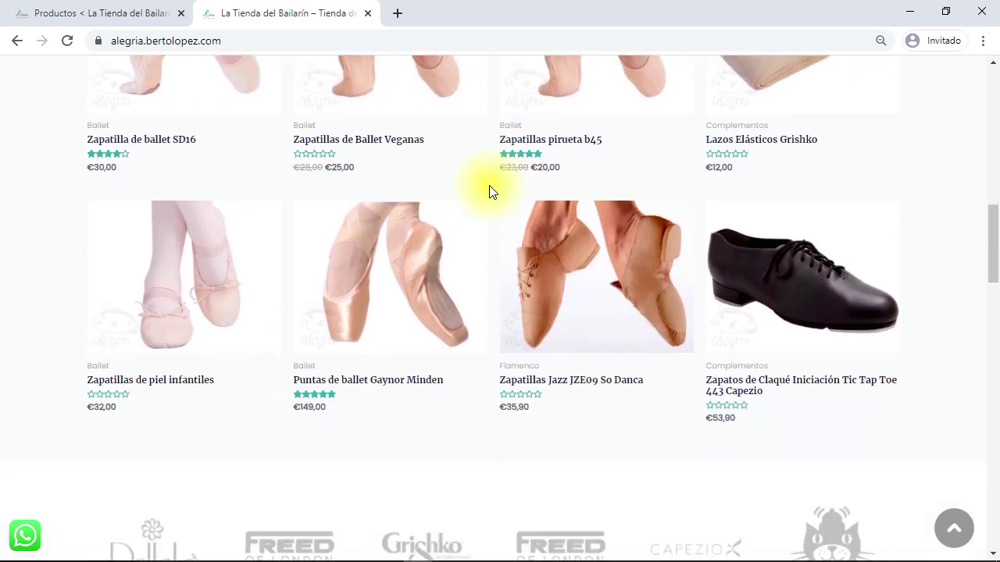
scroll(490, 191, down, 1)
scroll(489, 189, up, 3)
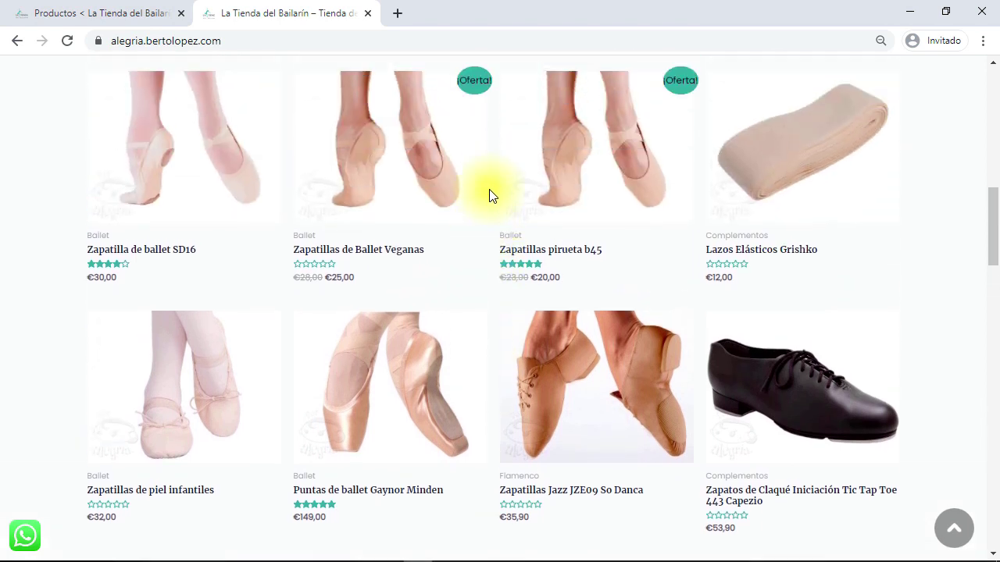
scroll(489, 196, up, 2)
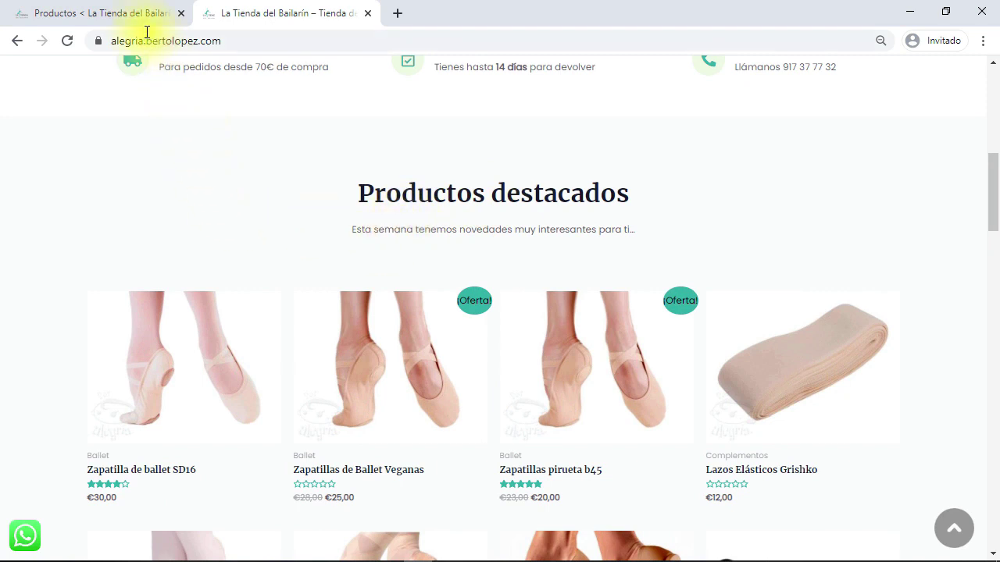
click(128, 15)
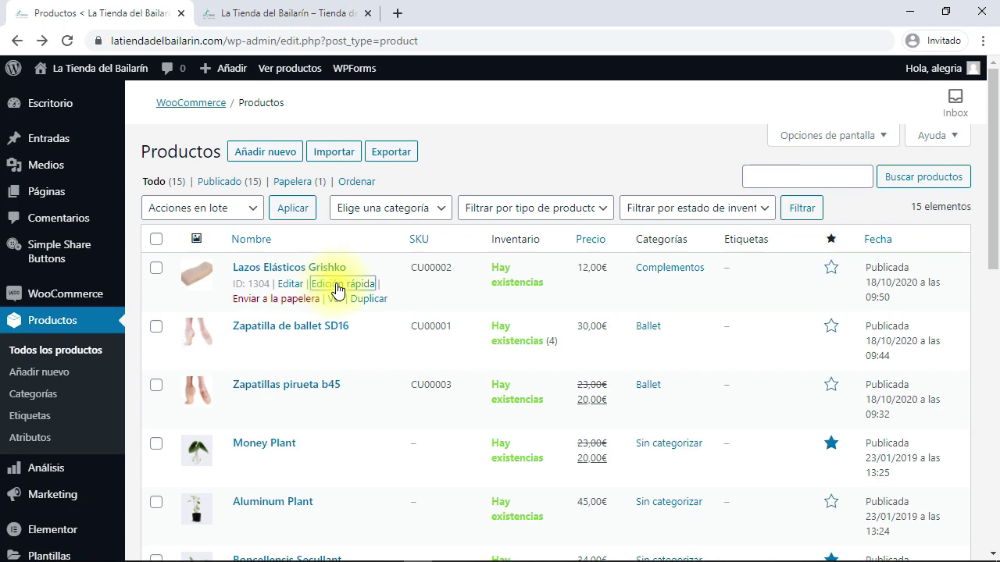
Quick-edit Lazos Elásticos Grishko, tick Destacado, and save the change
click(337, 285)
scroll(374, 297, down, 3)
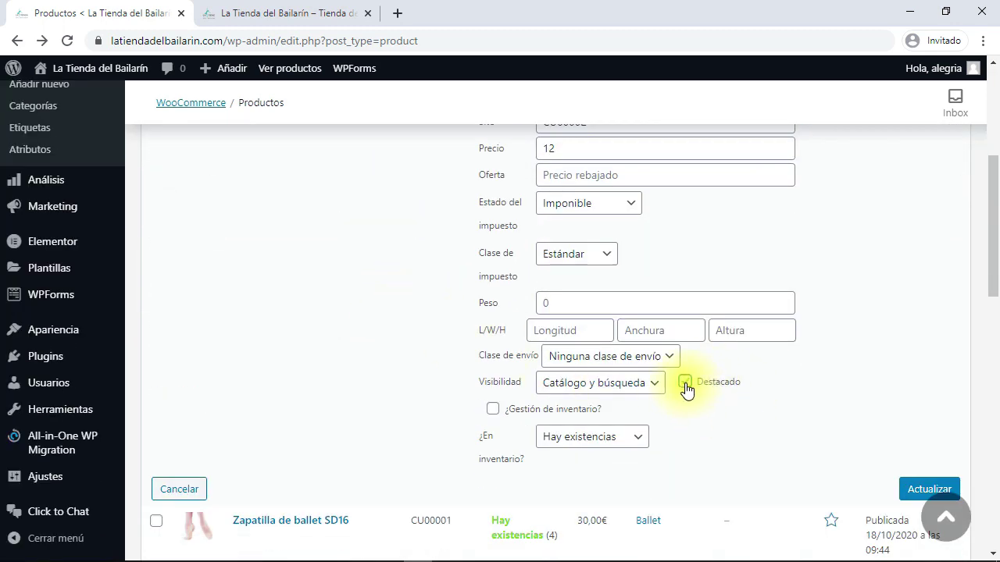
click(685, 386)
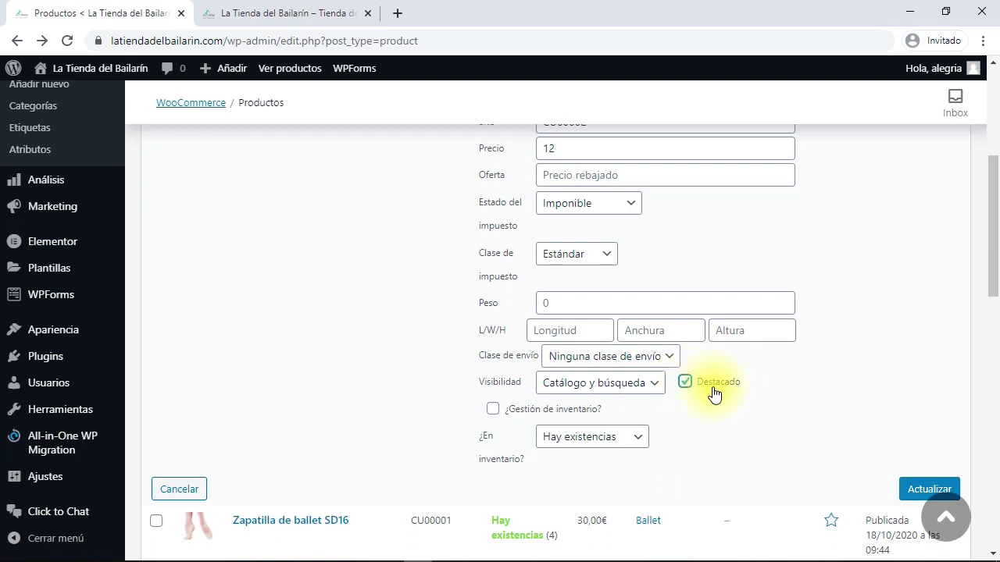
click(920, 491)
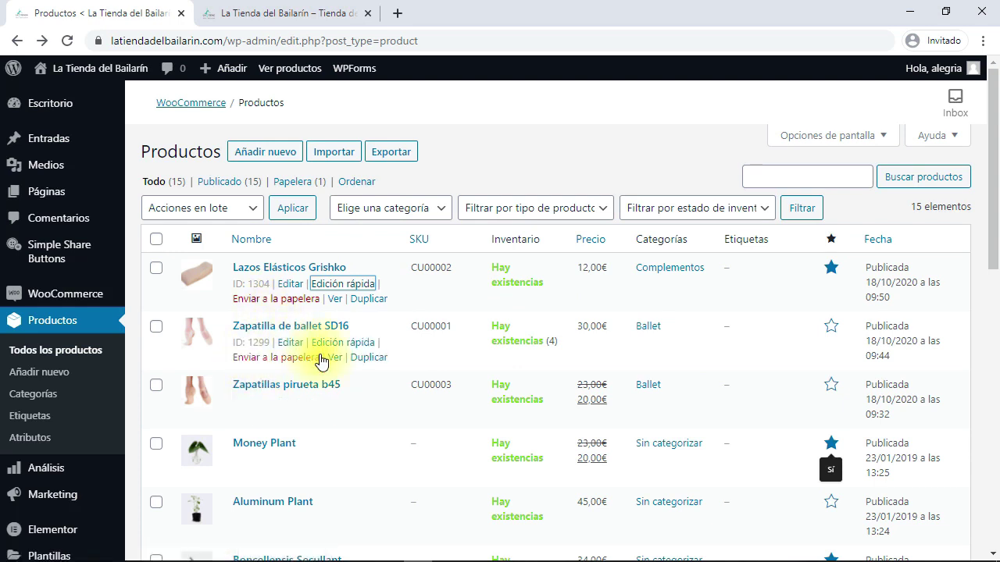
Try manual ordering by moving Aluminum Plant below Ball Cactus and back, then list all 15 products
click(359, 182)
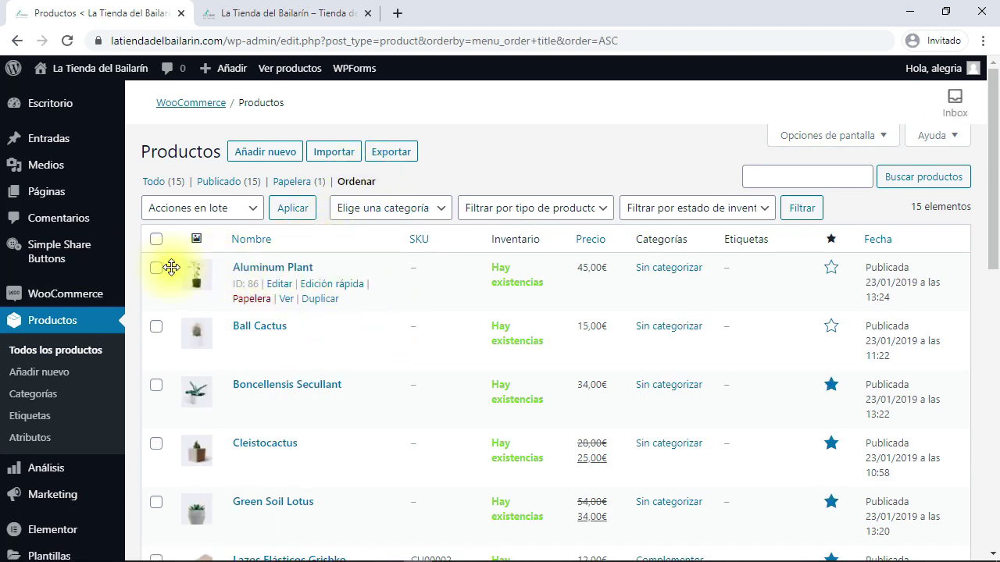
drag(169, 274, 214, 355)
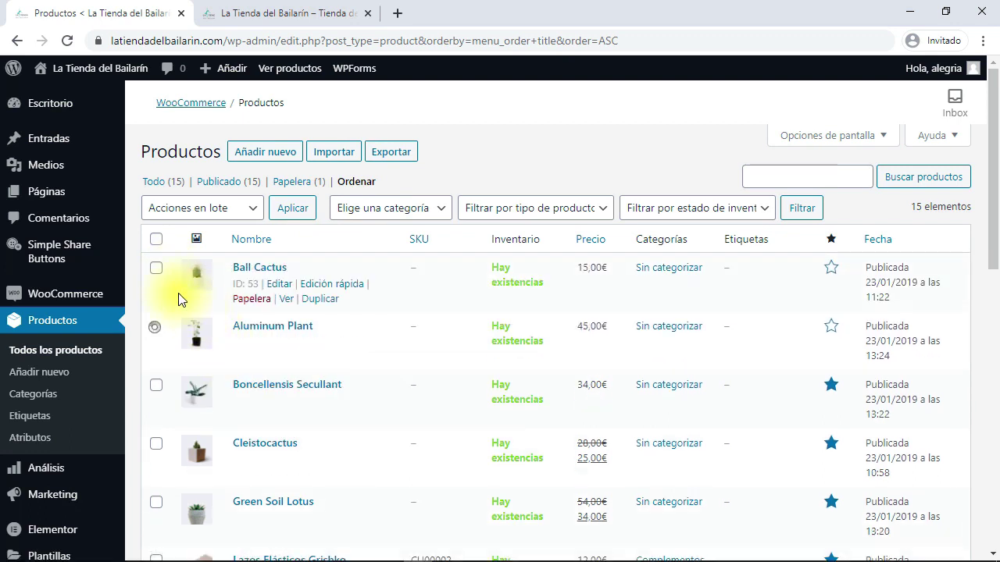
drag(179, 273, 214, 344)
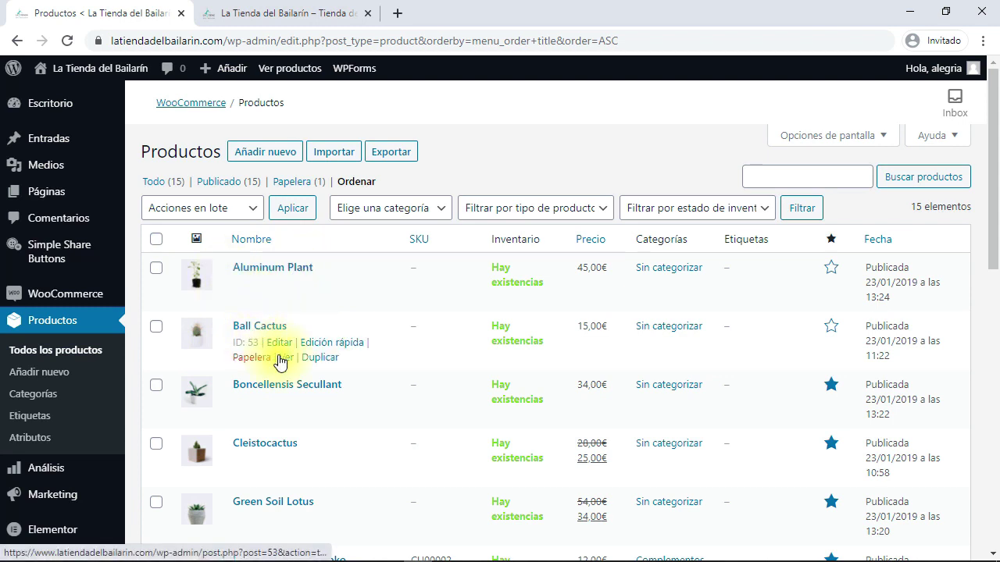
click(153, 181)
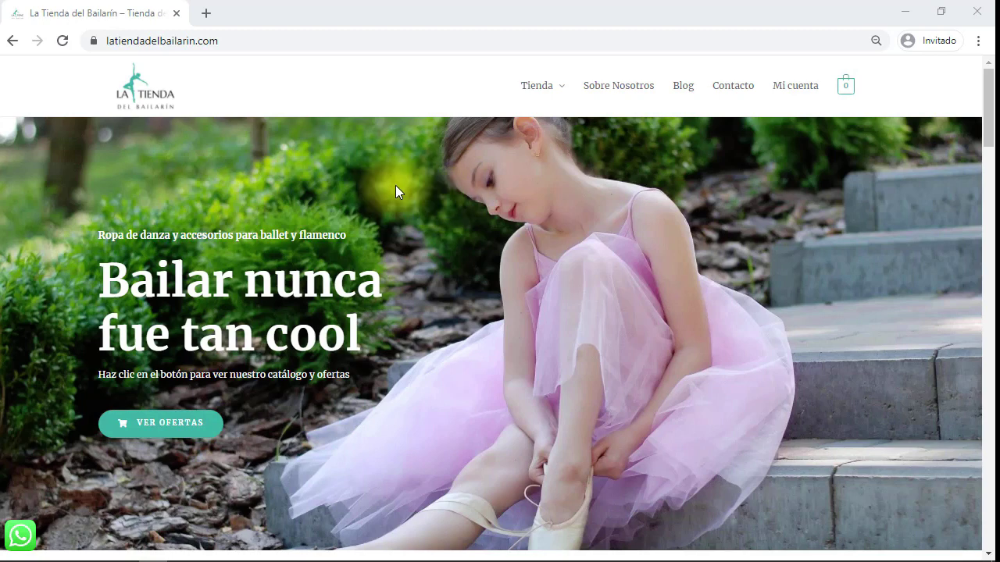
Scroll through the storefront home page, return to the top, and open Tienda > Novedades
scroll(408, 308, down, 3)
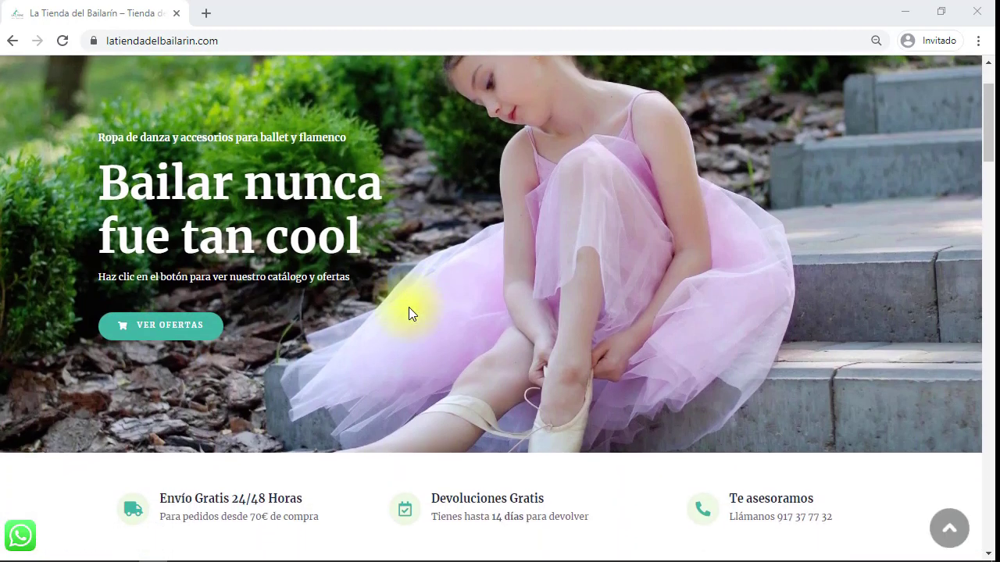
scroll(409, 307, down, 1)
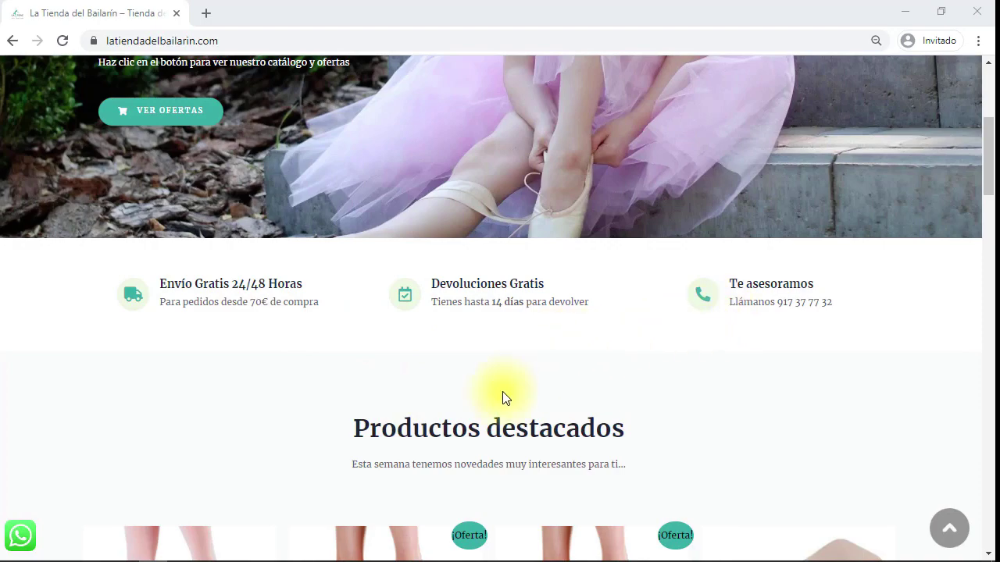
scroll(469, 422, down, 2)
scroll(400, 463, down, 10)
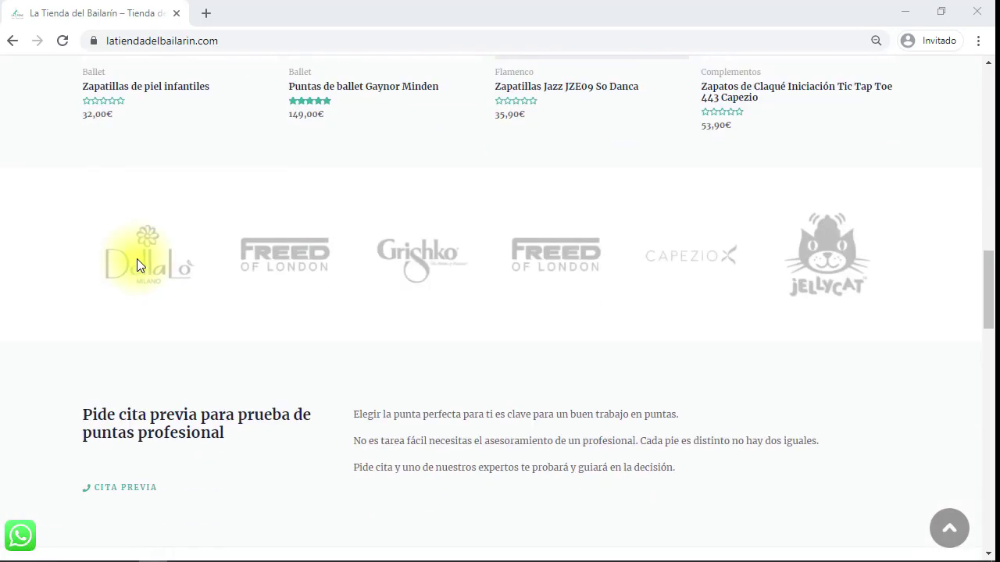
scroll(413, 417, down, 6)
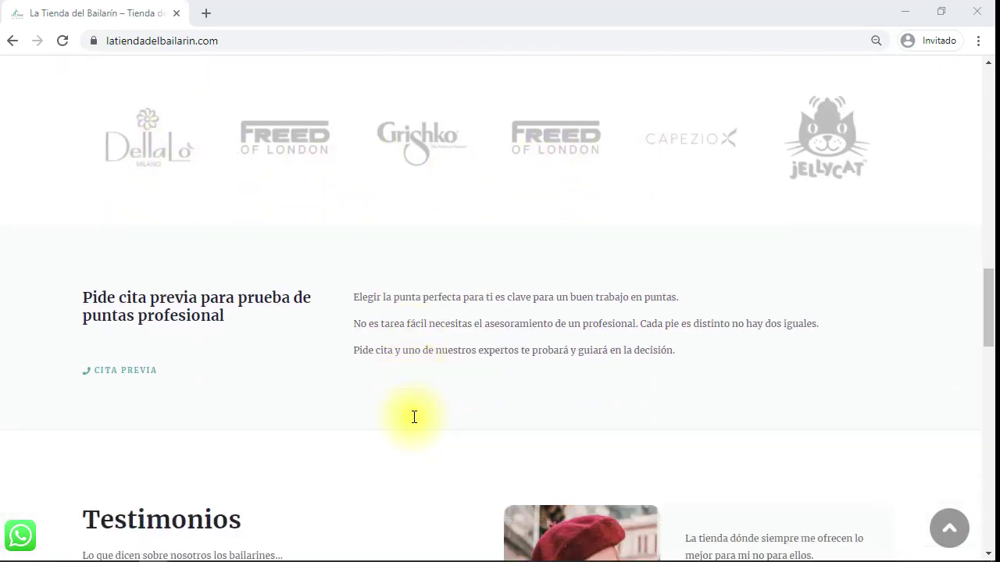
scroll(413, 419, down, 1)
scroll(411, 417, down, 10)
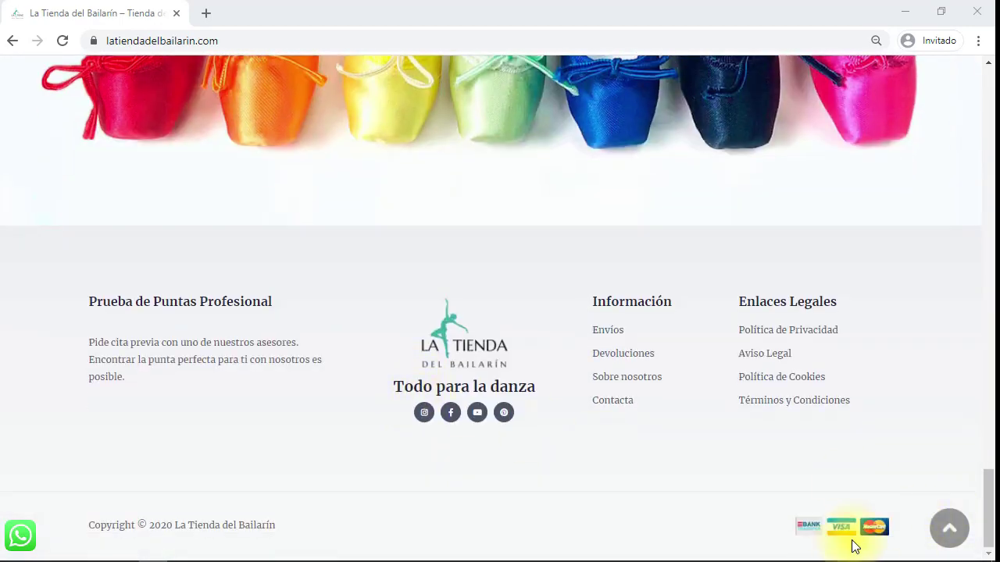
click(949, 528)
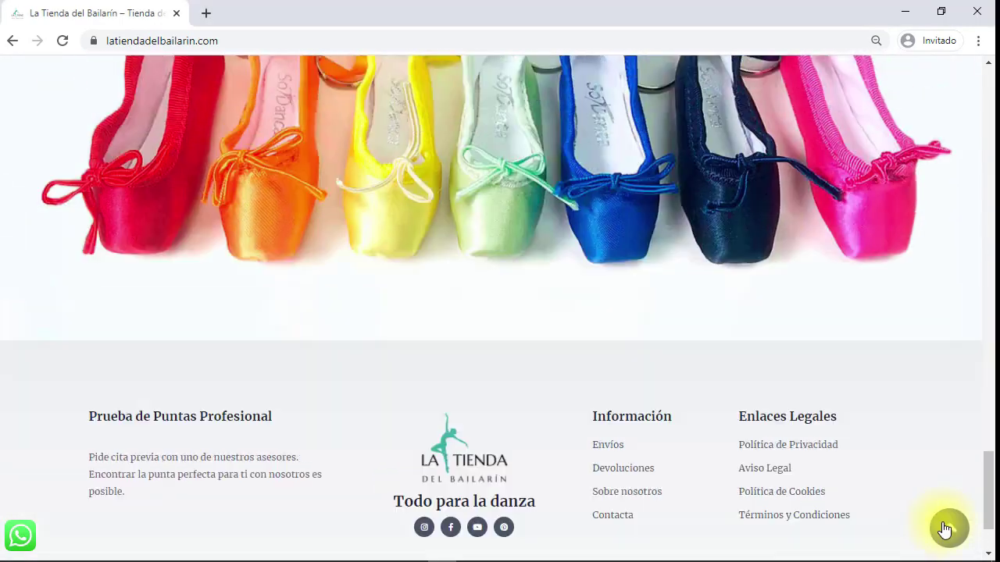
mouse_move(525, 90)
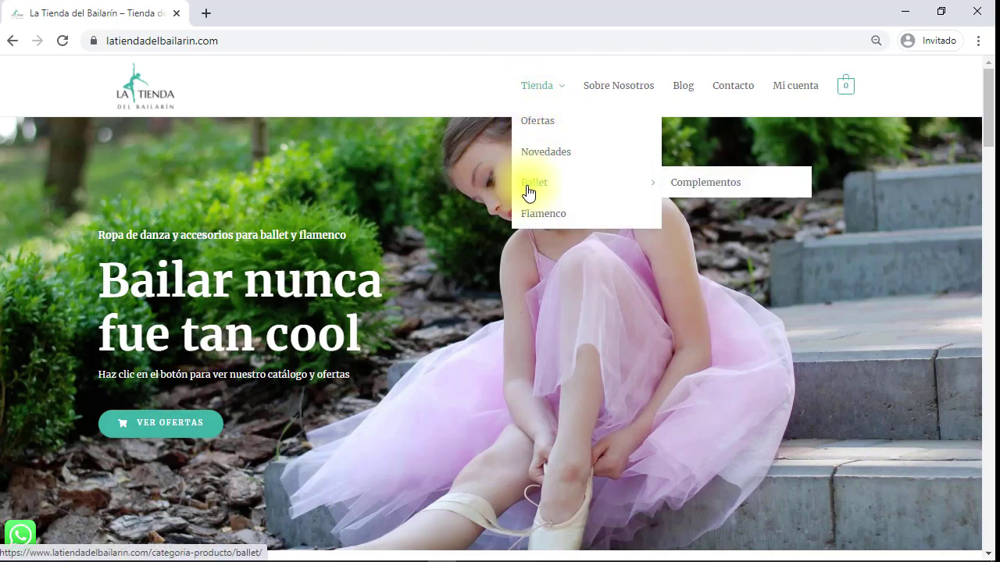
click(542, 154)
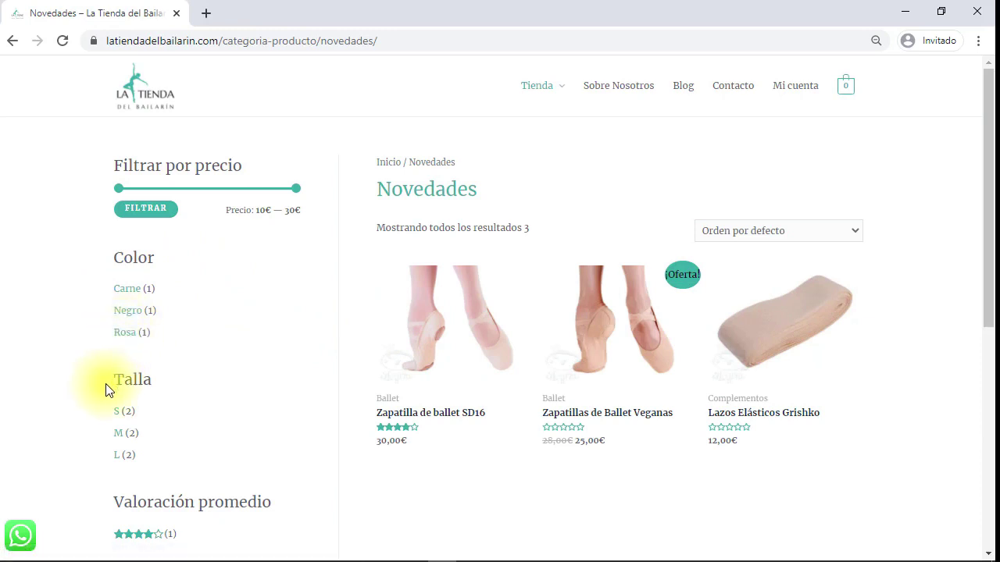
Filter Novedades by Talla S and Color Rosa, then open the SD16 slipper's Valoraciones (1) tab
click(120, 417)
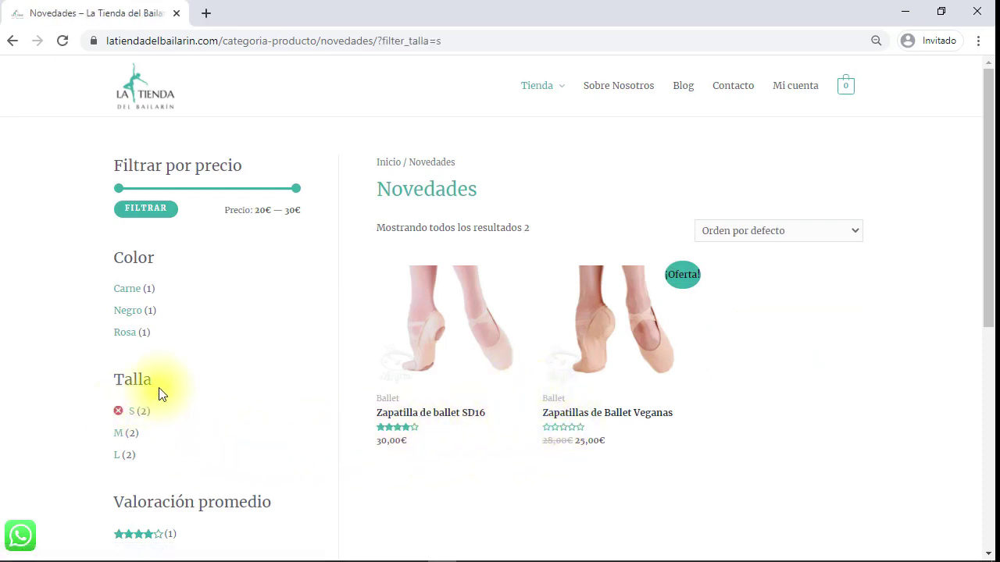
click(124, 332)
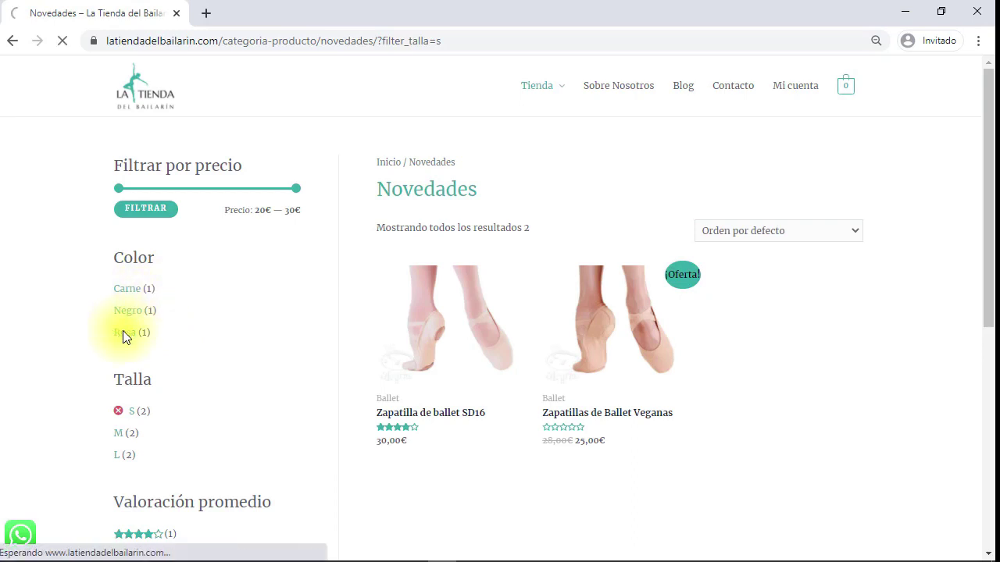
click(430, 345)
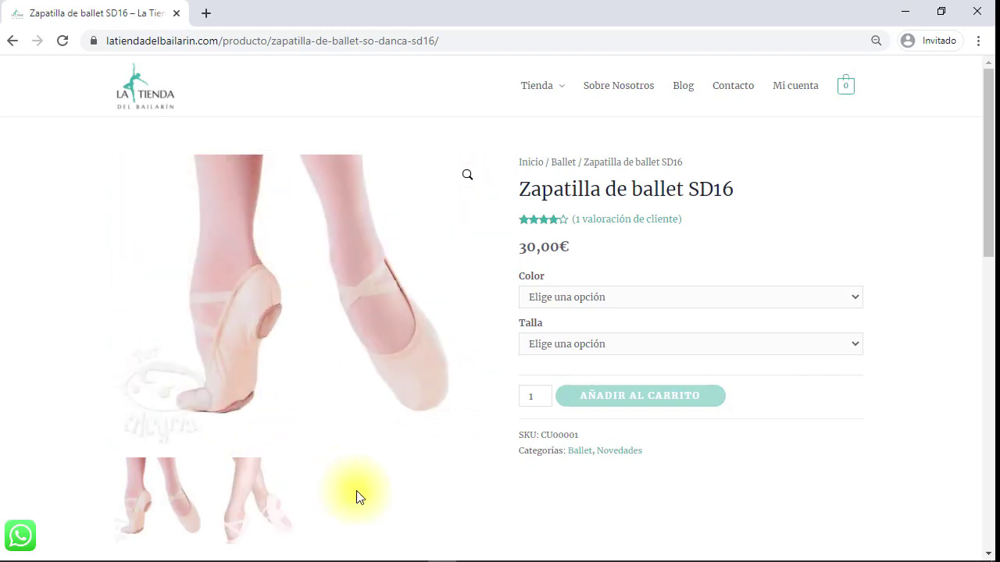
scroll(357, 492, down, 3)
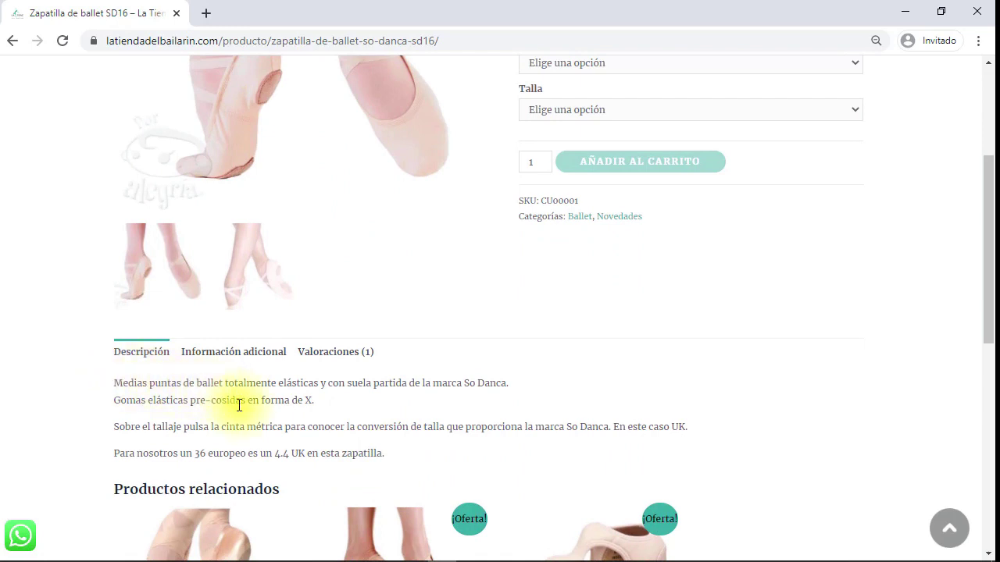
click(336, 355)
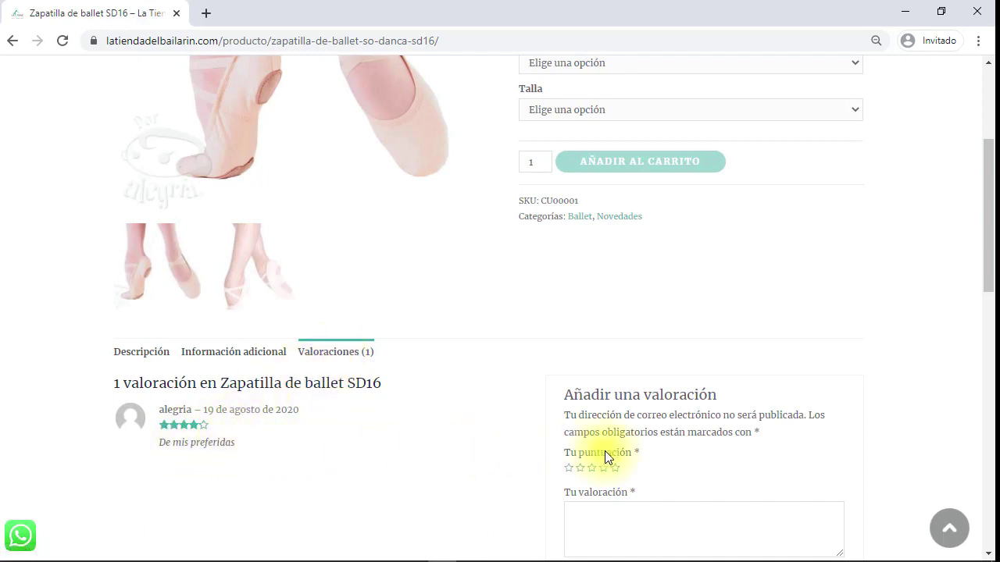
scroll(625, 449, down, 1)
scroll(628, 449, down, 2)
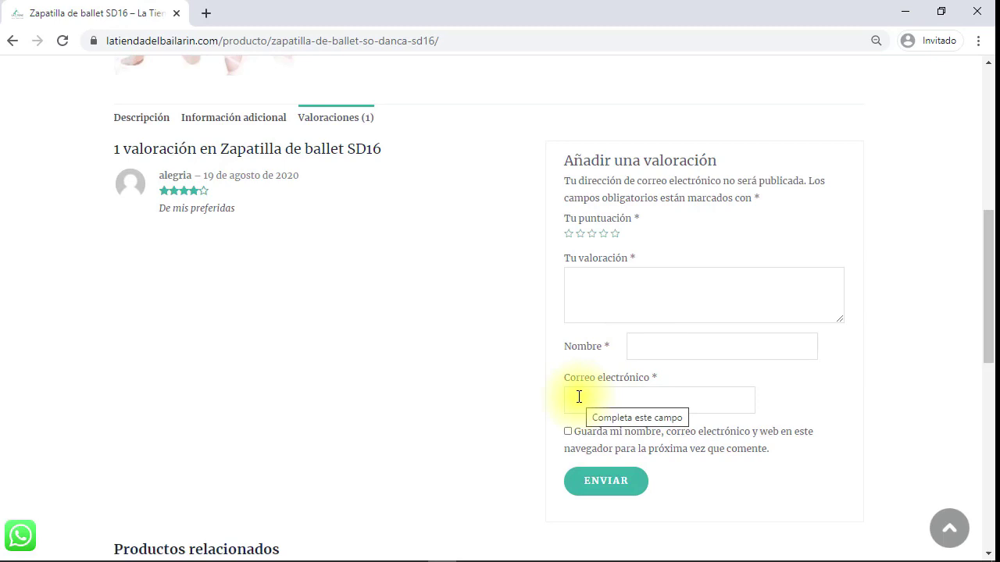
scroll(431, 442, down, 5)
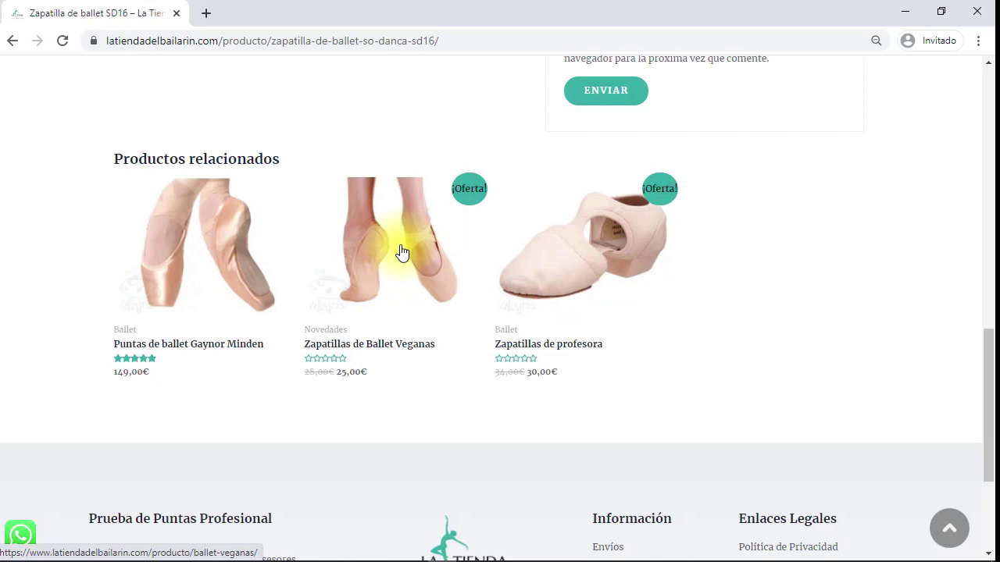
Add the Zapatilla de ballet SD16 in Rosa, size S, to the cart and view the cart
scroll(441, 273, up, 10)
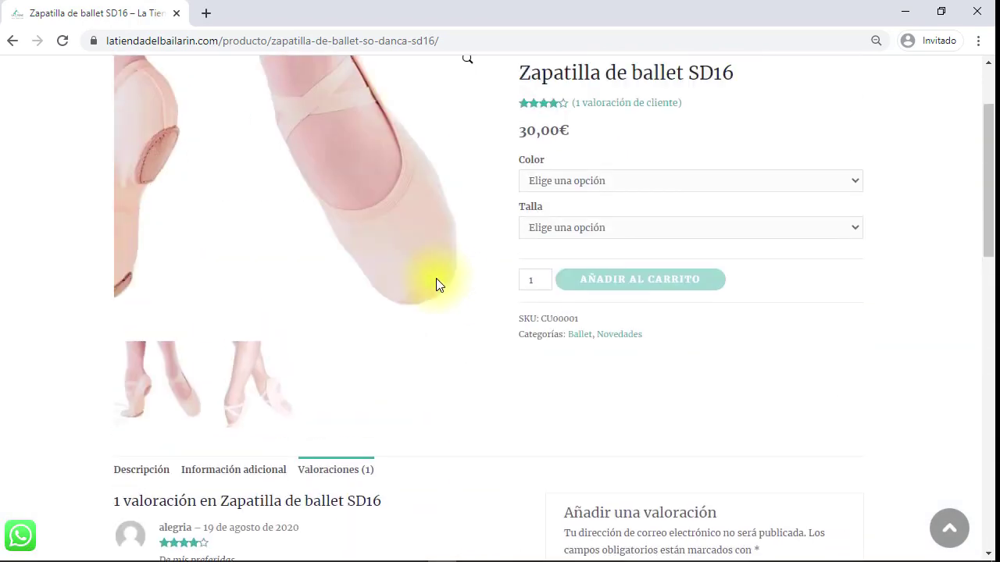
click(575, 296)
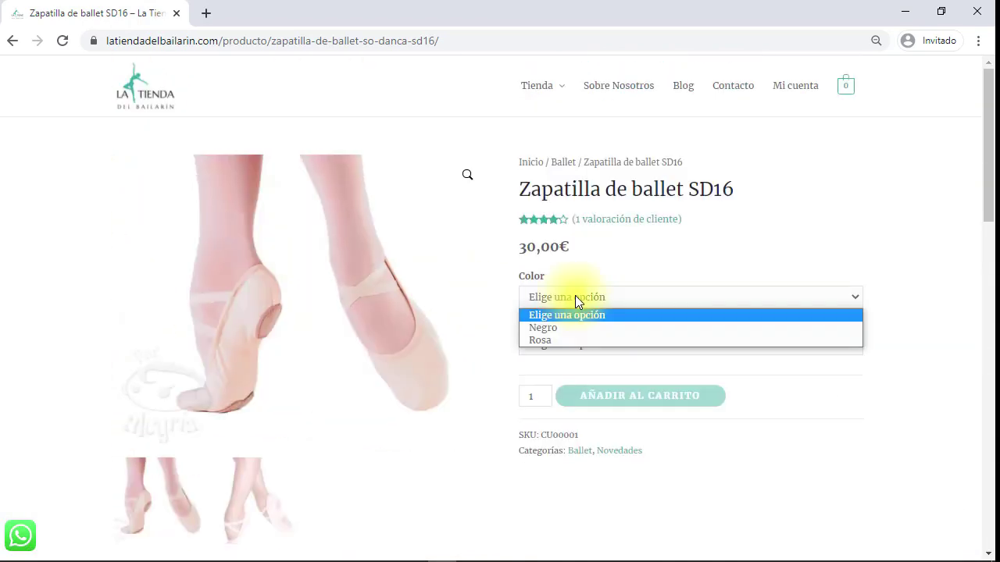
click(567, 340)
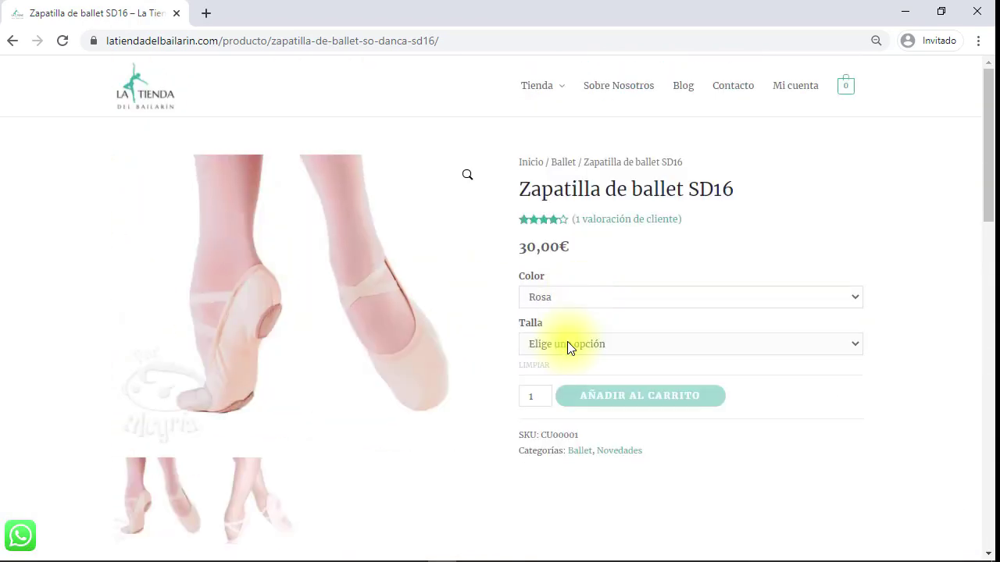
click(576, 345)
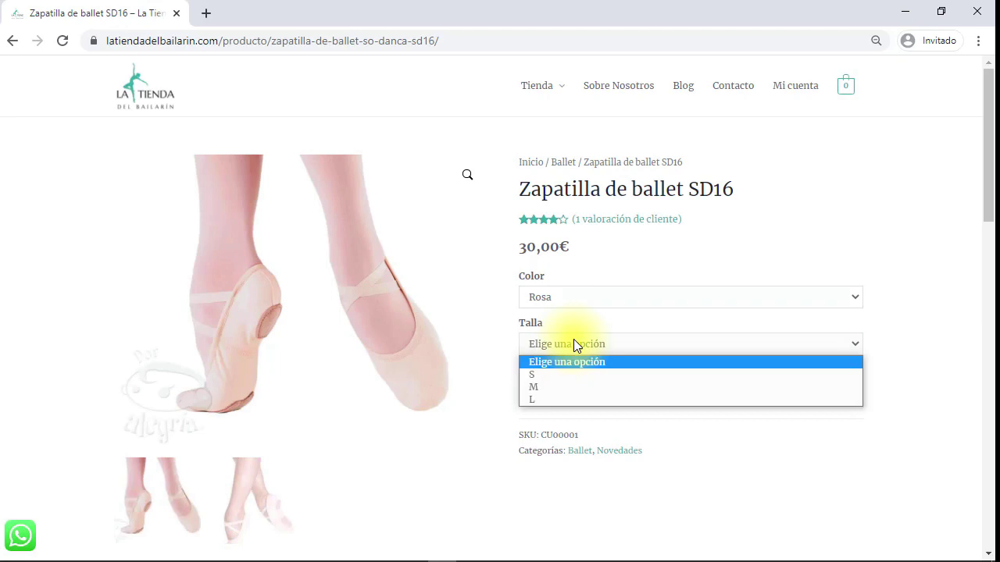
click(542, 375)
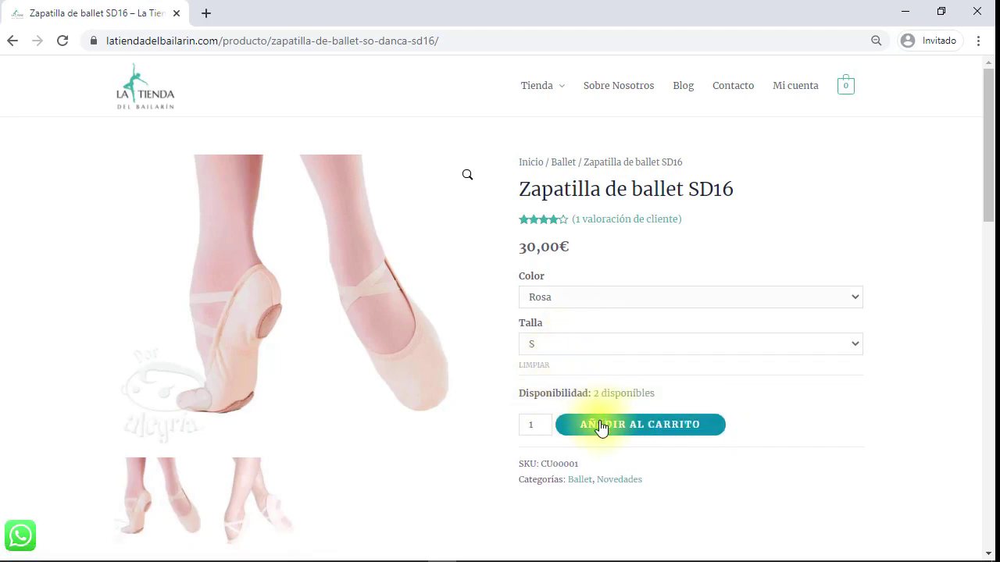
click(625, 430)
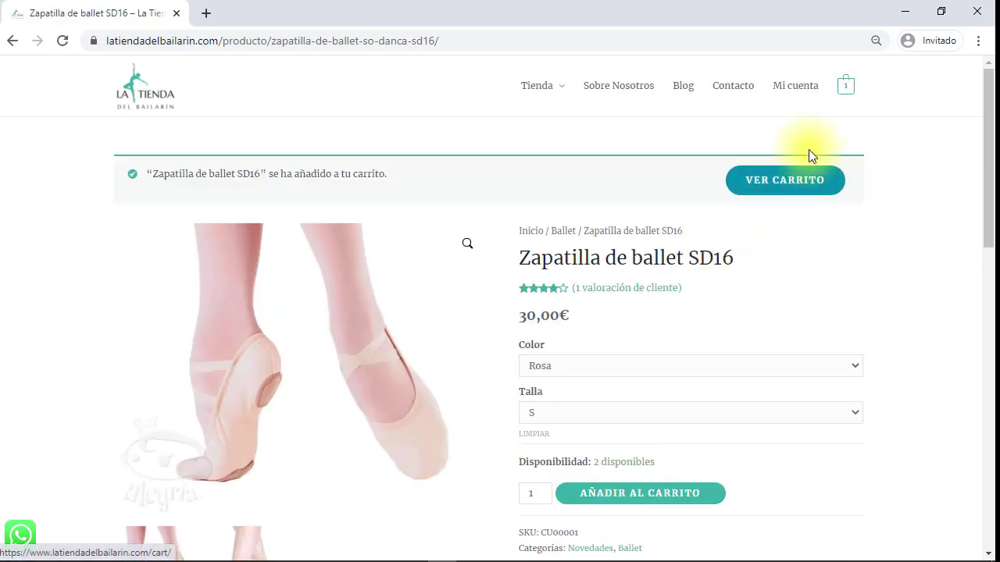
click(846, 90)
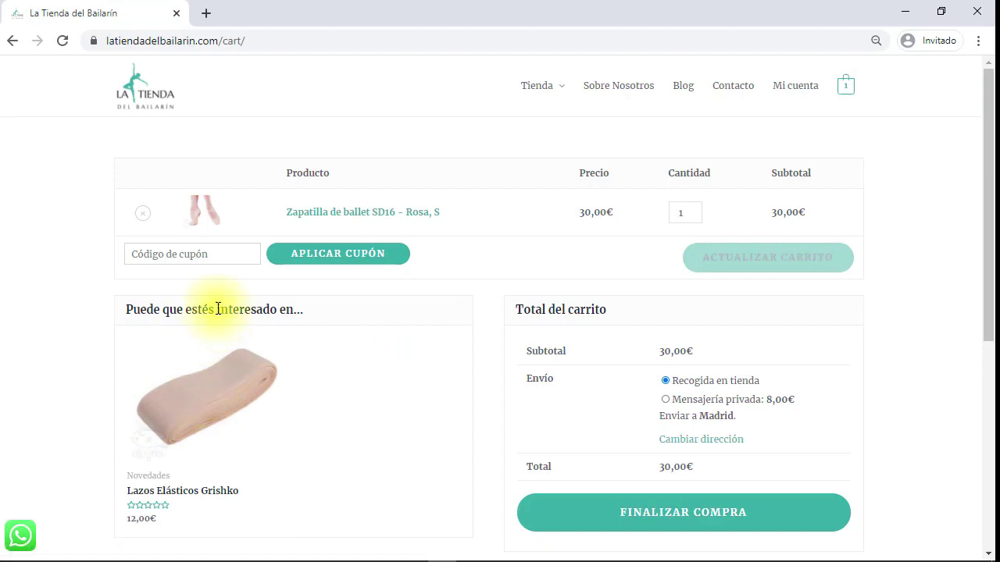
Add one Lazos Elásticos Grishko, then two more, to the cart and return to the cart
click(228, 372)
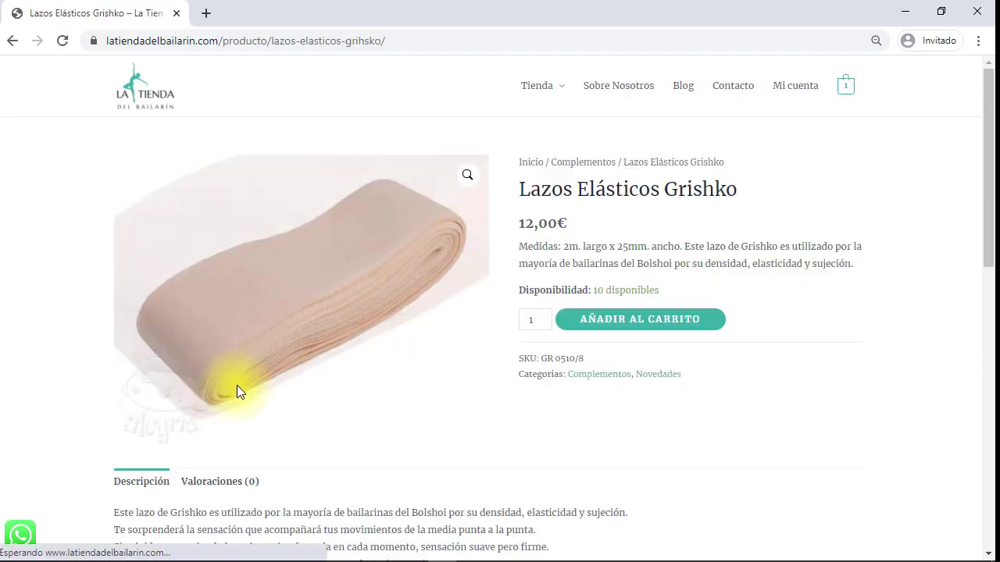
click(621, 326)
click(545, 384)
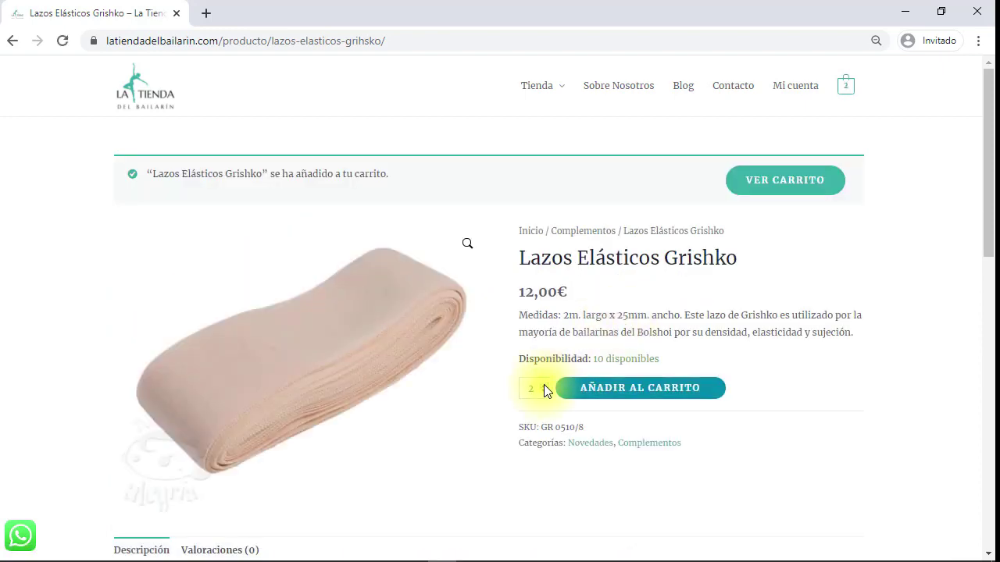
click(618, 389)
click(788, 194)
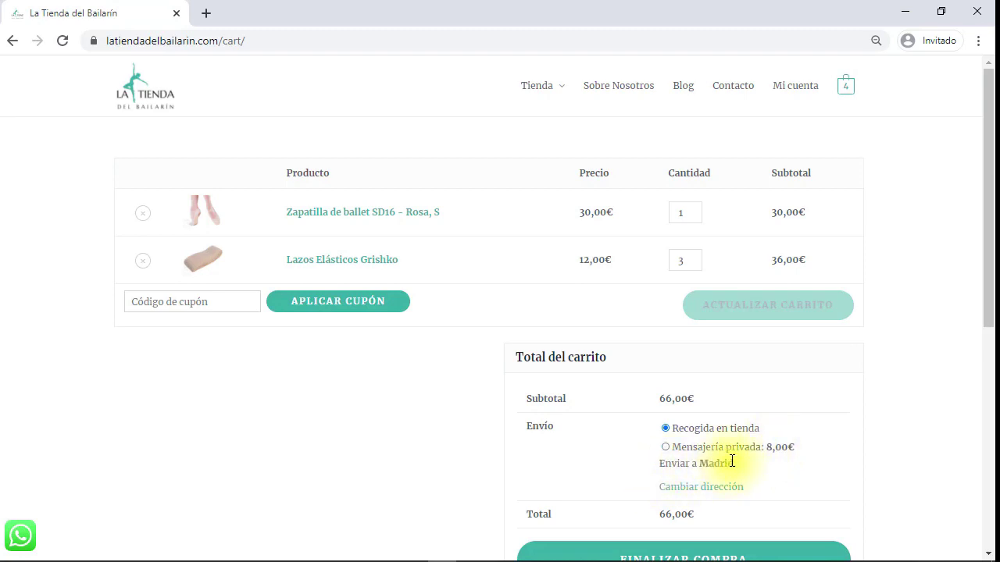
Set the shipping address to León, postal code 24001, and choose Mensajería privada at 8,00€
click(692, 488)
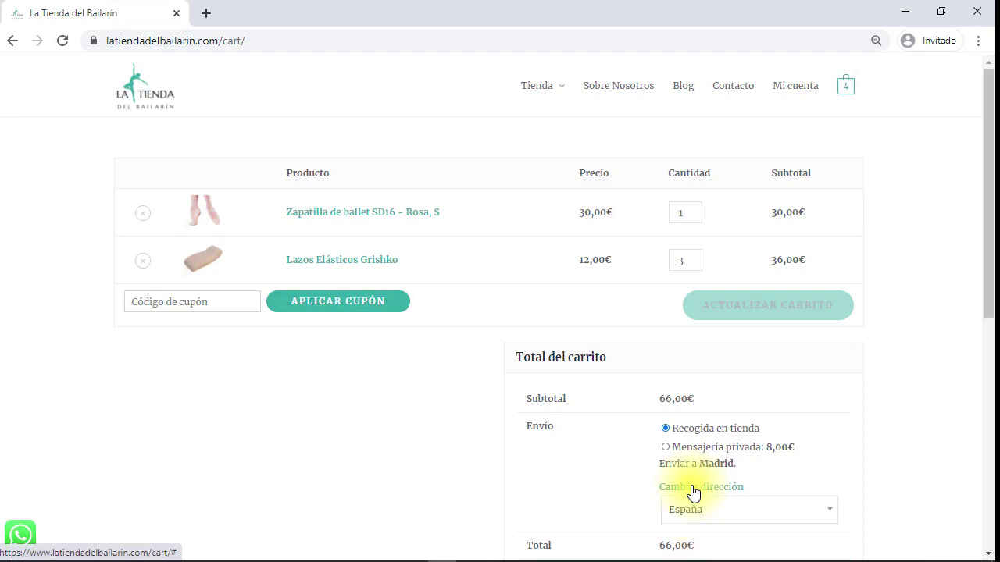
scroll(691, 491, down, 1)
click(705, 465)
text(le)
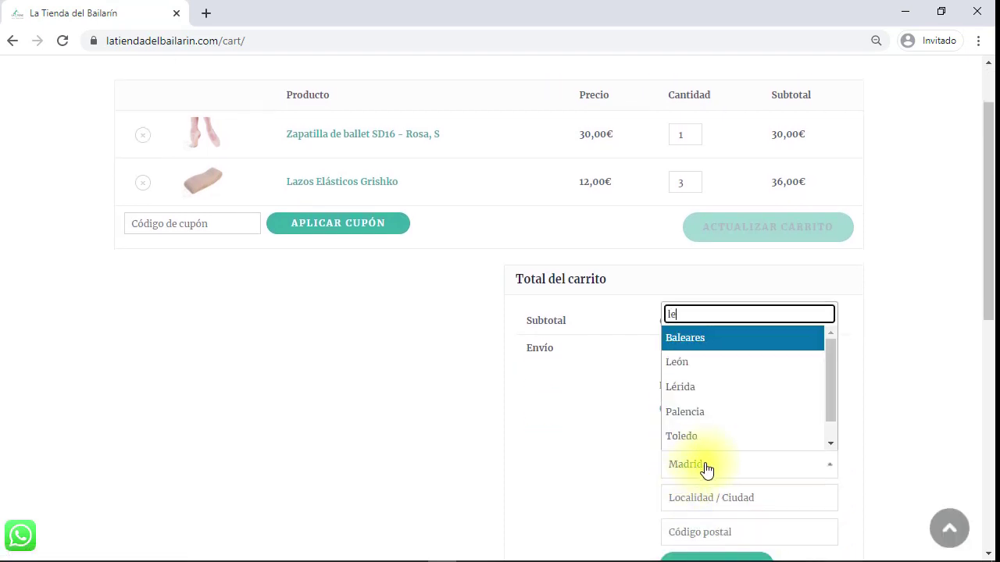
click(688, 370)
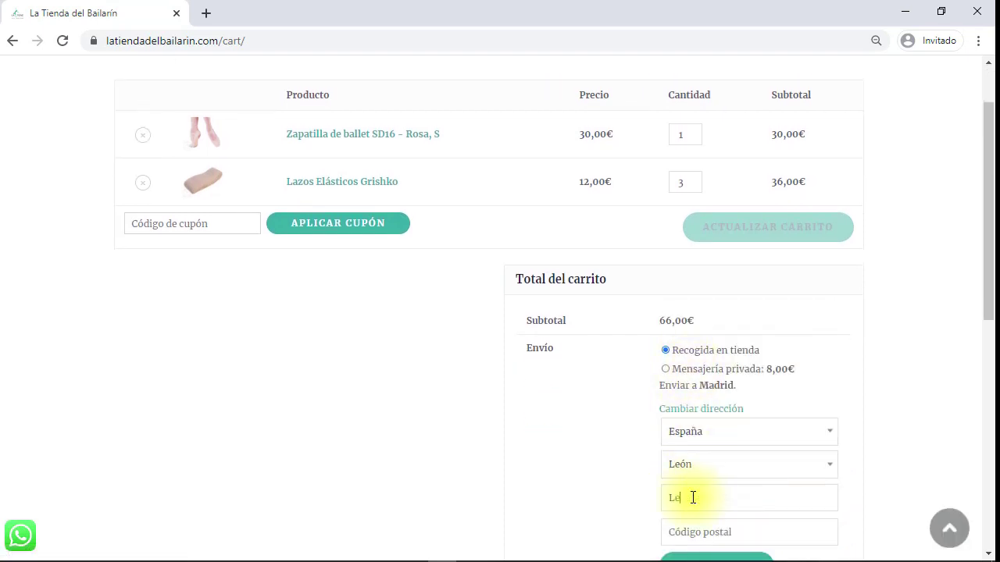
click(698, 534)
text(24001)
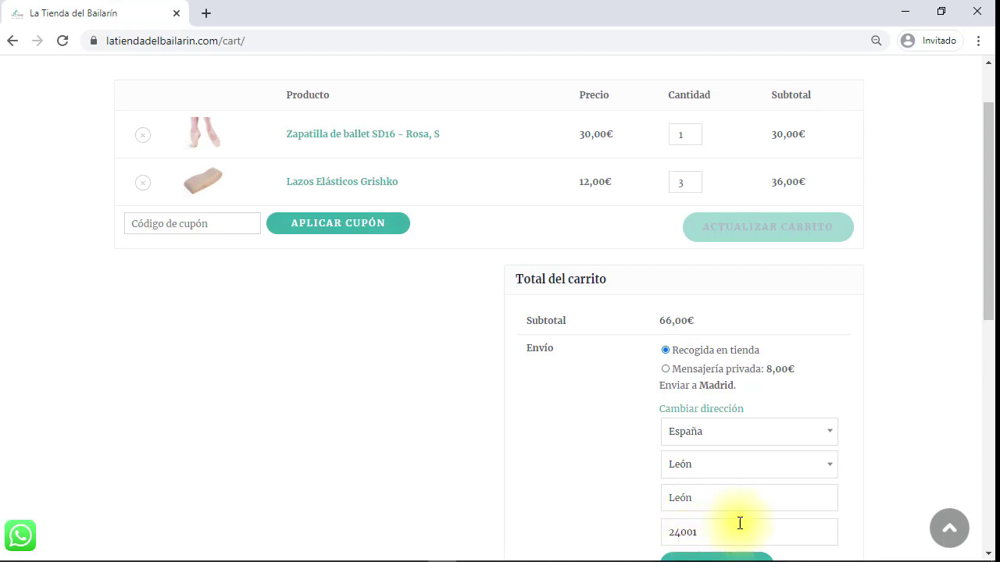
scroll(739, 524, down, 1)
click(698, 501)
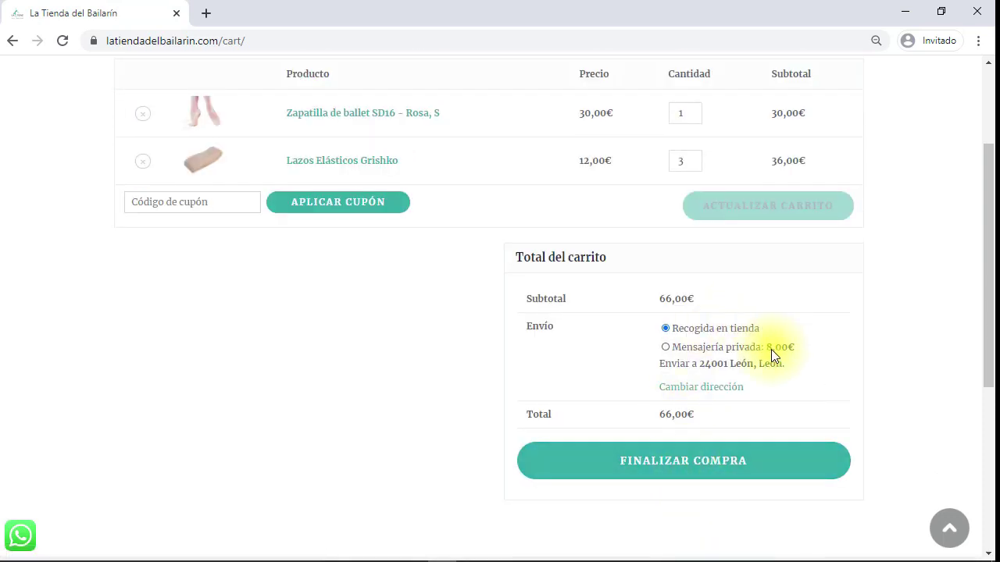
click(665, 347)
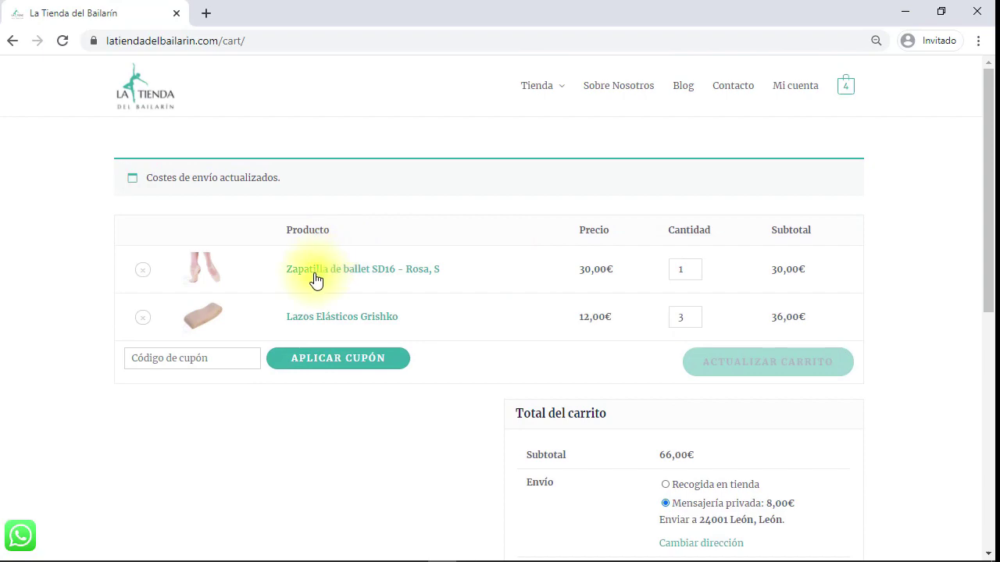
Open the Zapatilla de ballet SD16 page and go to its Ballet category listing
click(297, 275)
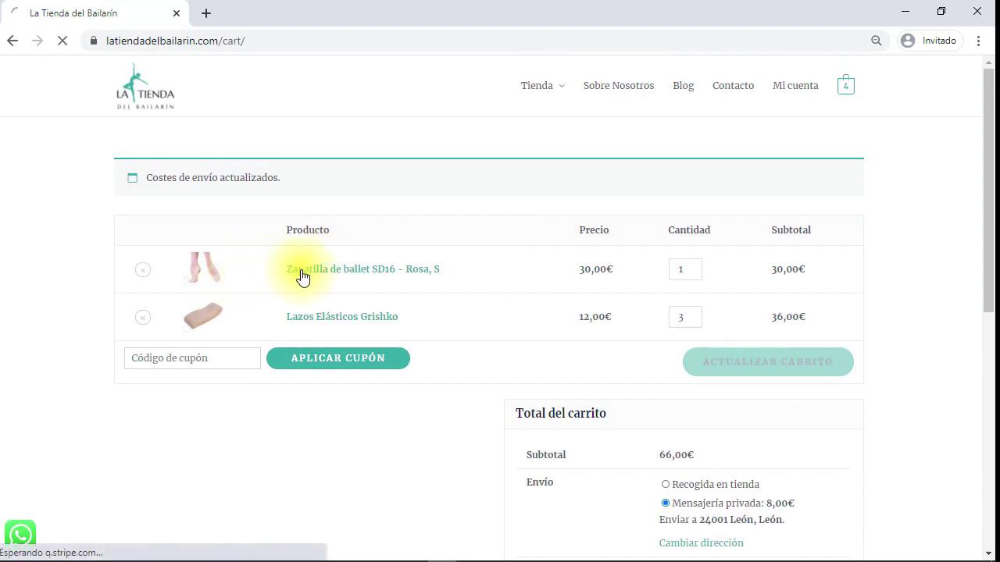
scroll(431, 315, down, 2)
scroll(432, 310, down, 6)
scroll(434, 309, up, 8)
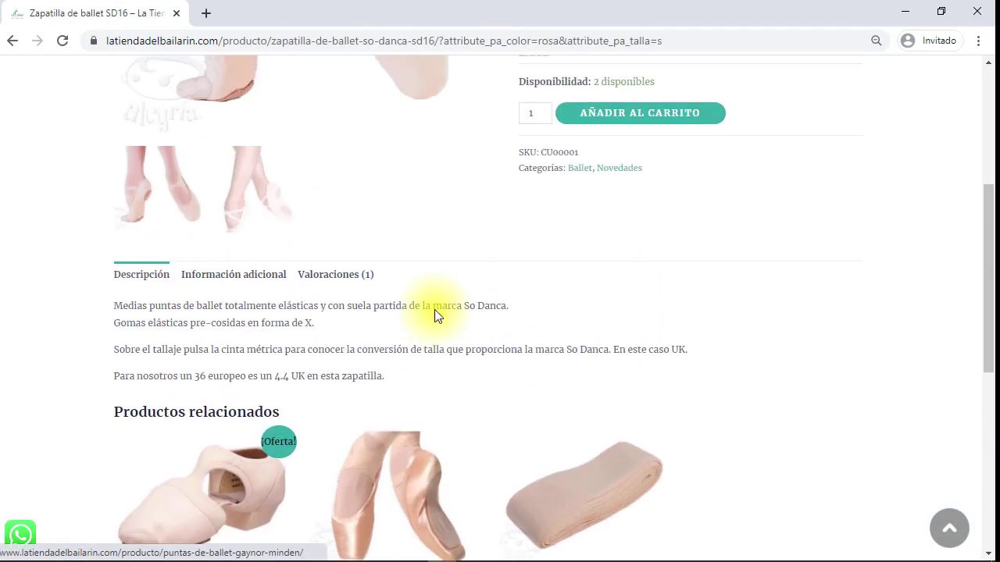
click(562, 164)
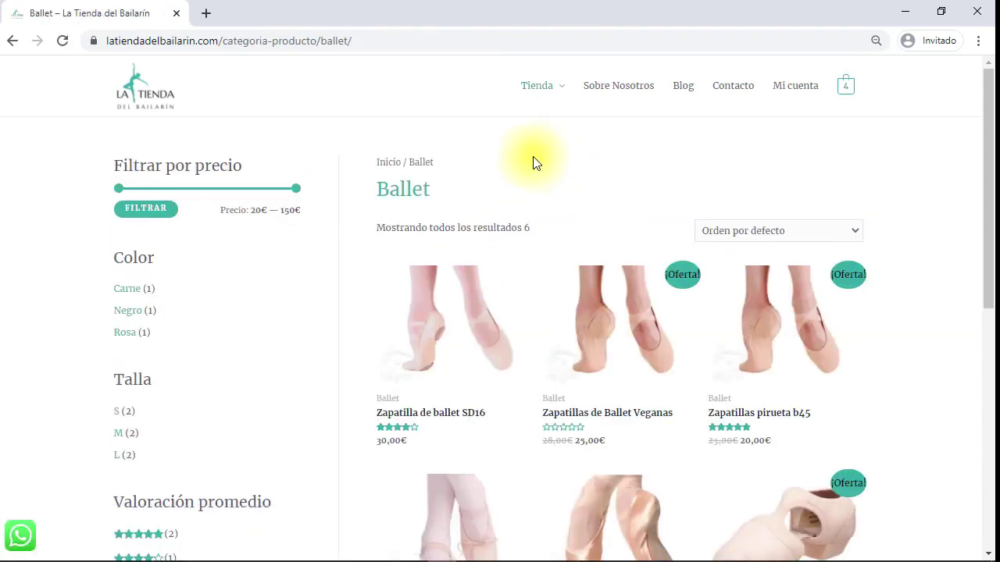
Search the store's products for 'vega'
scroll(278, 300, down, 3)
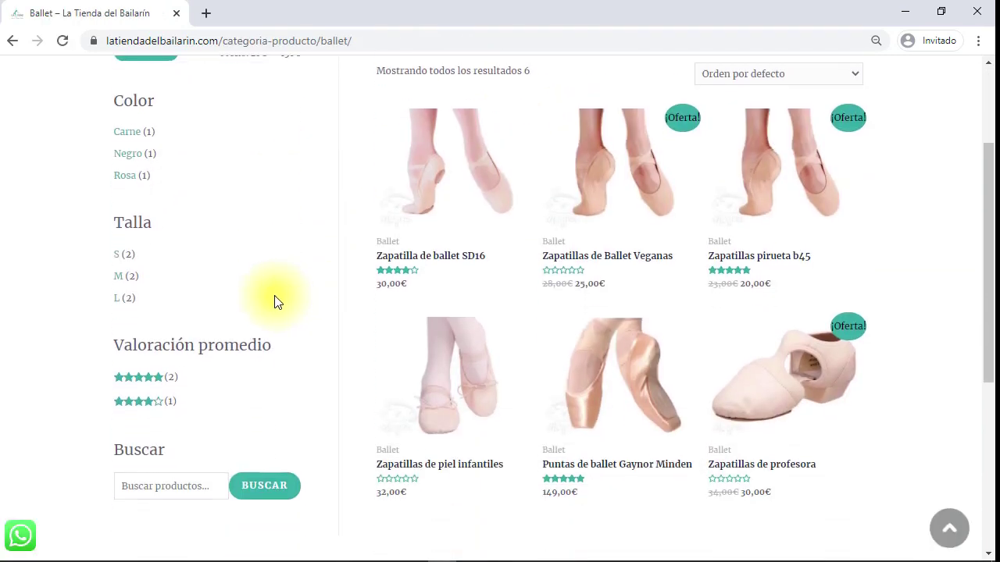
click(143, 402)
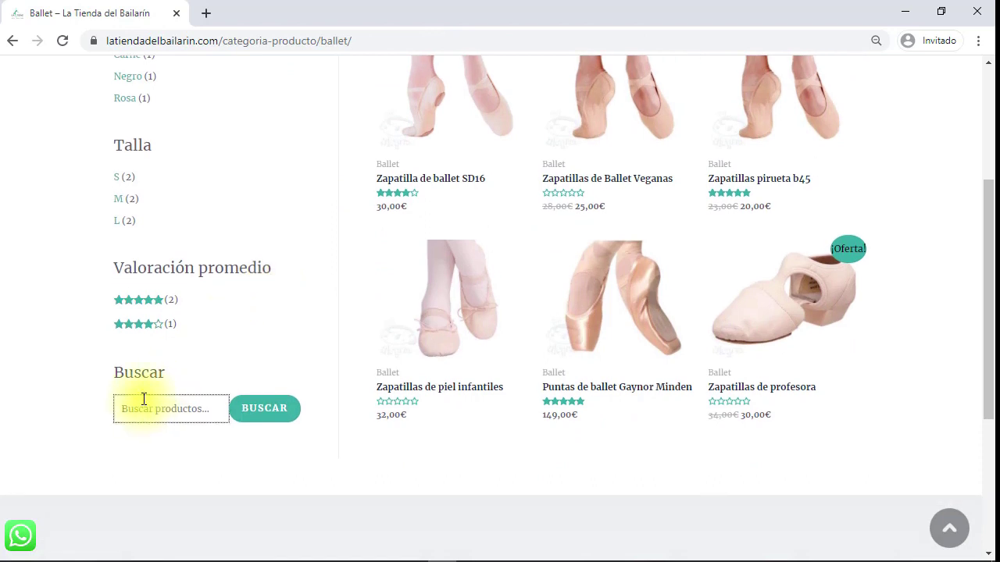
text(vegana)
click(252, 413)
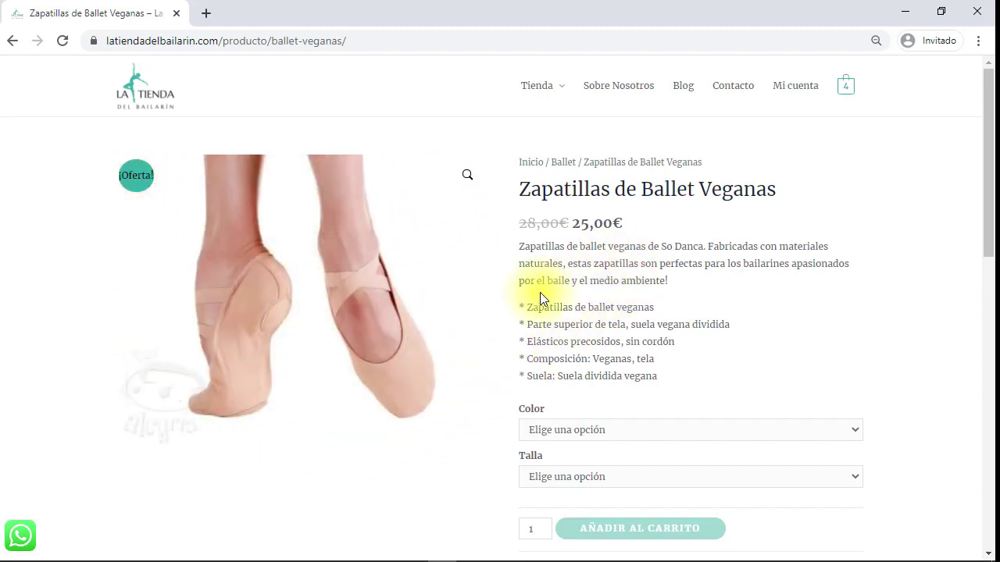
Add the Zapatillas de Ballet Veganas in Color Carne, Talla S, to the cart
click(576, 428)
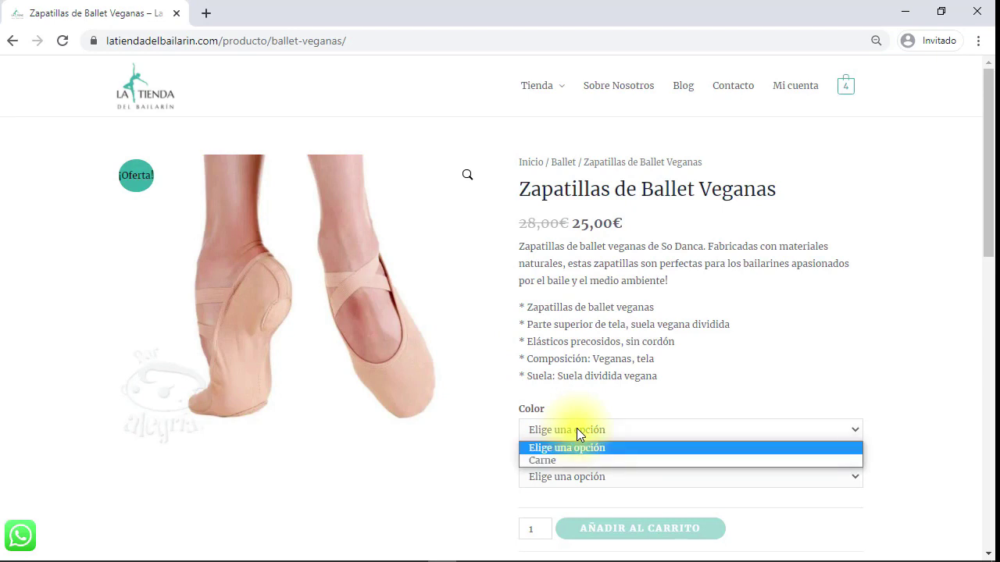
click(551, 460)
scroll(585, 402, down, 2)
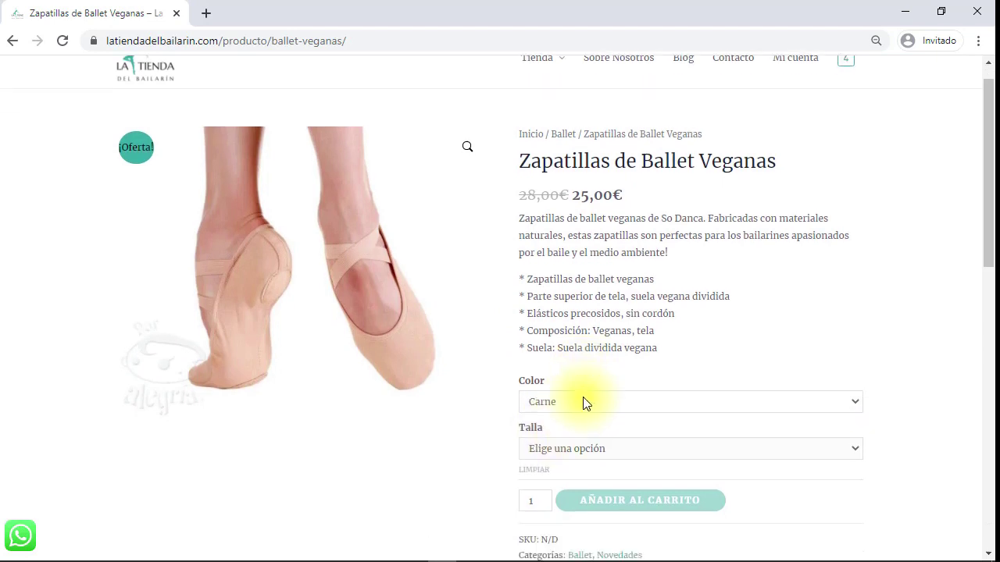
click(596, 322)
click(524, 351)
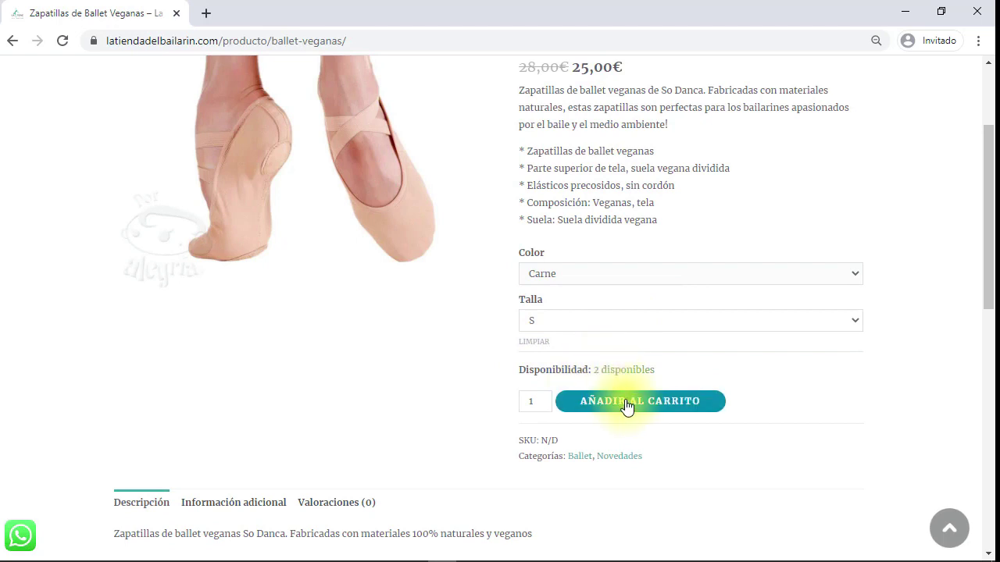
click(627, 406)
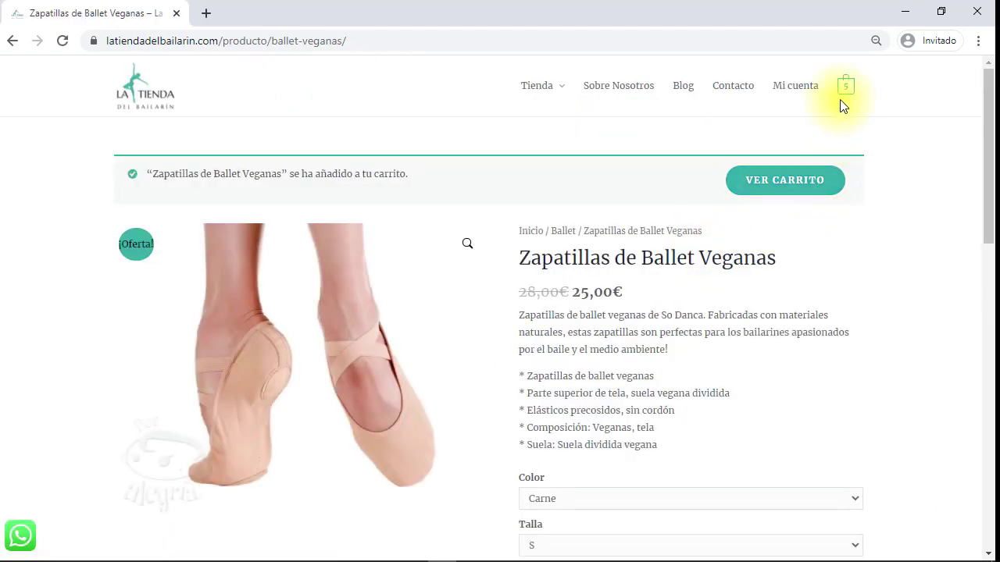
mouse_move(845, 94)
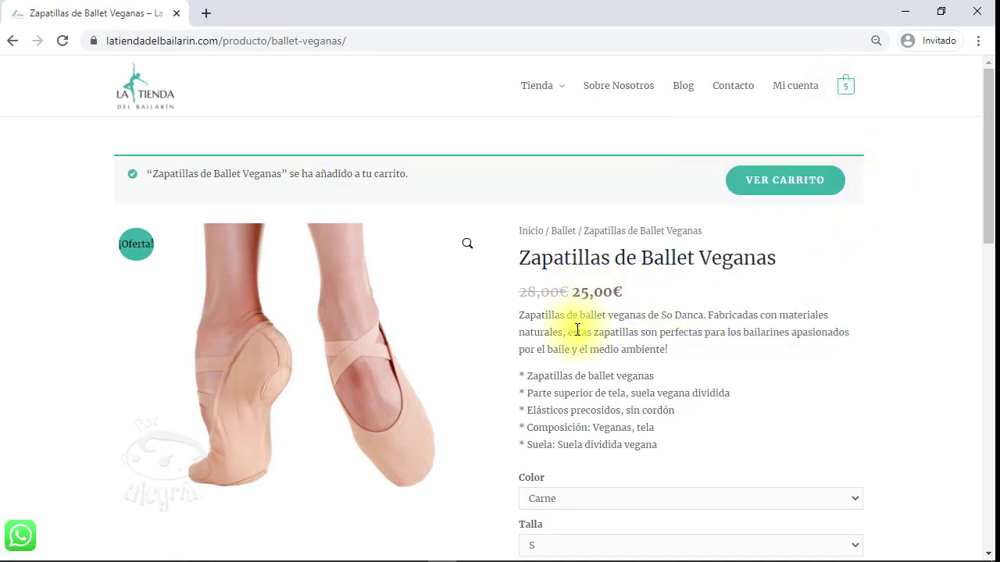
scroll(568, 335, down, 2)
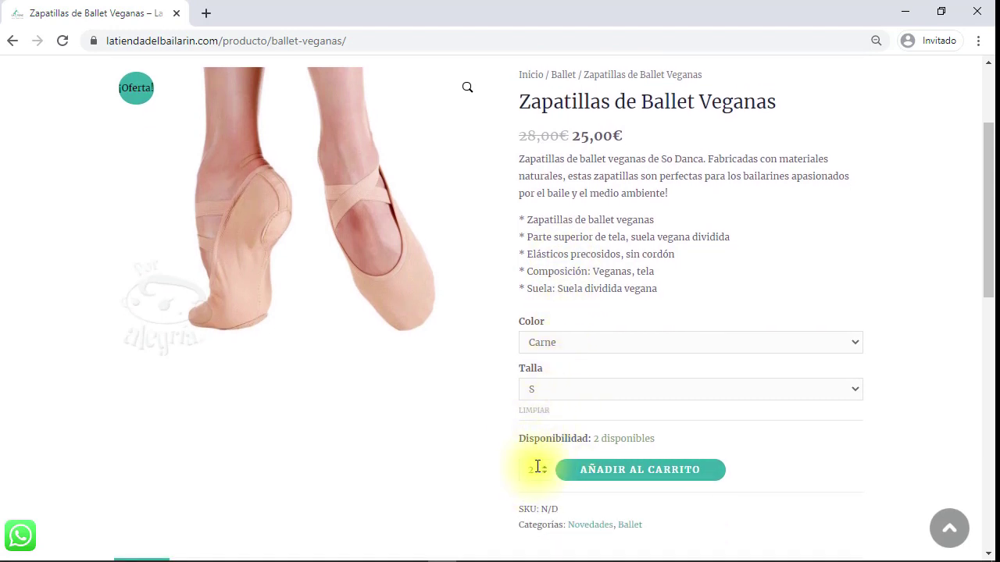
Try adding more vegan slippers, which is refused over the 2-unit stock limit, then view the cart
click(607, 476)
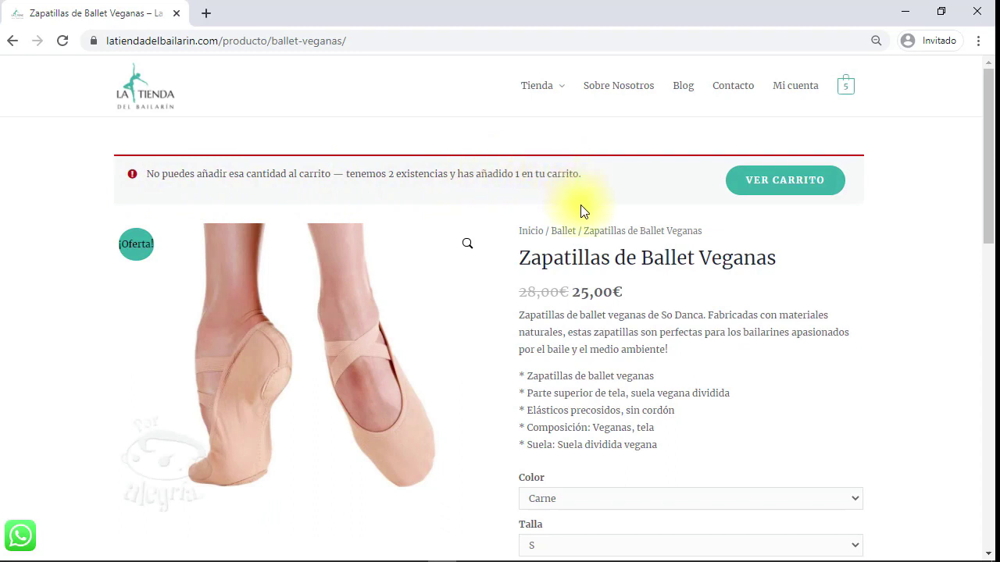
scroll(582, 207, down, 3)
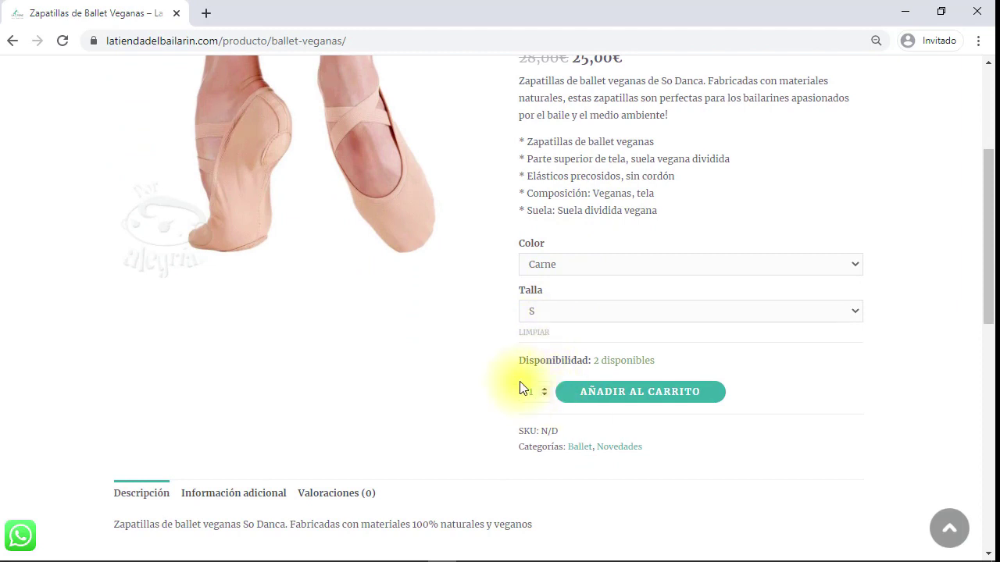
click(528, 391)
key(Return)
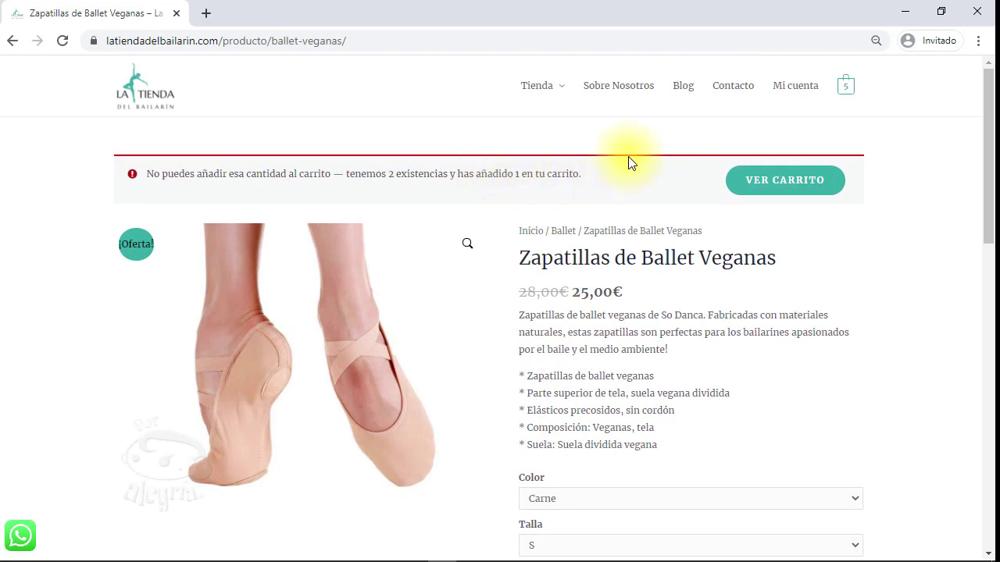
click(851, 93)
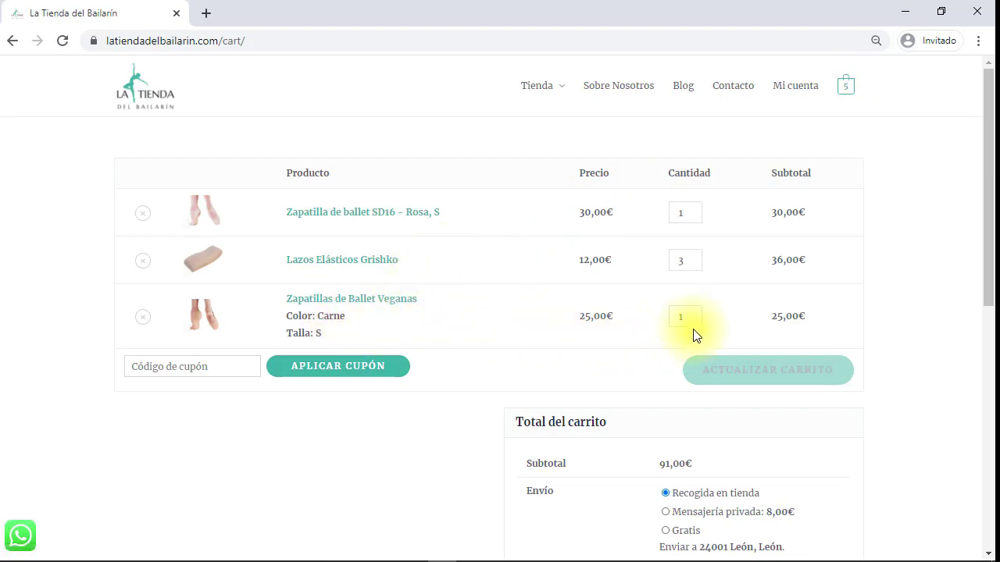
Add a second pair of Zapatillas de Ballet Veganas and go to the cart
click(350, 300)
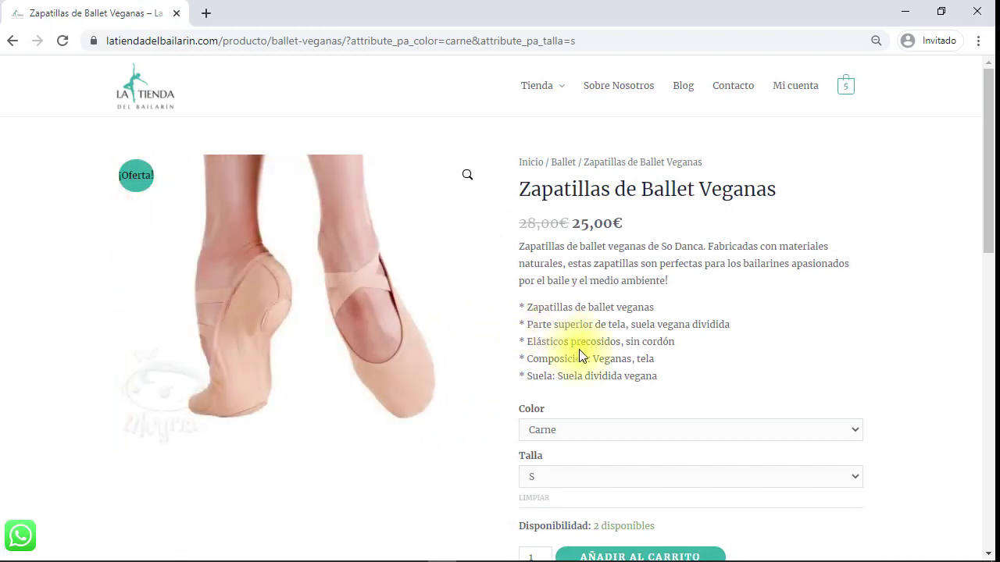
scroll(578, 347, down, 1)
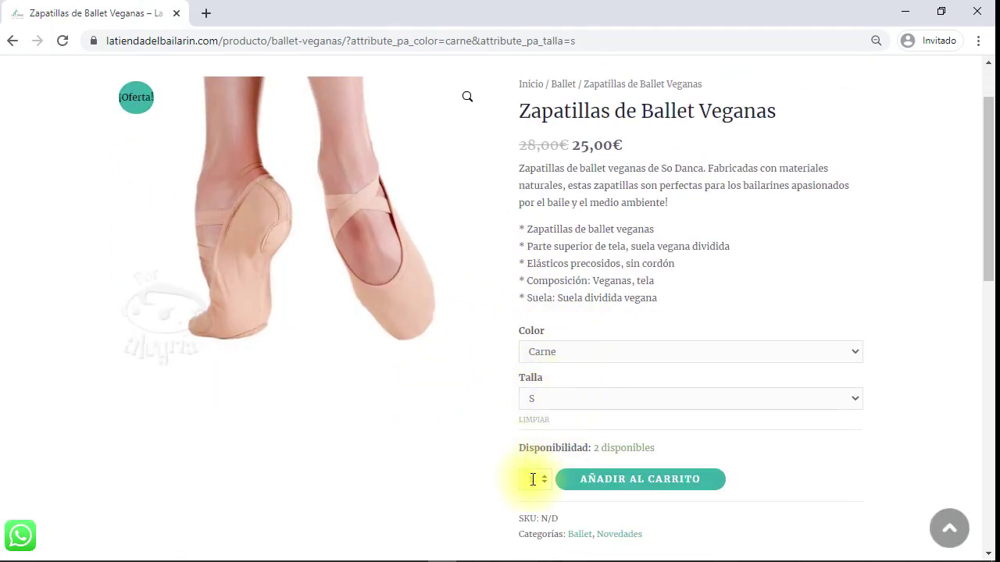
click(596, 482)
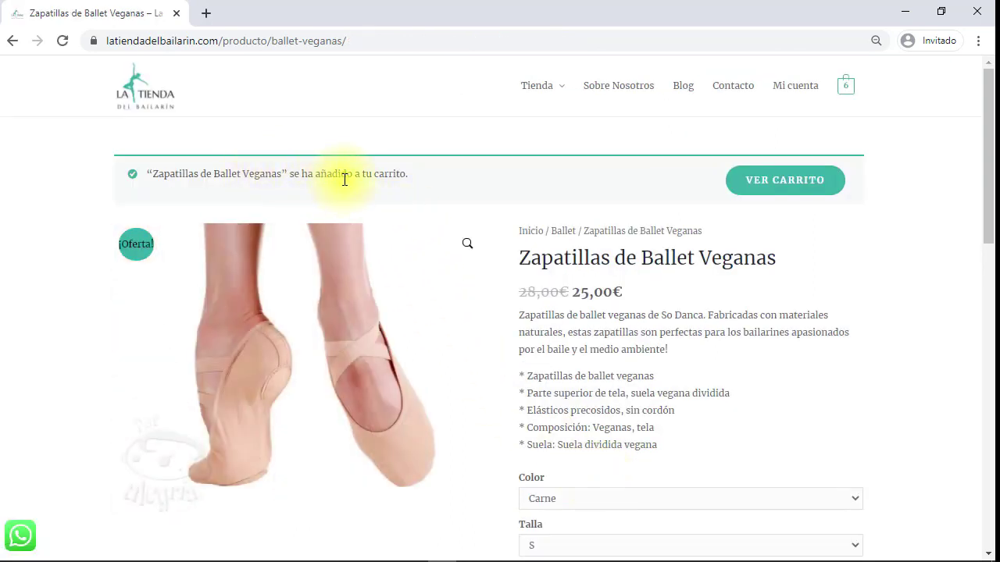
scroll(569, 467, down, 1)
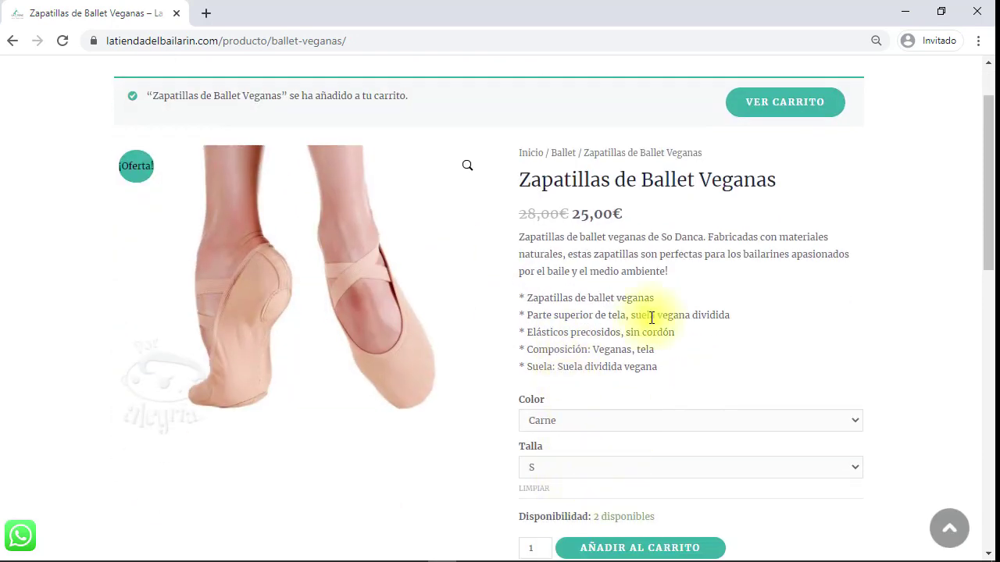
click(752, 107)
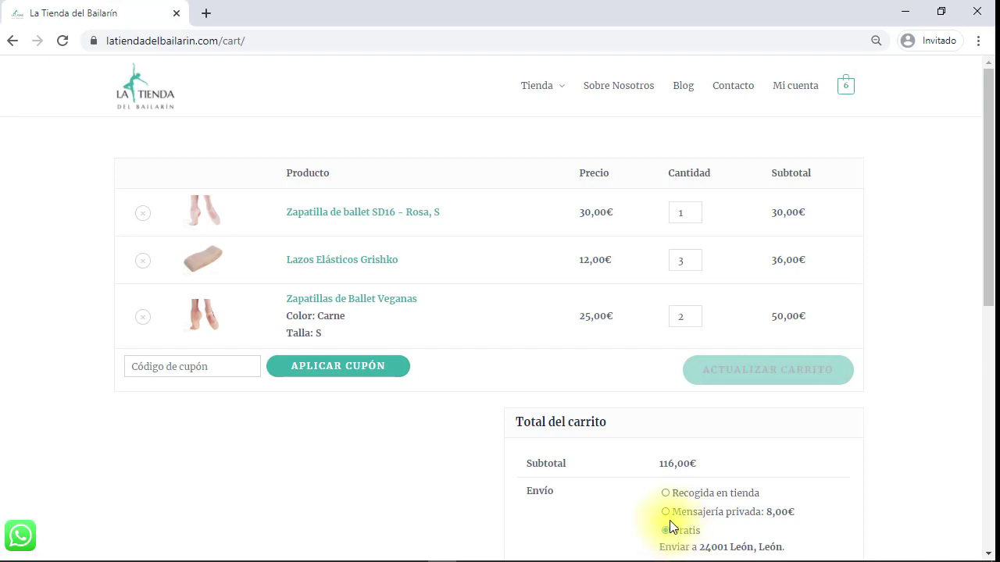
Try in-store pickup and Mensajería privada shipping, ending on free shipping (Gratis)
scroll(669, 520, down, 1)
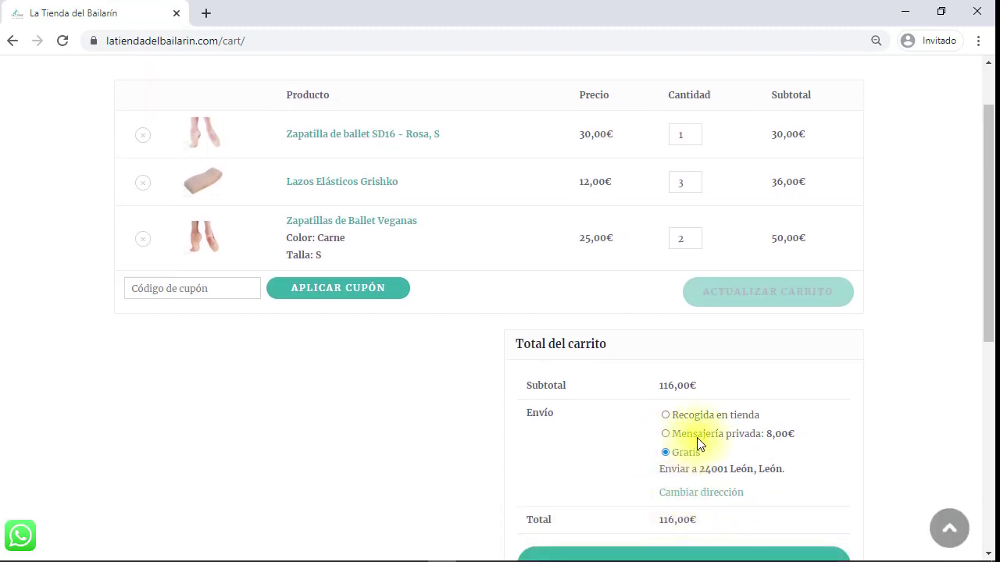
click(664, 415)
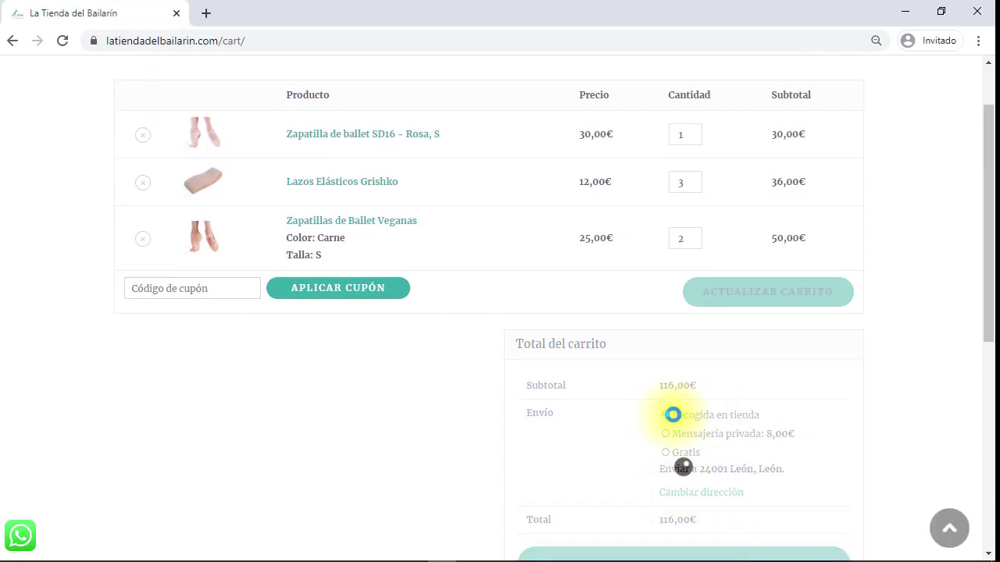
click(666, 434)
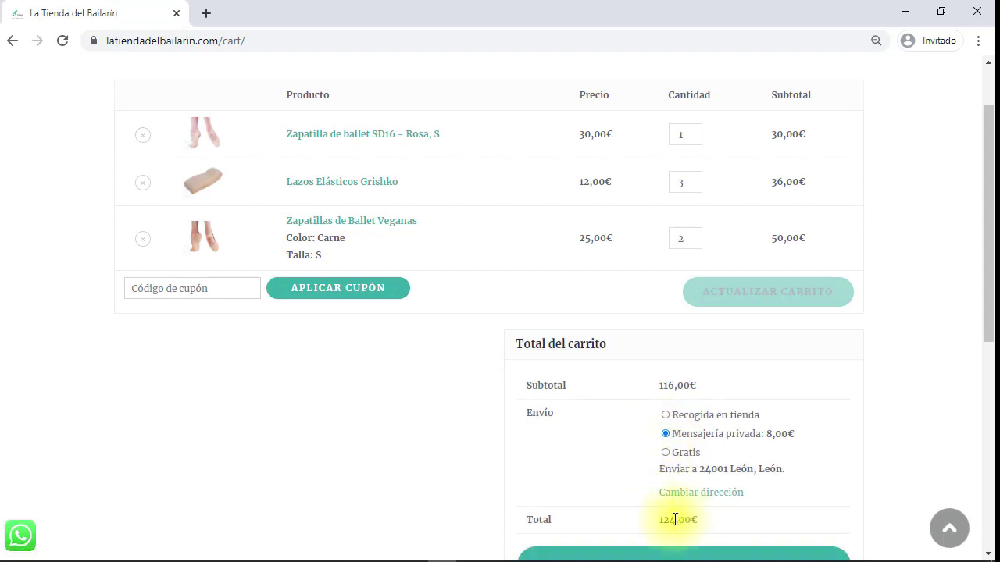
click(664, 452)
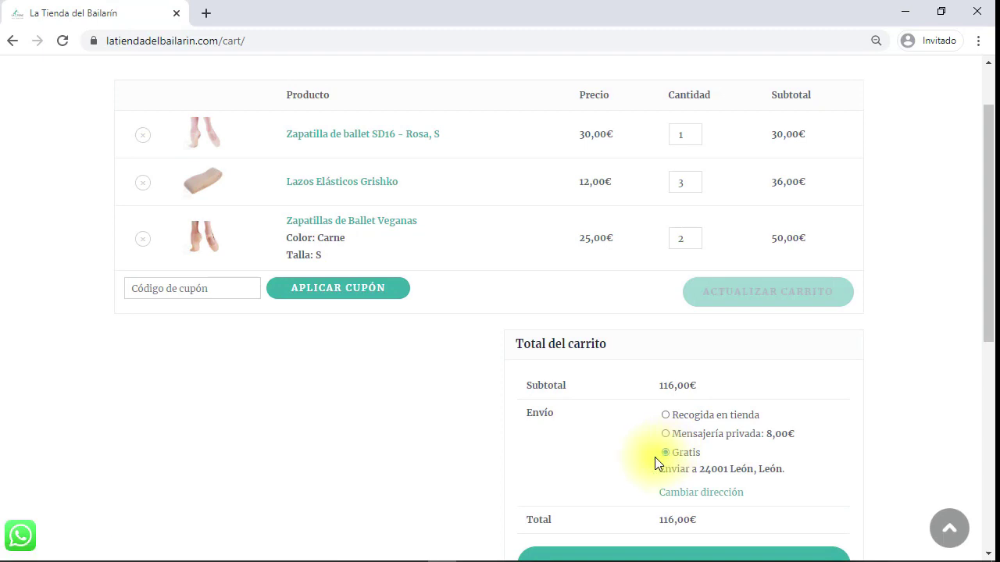
scroll(658, 468, down, 1)
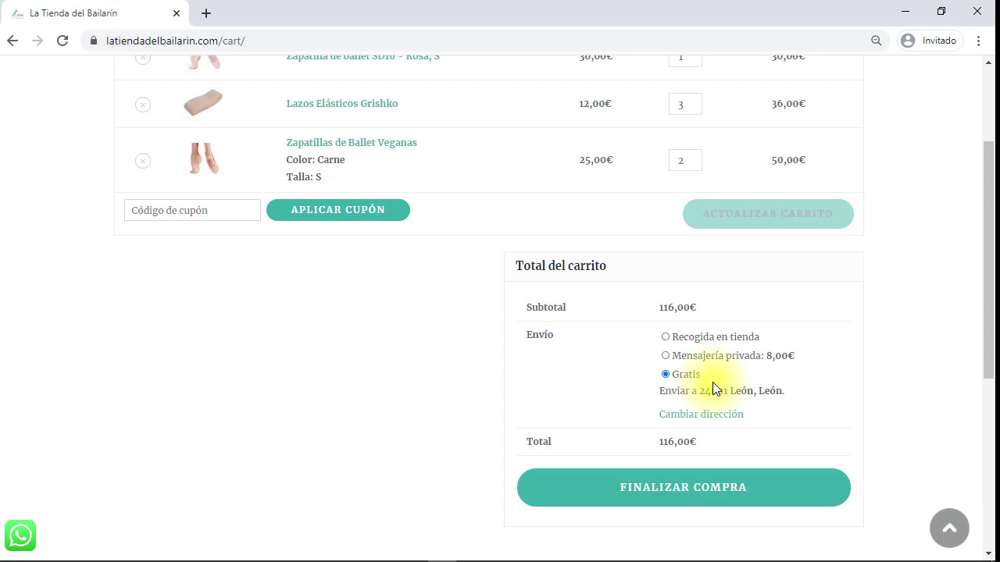
Open latiendadelbailarin.com/wp-admin in a new tab and log in with the admin username and password
click(201, 14)
text(la)
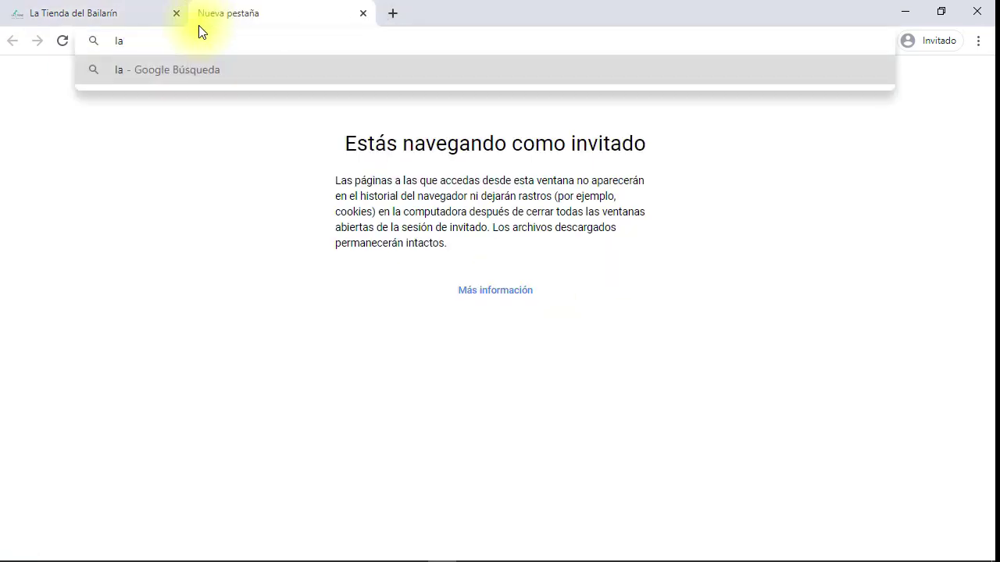
text(tiendadelbailarin.com)
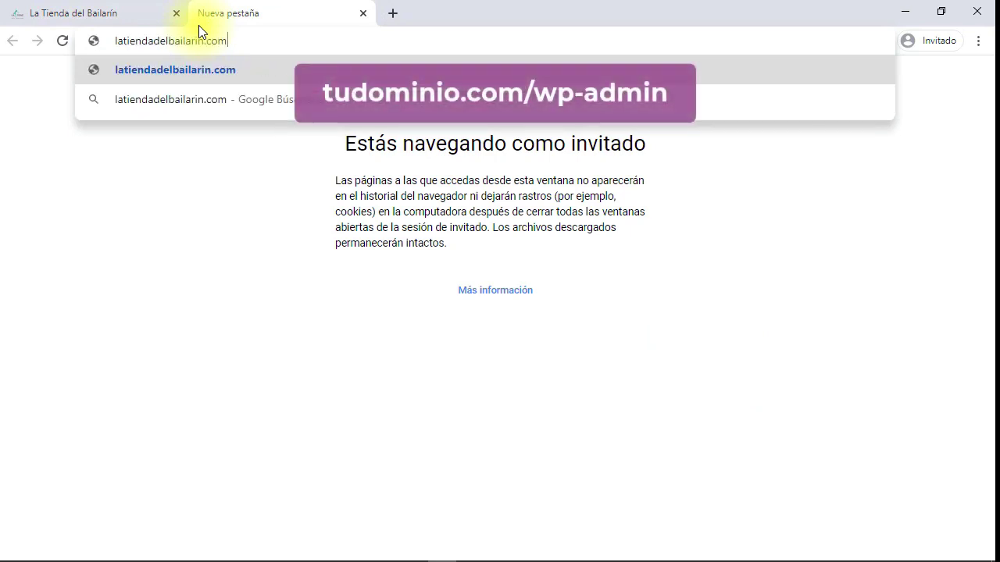
text(/wp-admin)
key(Return)
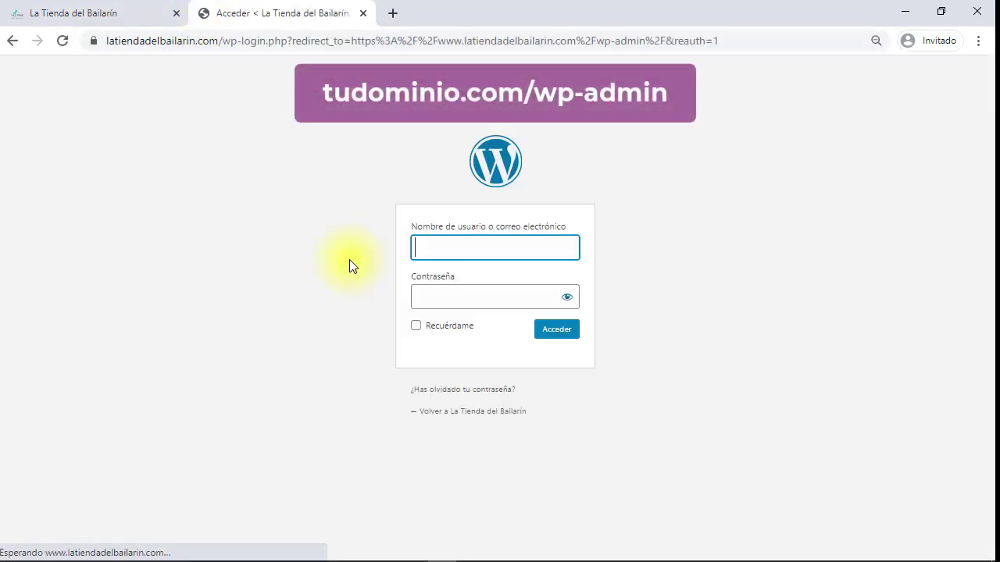
click(468, 249)
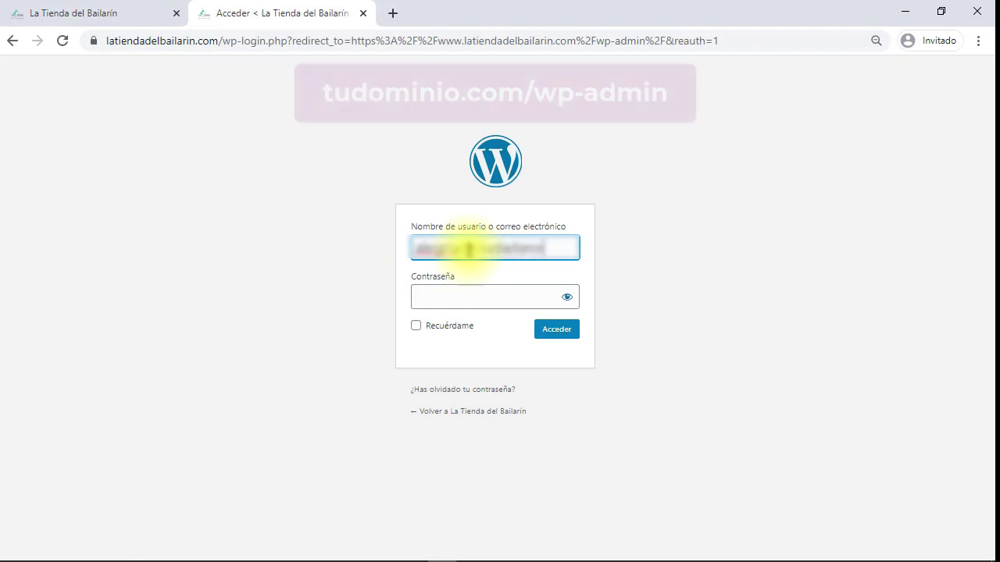
key(Tab)
text(••••)
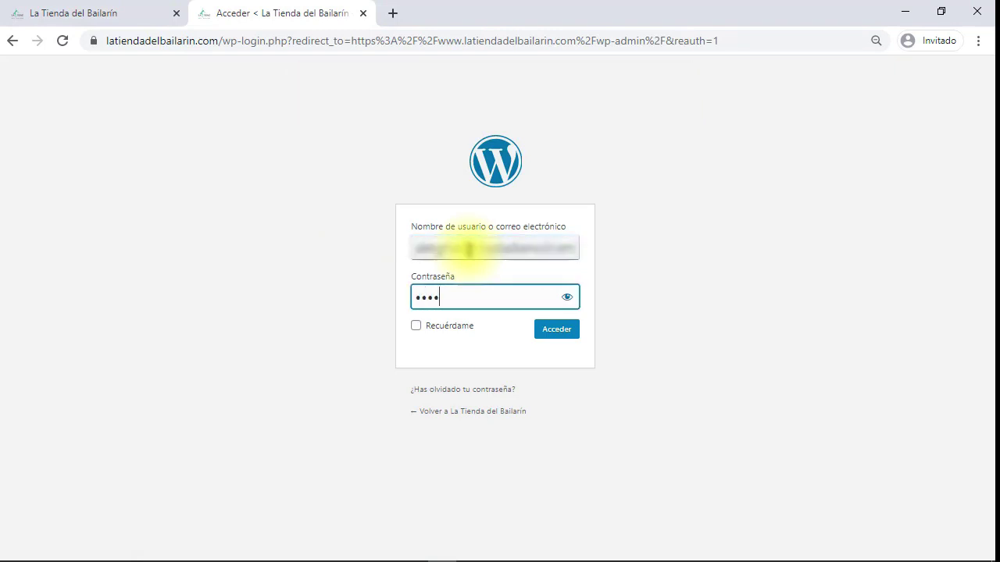
text(•••••)
click(538, 336)
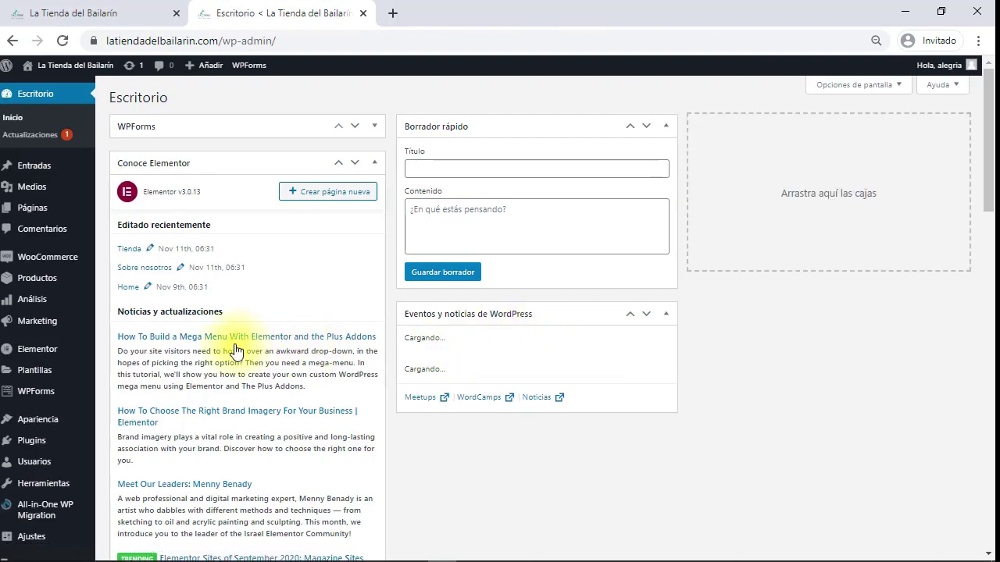
Search the plugin directory for WooCommerce Advanced Free Shipping and install it
mouse_move(25, 443)
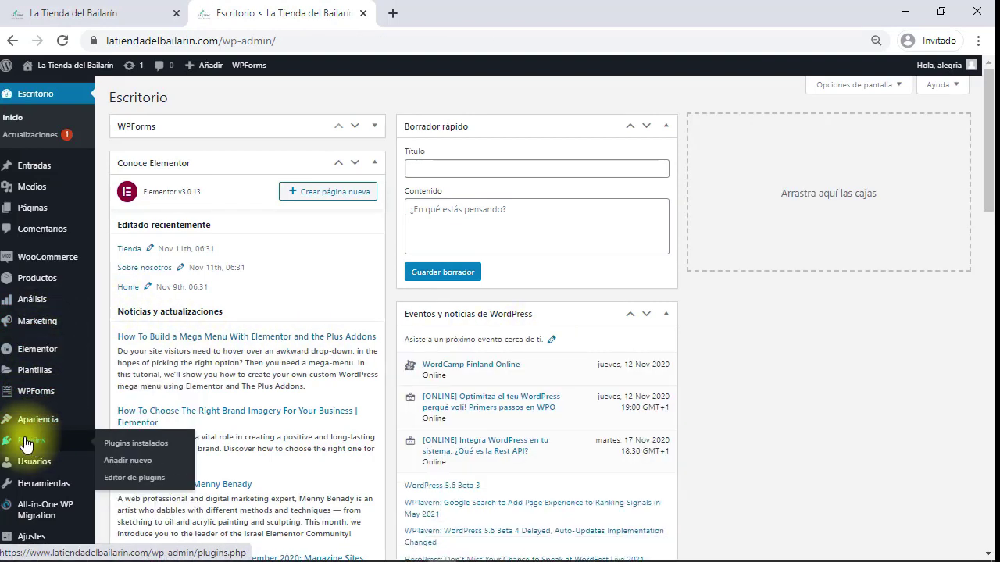
click(128, 463)
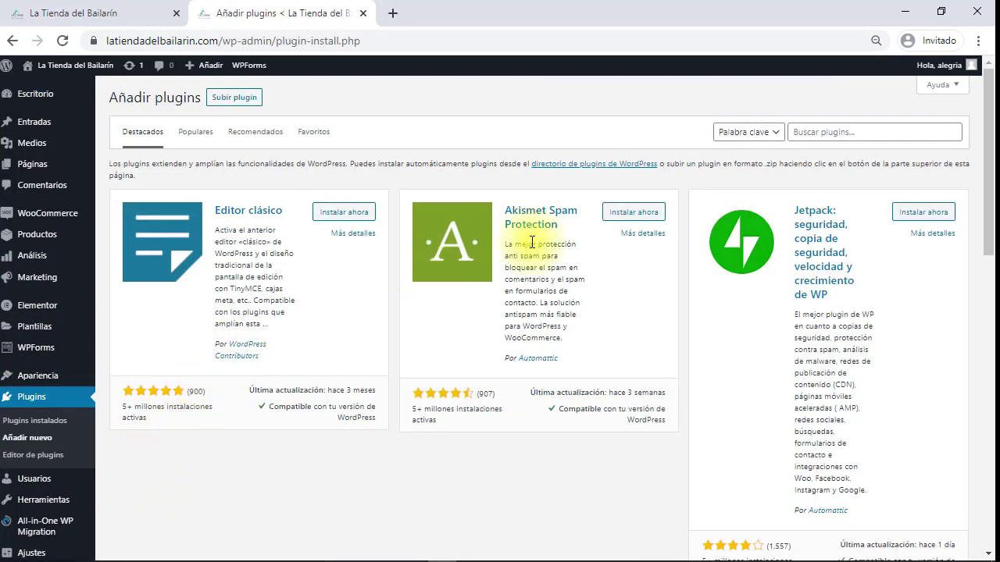
click(812, 129)
text(woocommerce advanced free shipping)
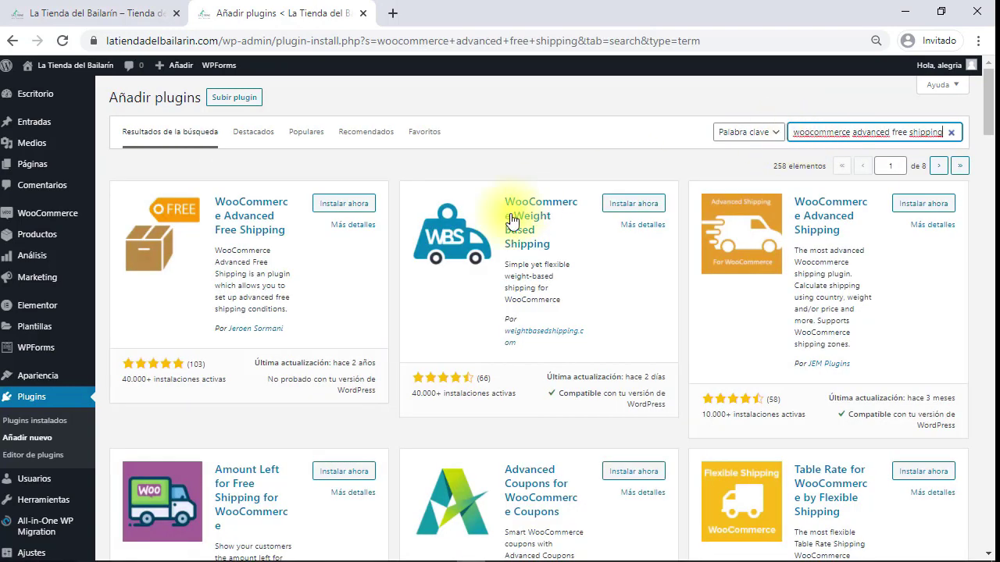
click(342, 204)
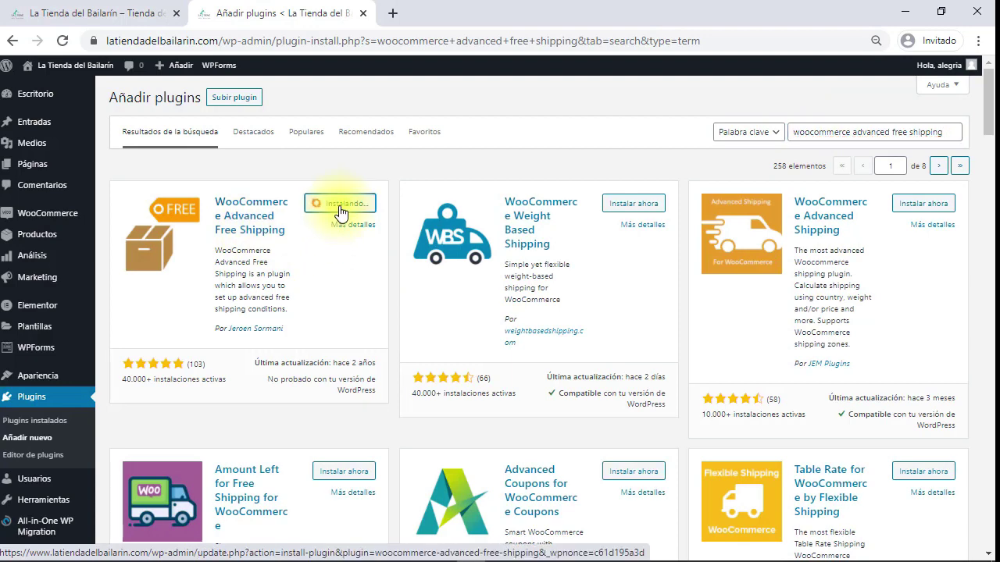
Activate the plugin and open its Envío Gratis Avanzado settings page
click(346, 203)
scroll(265, 301, down, 3)
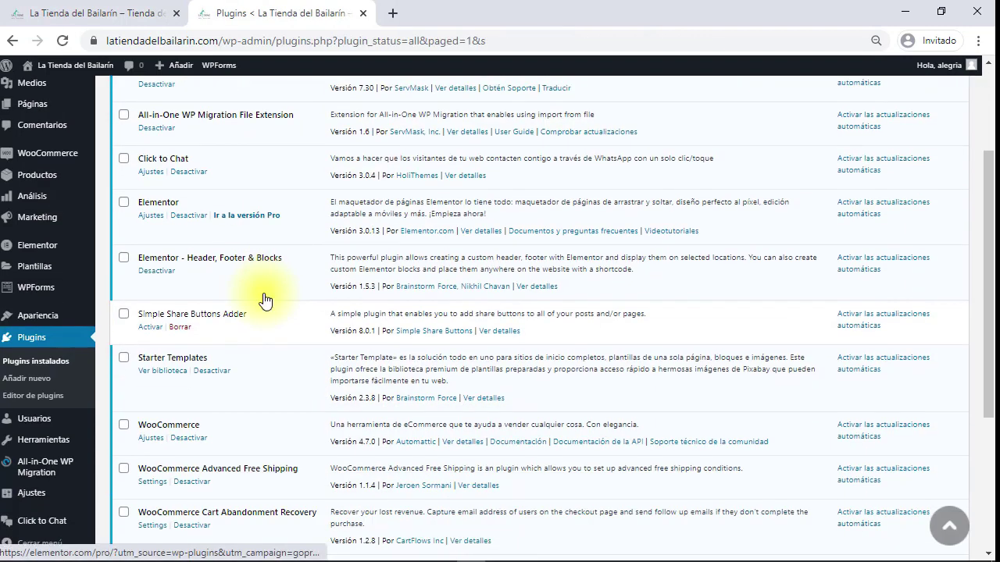
scroll(266, 300, down, 2)
click(148, 330)
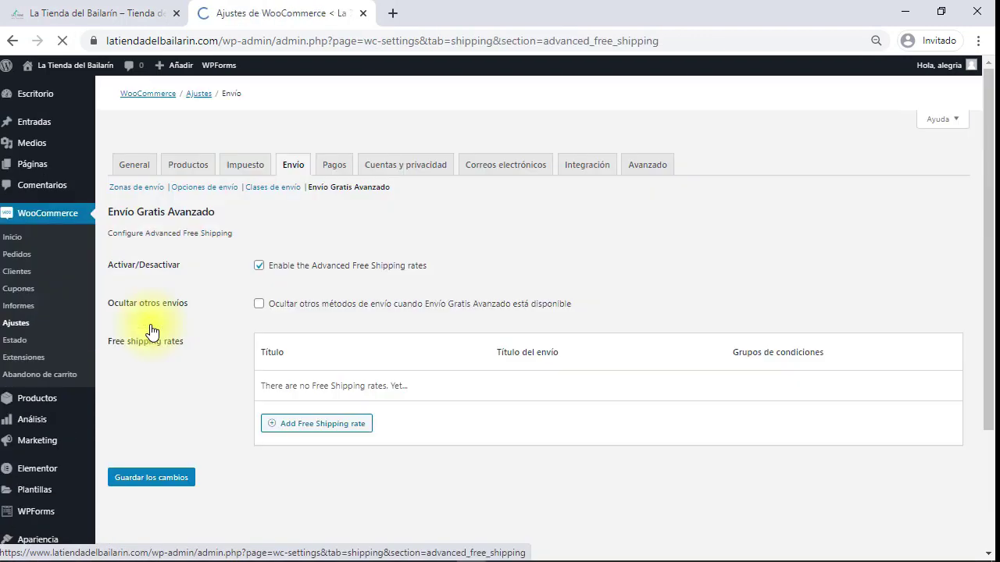
Create a new free shipping rate with condition Subtotal greater or equal to 70
click(320, 405)
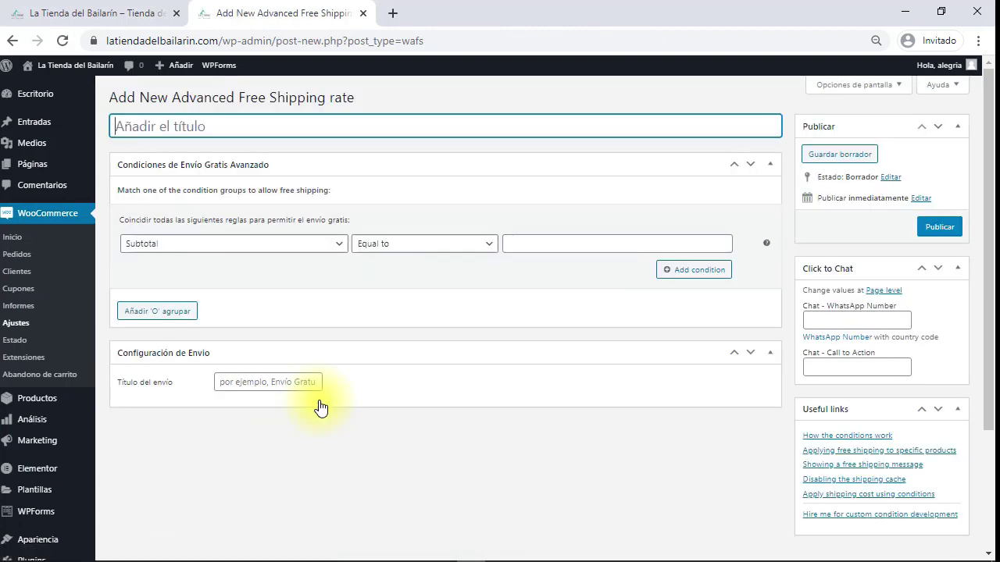
click(330, 245)
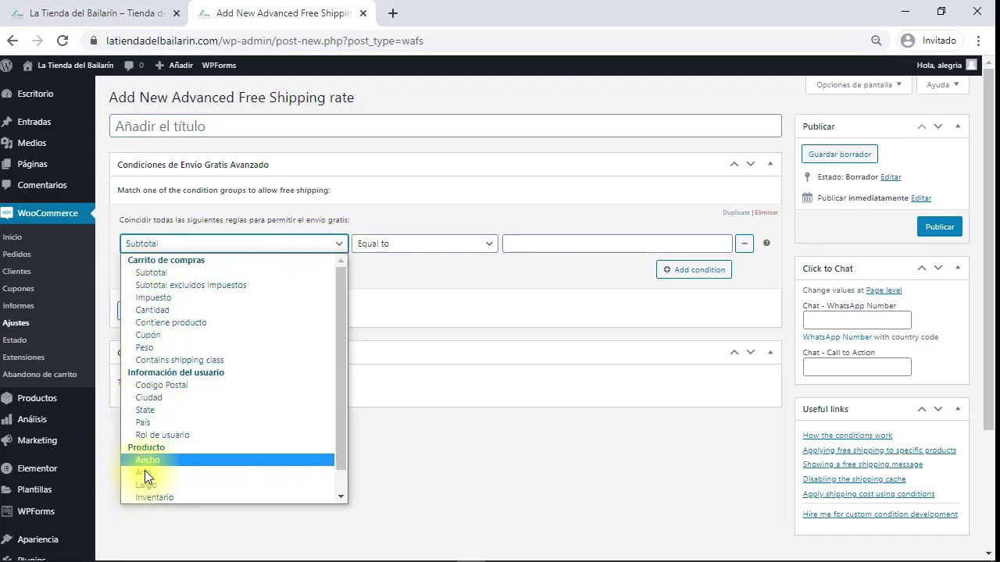
click(174, 274)
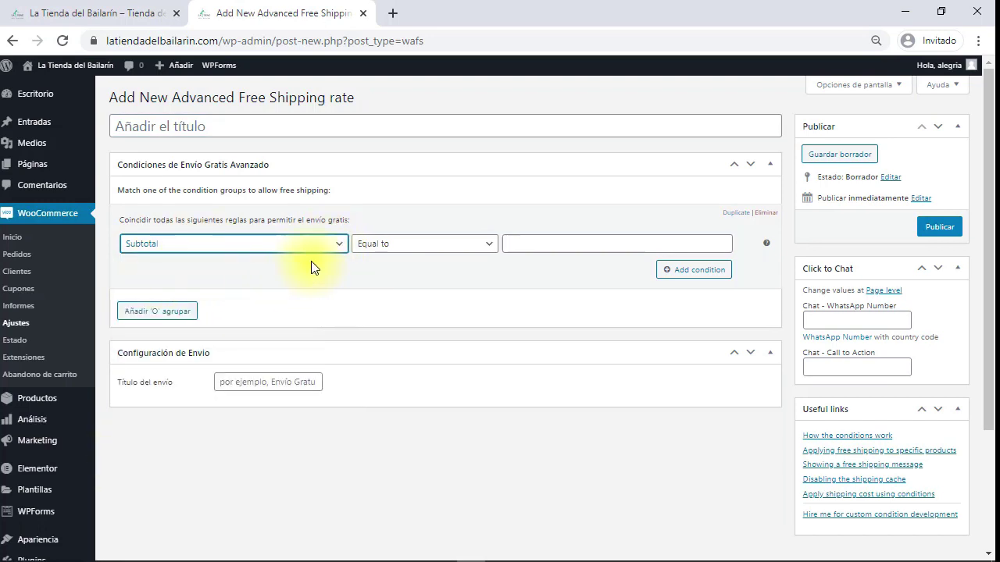
click(459, 249)
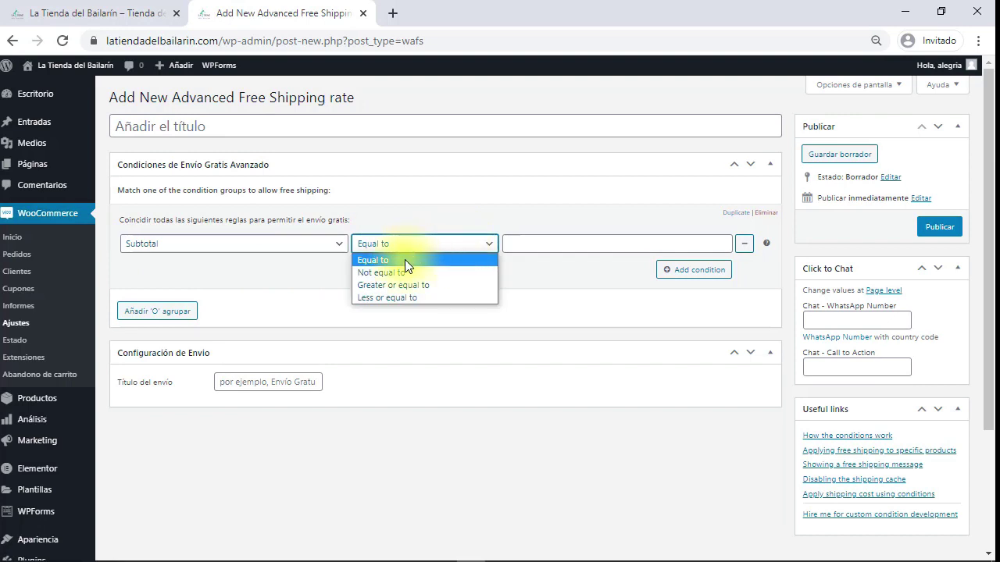
click(372, 286)
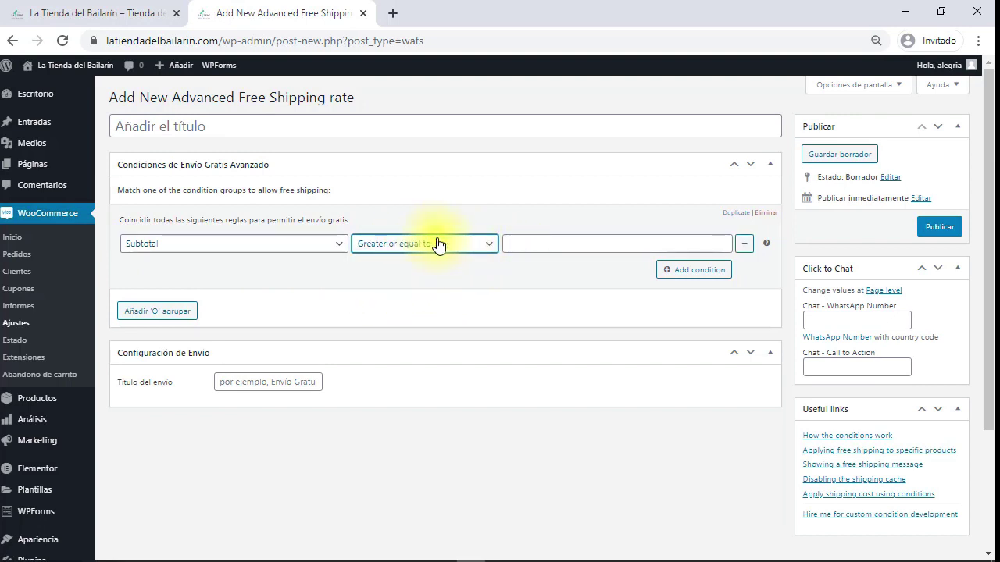
click(509, 240)
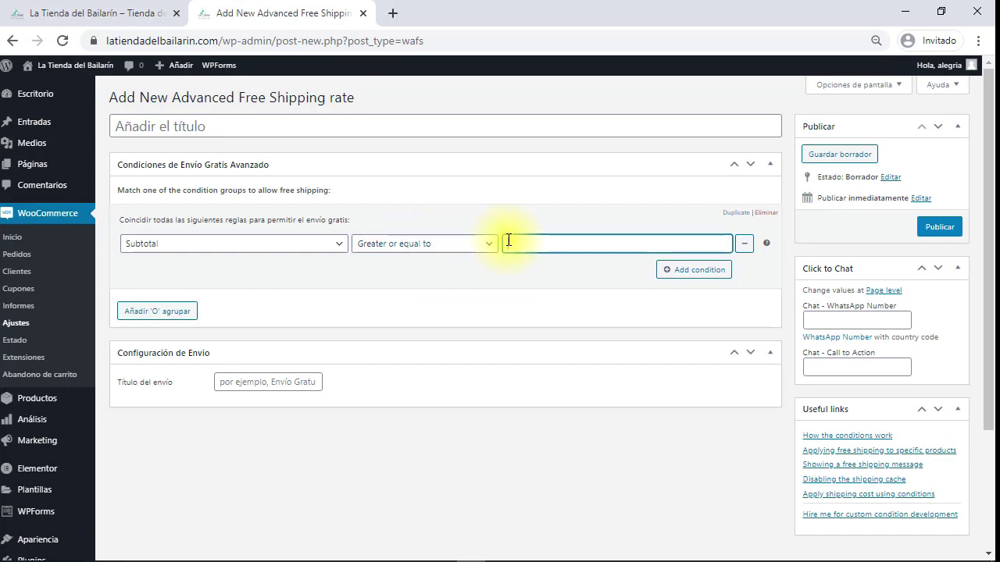
text(70)
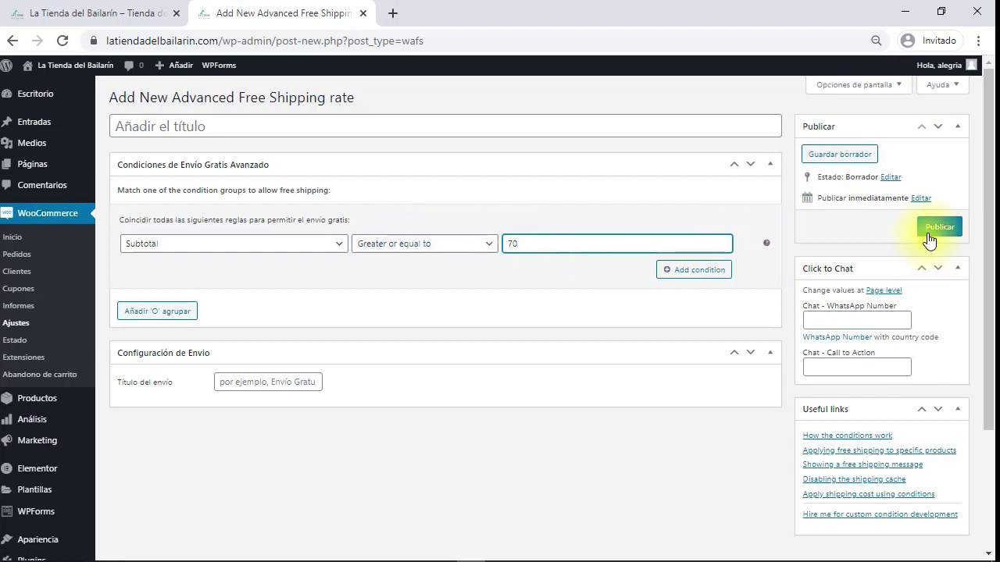
Publish the rate, title it 'Envío gratis', update it and return to the overview
click(937, 227)
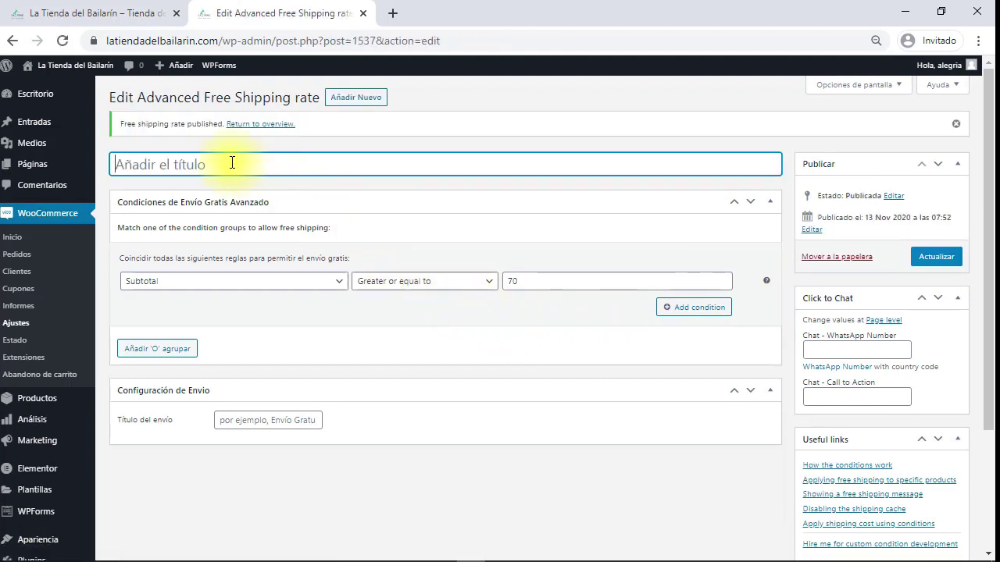
text(Envío gratis)
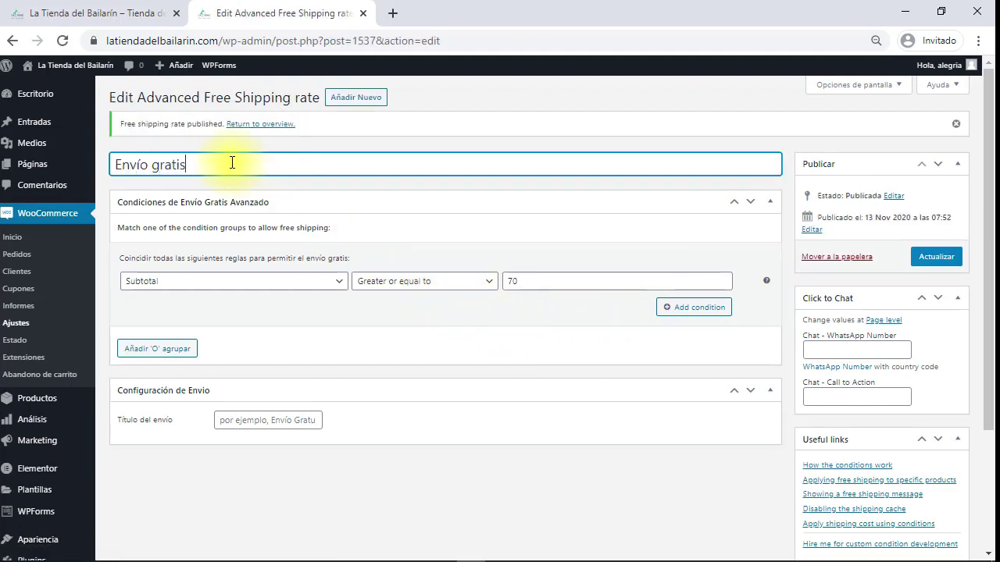
click(934, 258)
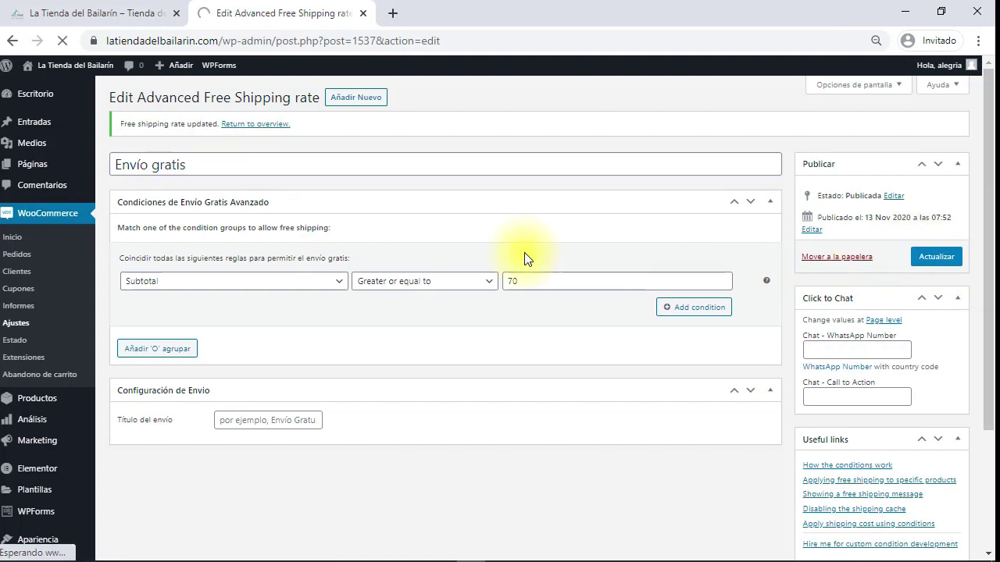
click(249, 124)
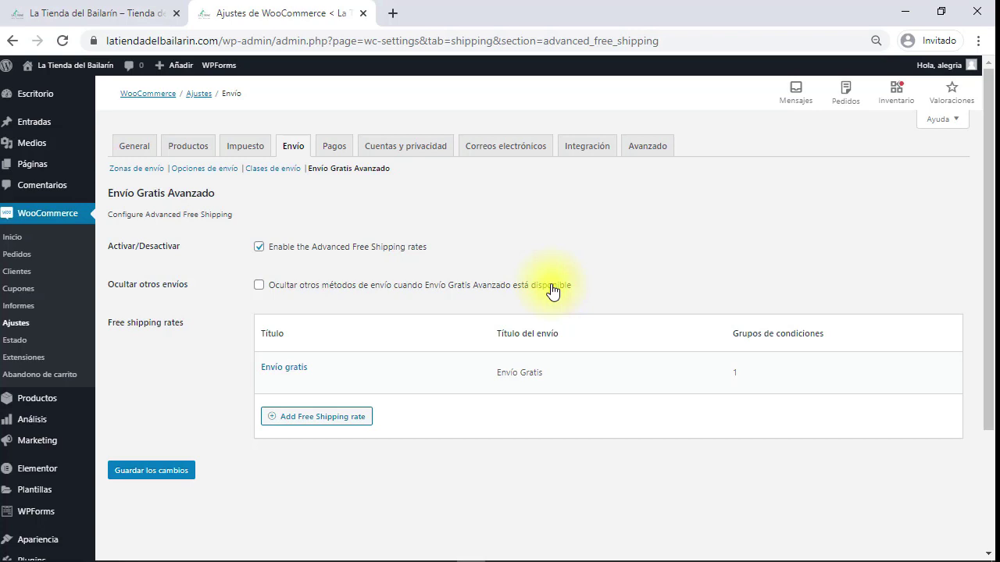
Enable hiding other shipping methods when Envío Gratis Avanzado is available, and save
click(259, 286)
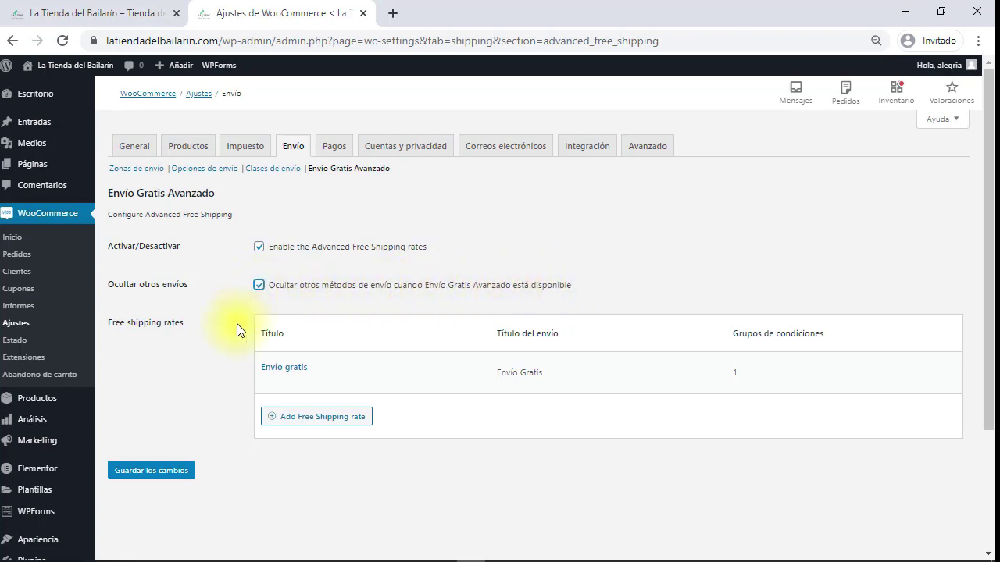
click(168, 471)
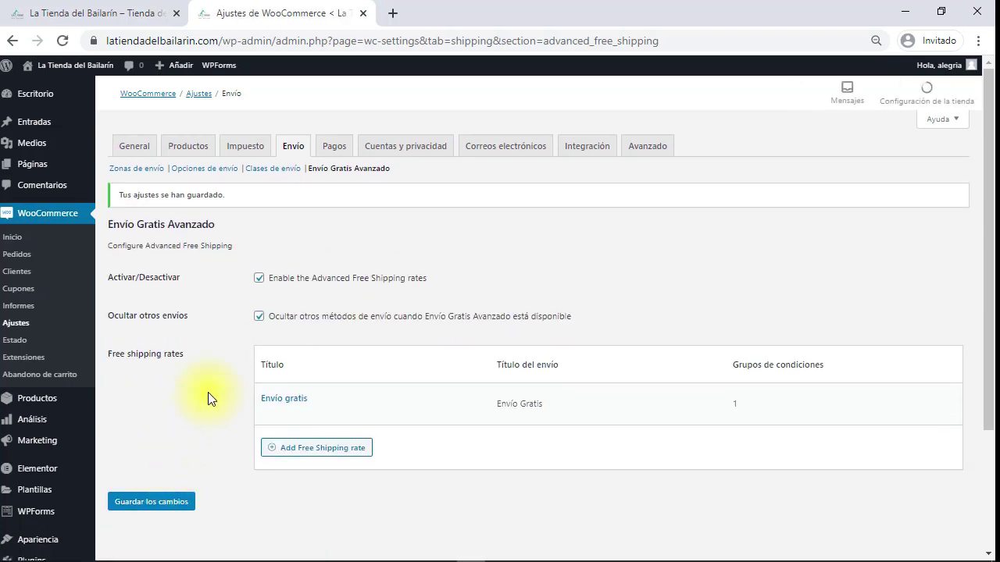
Log out via the admin-bar Salir option and load the shop homepage without the login path
click(121, 16)
mouse_move(906, 83)
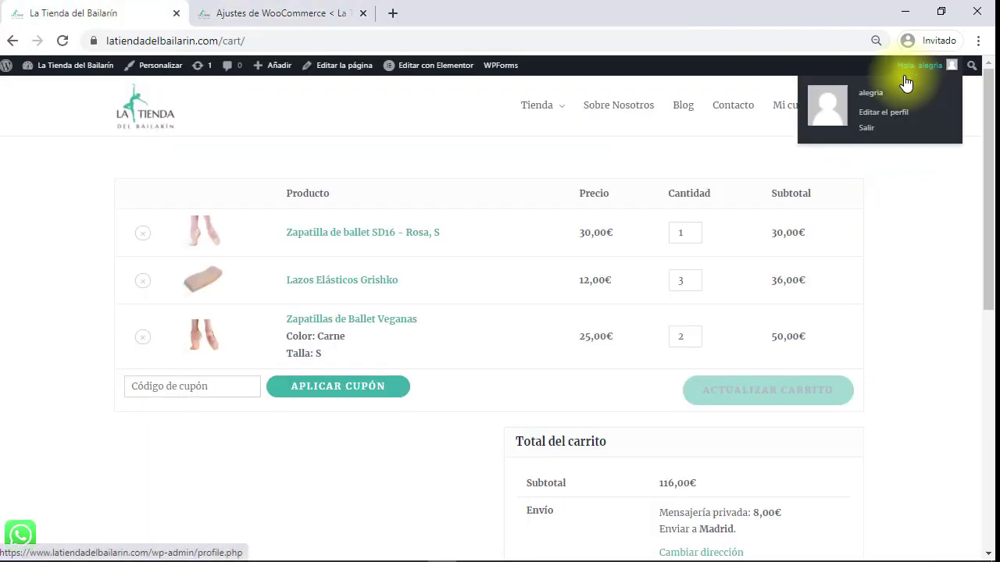
click(863, 128)
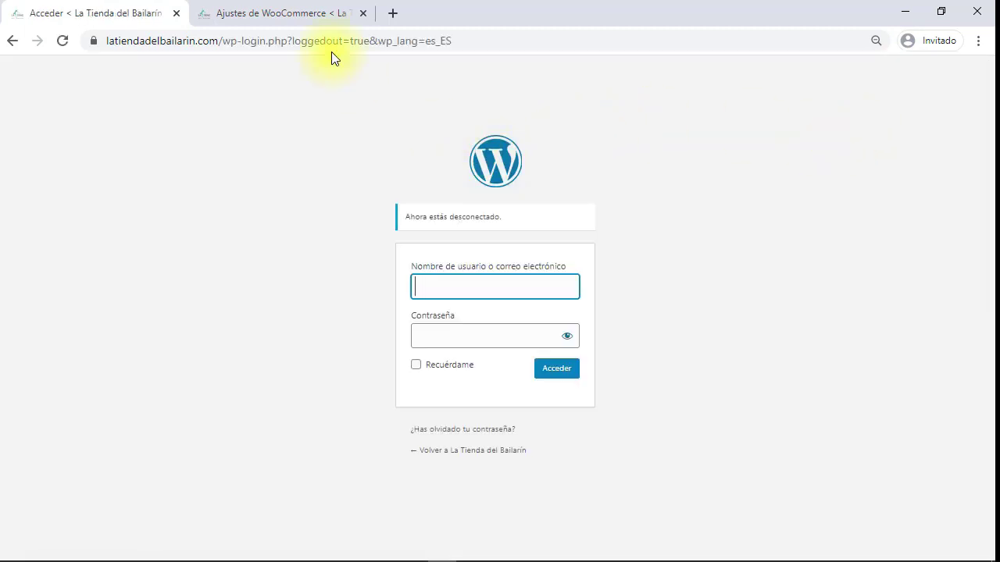
drag(309, 41, 586, 36)
key(BackSpace)
key(Return)
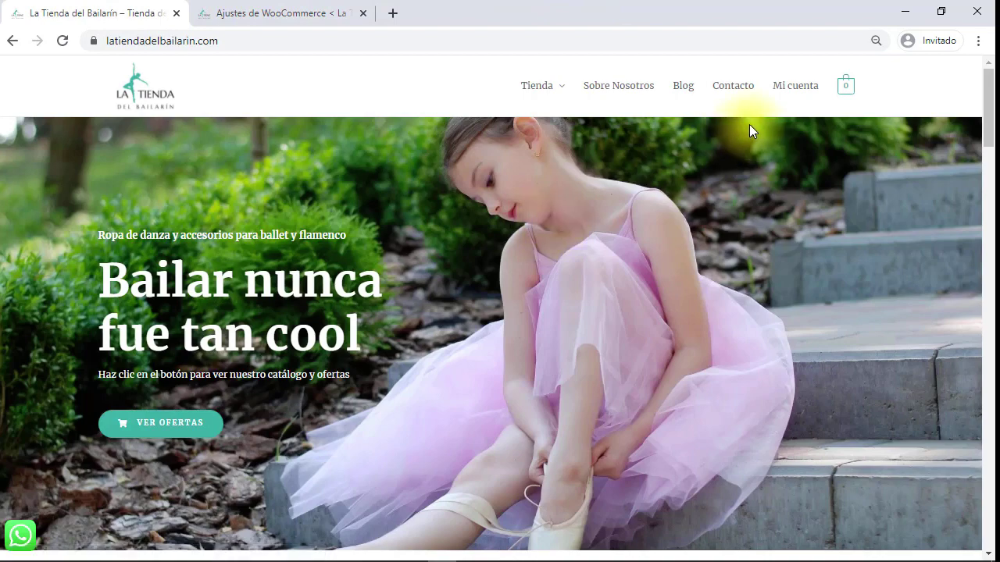
Add the SD16 ballet shoe in Rosa to the cart from Novedades
mouse_move(545, 100)
click(547, 151)
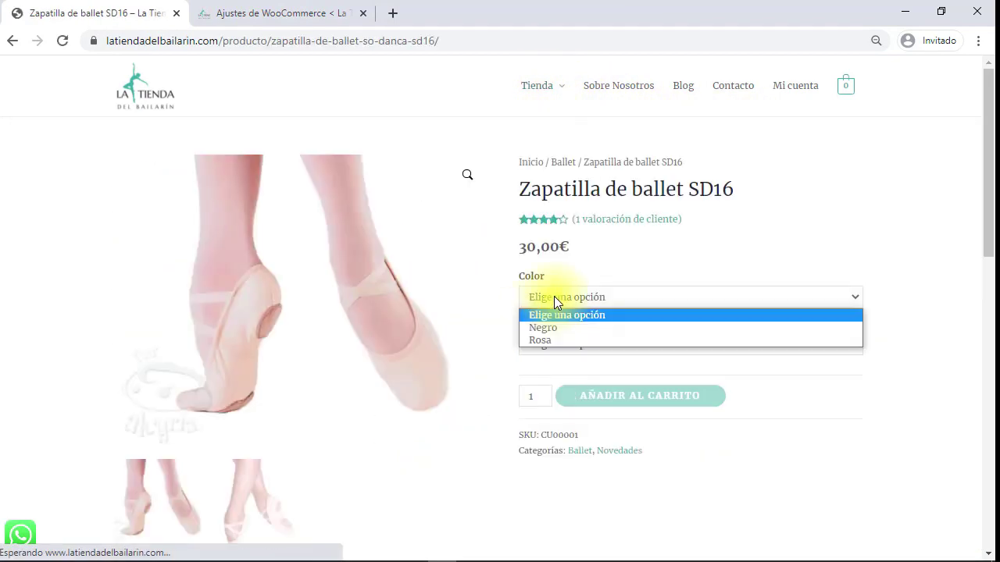
click(547, 339)
click(636, 426)
Add Zapatillas de Ballet Veganas in colour Carne, size S, to the cart
click(844, 88)
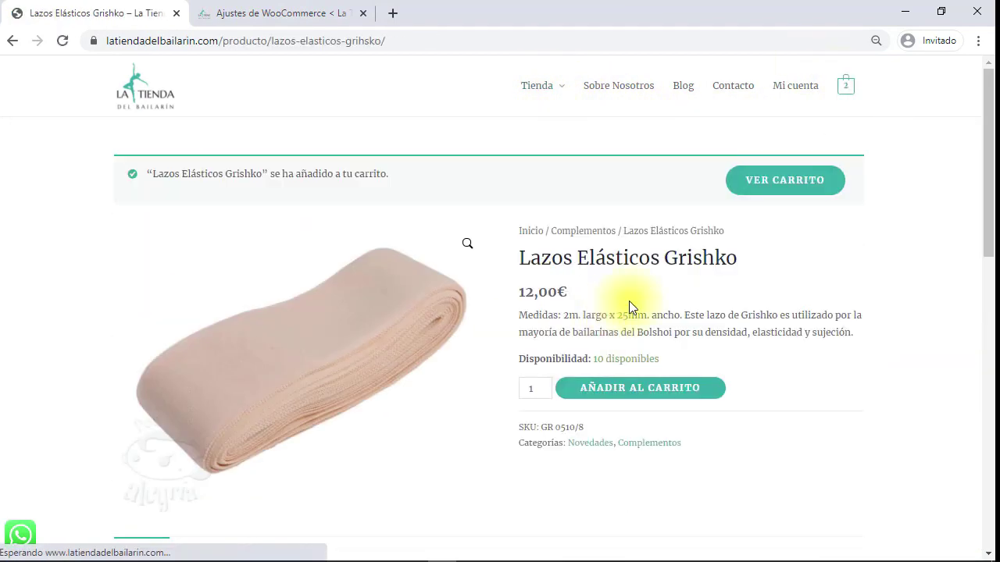
mouse_move(845, 100)
scroll(389, 417, down, 10)
click(388, 417)
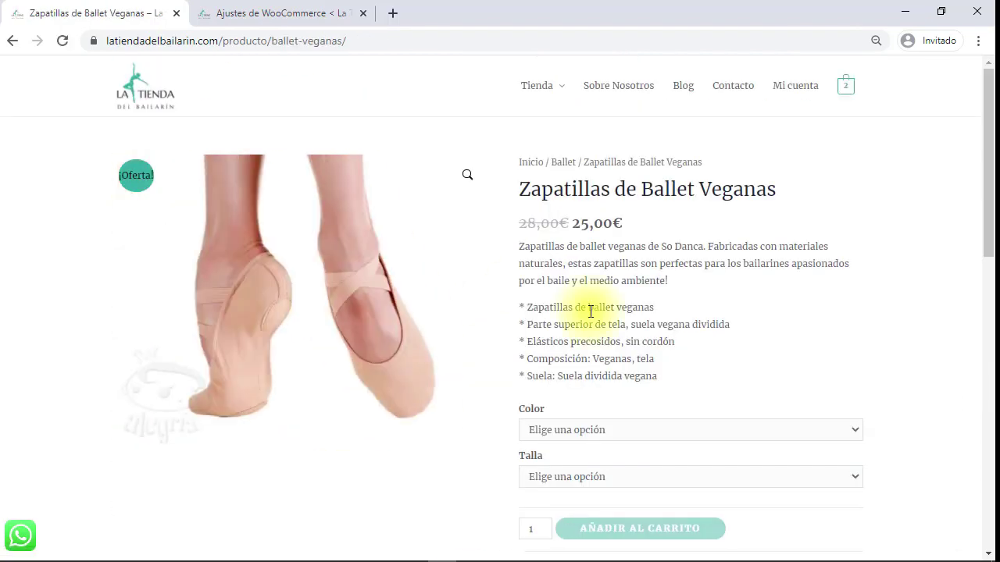
scroll(607, 272, down, 3)
click(607, 272)
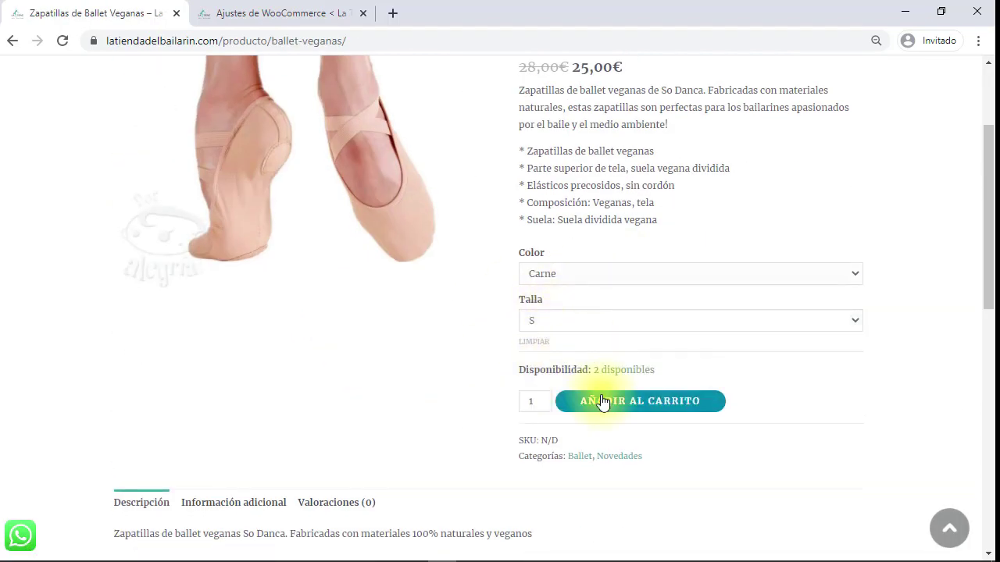
click(602, 403)
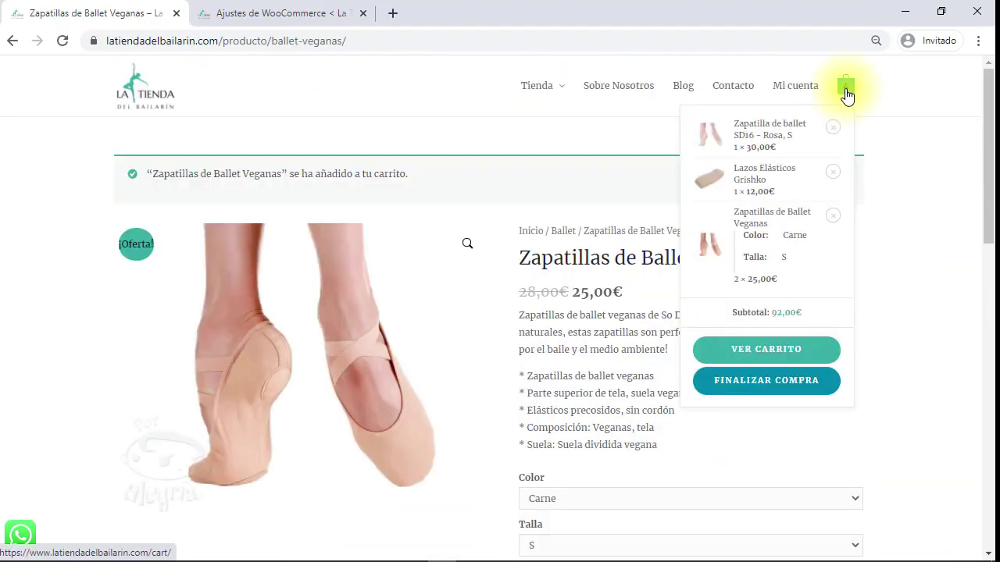
Adjust the Lazos Elásticos Grishko quantity in the cart and proceed to checkout
click(845, 87)
click(693, 257)
scroll(695, 352, down, 1)
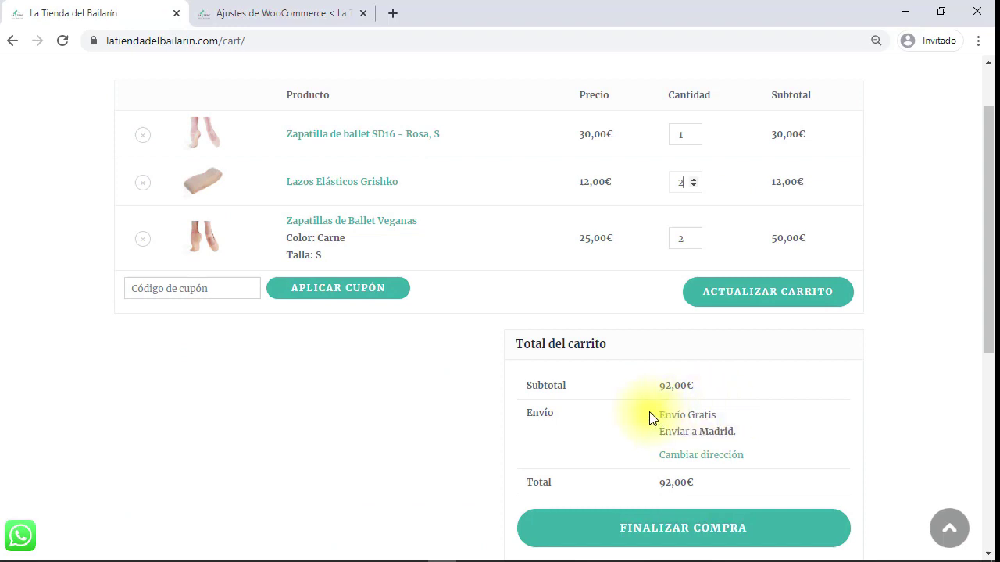
scroll(641, 414, down, 1)
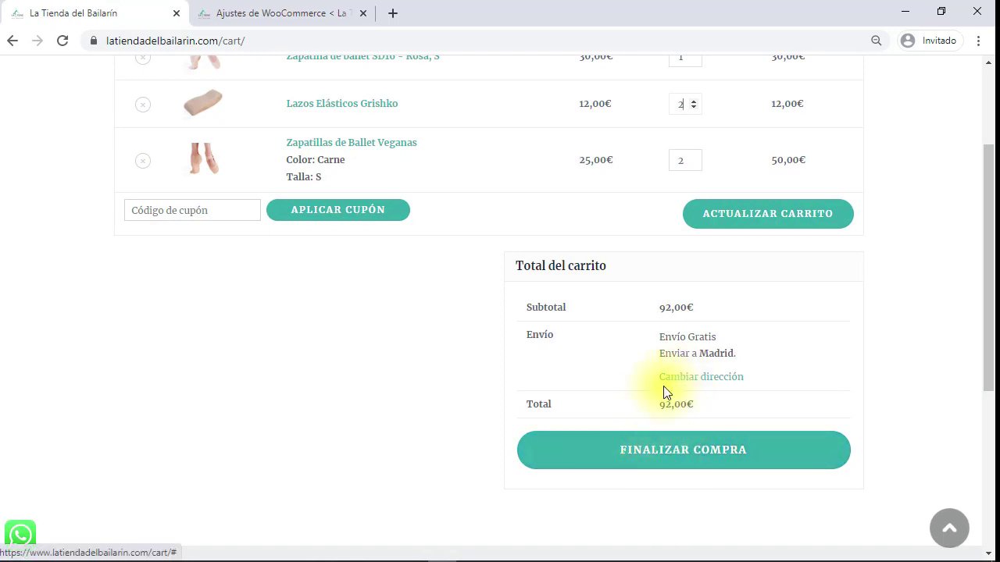
click(678, 453)
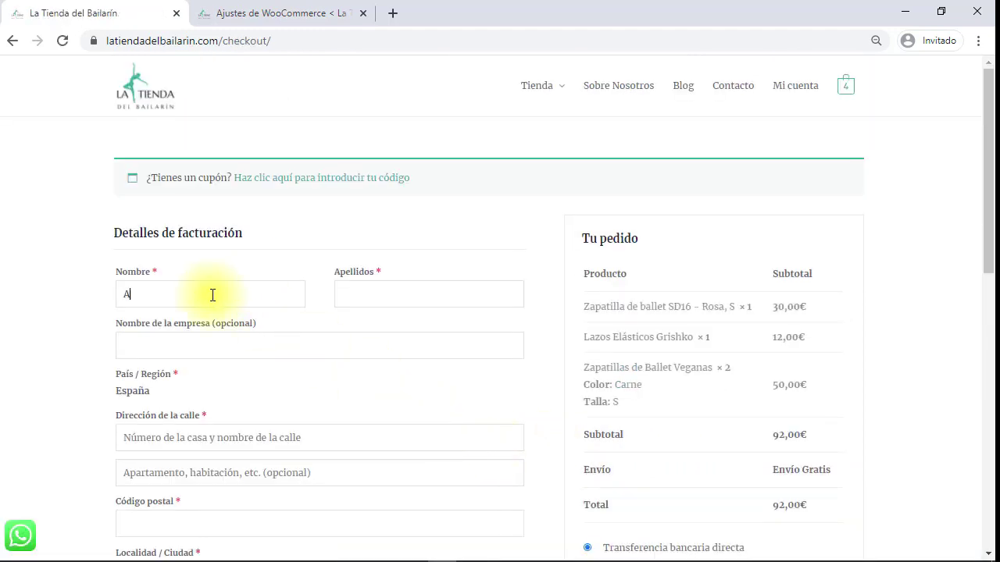
Enter the customer's surname, street address, postal code and town in the billing form
click(367, 294)
text(Aa)
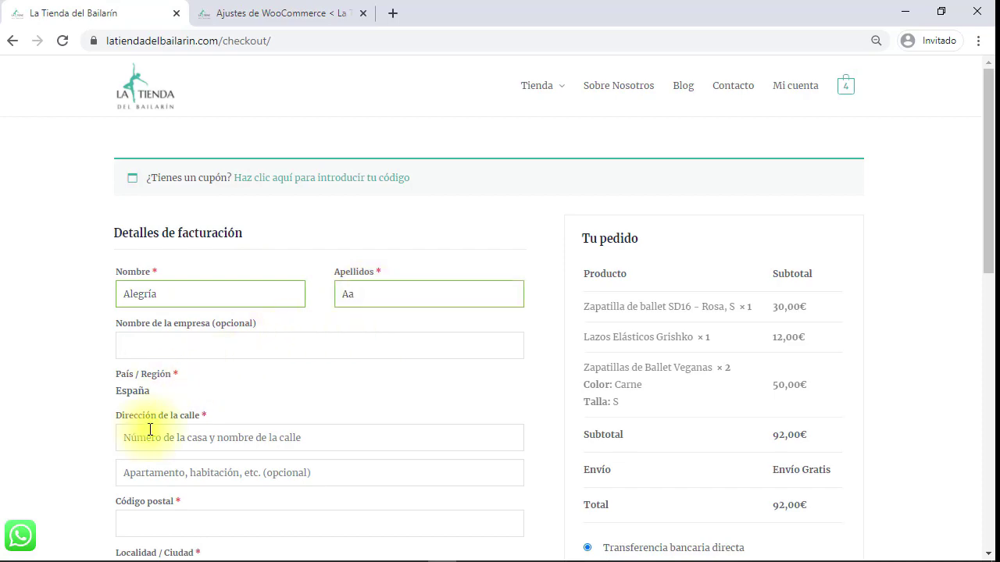
click(156, 428)
scroll(166, 458, down, 2)
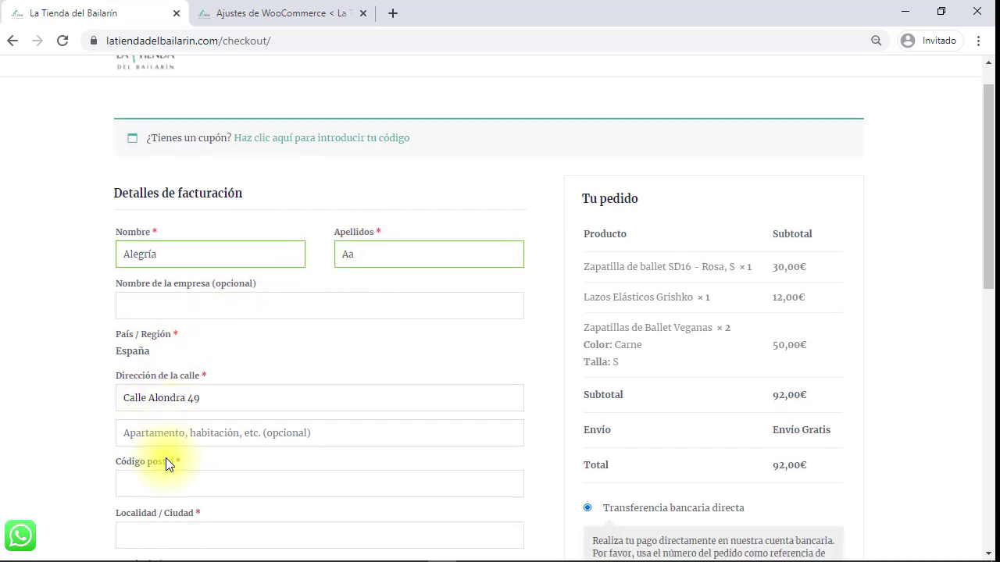
click(208, 364)
text(28025)
click(183, 419)
text(Madrid)
Fill in the customer's phone number and e-mail address
scroll(182, 444, down, 1)
click(182, 443)
text(666666666)
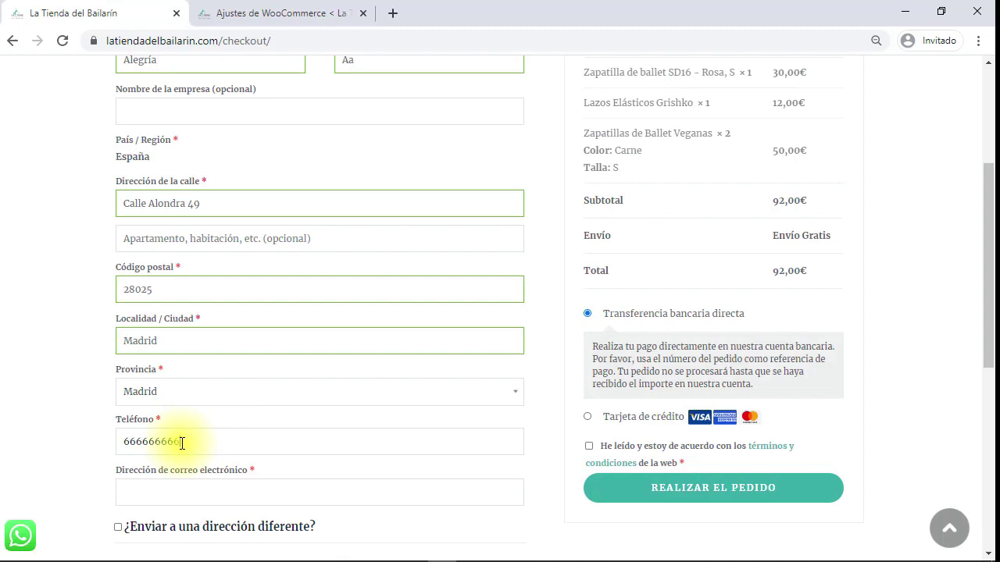
scroll(182, 442, down, 2)
click(169, 335)
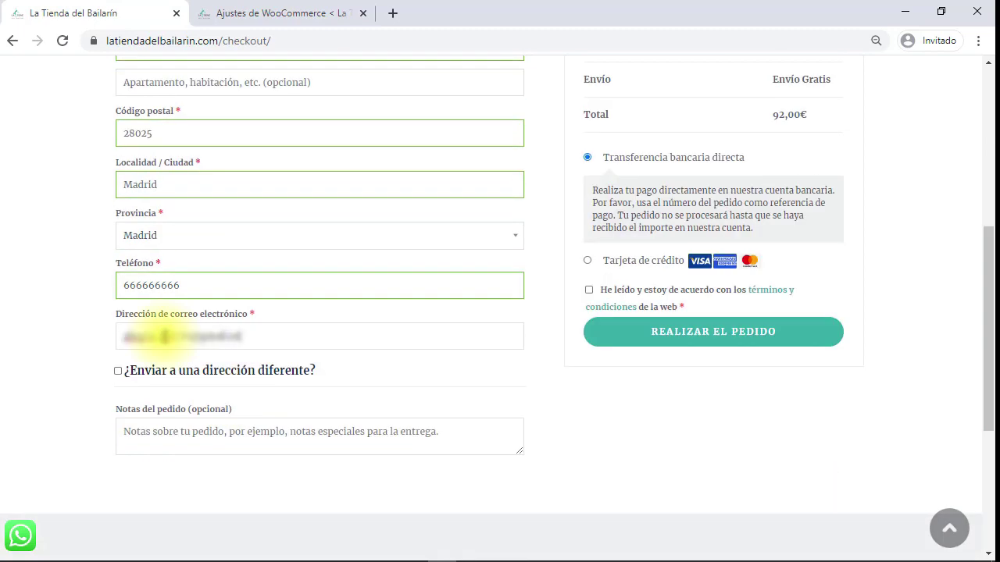
Ship to the billing address and add the gift-wrapping request as an order note
click(118, 371)
scroll(205, 414, down, 1)
scroll(203, 407, down, 2)
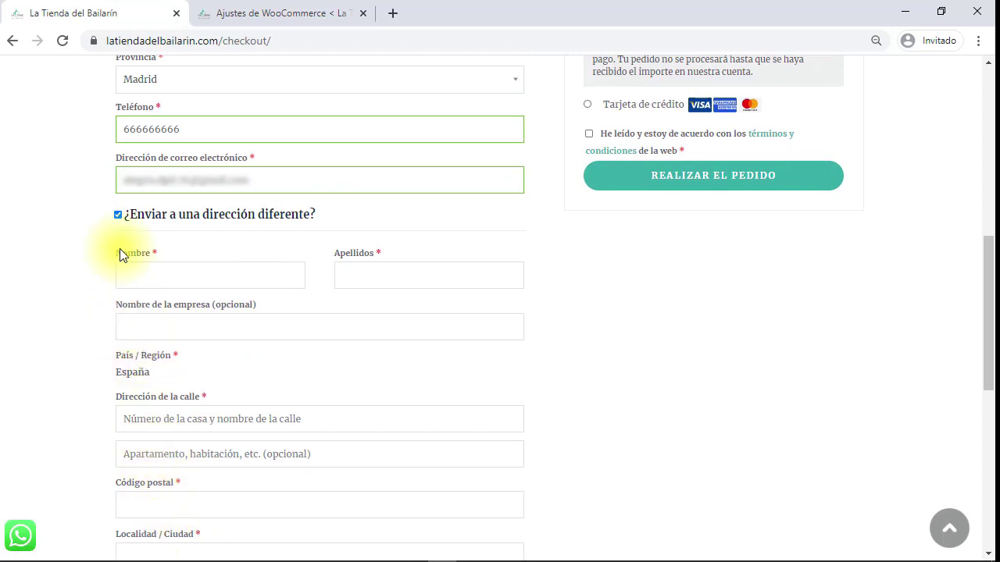
click(118, 214)
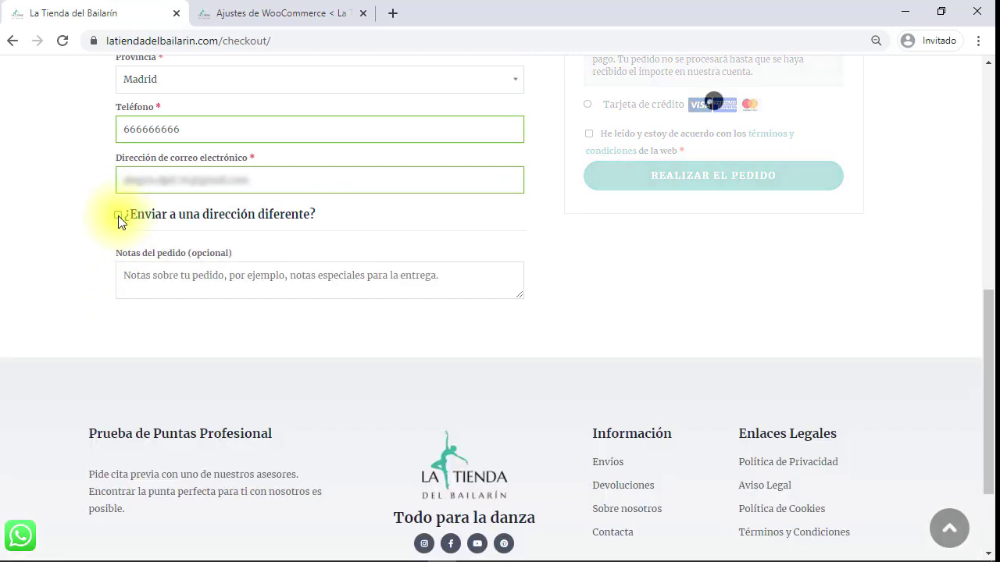
click(131, 281)
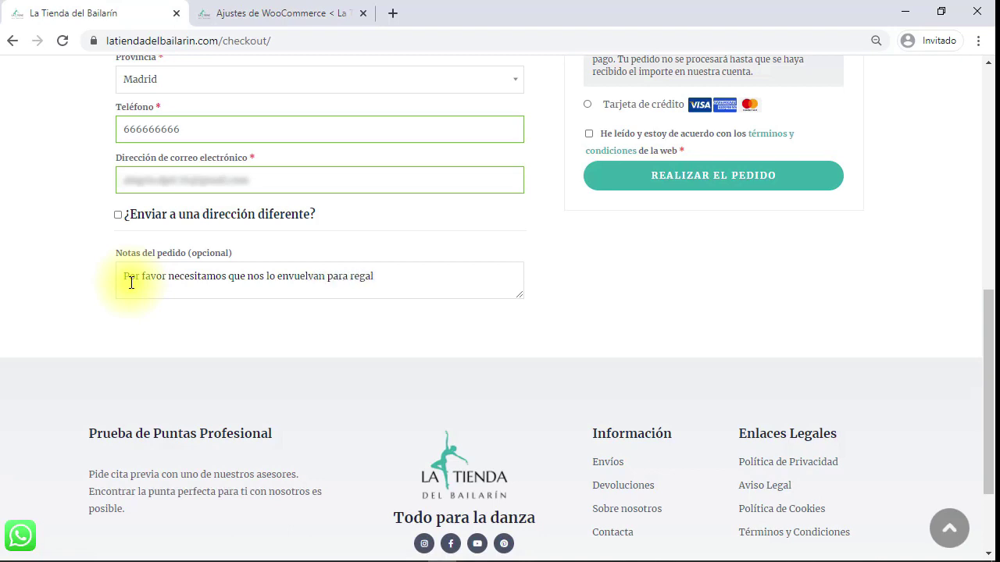
scroll(547, 314, up, 5)
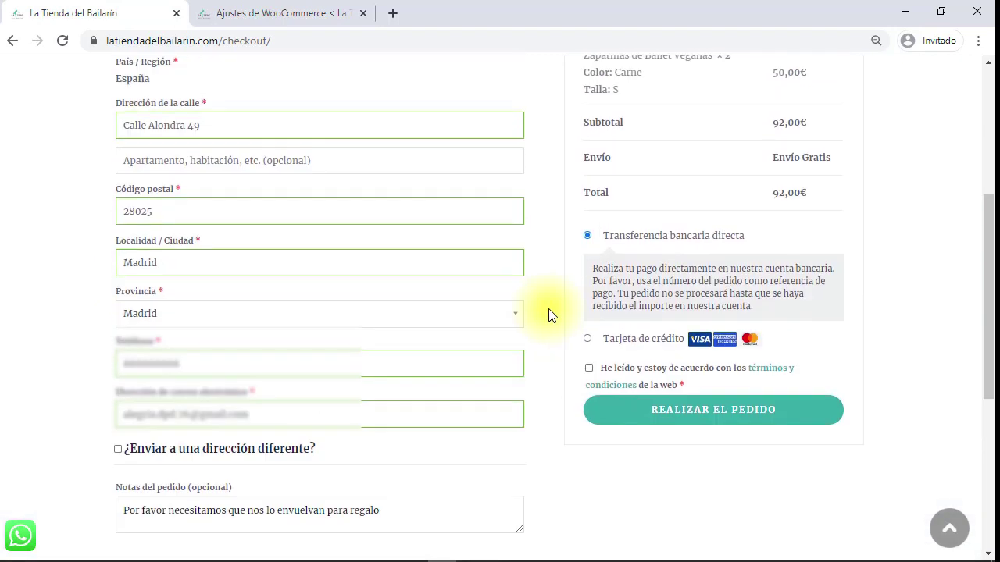
scroll(703, 249, up, 2)
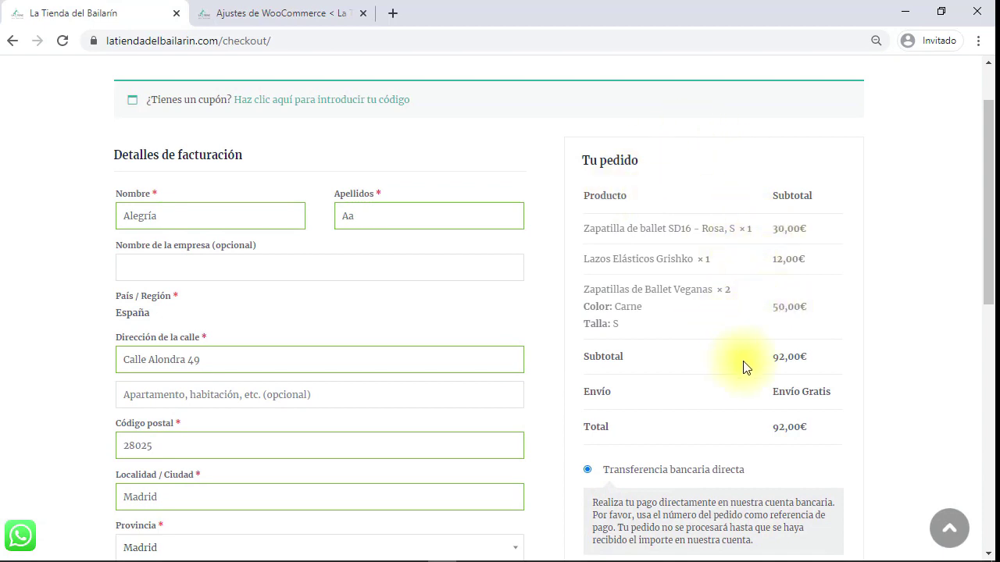
scroll(828, 390, down, 2)
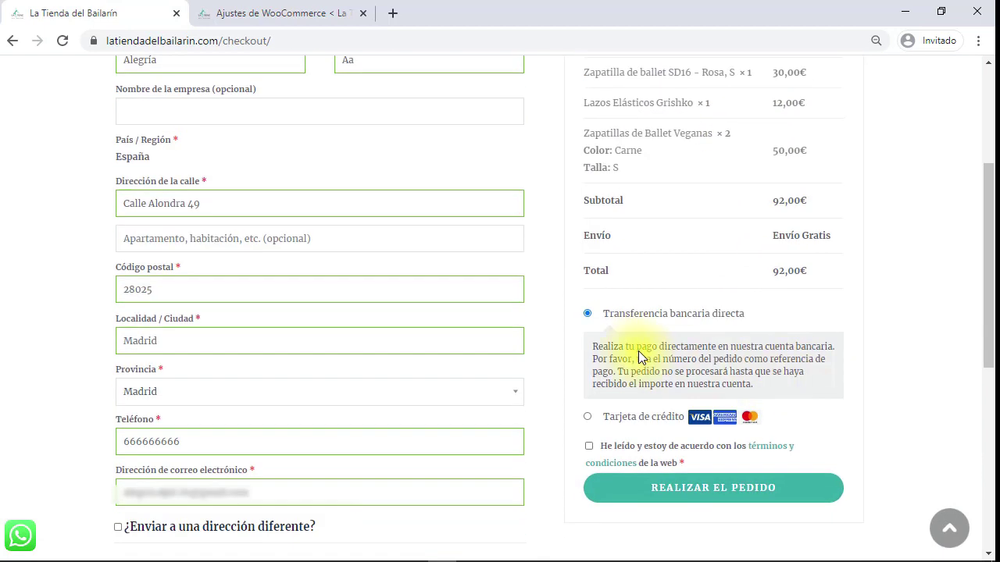
scroll(631, 357, down, 1)
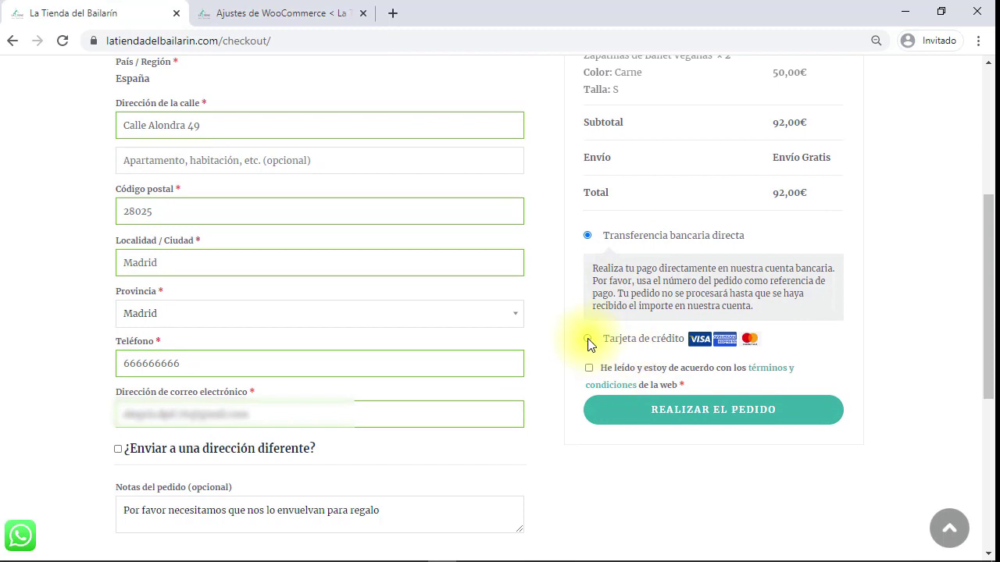
Discard the card payment, choose Transferencia bancaria directa and accept the terms and conditions
click(588, 344)
scroll(649, 364, down, 2)
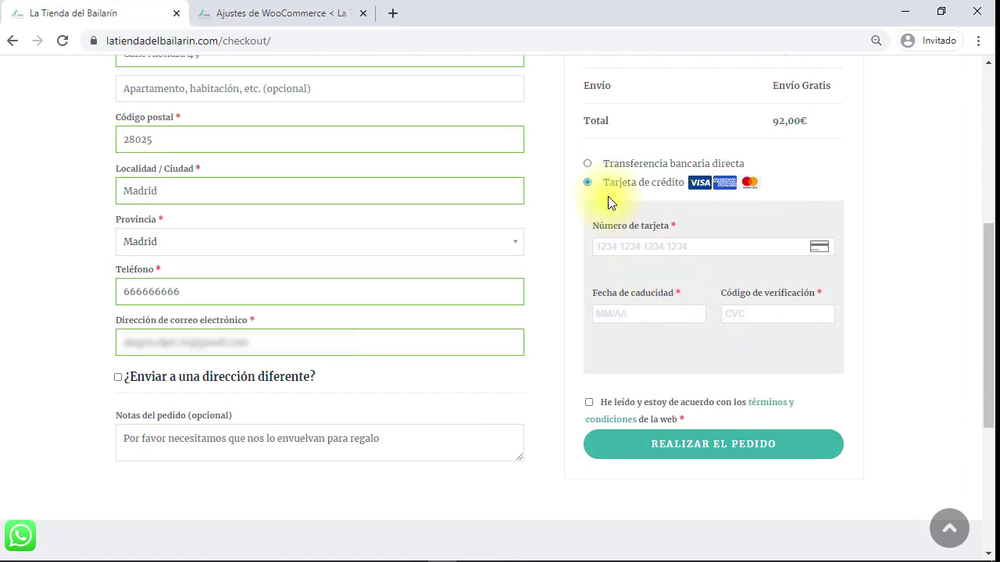
text(1)
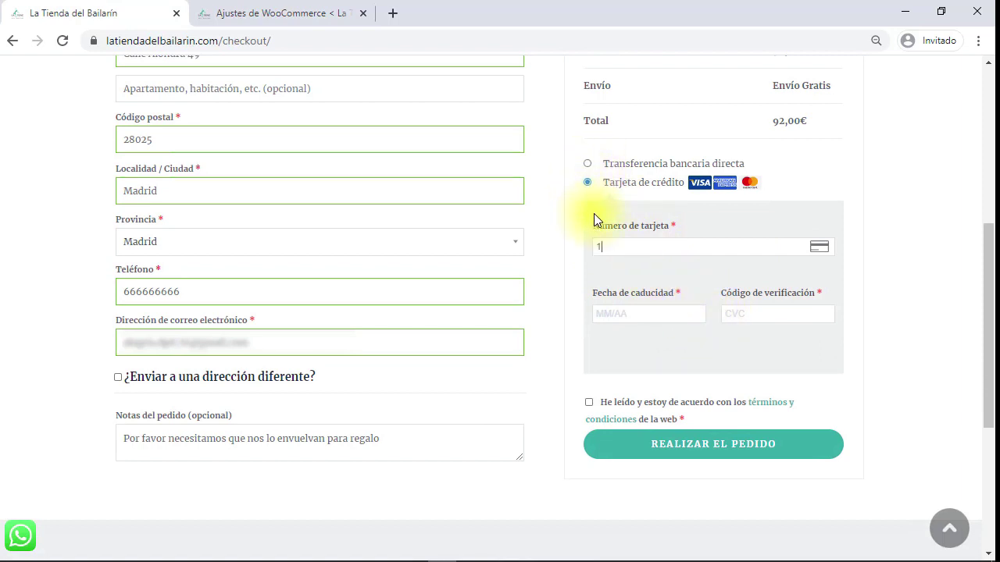
text(234 1234 1234 1234)
scroll(593, 220, down, 2)
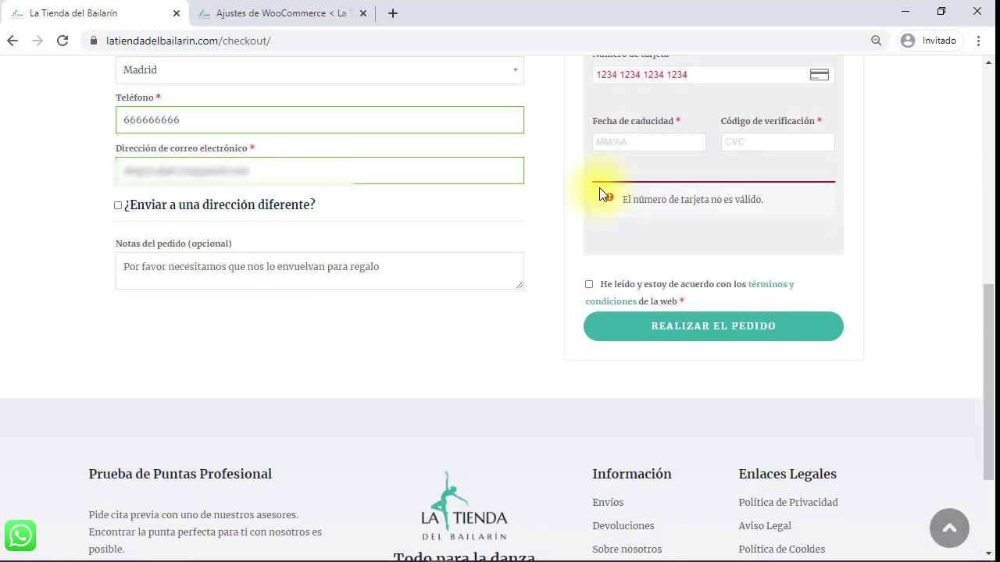
scroll(603, 200, up, 1)
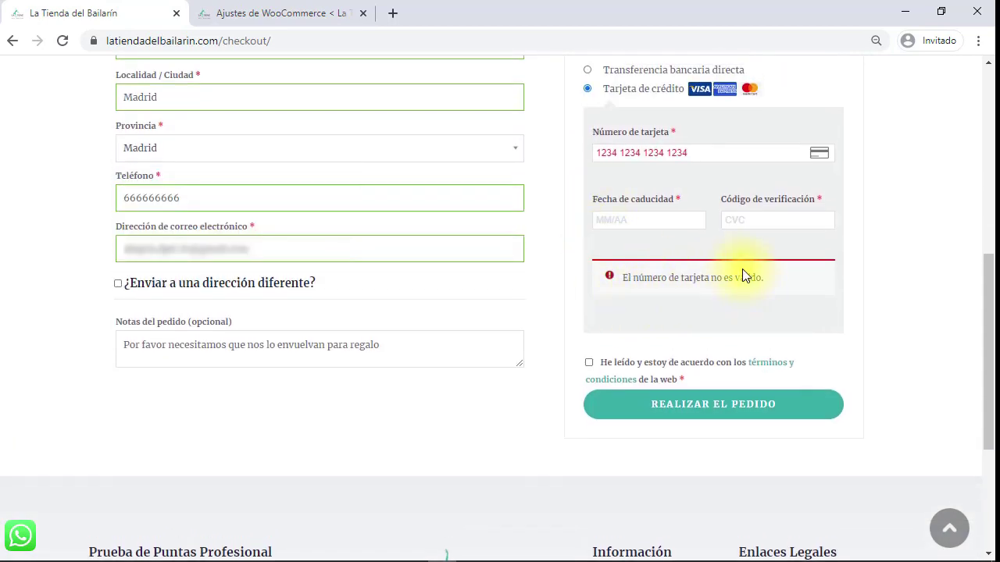
scroll(722, 267, up, 2)
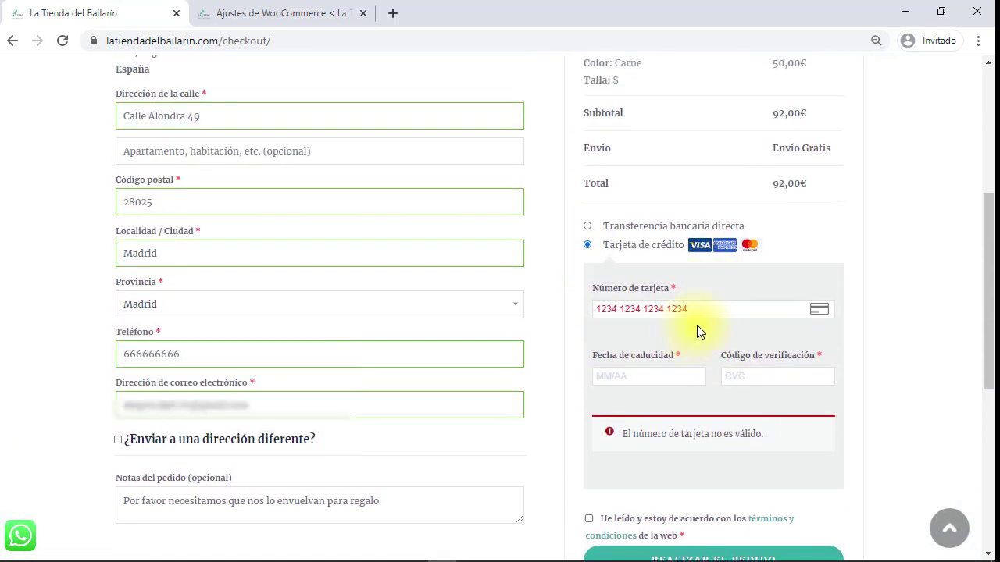
key(BackSpace)
key(BackSpace)
key(BackSpace)
key(BackSpace)
key(BackSpace)
key(BackSpace)
key(BackSpace)
key(BackSpace)
key(BackSpace)
key(BackSpace)
key(BackSpace)
key(BackSpace)
key(BackSpace)
key(BackSpace)
key(BackSpace)
key(BackSpace)
key(BackSpace)
key(BackSpace)
key(BackSpace)
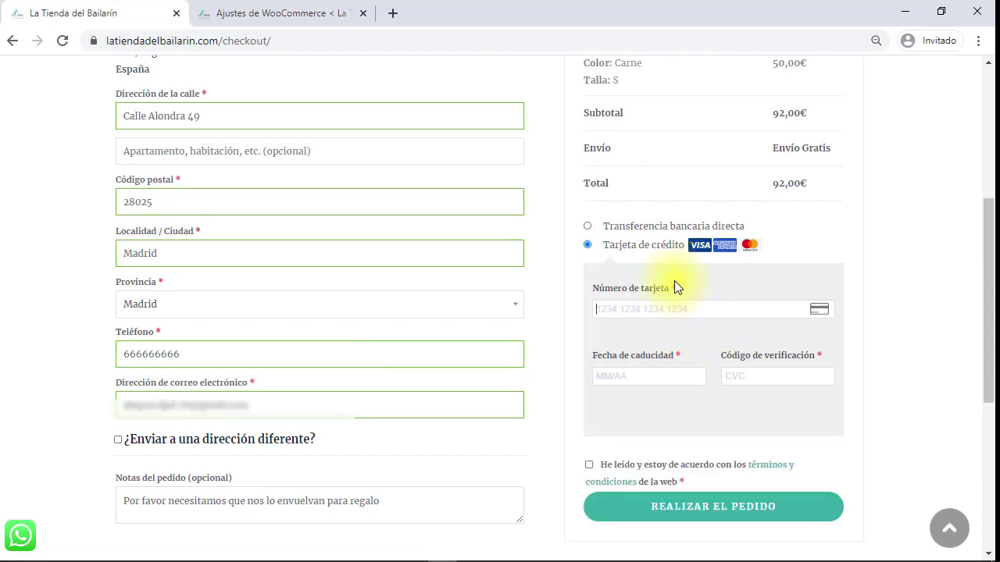
click(587, 227)
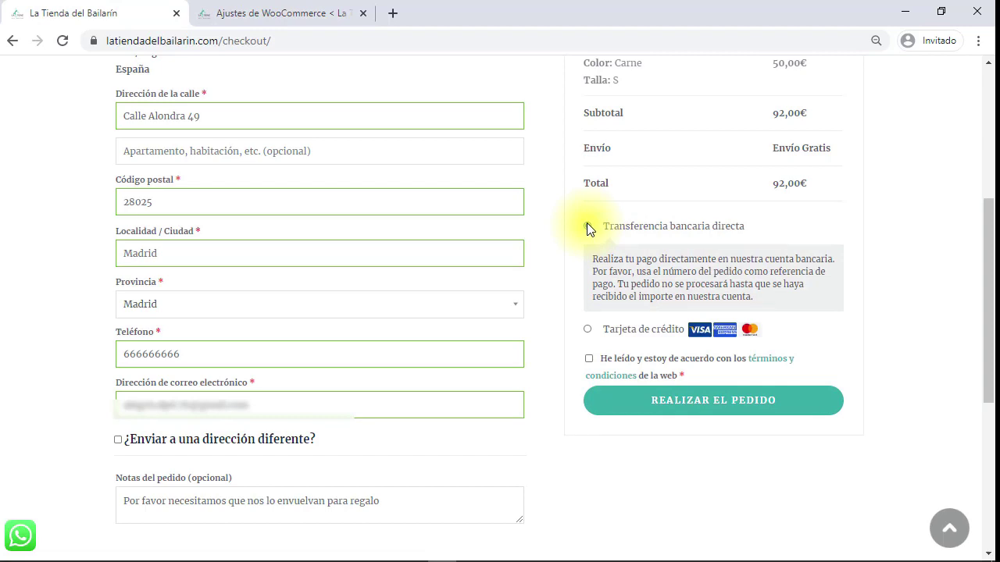
click(589, 360)
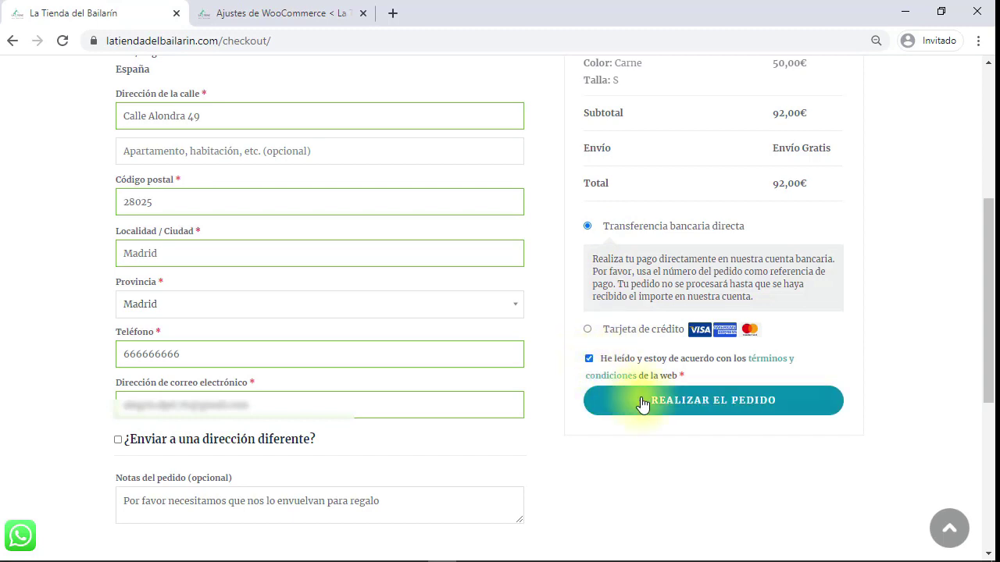
Place the order and review the confirmation: 92,00€ total, Envío Gratis, bank transfer
click(711, 402)
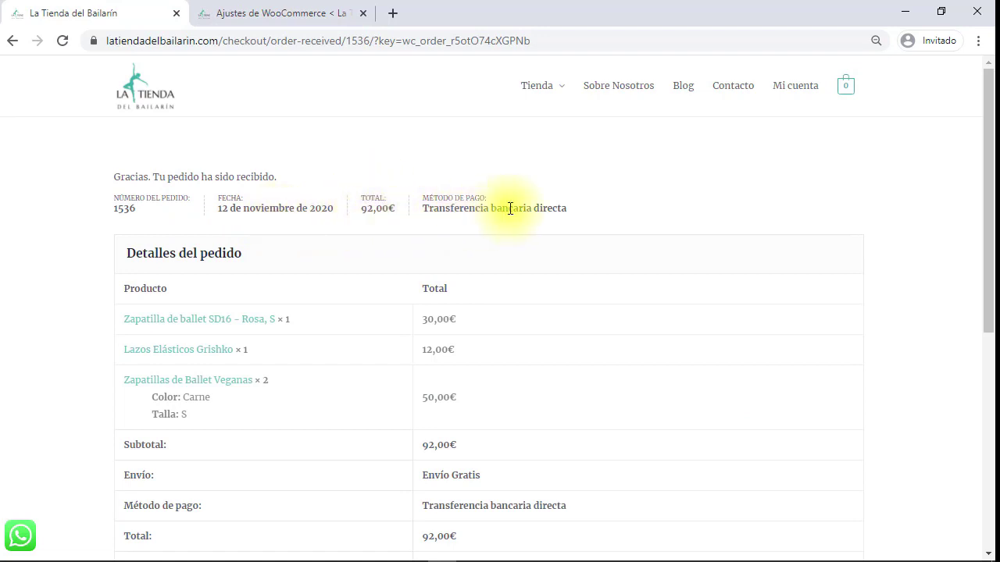
scroll(375, 295, down, 1)
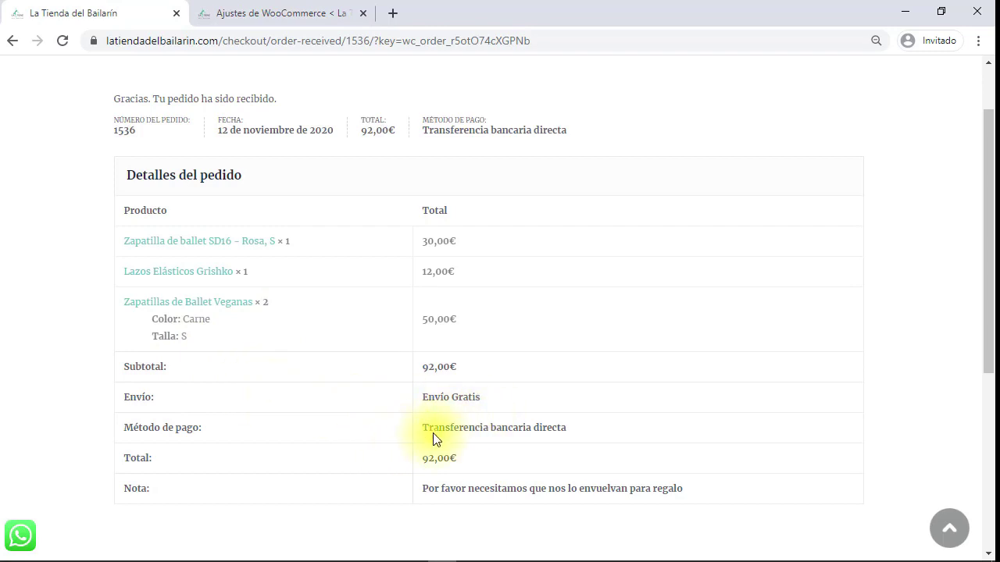
scroll(392, 433, down, 1)
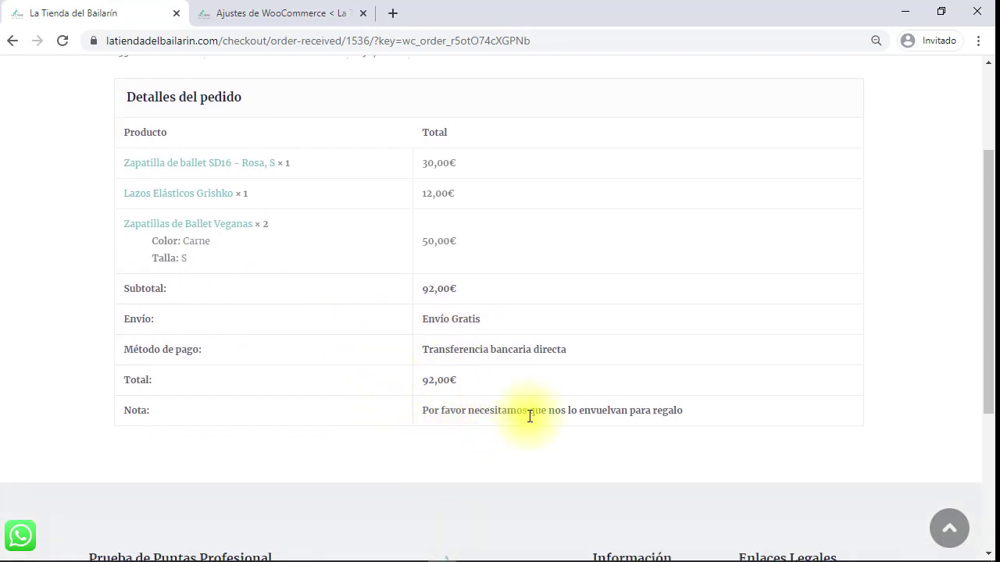
scroll(667, 398, down, 2)
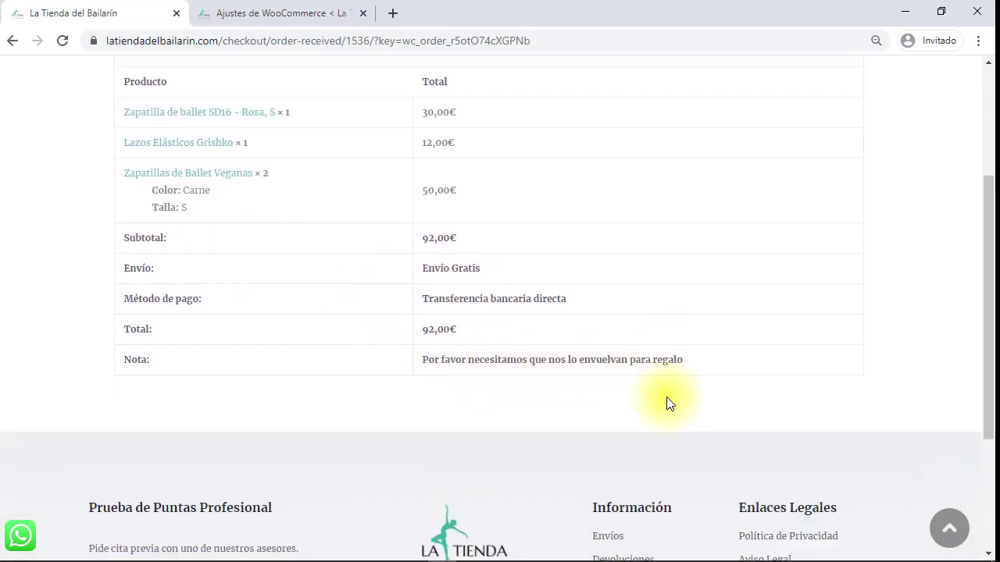
scroll(666, 397, up, 4)
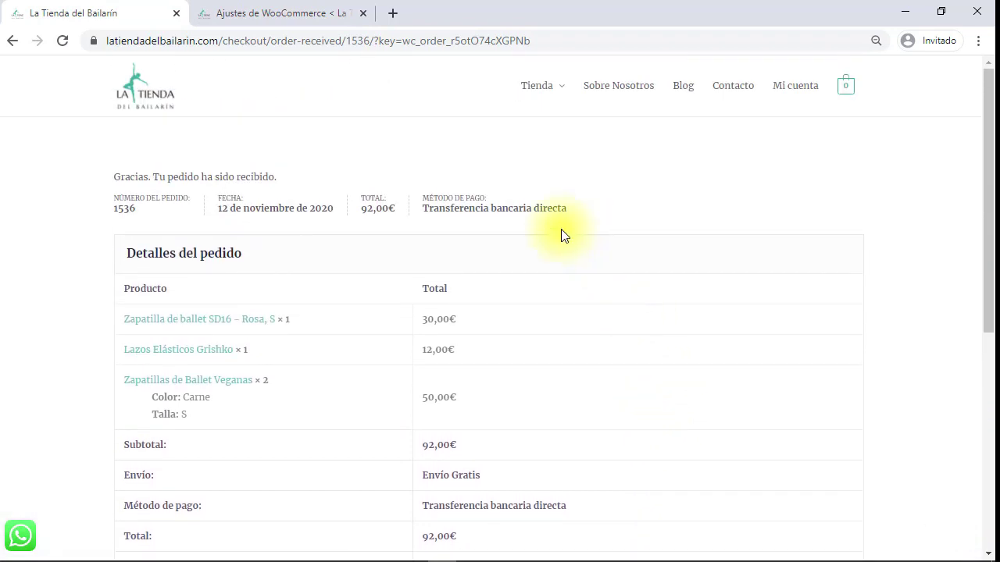
In a new tab, open Gmail's '¡Hemos recibido tu pedido…' email for order #1536 and read through it
click(390, 13)
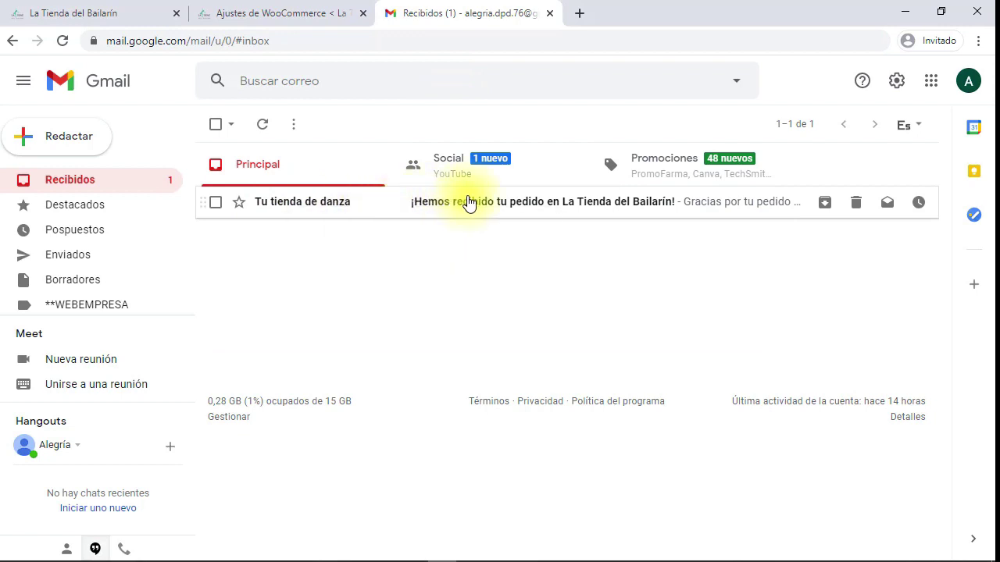
click(537, 210)
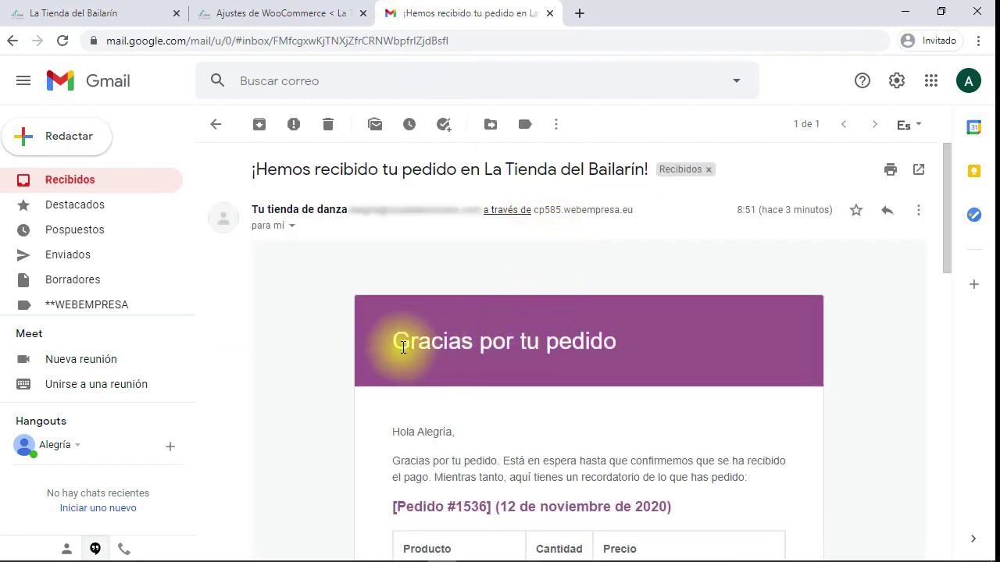
scroll(578, 341, down, 2)
scroll(564, 344, down, 1)
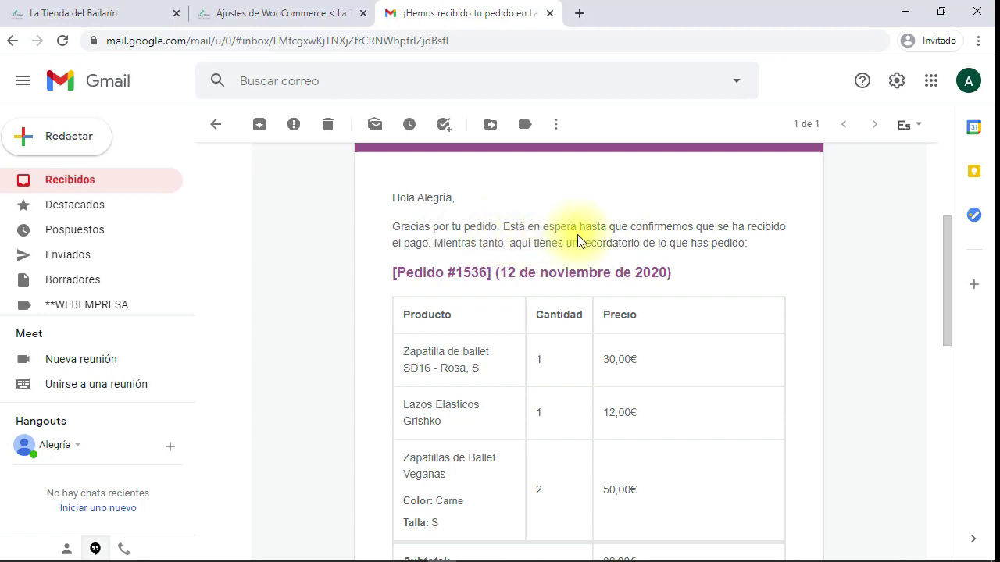
scroll(535, 256, down, 2)
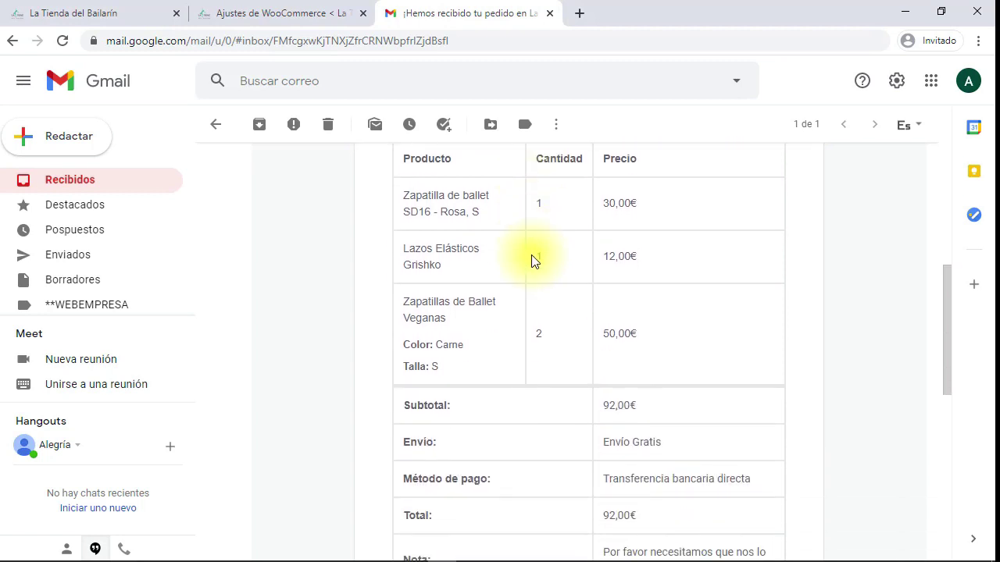
scroll(532, 260, down, 2)
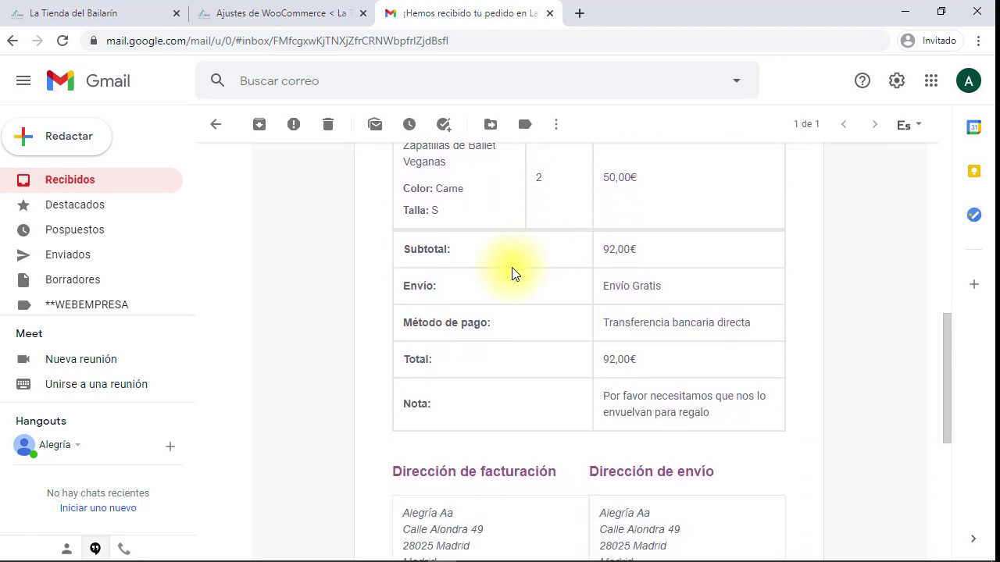
scroll(527, 309, down, 2)
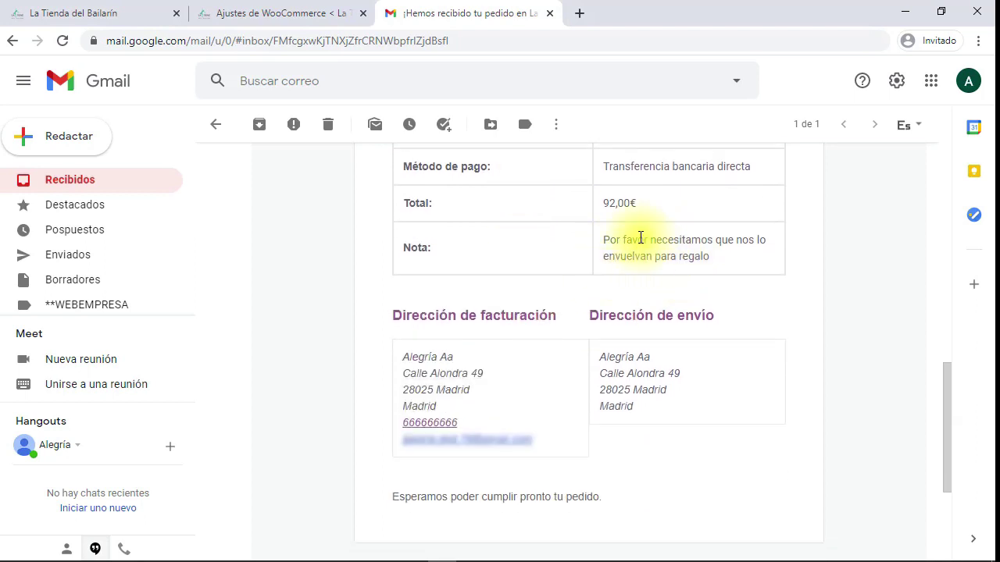
scroll(624, 372, down, 1)
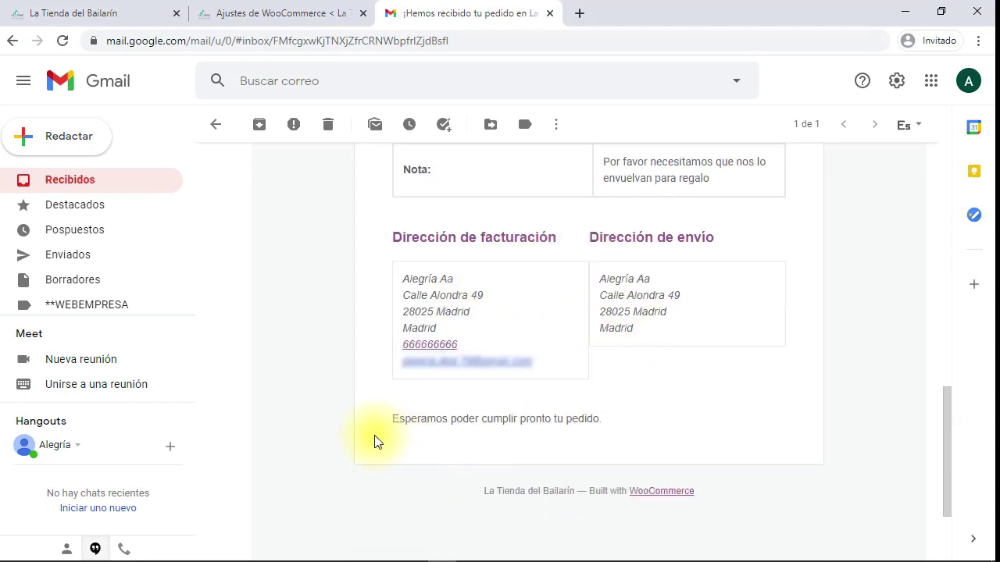
scroll(653, 471, up, 5)
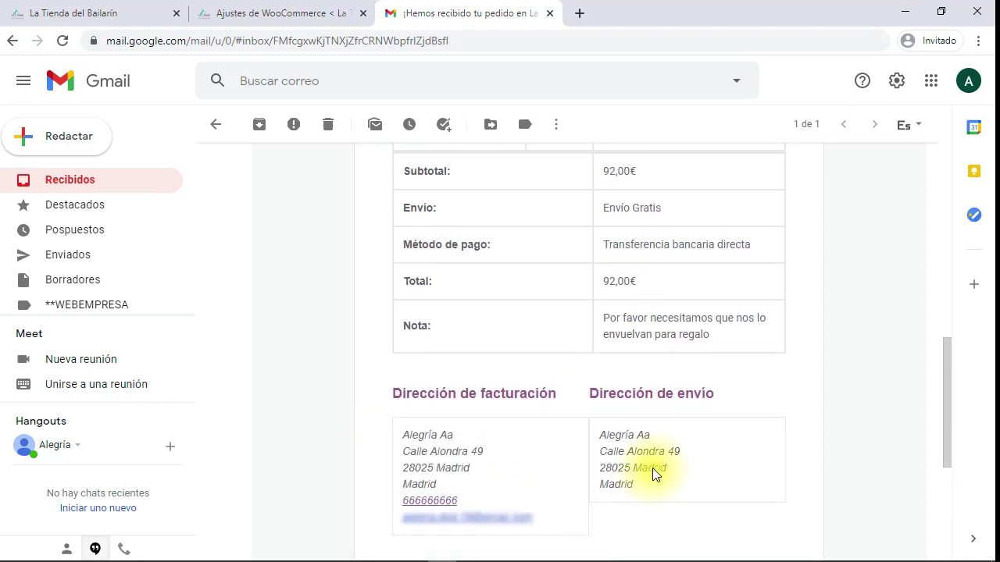
scroll(649, 471, up, 4)
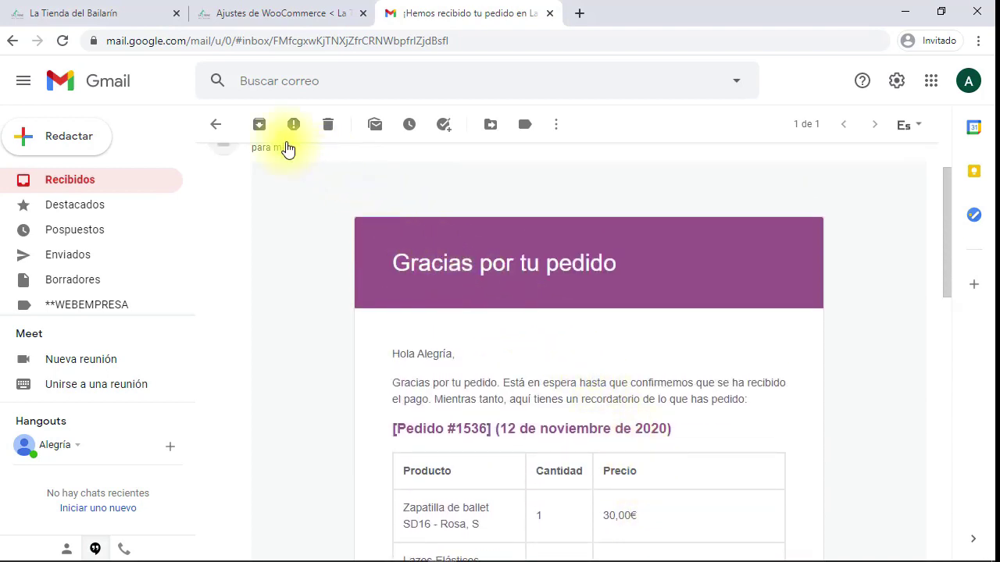
In WooCommerce > Pedidos, preview order #1536 and mark it Completado
click(92, 16)
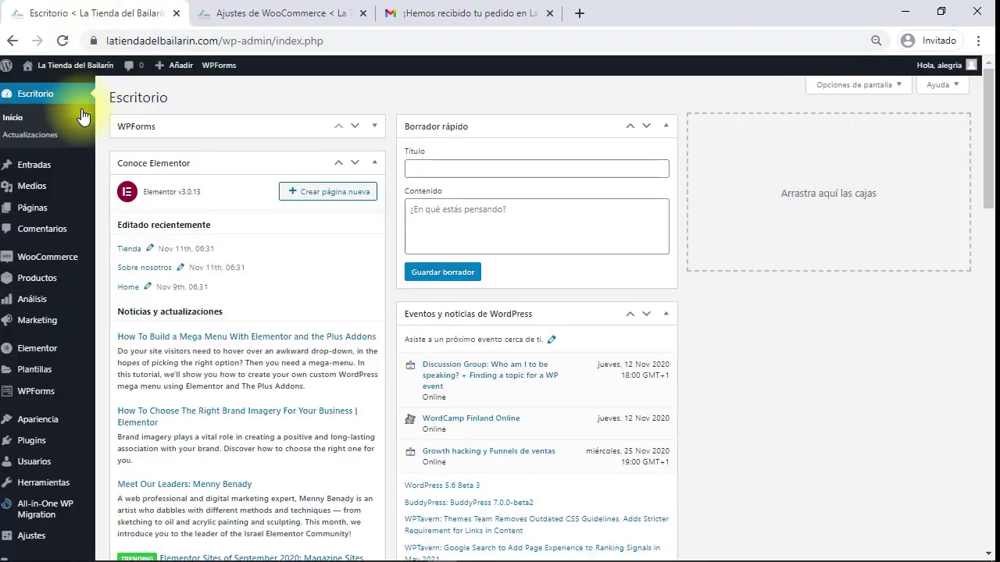
mouse_move(19, 259)
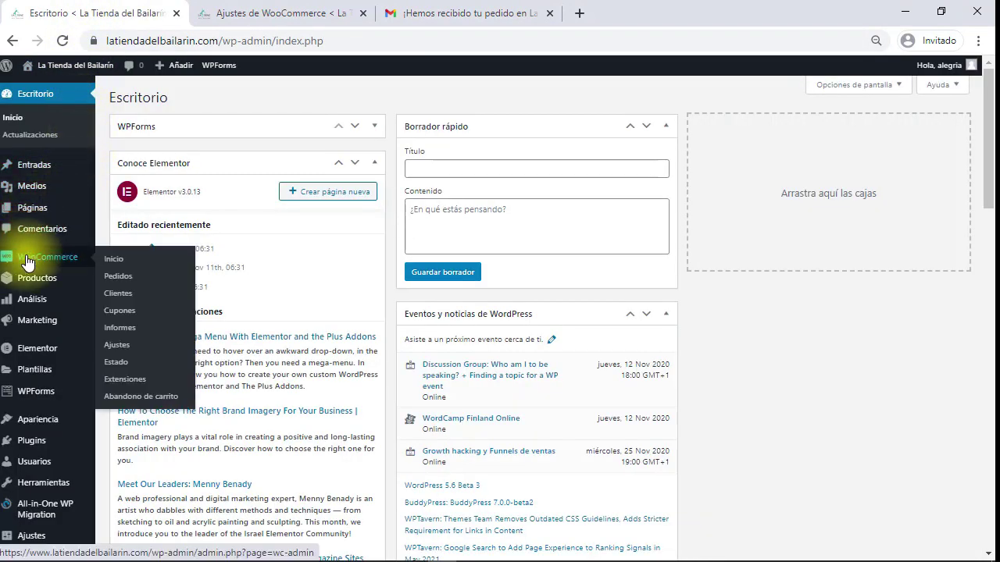
click(122, 278)
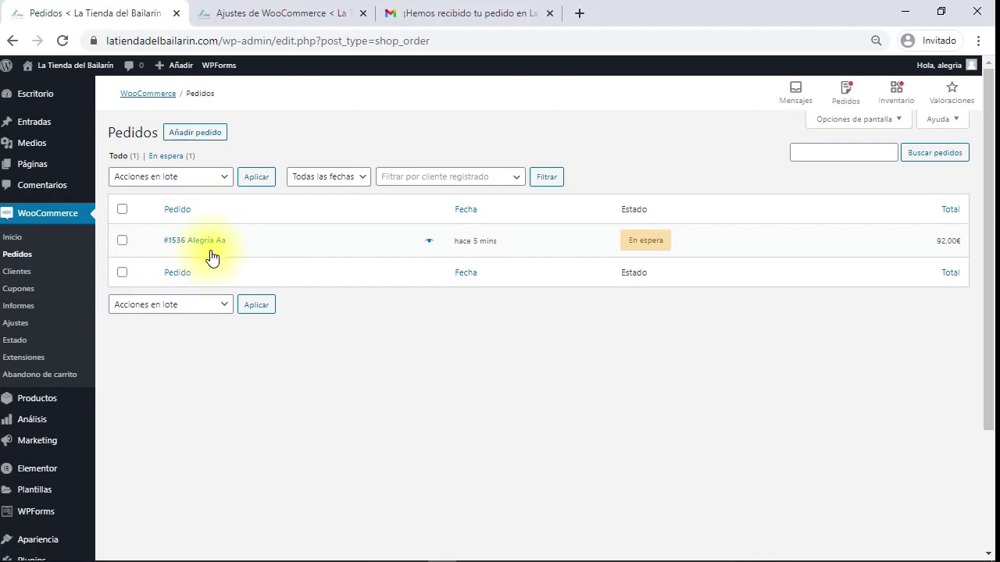
click(429, 242)
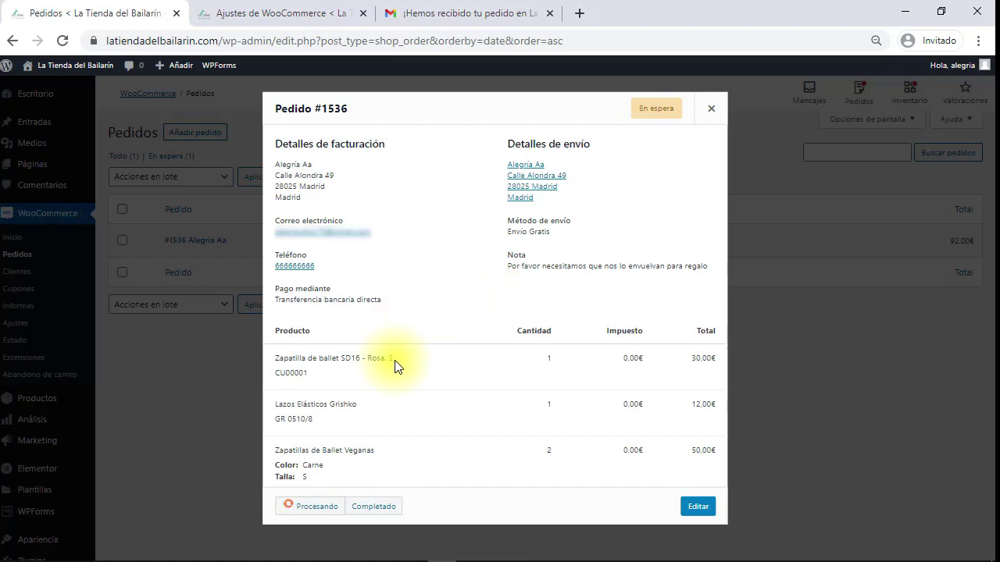
click(376, 511)
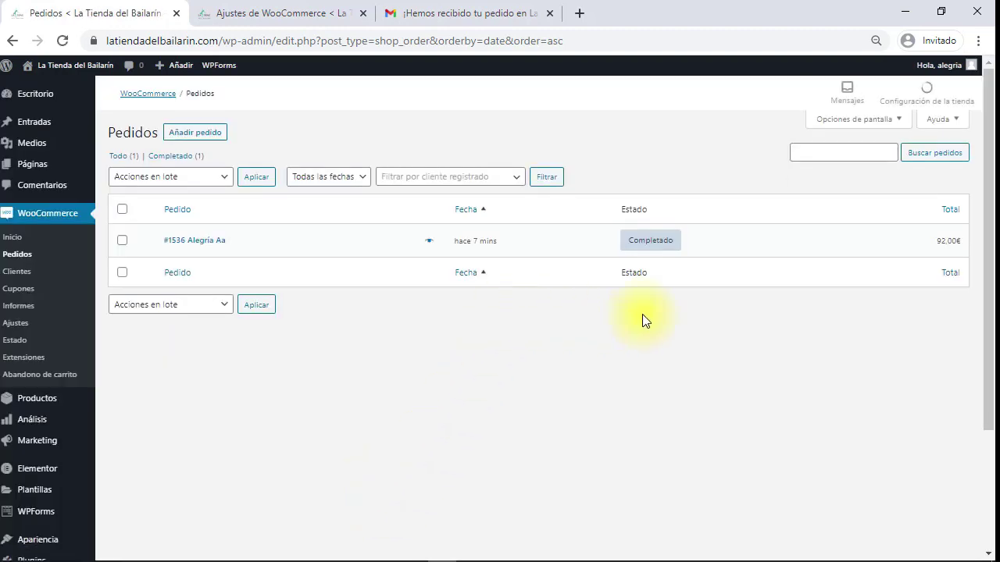
mouse_move(633, 258)
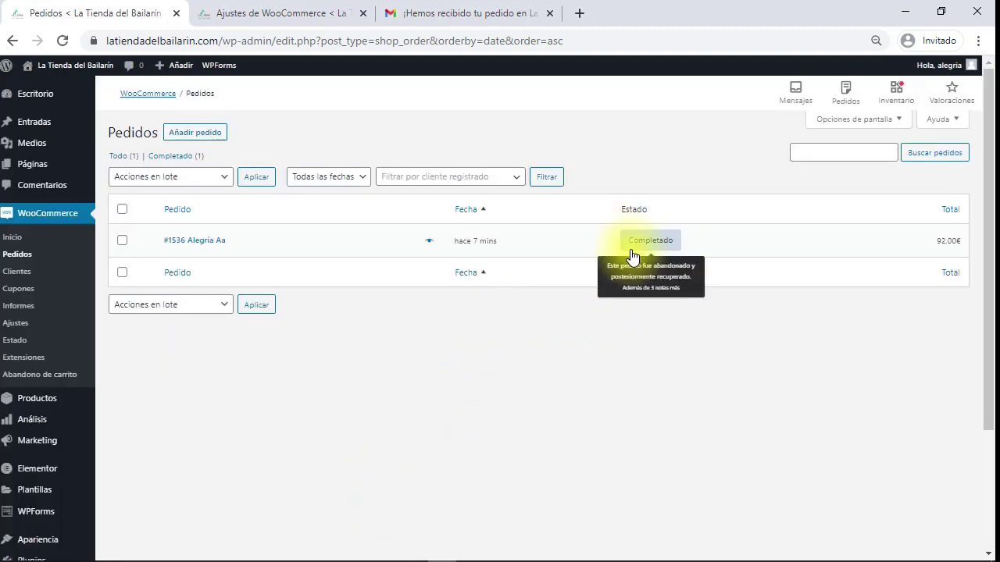